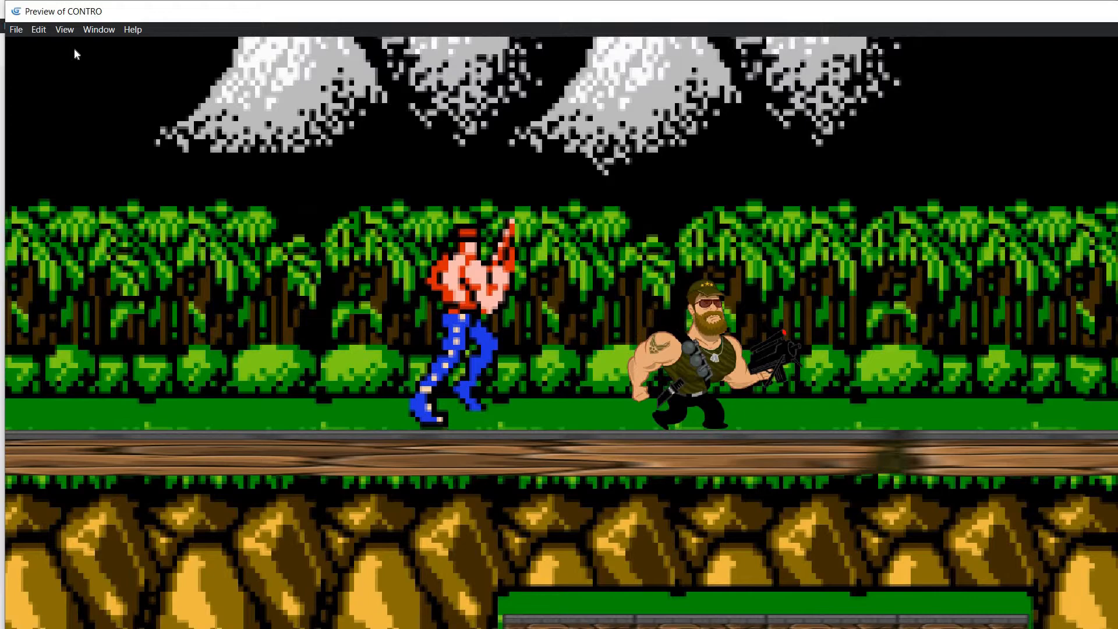
Step: Play-test dropping the player through the wooden platform and jumping in the preview
{"action": "key", "text": "Left"}
{"action": "key", "text": "Right"}
{"action": "key", "text": "Down"}
{"action": "key", "text": "space"}
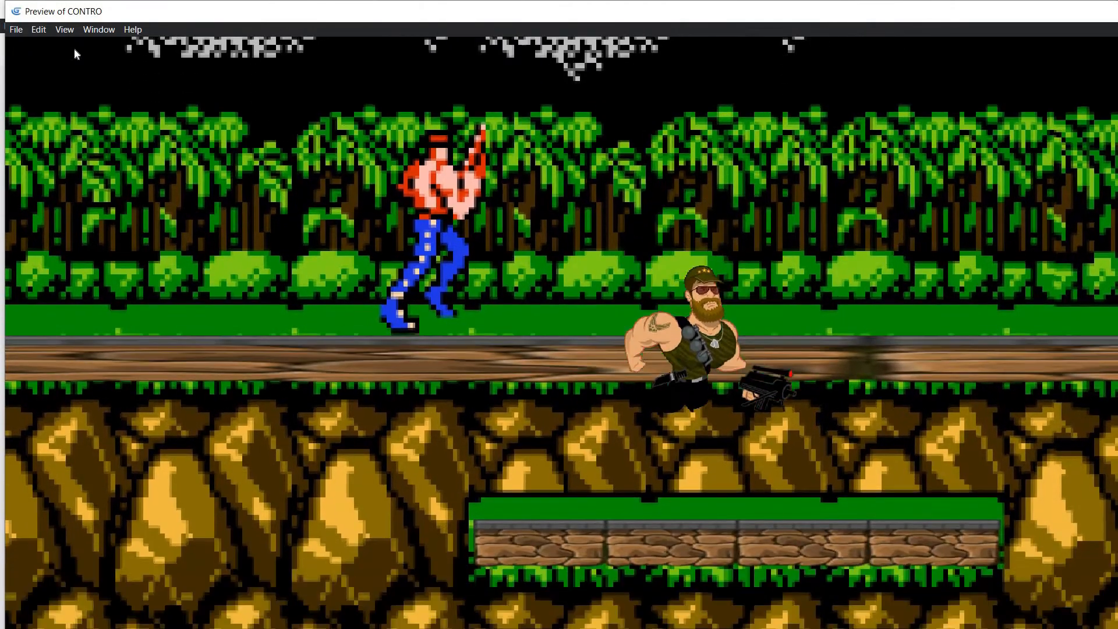
{"action": "key", "text": "space"}
{"action": "key", "text": "Right"}
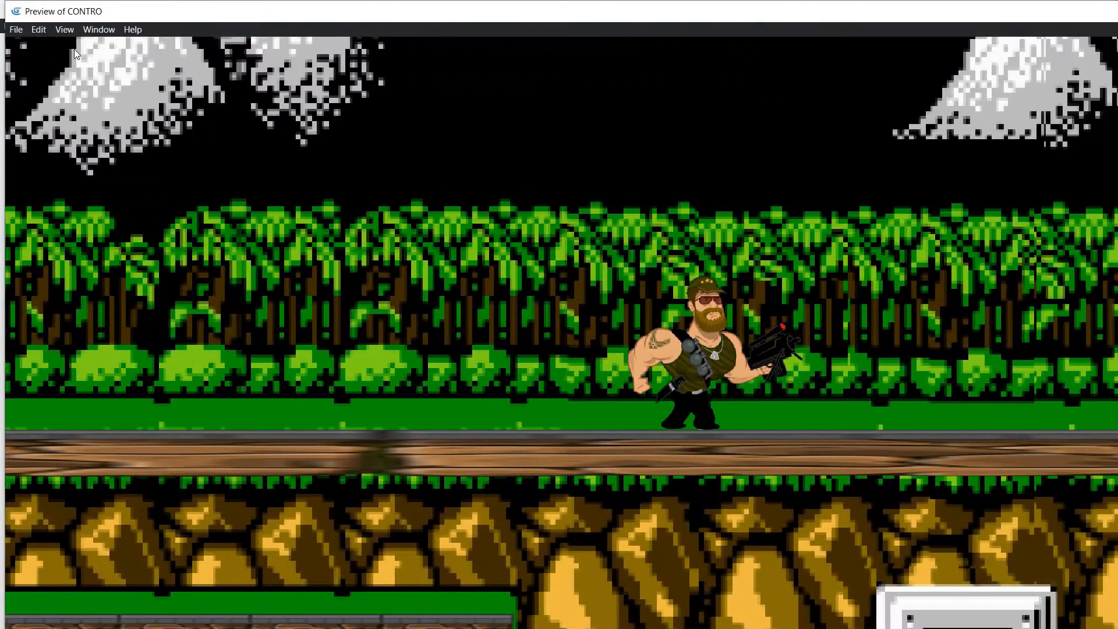
Step: Run the player to the right along the wooden platform to examine the level map in the preview
{"action": "key", "text": "Right"}
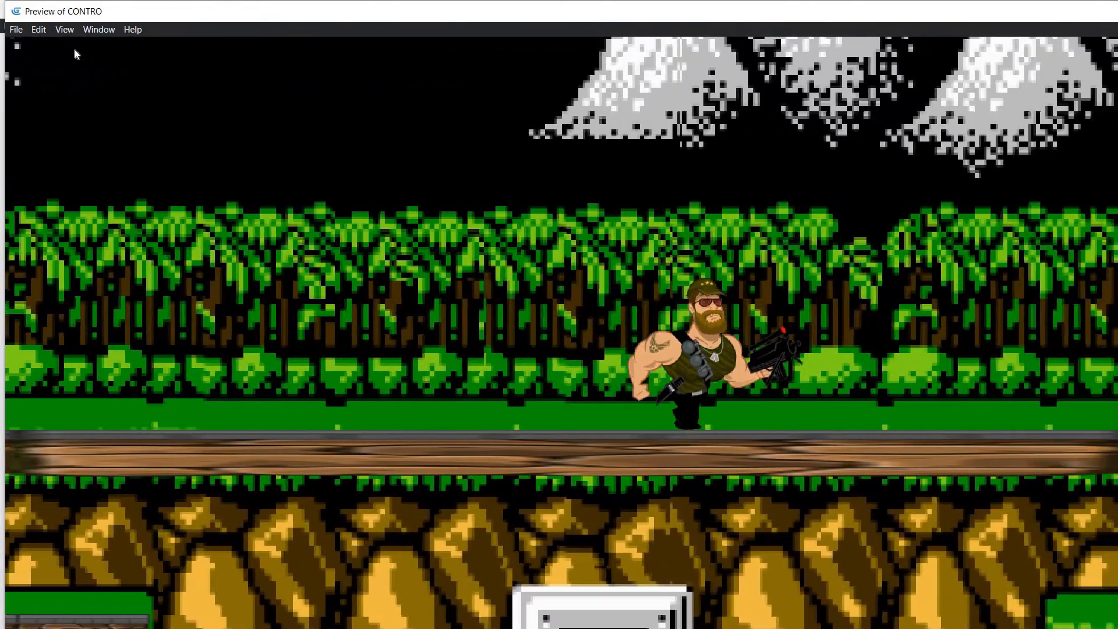
{"action": "key", "text": "Right"}
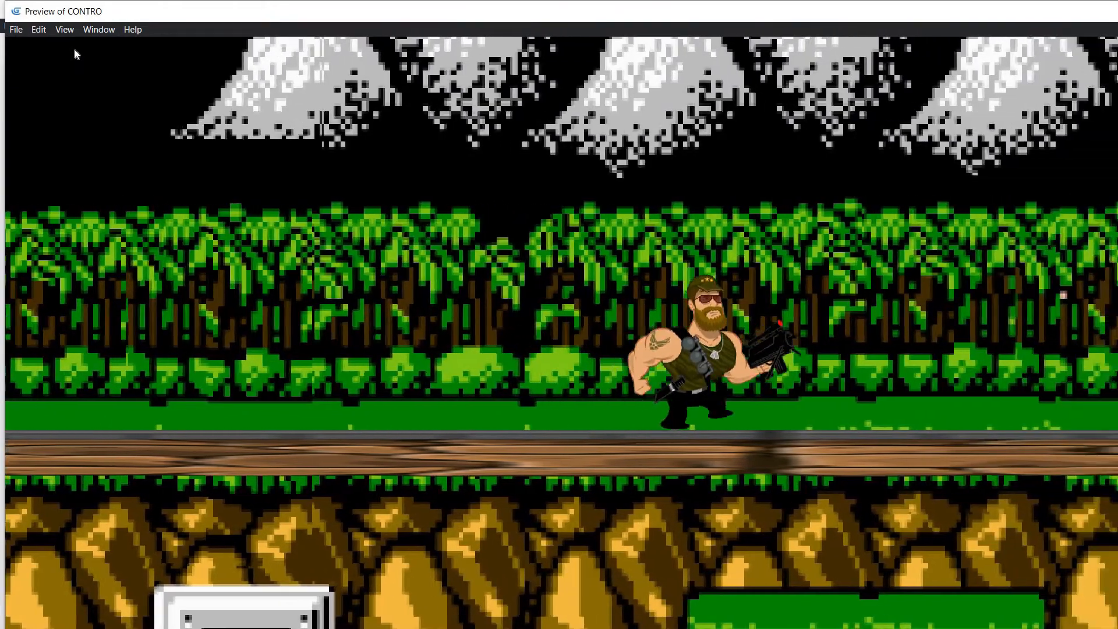
{"action": "key", "text": "Right"}
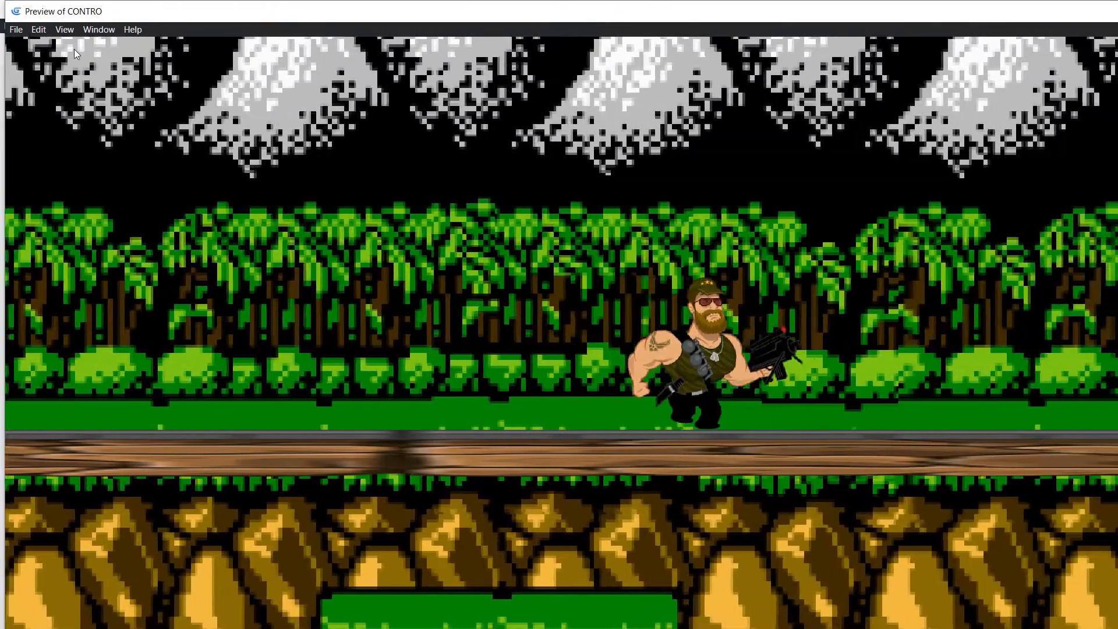
{"action": "key", "text": "Right"}
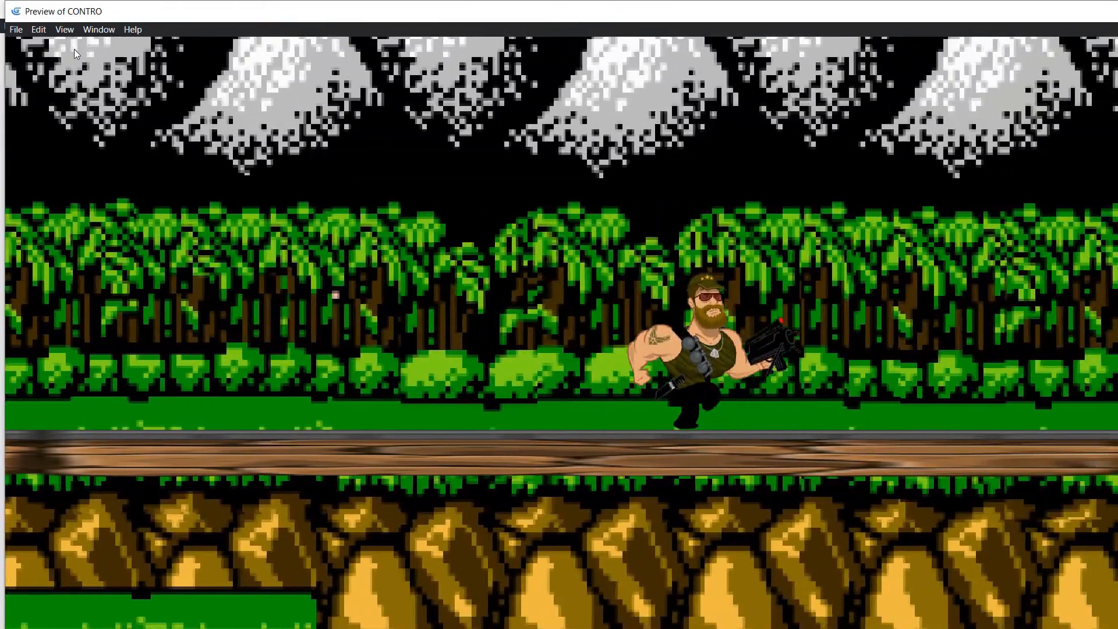
{"action": "key", "text": "Right"}
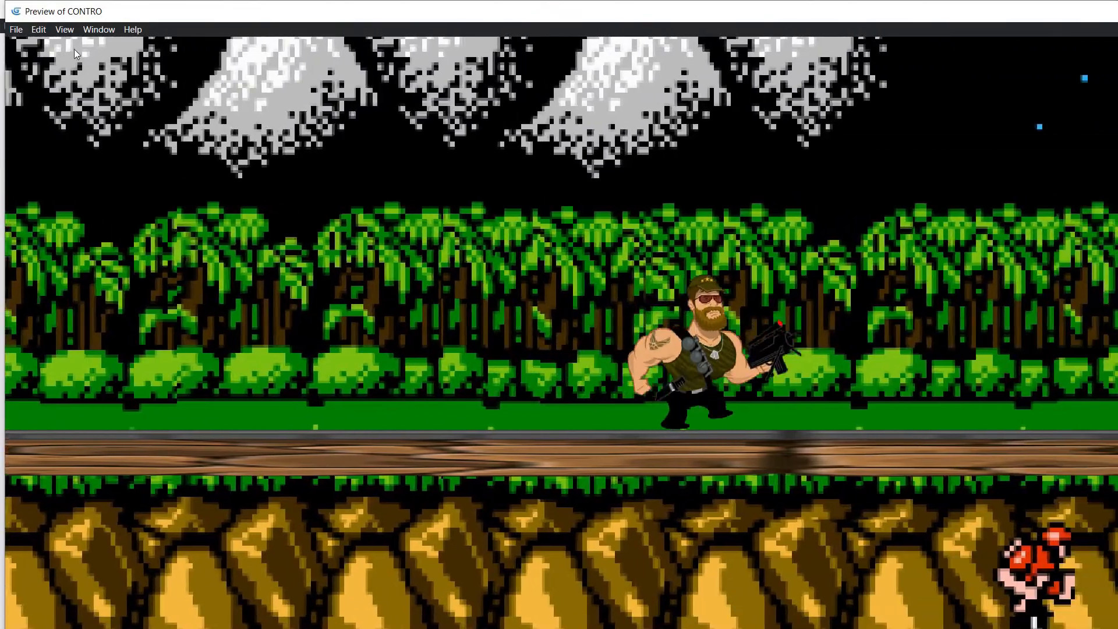
{"action": "key", "text": "Right"}
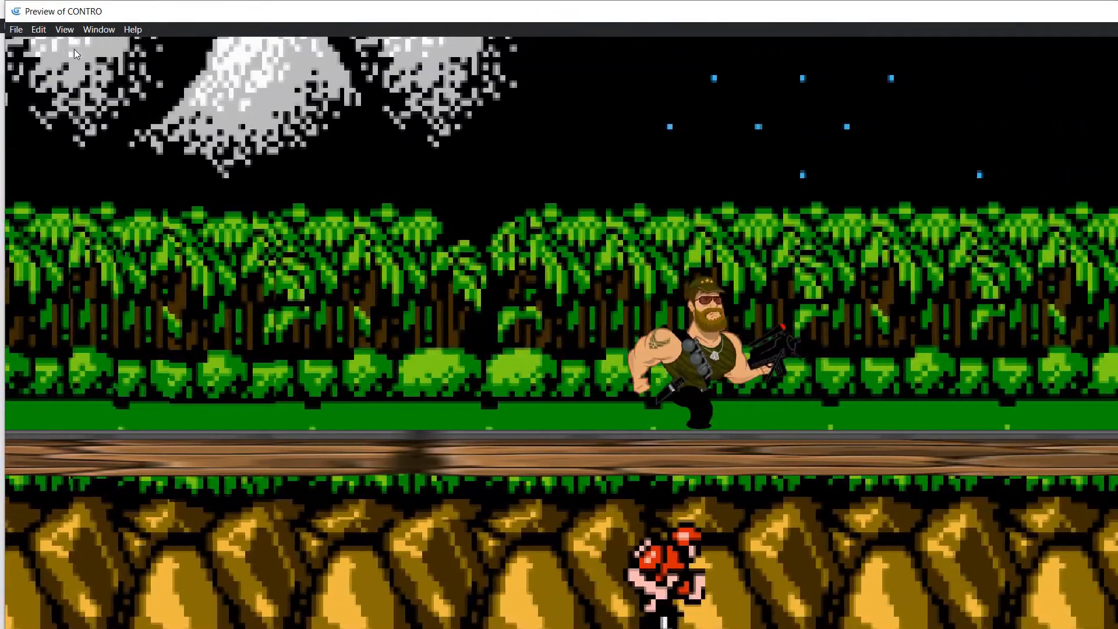
Step: Test dropping the player to the grass ledge below and moving in both directions, and close the preview
{"action": "key", "text": "Down"}
{"action": "key", "text": "space"}
{"action": "key", "text": "space"}
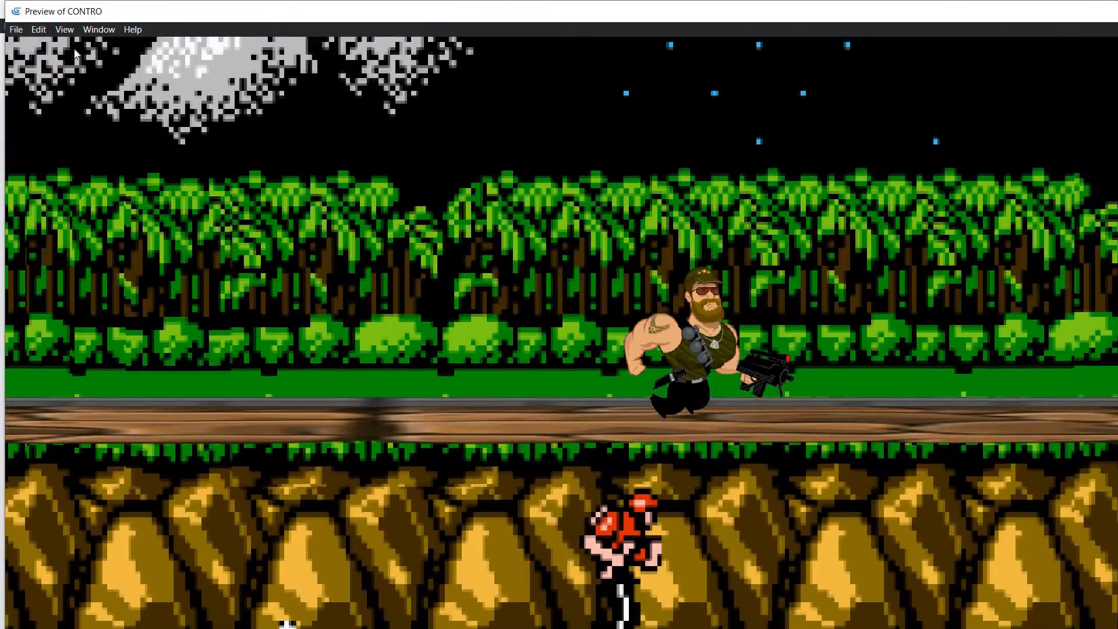
{"action": "key", "text": "Left"}
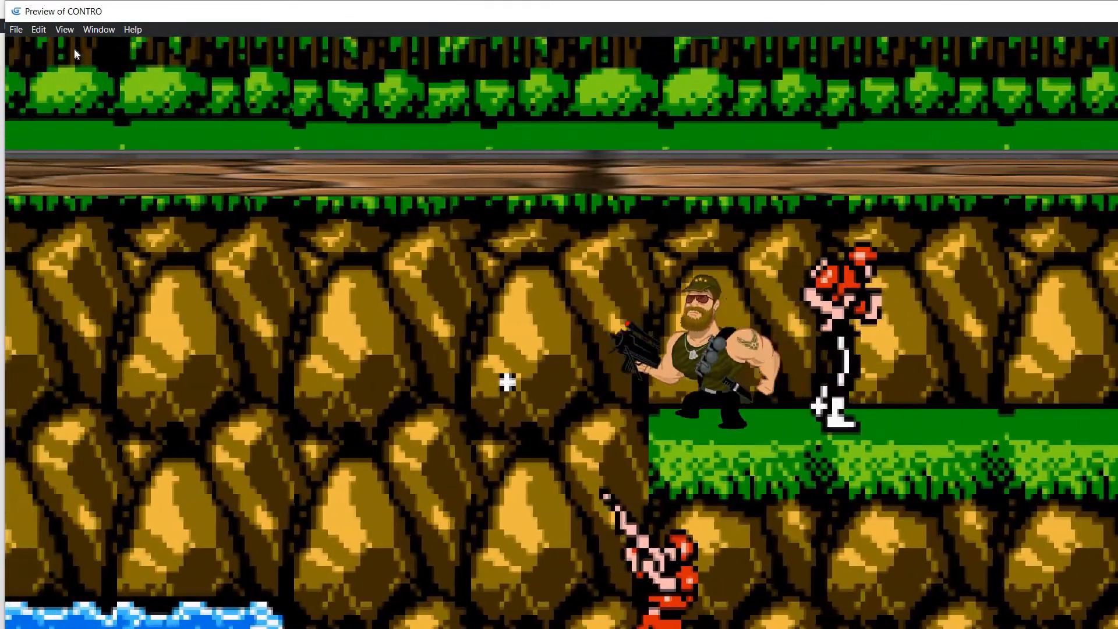
{"action": "key", "text": "Right"}
{"action": "key", "text": "Right"}
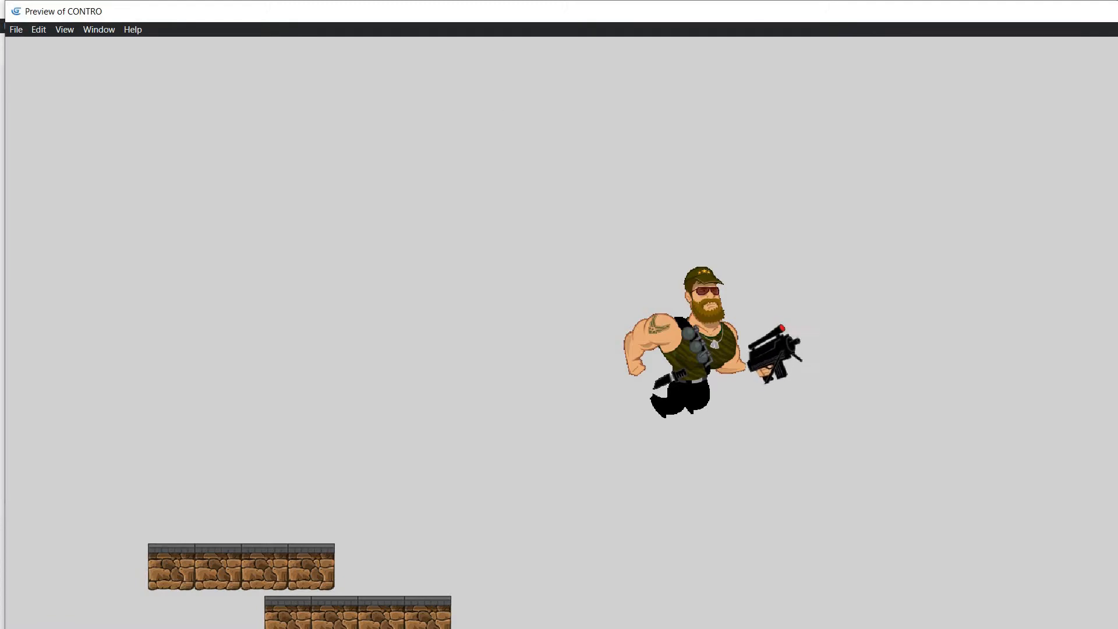
{"action": "key", "text": "alt+F4"}
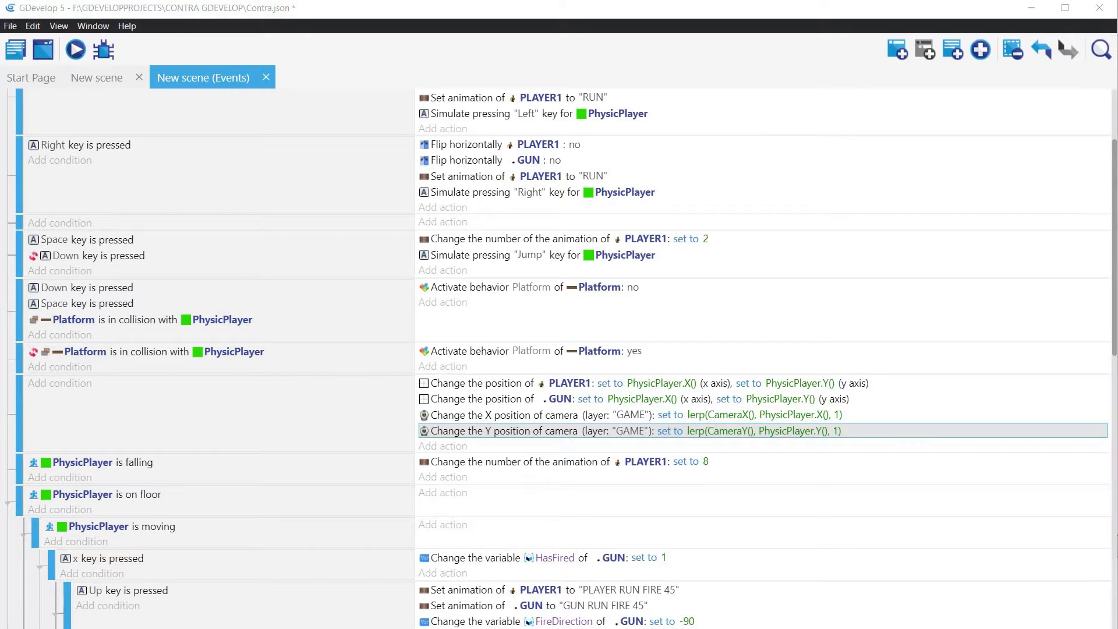
Step: Add a new Sprite object to the scene and name it PhysicEnemy
{"action": "left_click", "coordinate": [89, 78]}
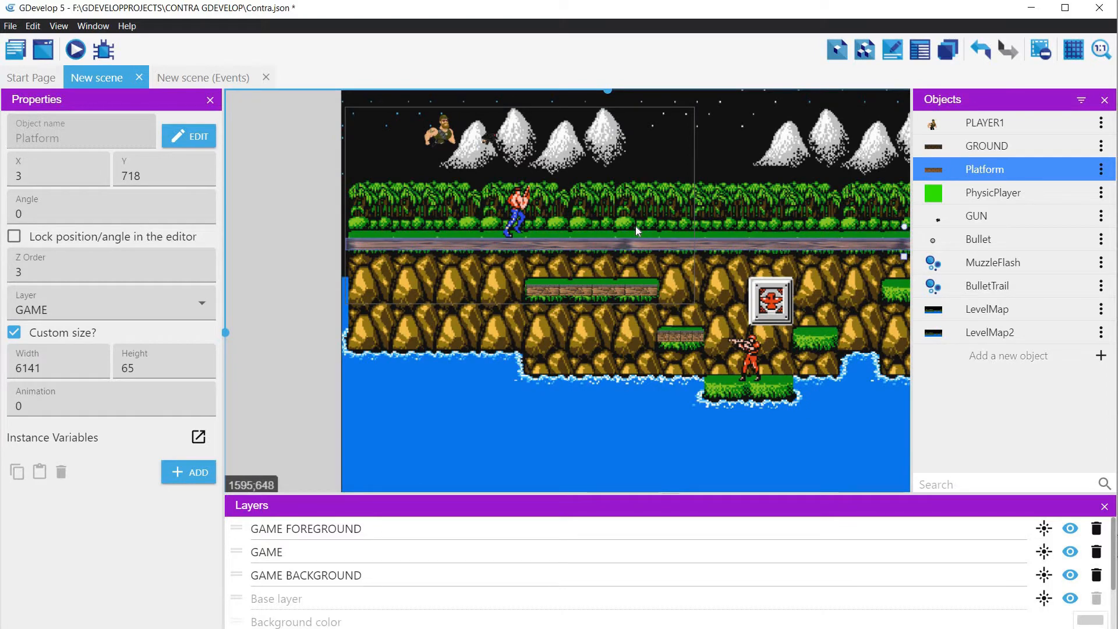
{"action": "left_click", "coordinate": [1101, 356]}
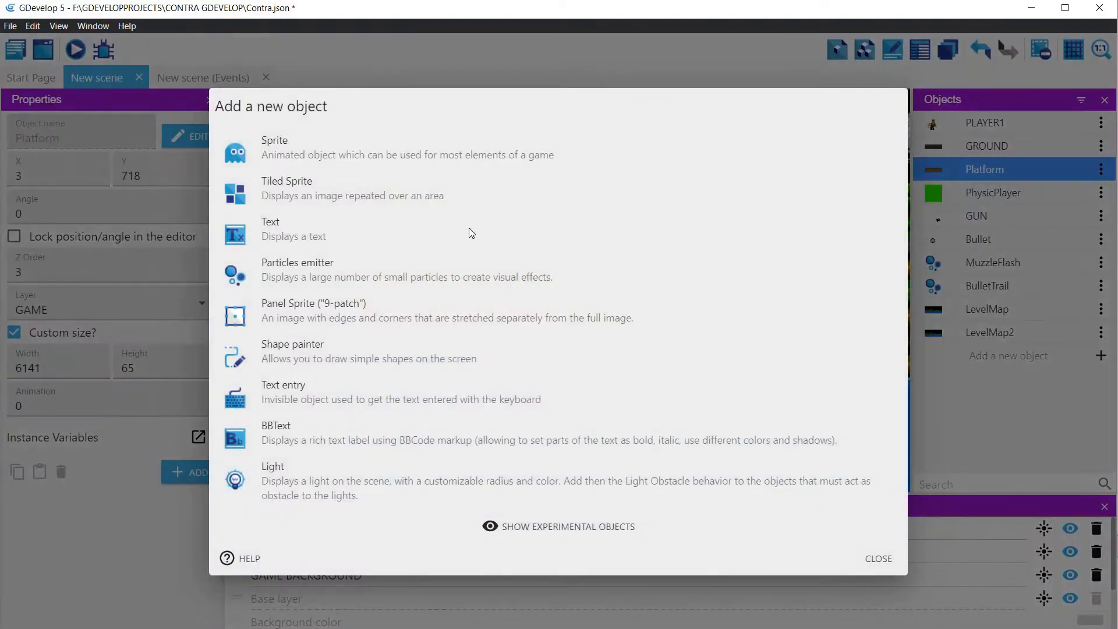
{"action": "left_click", "coordinate": [284, 148]}
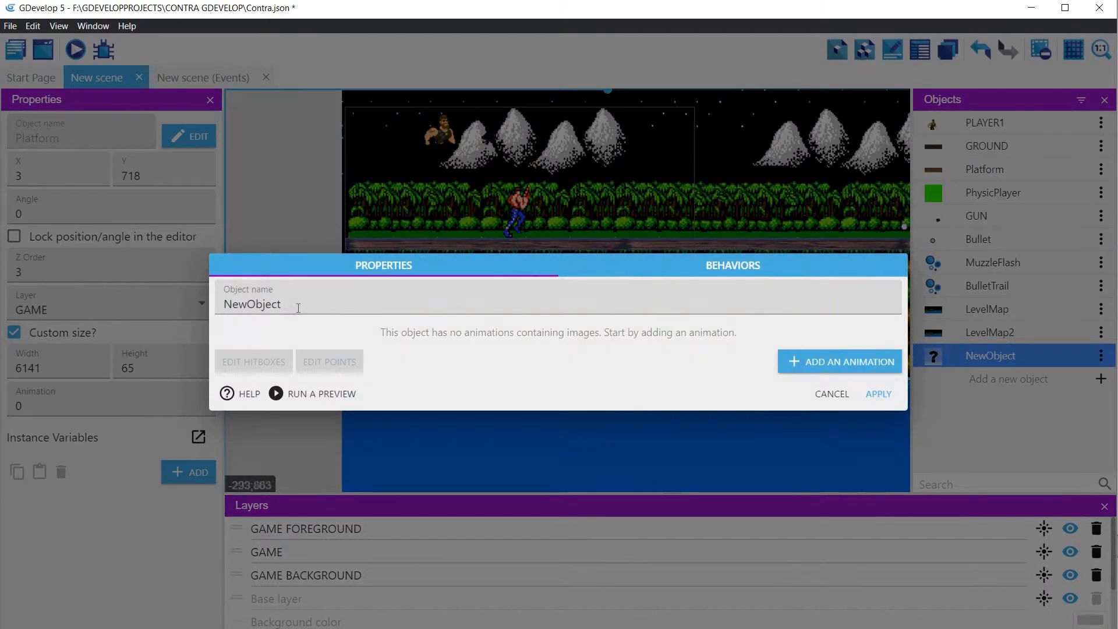
{"action": "left_click", "coordinate": [298, 308]}
{"action": "key", "text": "ctrl+a"}
{"action": "type", "text": "P"}
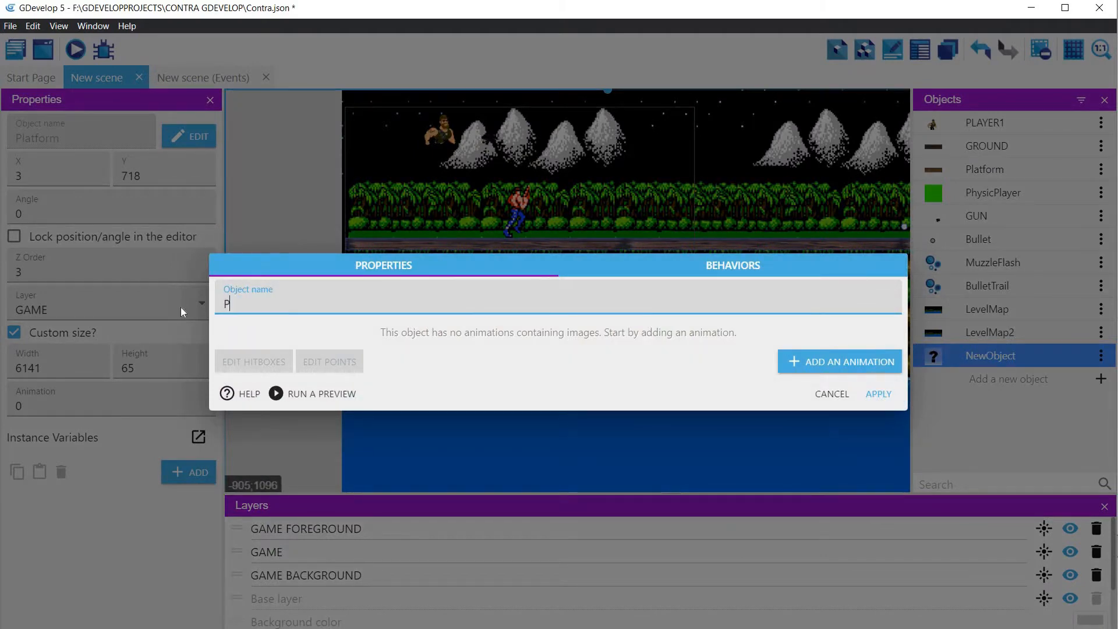
{"action": "type", "text": "y"}
{"action": "type", "text": "hysic"}
{"action": "type", "text": "Enem"}
{"action": "type", "text": "y"}
Step: Add an animation to PhysicEnemy, open it in Piskel, and set the Paint bucket colour to red #fb0b0b
{"action": "left_click", "coordinate": [853, 361]}
{"action": "left_click", "coordinate": [624, 301]}
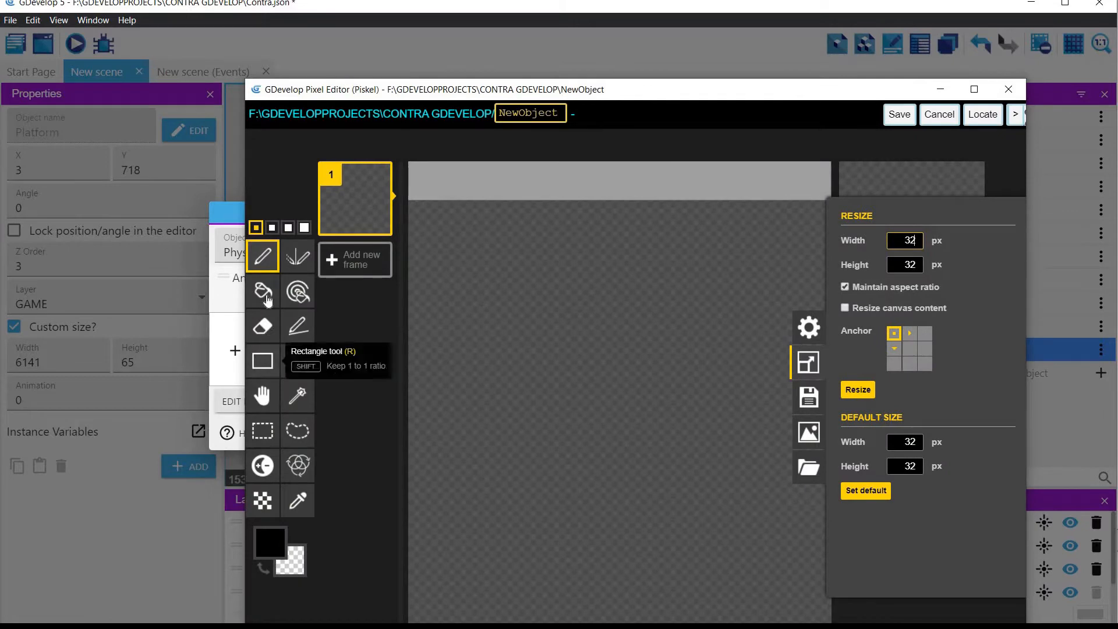
{"action": "left_click", "coordinate": [263, 290]}
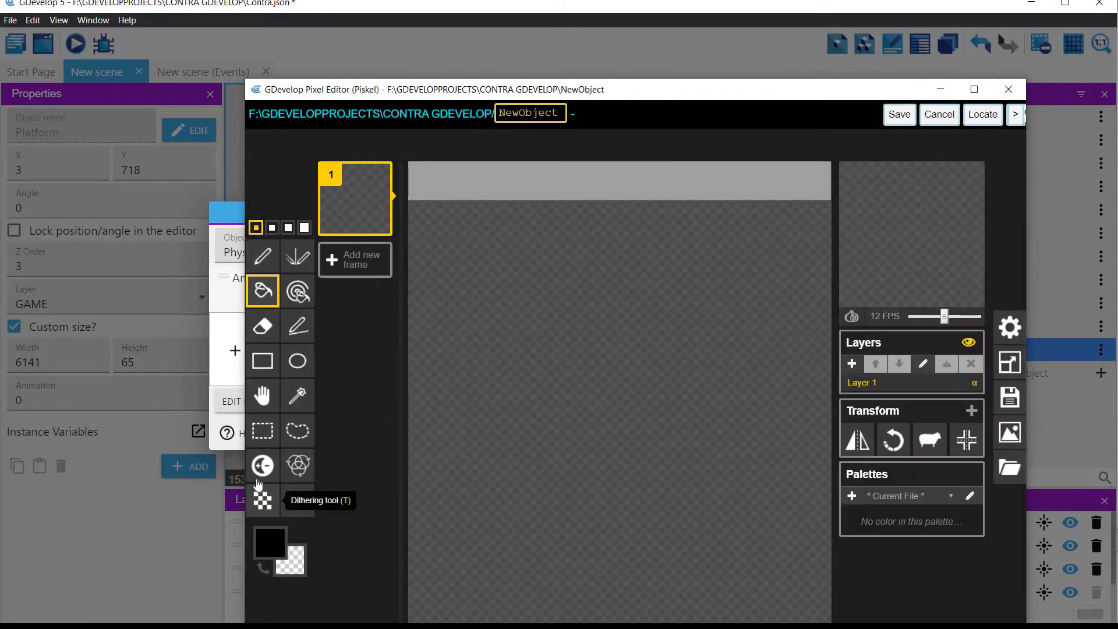
{"action": "left_click", "coordinate": [271, 542]}
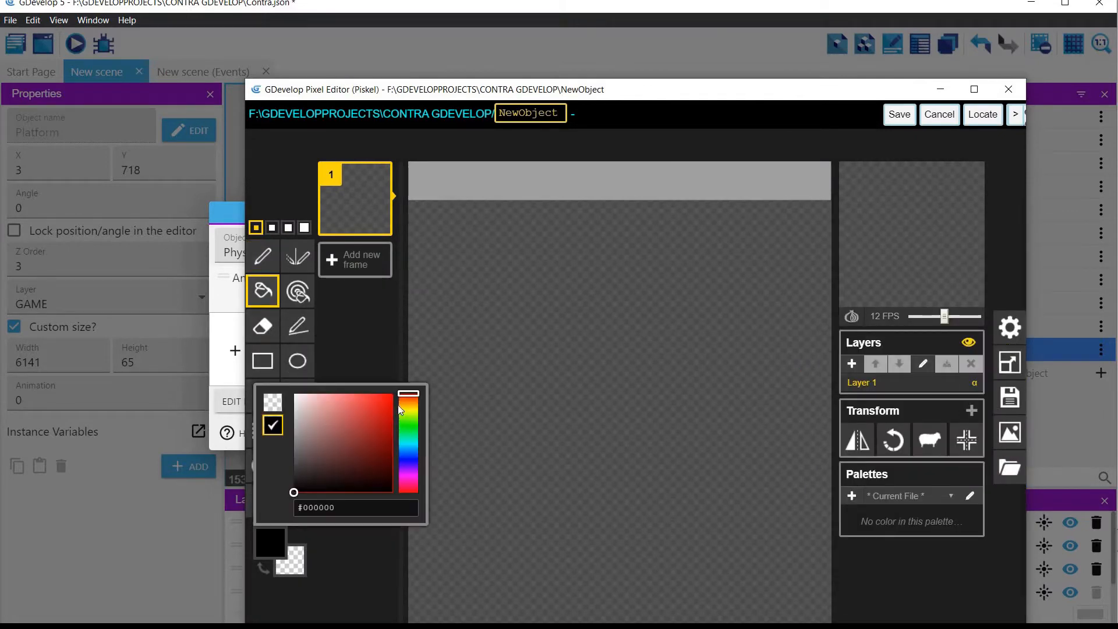
{"action": "left_click", "coordinate": [389, 395]}
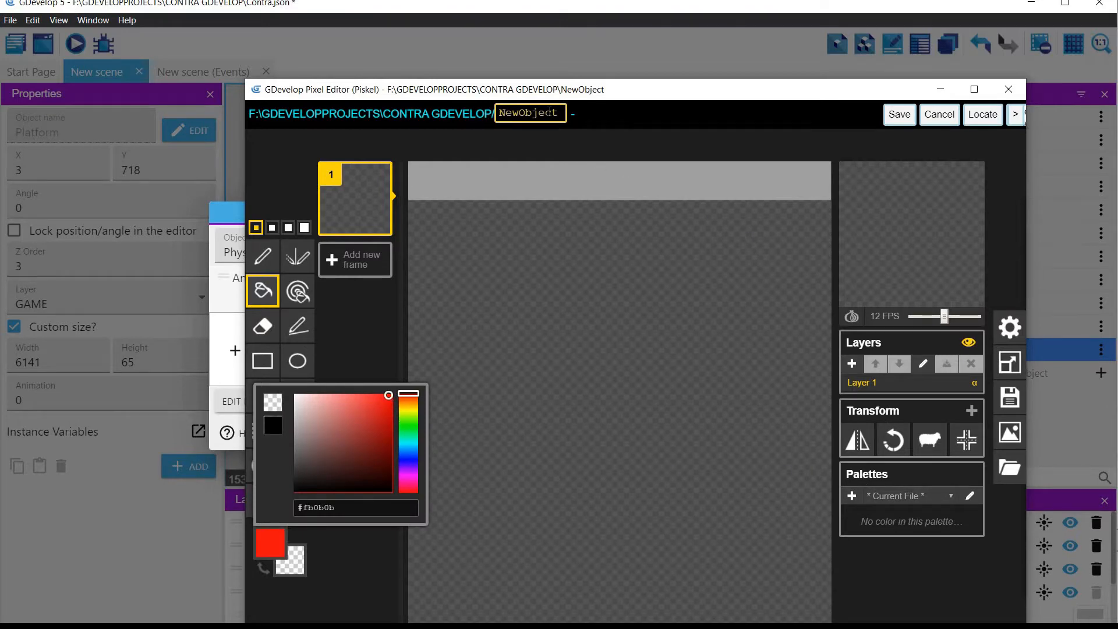
Step: Name the image PhysicEnemy, fill the whole canvas with red, and save it to the animation
{"action": "left_click", "coordinate": [546, 113]}
{"action": "key", "text": "ctrl+a"}
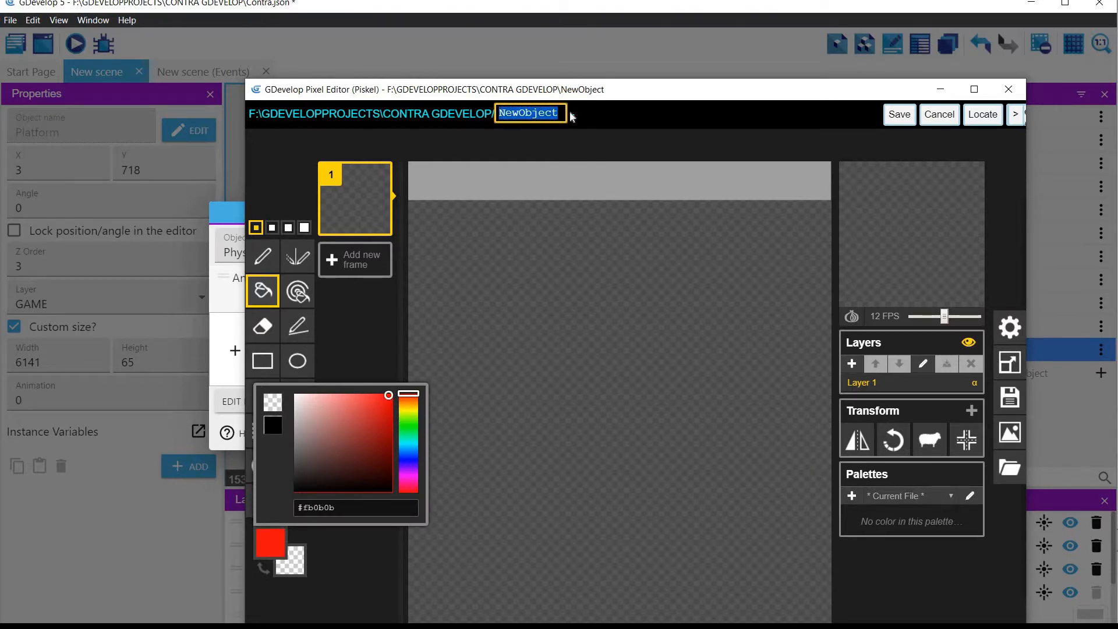
{"action": "type", "text": "Phys"}
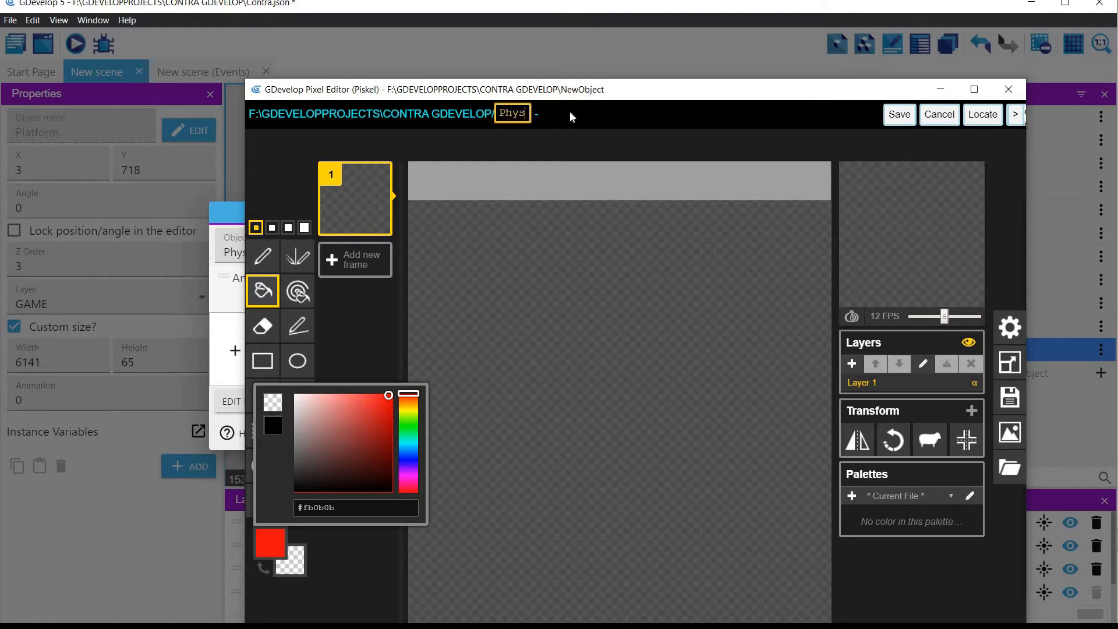
{"action": "type", "text": "icEnemy"}
{"action": "left_click", "coordinate": [681, 347]}
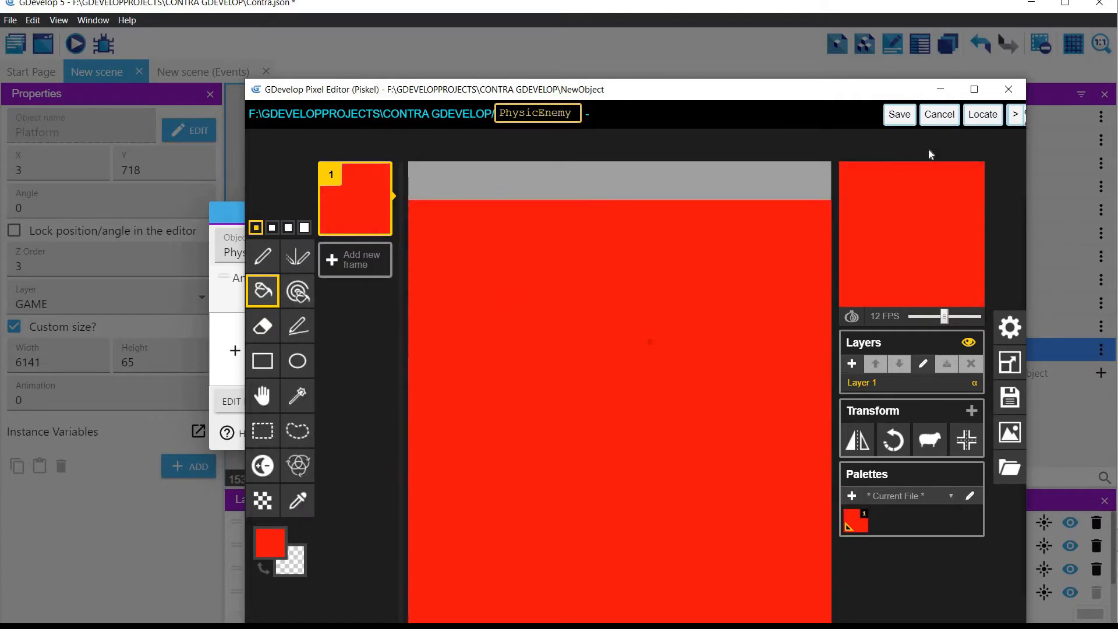
{"action": "left_click", "coordinate": [900, 114]}
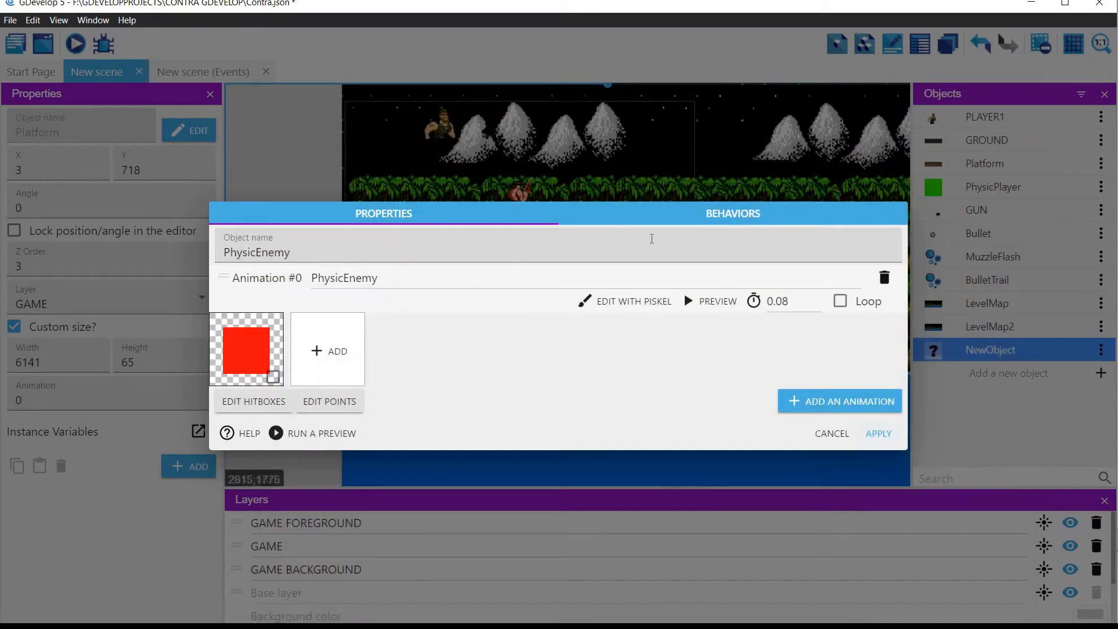
Step: Give PhysicEnemy the Platformer character behavior with default settings and place an instance above the long wooden platform, to the right of PhysicPlayer
{"action": "left_click", "coordinate": [731, 215]}
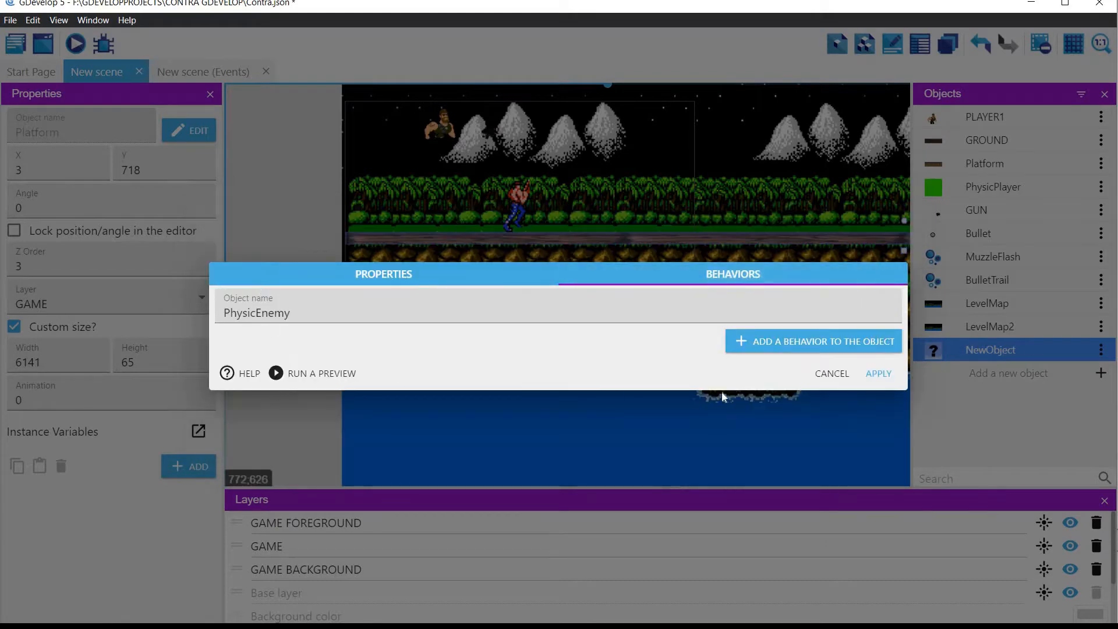
{"action": "left_click", "coordinate": [847, 346]}
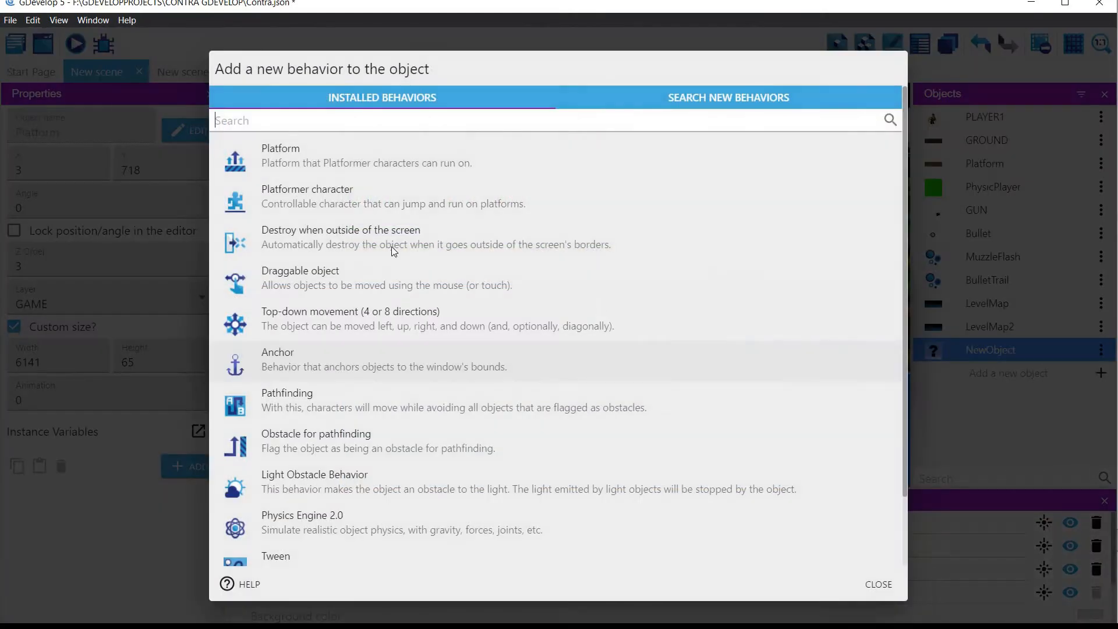
{"action": "left_click", "coordinate": [308, 201]}
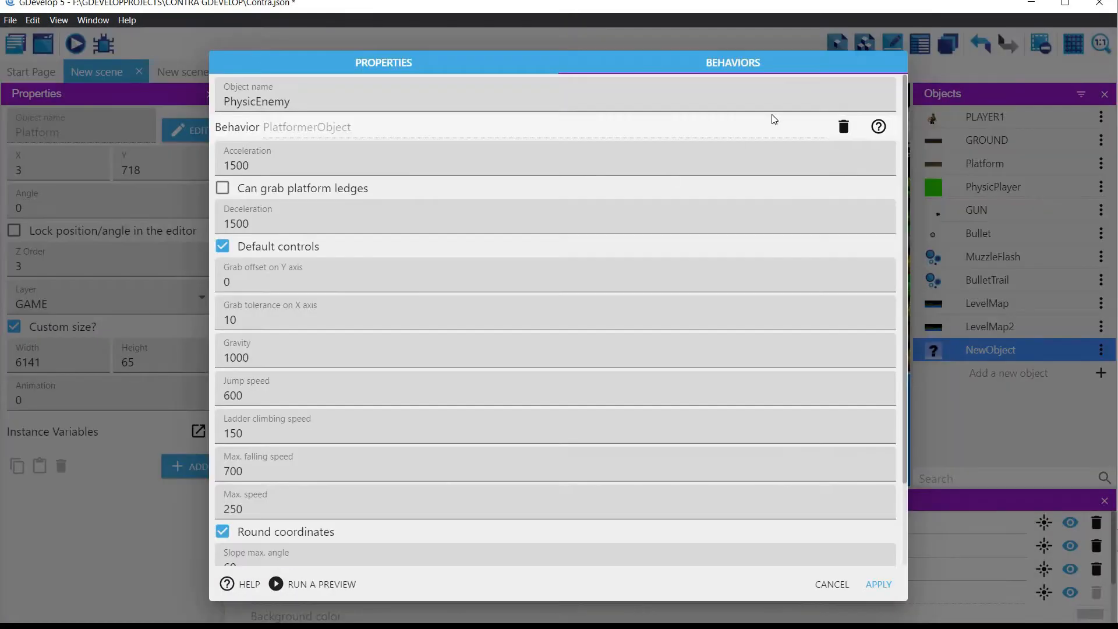
{"action": "left_click", "coordinate": [879, 584]}
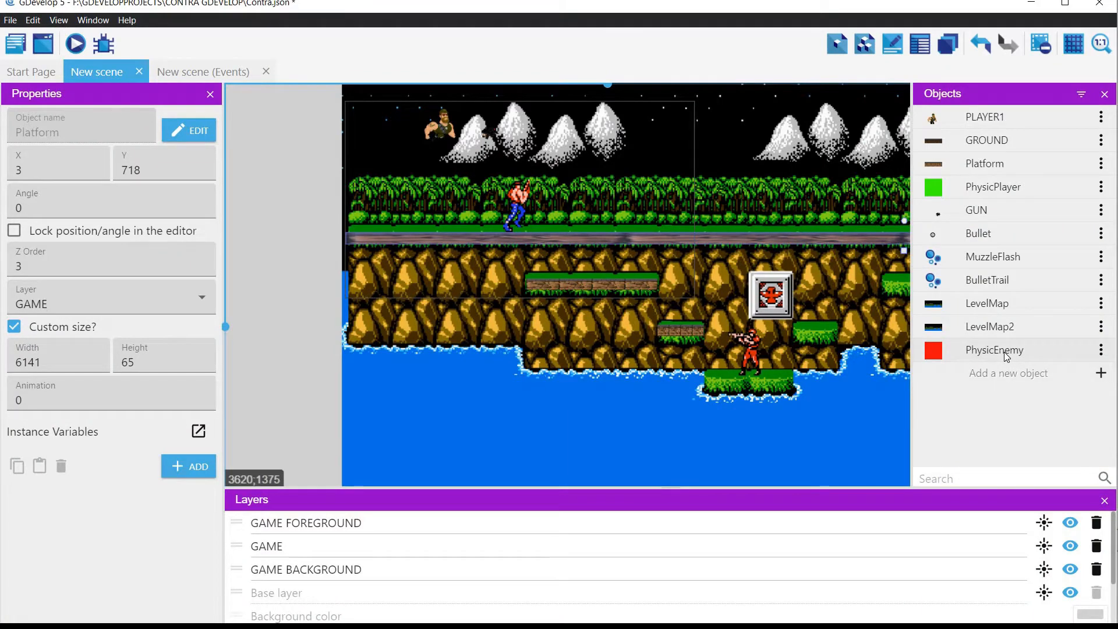
{"action": "left_click_drag", "start_coordinate": [1003, 351], "coordinate": [714, 194]}
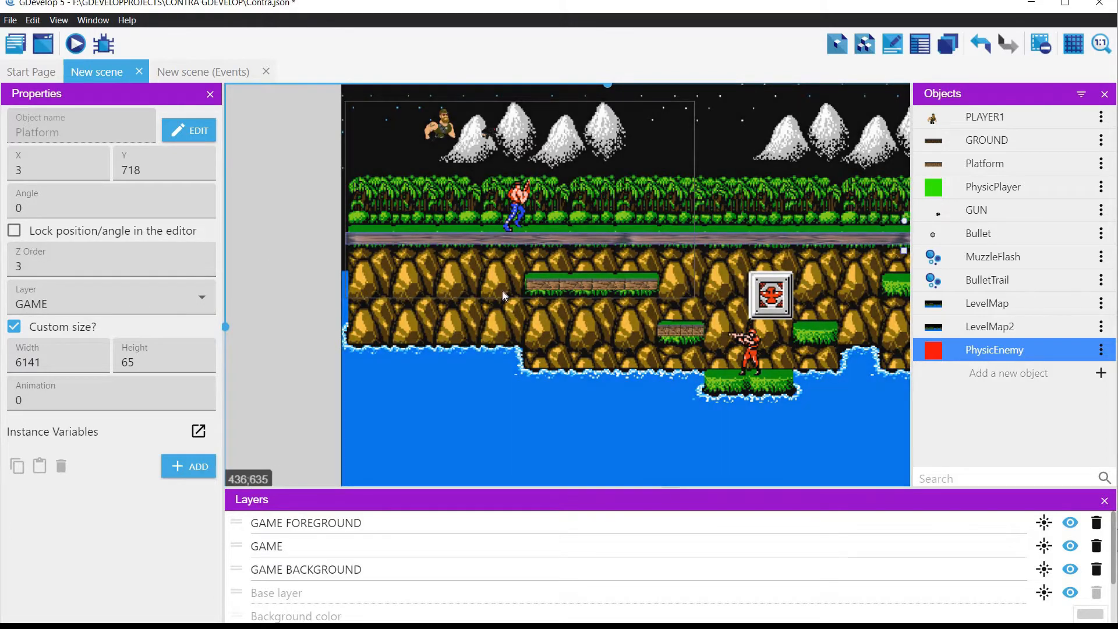
Step: Move LevelMap2 to the GAME BACKGROUND layer and hide that layer in the scene editor
{"action": "left_click", "coordinate": [415, 326]}
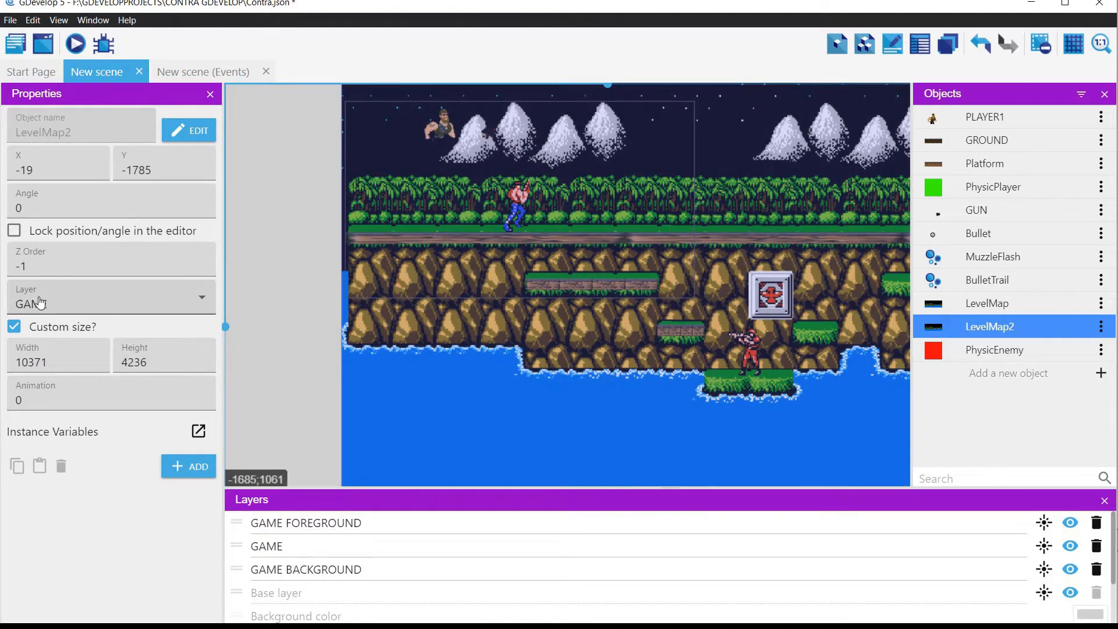
{"action": "left_click", "coordinate": [47, 304]}
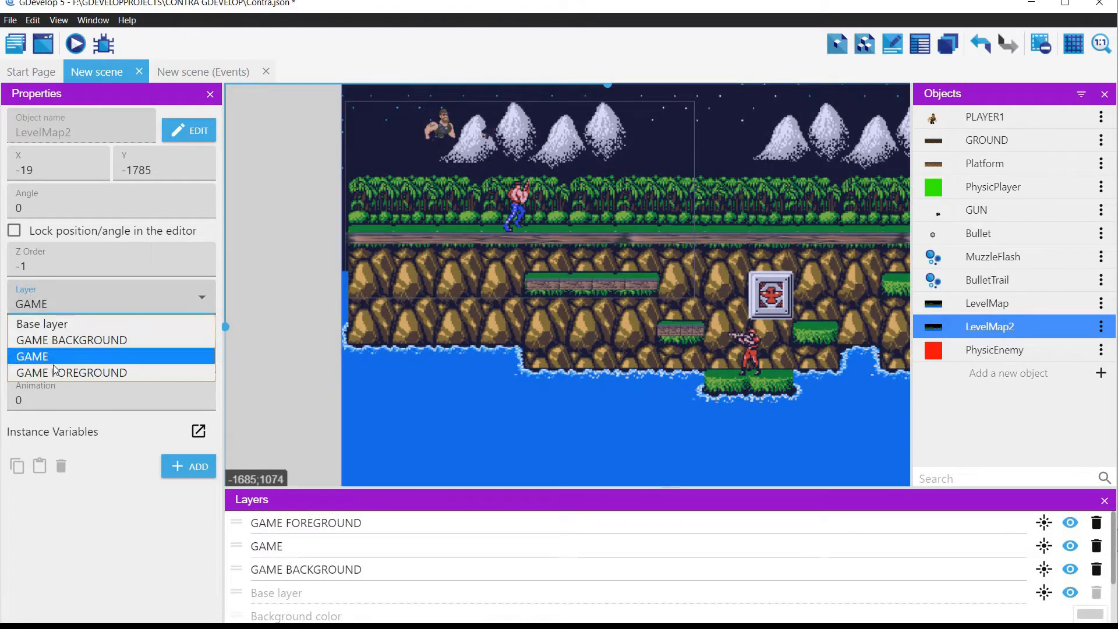
{"action": "left_click", "coordinate": [74, 338]}
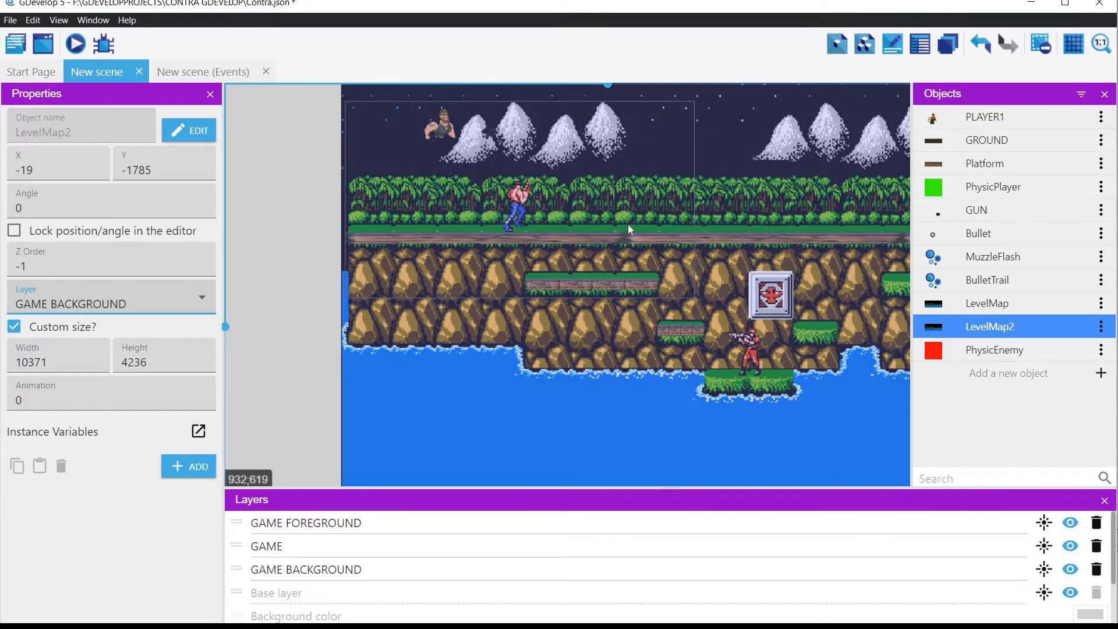
{"action": "left_click", "coordinate": [937, 349]}
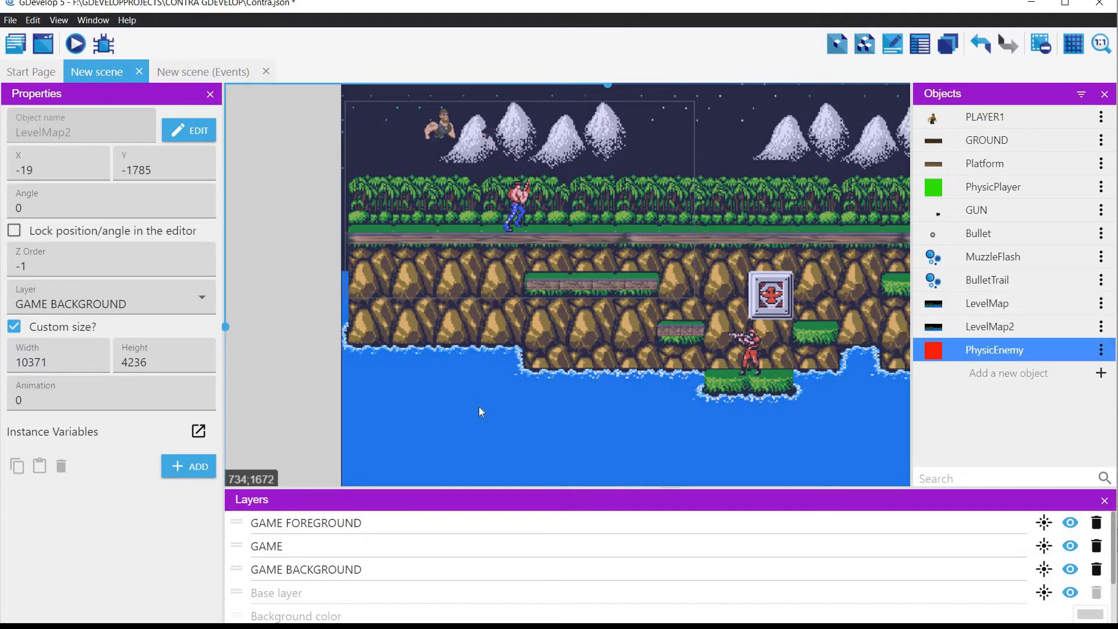
{"action": "left_click", "coordinate": [480, 412]}
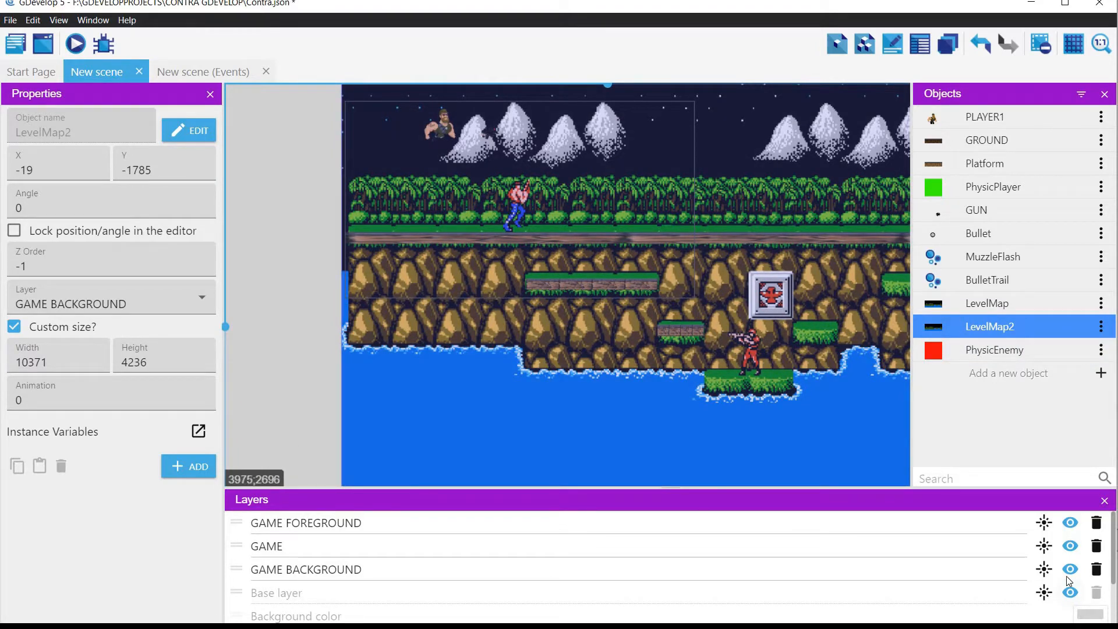
{"action": "left_click", "coordinate": [1070, 569]}
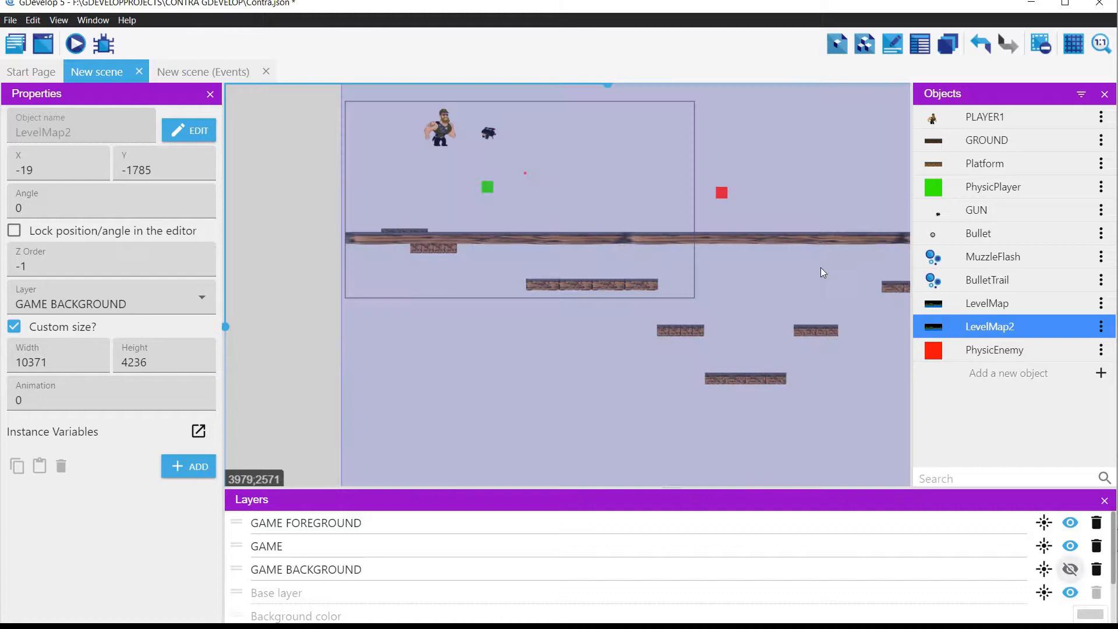
Step: Move the PhysicEnemy instance to X 1188, Y 430, near PhysicPlayer, and assign it to the GAME layer
{"action": "left_click", "coordinate": [726, 192]}
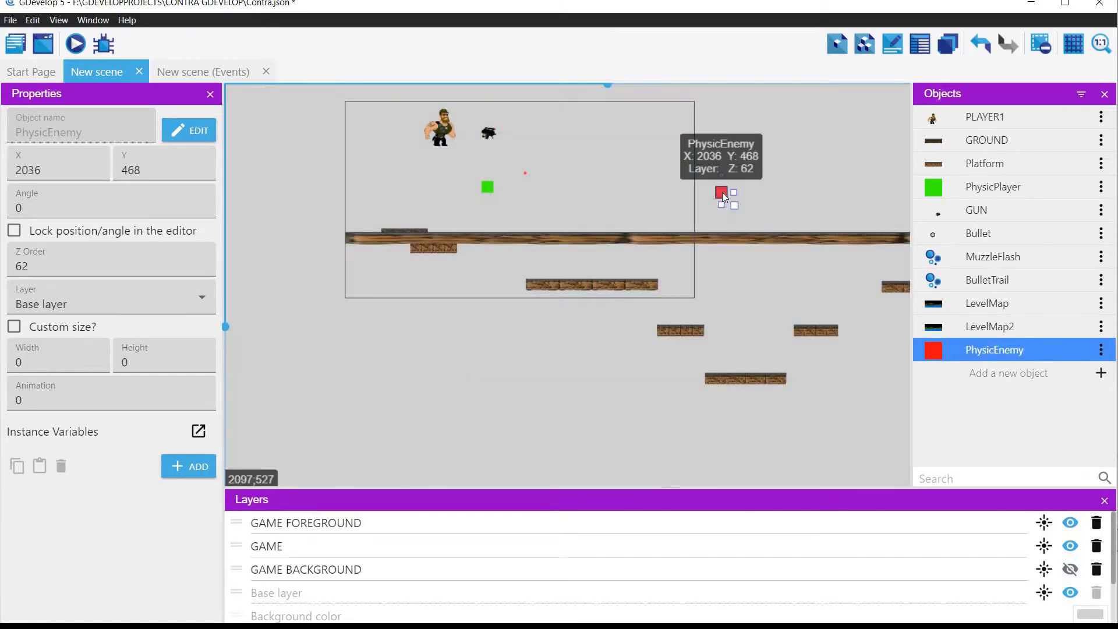
{"action": "left_click_drag", "start_coordinate": [722, 192], "coordinate": [568, 186]}
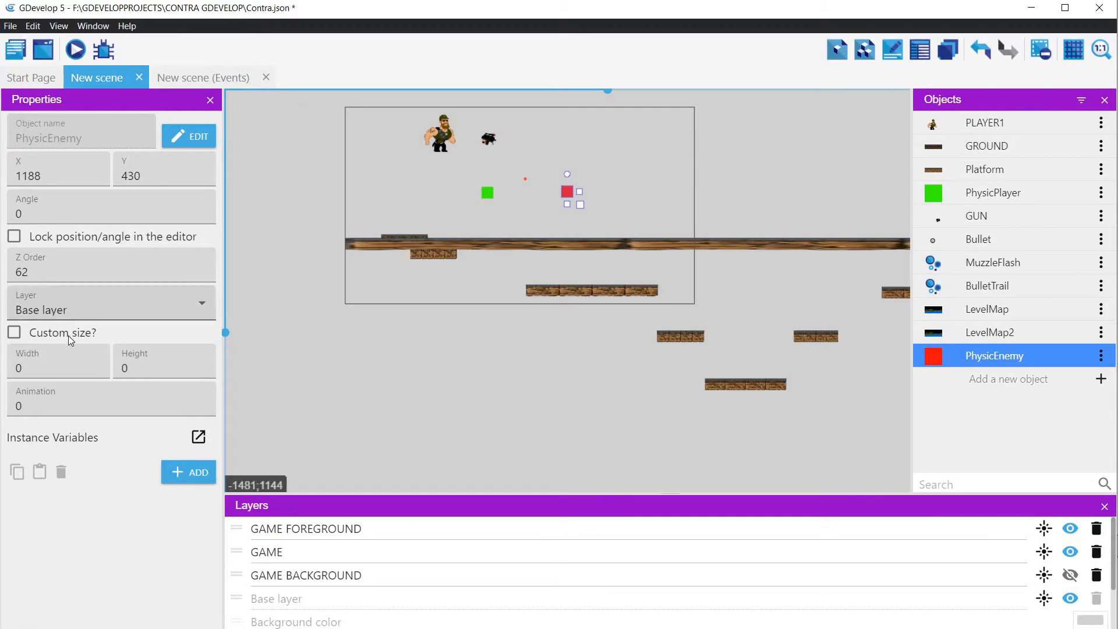
{"action": "left_click", "coordinate": [75, 313]}
{"action": "left_click", "coordinate": [63, 361]}
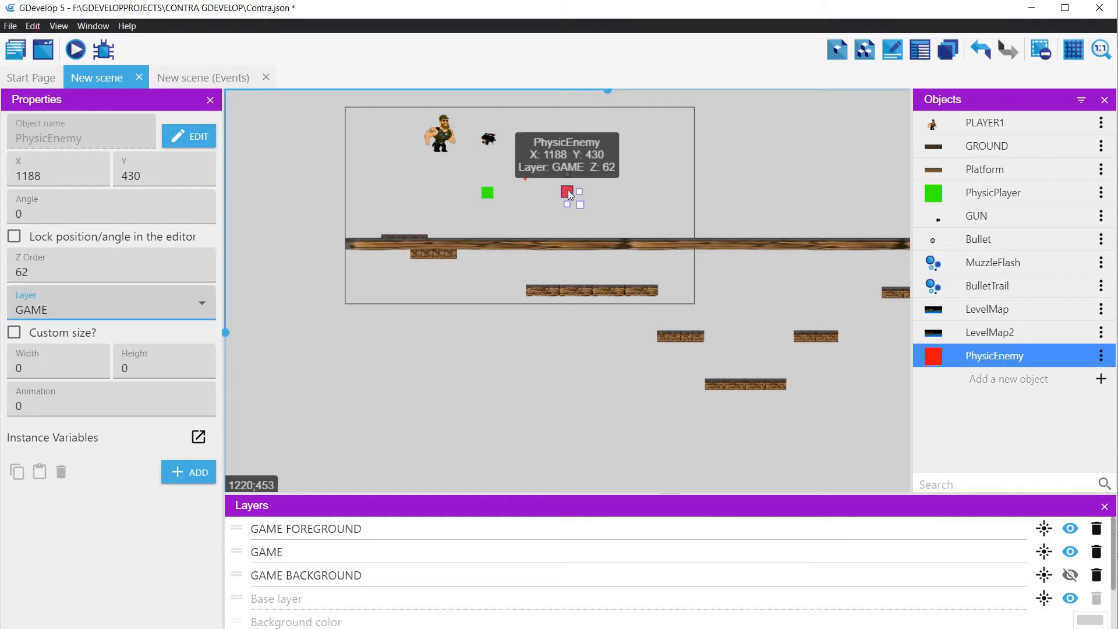
Step: Replace the unnamed group at the end of the scene's events with a new event group named ENEMY
{"action": "left_click", "coordinate": [182, 81]}
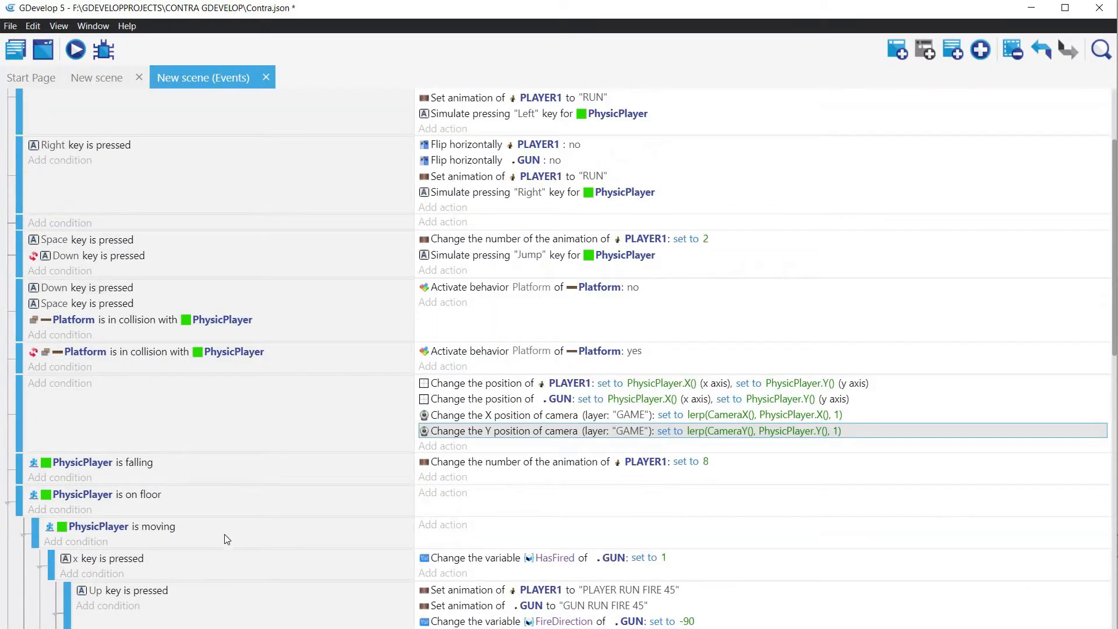
{"action": "scroll", "coordinate": [333, 292], "scroll_direction": "down", "scroll_amount": 12}
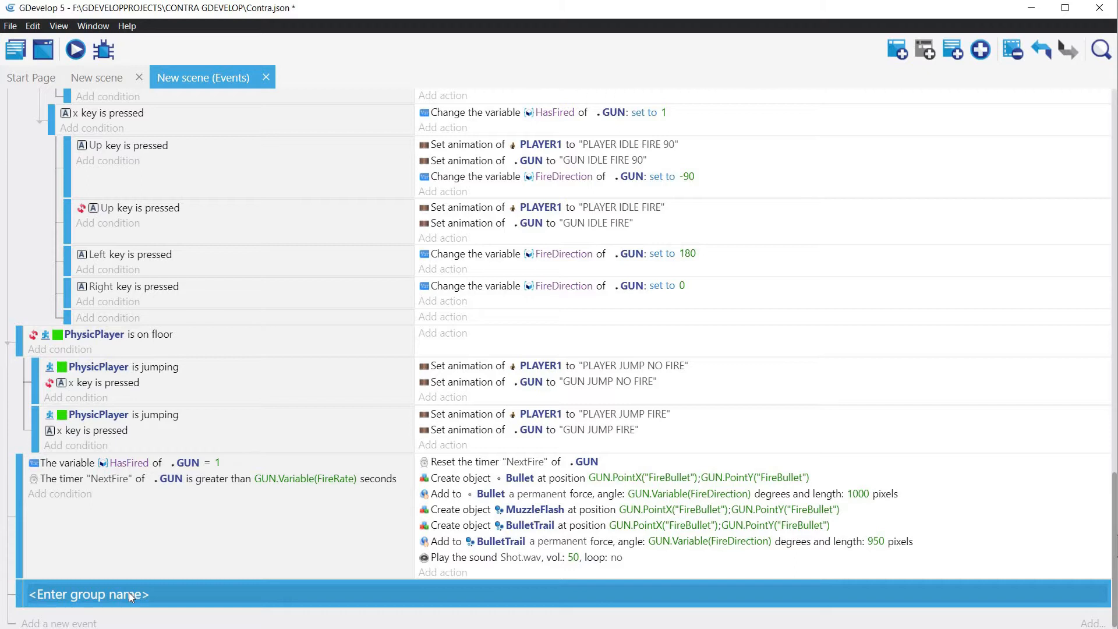
{"action": "key", "text": "Delete"}
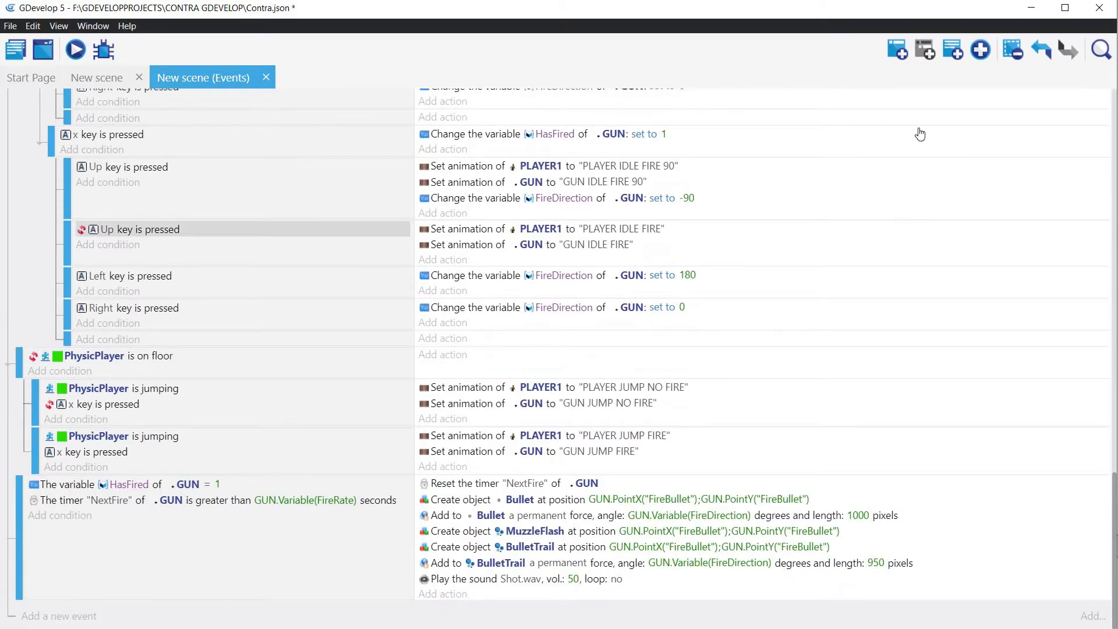
{"action": "left_click", "coordinate": [981, 52]}
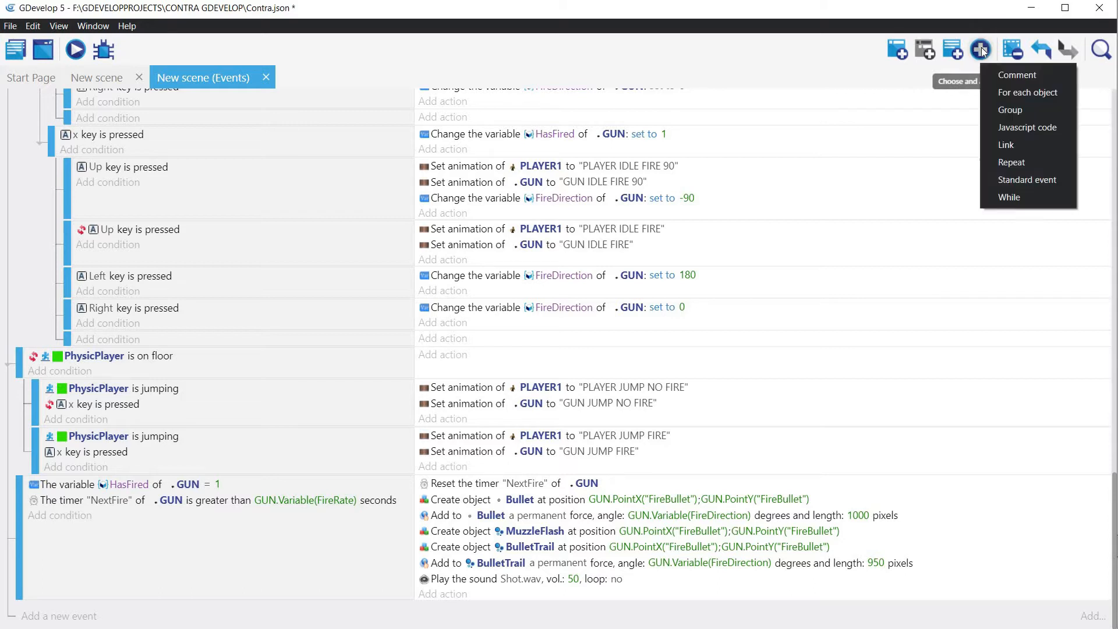
{"action": "left_click", "coordinate": [998, 114]}
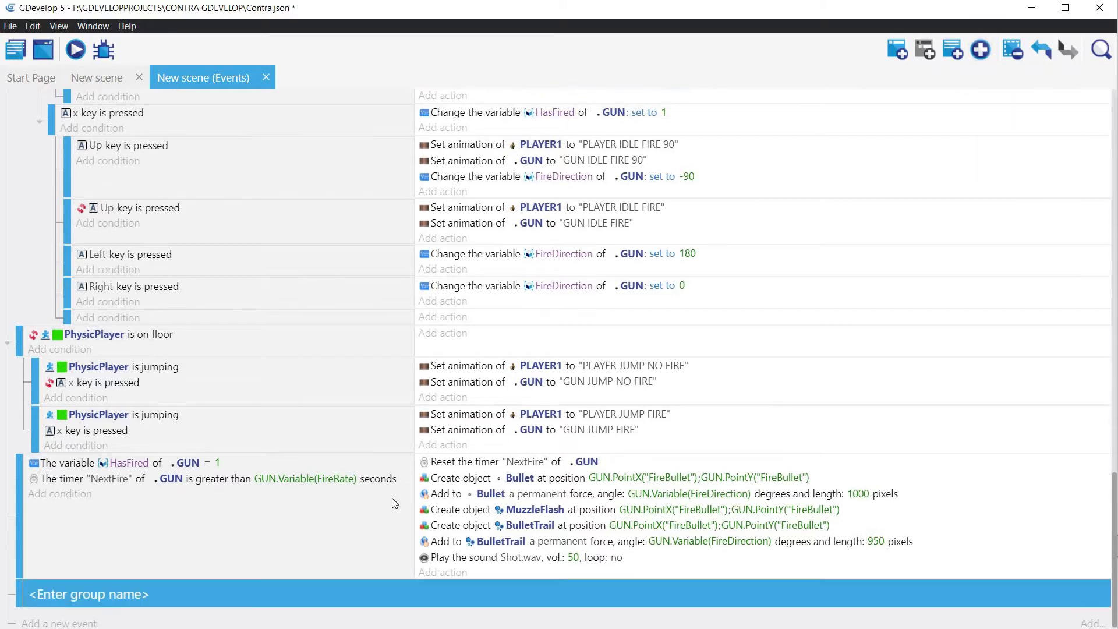
{"action": "left_click", "coordinate": [130, 593]}
{"action": "type", "text": "ENEMY"}
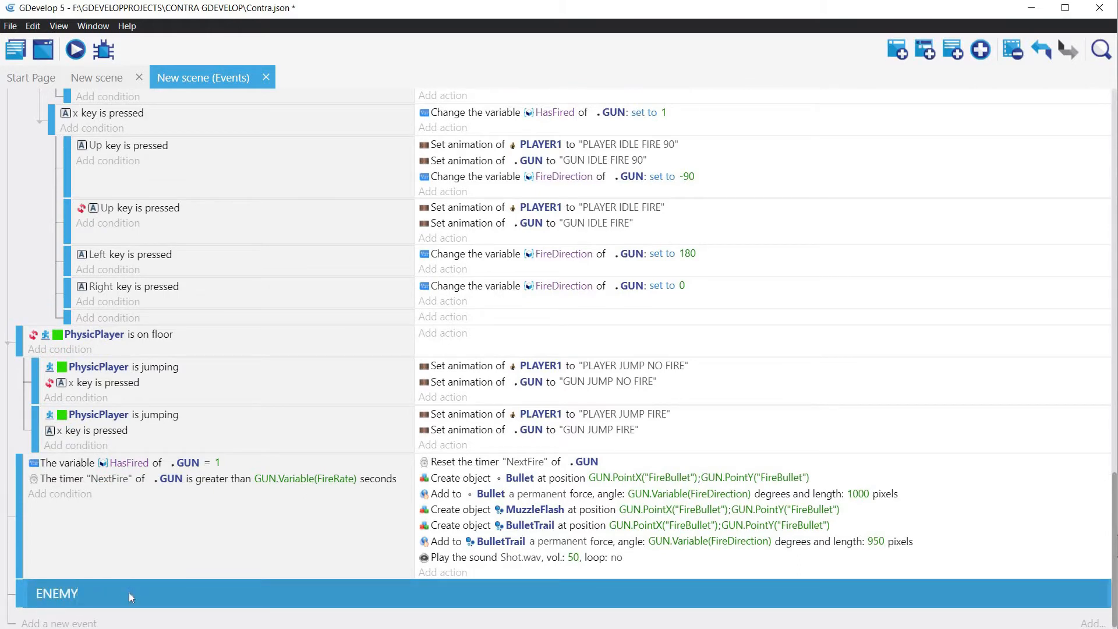
{"action": "key", "text": "Return"}
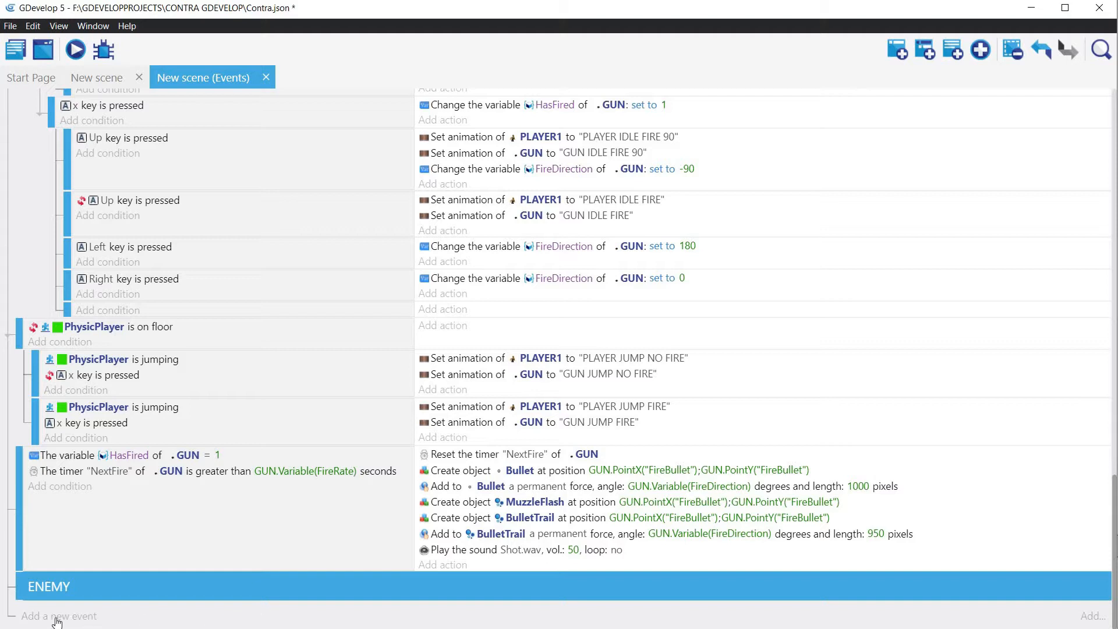
Step: Add an event below the ENEMY group and start a Simulate control action for PhysicEnemy
{"action": "left_click", "coordinate": [147, 616]}
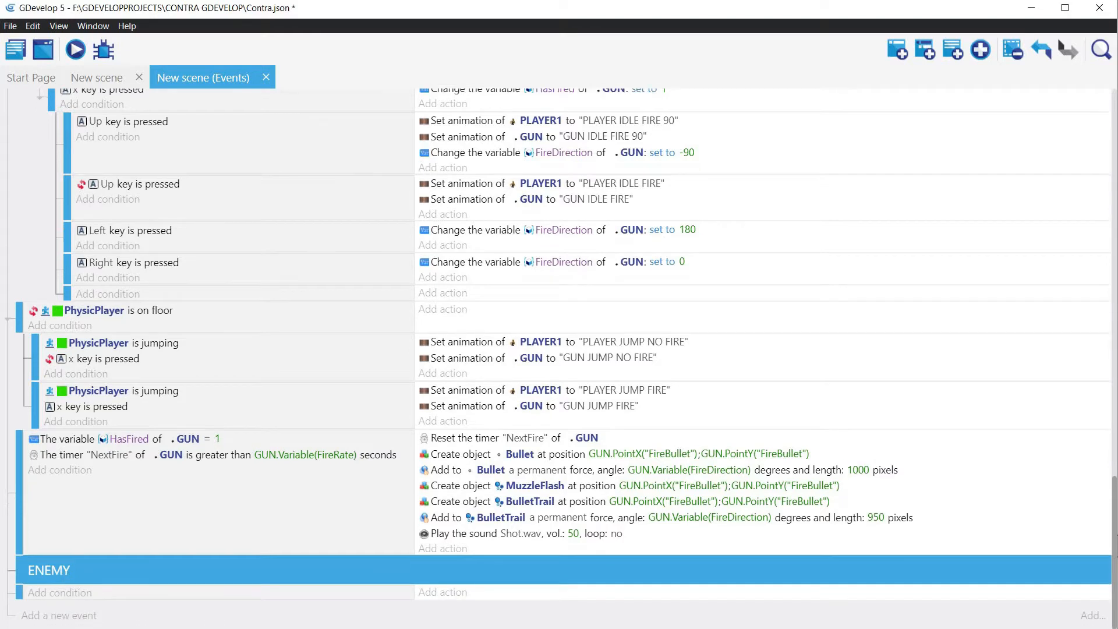
{"action": "left_click", "coordinate": [448, 593]}
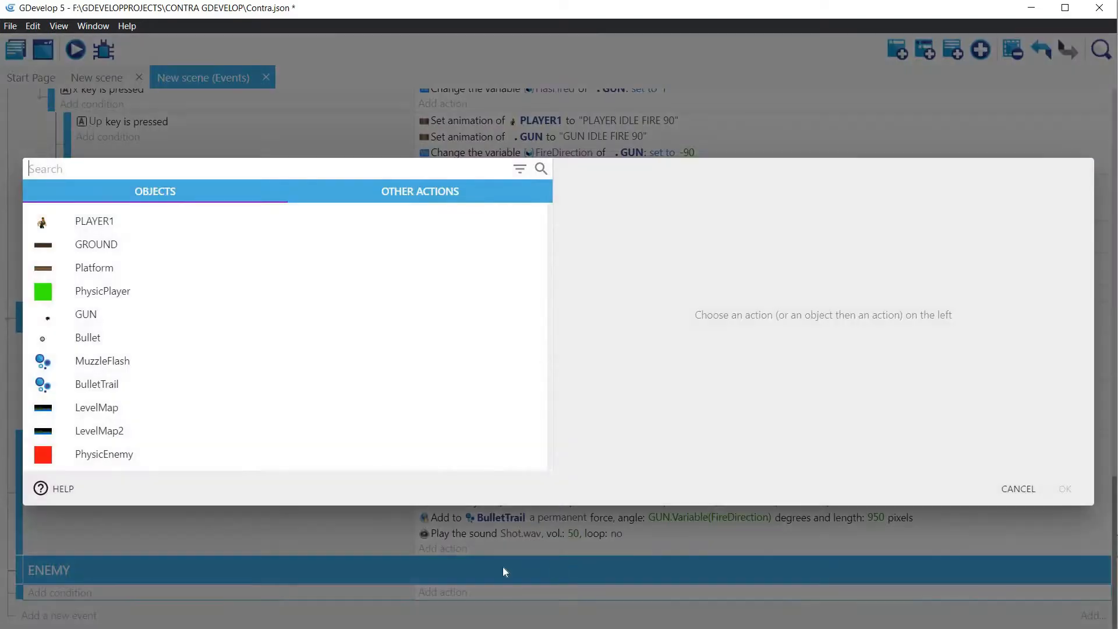
{"action": "left_click", "coordinate": [111, 463]}
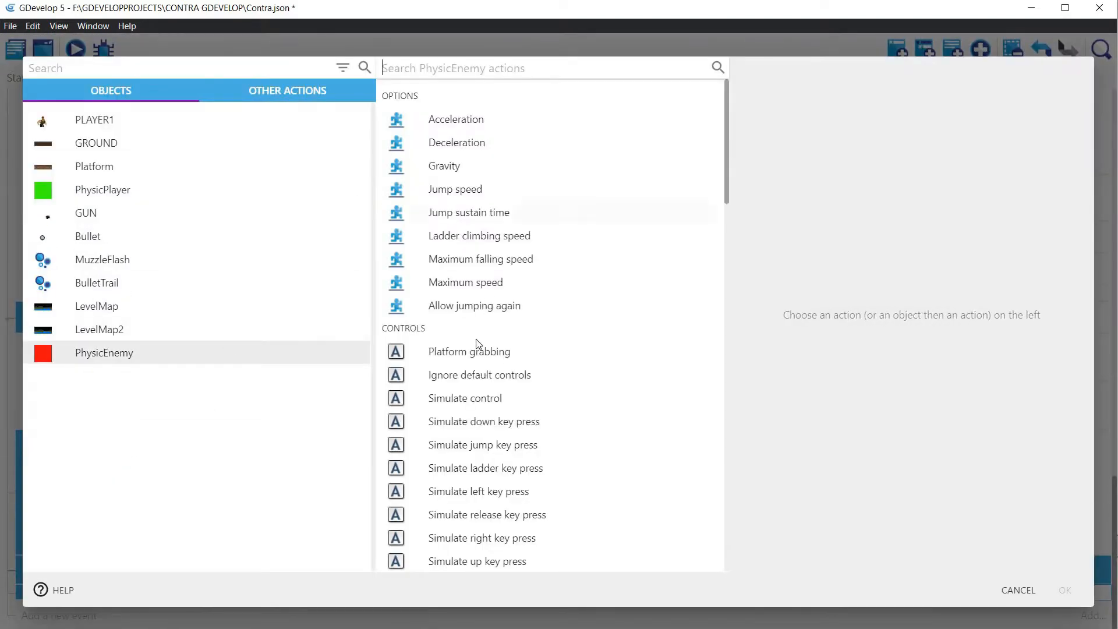
{"action": "left_click", "coordinate": [470, 402]}
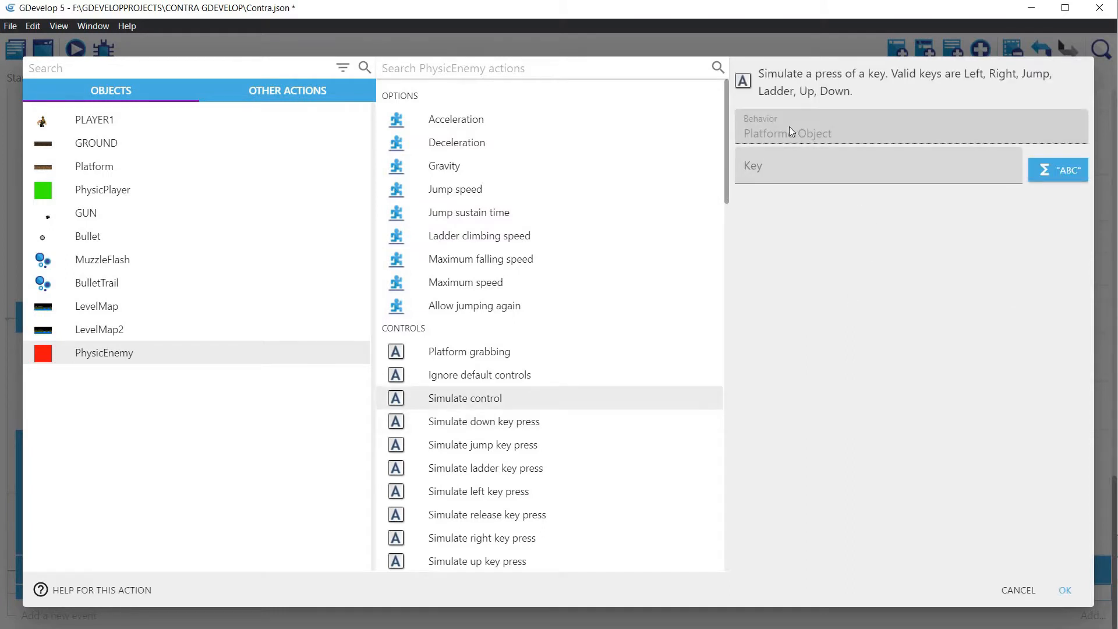
Step: Set the simulated key to "Left" in the PhysicEnemy action and preview the game
{"action": "left_click", "coordinate": [780, 173]}
{"action": "type", "text": "\"\""}
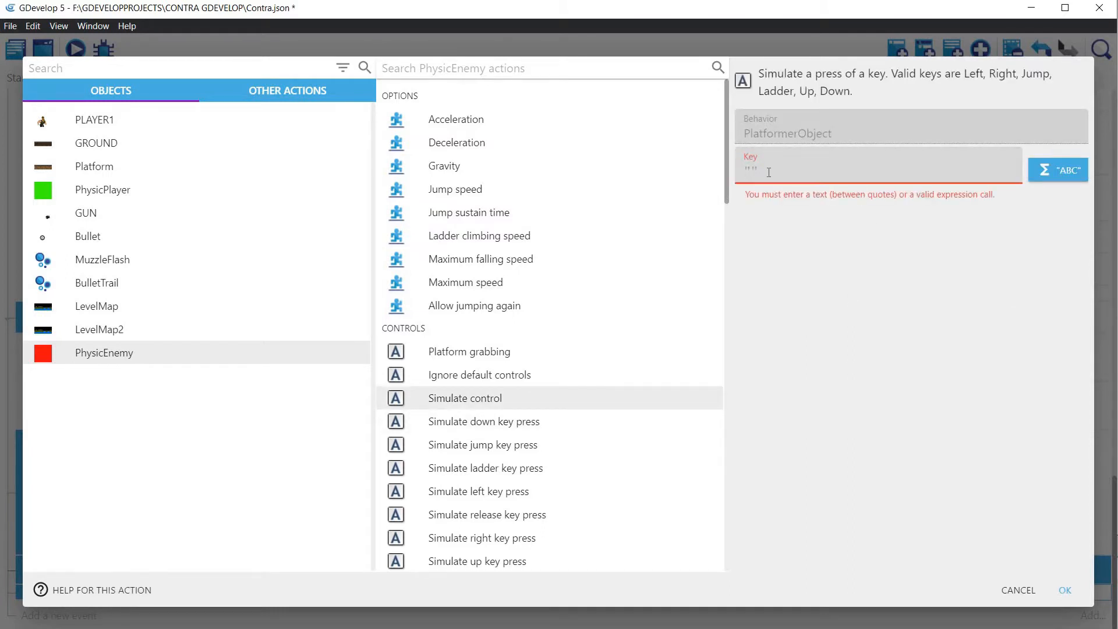
{"action": "left_click", "coordinate": [795, 170]}
{"action": "type", "text": "Le"}
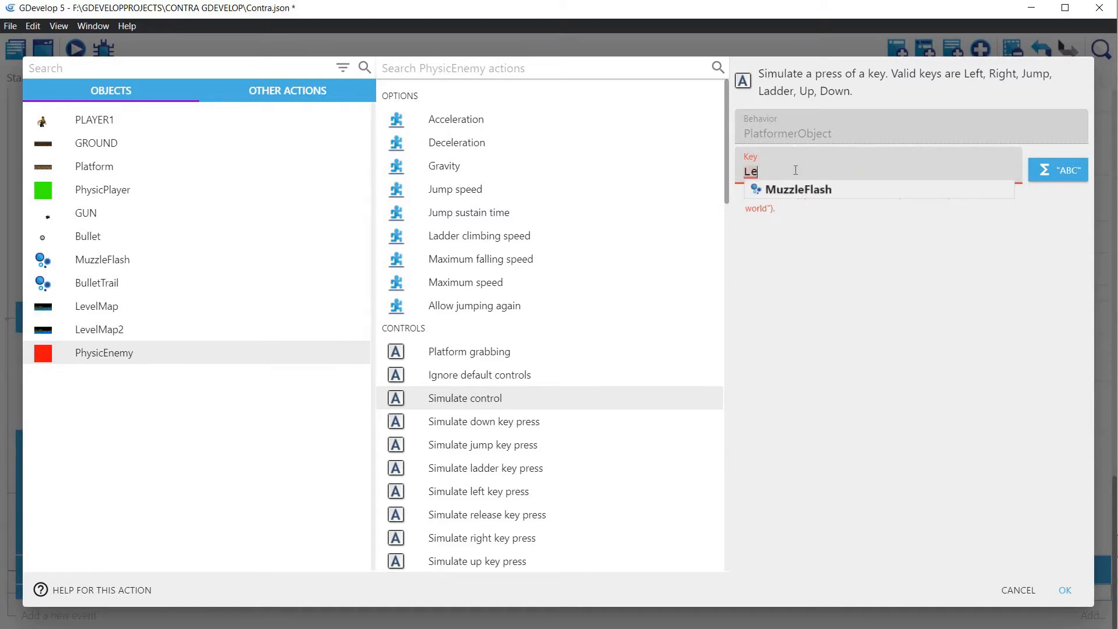
{"action": "type", "text": "fLeft"}
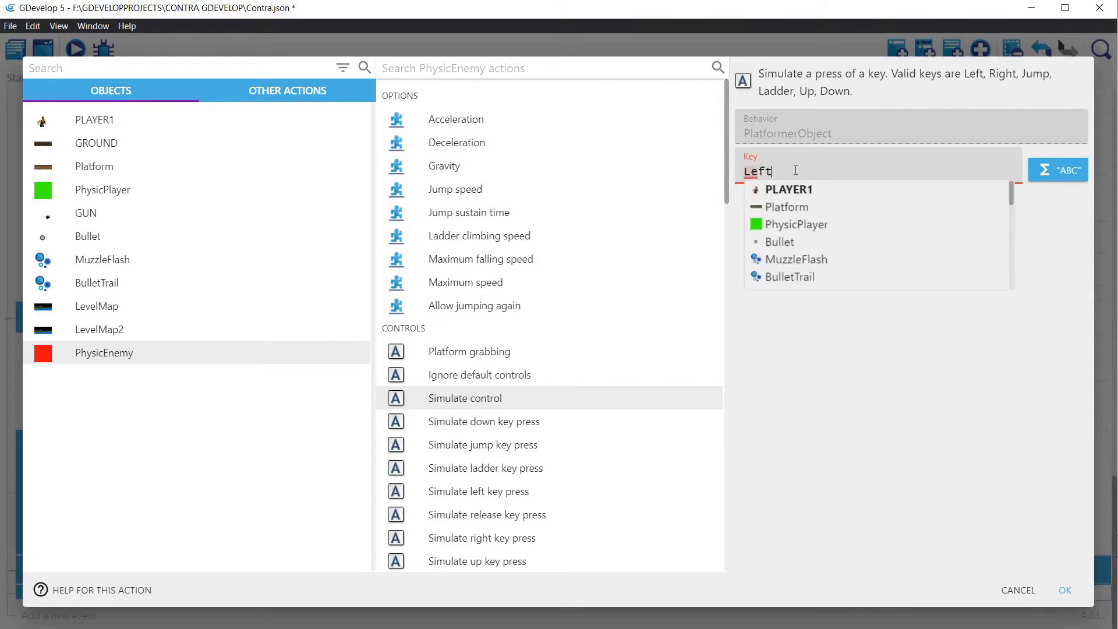
{"action": "type", "text": "\""}
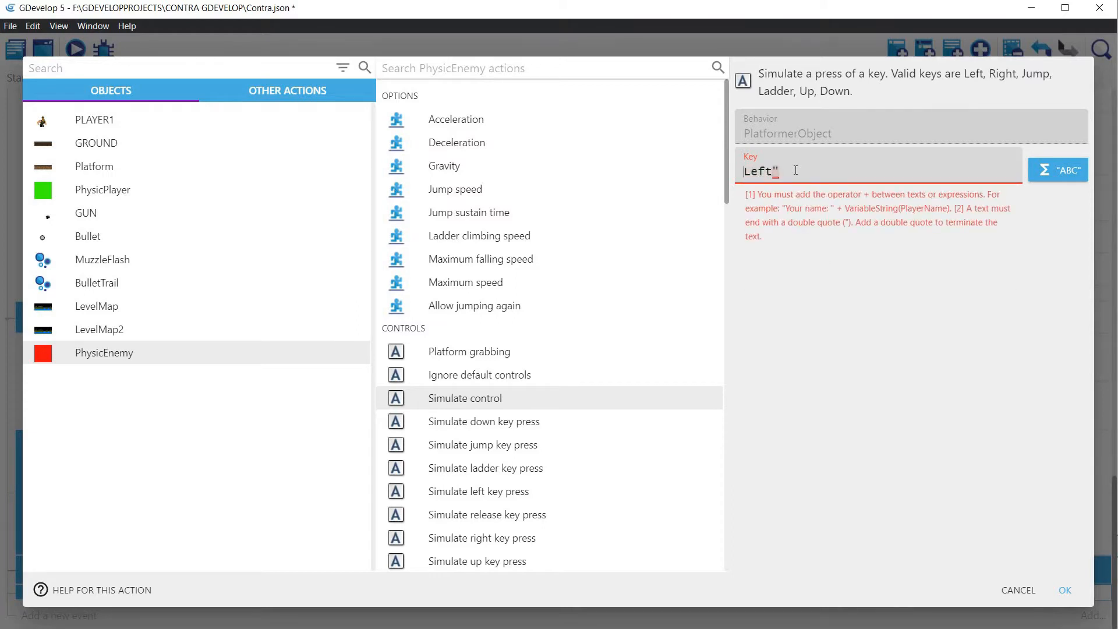
{"action": "key", "text": "Home"}
{"action": "type", "text": "\""}
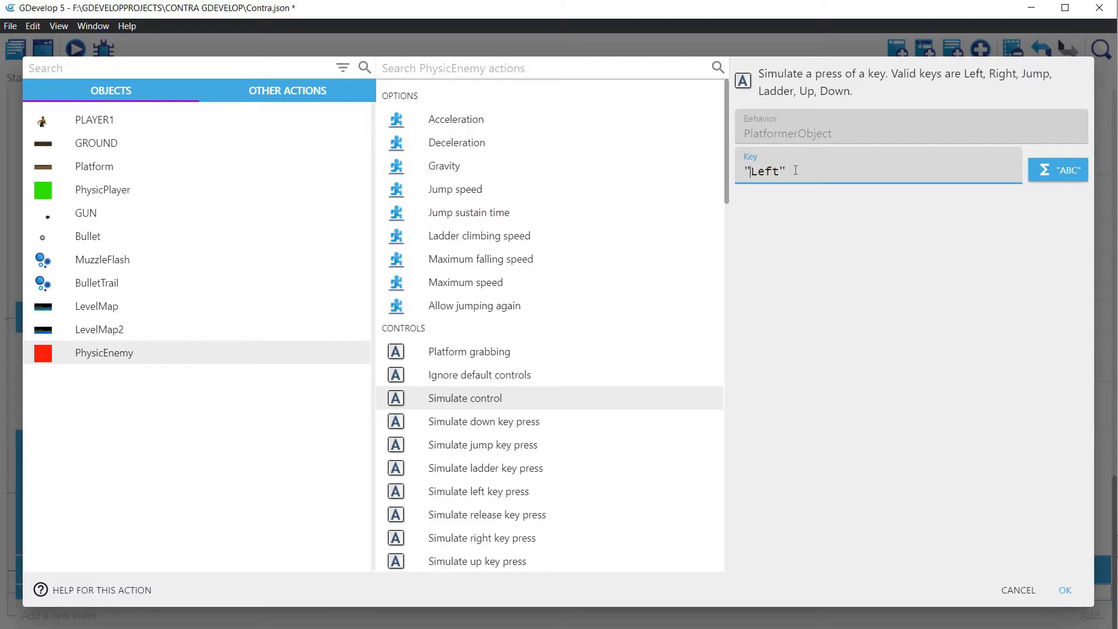
{"action": "left_click", "coordinate": [1064, 589]}
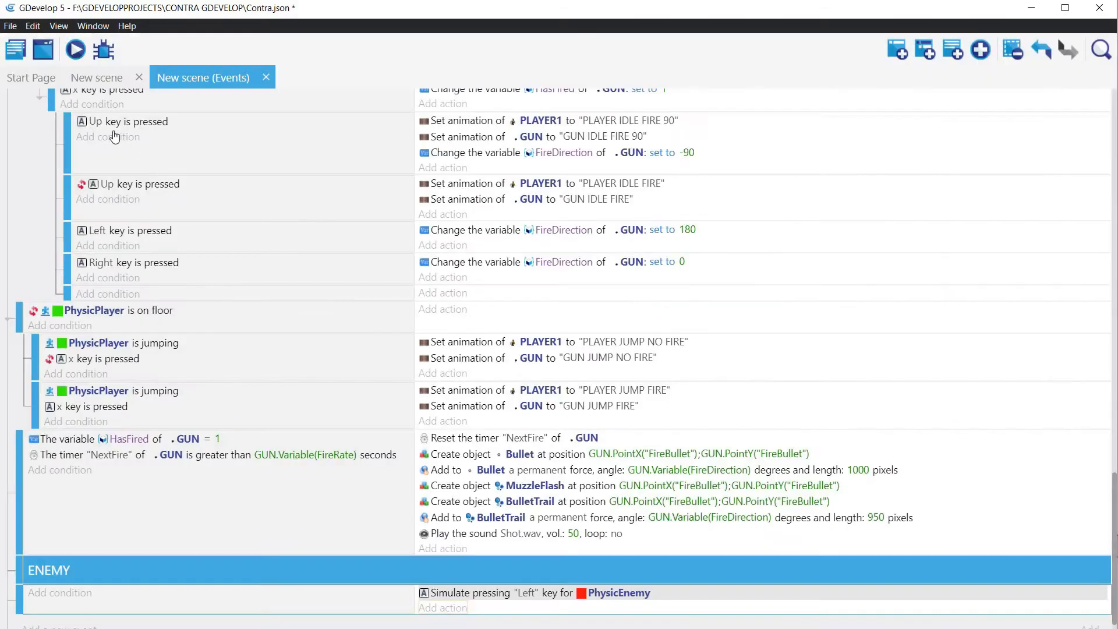
{"action": "left_click", "coordinate": [74, 50]}
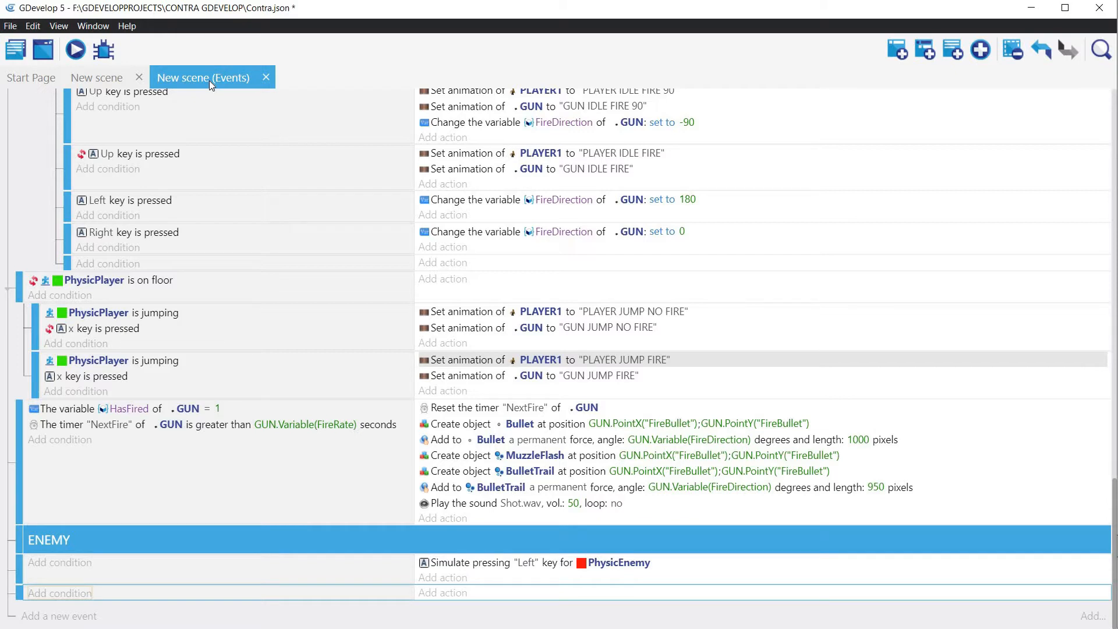
Step: Add a new Sprite object to the scene and name it EnemyGoRight
{"action": "left_click", "coordinate": [101, 80]}
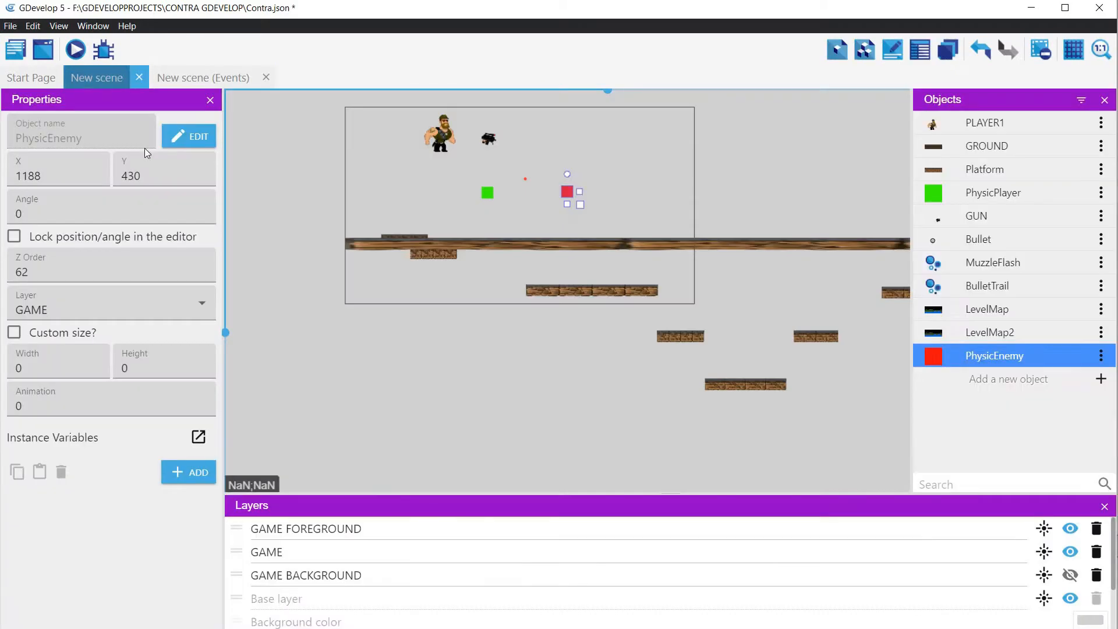
{"action": "left_click", "coordinate": [1100, 379]}
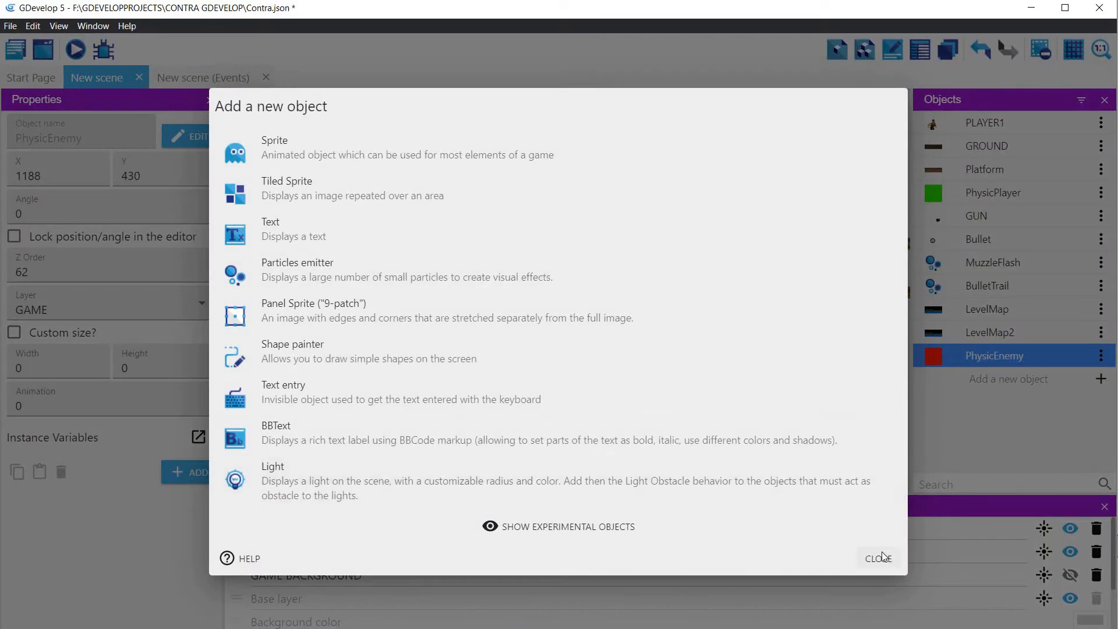
{"action": "left_click", "coordinate": [291, 142]}
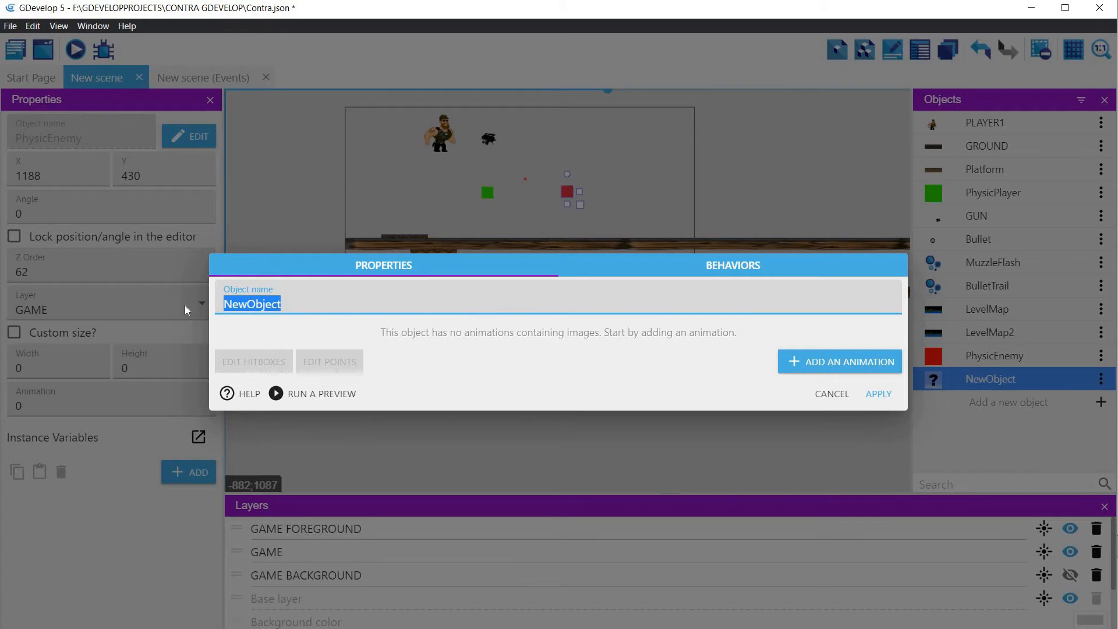
{"action": "key", "text": "BackSpace"}
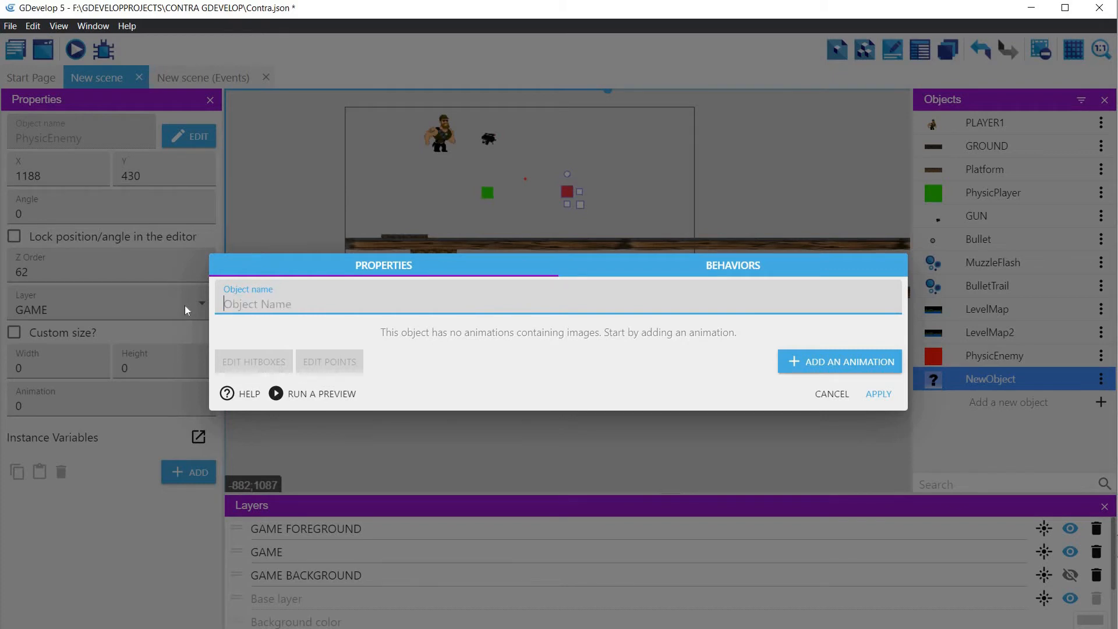
{"action": "type", "text": "EnemyGoRight"}
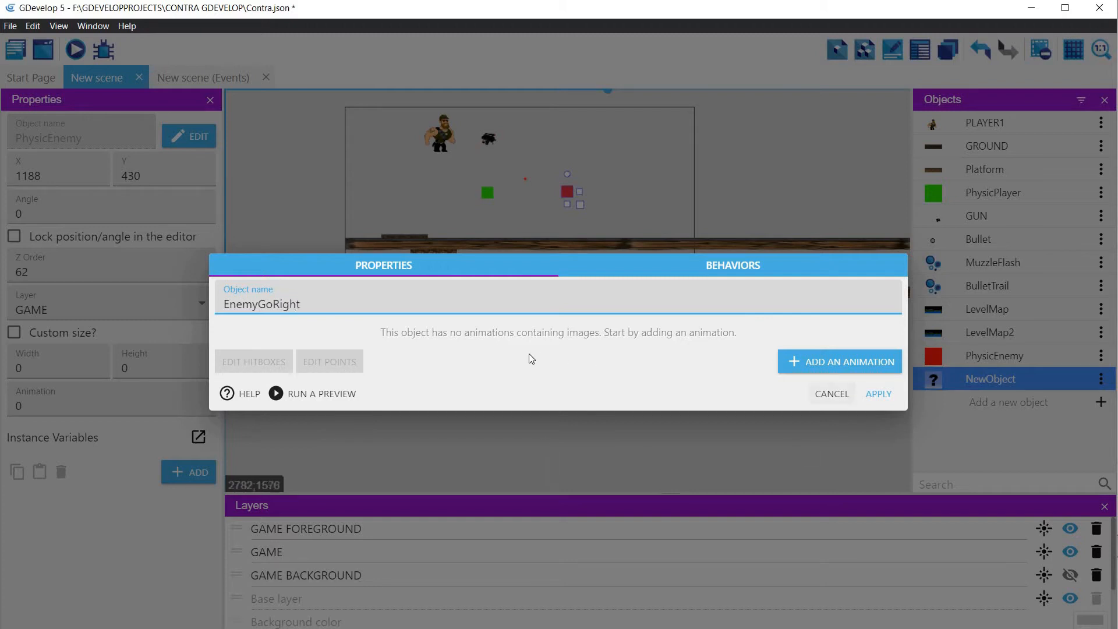
Step: Add an animation to EnemyGoRight in Piskel and fill its whole canvas with blue
{"action": "left_click", "coordinate": [828, 363]}
{"action": "left_click", "coordinate": [627, 306]}
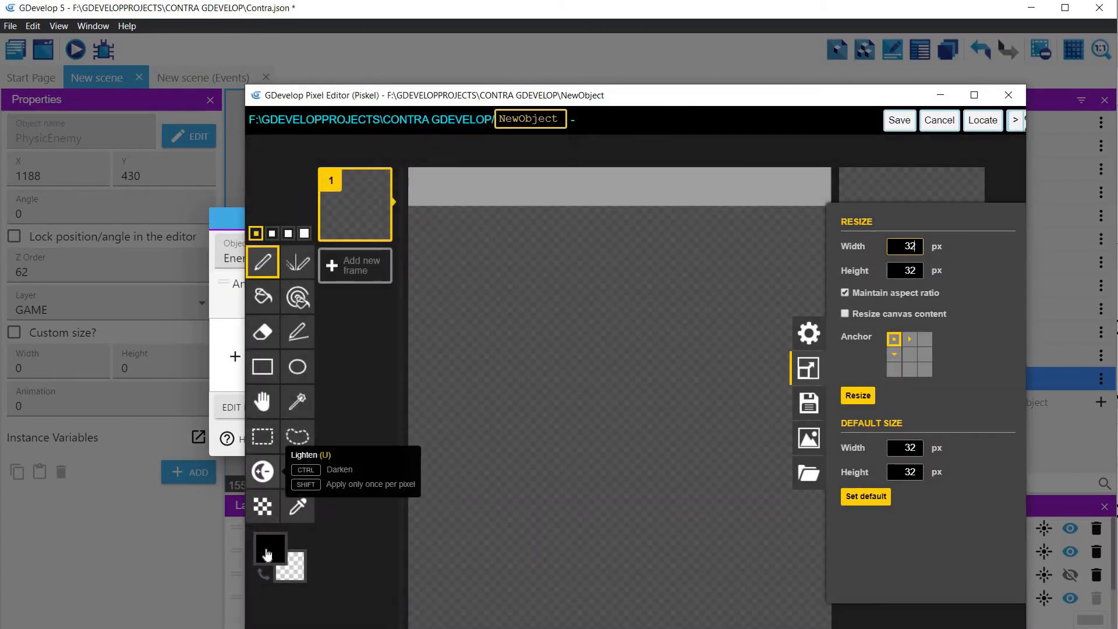
{"action": "left_click", "coordinate": [268, 551]}
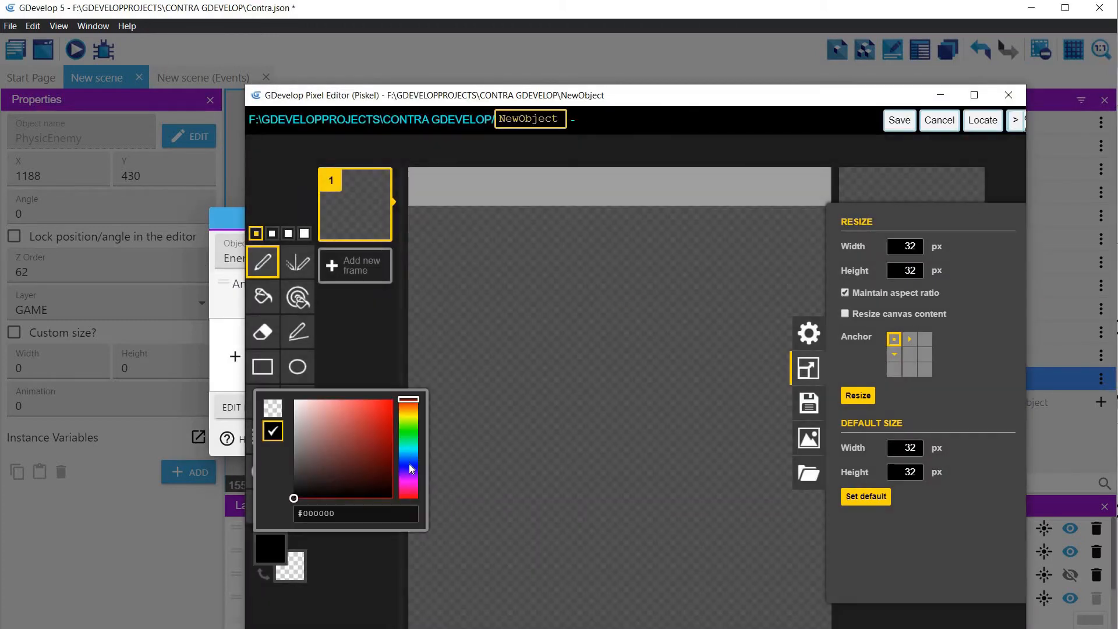
{"action": "left_click", "coordinate": [410, 460]}
{"action": "left_click", "coordinate": [387, 404]}
{"action": "left_click", "coordinate": [263, 297]}
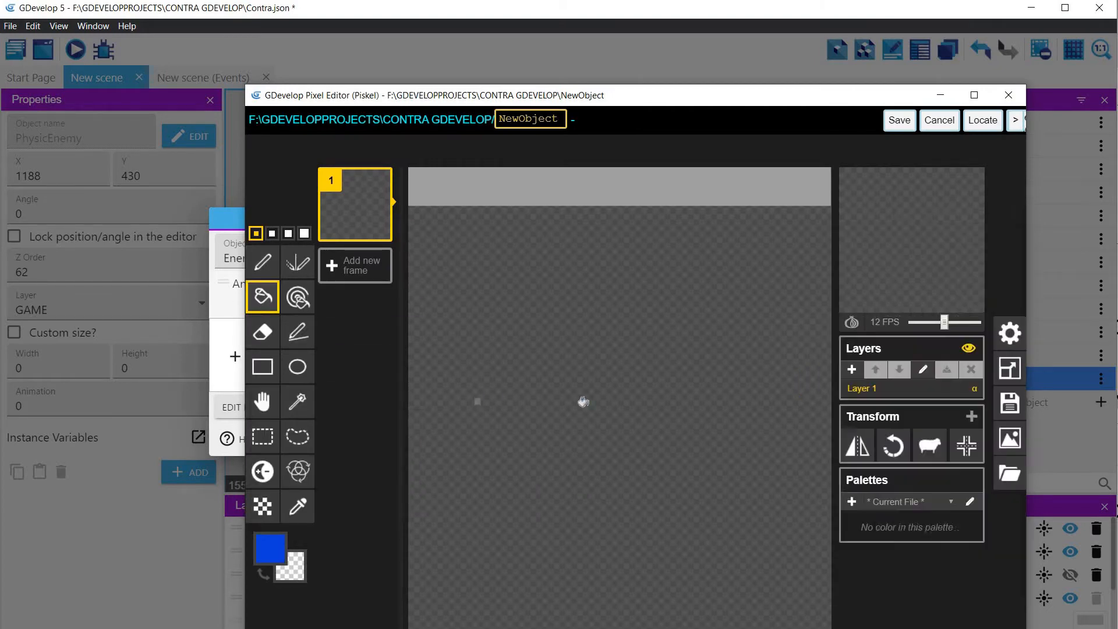
{"action": "left_click", "coordinate": [581, 399]}
Step: Draw the outline of a right-pointing arrow in white #ffffff on the blue canvas and fill it with white
{"action": "left_click", "coordinate": [263, 264]}
{"action": "left_click", "coordinate": [270, 549]}
{"action": "left_click", "coordinate": [316, 399]}
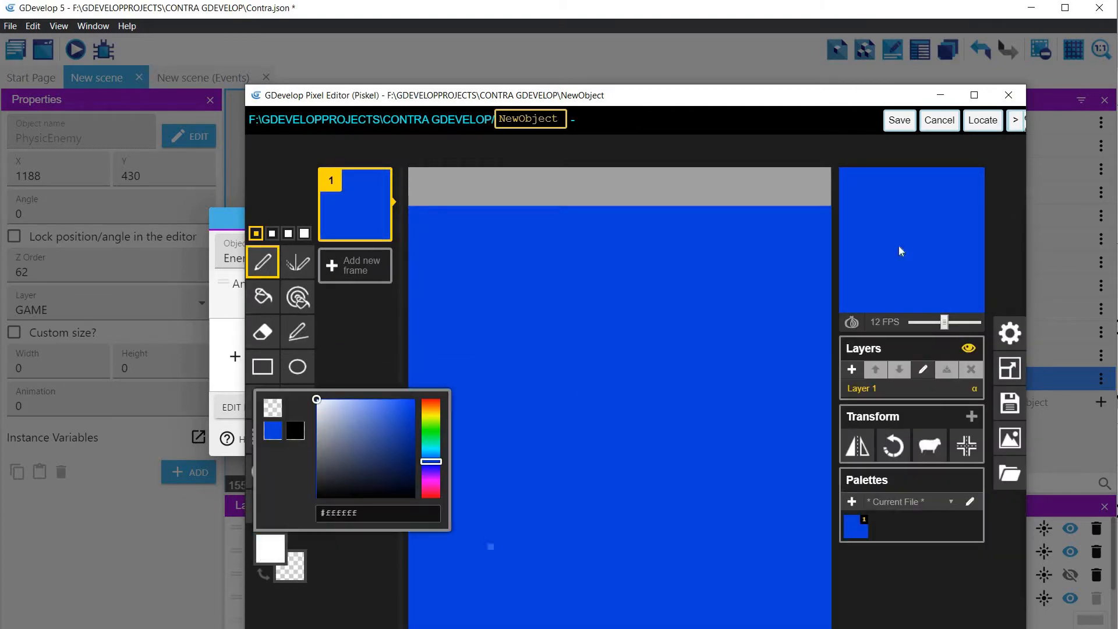
{"action": "mouse_move", "coordinate": [457, 381]}
{"action": "left_mouse_down"}
{"action": "mouse_move", "coordinate": [502, 446]}
{"action": "mouse_move", "coordinate": [665, 489]}
{"action": "mouse_move", "coordinate": [664, 519]}
{"action": "left_mouse_up"}
{"action": "left_click", "coordinate": [755, 408]}
{"action": "mouse_move", "coordinate": [755, 408]}
{"action": "left_mouse_down"}
{"action": "mouse_move", "coordinate": [669, 546]}
{"action": "mouse_move", "coordinate": [757, 401]}
{"action": "mouse_move", "coordinate": [685, 287]}
{"action": "left_mouse_up"}
{"action": "key", "text": "ctrl+z"}
{"action": "mouse_move", "coordinate": [658, 233]}
{"action": "left_mouse_down"}
{"action": "mouse_move", "coordinate": [524, 356]}
{"action": "mouse_move", "coordinate": [456, 377]}
{"action": "left_mouse_up"}
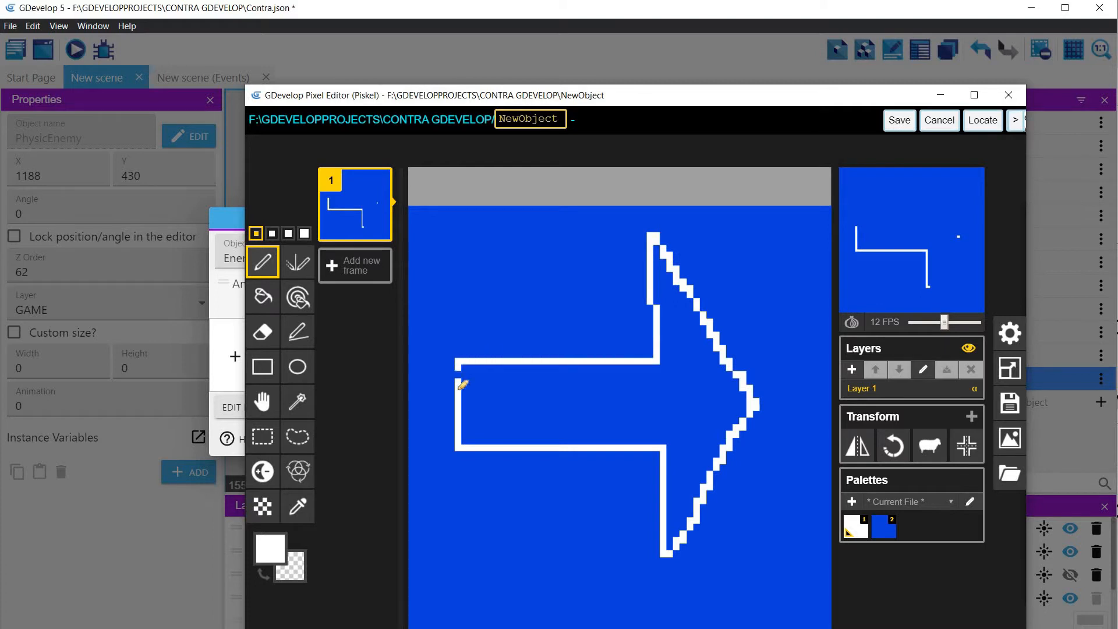
{"action": "left_click", "coordinate": [263, 297]}
{"action": "left_click", "coordinate": [500, 404]}
Step: Pick the canvas blue and paint over the stray white pixels along the back edge of the upper arrowhead
{"action": "left_click", "coordinate": [261, 265]}
{"action": "left_click", "coordinate": [300, 509]}
{"action": "left_click", "coordinate": [651, 311]}
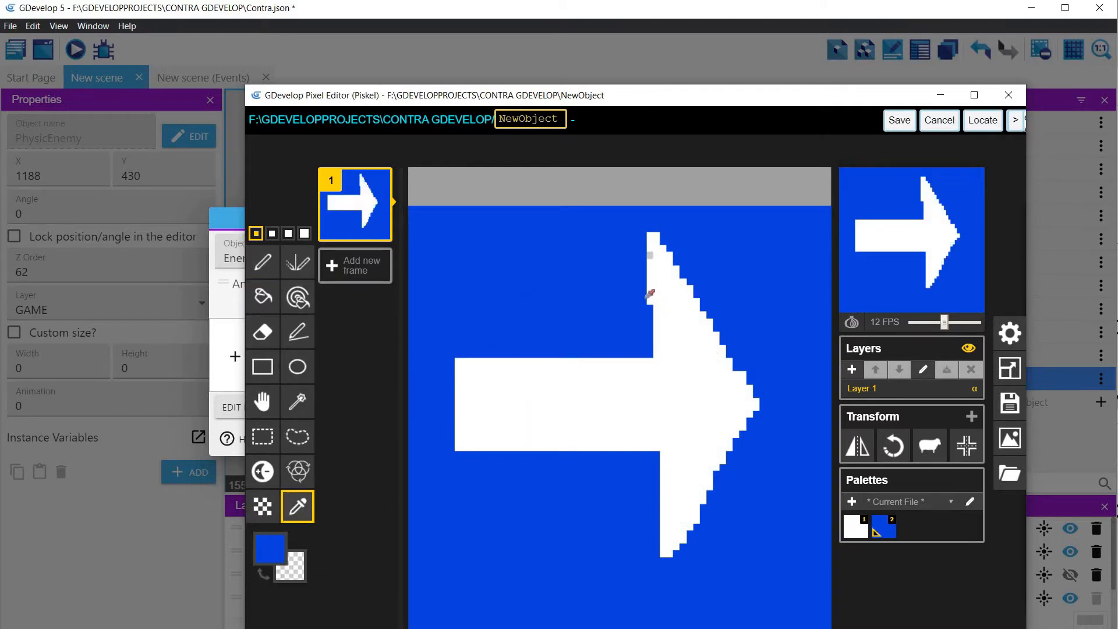
{"action": "left_click", "coordinate": [648, 299]}
{"action": "left_click", "coordinate": [289, 414]}
{"action": "left_click", "coordinate": [298, 506]}
{"action": "left_click", "coordinate": [527, 316]}
{"action": "left_click", "coordinate": [270, 263]}
{"action": "left_click_drag", "start_coordinate": [649, 302], "coordinate": [646, 233]}
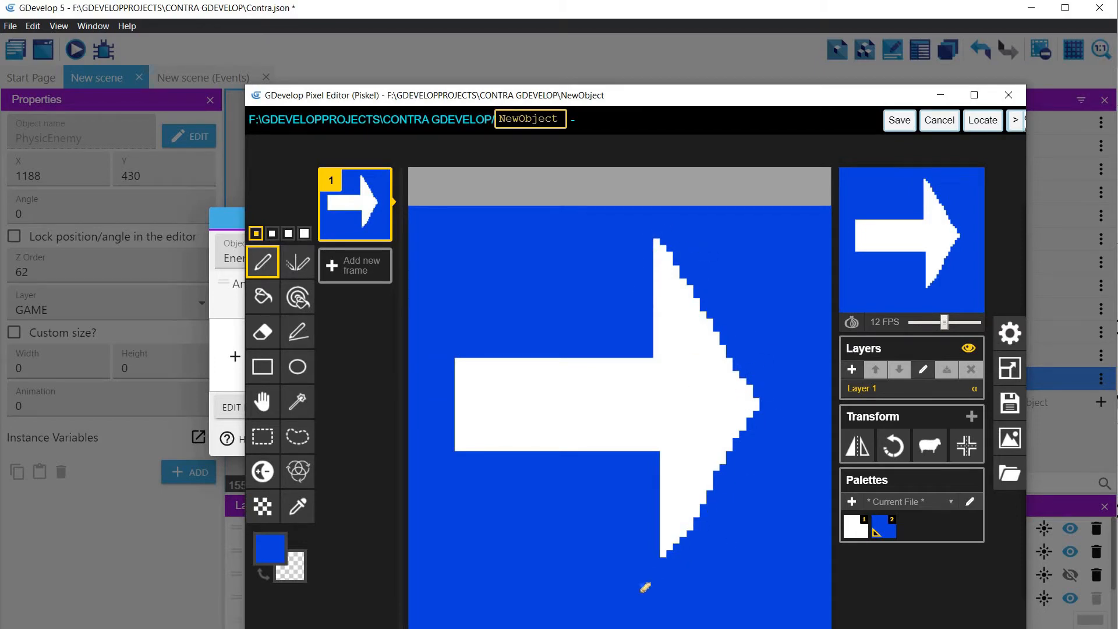
Step: Name the image EnemyGoRight, save it to the animation, and apply the object's changes
{"action": "double_click", "coordinate": [519, 118]}
{"action": "type", "text": "EnemyGoRight"}
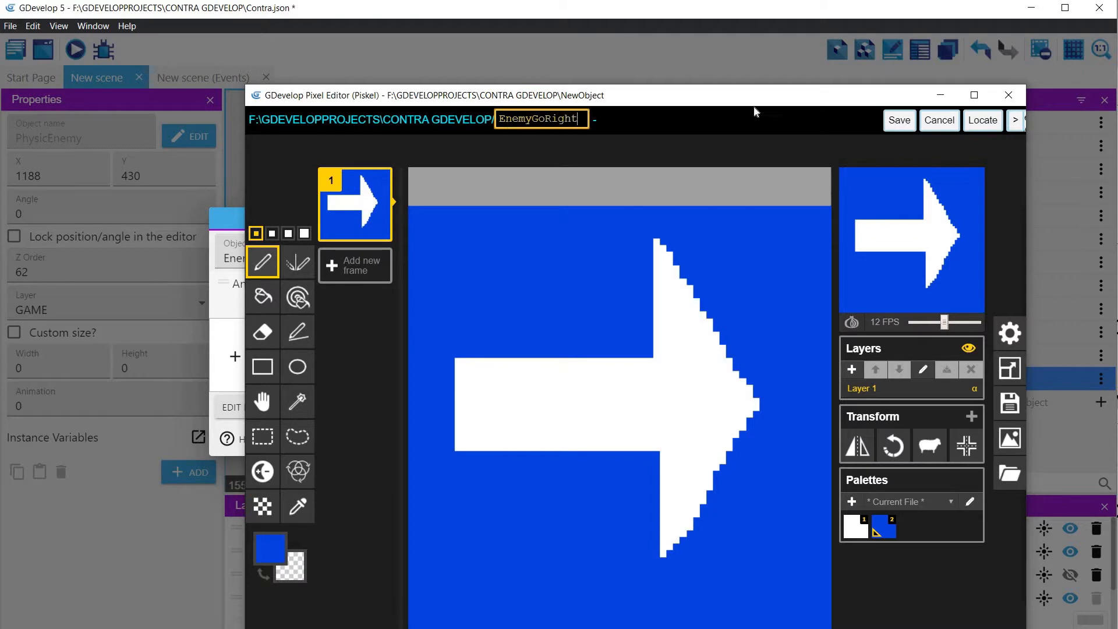
{"action": "left_click", "coordinate": [900, 121]}
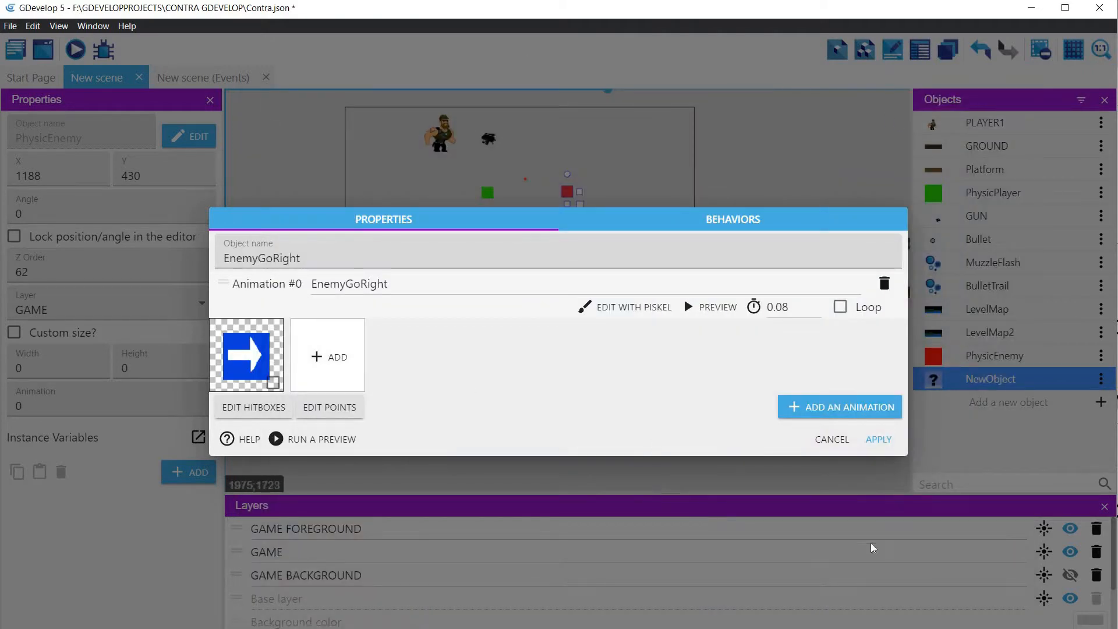
{"action": "left_click", "coordinate": [878, 439]}
Step: Create a sprite object named EnemyGoLeft, add an animation to it and open that animation in Piskel
{"action": "left_click", "coordinate": [1008, 402]}
{"action": "left_click", "coordinate": [291, 142]}
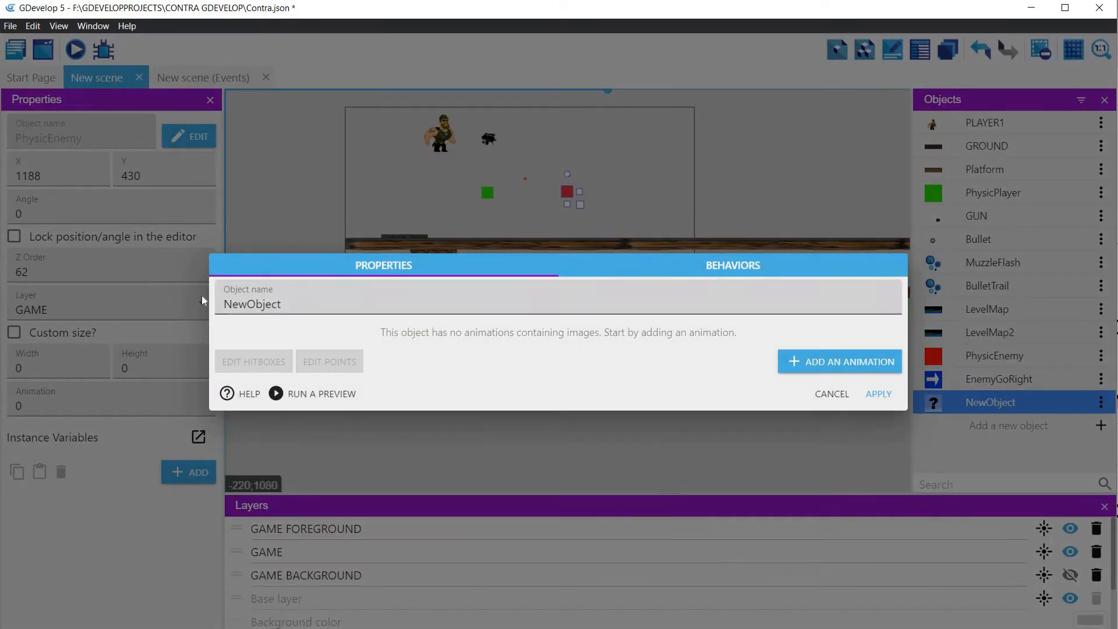
{"action": "type", "text": "EnemyGoLeft"}
{"action": "left_click", "coordinate": [838, 362]}
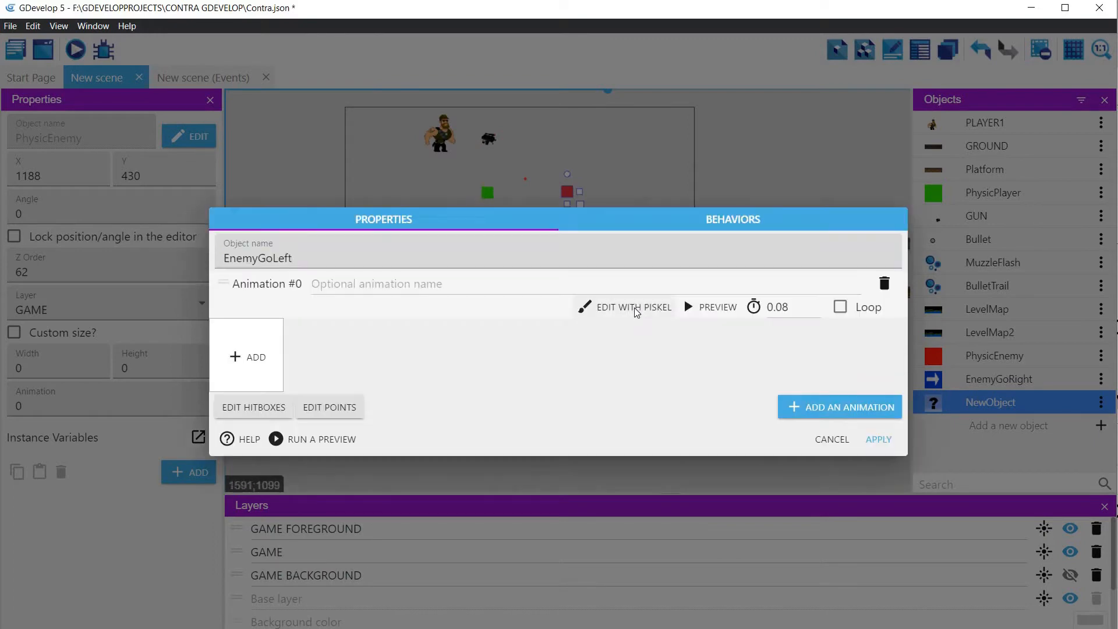
{"action": "left_click", "coordinate": [631, 308]}
Step: Set the drawing color to blue #1c40d3 and fill the whole EnemyGoLeft canvas with it
{"action": "left_click", "coordinate": [272, 553]}
{"action": "left_click", "coordinate": [406, 459]}
{"action": "left_click_drag", "start_coordinate": [373, 436], "coordinate": [380, 417]}
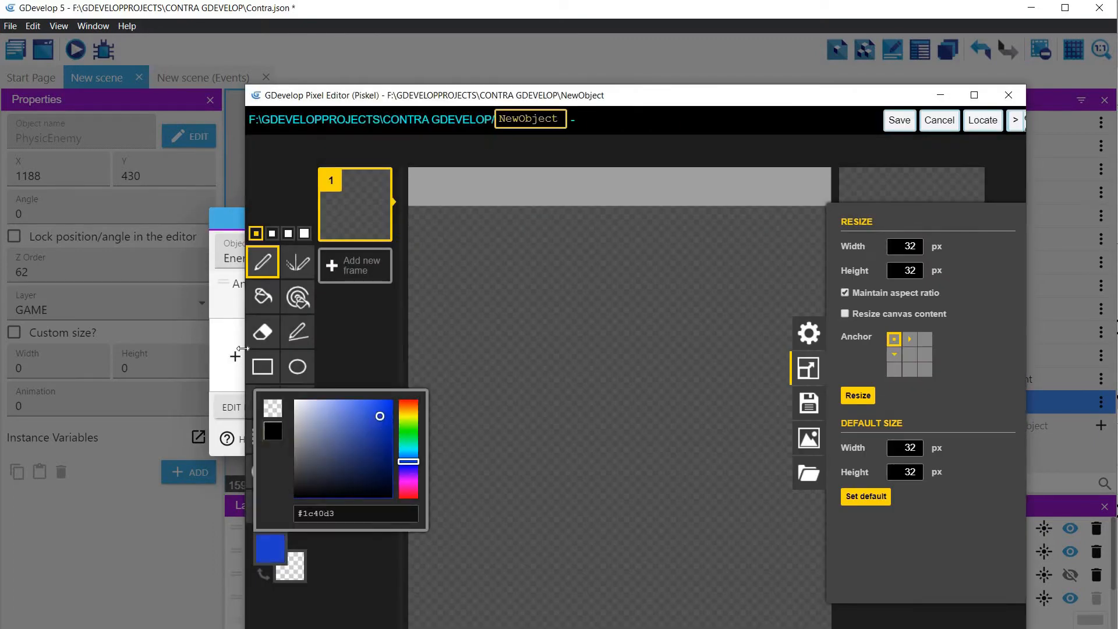
{"action": "left_click", "coordinate": [263, 296]}
{"action": "left_click", "coordinate": [484, 340]}
Step: Draw the outline of a left-pointing arrow in off-white #dee2f1 on the blue canvas and fill its shaft and head
{"action": "left_click", "coordinate": [263, 262]}
{"action": "left_click", "coordinate": [270, 549]}
{"action": "left_click", "coordinate": [270, 408]}
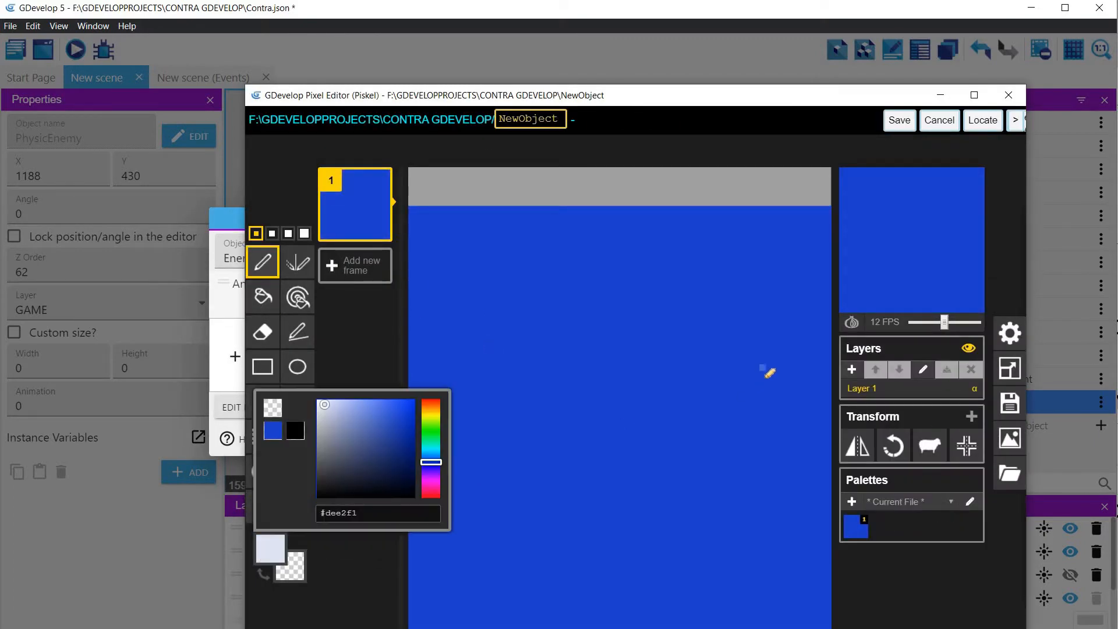
{"action": "mouse_move", "coordinate": [762, 366]}
{"action": "left_mouse_down"}
{"action": "mouse_move", "coordinate": [659, 467]}
{"action": "mouse_move", "coordinate": [587, 435]}
{"action": "mouse_move", "coordinate": [727, 362]}
{"action": "mouse_move", "coordinate": [763, 361]}
{"action": "left_mouse_up"}
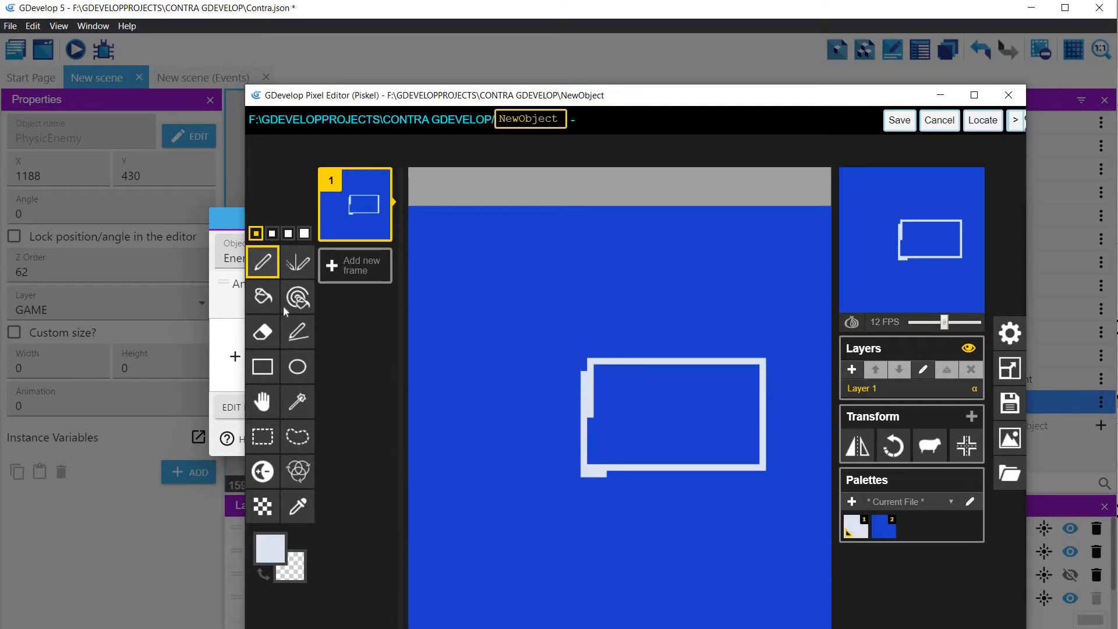
{"action": "left_click", "coordinate": [265, 298]}
{"action": "left_click", "coordinate": [624, 413]}
{"action": "left_click", "coordinate": [262, 262]}
{"action": "mouse_move", "coordinate": [585, 364]}
{"action": "left_mouse_down"}
{"action": "mouse_move", "coordinate": [561, 283]}
{"action": "mouse_move", "coordinate": [460, 412]}
{"action": "mouse_move", "coordinate": [582, 473]}
{"action": "left_mouse_up"}
{"action": "left_click", "coordinate": [263, 297]}
{"action": "left_click", "coordinate": [489, 402]}
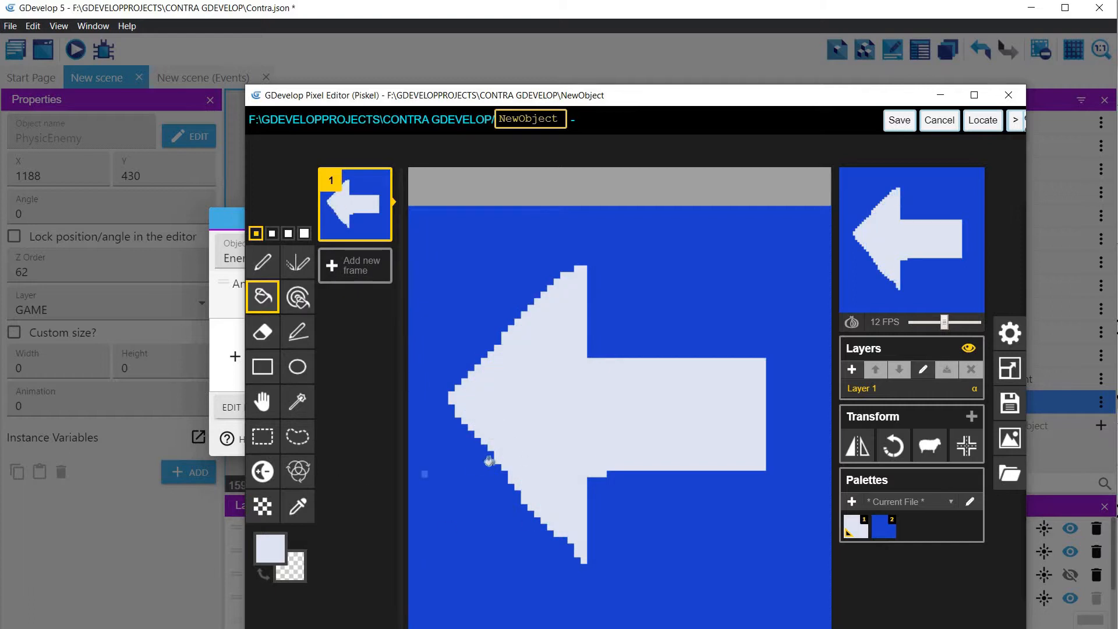
Step: Pick the canvas blue and paint over the stray light pixels around the lower arrowhead and below the arrow
{"action": "left_click", "coordinate": [267, 269]}
{"action": "left_click", "coordinate": [471, 546]}
{"action": "left_click", "coordinate": [298, 506]}
{"action": "left_click", "coordinate": [438, 493]}
{"action": "left_click", "coordinate": [264, 264]}
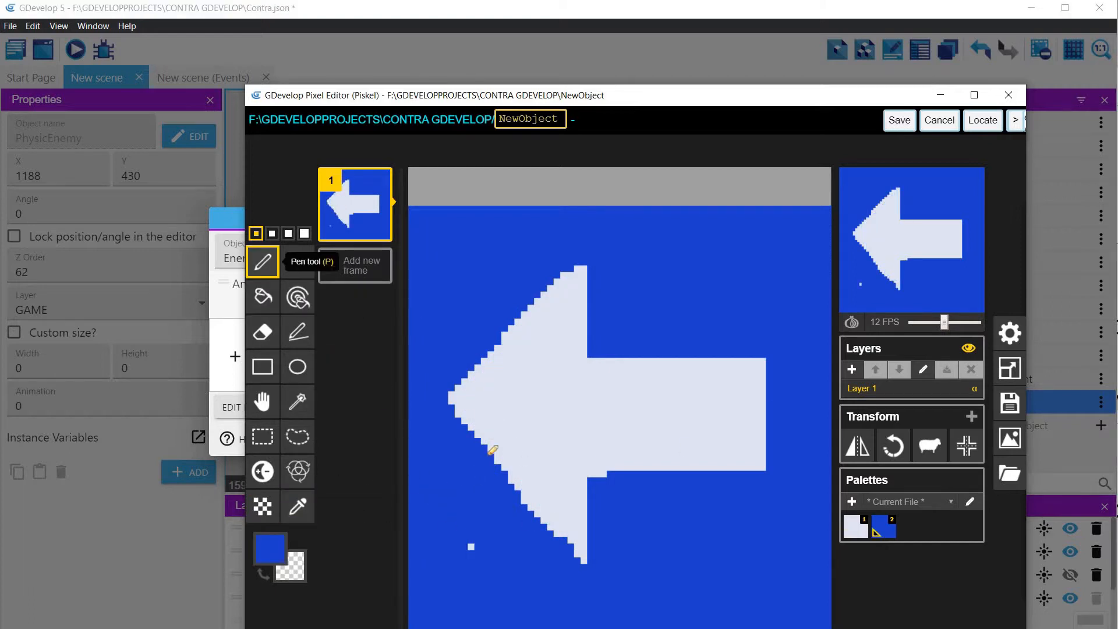
{"action": "left_click", "coordinate": [583, 560]}
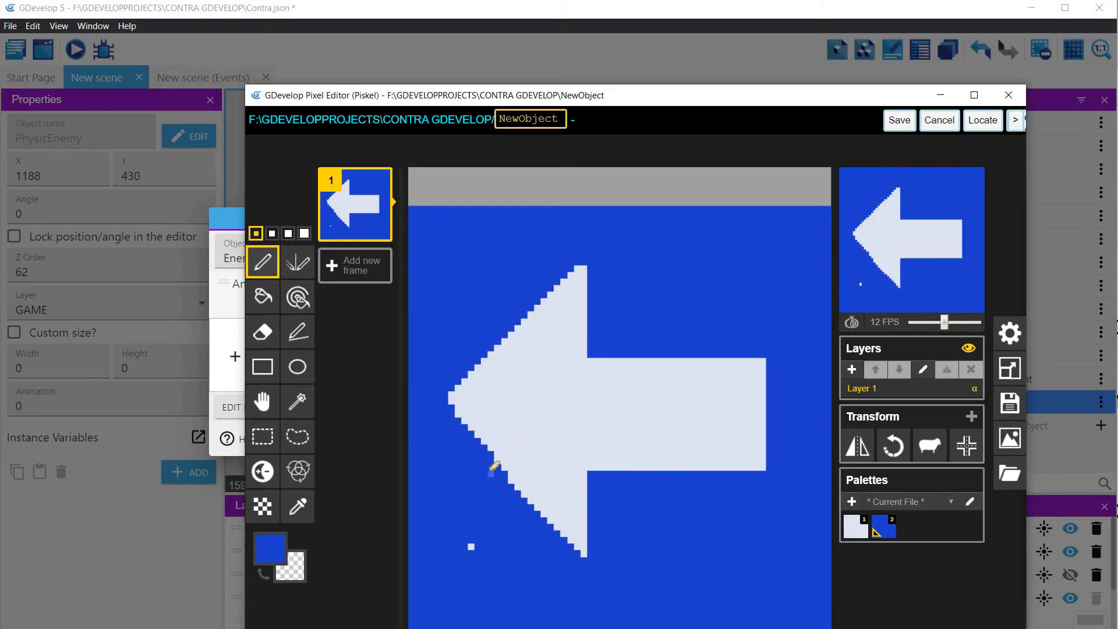
{"action": "left_click_drag", "start_coordinate": [511, 479], "coordinate": [550, 521]}
{"action": "left_click", "coordinate": [524, 494]}
{"action": "left_click", "coordinate": [471, 546]}
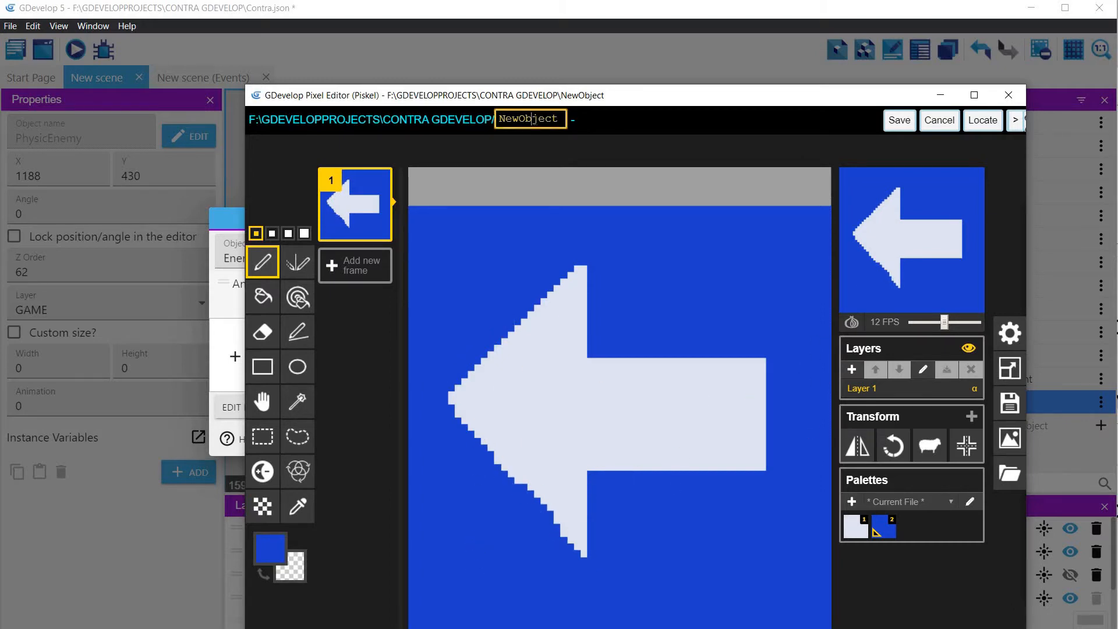
Step: Name the image EnemyGoLeft, save it to the animation and apply the object's changes
{"action": "double_click", "coordinate": [535, 119]}
{"action": "type", "text": "EnemyGoLeft"}
{"action": "left_click", "coordinate": [899, 120]}
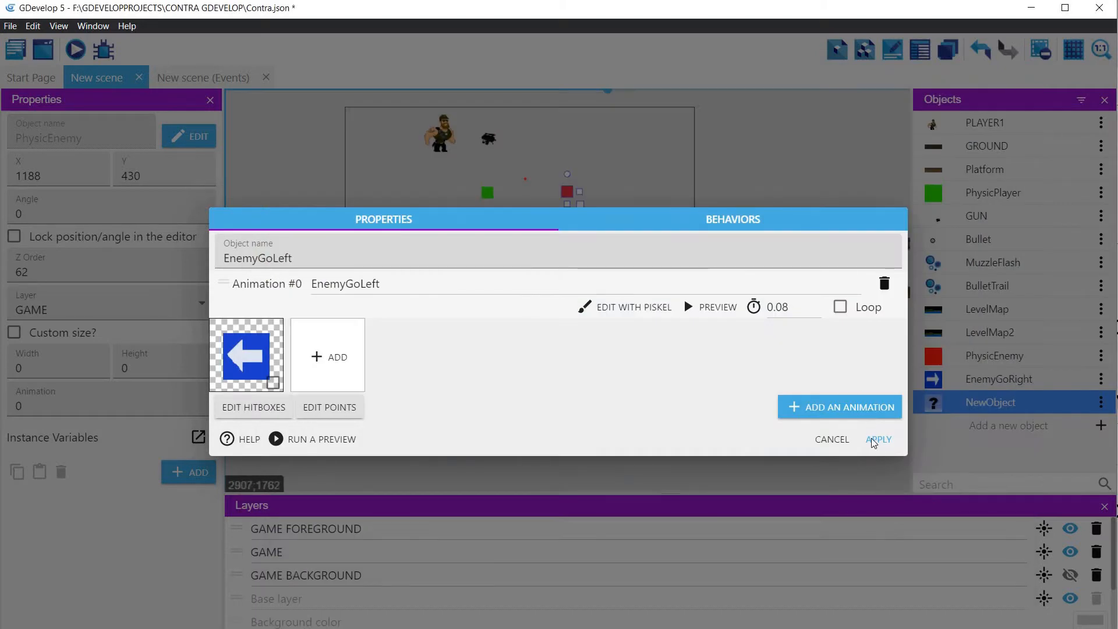
{"action": "left_click", "coordinate": [878, 440]}
Step: Place EnemyGoRight, sized 135 by 160, at X 10, Y 558 at the ground's start and EnemyGoLeft on the ground near the frame's right edge
{"action": "left_click_drag", "start_coordinate": [935, 377], "coordinate": [410, 261]}
{"action": "left_click", "coordinate": [367, 232]}
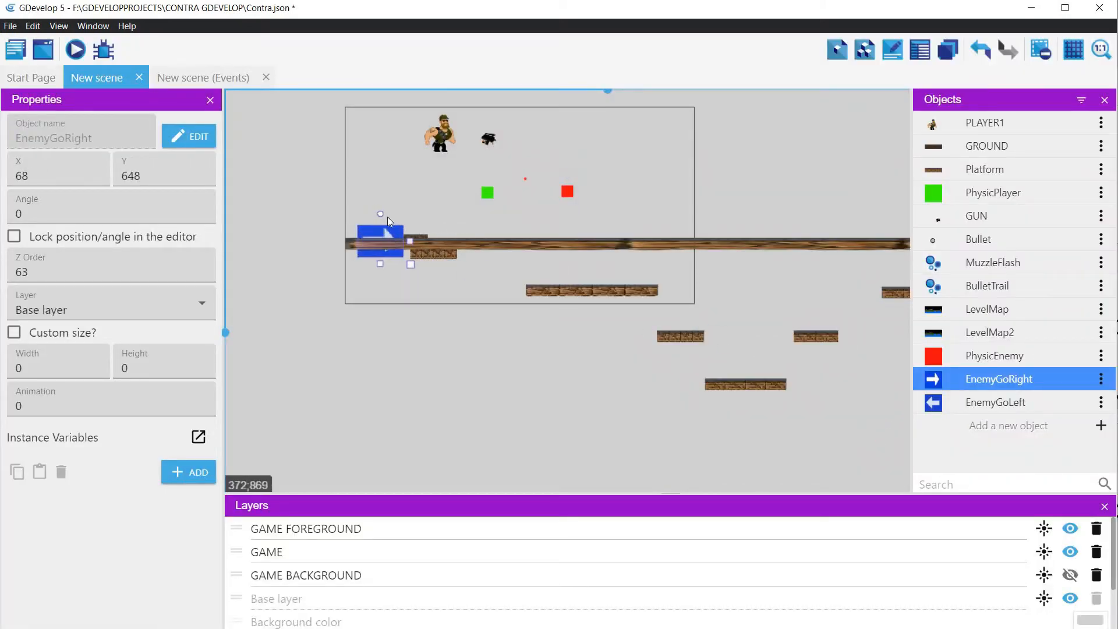
{"action": "left_click_drag", "start_coordinate": [377, 227], "coordinate": [369, 202]}
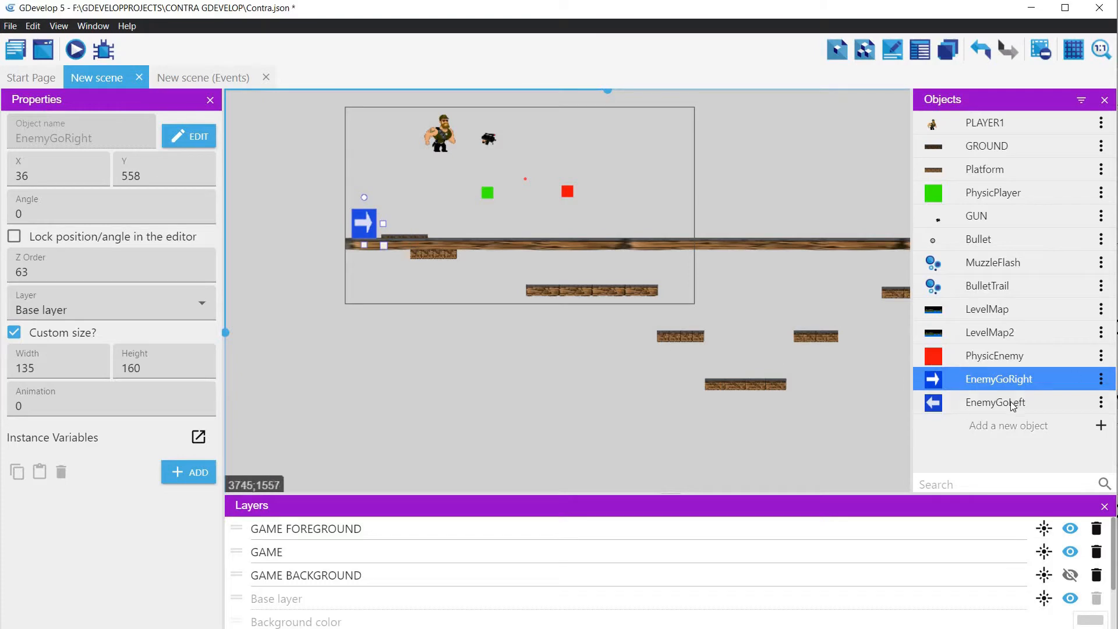
{"action": "left_click_drag", "start_coordinate": [933, 402], "coordinate": [684, 223]}
{"action": "left_click_drag", "start_coordinate": [366, 220], "coordinate": [360, 220]}
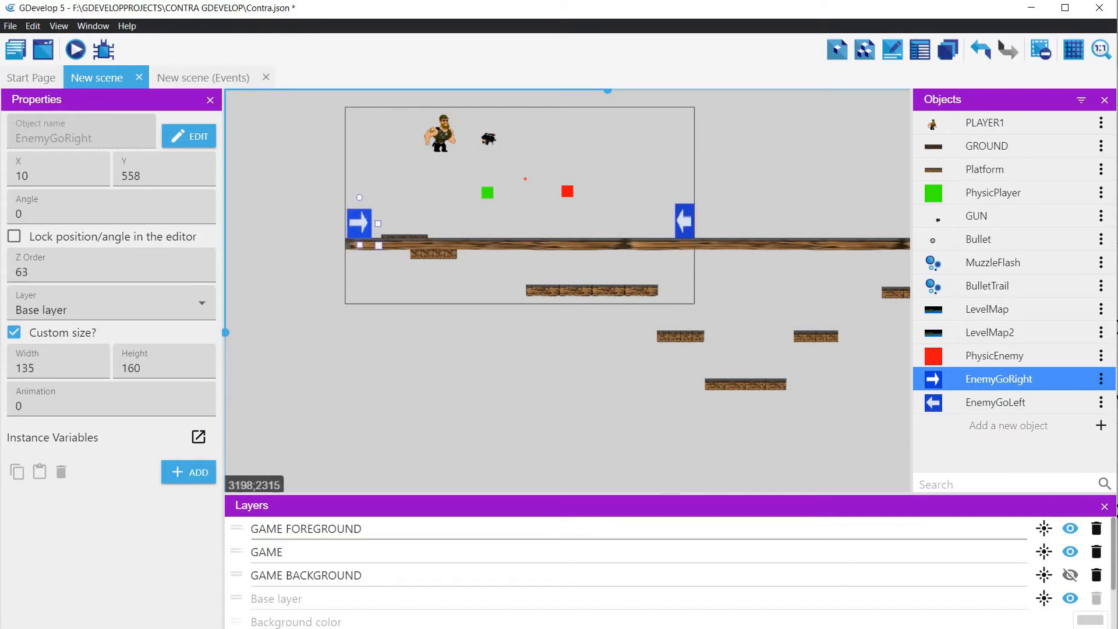
Step: Add a condition to the empty event under ENEMY that PhysicEnemy is in collision with EnemyGoRight
{"action": "left_click", "coordinate": [192, 78]}
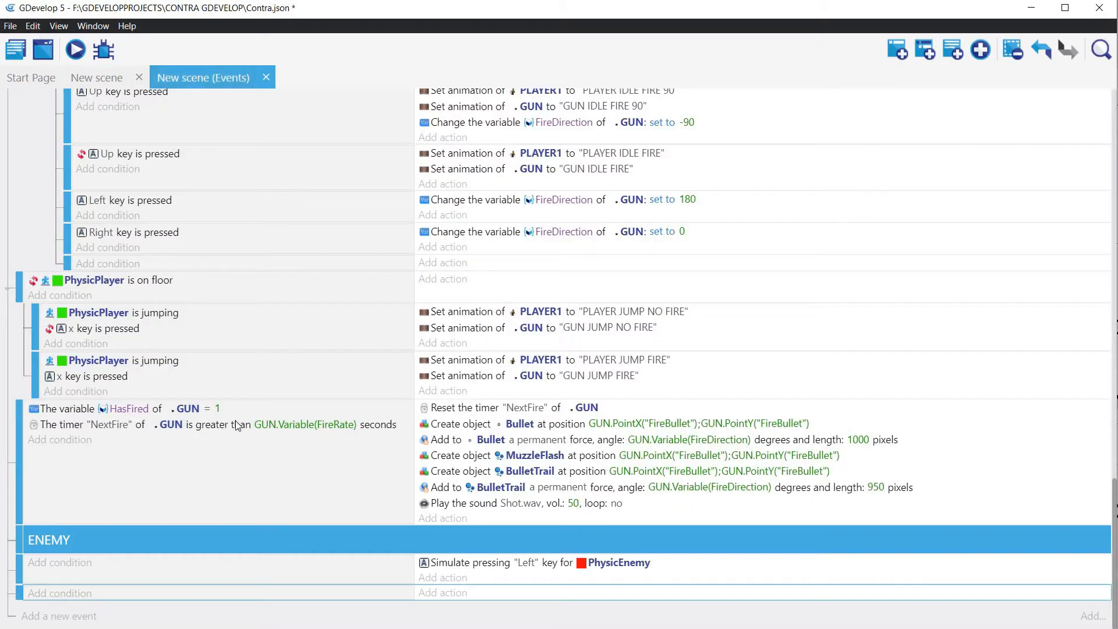
{"action": "left_click", "coordinate": [63, 593]}
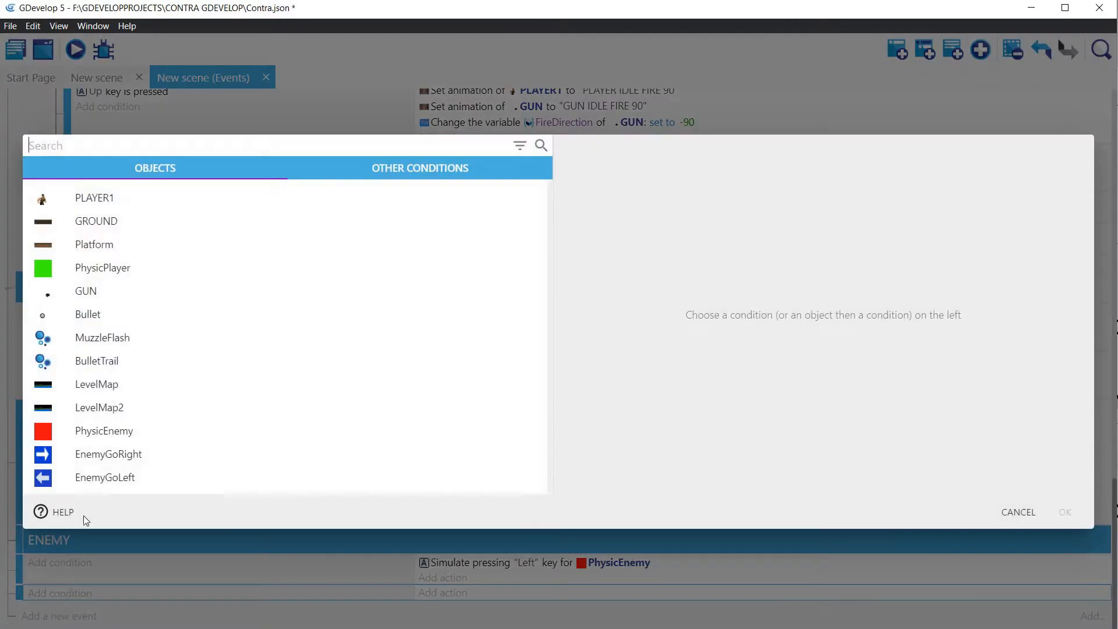
{"action": "left_click", "coordinate": [97, 436]}
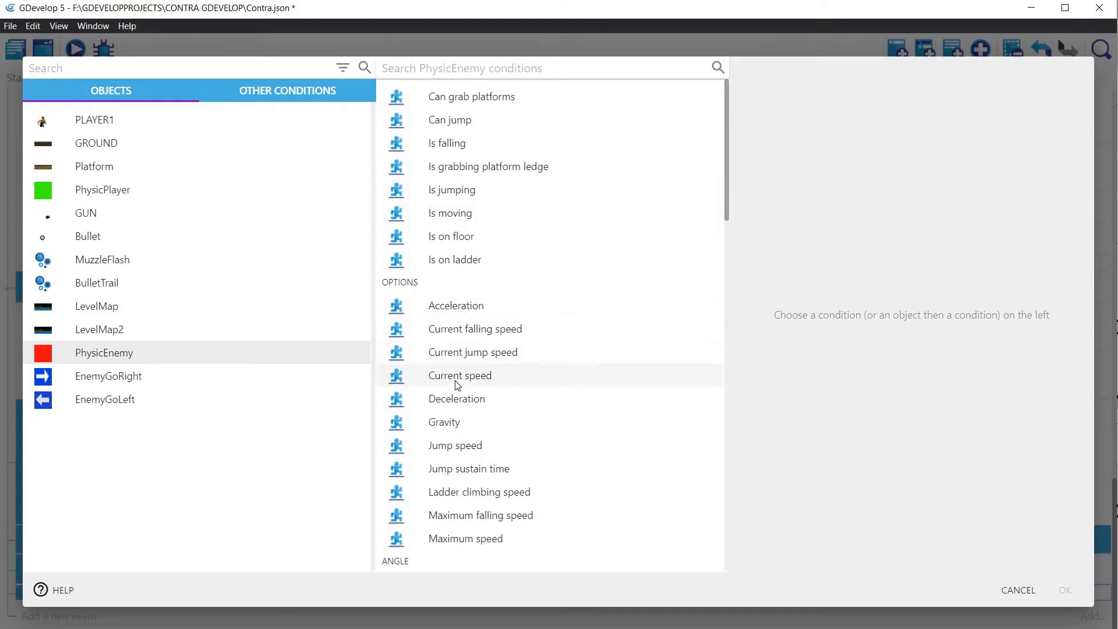
{"action": "scroll", "coordinate": [457, 385], "scroll_direction": "down", "scroll_amount": 10}
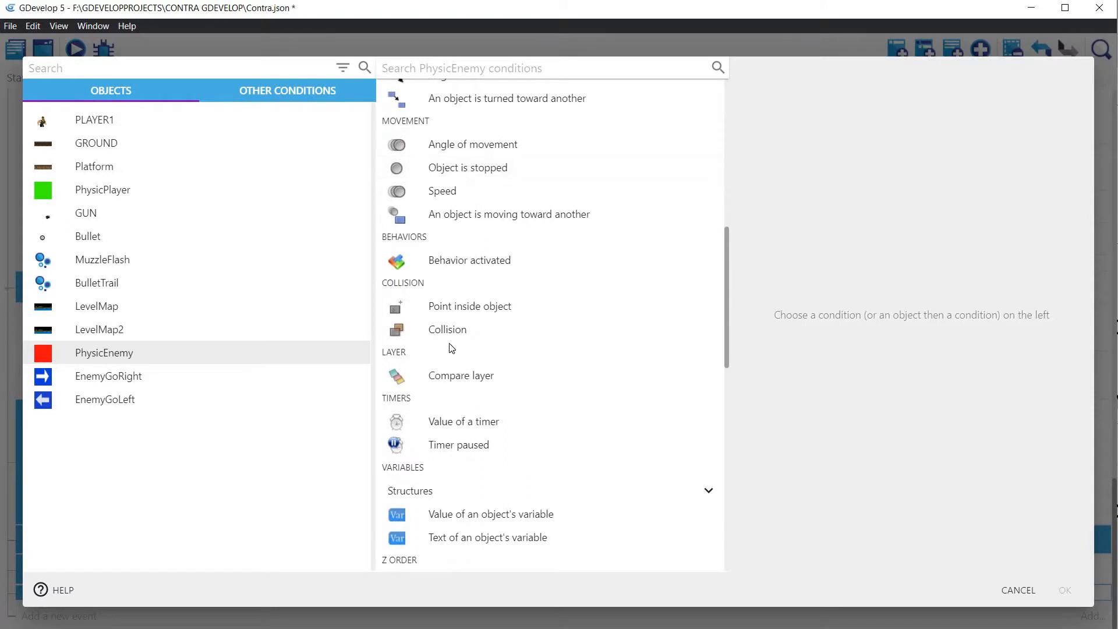
{"action": "left_click", "coordinate": [445, 329]}
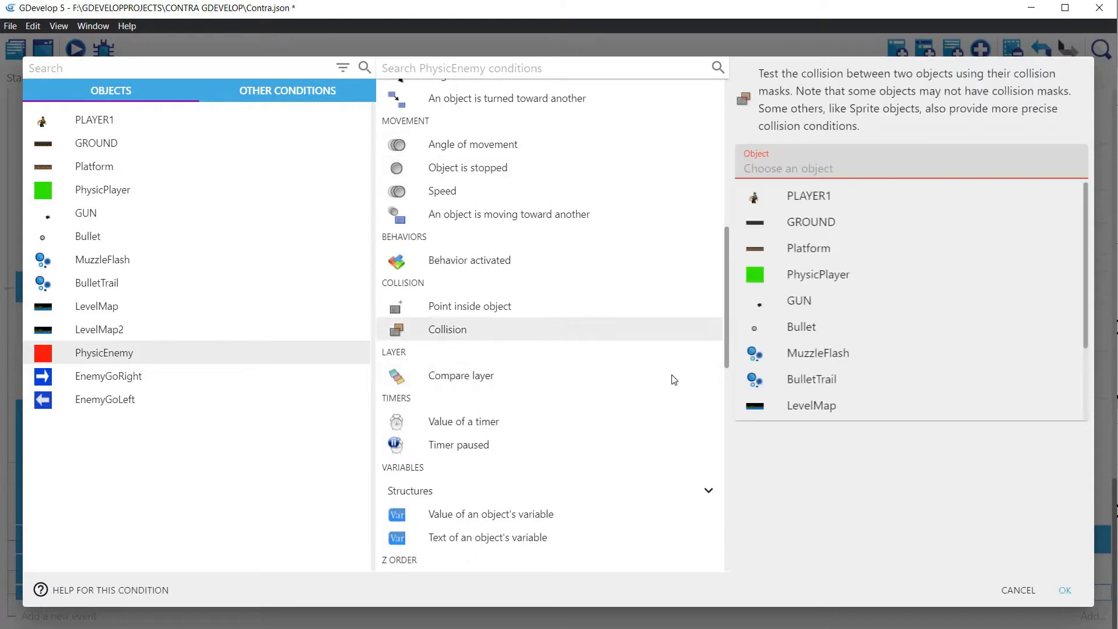
{"action": "scroll", "coordinate": [823, 400], "scroll_direction": "down", "scroll_amount": 2}
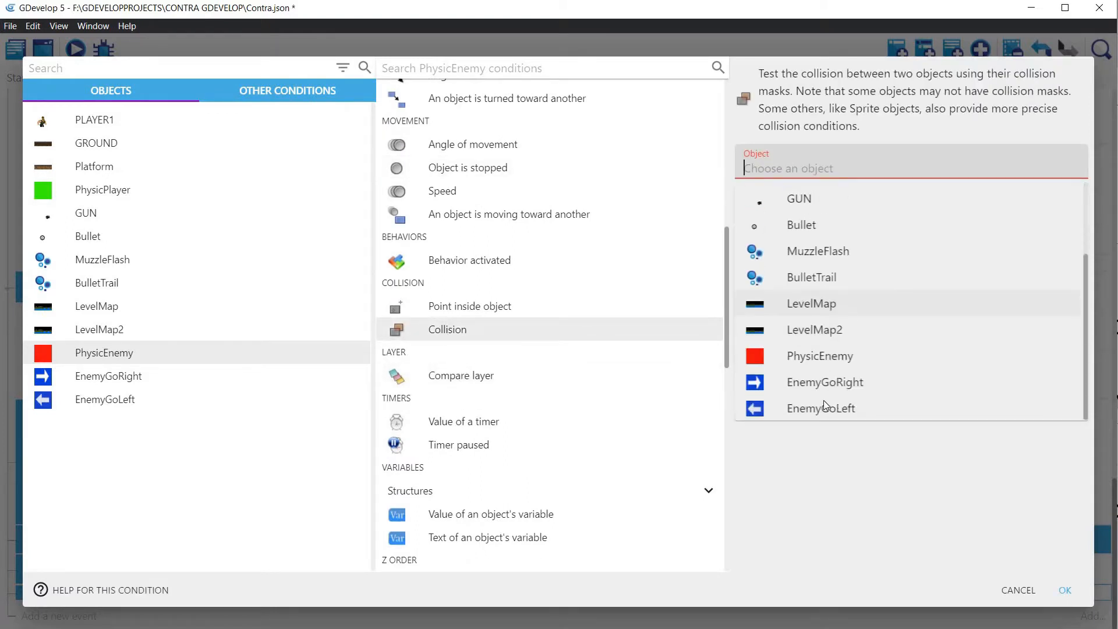
{"action": "left_click", "coordinate": [796, 385]}
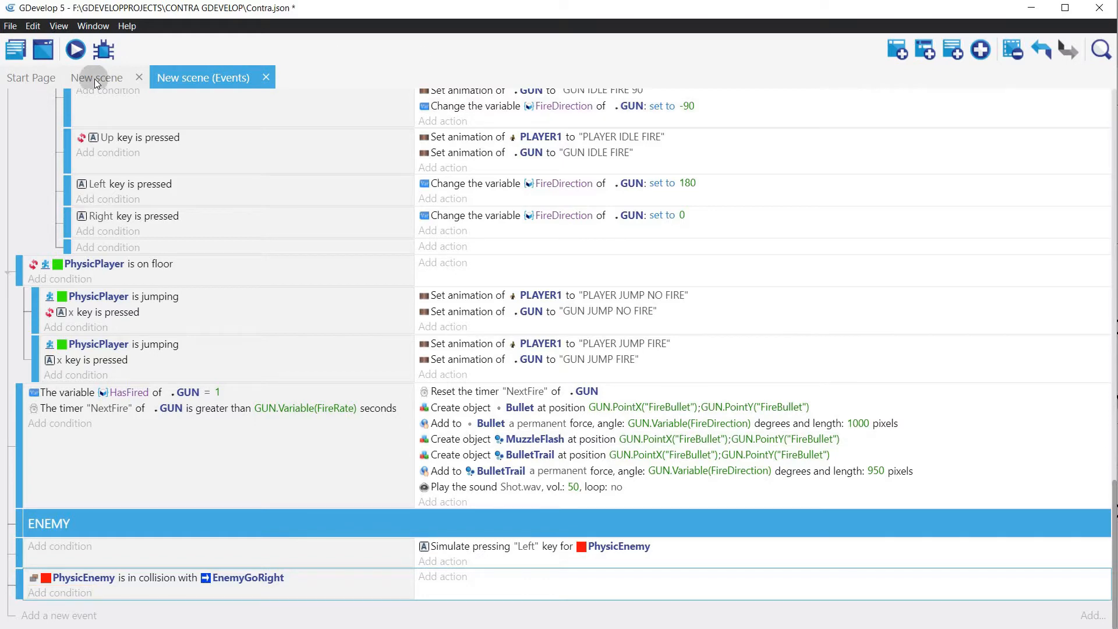
Step: Add an object variable named Direction to PhysicEnemy and apply it
{"action": "left_click", "coordinate": [94, 78]}
{"action": "left_click", "coordinate": [1083, 356]}
{"action": "left_click", "coordinate": [1101, 356]}
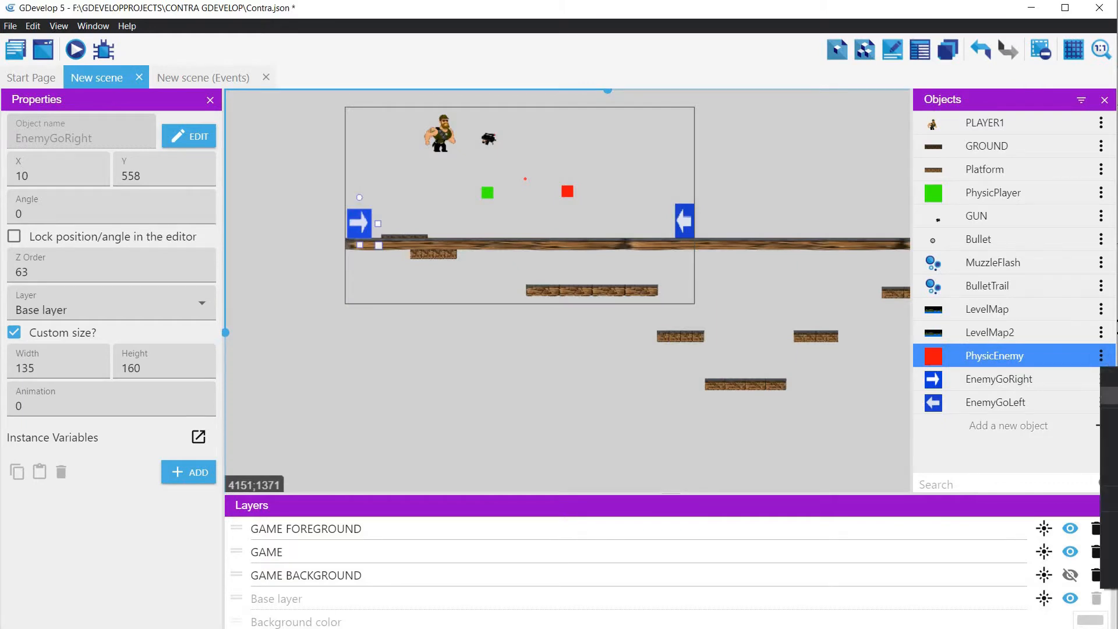
{"action": "left_click", "coordinate": [1108, 396]}
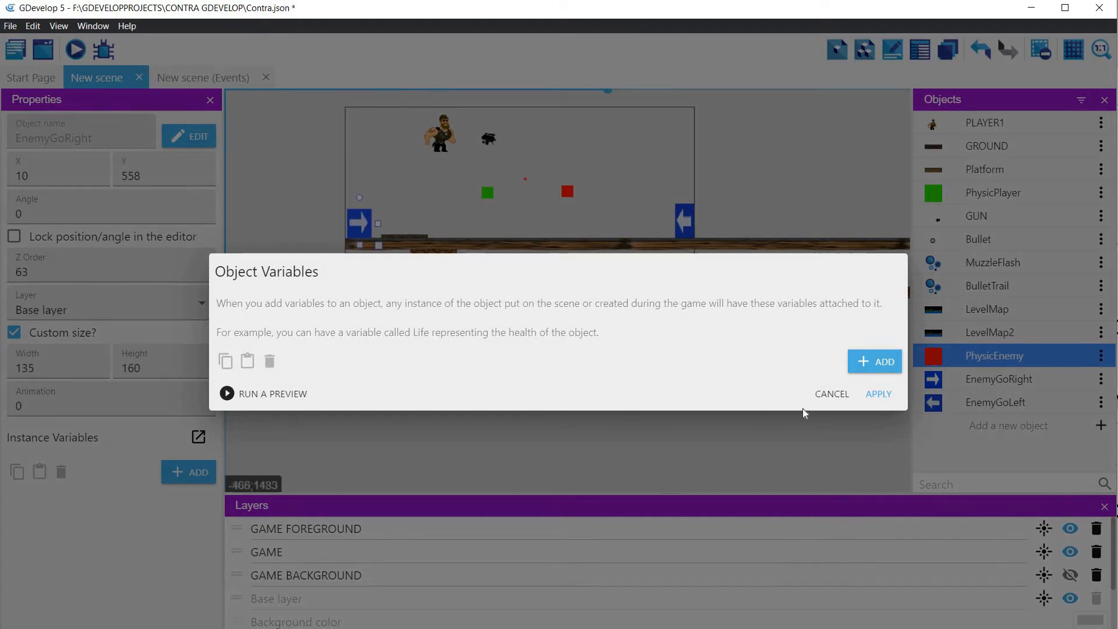
{"action": "left_click", "coordinate": [893, 362]}
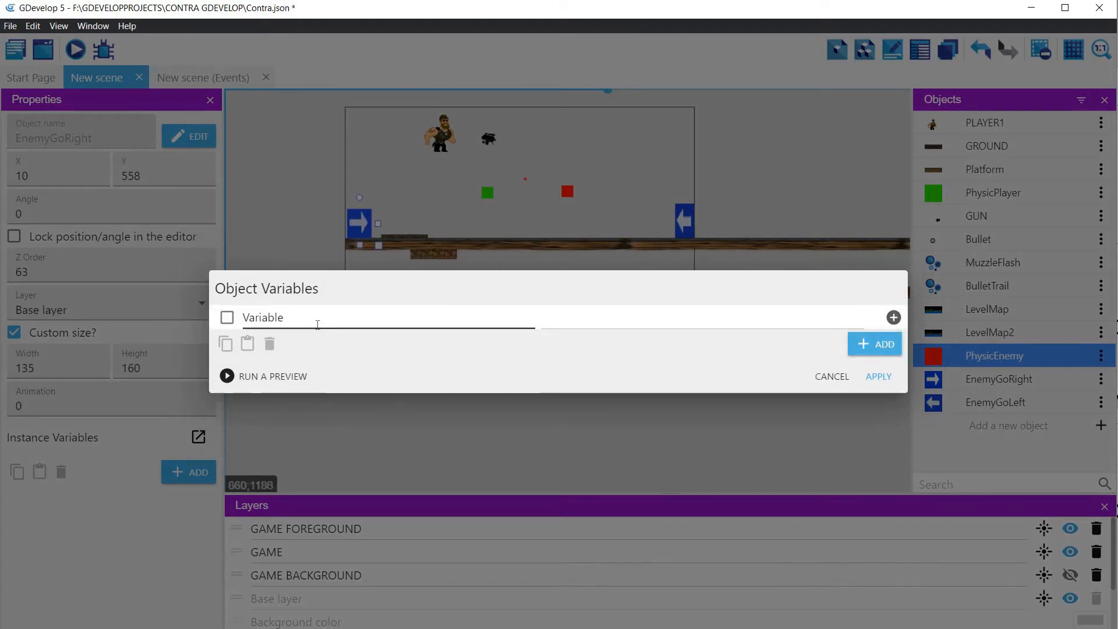
{"action": "left_click_drag", "start_coordinate": [303, 320], "coordinate": [227, 317]}
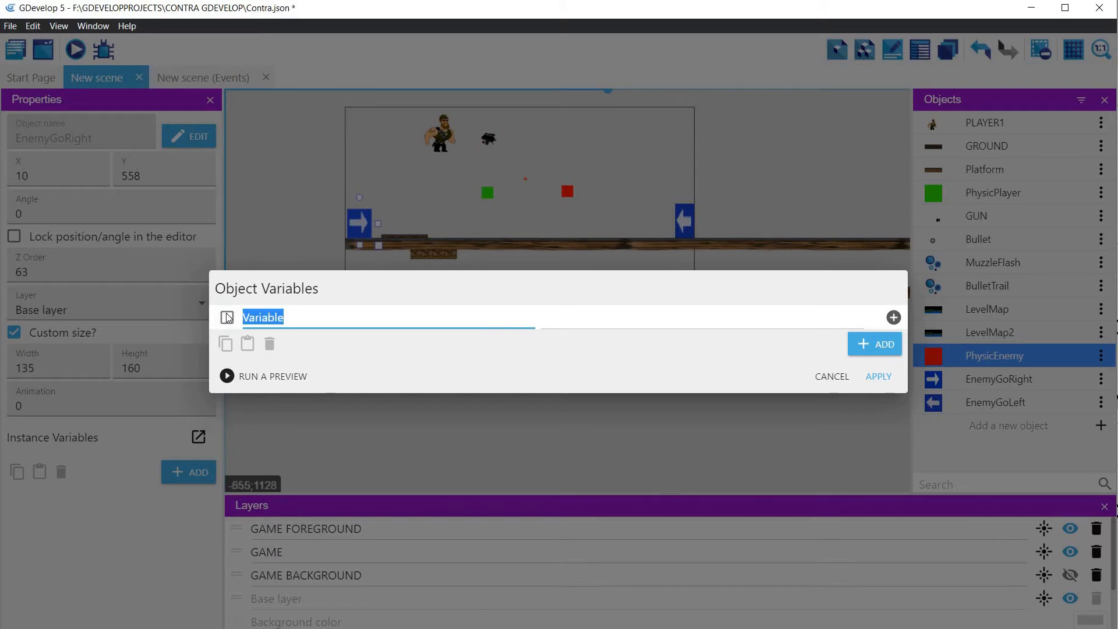
{"action": "type", "text": "Direc"}
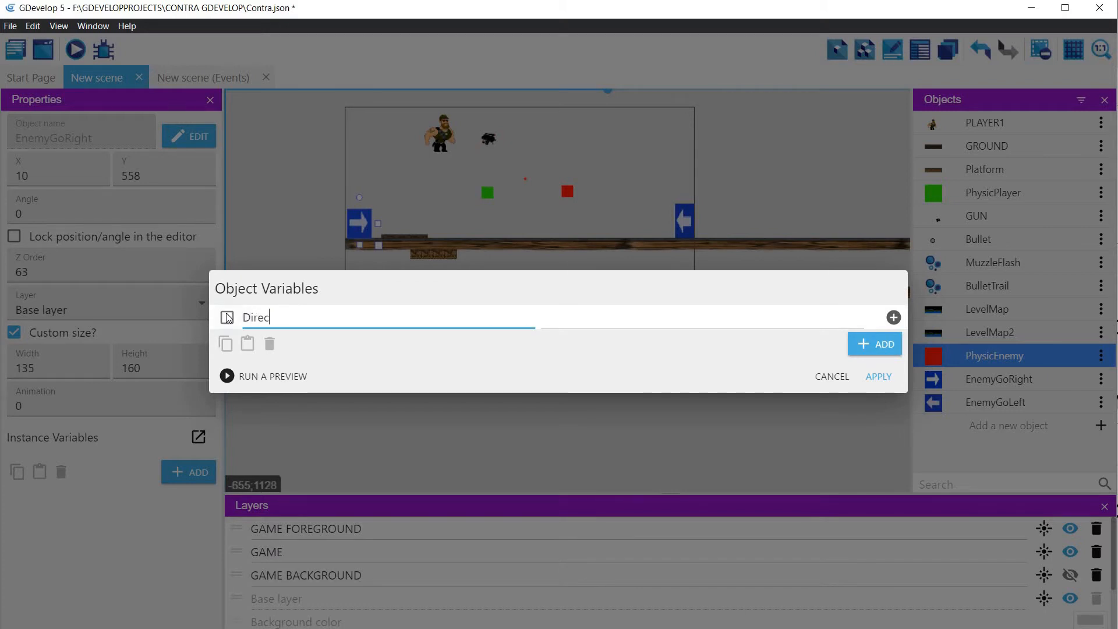
{"action": "type", "text": "tion"}
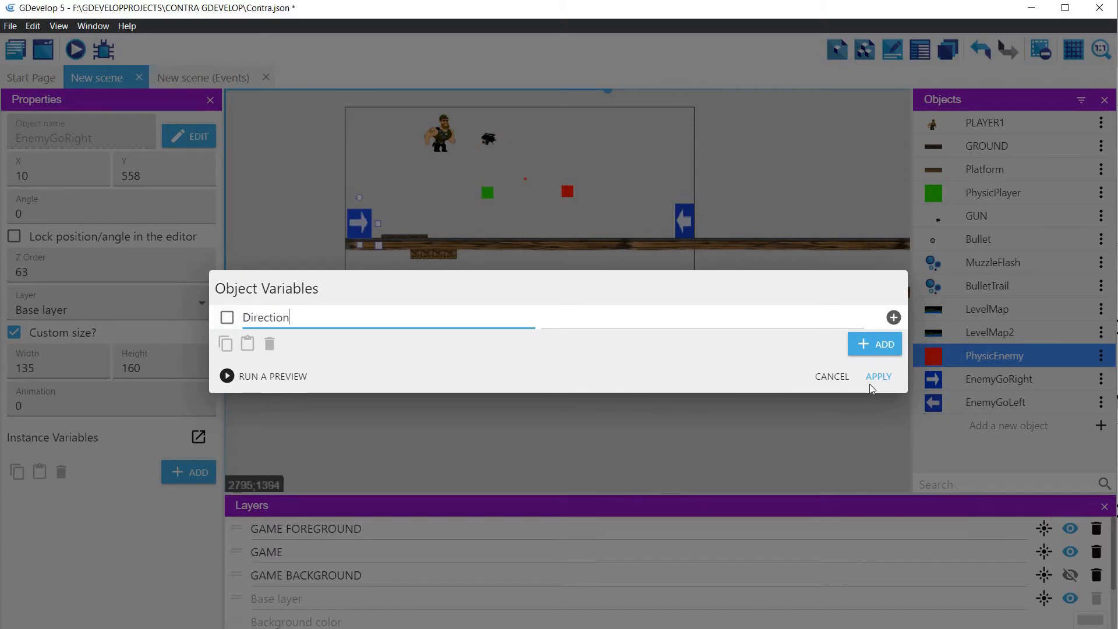
{"action": "left_click", "coordinate": [879, 376]}
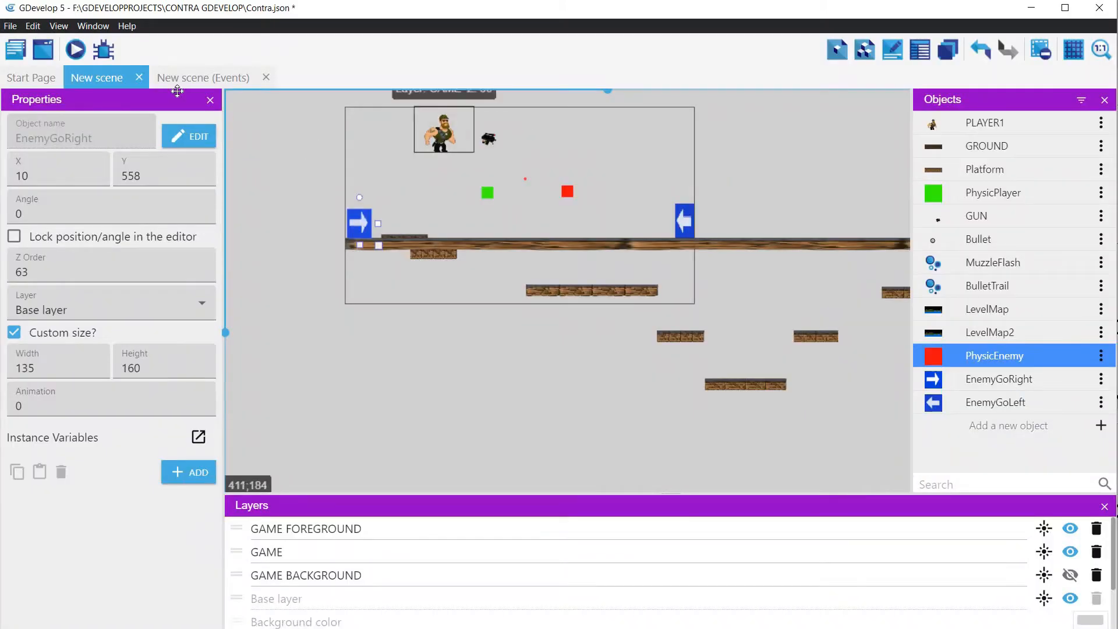
Step: In the EnemyGoRight collision event, start a new condition comparing the value of a PhysicEnemy object variable
{"action": "left_click", "coordinate": [198, 78]}
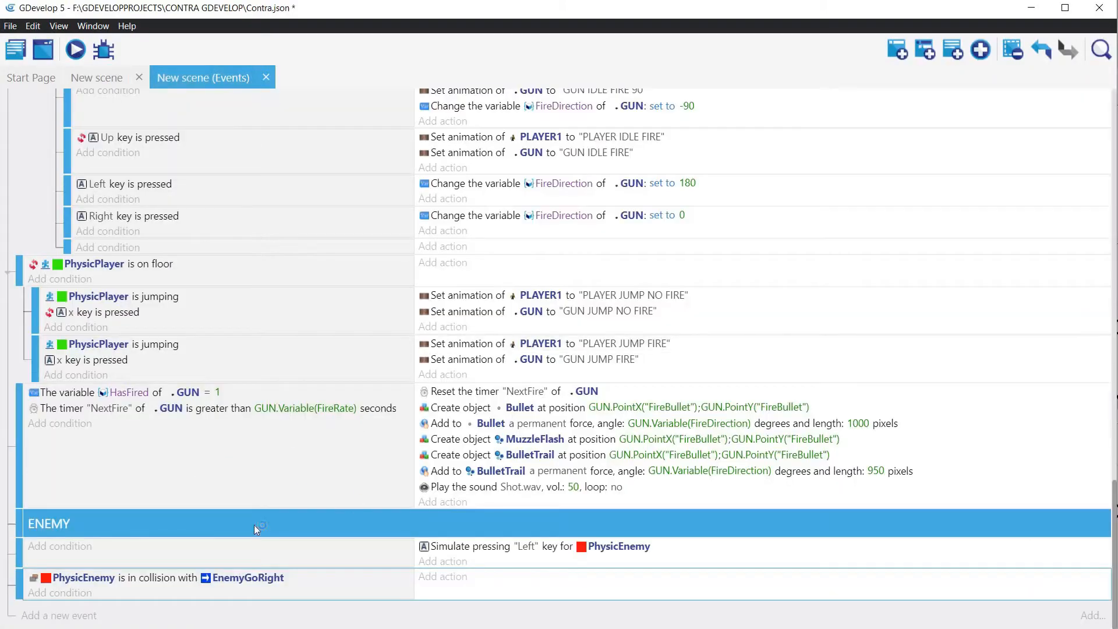
{"action": "left_click", "coordinate": [62, 592]}
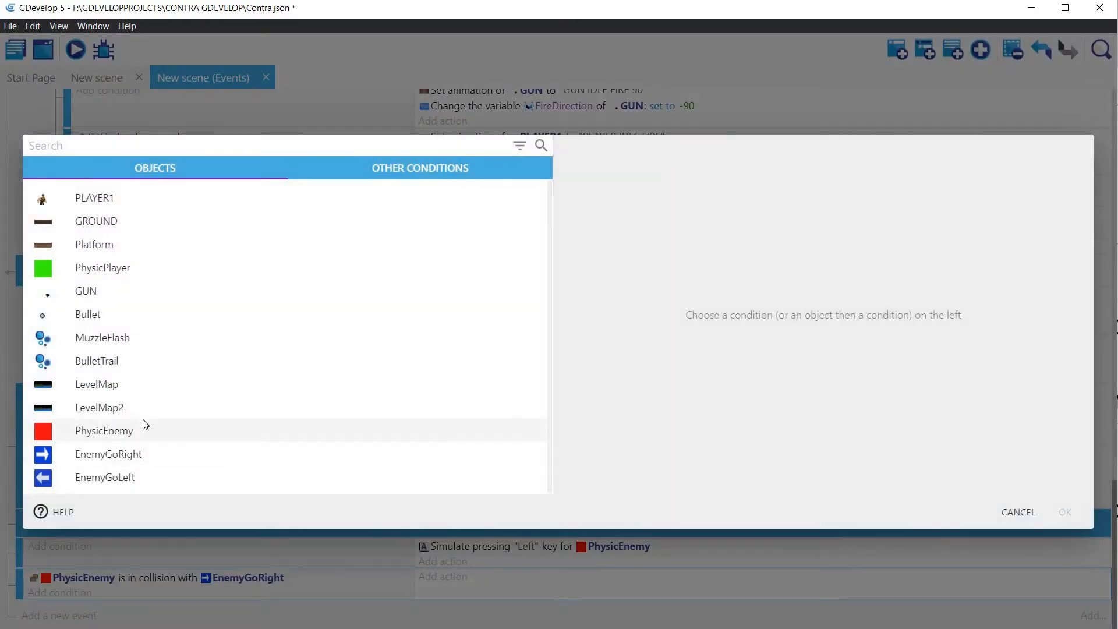
{"action": "left_click", "coordinate": [145, 428]}
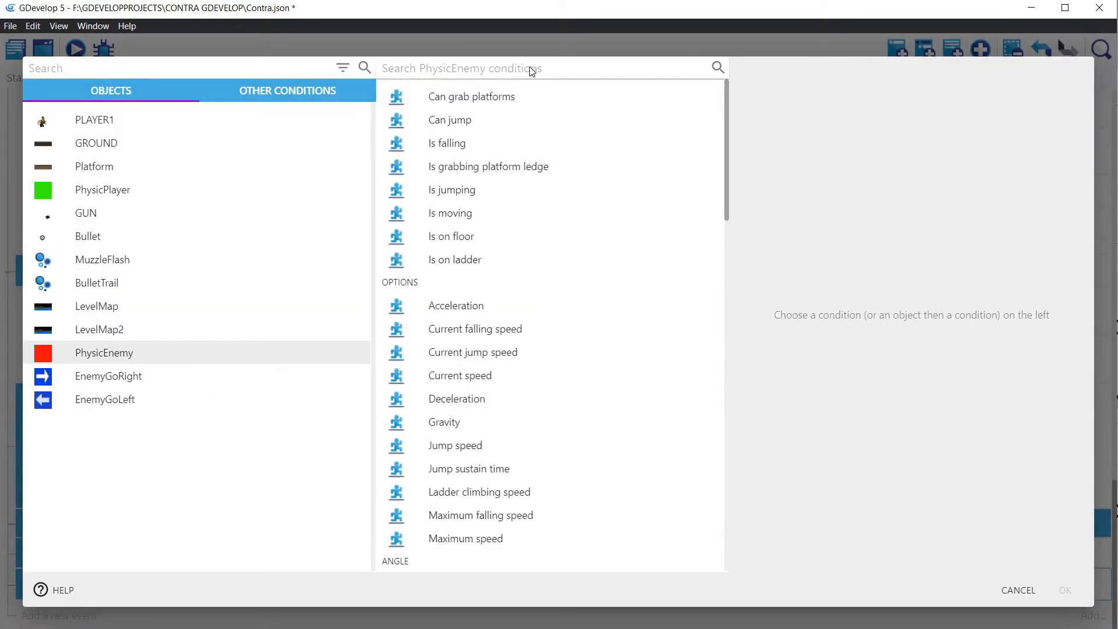
{"action": "left_click", "coordinate": [532, 68]}
{"action": "type", "text": "varia"}
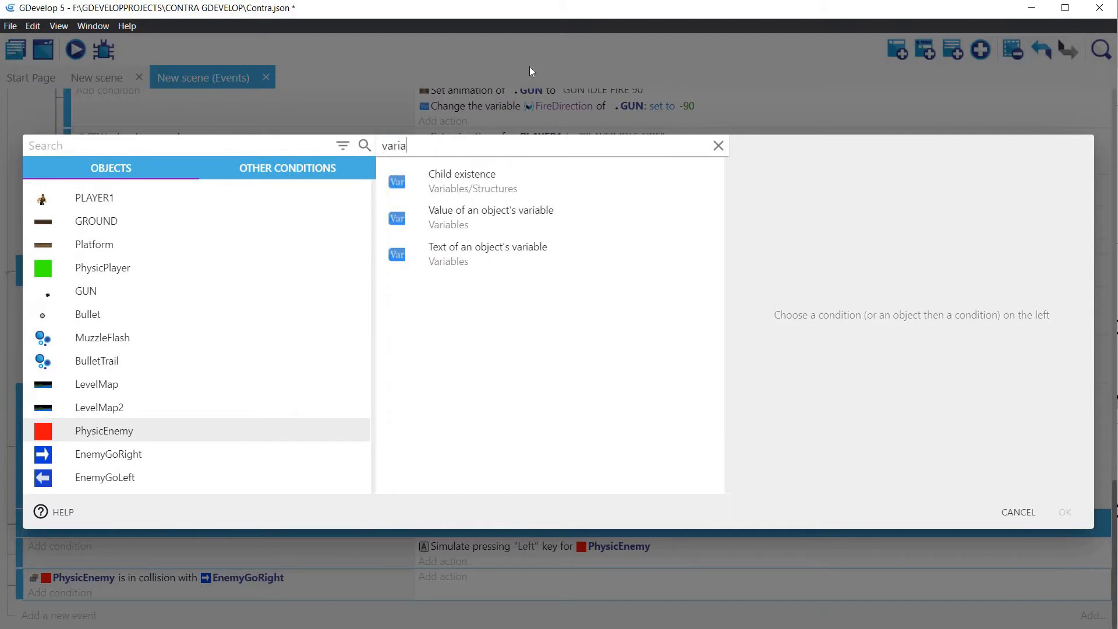
{"action": "type", "text": "ble"}
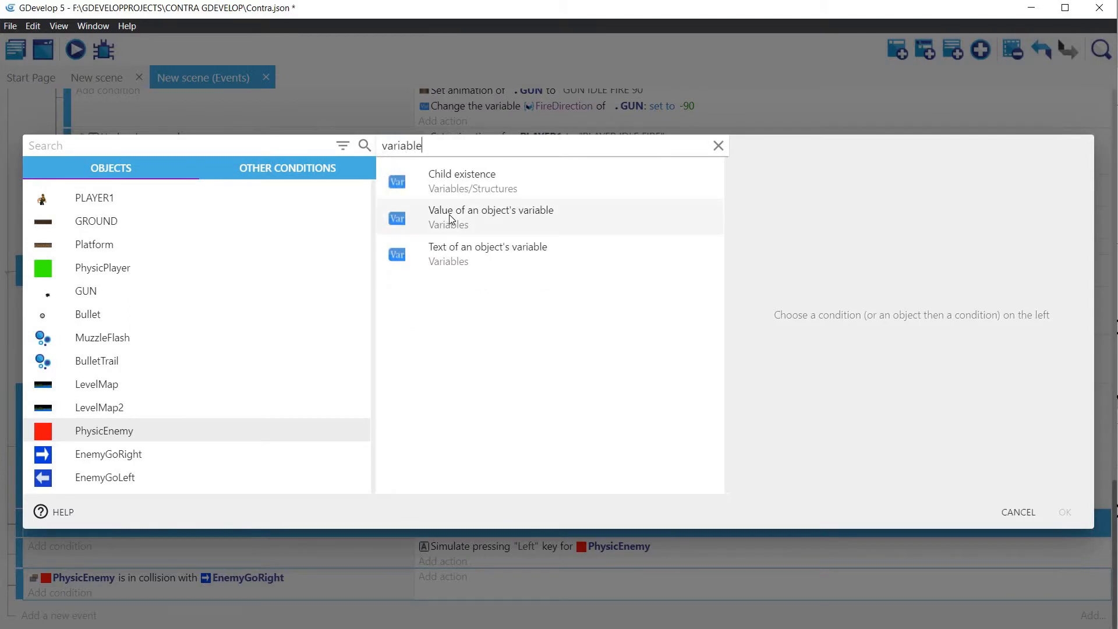
{"action": "left_click", "coordinate": [450, 219]}
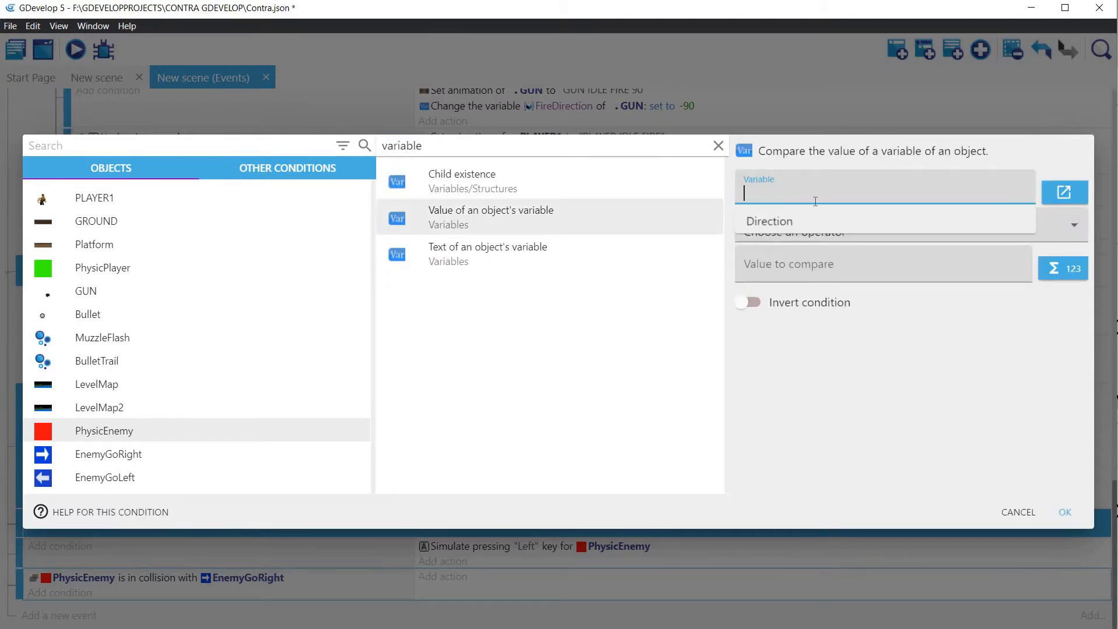
Step: Make the condition require PhysicEnemy's Direction variable to be equal to -1 and confirm it
{"action": "left_click", "coordinate": [768, 193]}
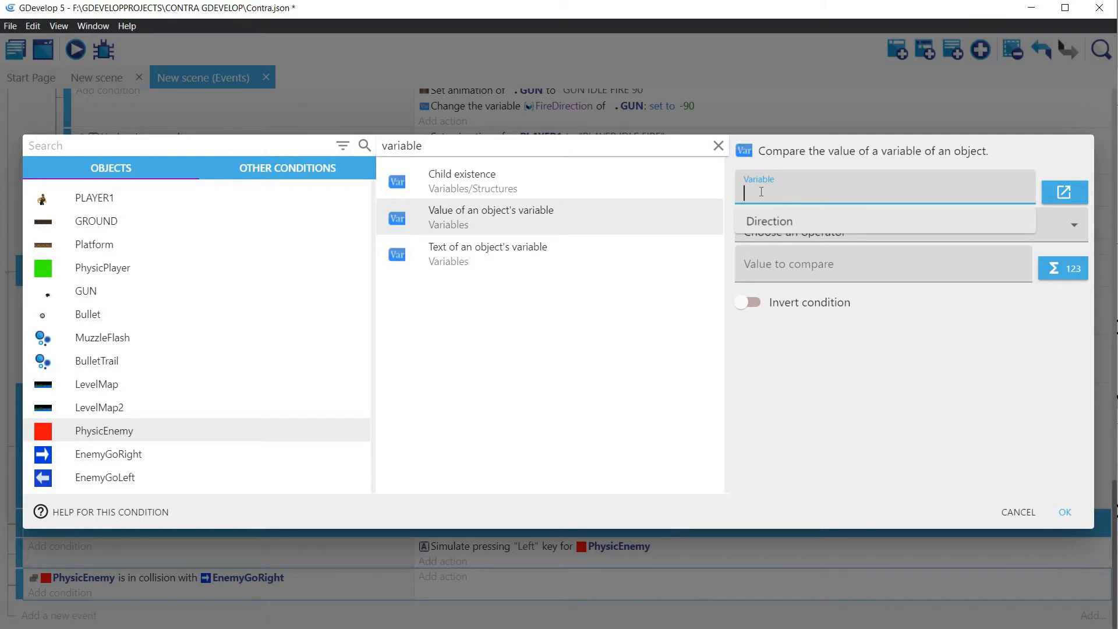
{"action": "left_click", "coordinate": [760, 192]}
{"action": "type", "text": "Di"}
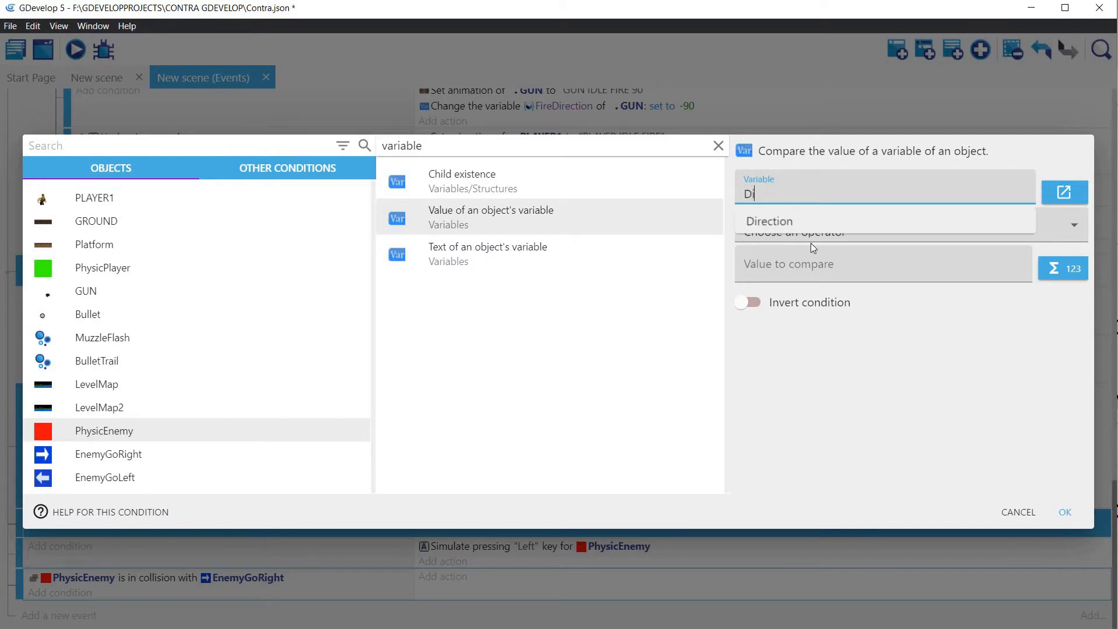
{"action": "left_click", "coordinate": [796, 224]}
{"action": "left_click", "coordinate": [783, 233]}
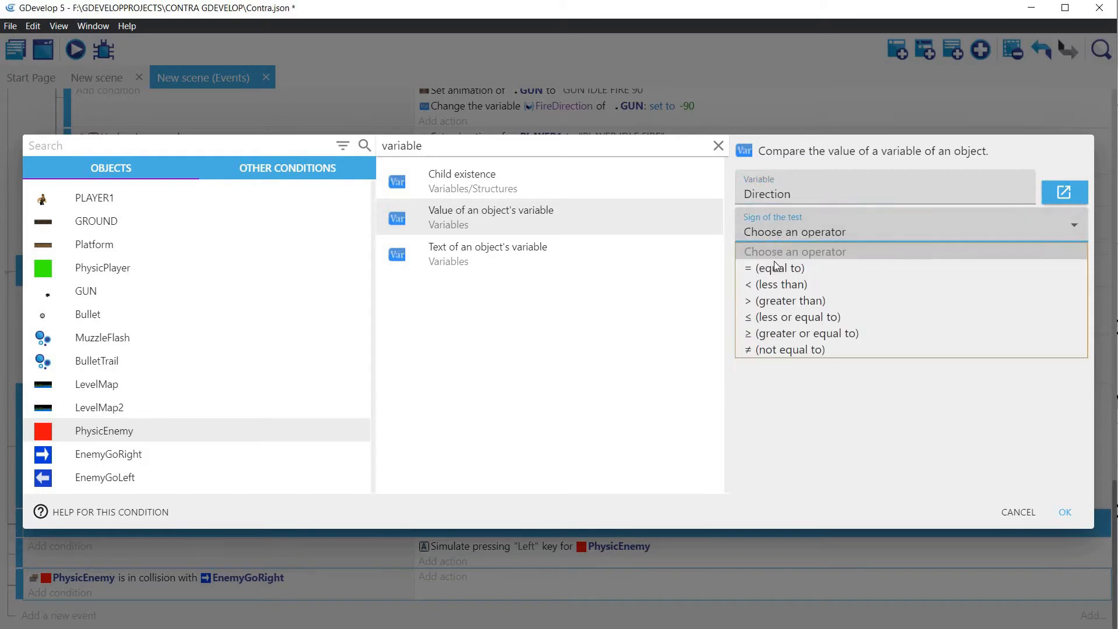
{"action": "left_click", "coordinate": [772, 269]}
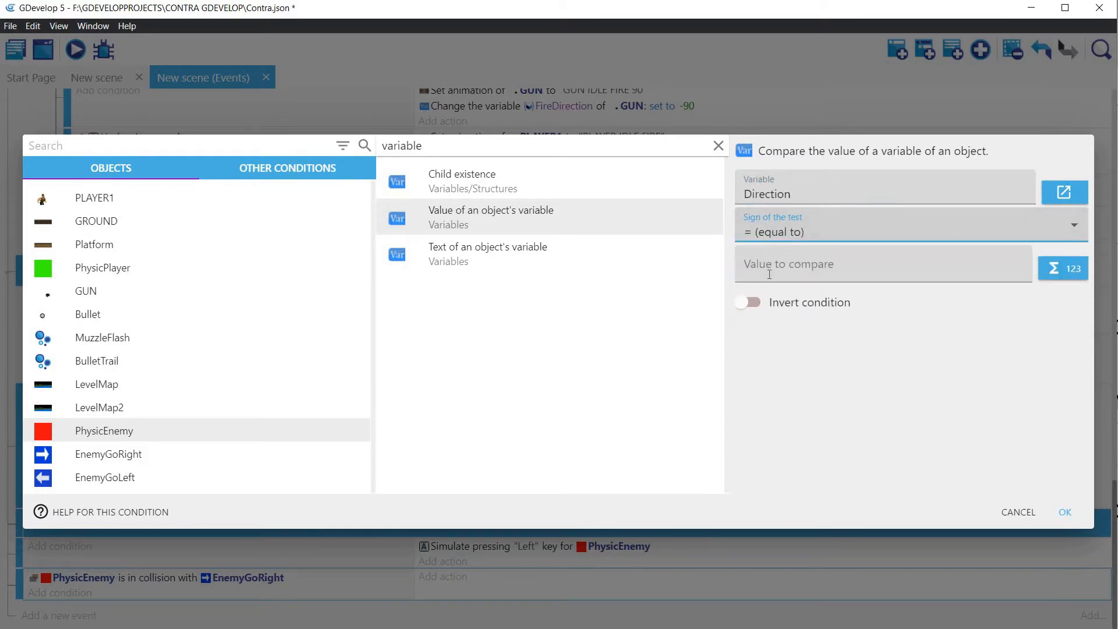
{"action": "left_click", "coordinate": [768, 272]}
{"action": "type", "text": "-1"}
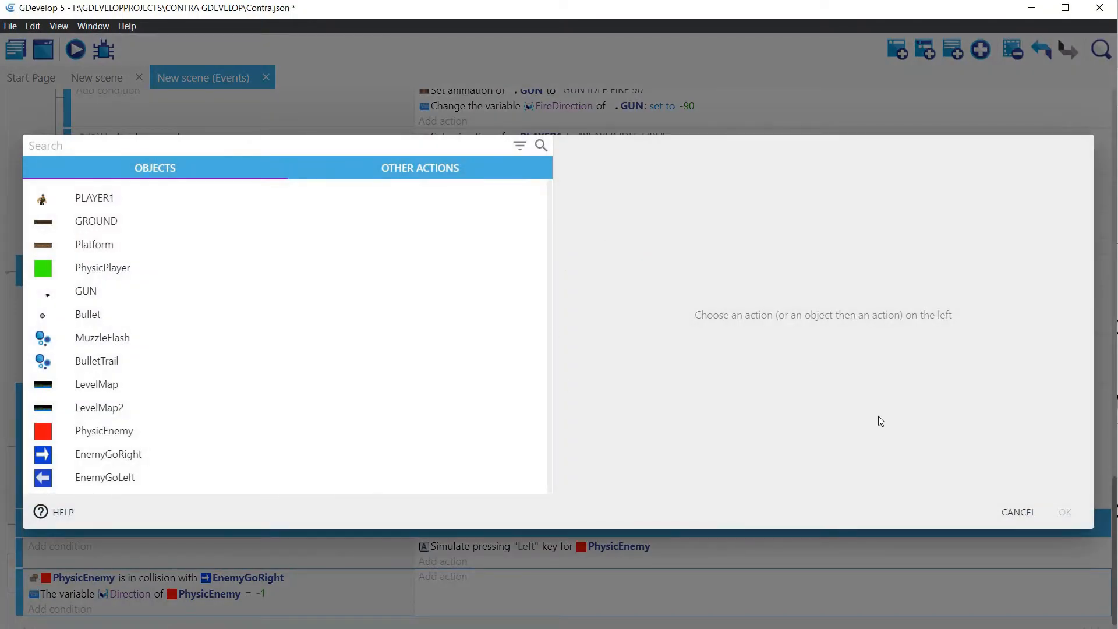
Step: Add an action to the EnemyGoRight collision event that flips PhysicEnemy horizontally, with flipping set to yes
{"action": "left_click", "coordinate": [102, 431]}
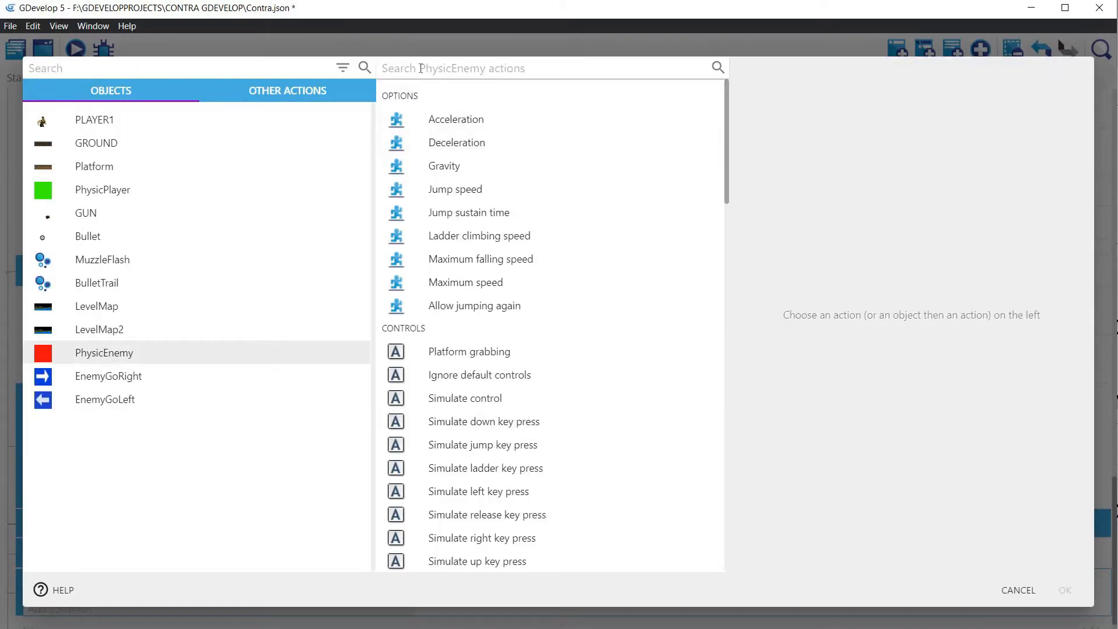
{"action": "type", "text": "Flip"}
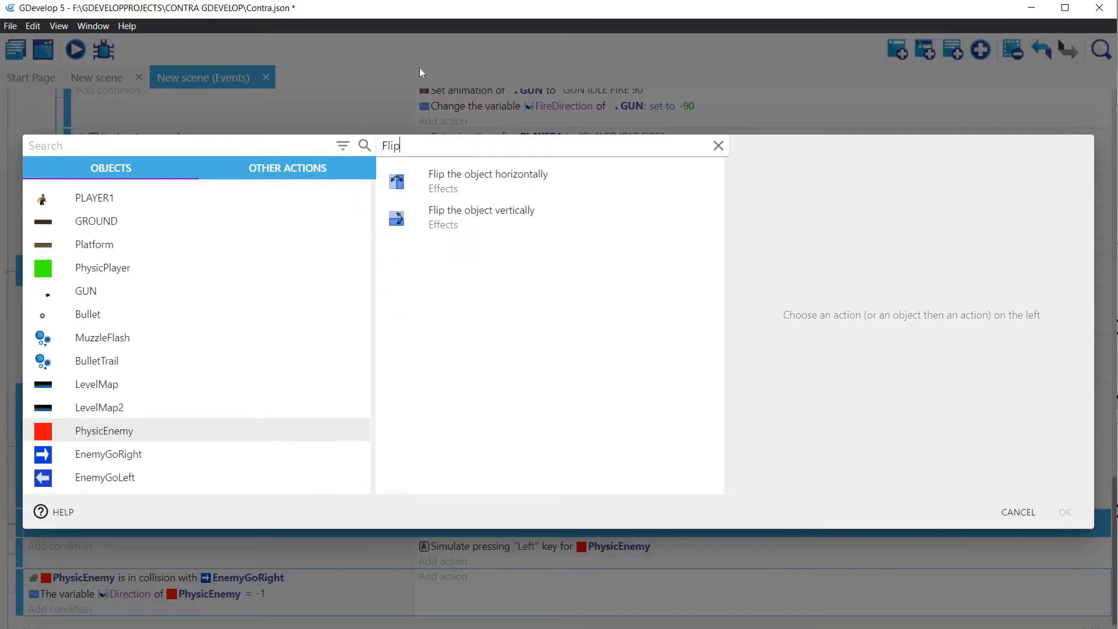
{"action": "left_click", "coordinate": [459, 192]}
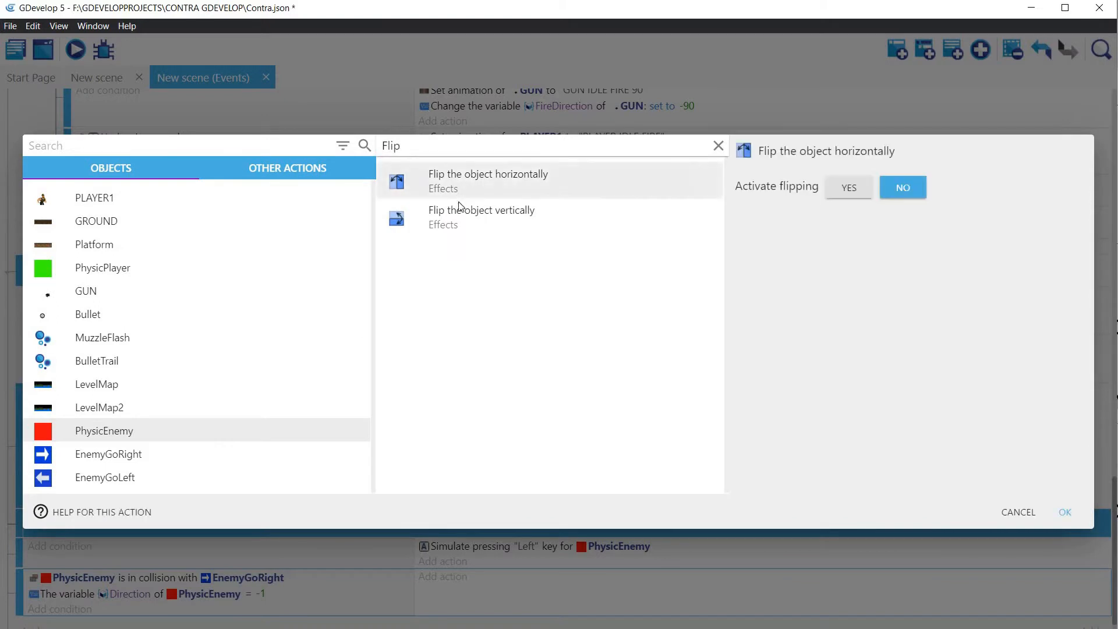
{"action": "left_click", "coordinate": [849, 188]}
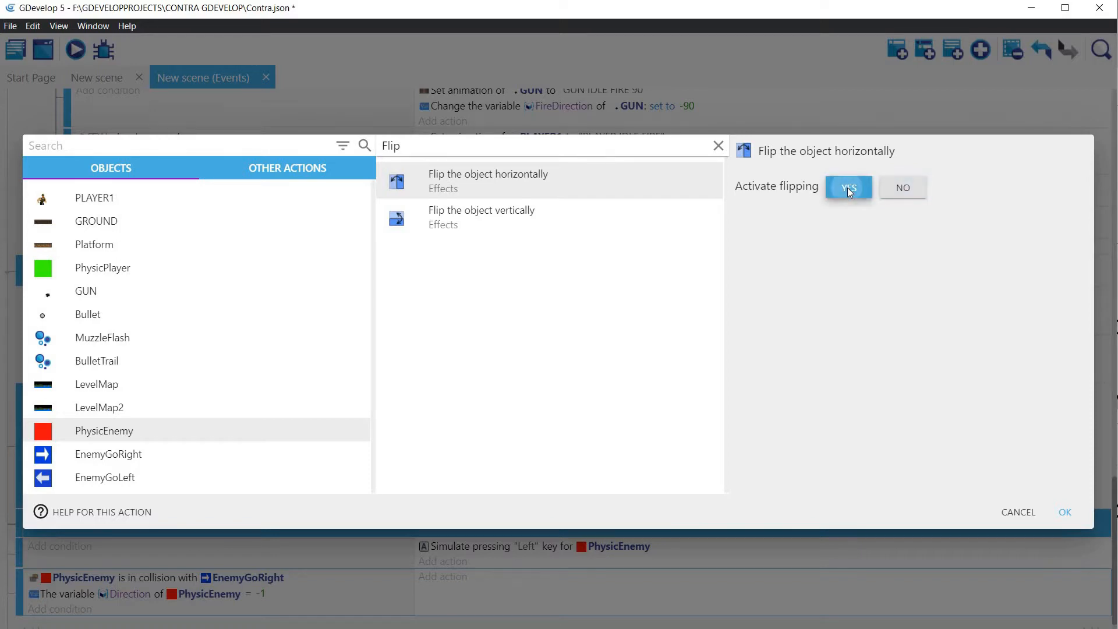
{"action": "left_click", "coordinate": [1065, 512]}
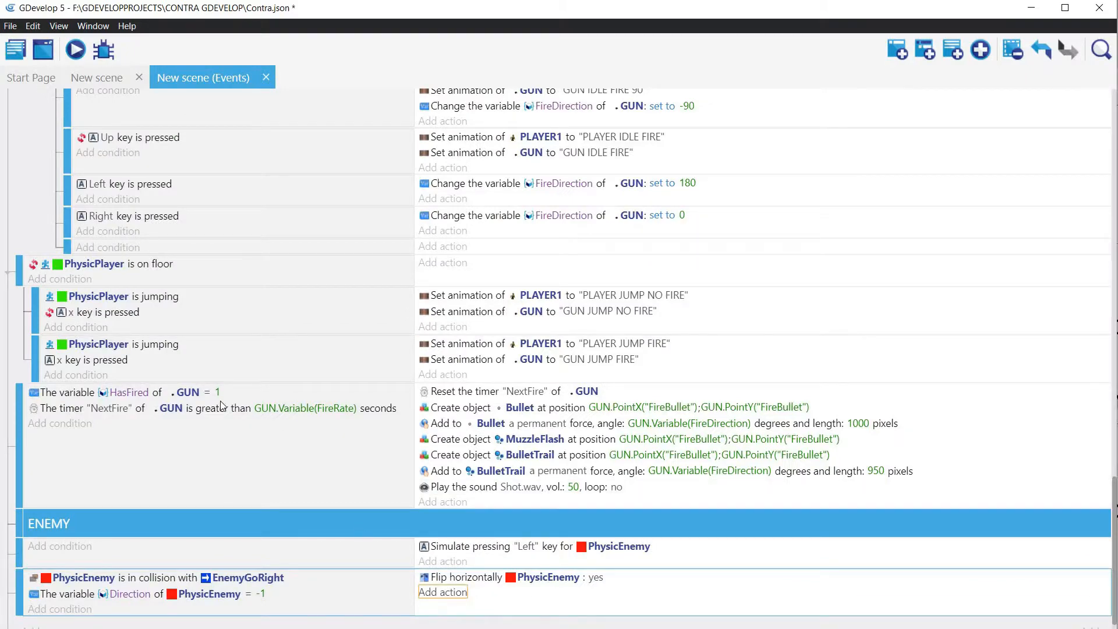
Step: Add a Simulate control action for PhysicEnemy with the key "Right" below the flip action
{"action": "key", "text": "Return"}
{"action": "left_click", "coordinate": [125, 433]}
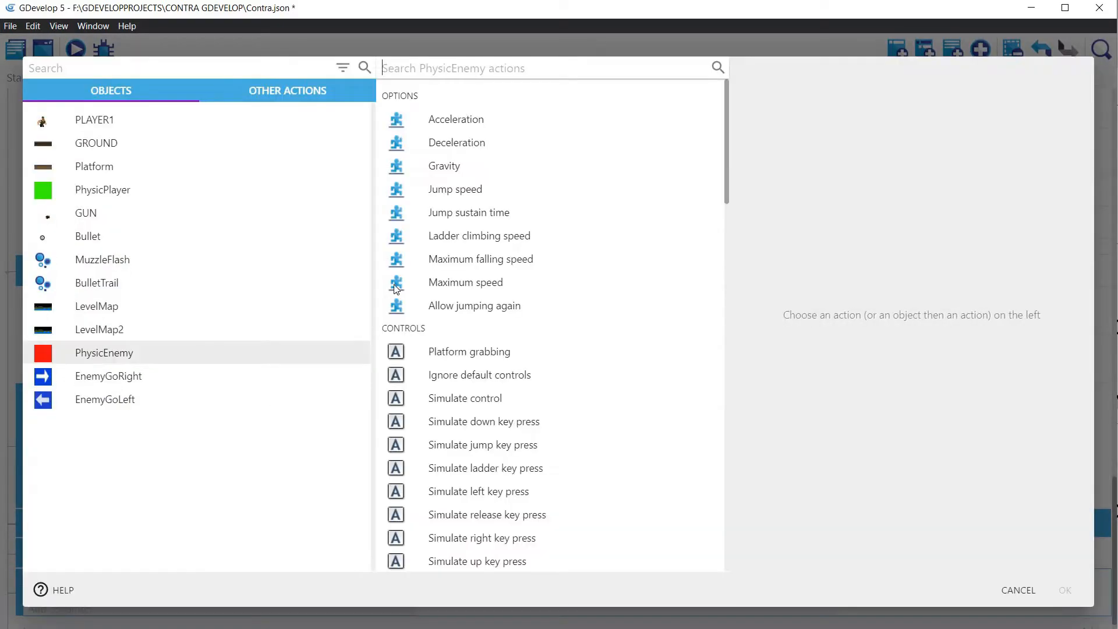
{"action": "left_click", "coordinate": [427, 70]}
{"action": "type", "text": "si"}
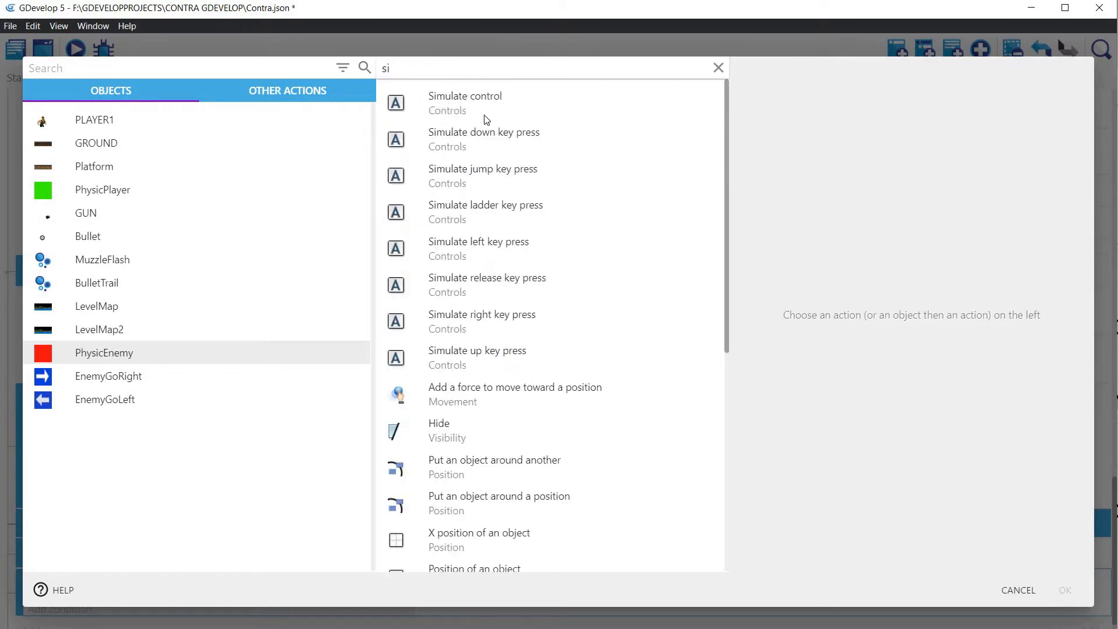
{"action": "left_click", "coordinate": [442, 105]}
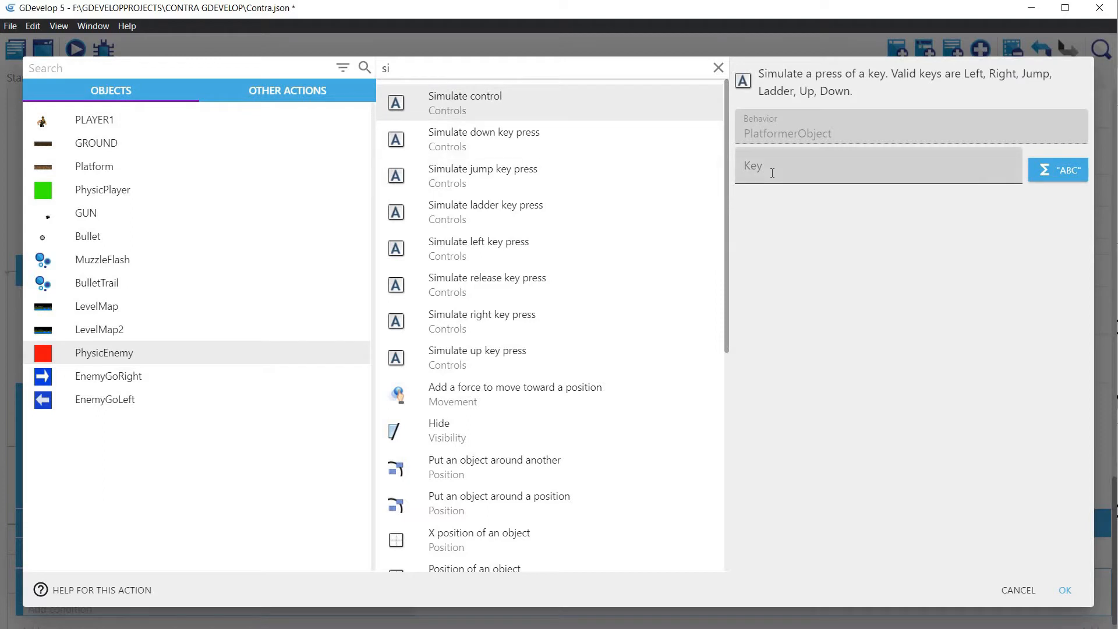
{"action": "left_click", "coordinate": [751, 169]}
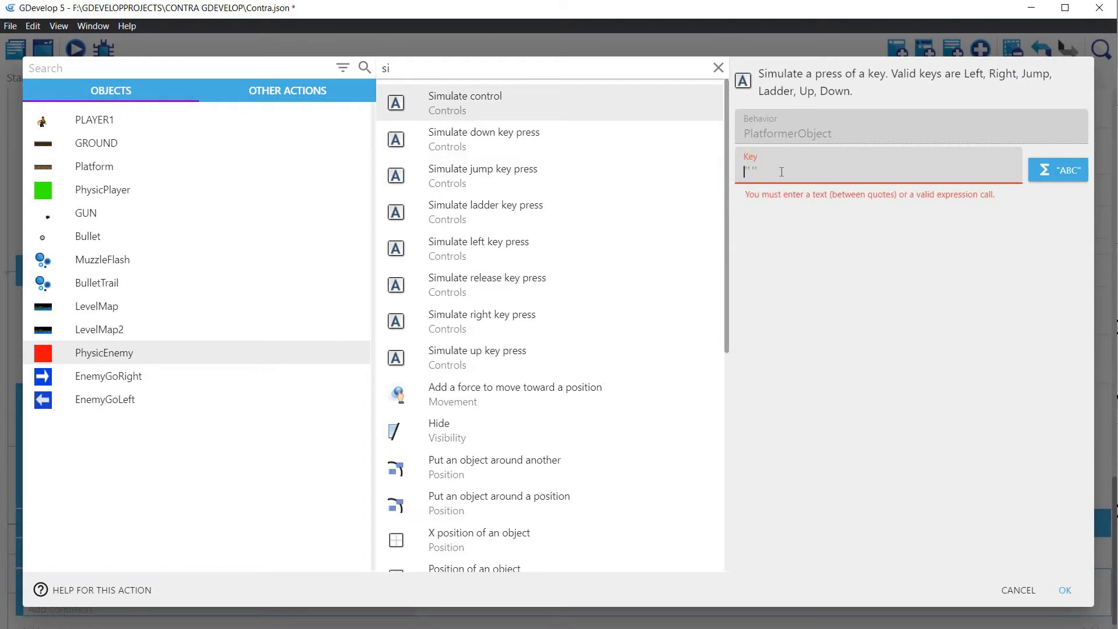
{"action": "type", "text": "\""}
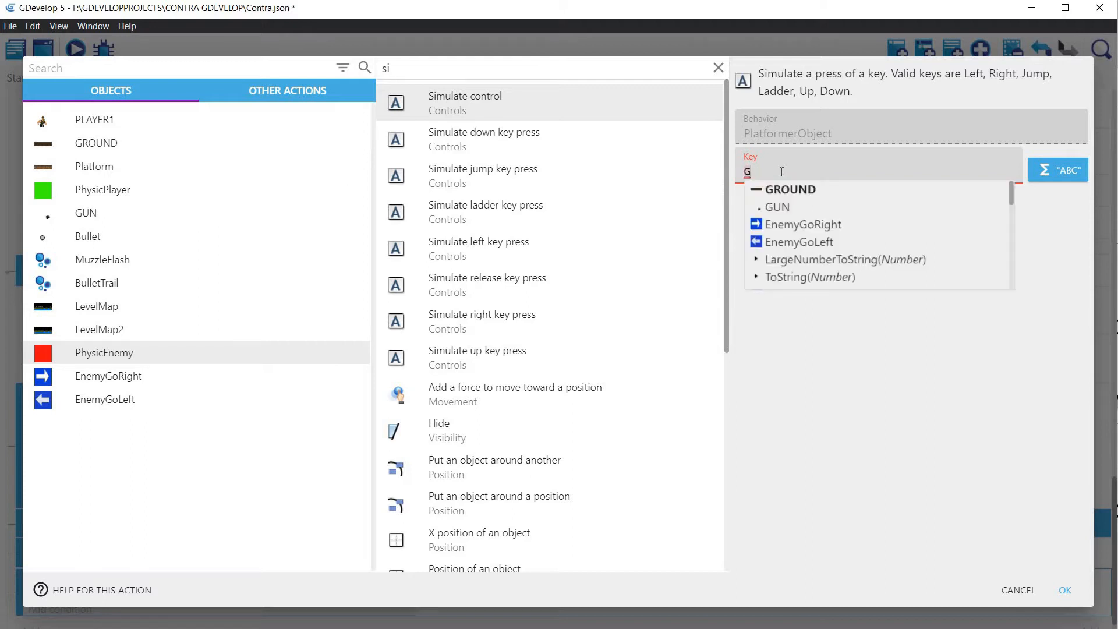
{"action": "type", "text": "Ri"}
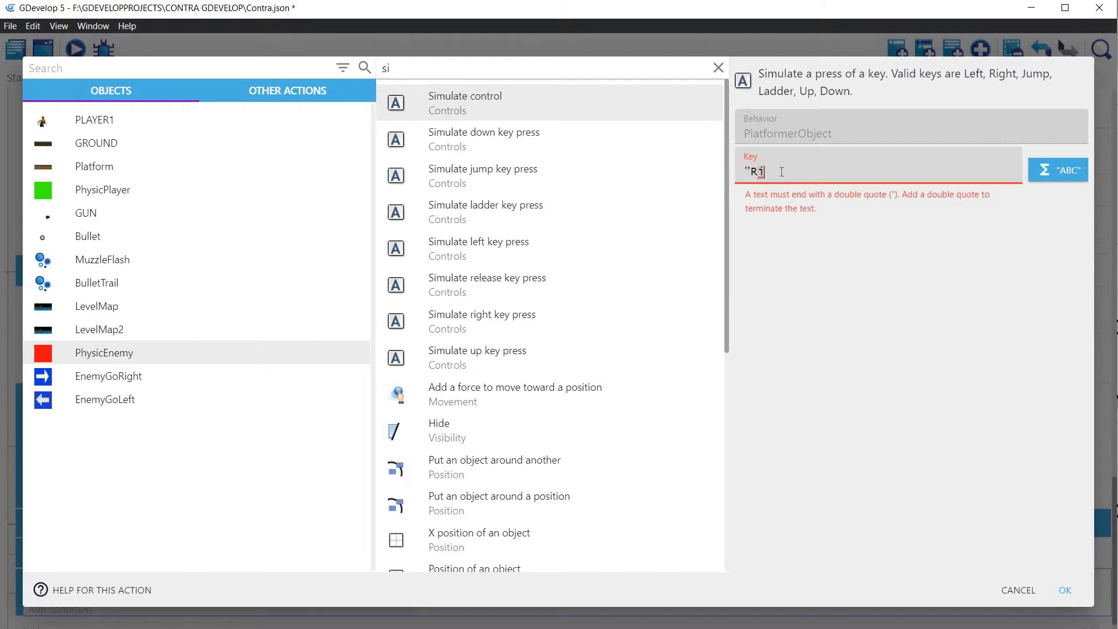
{"action": "type", "text": "ght\""}
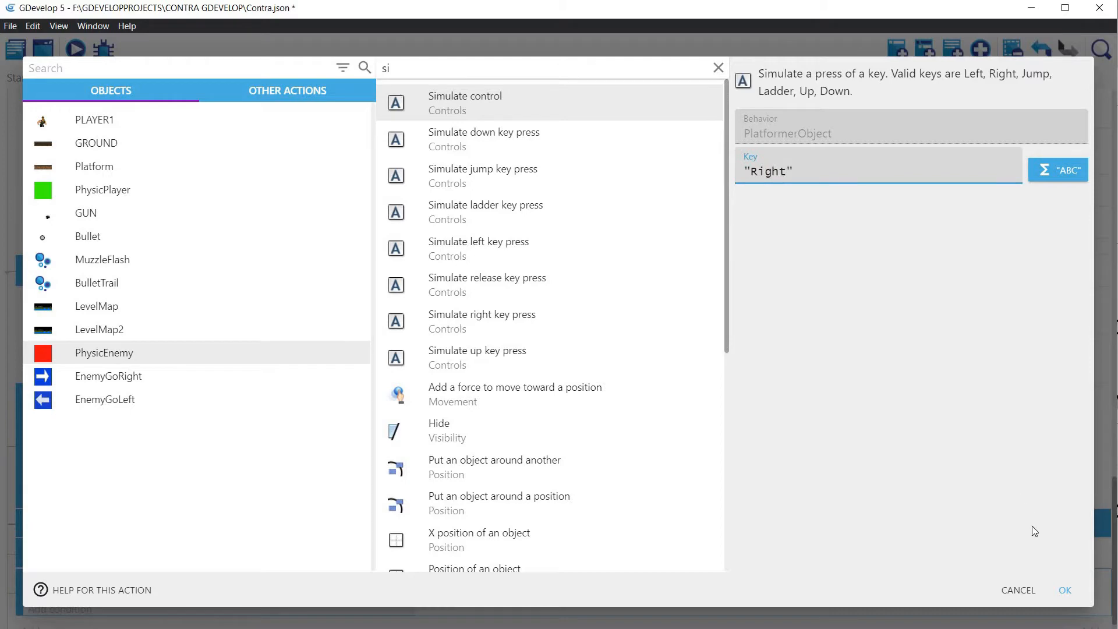
{"action": "left_click", "coordinate": [1071, 595]}
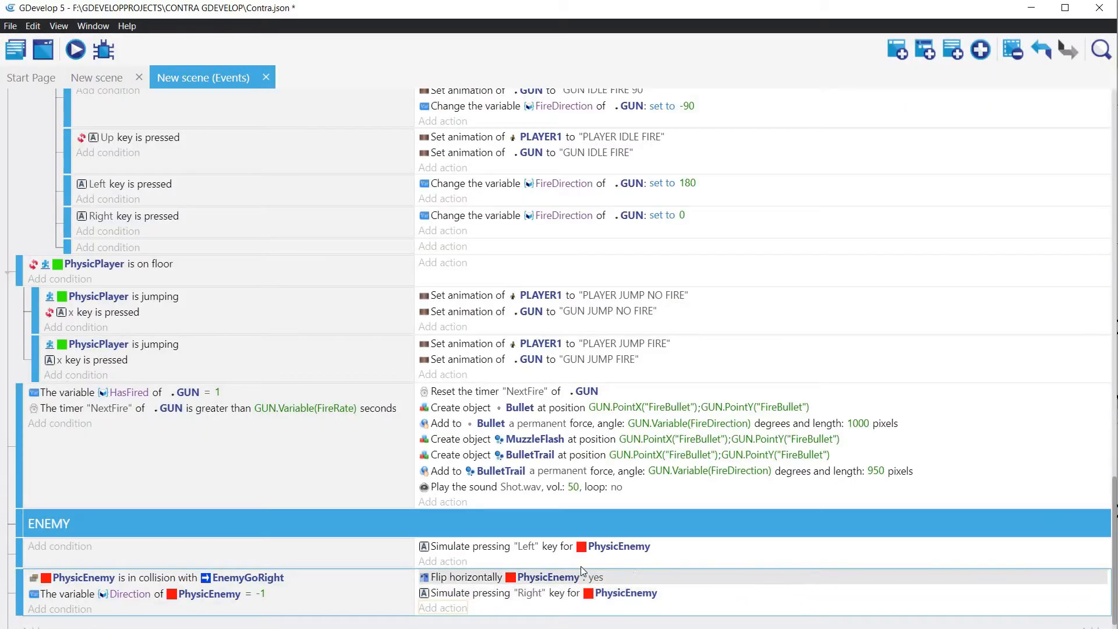
Step: Duplicate the EnemyGoRight collision event below itself and change the copy's collision object to EnemyGoLeft
{"action": "scroll", "coordinate": [487, 539], "scroll_direction": "down", "scroll_amount": 1}
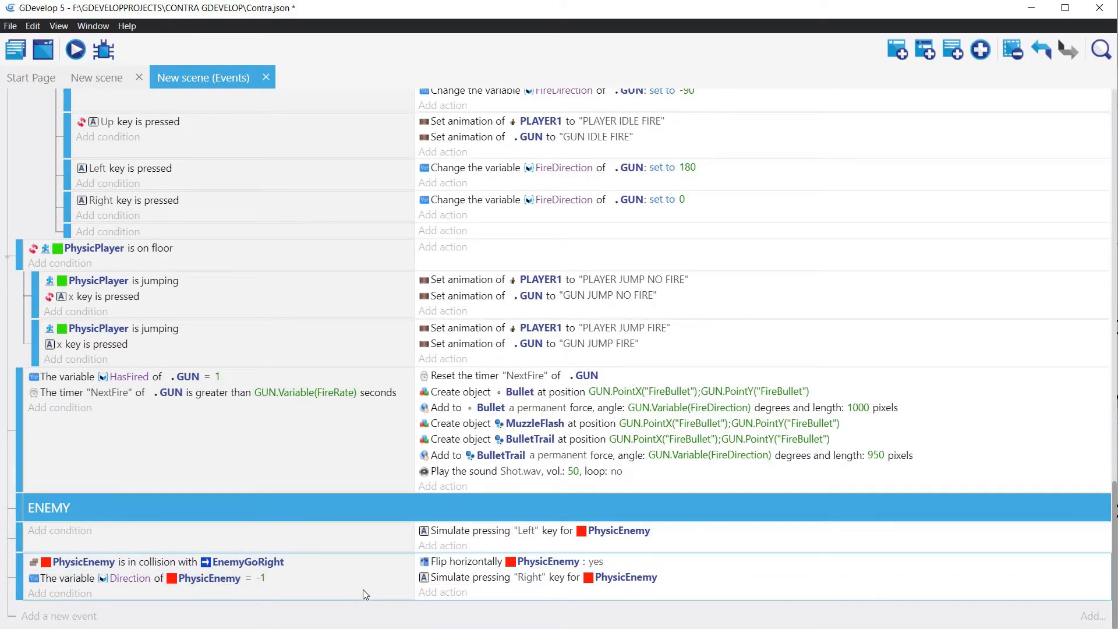
{"action": "key", "text": "ctrl+v"}
{"action": "scroll", "coordinate": [302, 553], "scroll_direction": "down", "scroll_amount": 1}
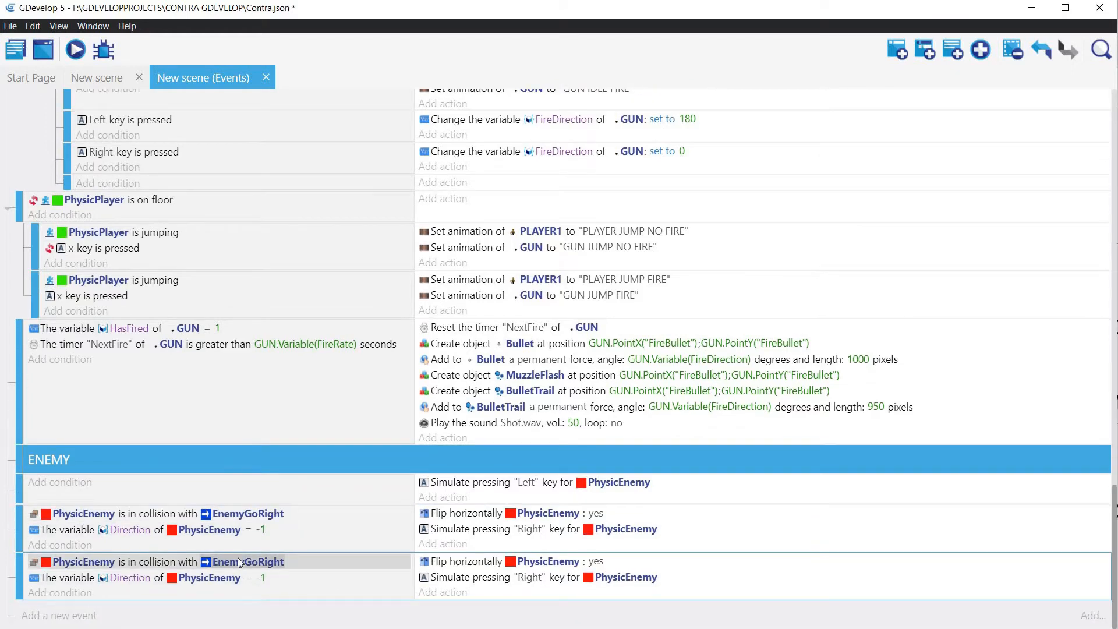
{"action": "left_click", "coordinate": [237, 559]}
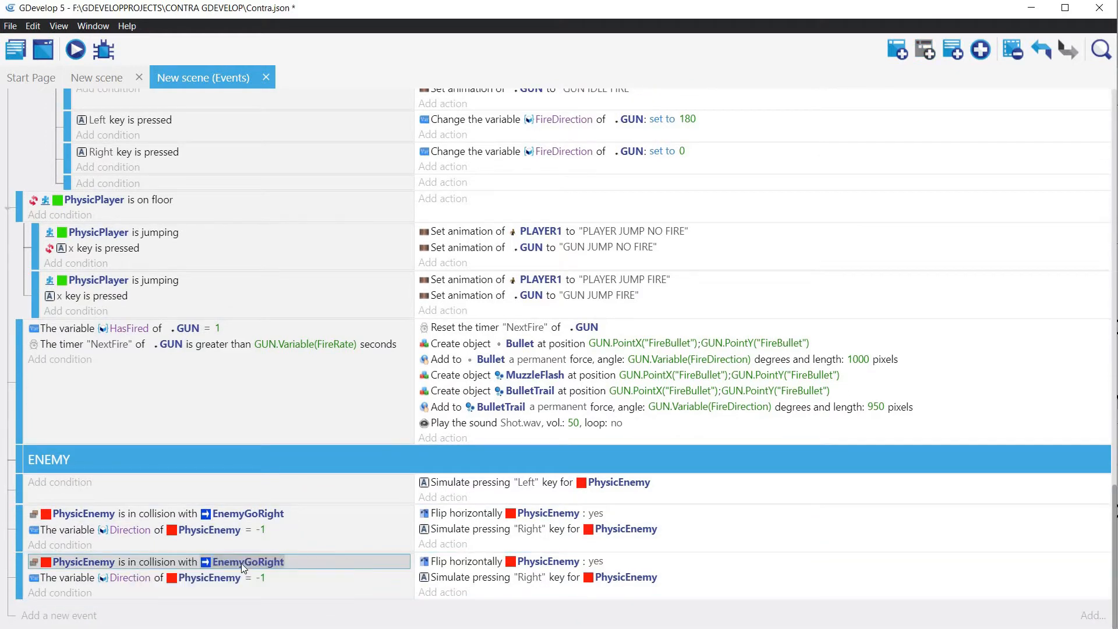
{"action": "left_click", "coordinate": [241, 564]}
{"action": "key", "text": "BackSpace"}
{"action": "key", "text": "BackSpace"}
{"action": "key", "text": "BackSpace"}
{"action": "key", "text": "BackSpace"}
{"action": "key", "text": "BackSpace"}
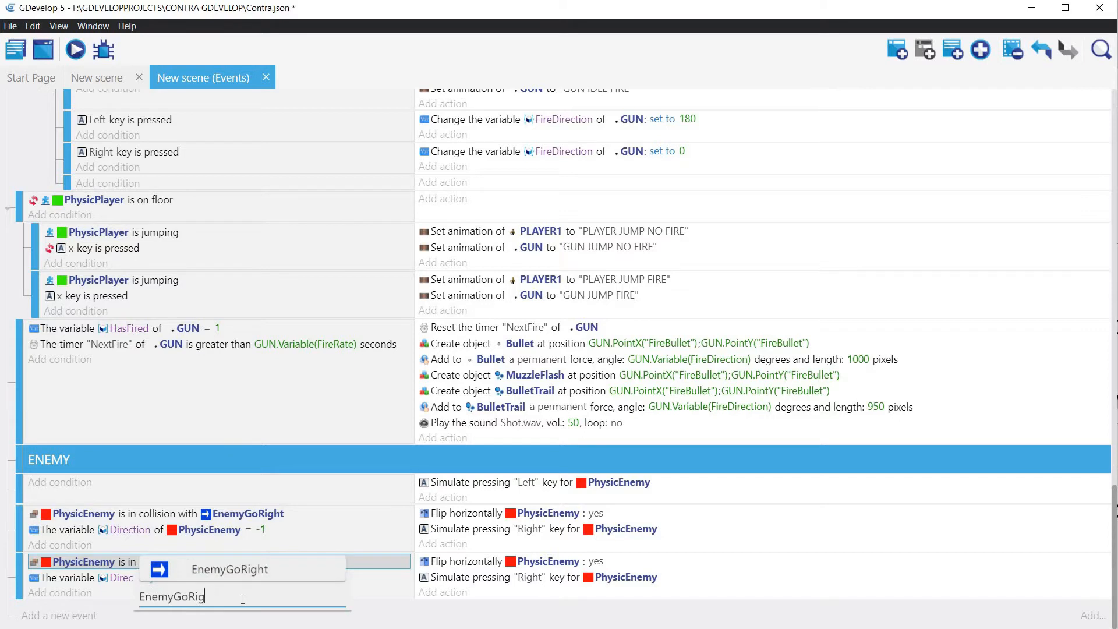
{"action": "type", "text": "L"}
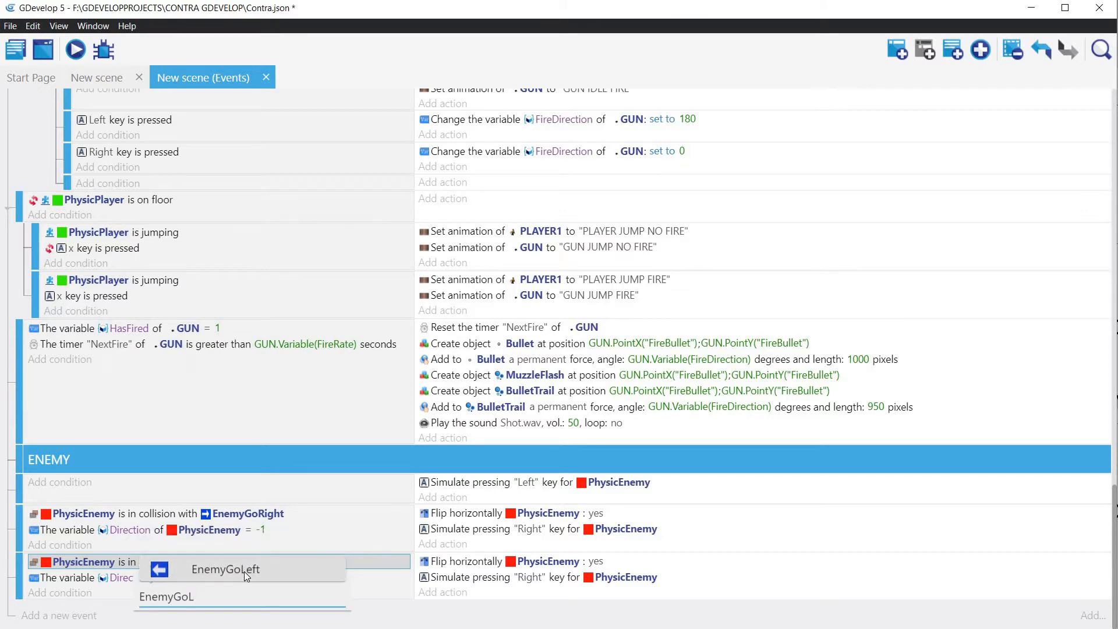
{"action": "left_click", "coordinate": [243, 571]}
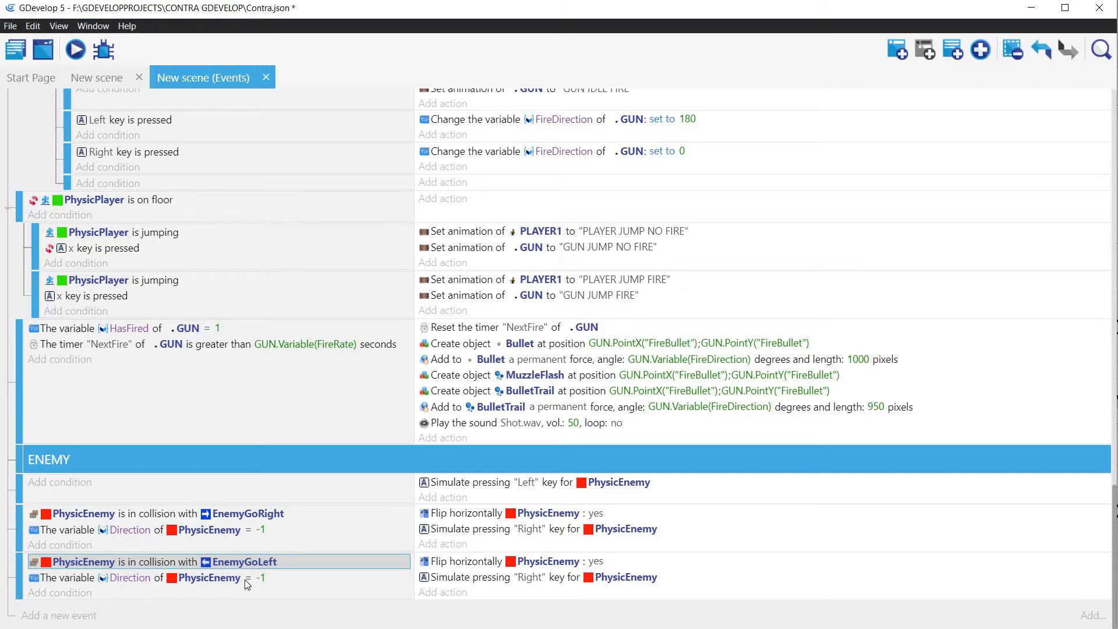
Step: Set the Direction condition in the EnemyGoLeft collision event to be equal to 1
{"action": "double_click", "coordinate": [261, 576]}
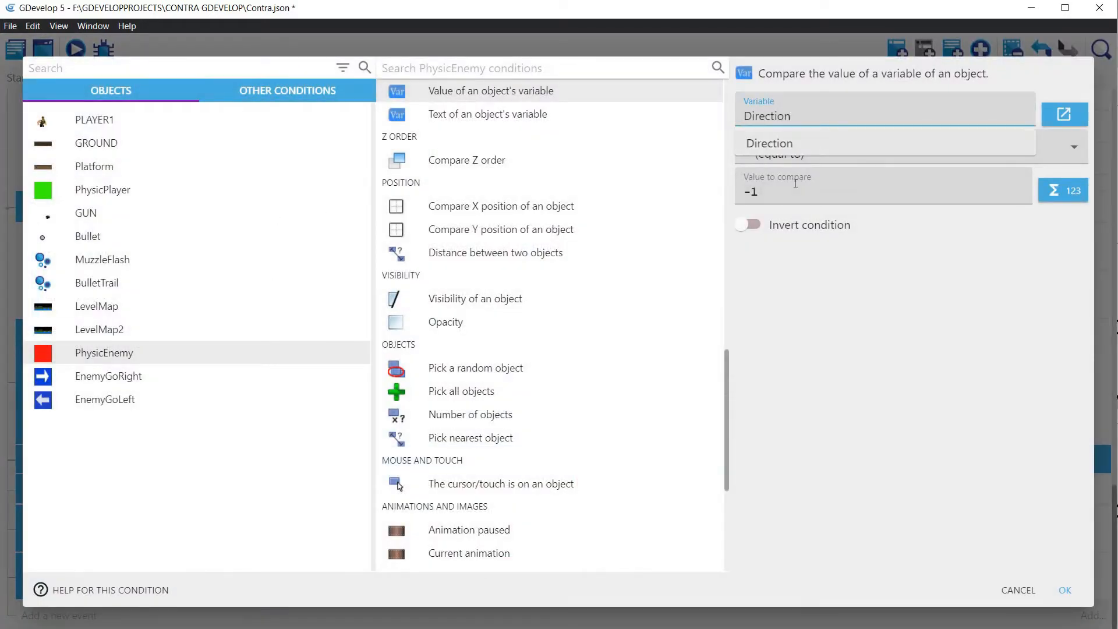
{"action": "left_click_drag", "start_coordinate": [774, 191], "coordinate": [715, 195]}
{"action": "type", "text": "1"}
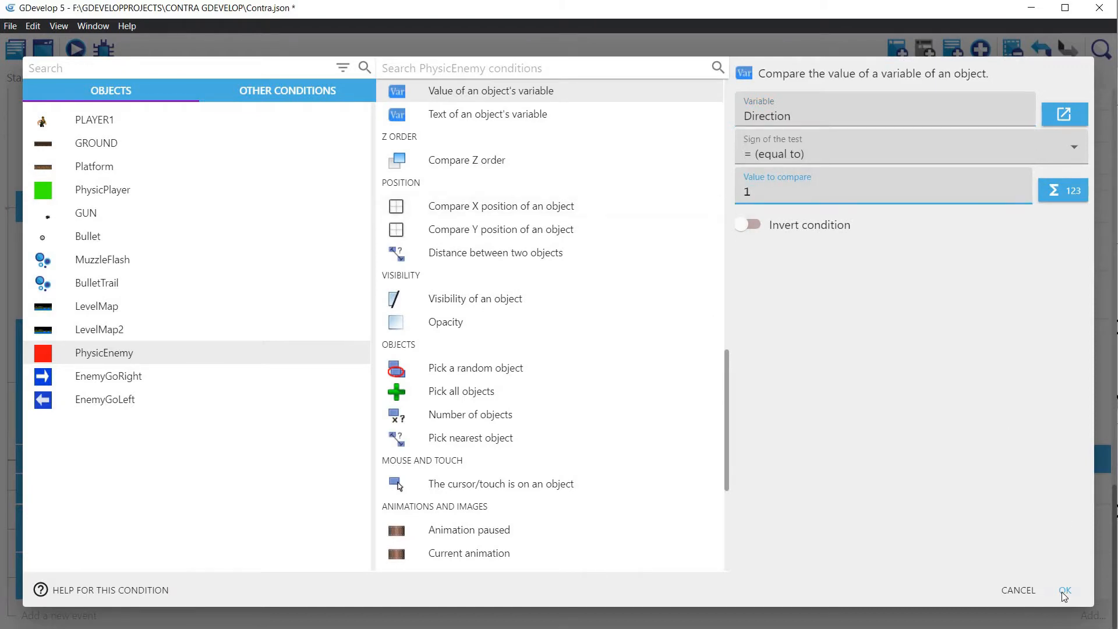
{"action": "left_click", "coordinate": [1065, 591]}
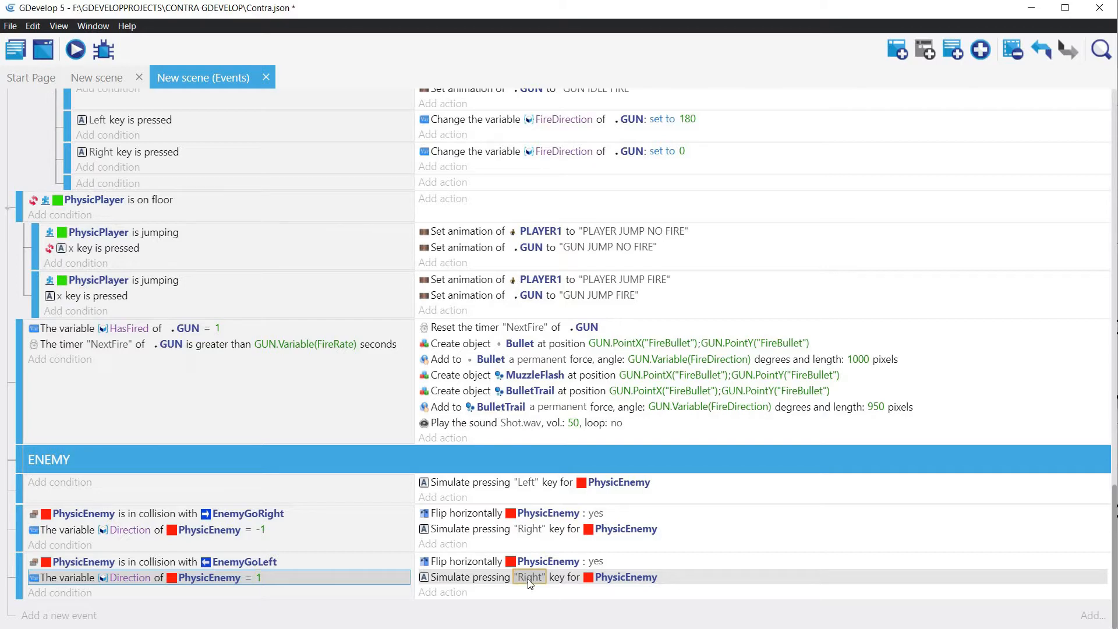
Step: Change the simulated key for PhysicEnemy in the EnemyGoLeft collision event to "Left"
{"action": "double_click", "coordinate": [528, 579]}
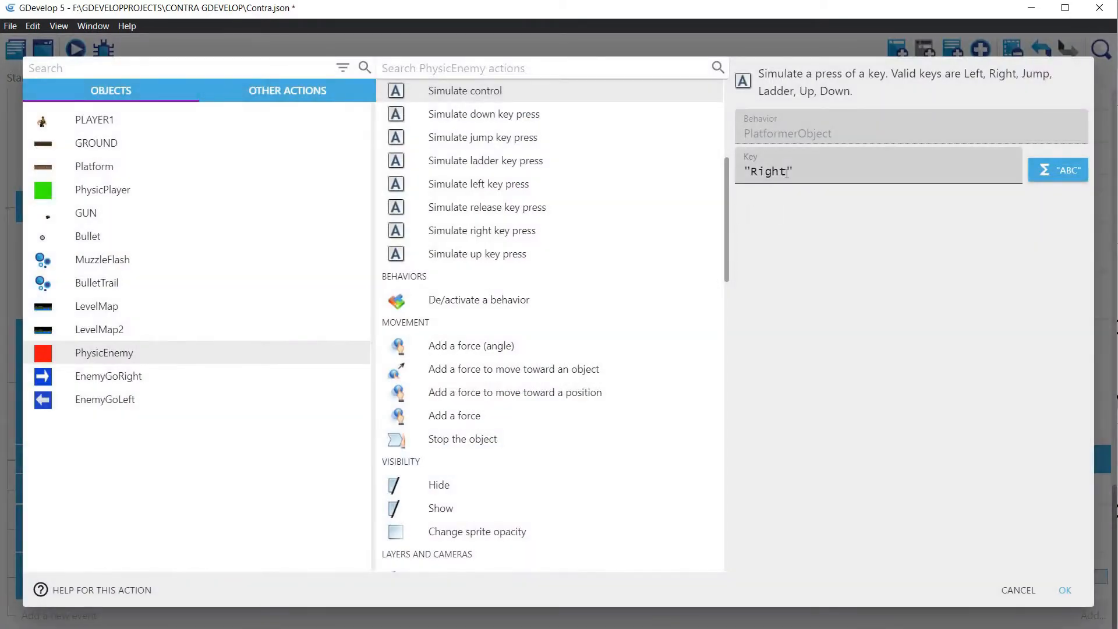
{"action": "left_click_drag", "start_coordinate": [787, 171], "coordinate": [750, 172]}
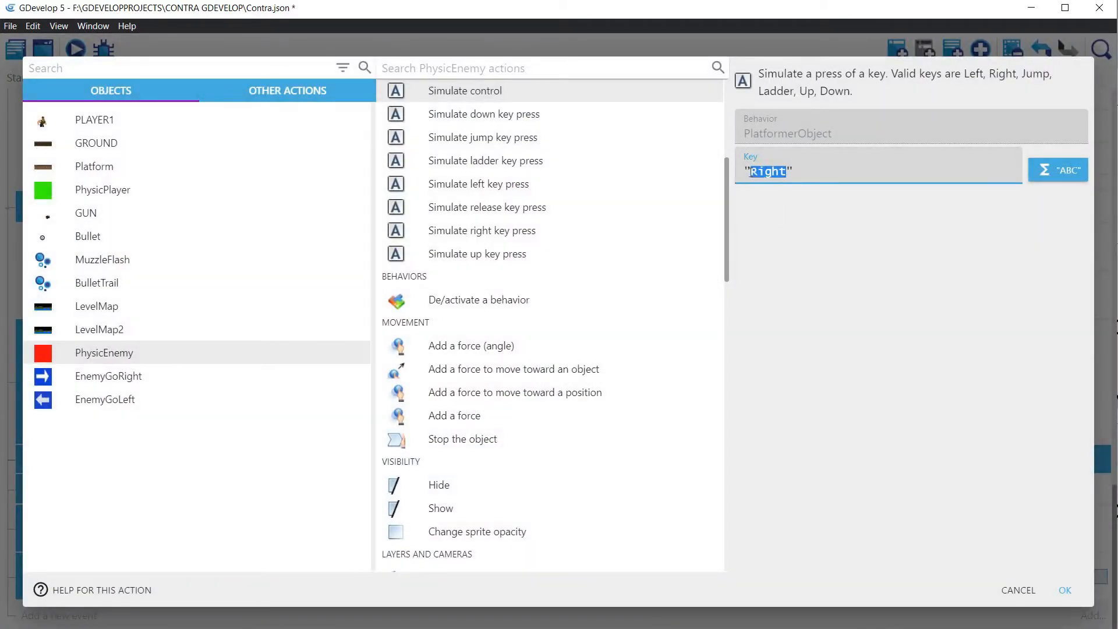
{"action": "type", "text": "Left"}
{"action": "left_click", "coordinate": [1065, 590]}
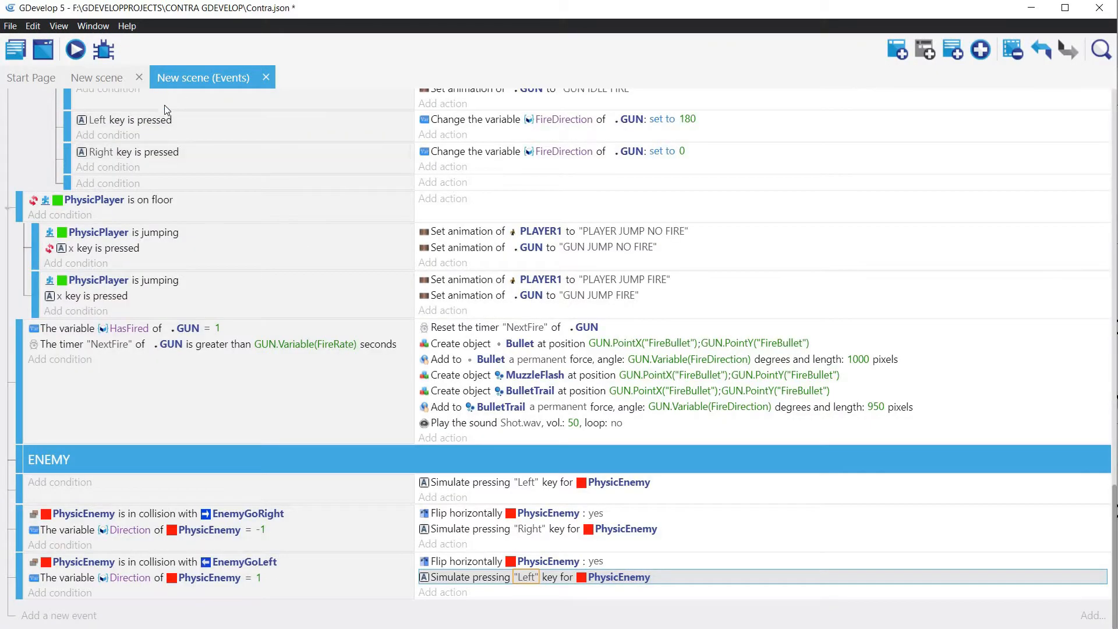
Step: Add an action to the beginning-of-scene event that modifies PhysicEnemy's Direction variable, with the value -1 and no operator chosen
{"action": "scroll", "coordinate": [190, 134], "scroll_direction": "up", "scroll_amount": 15}
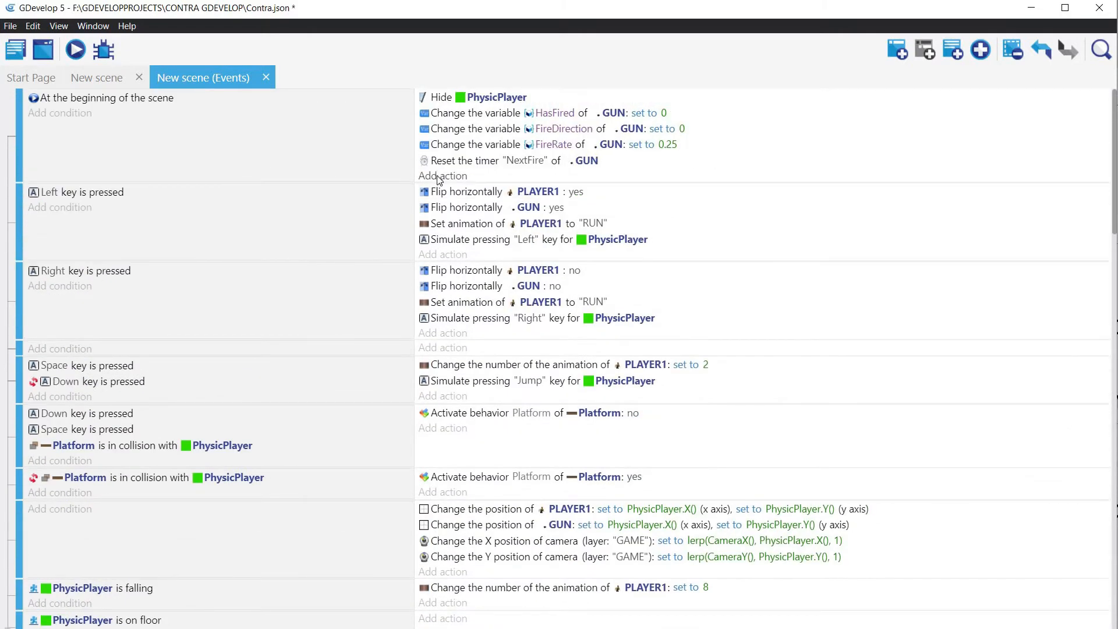
{"action": "left_click", "coordinate": [441, 175]}
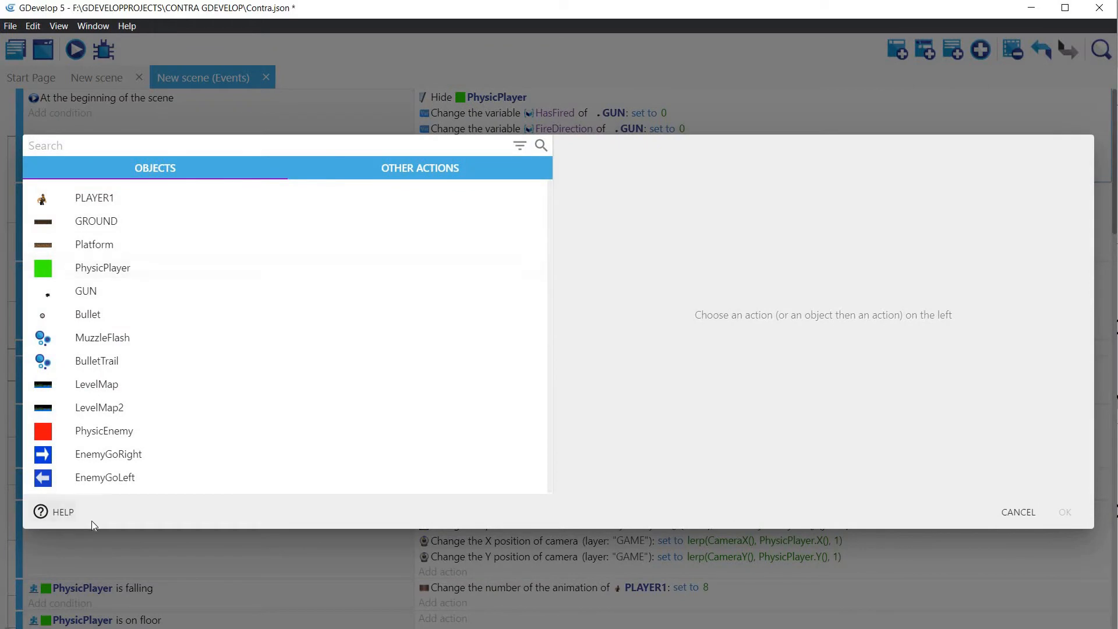
{"action": "left_click", "coordinate": [114, 433]}
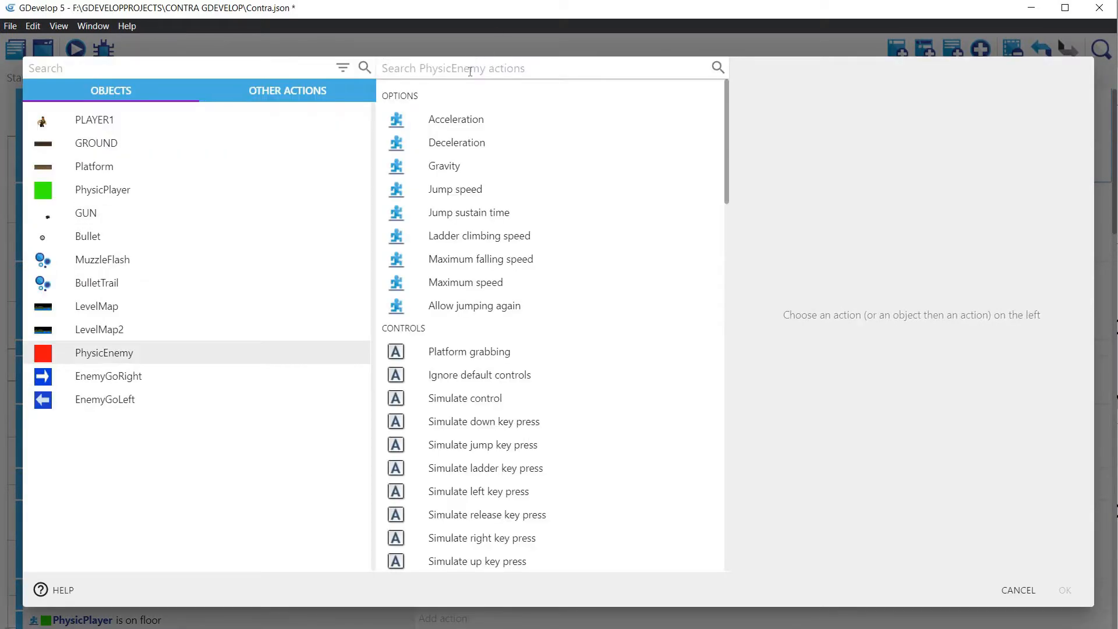
{"action": "type", "text": "variab"}
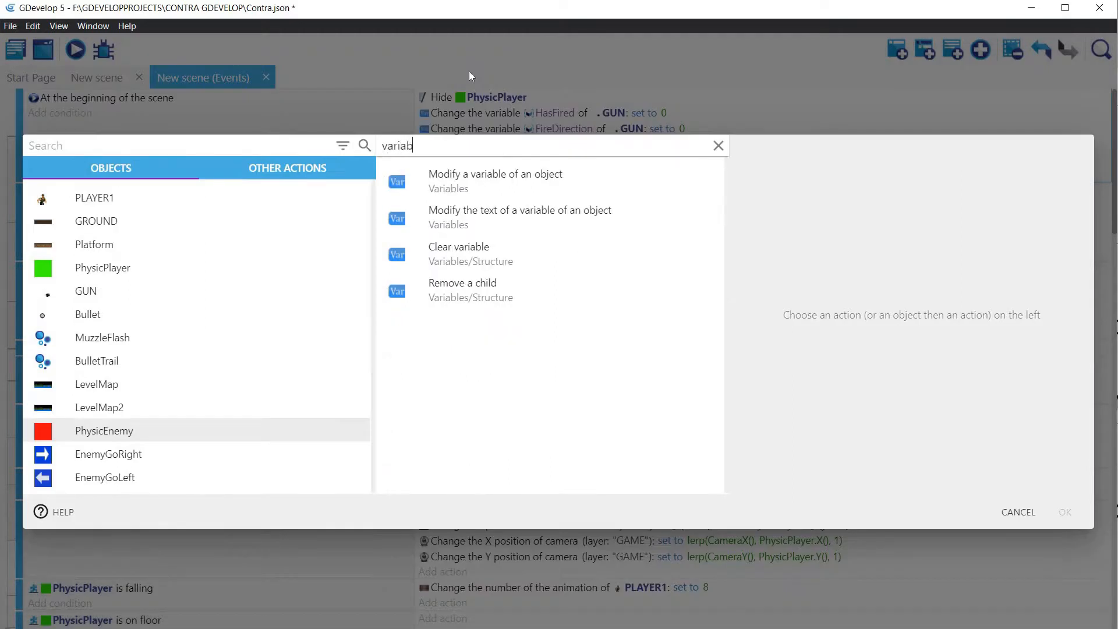
{"action": "type", "text": "le"}
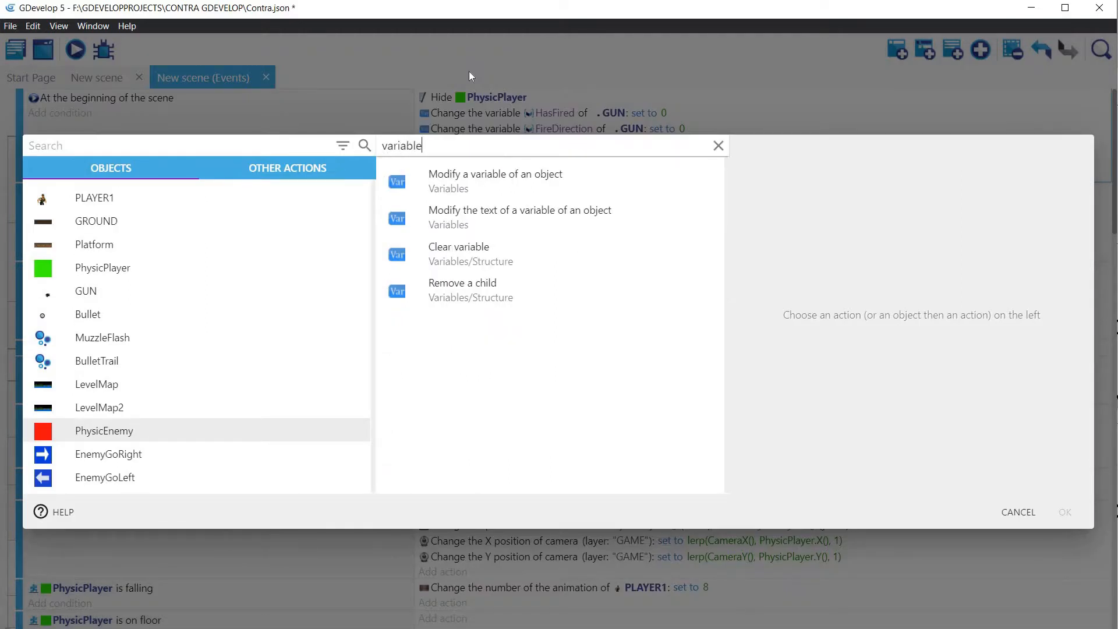
{"action": "left_click", "coordinate": [475, 197]}
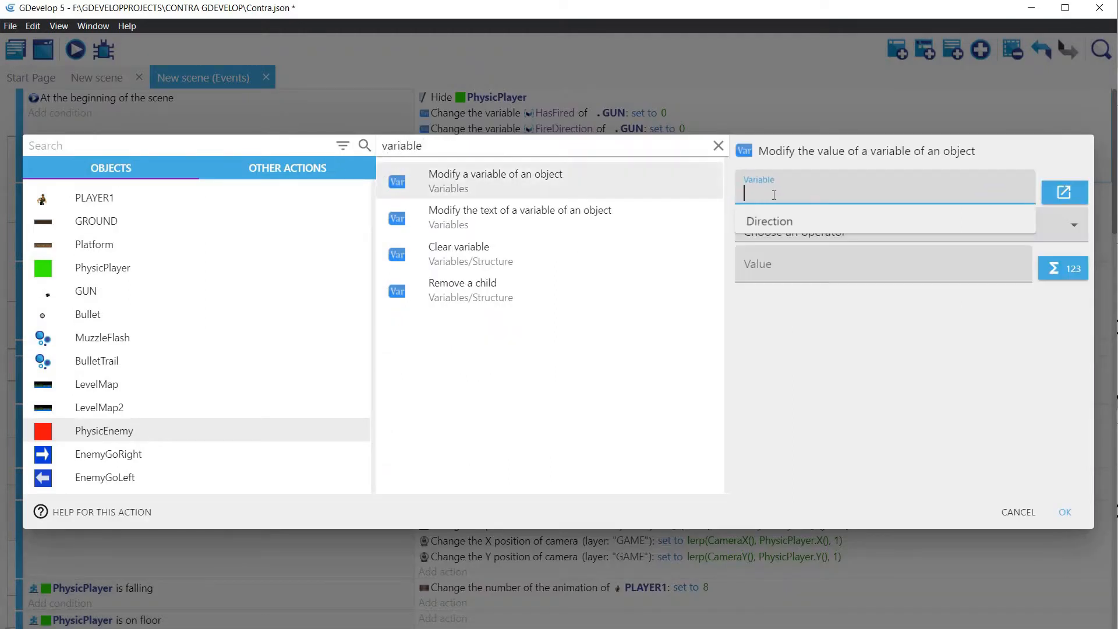
{"action": "left_click", "coordinate": [753, 222]}
{"action": "left_click", "coordinate": [785, 270]}
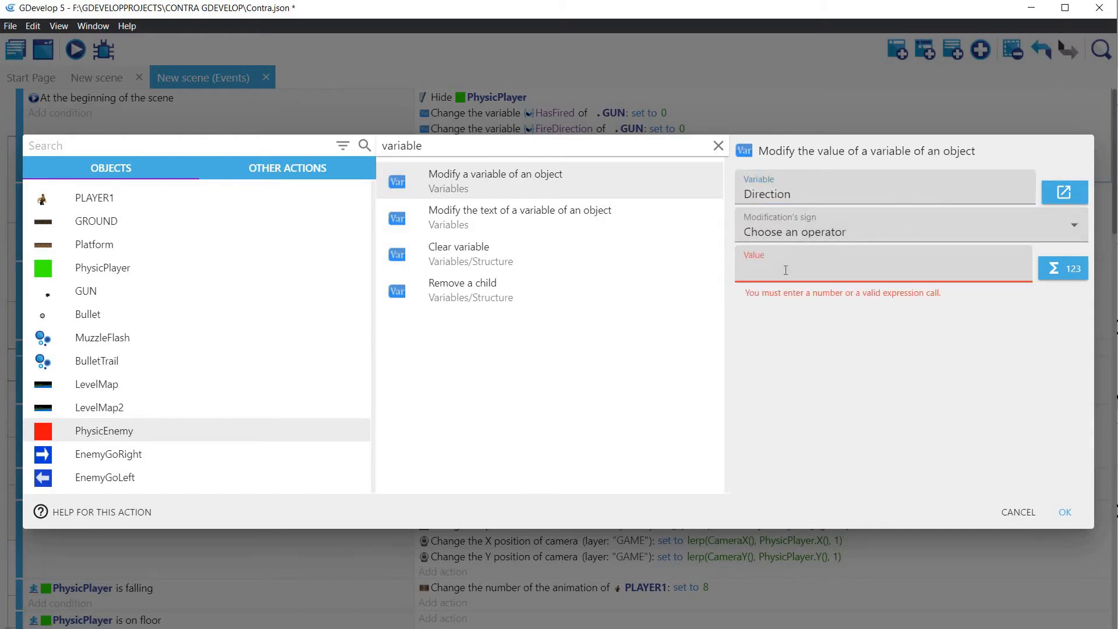
{"action": "left_click", "coordinate": [1058, 512]}
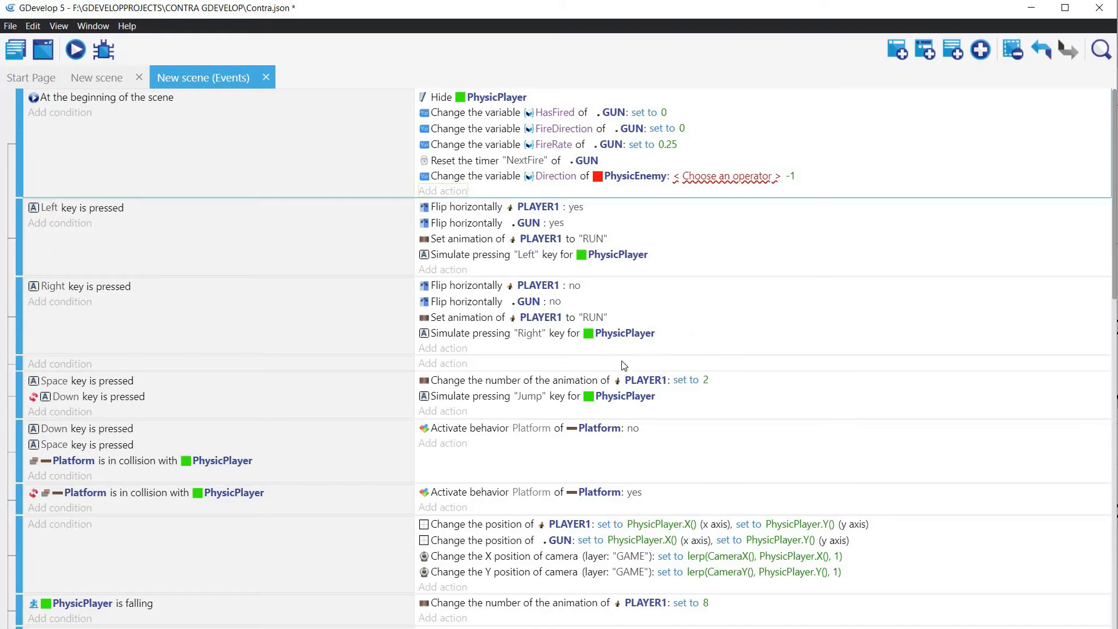
Step: Add a condition to the first event under ENEMY that PhysicEnemy's Direction variable is equal to -1
{"action": "scroll", "coordinate": [447, 346], "scroll_direction": "down", "scroll_amount": 5}
{"action": "scroll", "coordinate": [447, 348], "scroll_direction": "down", "scroll_amount": 15}
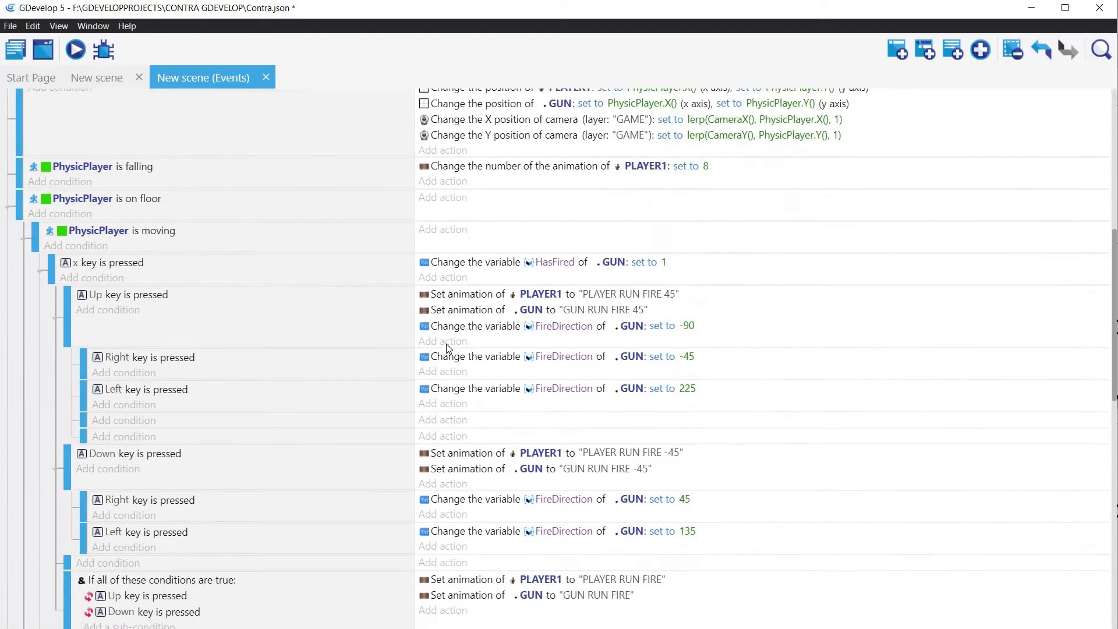
{"action": "scroll", "coordinate": [448, 347], "scroll_direction": "down", "scroll_amount": 4}
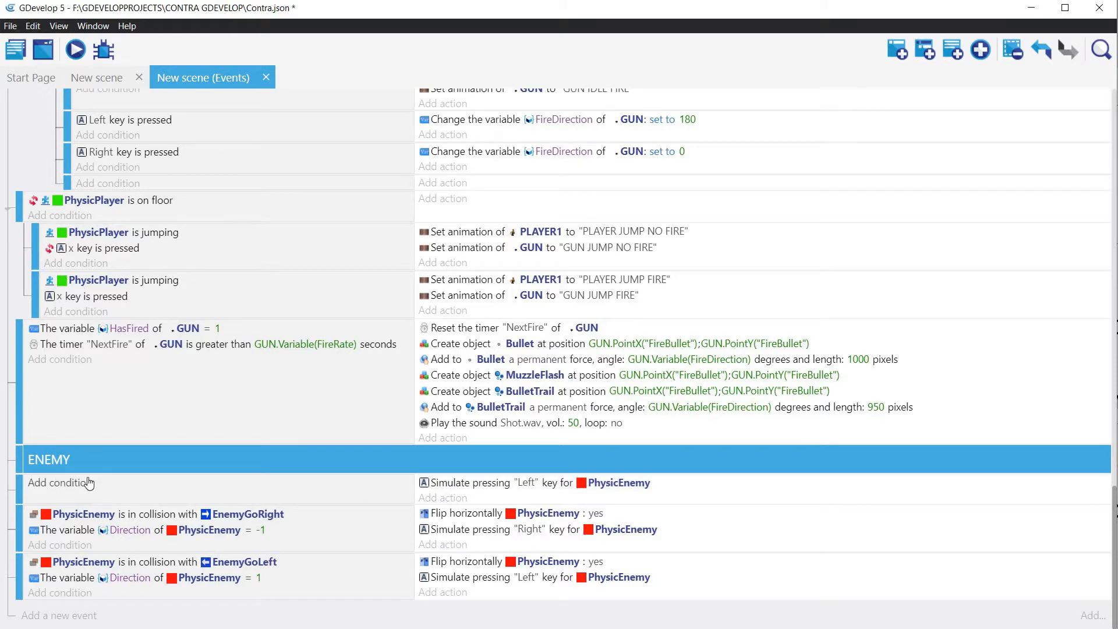
{"action": "left_click", "coordinate": [71, 482]}
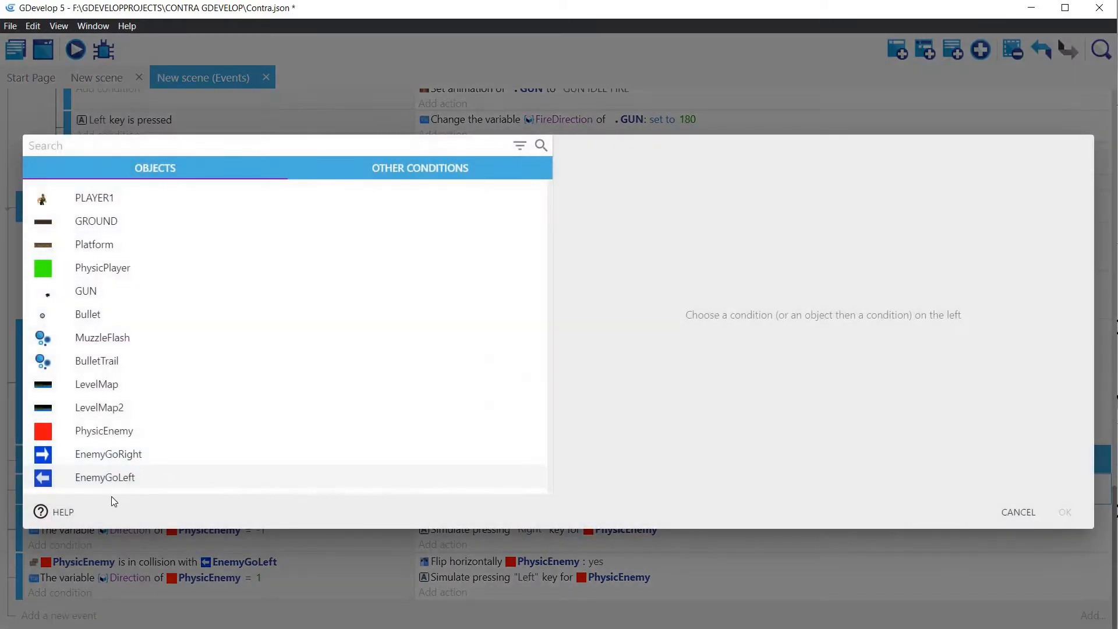
{"action": "key", "text": "Escape"}
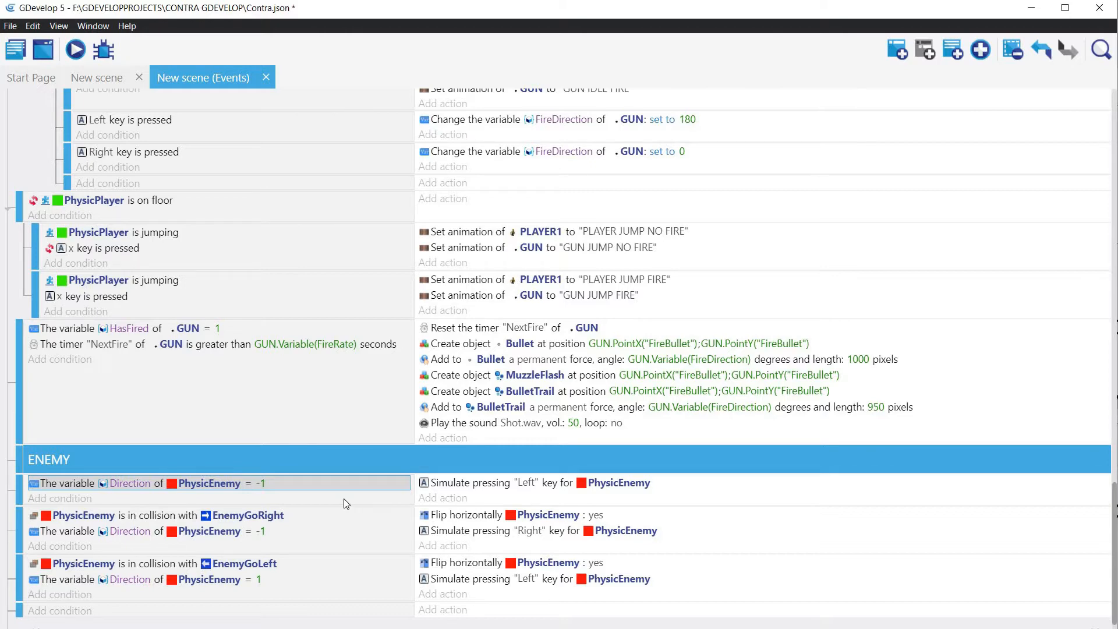
{"action": "left_click", "coordinate": [343, 498]}
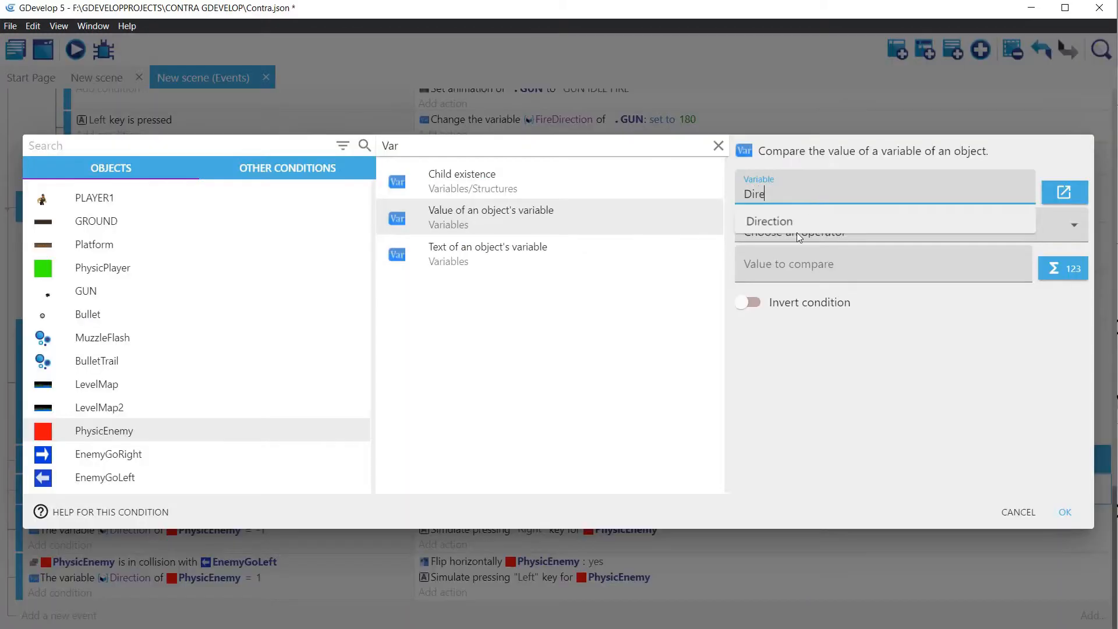
{"action": "left_click", "coordinate": [791, 269]}
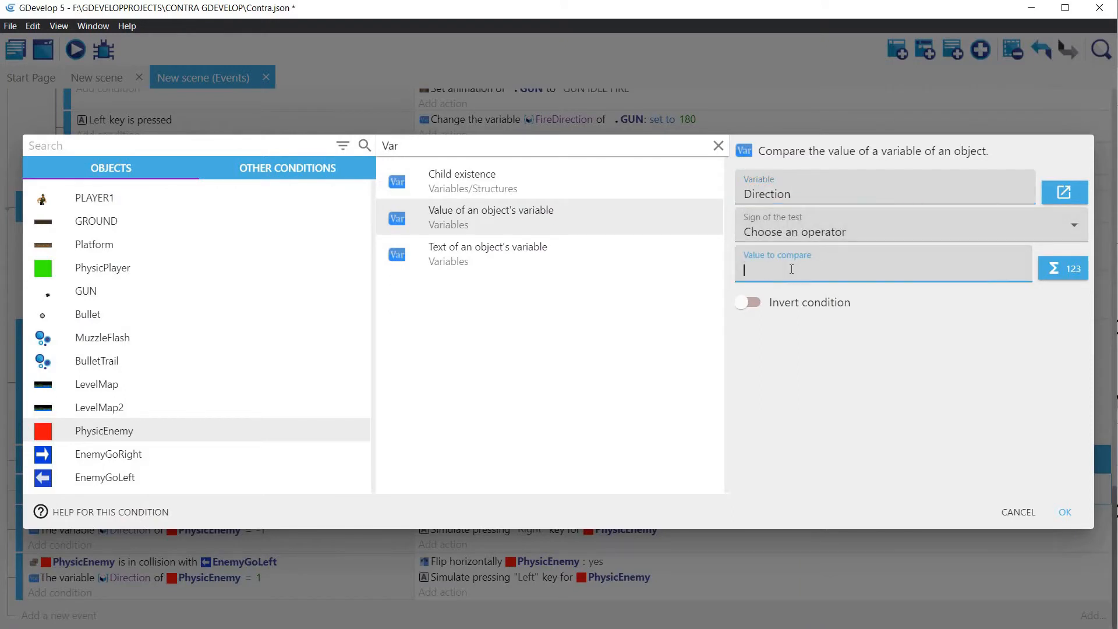
{"action": "left_click", "coordinate": [794, 156]}
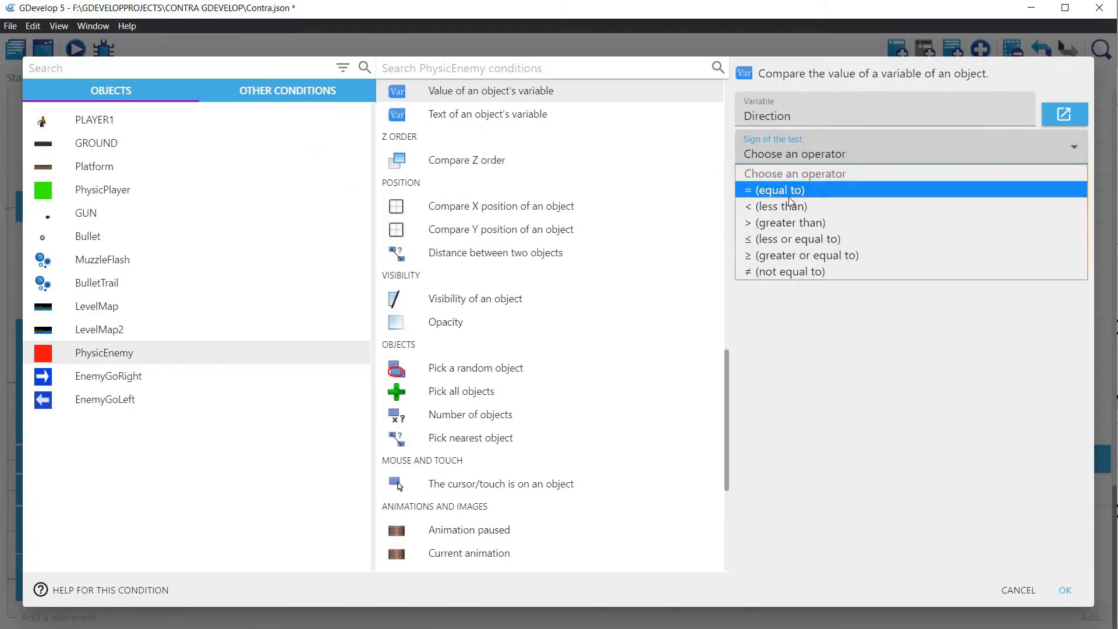
{"action": "left_click", "coordinate": [791, 191]}
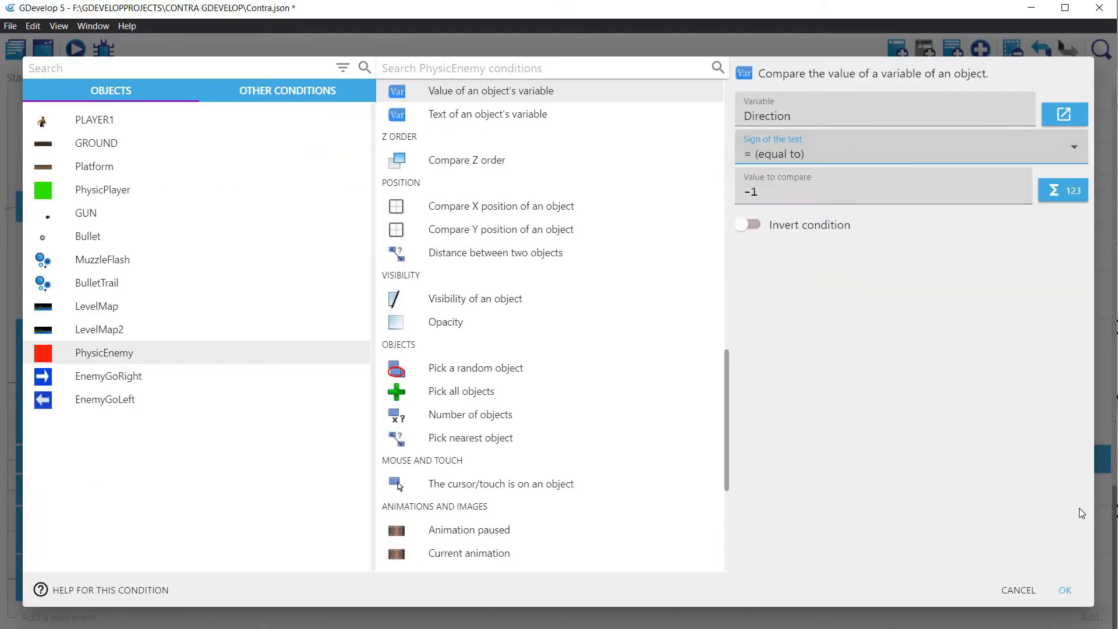
{"action": "left_click", "coordinate": [1065, 590]}
Step: Duplicate the first ENEMY event directly below itself and set the copy's Direction condition to compare with 1
{"action": "left_click", "coordinate": [343, 498]}
{"action": "key", "text": "ctrl+c"}
{"action": "key", "text": "ctrl+v"}
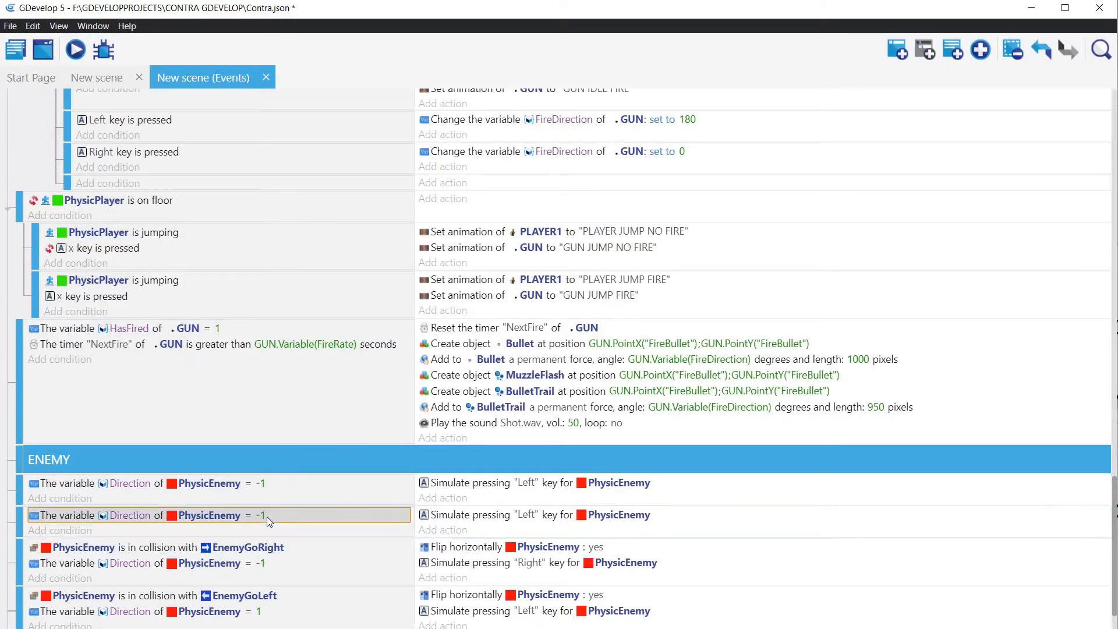
{"action": "double_click", "coordinate": [266, 516]}
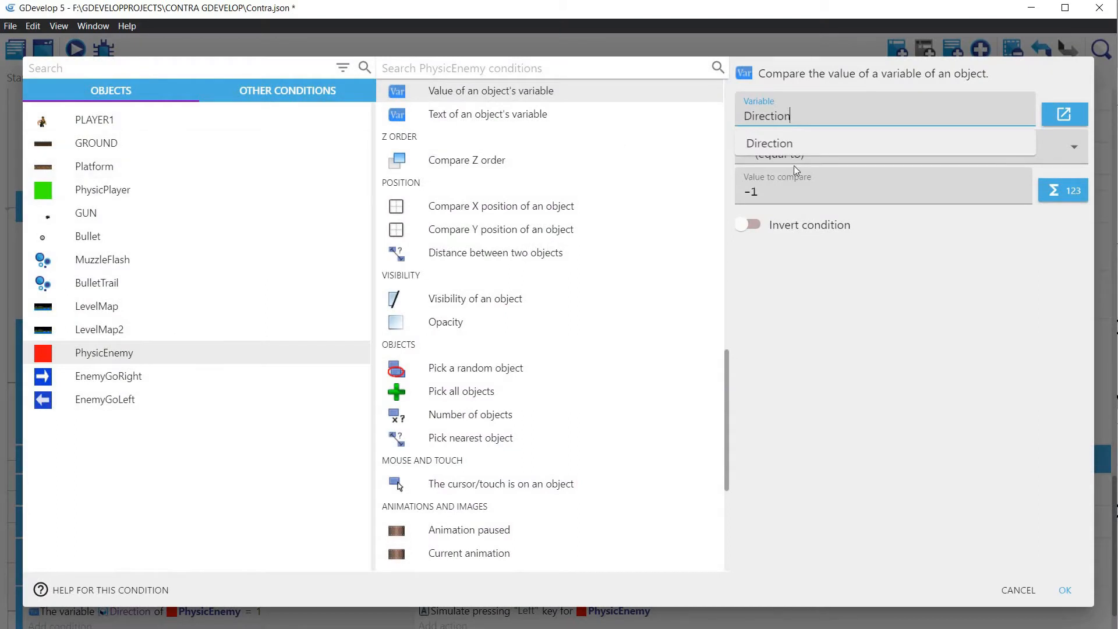
{"action": "left_click_drag", "start_coordinate": [778, 195], "coordinate": [714, 196]}
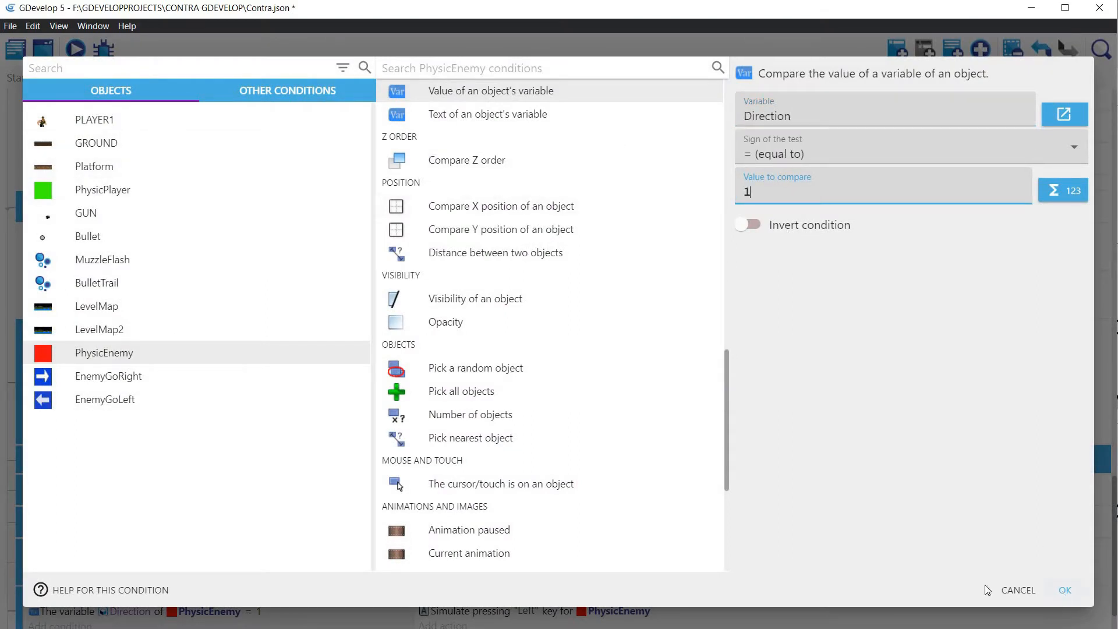
{"action": "left_click", "coordinate": [1064, 590]}
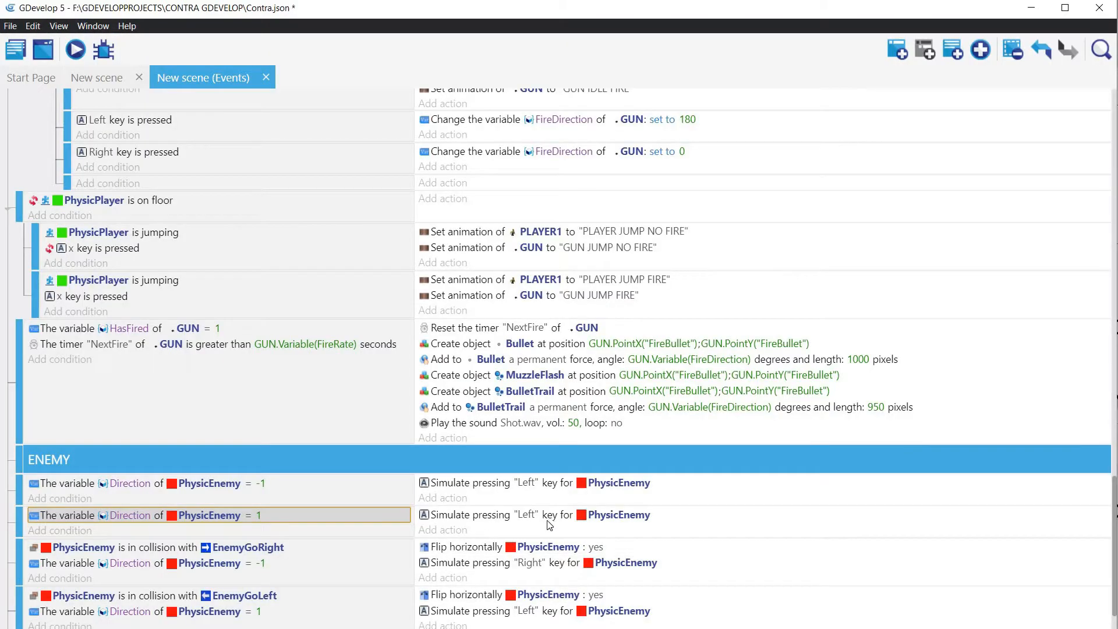
Step: Set the simulated key in the duplicated Direction event to "Right" and run a preview of the scene
{"action": "double_click", "coordinate": [527, 515]}
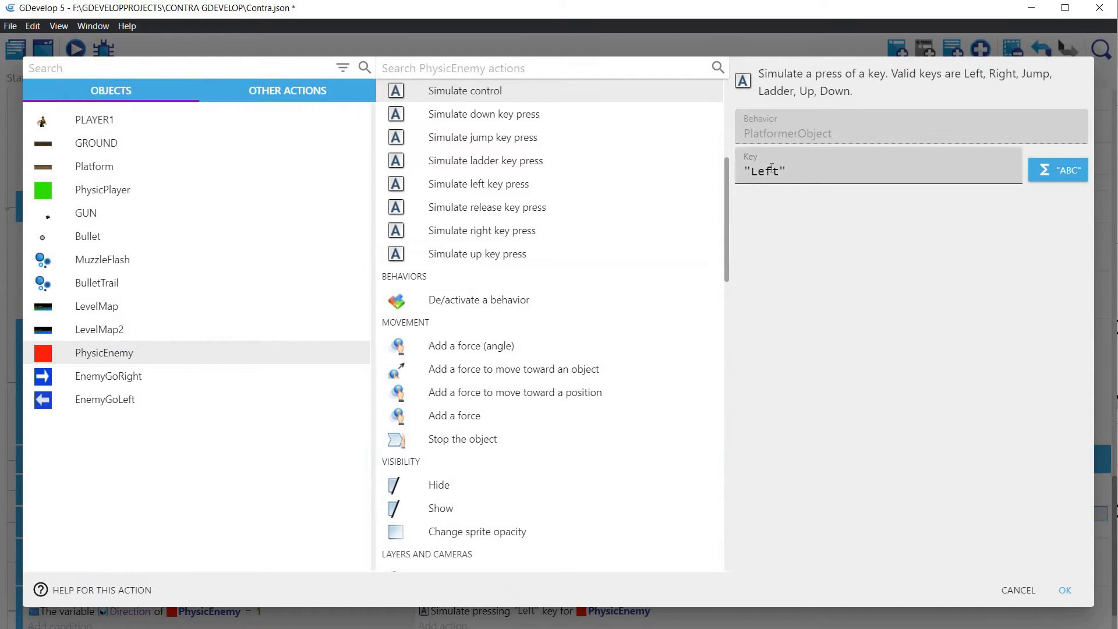
{"action": "left_click_drag", "start_coordinate": [780, 170], "coordinate": [754, 171]}
{"action": "type", "text": "R"}
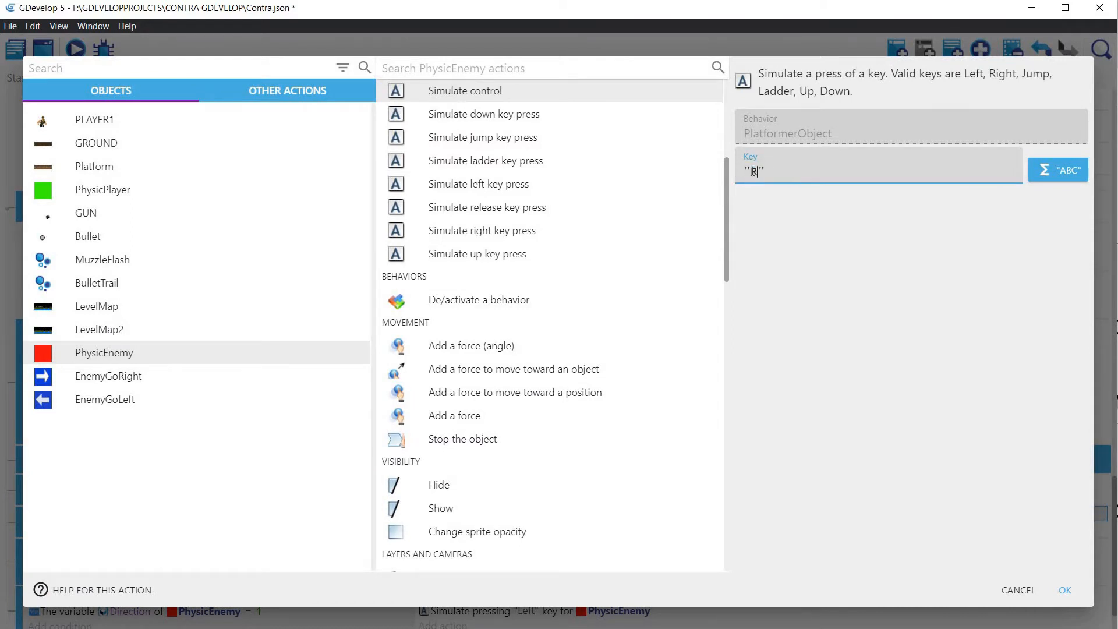
{"action": "type", "text": "ight"}
{"action": "left_click", "coordinate": [1064, 588]}
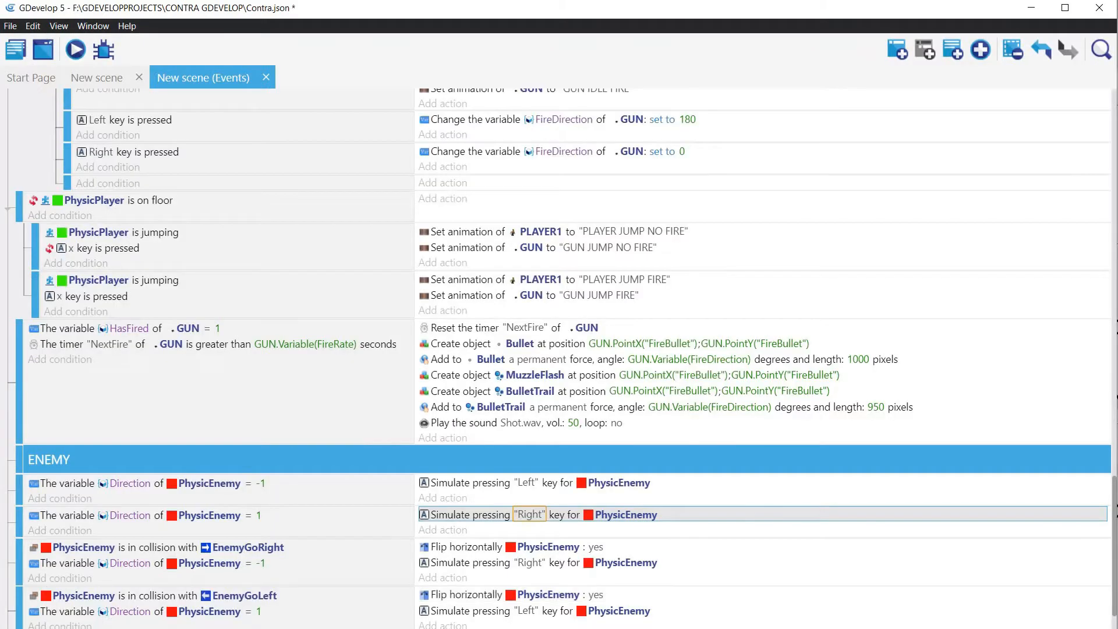
{"action": "left_click", "coordinate": [74, 50]}
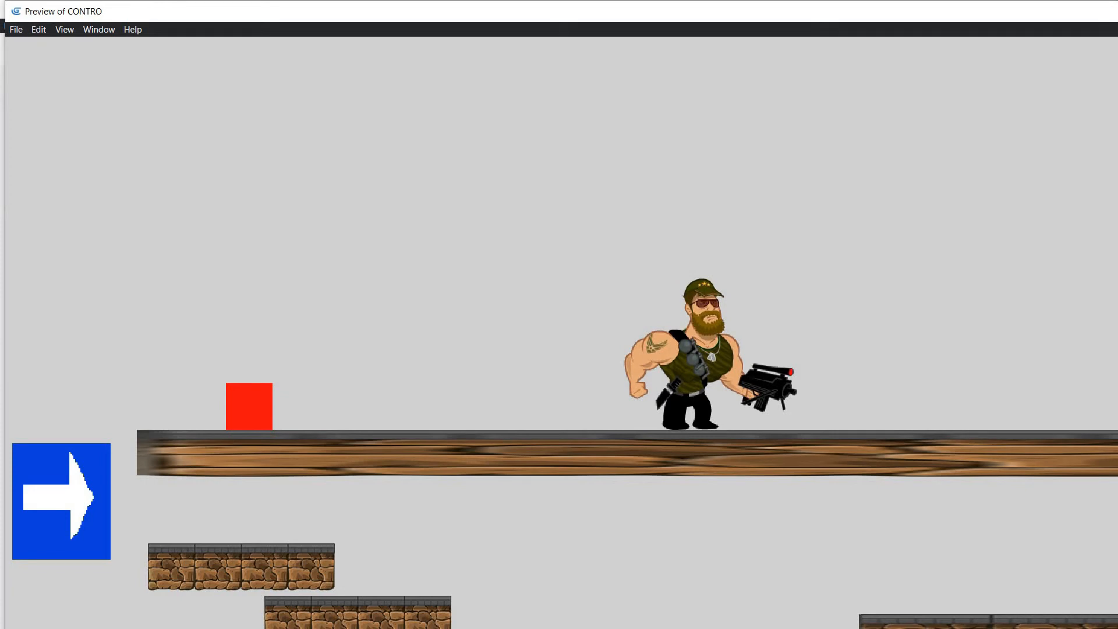
{"action": "key", "text": "alt+F4"}
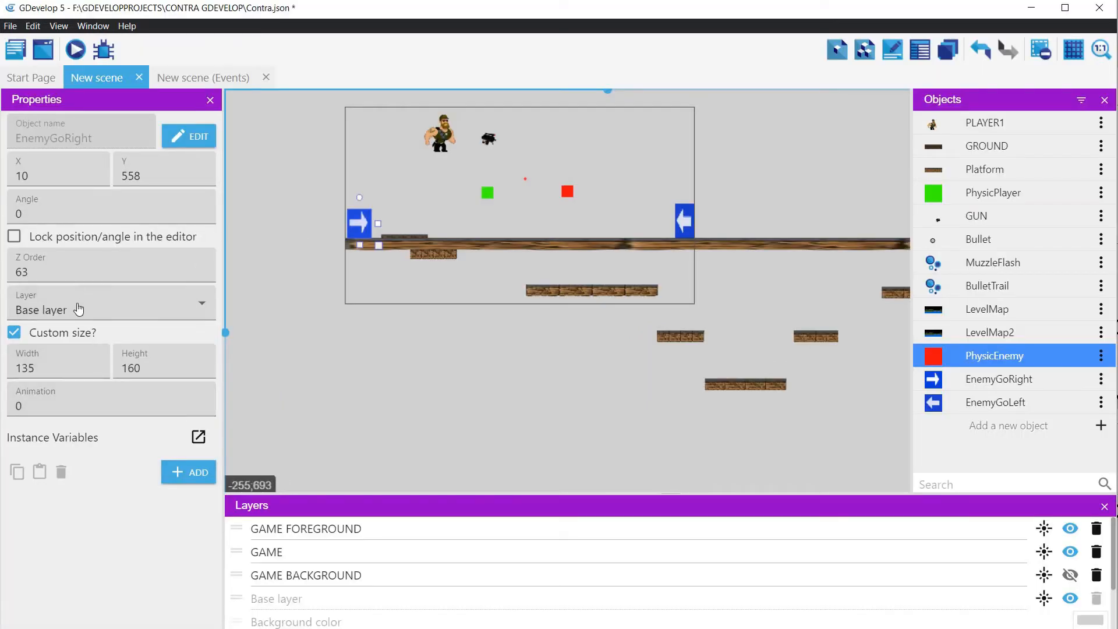
Step: Move the EnemyGoRight and EnemyGoLeft marker instances to the GAME layer
{"action": "left_click", "coordinate": [88, 306]}
{"action": "left_click", "coordinate": [71, 361]}
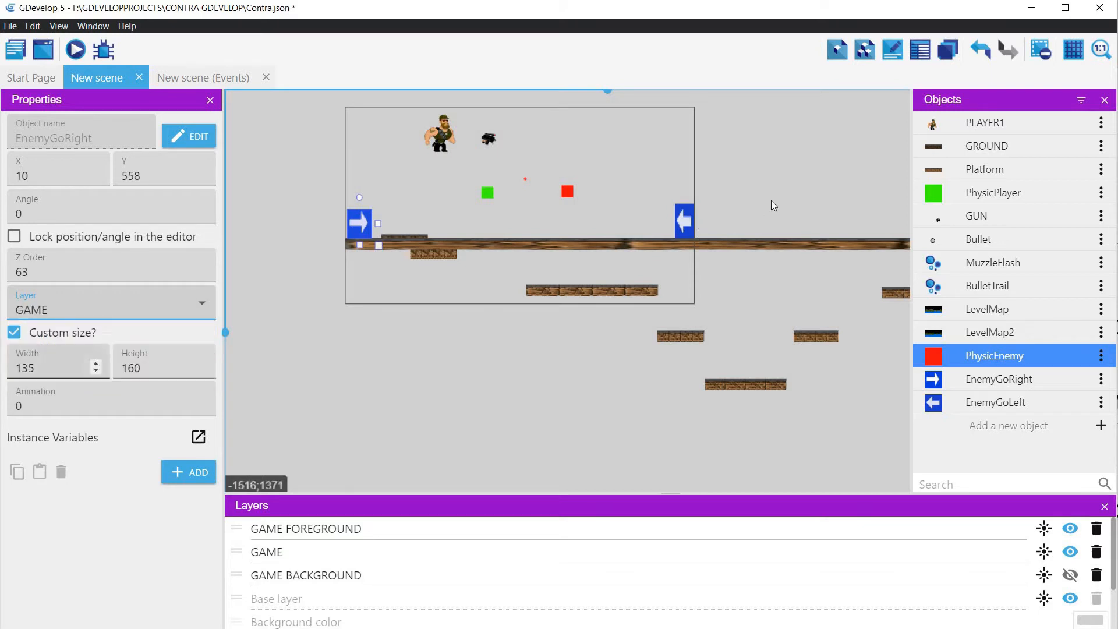
{"action": "left_click", "coordinate": [684, 222]}
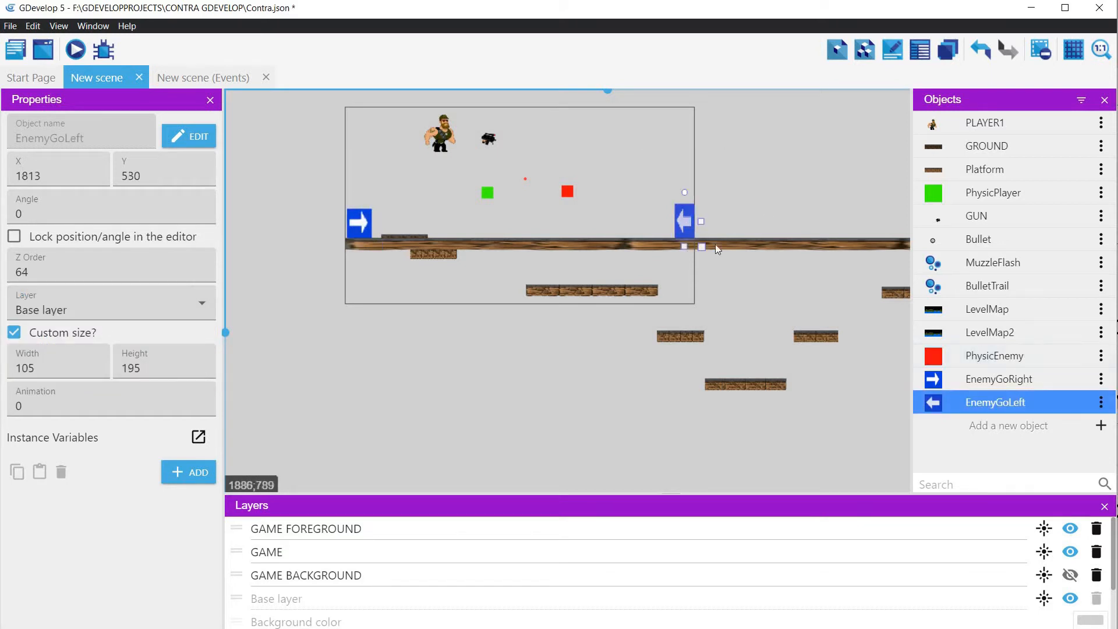
{"action": "left_click", "coordinate": [79, 313]}
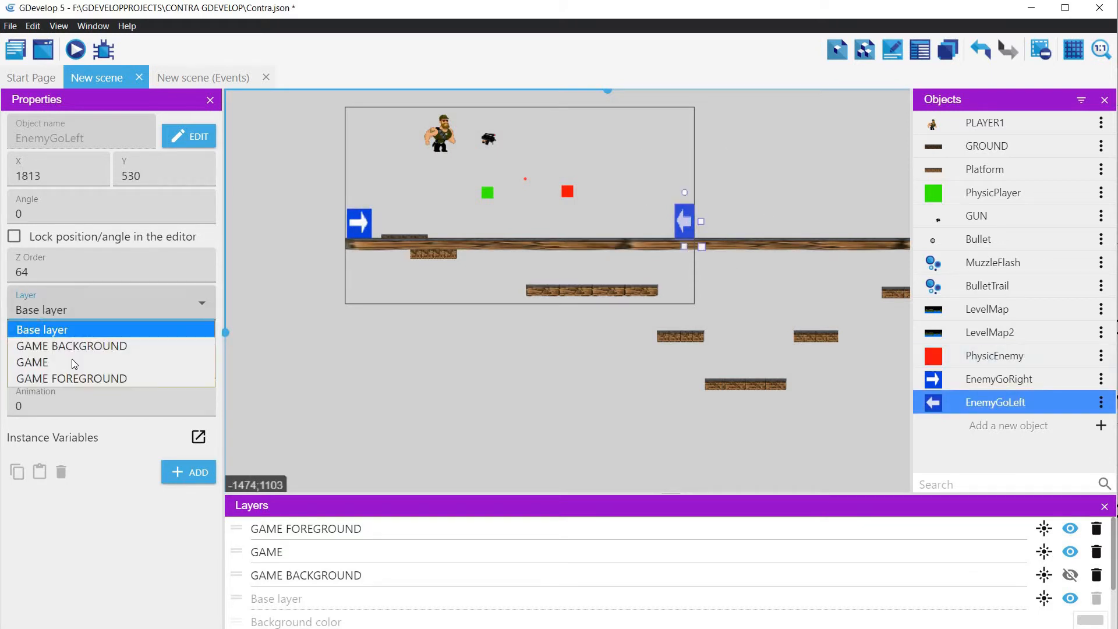
{"action": "left_click", "coordinate": [70, 362]}
Step: Check PhysicEnemy's layer, preview its movement at the EnemyGoRight marker, and return to the ENEMY events
{"action": "left_click", "coordinate": [567, 191]}
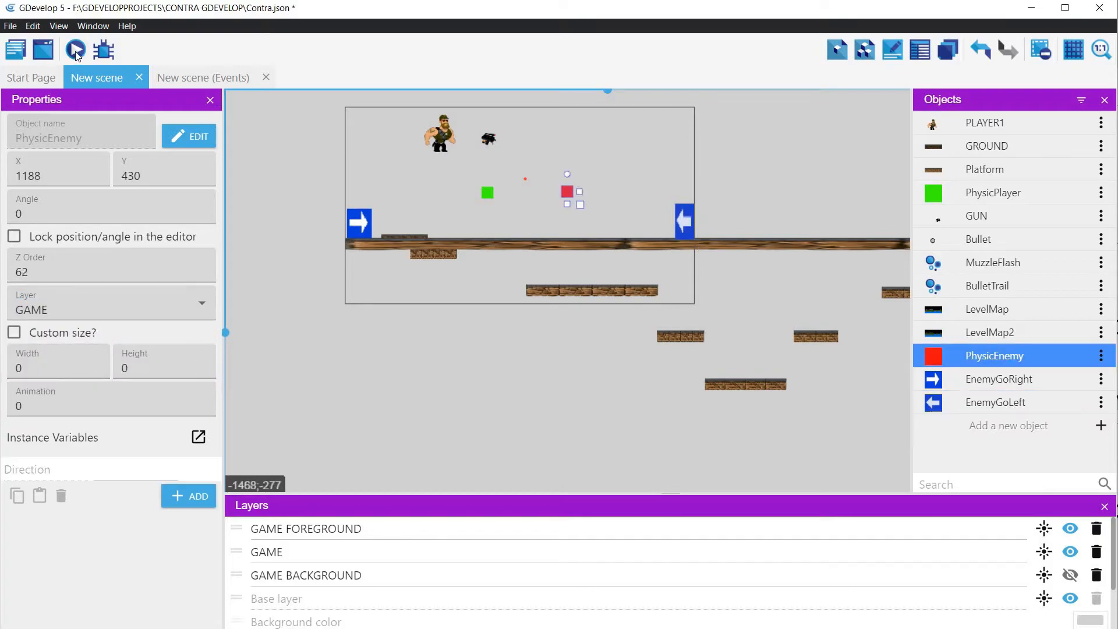
{"action": "left_click", "coordinate": [75, 51]}
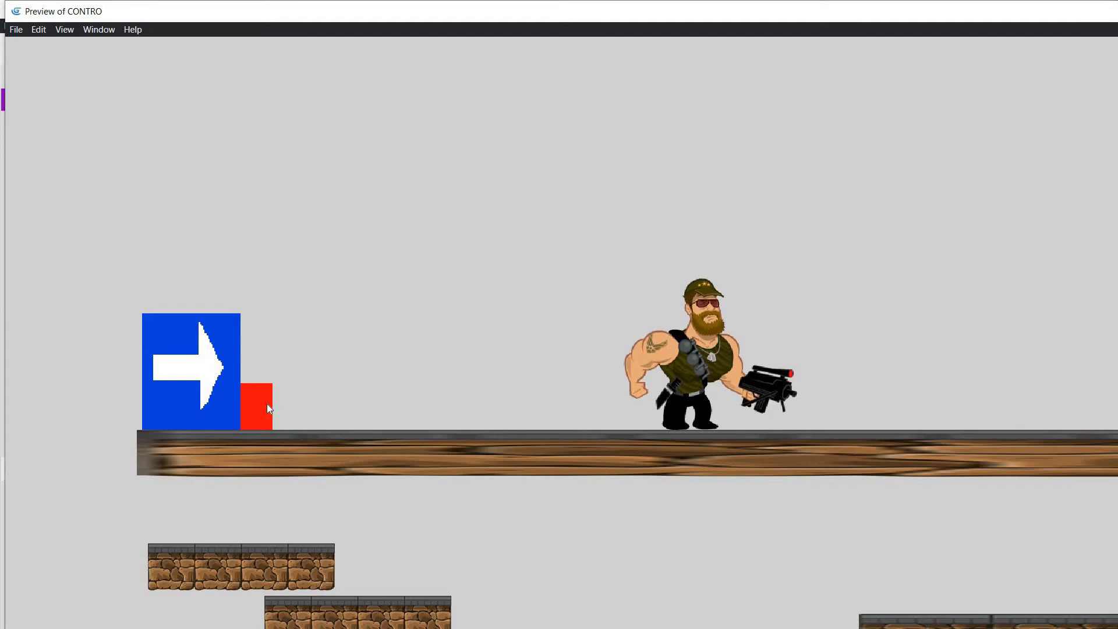
{"action": "left_click", "coordinate": [195, 75]}
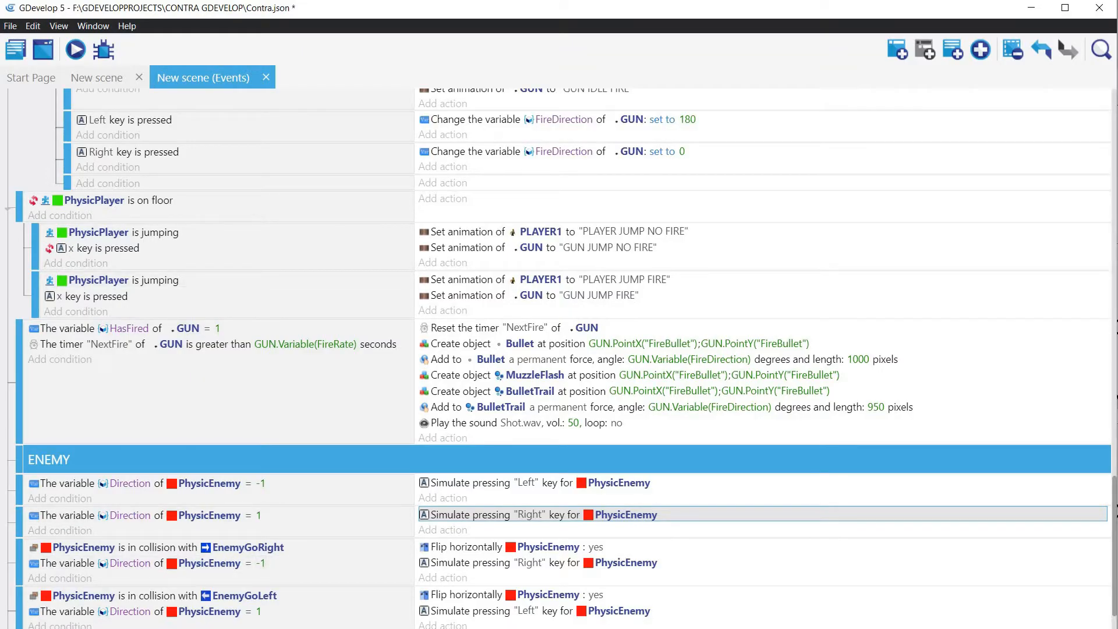
{"action": "scroll", "coordinate": [757, 513], "scroll_direction": "down", "scroll_amount": 1}
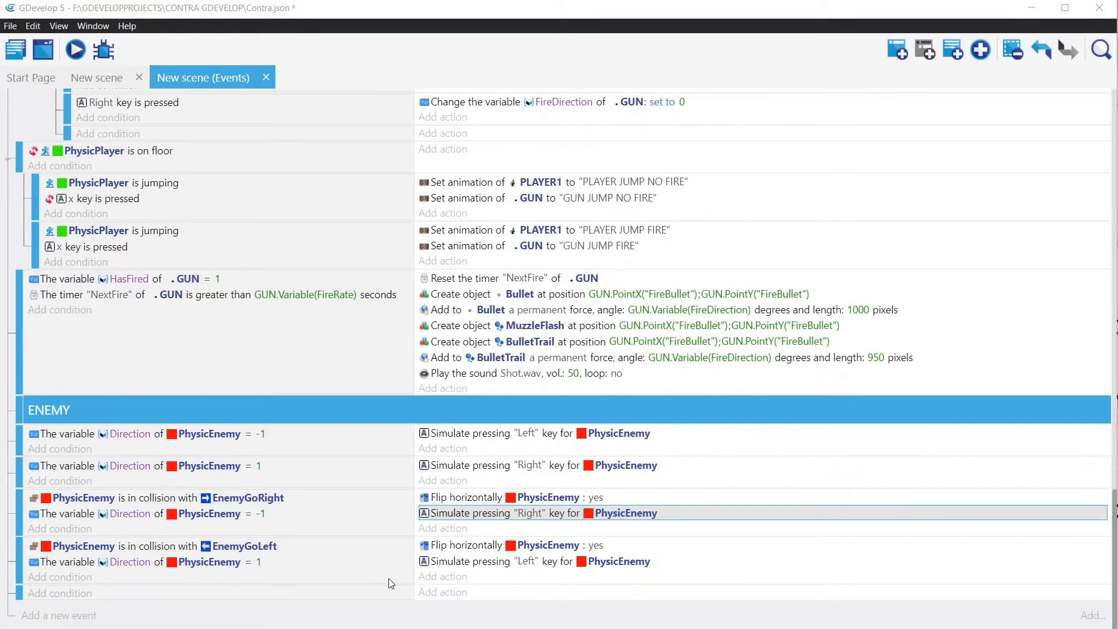
Step: Delete the simulated "Right" and "Left" key press actions from the EnemyGoRight and EnemyGoLeft collision events
{"action": "right_click", "coordinate": [478, 512]}
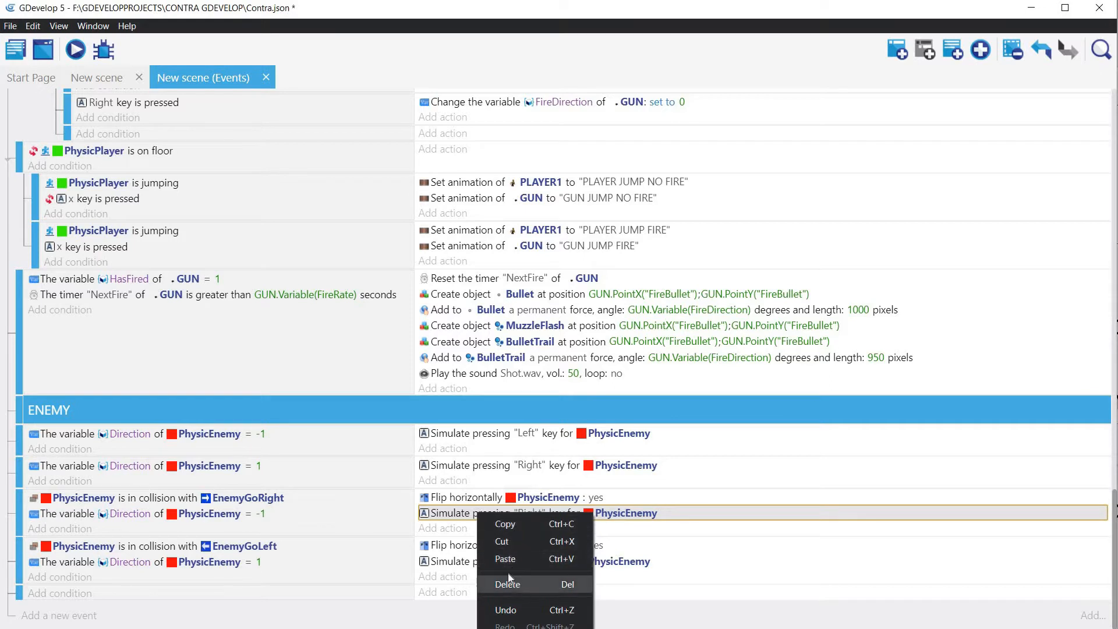
{"action": "left_click", "coordinate": [508, 583]}
{"action": "left_click", "coordinate": [475, 562]}
{"action": "right_click", "coordinate": [474, 562]}
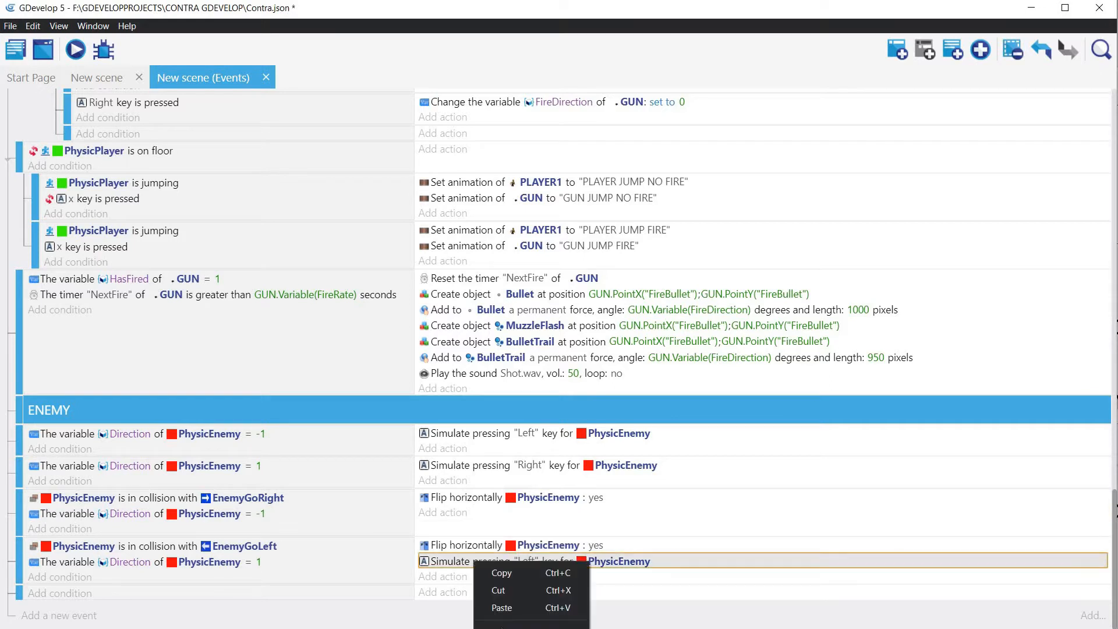
{"action": "left_click", "coordinate": [508, 625]}
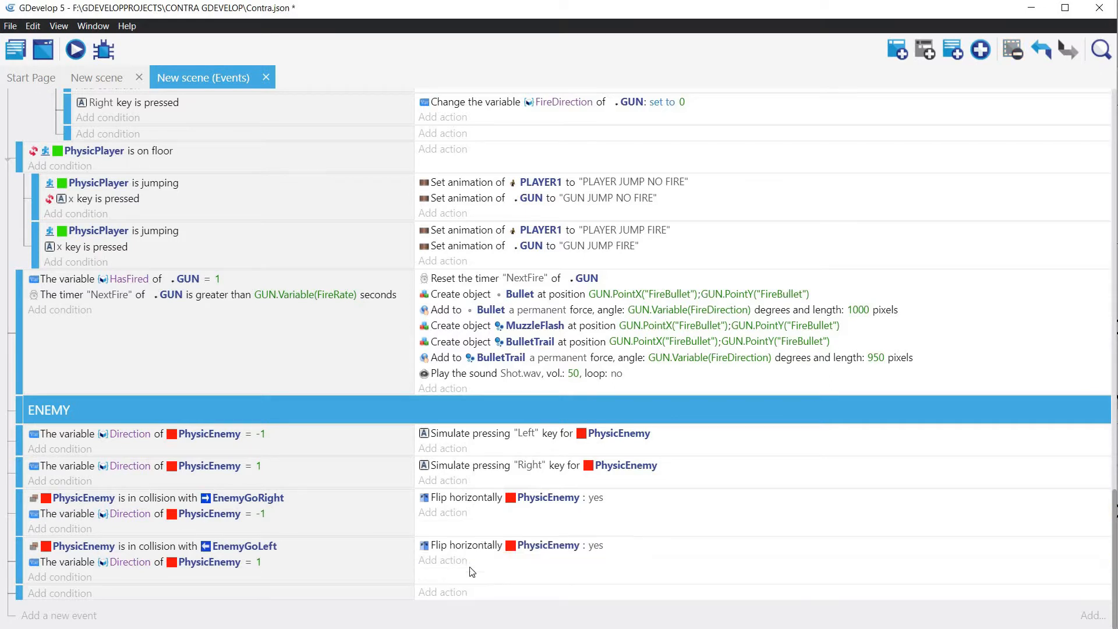
Step: Add an action to the EnemyGoRight collision event that modifies PhysicEnemy's Direction variable with value 1, without choosing an operator
{"action": "left_click", "coordinate": [456, 513]}
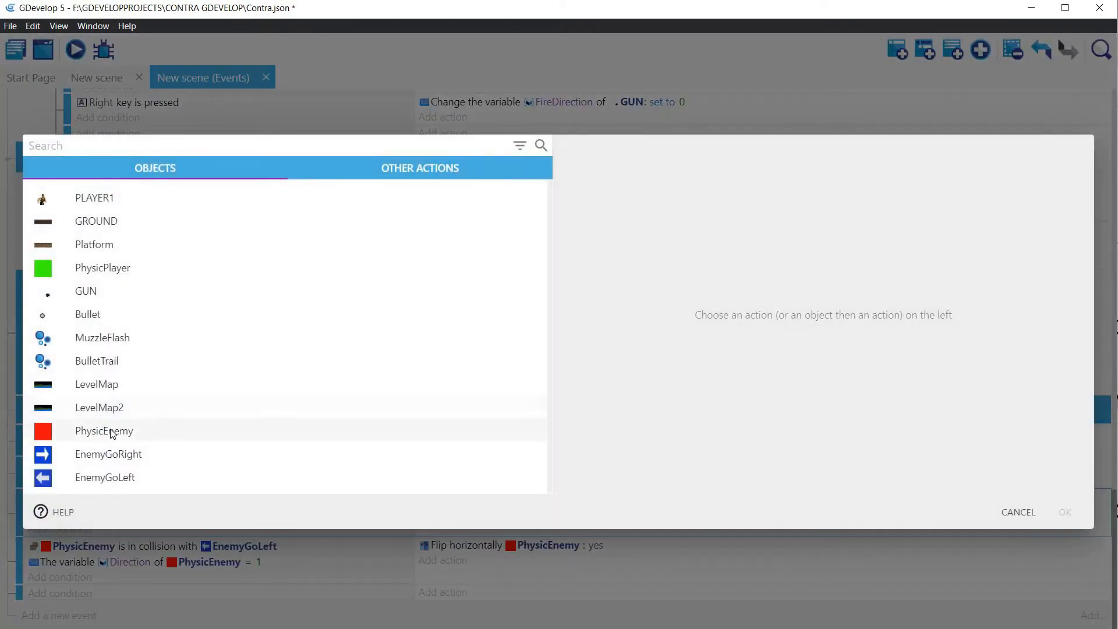
{"action": "left_click", "coordinate": [105, 431]}
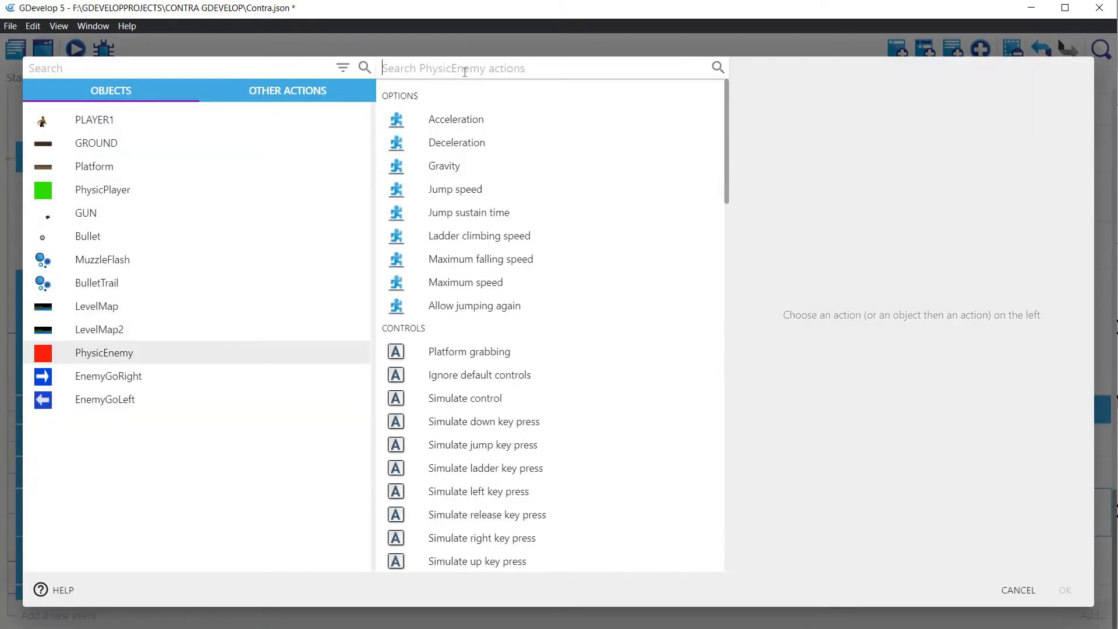
{"action": "left_click", "coordinate": [466, 71]}
{"action": "type", "text": "Varia"}
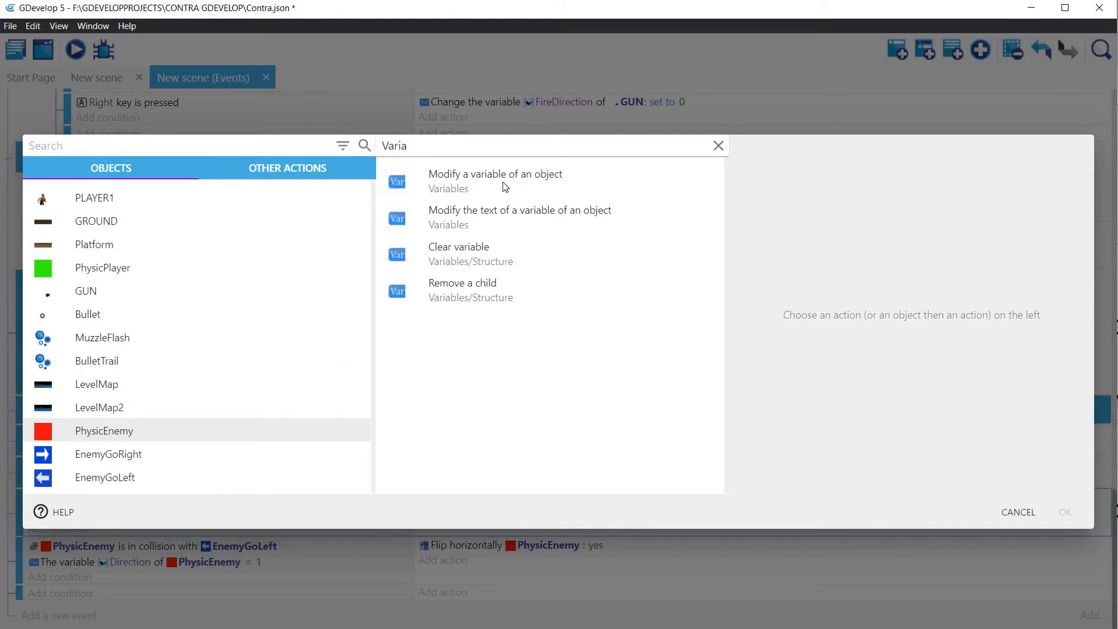
{"action": "left_click", "coordinate": [505, 185]}
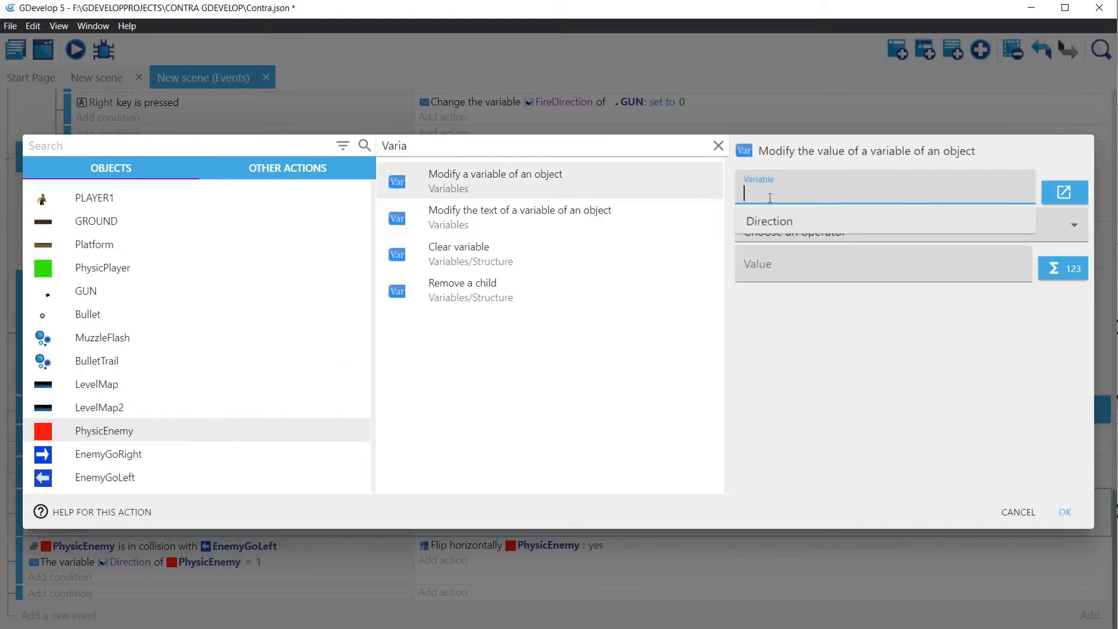
{"action": "left_click", "coordinate": [771, 224]}
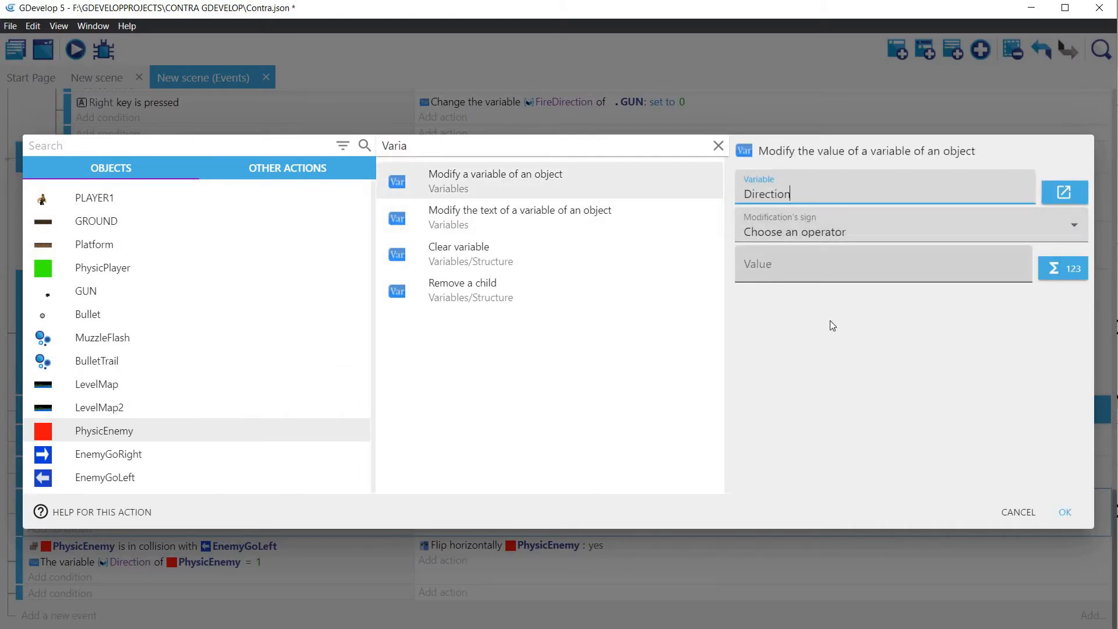
{"action": "left_click", "coordinate": [832, 269]}
{"action": "type", "text": "1"}
{"action": "left_click", "coordinate": [1064, 513]}
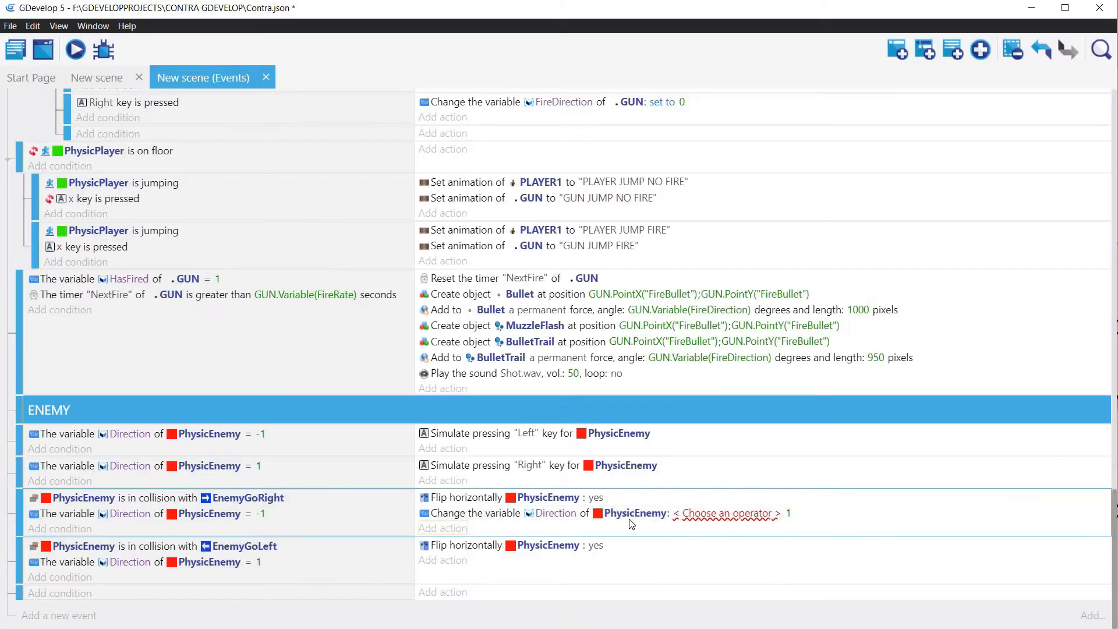
Step: Copy the Direction variable action from the EnemyGoRight collision event into the EnemyGoLeft collision event
{"action": "right_click", "coordinate": [471, 516]}
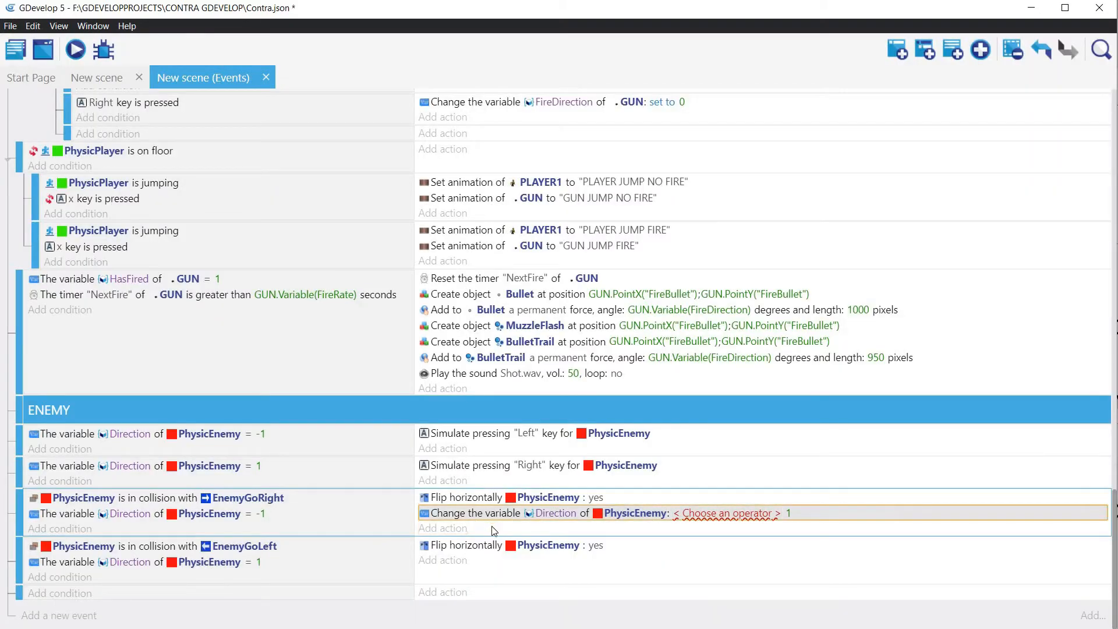
{"action": "left_click", "coordinate": [492, 526]}
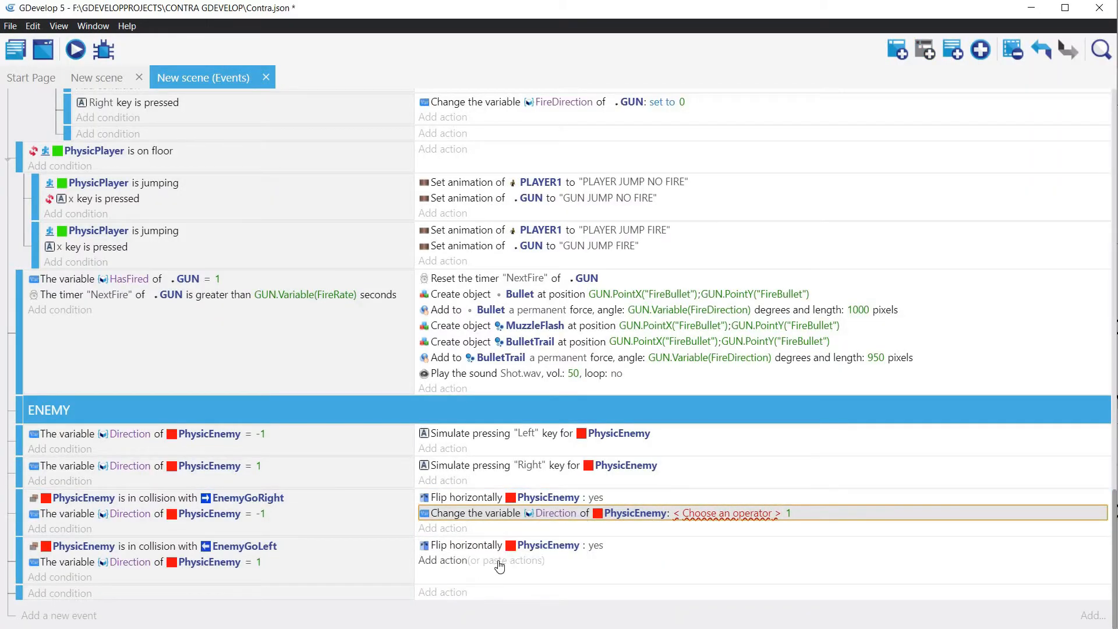
{"action": "right_click", "coordinate": [452, 561]}
{"action": "left_click", "coordinate": [491, 563]}
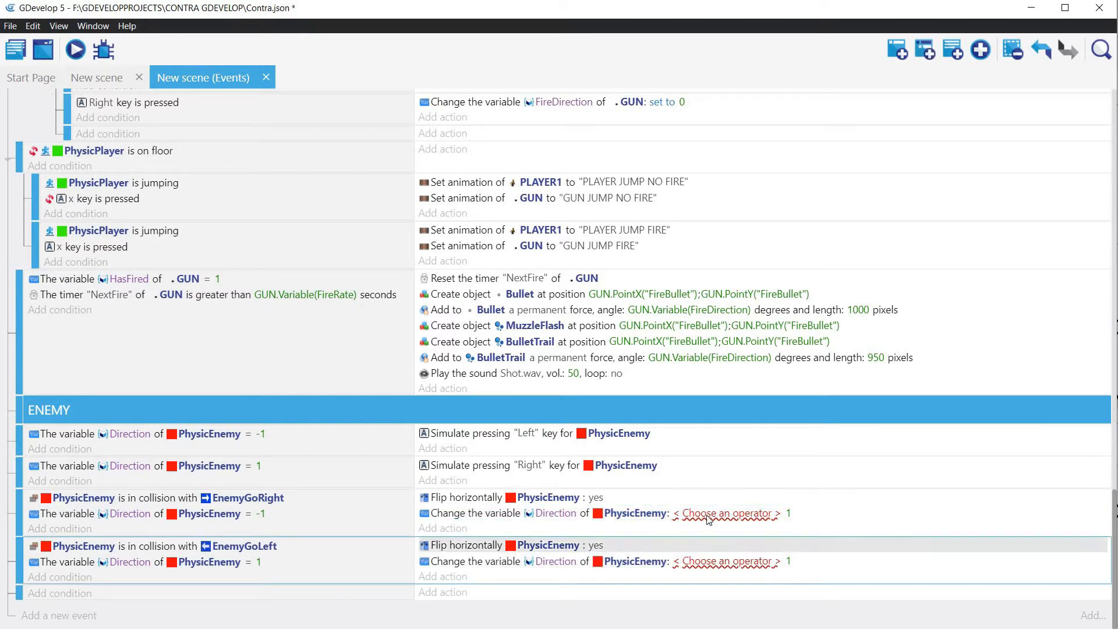
Step: Set the operator of the Direction action in the EnemyGoRight collision event to "= (set to)"
{"action": "left_click", "coordinate": [721, 514]}
{"action": "left_click", "coordinate": [708, 562]}
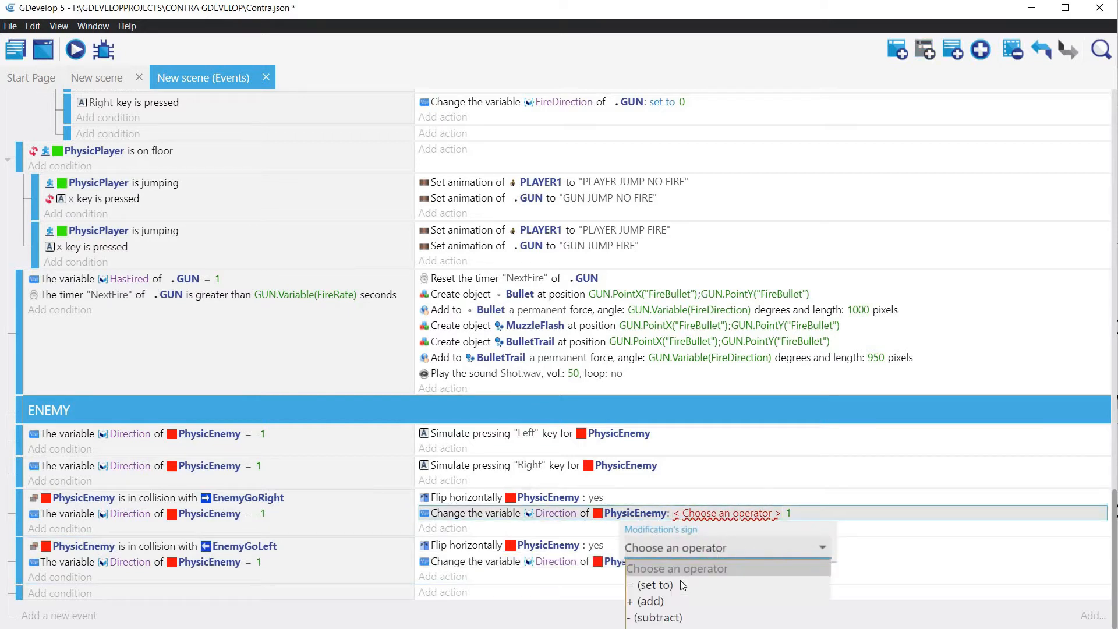
{"action": "left_click", "coordinate": [721, 580]}
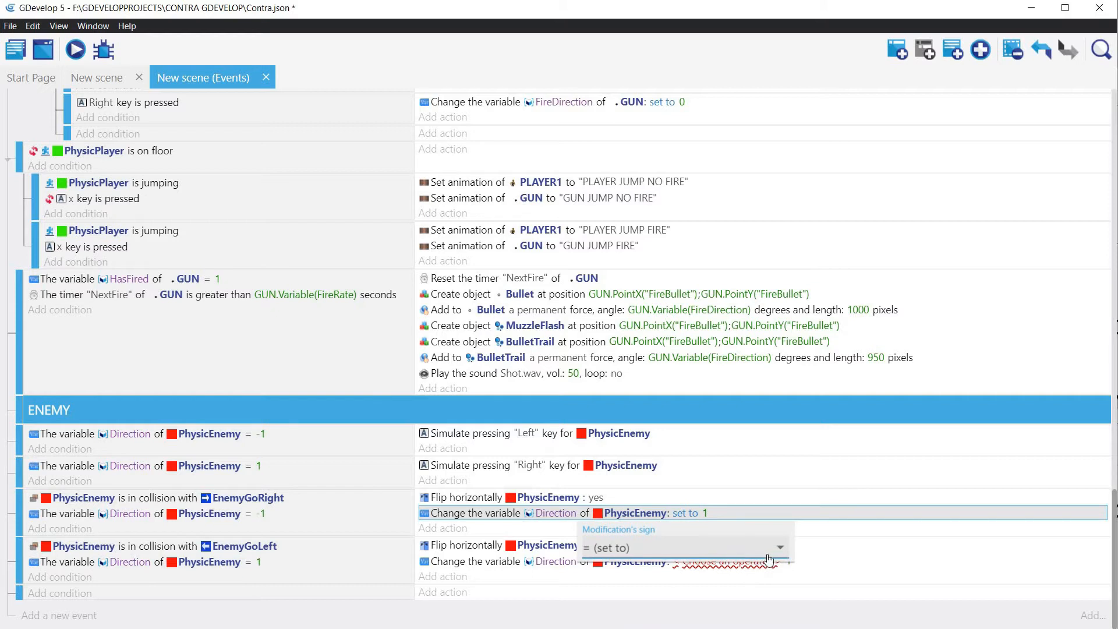
{"action": "left_click", "coordinate": [681, 550]}
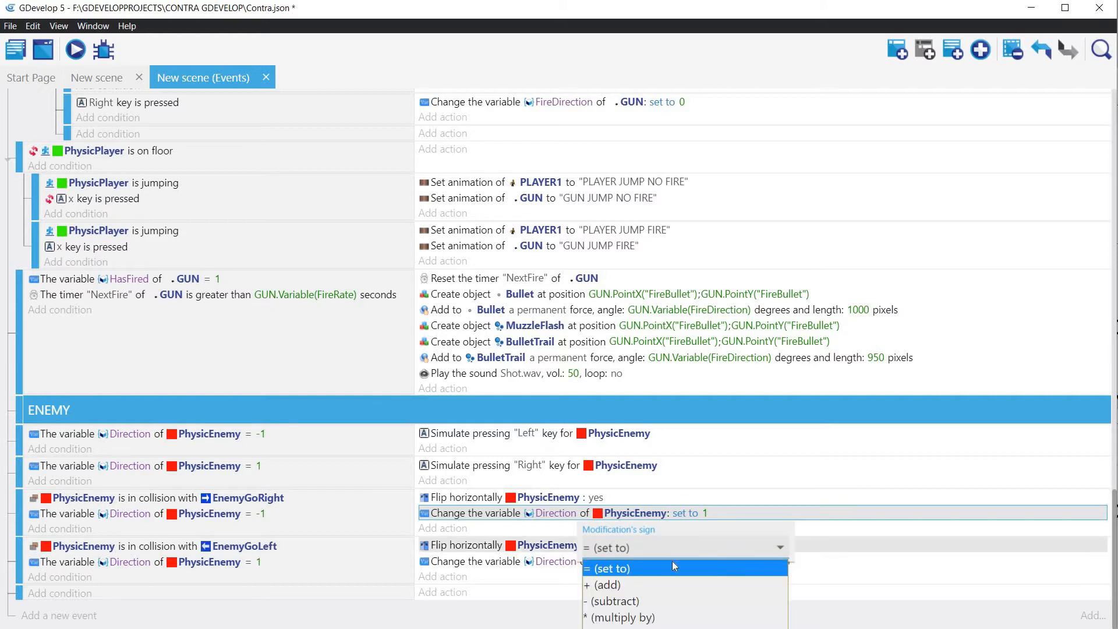
{"action": "left_click", "coordinate": [632, 568]}
{"action": "left_click", "coordinate": [781, 579]}
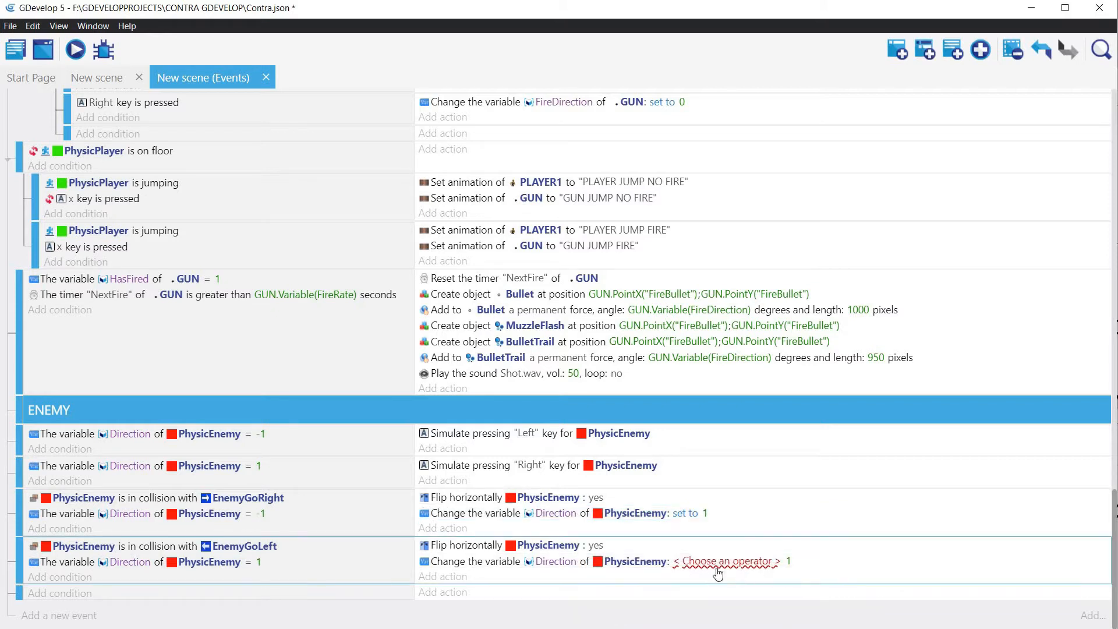
Step: Make the Direction action in the EnemyGoLeft collision event use "= (set to)" with a value of -1
{"action": "left_click", "coordinate": [725, 560]}
{"action": "left_click", "coordinate": [684, 604]}
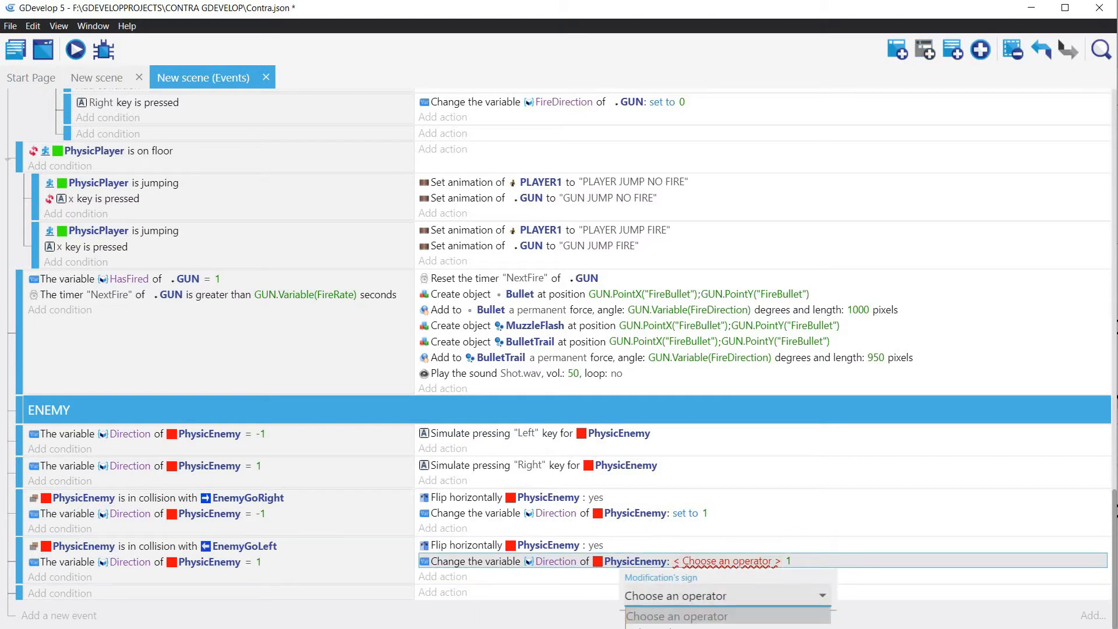
{"action": "left_click", "coordinate": [683, 625]}
{"action": "left_click", "coordinate": [707, 563]}
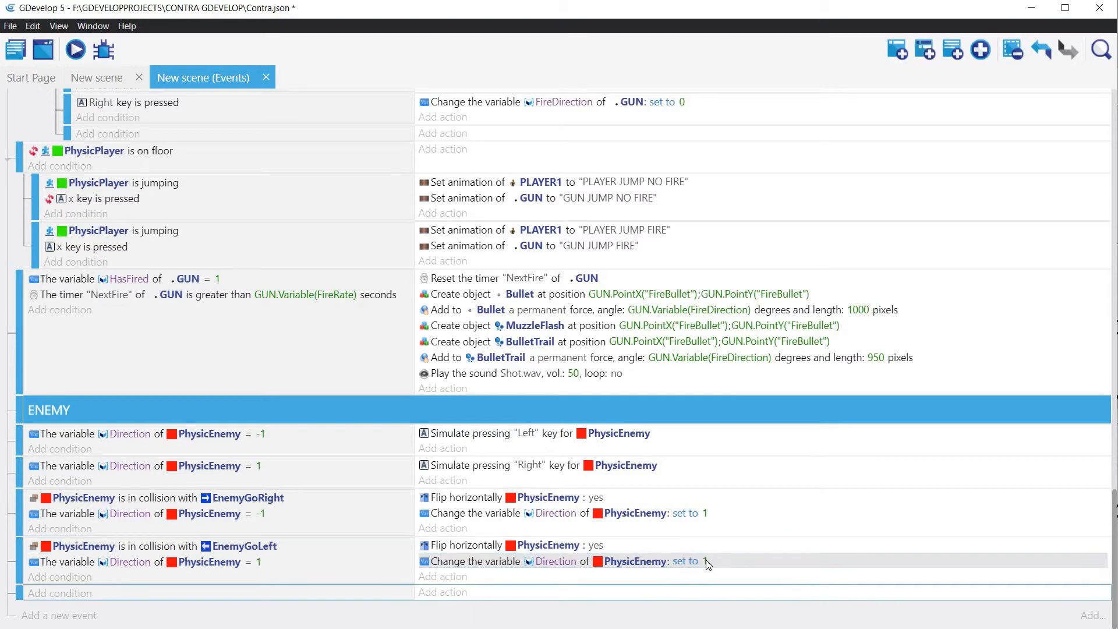
{"action": "left_click", "coordinate": [706, 562]}
{"action": "double_click", "coordinate": [684, 561]}
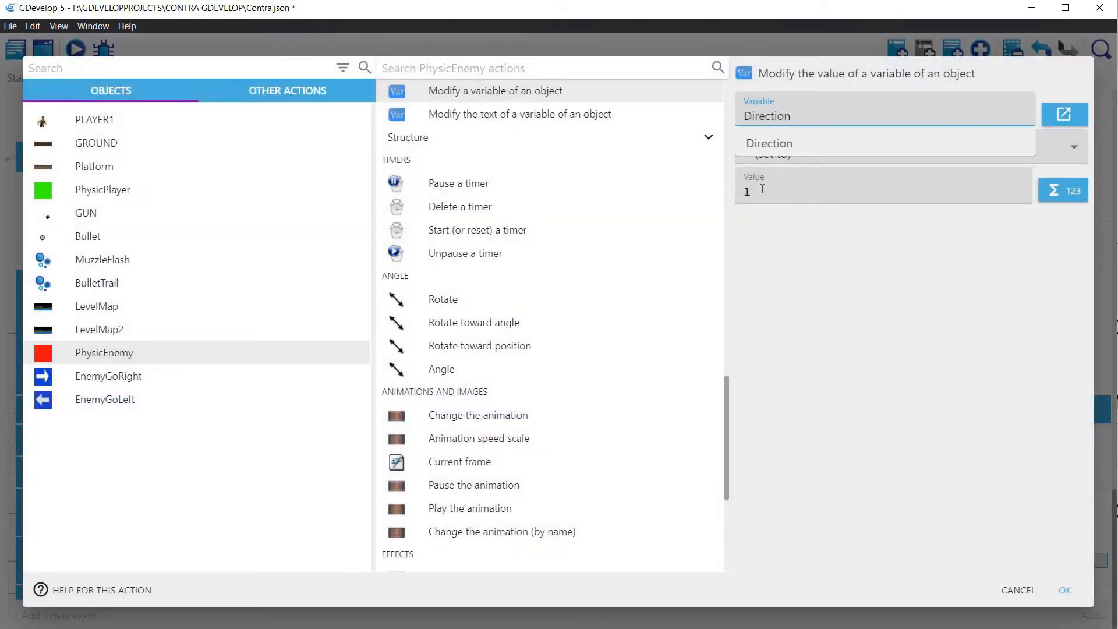
{"action": "left_click", "coordinate": [762, 188]}
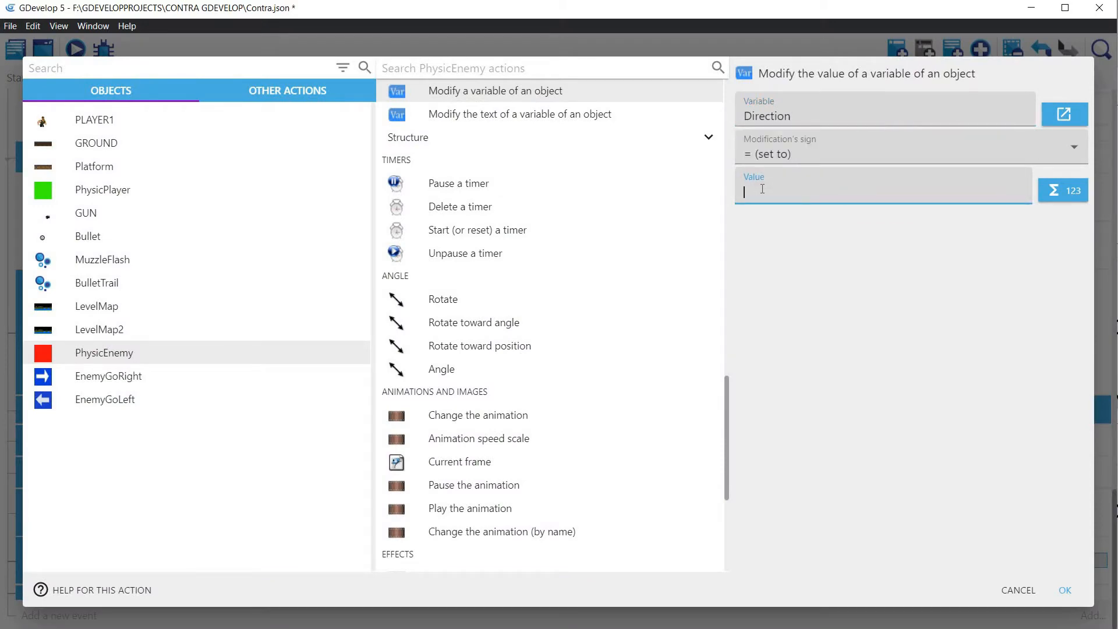
{"action": "type", "text": "-1"}
{"action": "left_click", "coordinate": [1064, 590]}
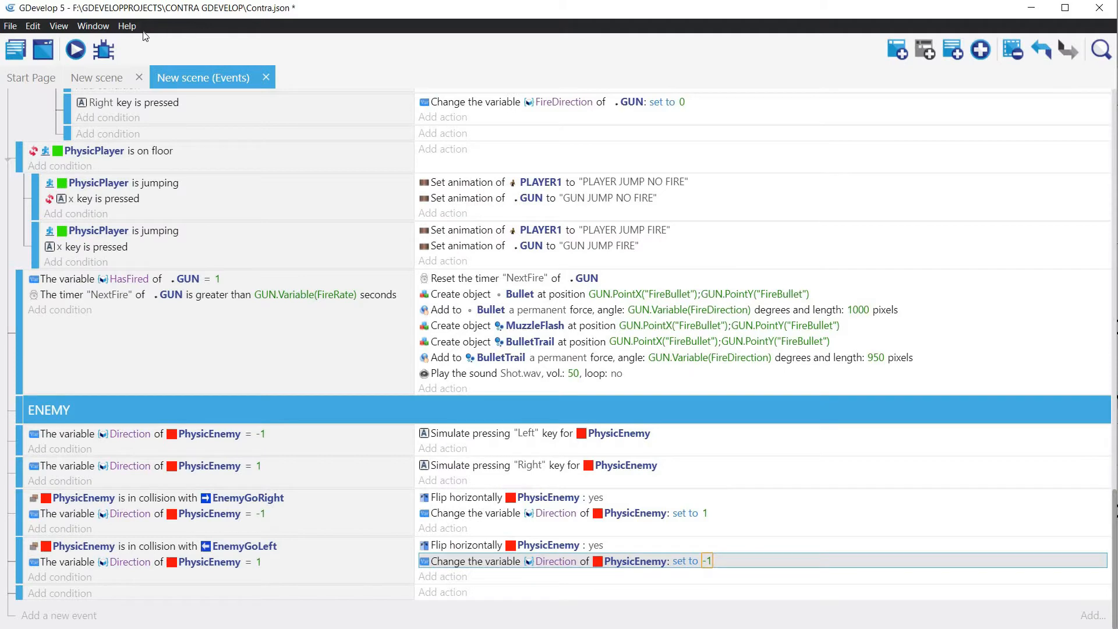
Step: Preview the scene from the scene editor to check PhysicEnemy's patrol between the two markers, and close the preview
{"action": "left_click", "coordinate": [96, 78]}
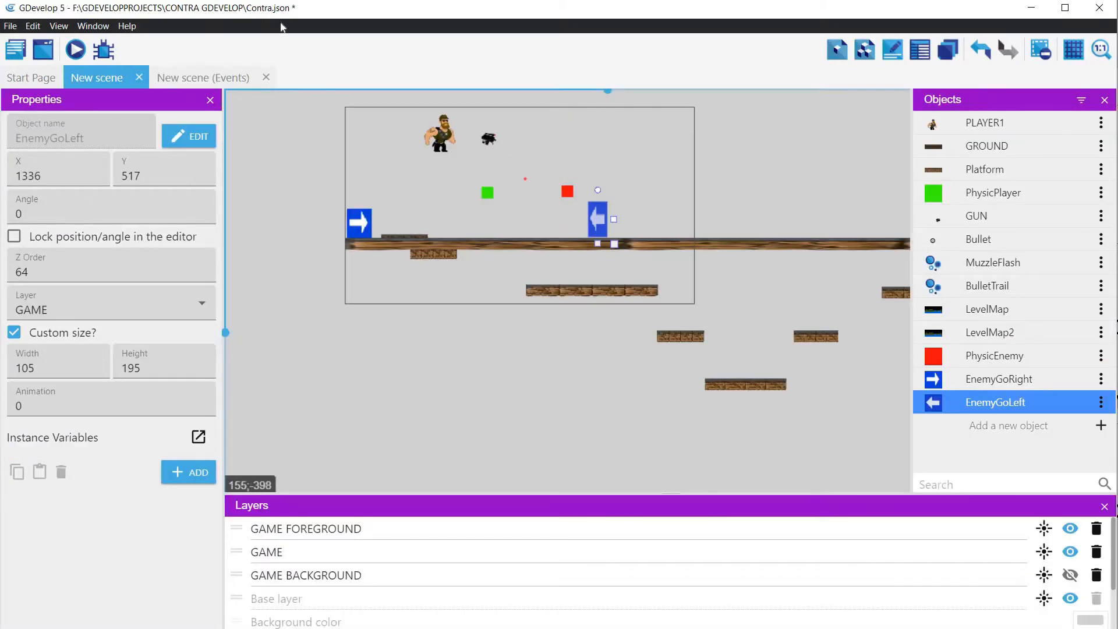
{"action": "left_click", "coordinate": [75, 49]}
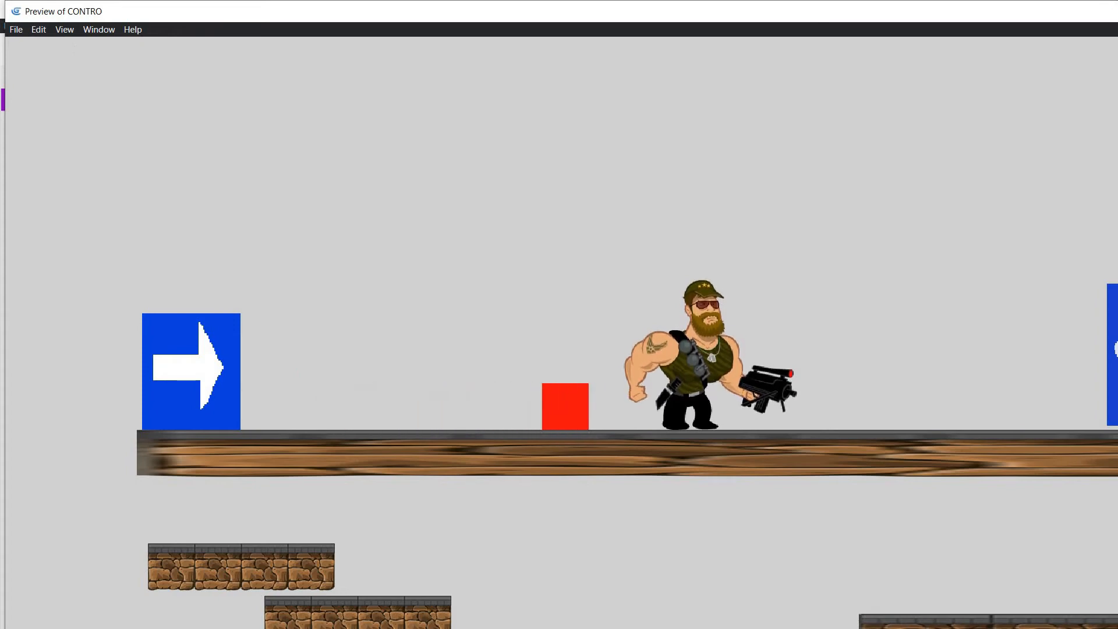
{"action": "key", "text": "alt+F4"}
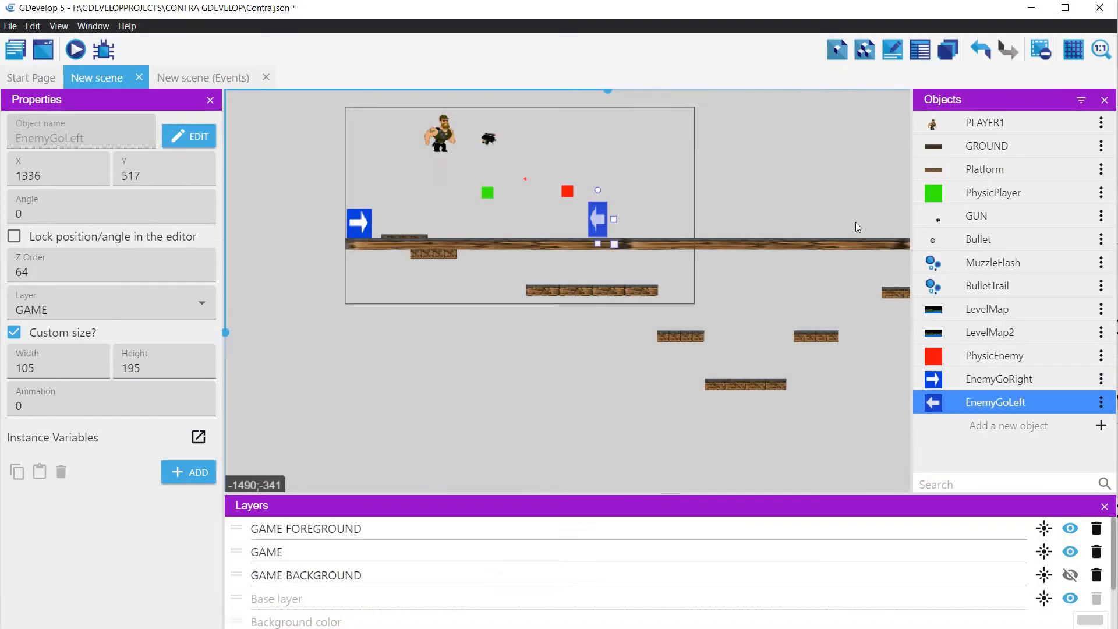
Step: Open PhysicEnemy's PlatformerObject behavior and set its acceleration to 750
{"action": "left_click", "coordinate": [563, 192]}
{"action": "double_click", "coordinate": [563, 192]}
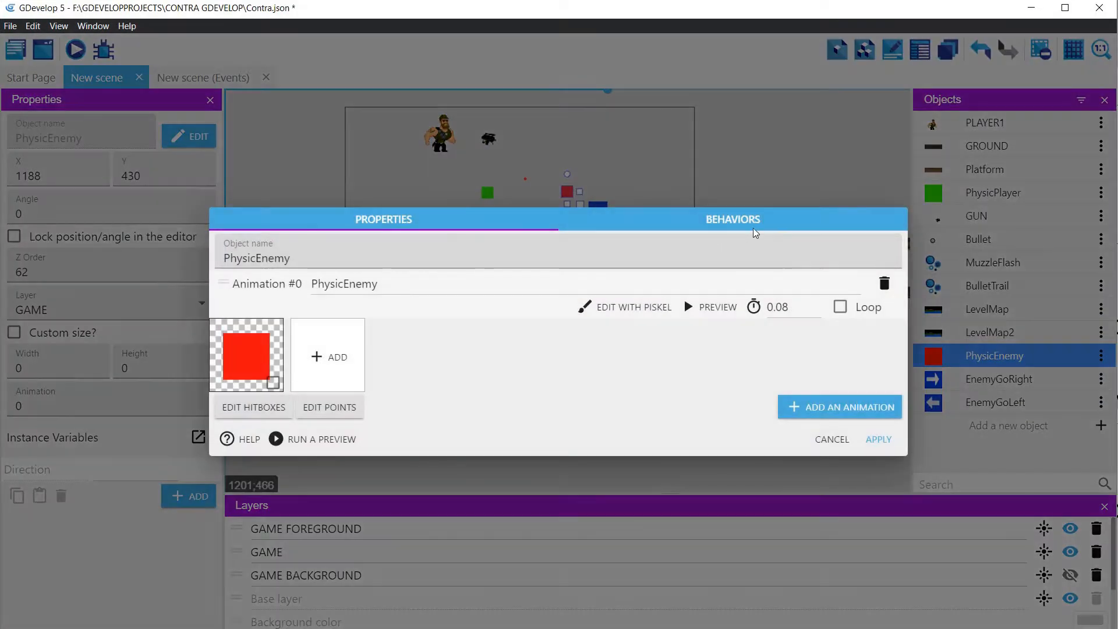
{"action": "left_click", "coordinate": [751, 220]}
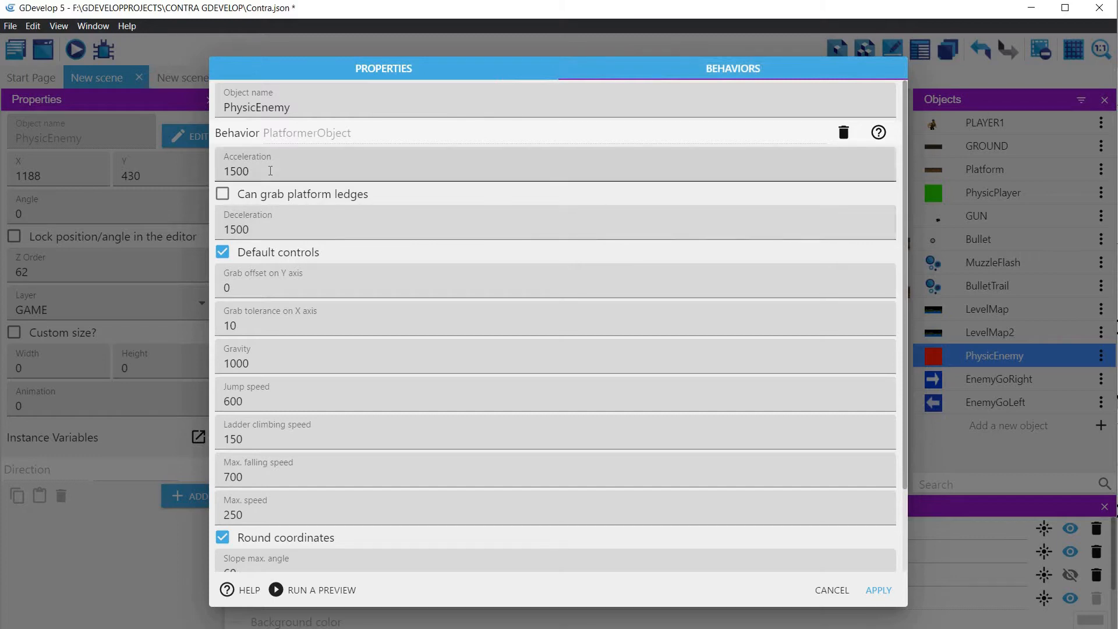
{"action": "left_click", "coordinate": [270, 170]}
{"action": "key", "text": "ctrl+a"}
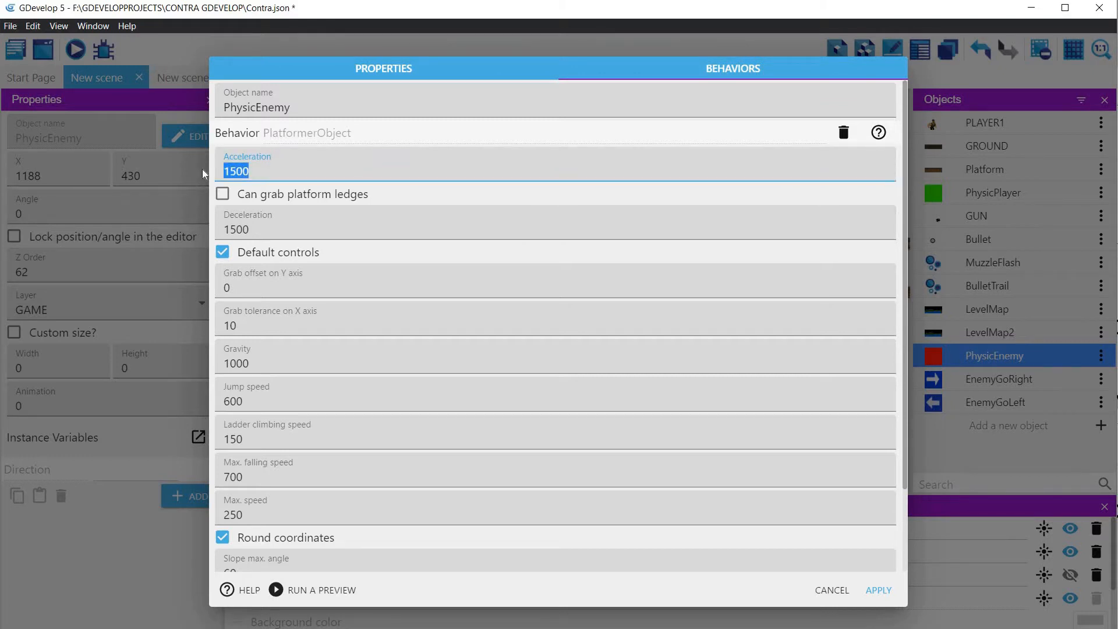
{"action": "type", "text": "750"}
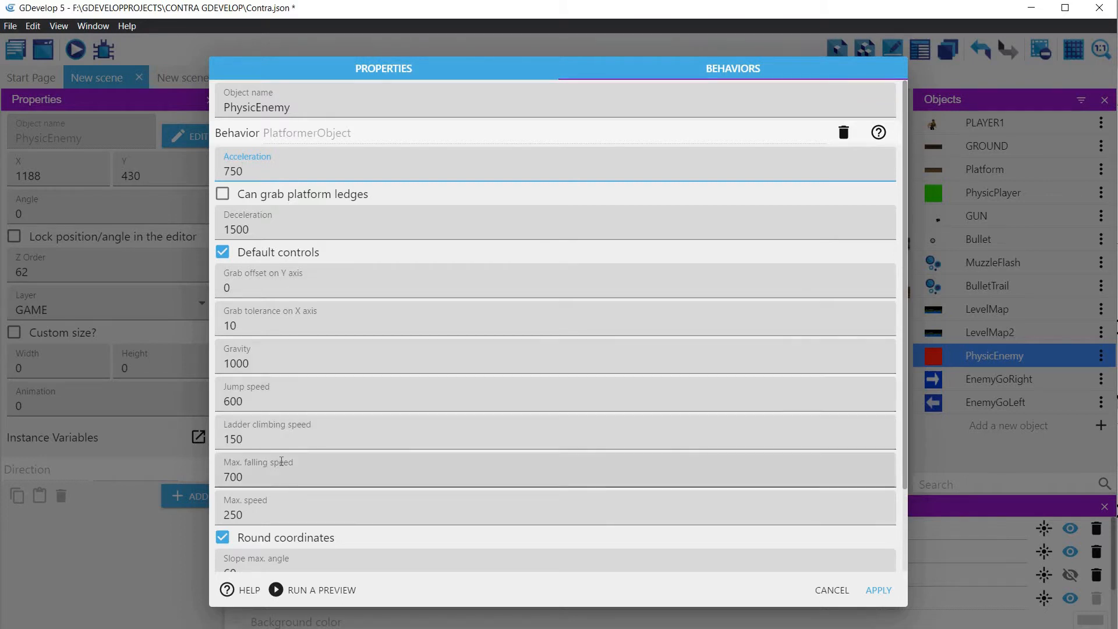
Step: Set PhysicEnemy's max. speed to 150 and deceleration to 750, apply the changes, and preview its patrol in the scene
{"action": "left_click", "coordinate": [268, 517]}
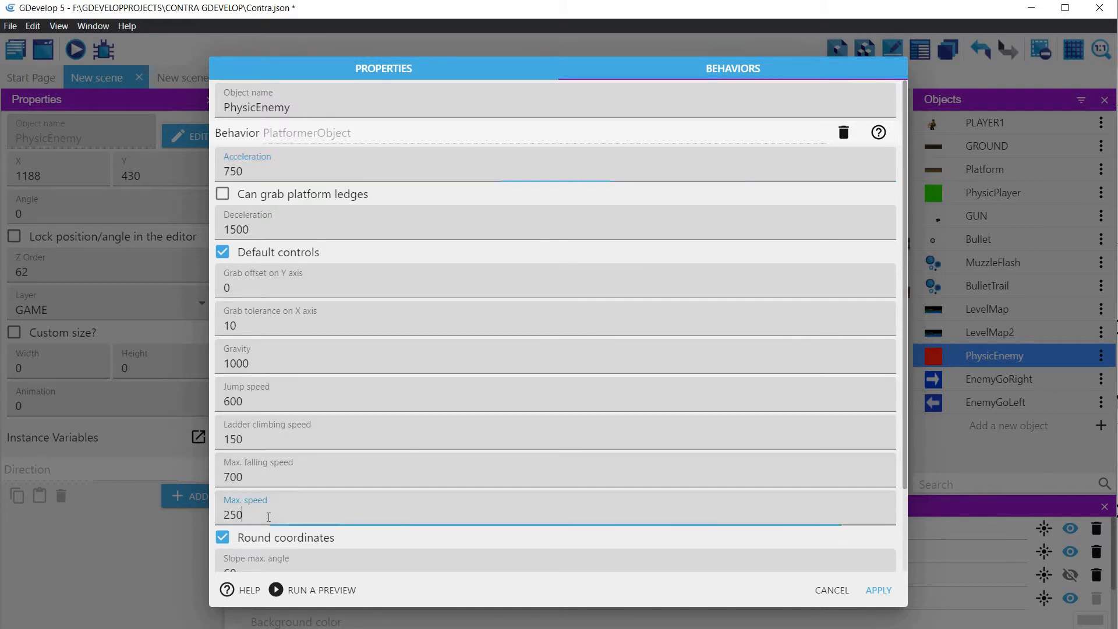
{"action": "key", "text": "ctrl+a"}
{"action": "type", "text": "150"}
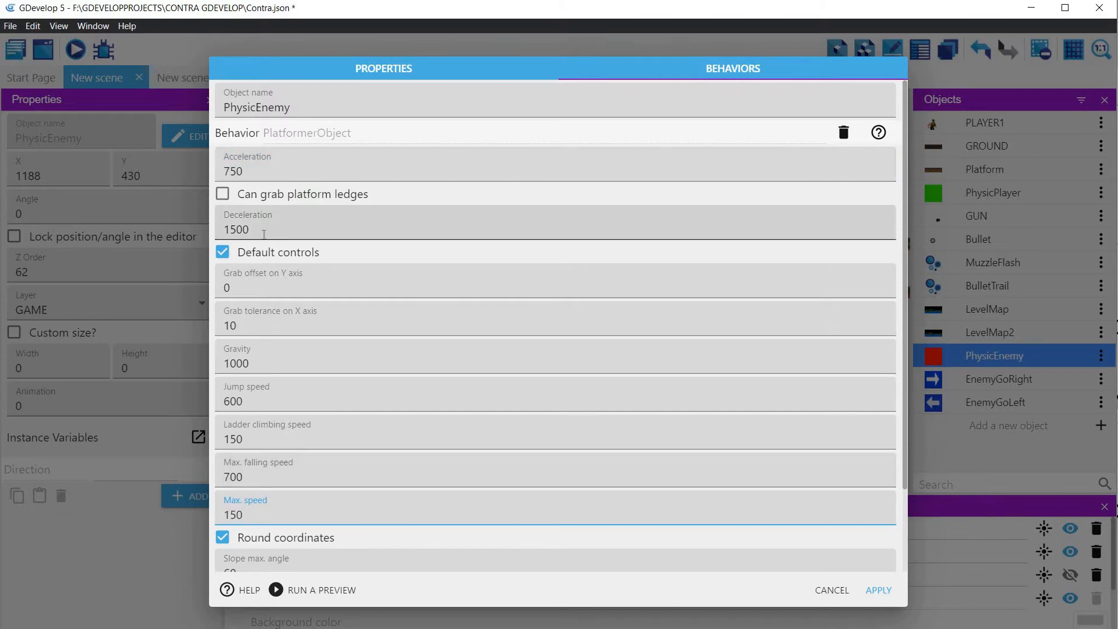
{"action": "left_click_drag", "start_coordinate": [263, 234], "coordinate": [205, 239]}
{"action": "type", "text": "750"}
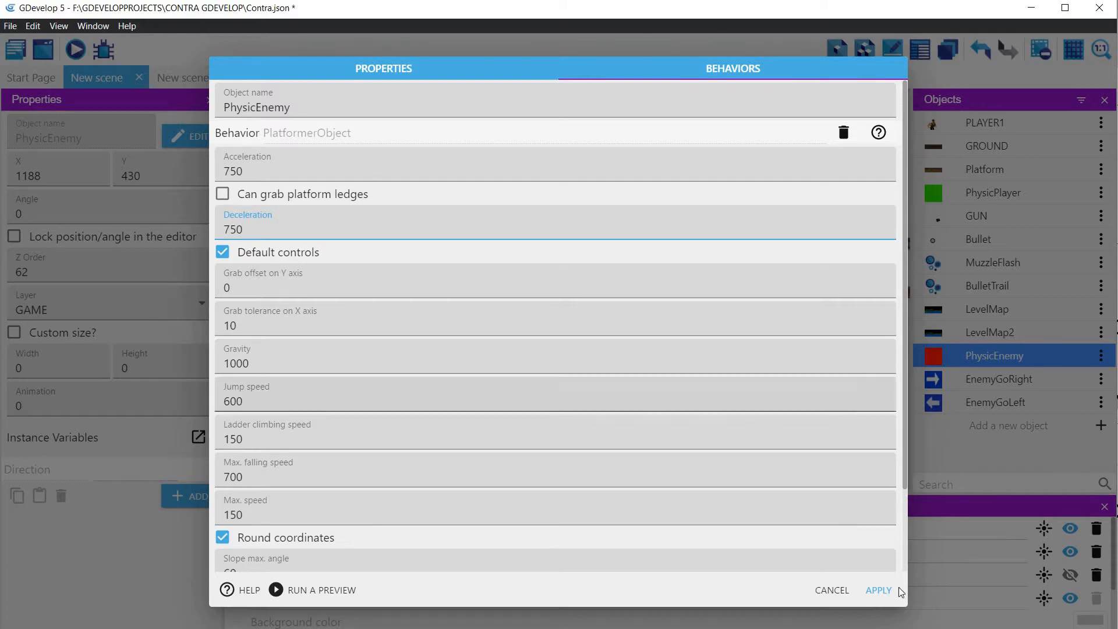
{"action": "left_click", "coordinate": [878, 590]}
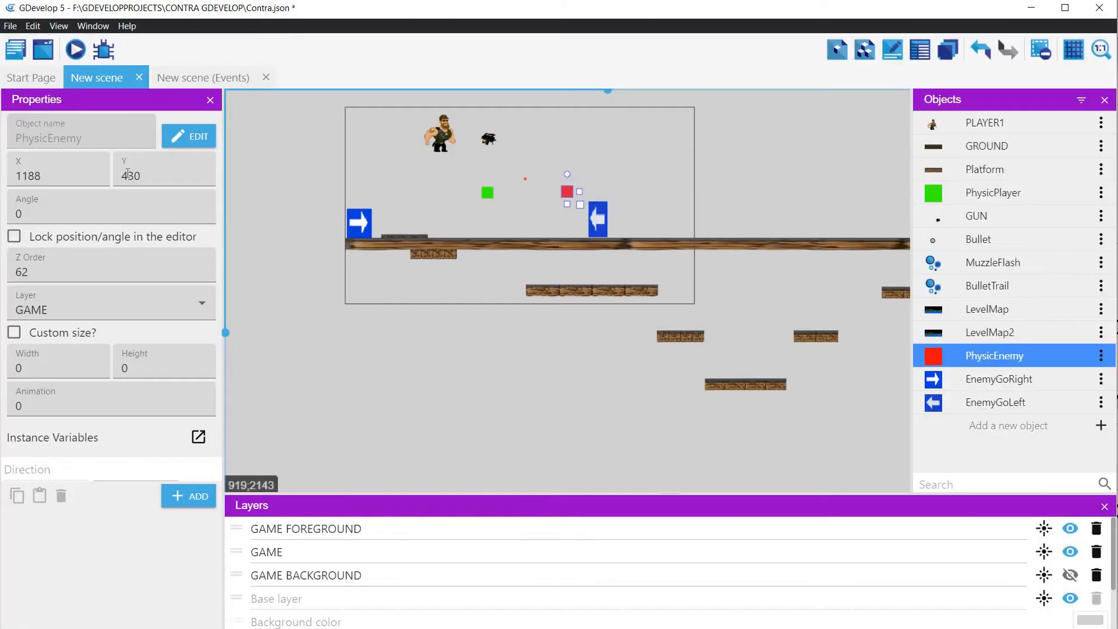
{"action": "left_click", "coordinate": [75, 50]}
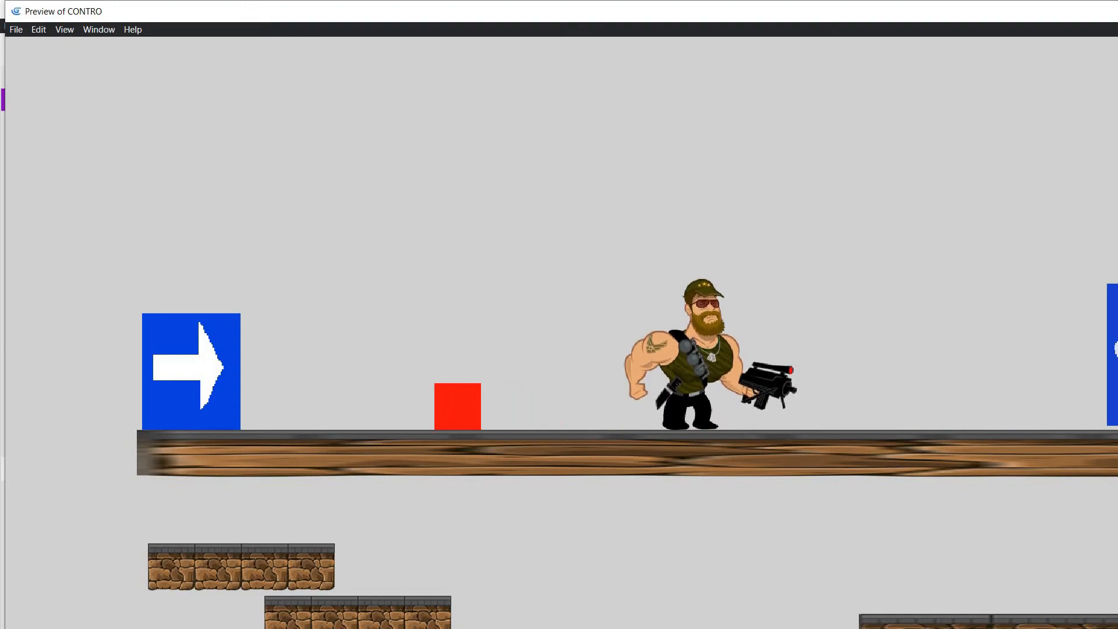
{"action": "key", "text": "alt+F4"}
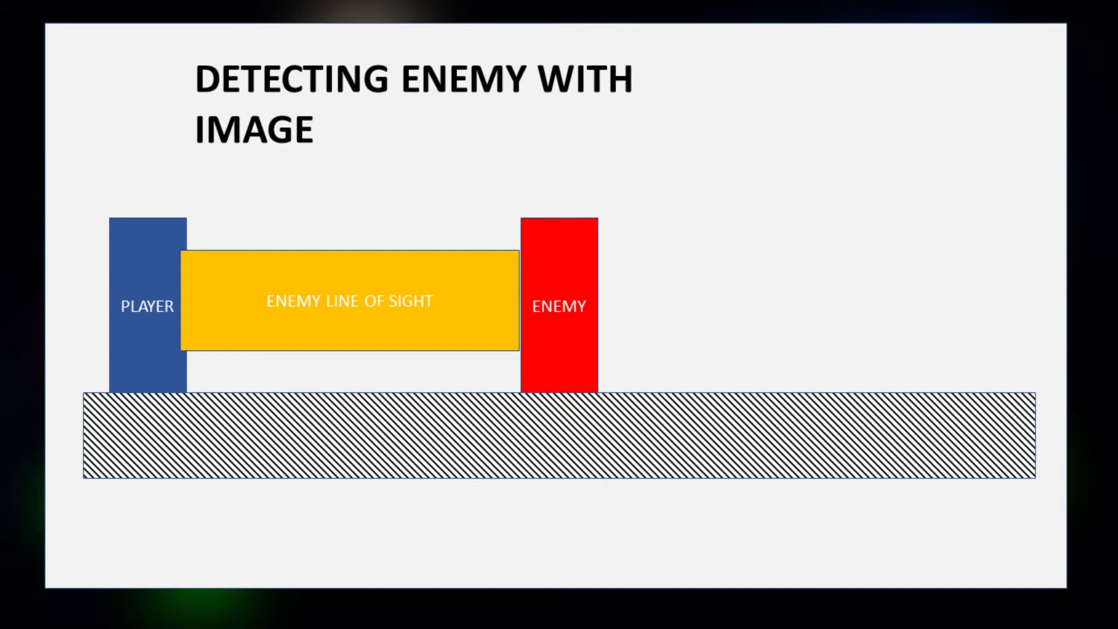
{"action": "key", "text": "Right"}
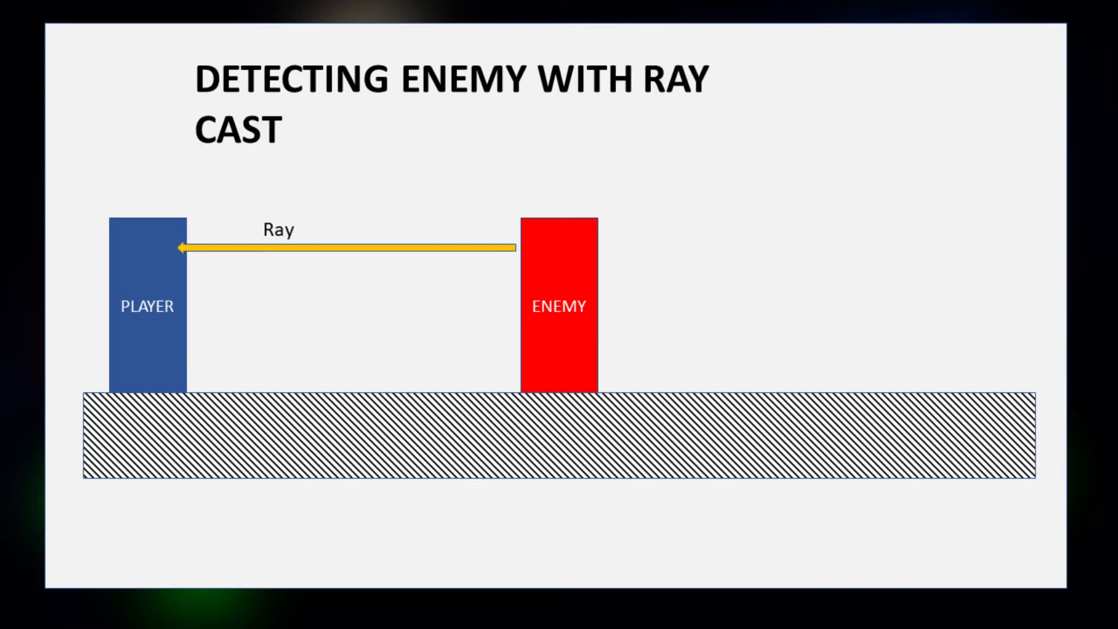
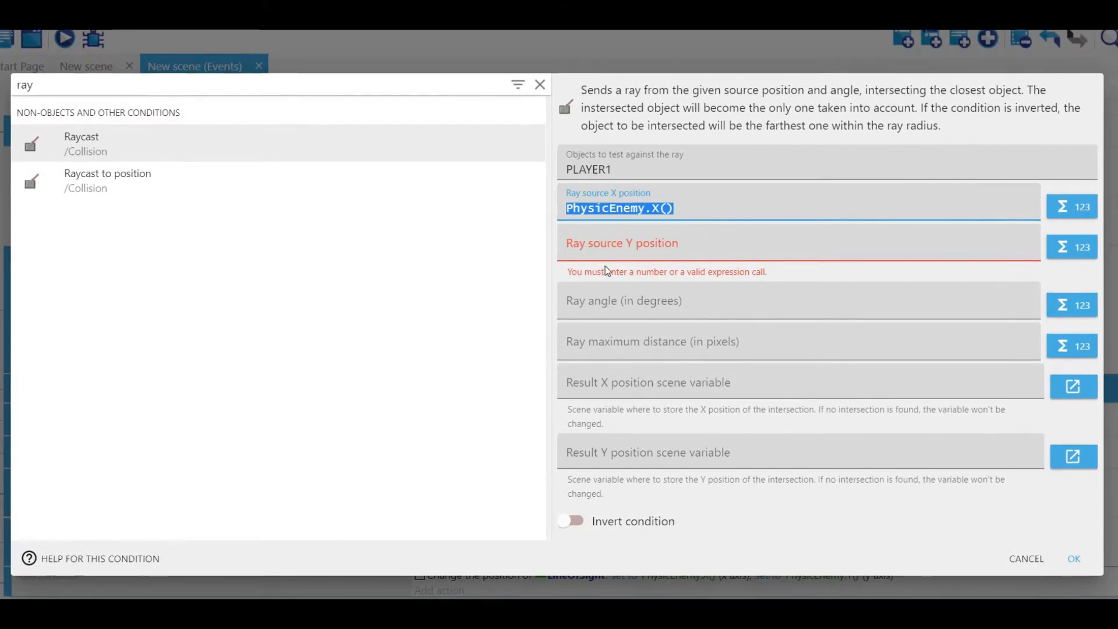
Step: Set the Raycast condition's ray source Y position to PhysicEnemy.Y()
{"action": "left_click", "coordinate": [594, 247]}
{"action": "type", "text": "PhysicEnemy.X()"}
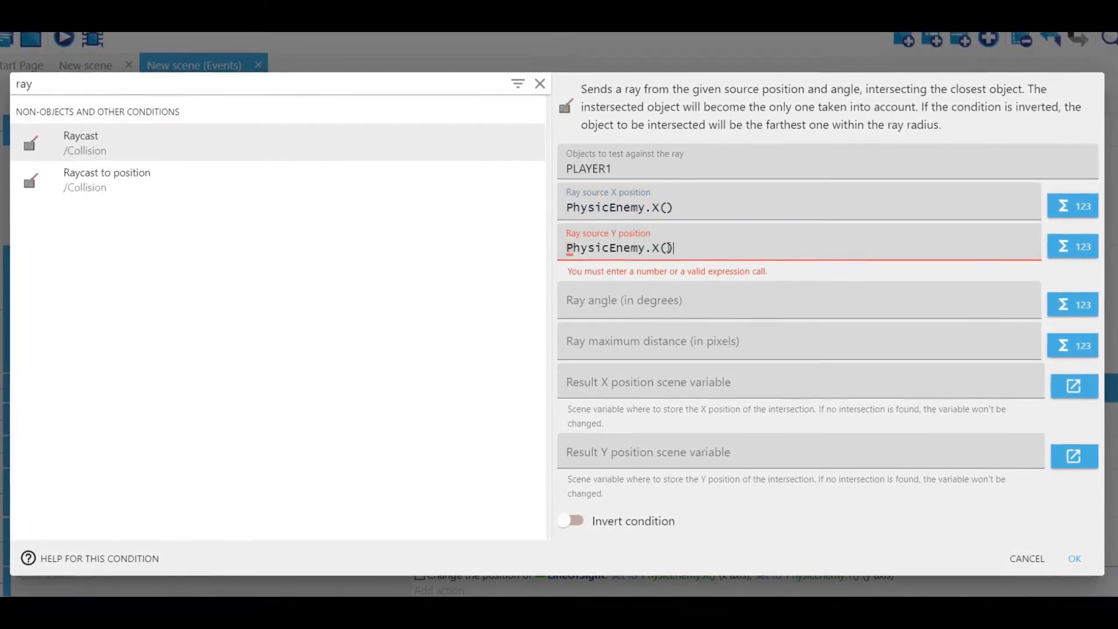
{"action": "double_click", "coordinate": [656, 256]}
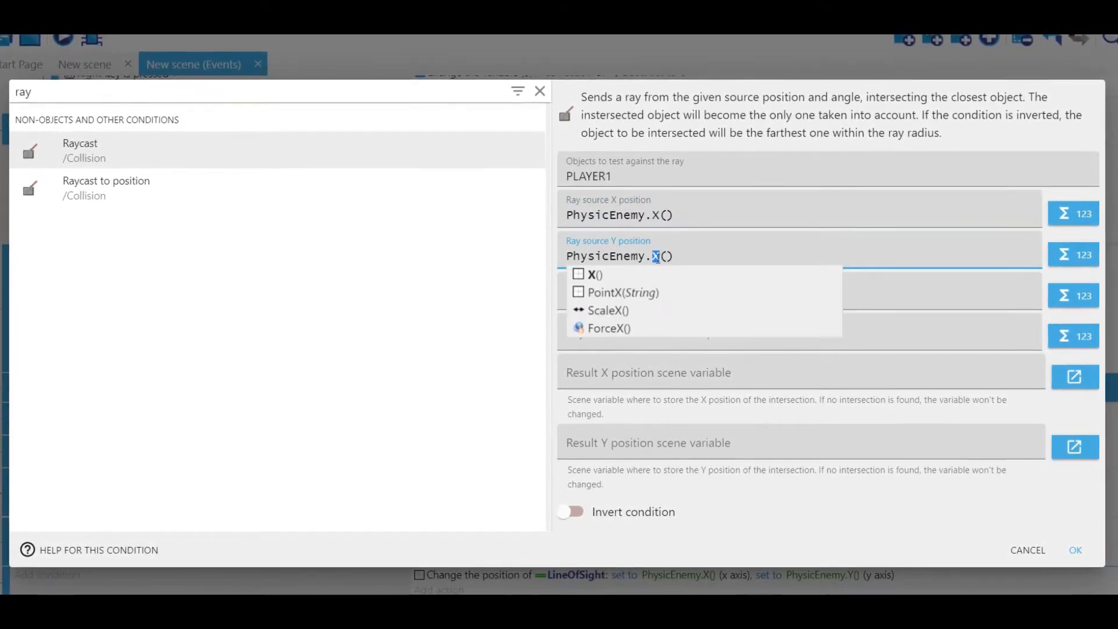
{"action": "type", "text": "Y"}
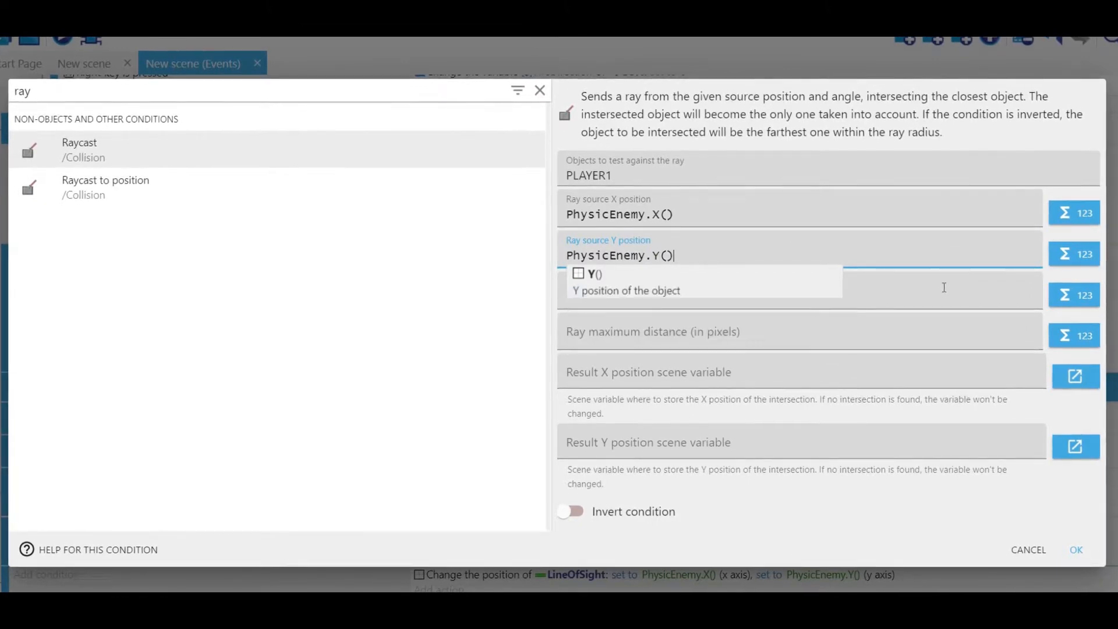
Step: Set the ray angle to PhysicEnemy.Angle() and the maximum distance to 600 pixels, and confirm the Raycast condition
{"action": "left_click", "coordinate": [663, 296]}
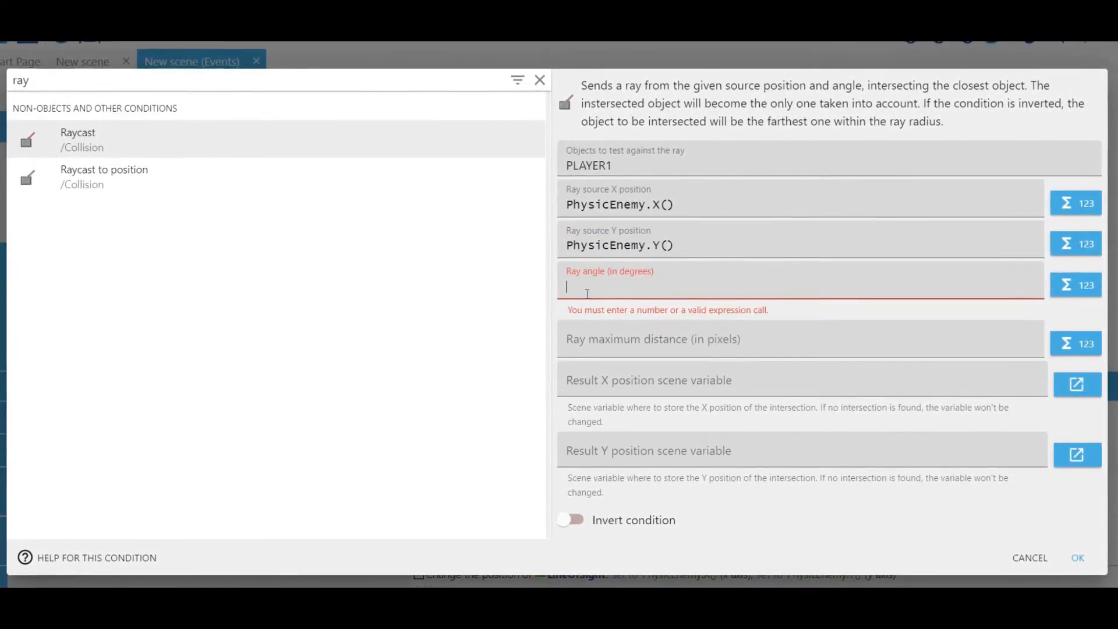
{"action": "type", "text": "Phys"}
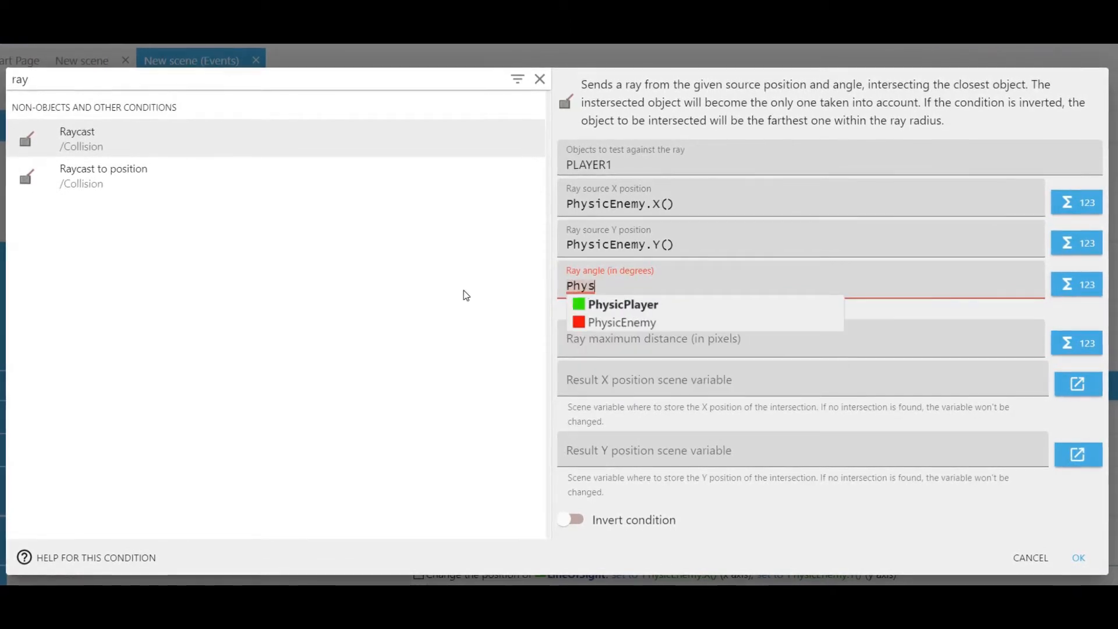
{"action": "left_click", "coordinate": [640, 323]}
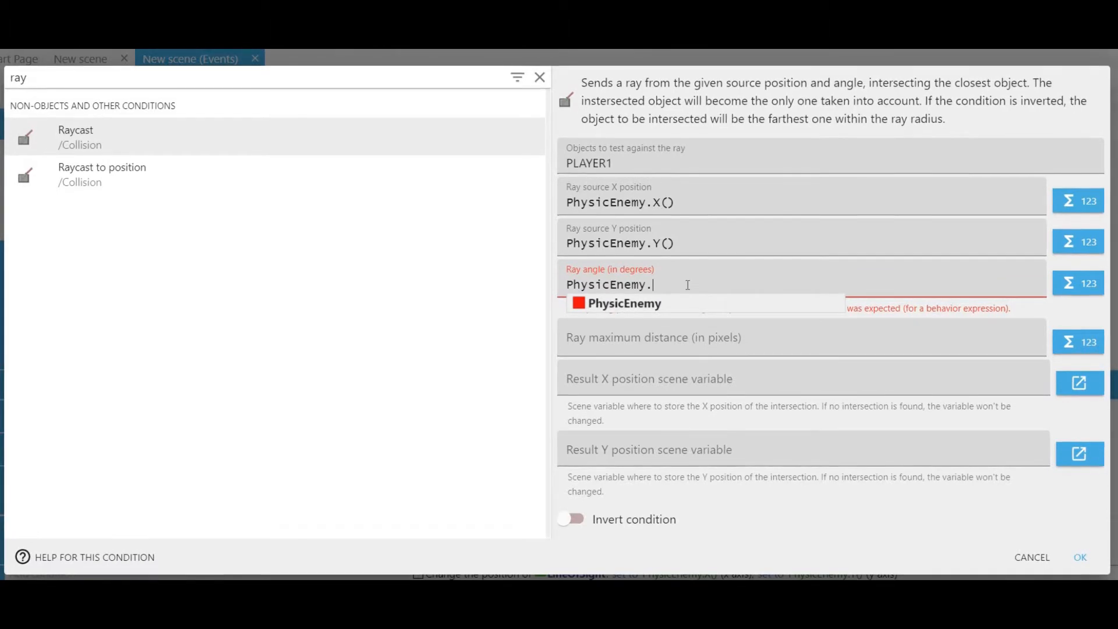
{"action": "type", "text": "Angle()"}
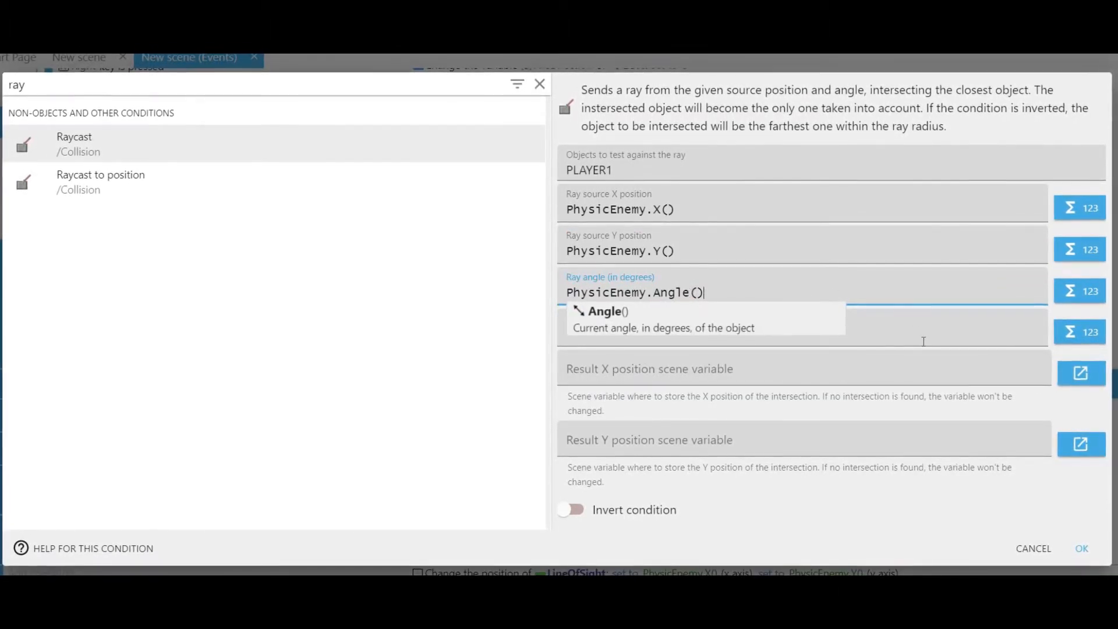
{"action": "left_click", "coordinate": [716, 334]}
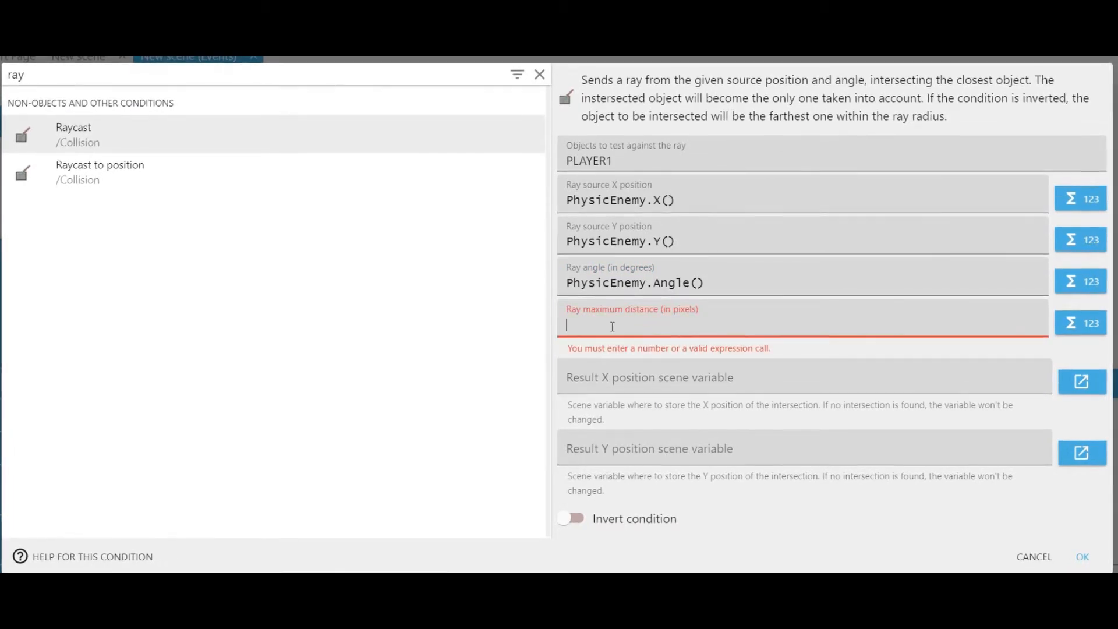
{"action": "type", "text": "600"}
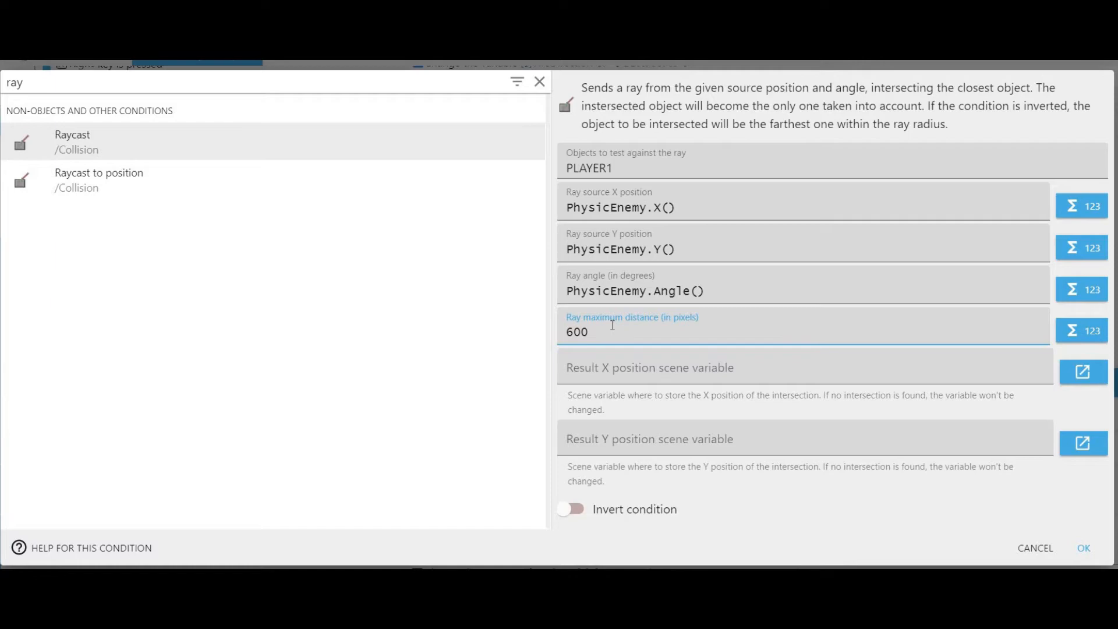
{"action": "key", "text": "Return"}
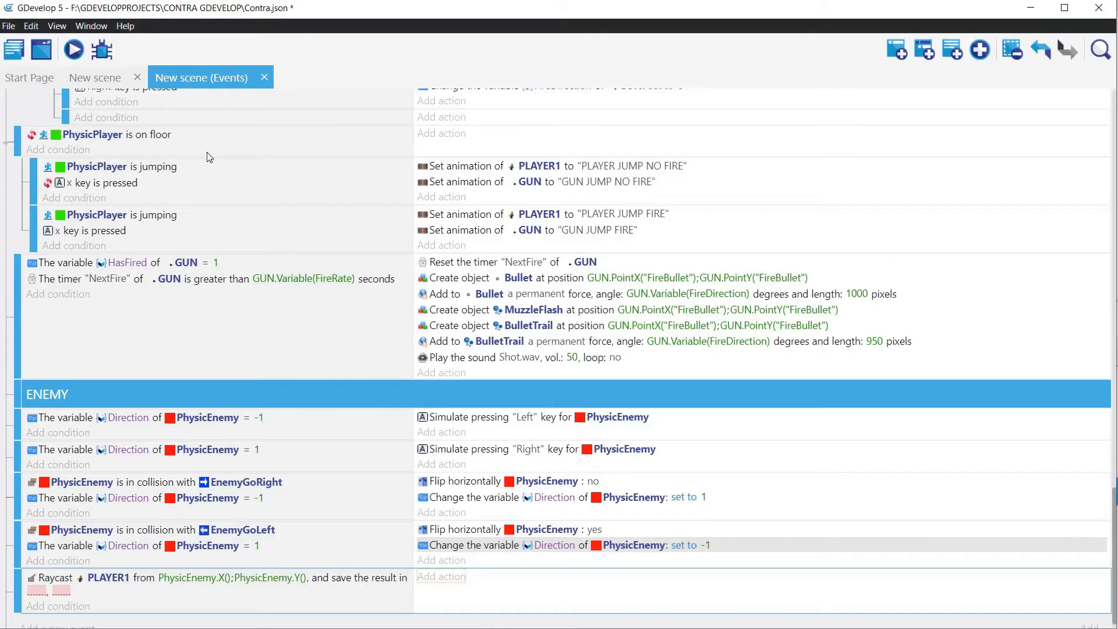
Step: Add an object variable named PlayerInRange to PhysicEnemy in the scene editor and apply it
{"action": "left_click", "coordinate": [86, 78]}
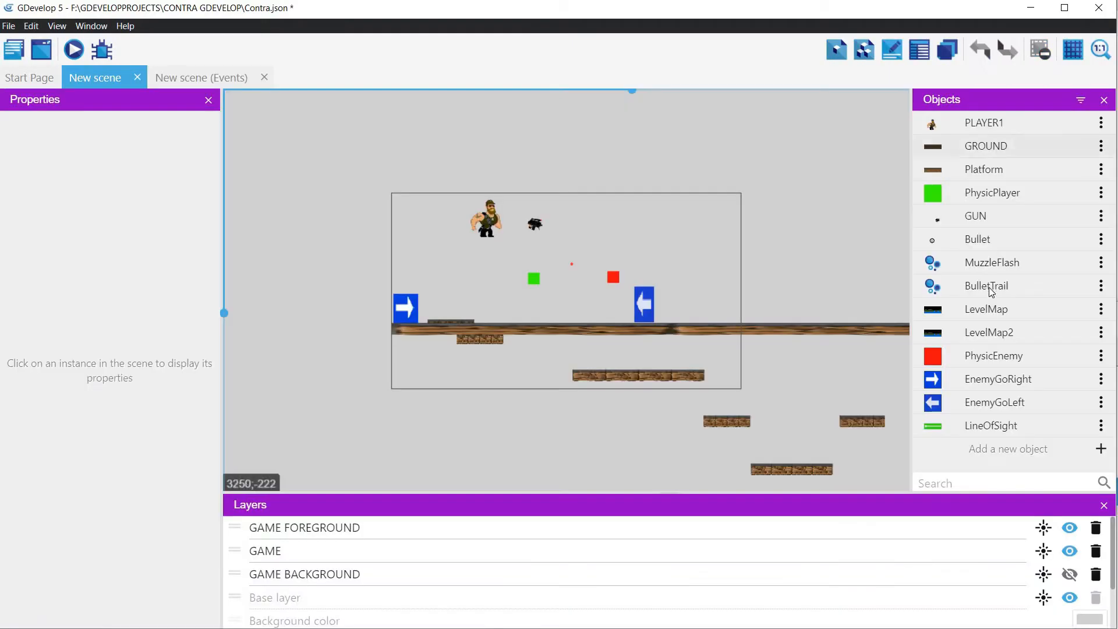
{"action": "left_click", "coordinate": [1100, 356]}
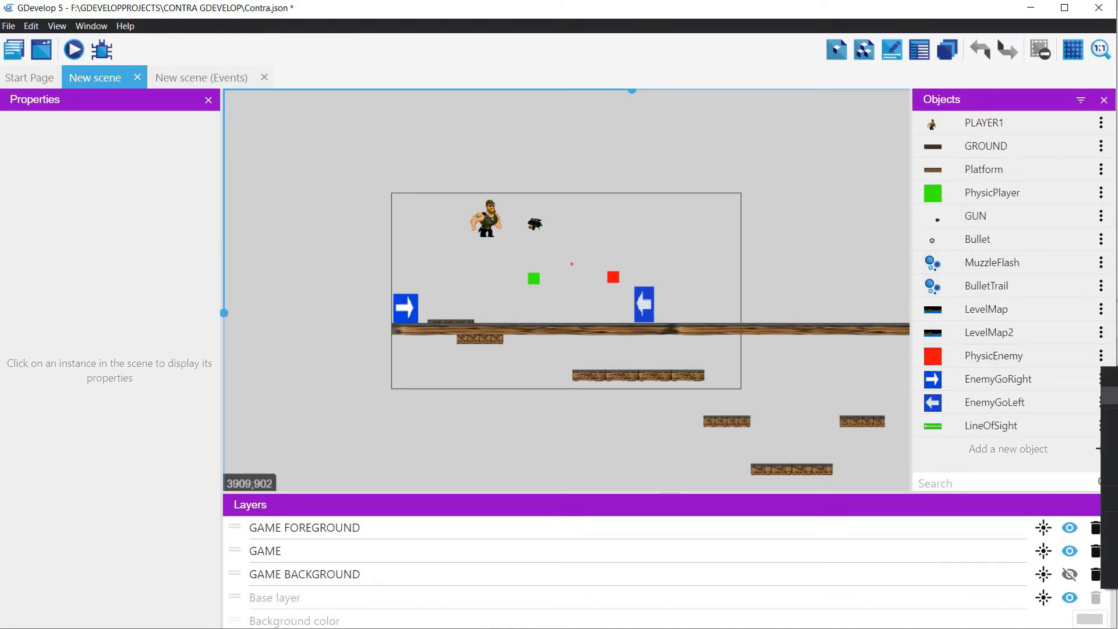
{"action": "left_click", "coordinate": [1111, 396]}
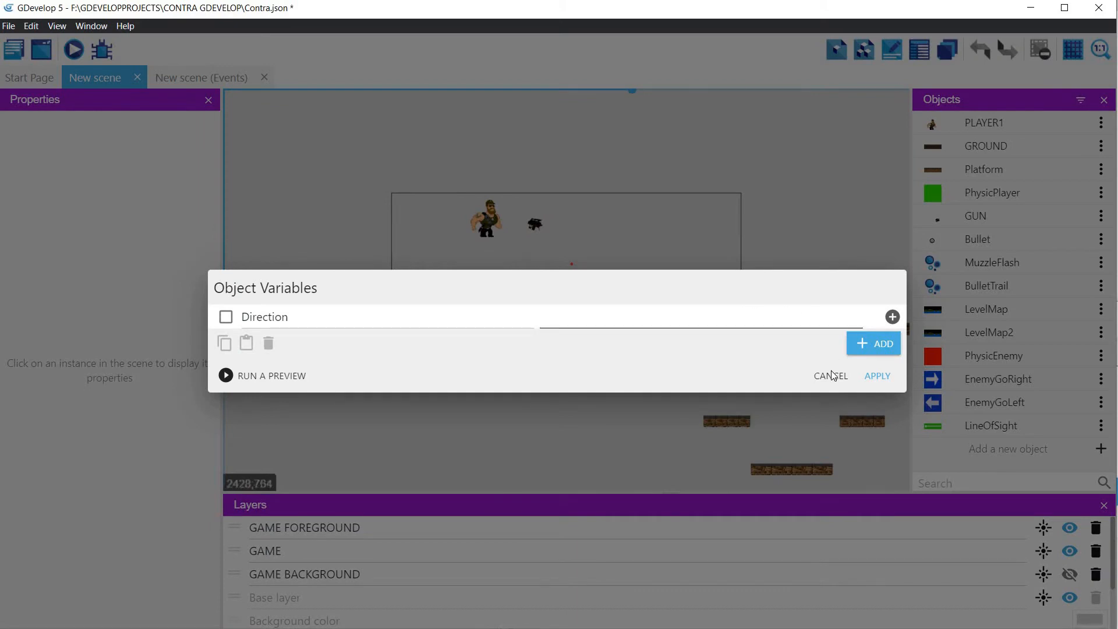
{"action": "left_click", "coordinate": [873, 345]}
{"action": "left_click_drag", "start_coordinate": [328, 326], "coordinate": [226, 330]}
{"action": "key", "text": "BackSpace"}
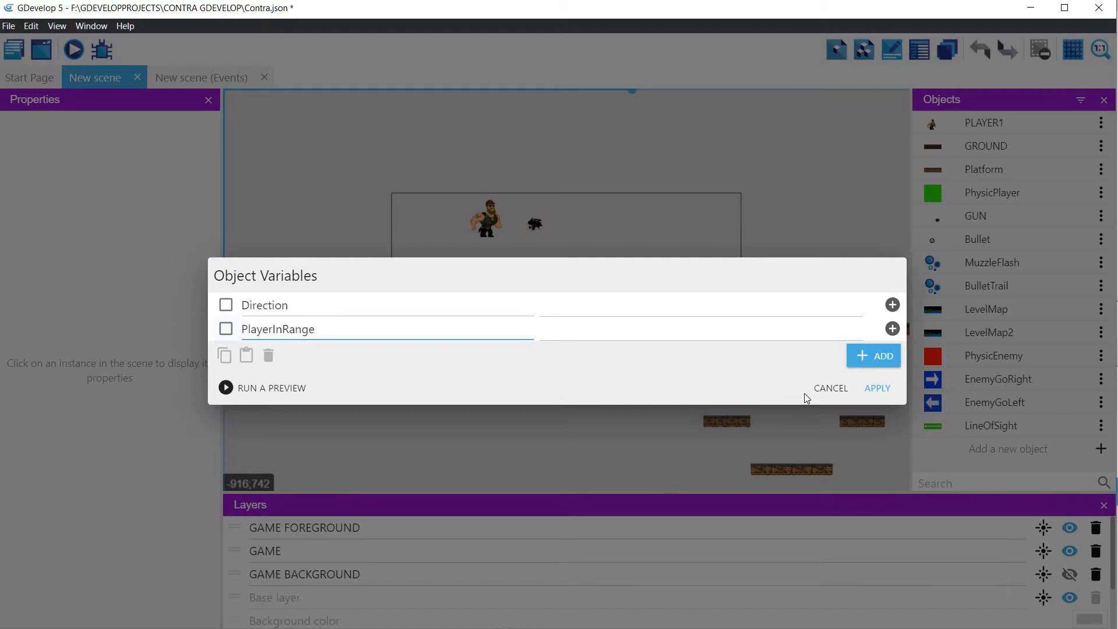
{"action": "left_click", "coordinate": [877, 388]}
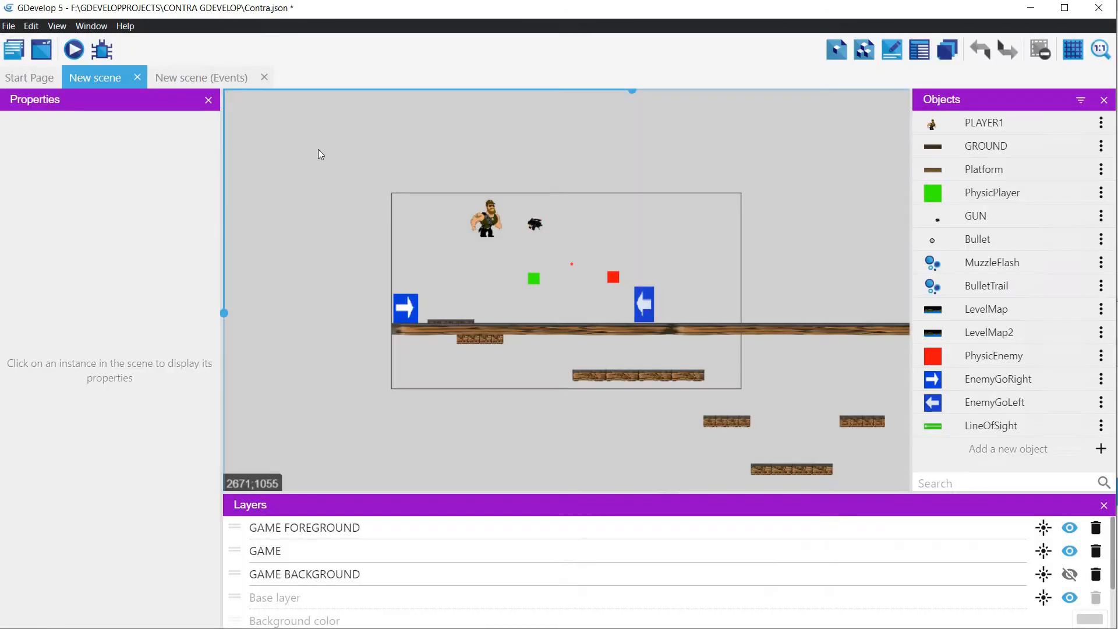
Step: Start a "Modify a variable of an object" action for PhysicEnemy in the Raycast event of the events sheet
{"action": "left_click", "coordinate": [187, 75]}
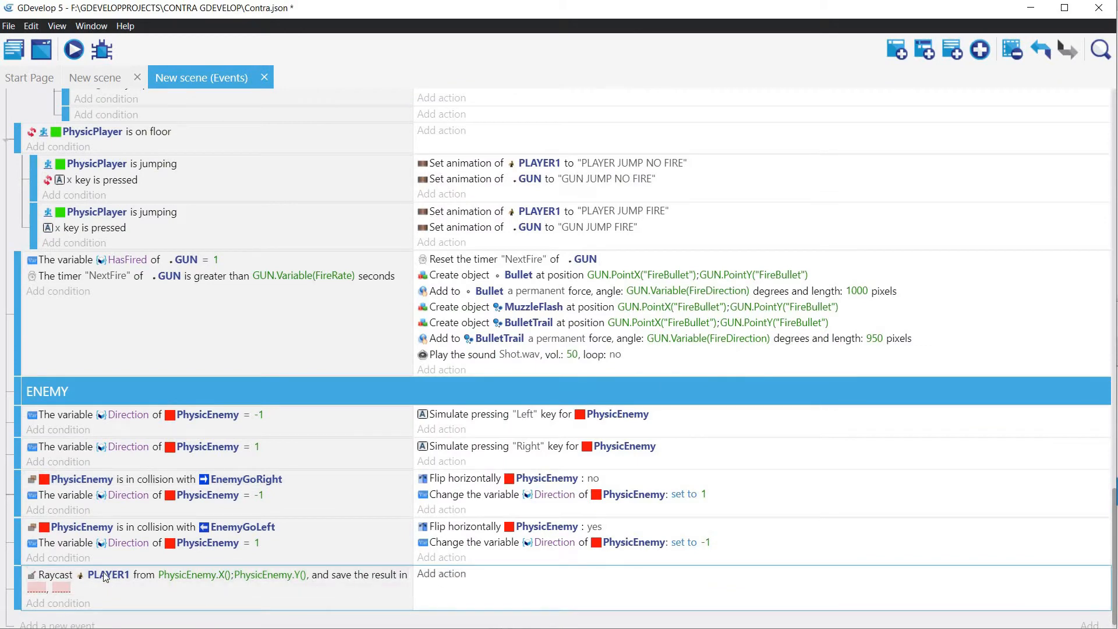
{"action": "left_click", "coordinate": [445, 575]}
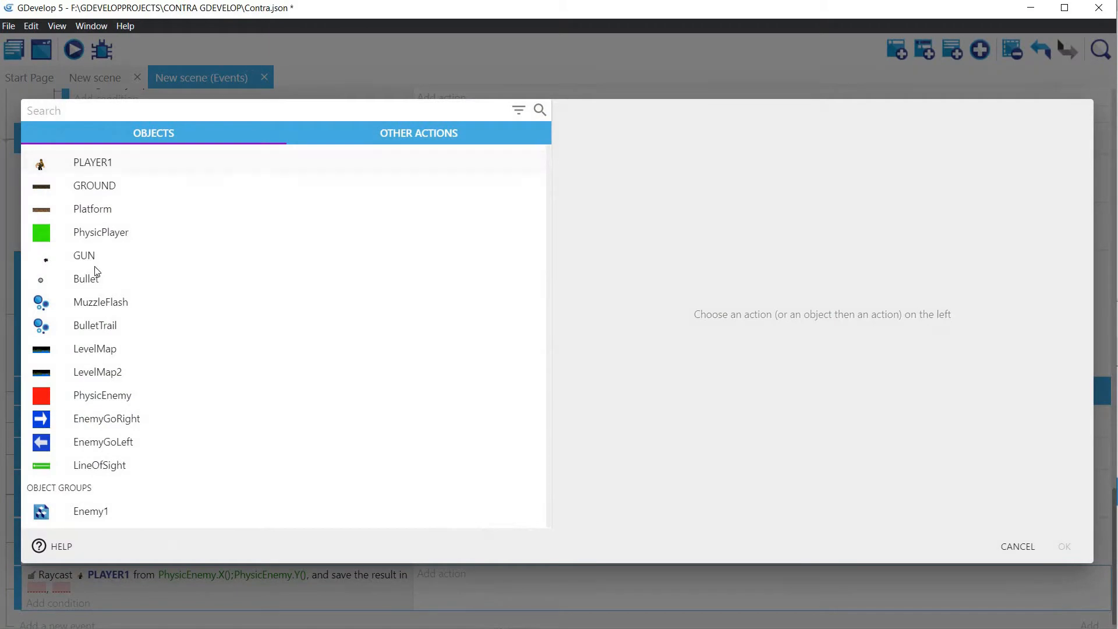
{"action": "left_click", "coordinate": [94, 396]}
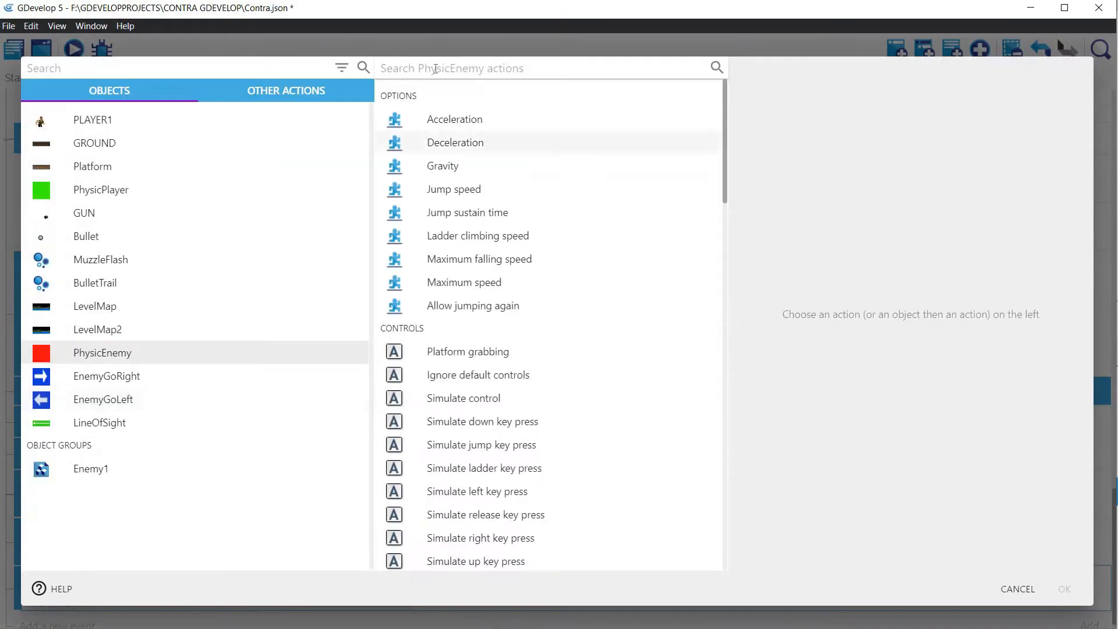
{"action": "type", "text": "Vaia"}
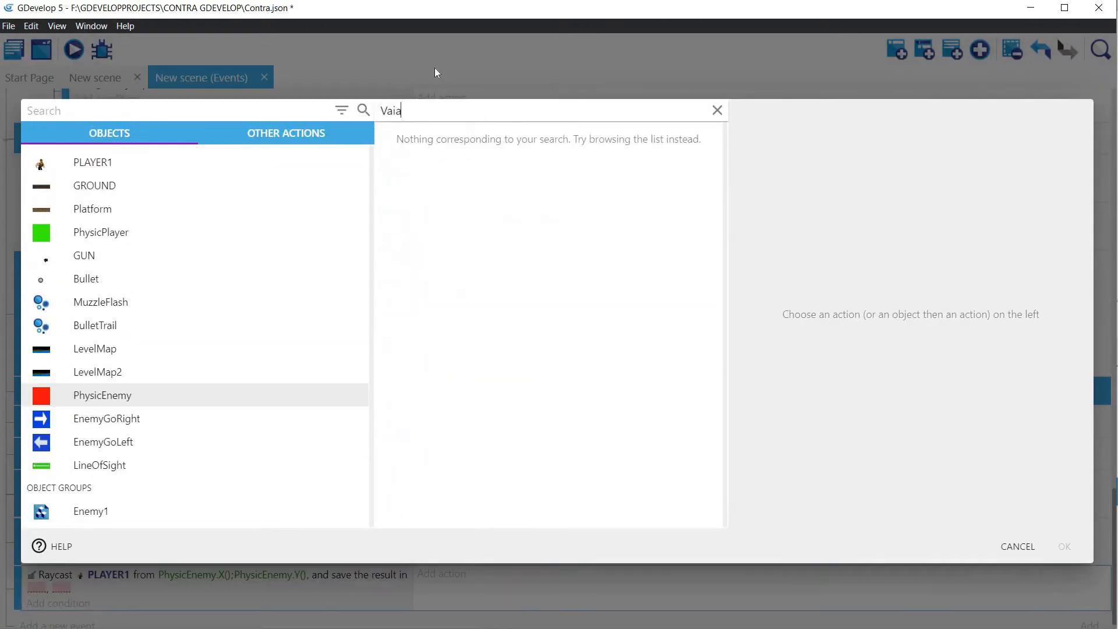
{"action": "key", "text": "BackSpace"}
{"action": "key", "text": "BackSpace"}
{"action": "type", "text": "r"}
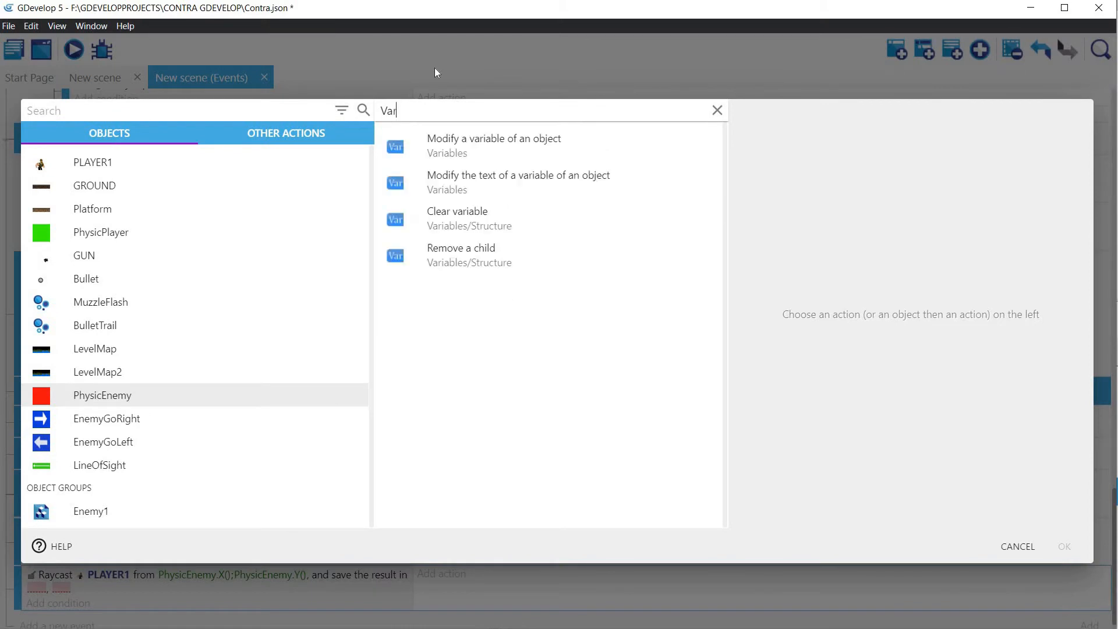
{"action": "type", "text": "ial"}
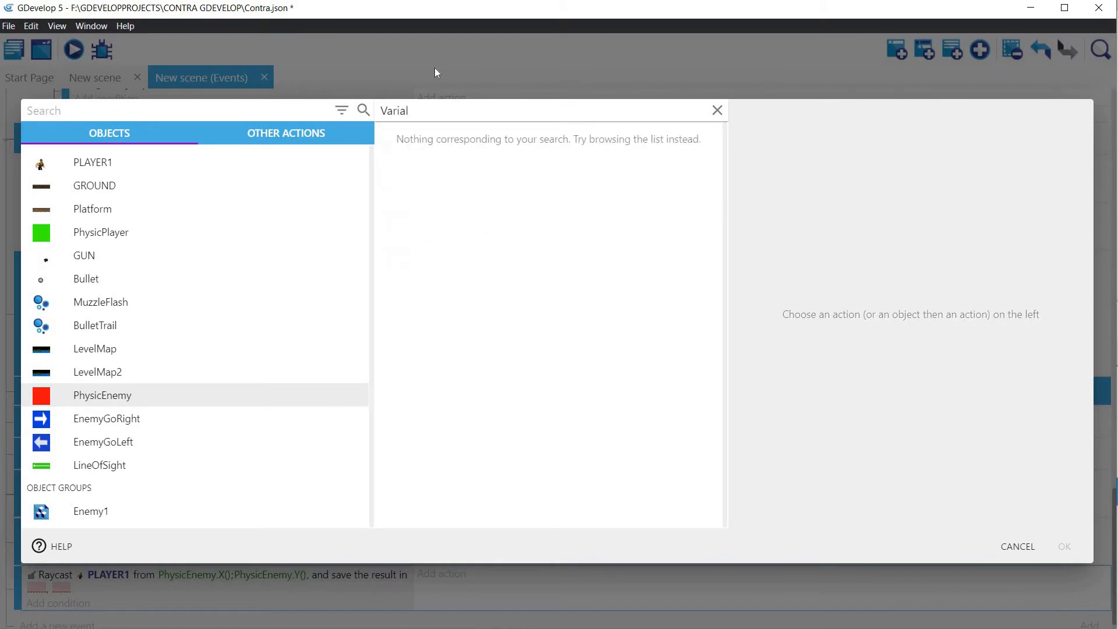
{"action": "key", "text": "BackSpace"}
{"action": "type", "text": "b"}
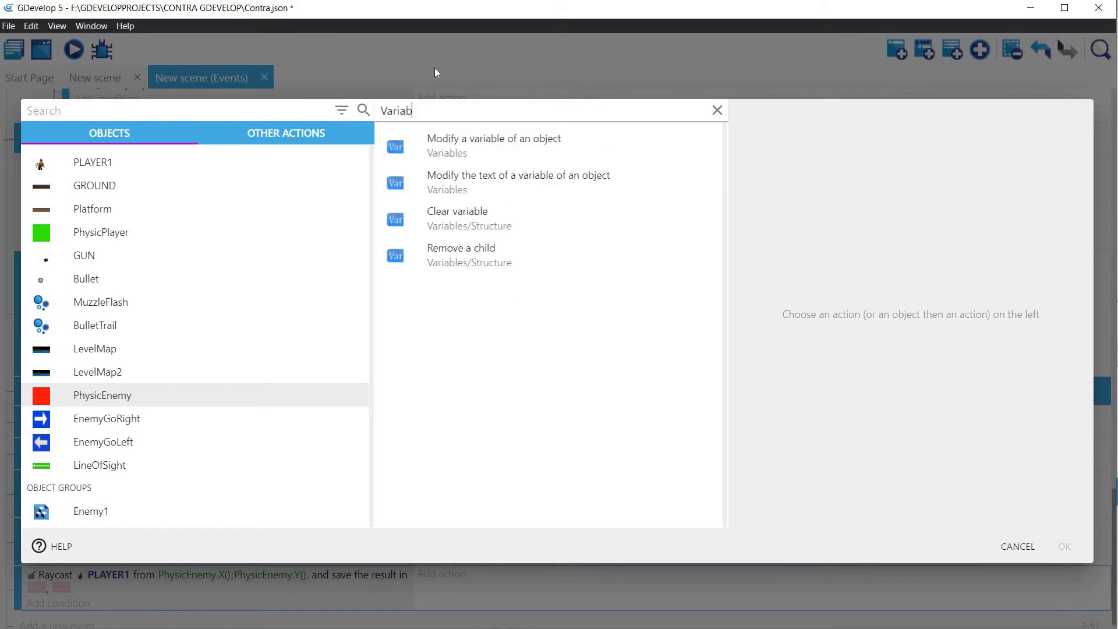
{"action": "left_click", "coordinate": [473, 142]}
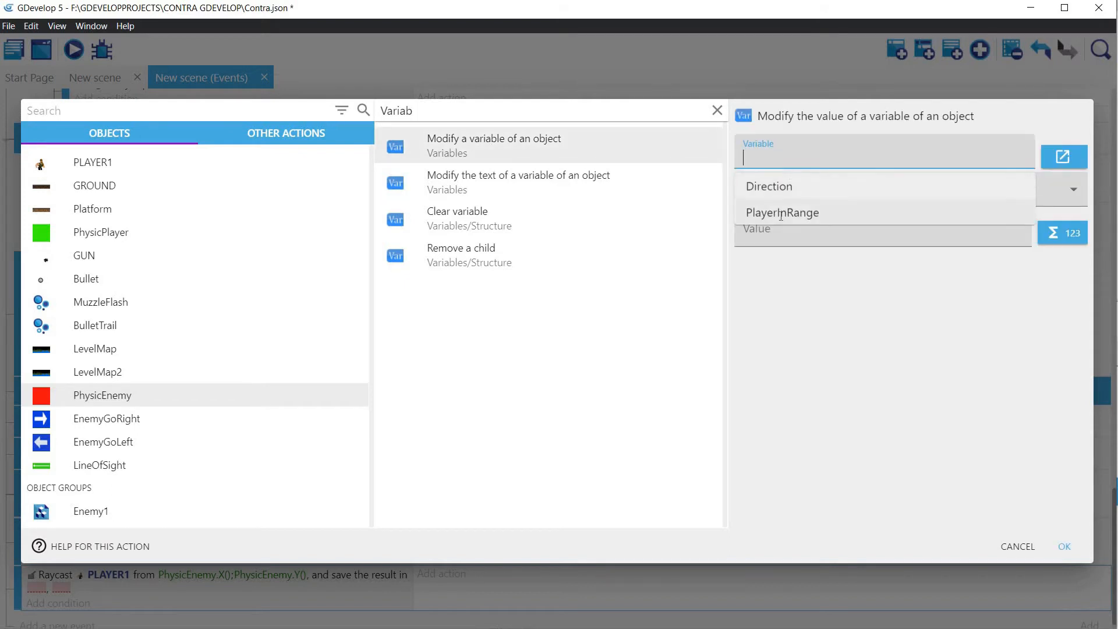
Step: Make the action change PlayerInRange with "= (set to)" and a value of 1, and confirm it
{"action": "left_click", "coordinate": [780, 219]}
{"action": "left_click", "coordinate": [783, 201]}
{"action": "left_click", "coordinate": [782, 231]}
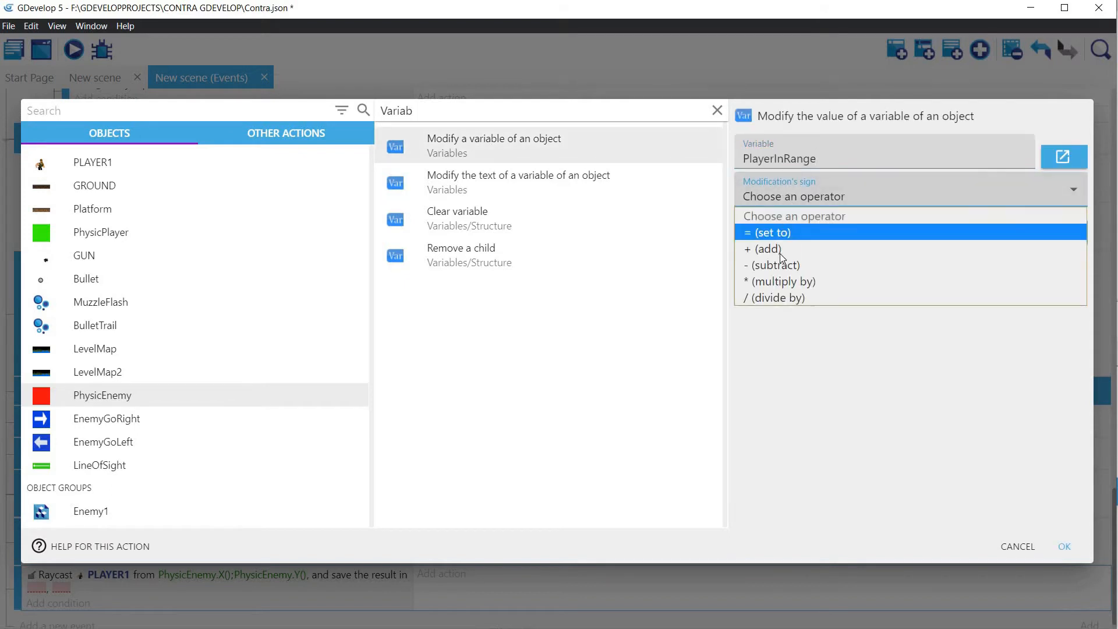
{"action": "left_click", "coordinate": [769, 233]}
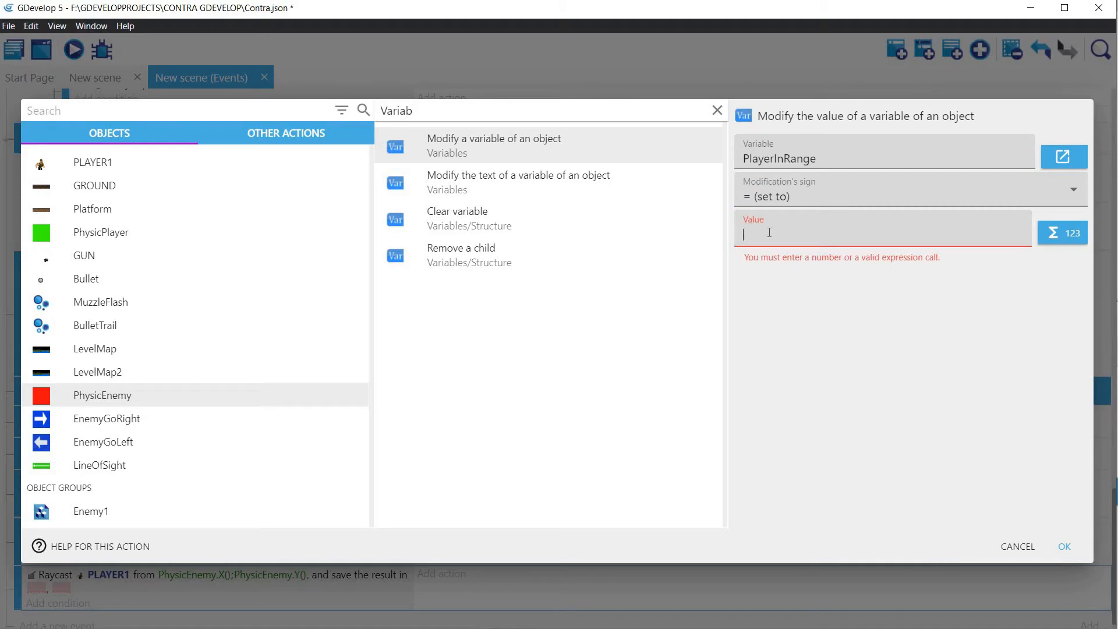
{"action": "type", "text": "1"}
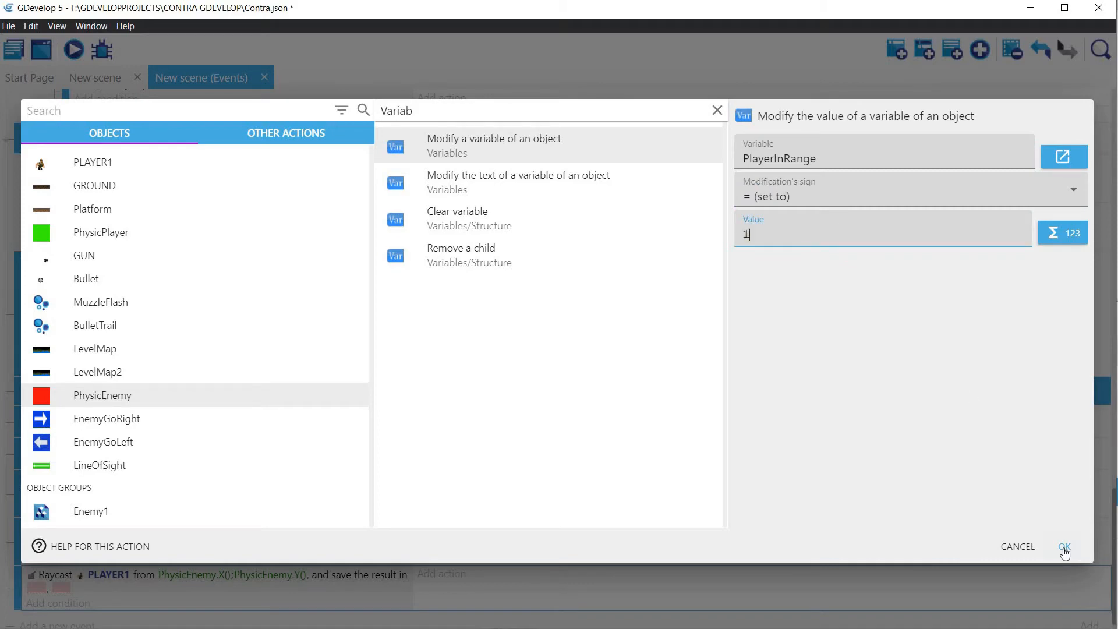
{"action": "left_click", "coordinate": [1063, 546]}
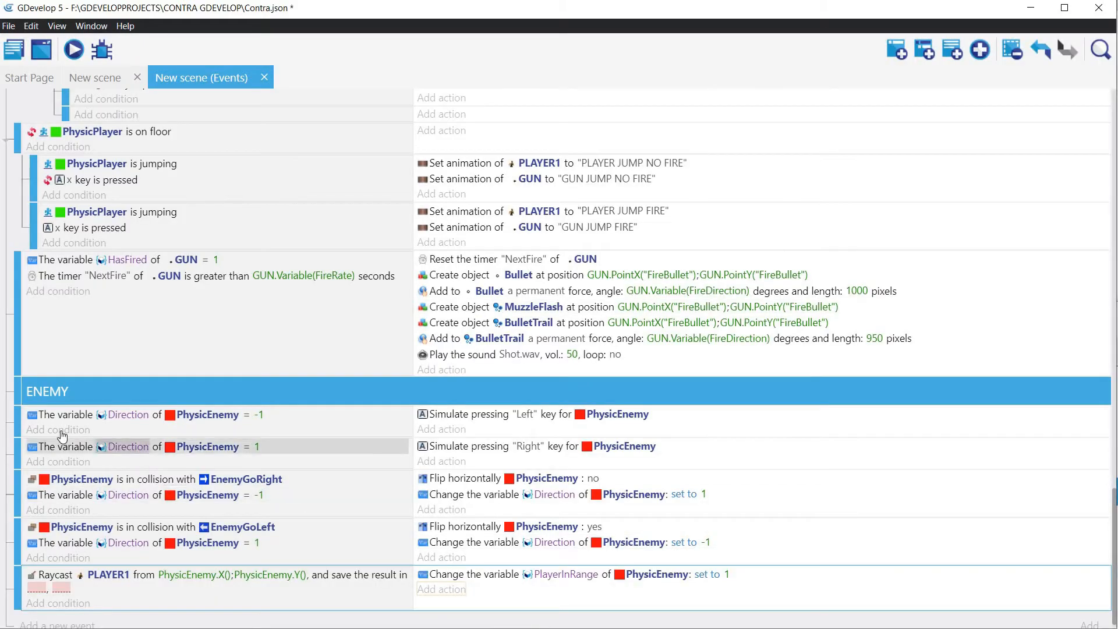
Step: Start a "Value of an object's variable" condition for PhysicEnemy in the event where Direction equals -1
{"action": "left_click", "coordinate": [58, 429]}
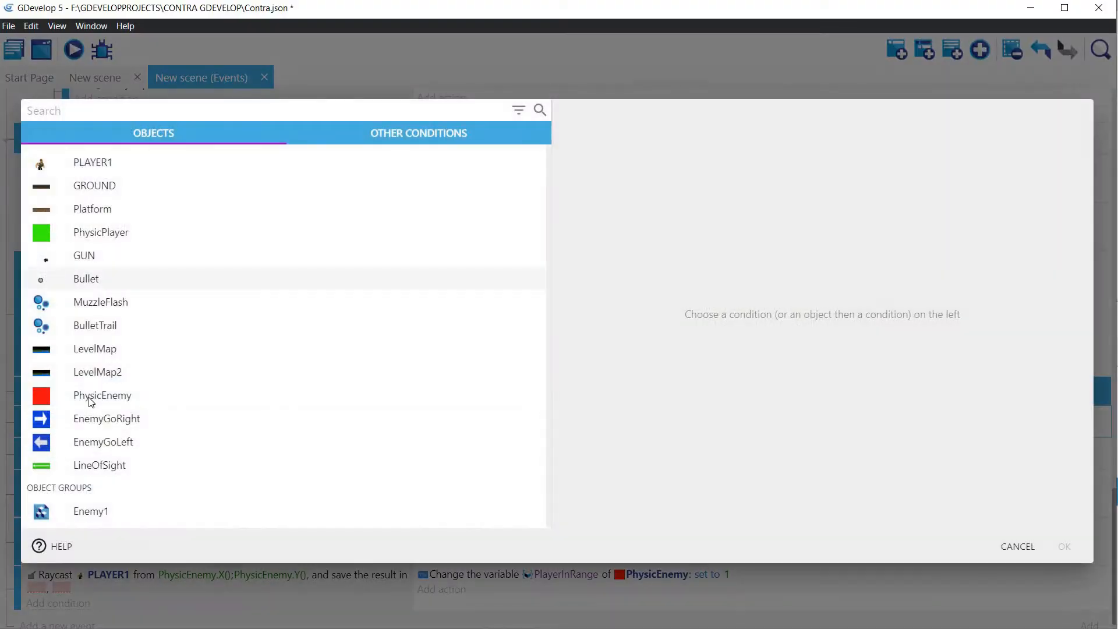
{"action": "left_click", "coordinate": [40, 394]}
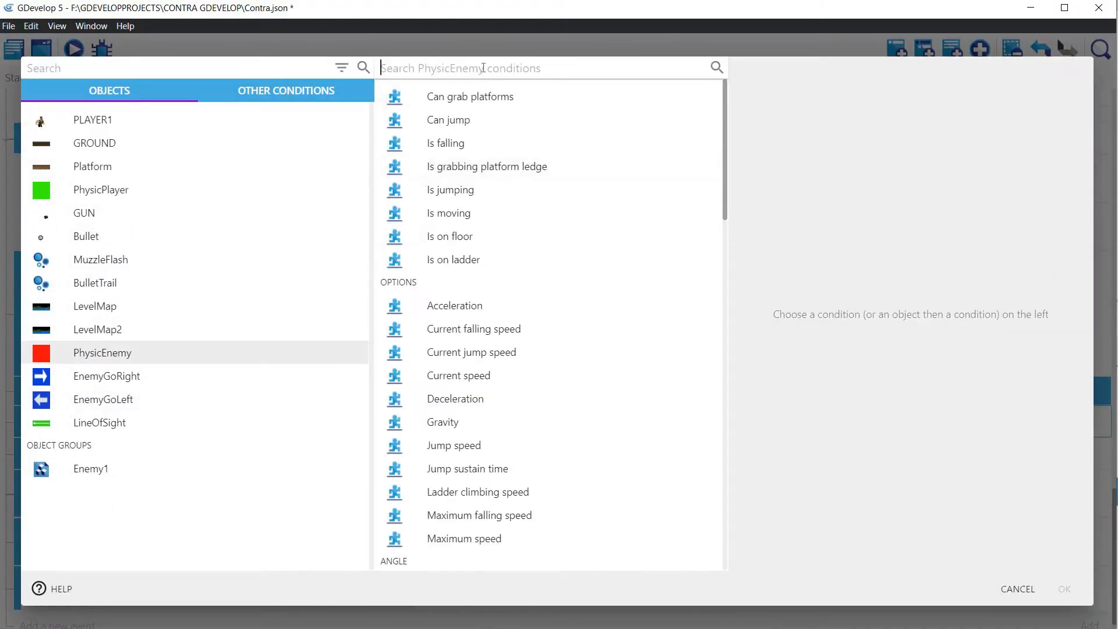
{"action": "left_click", "coordinate": [482, 69]}
{"action": "type", "text": "Vaia"}
{"action": "key", "text": "BackSpace"}
{"action": "key", "text": "BackSpace"}
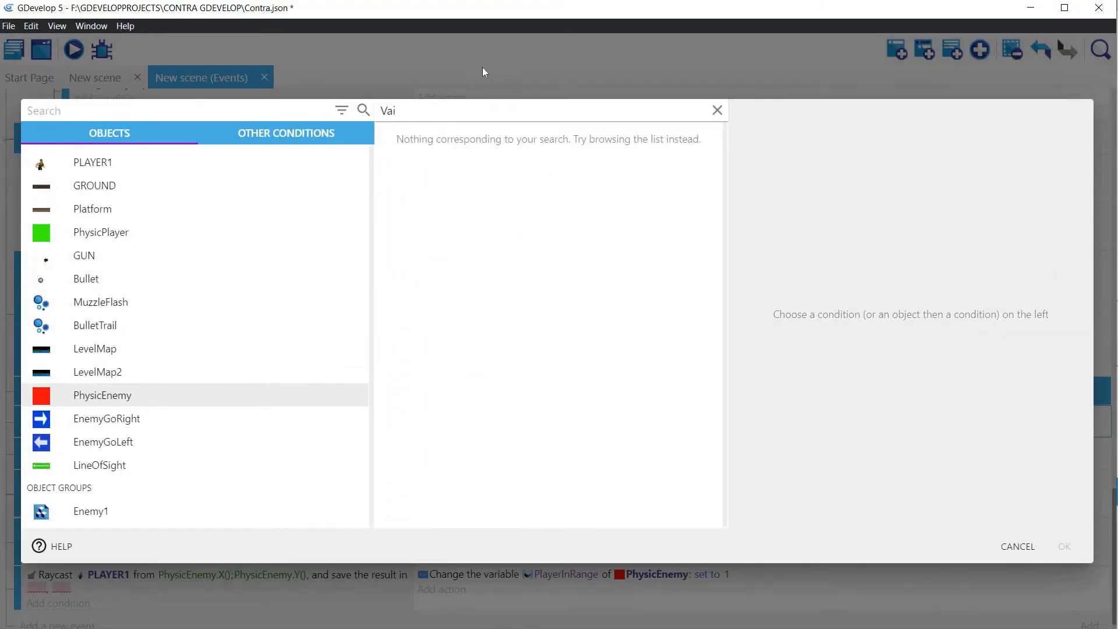
{"action": "type", "text": "ra"}
{"action": "key", "text": "BackSpace"}
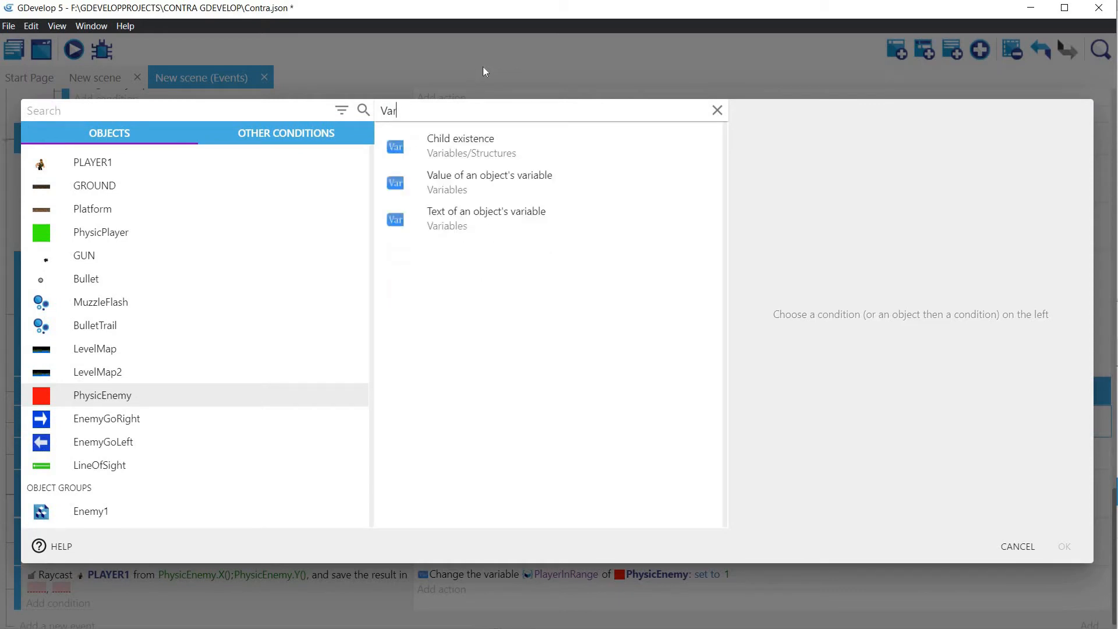
{"action": "left_click", "coordinate": [456, 177]}
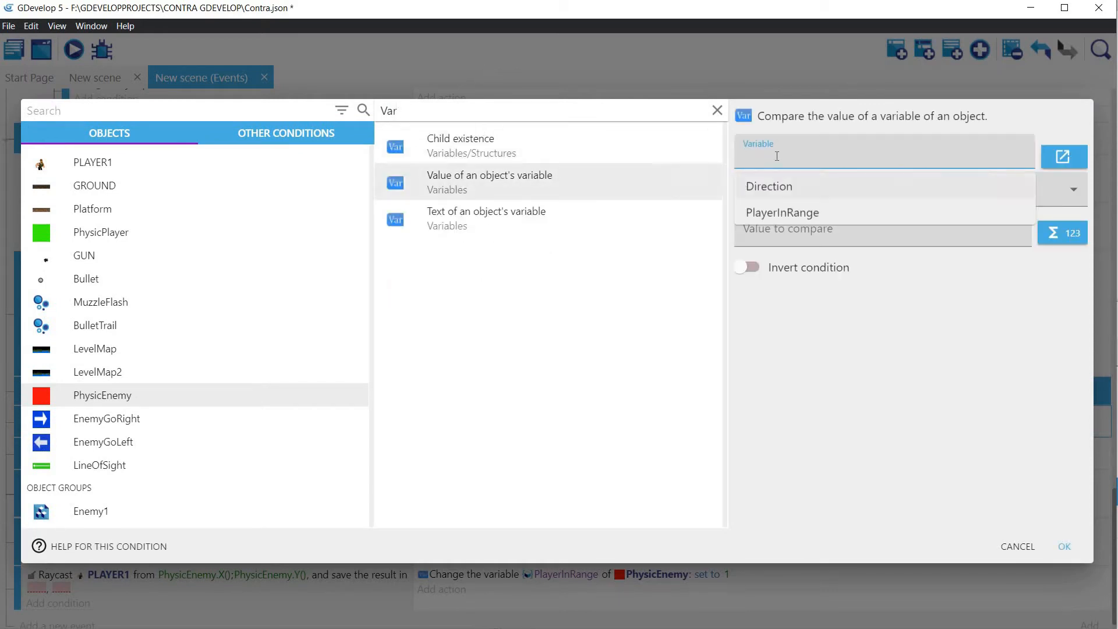
Step: Make the condition compare PlayerInRange with "= (equal to)" and a value of 0, and confirm it
{"action": "left_click", "coordinate": [785, 211]}
{"action": "left_click", "coordinate": [787, 211]}
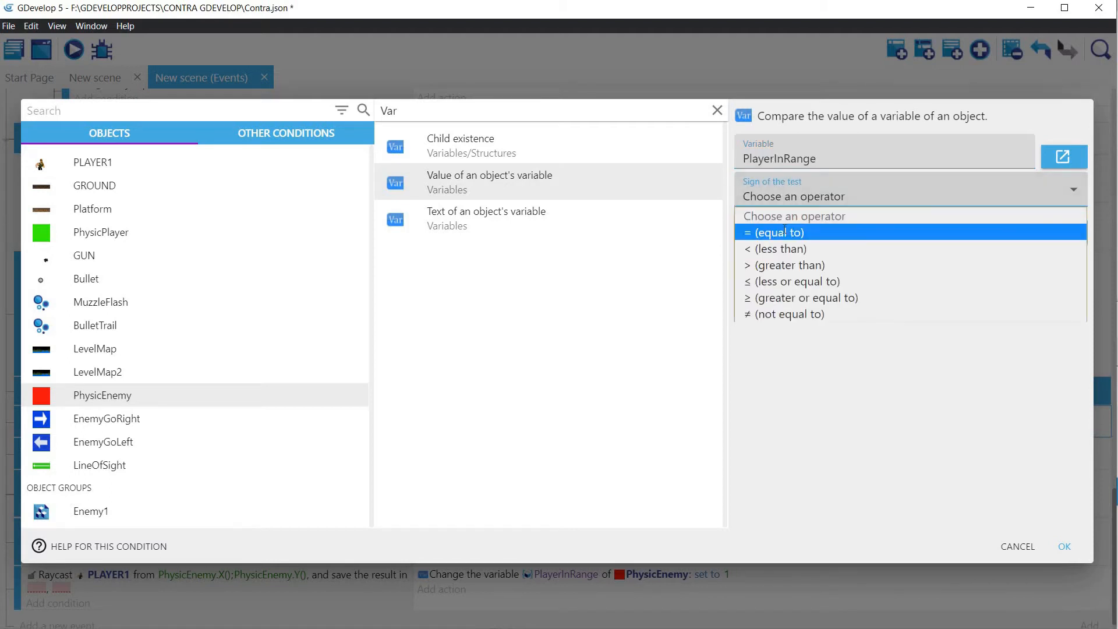
{"action": "left_click", "coordinate": [782, 230]}
{"action": "left_click", "coordinate": [779, 235]}
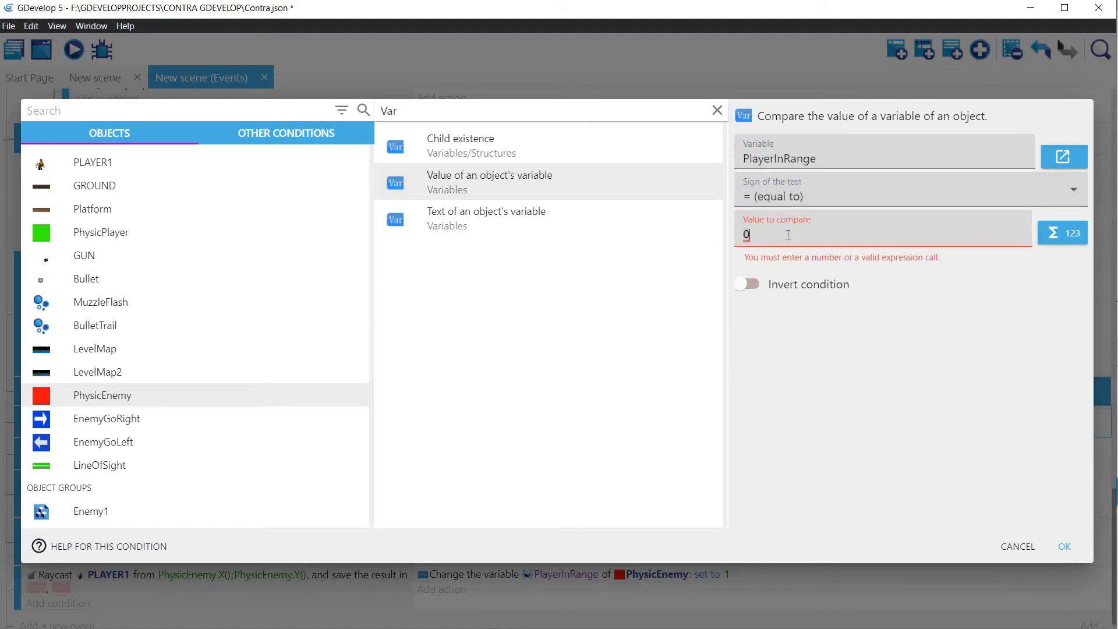
{"action": "left_click", "coordinate": [1063, 546]}
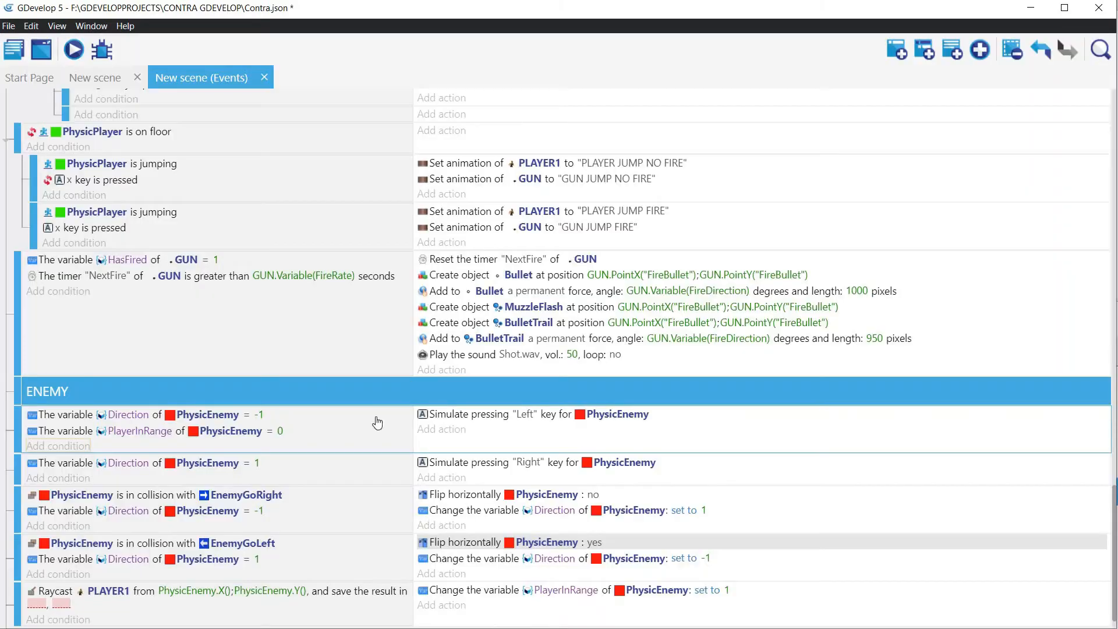
Step: Nest the two Direction events as sub-events of an event whose condition is PlayerInRange of PhysicEnemy = 0, and preview the scene
{"action": "right_click", "coordinate": [51, 432]}
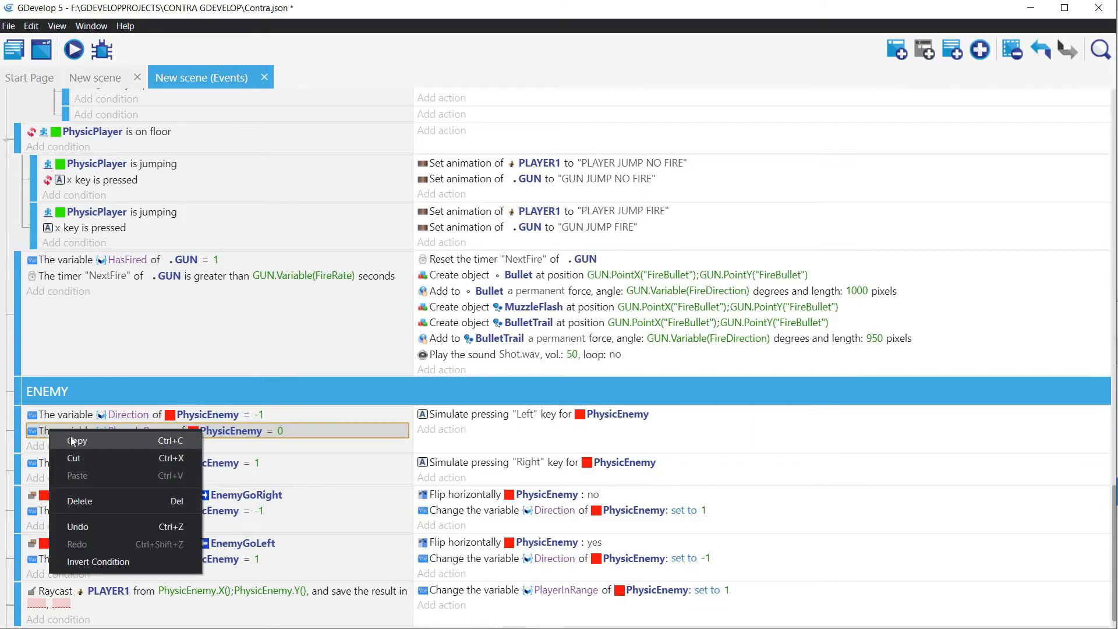
{"action": "left_click_drag", "start_coordinate": [32, 431], "coordinate": [70, 430]}
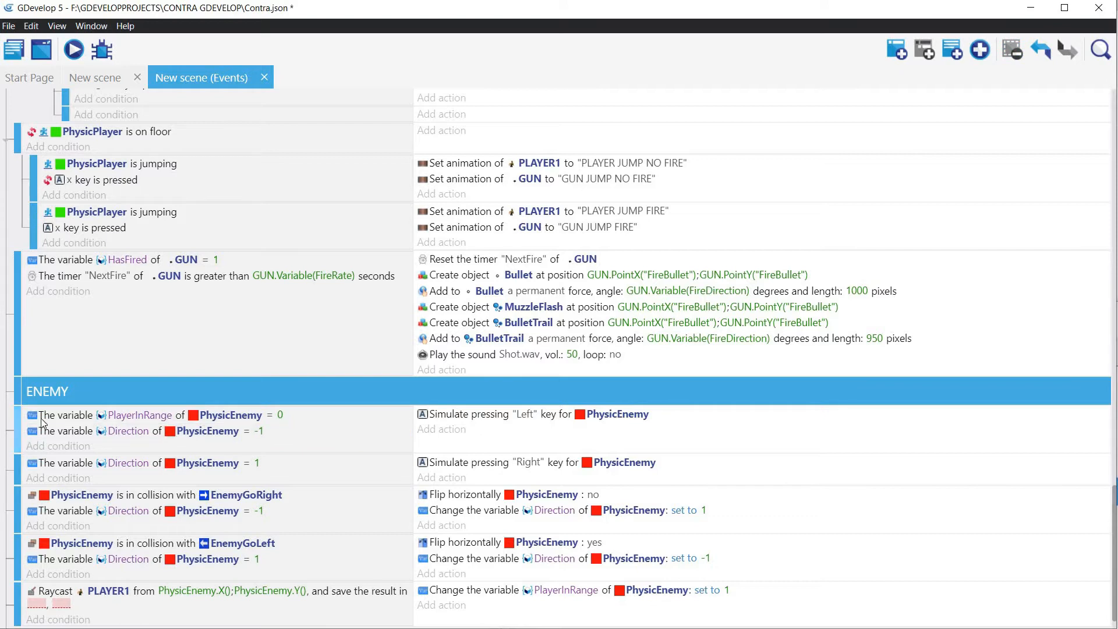
{"action": "left_click_drag", "start_coordinate": [28, 403], "coordinate": [34, 417]}
{"action": "scroll", "coordinate": [65, 582], "scroll_direction": "down", "scroll_amount": 1}
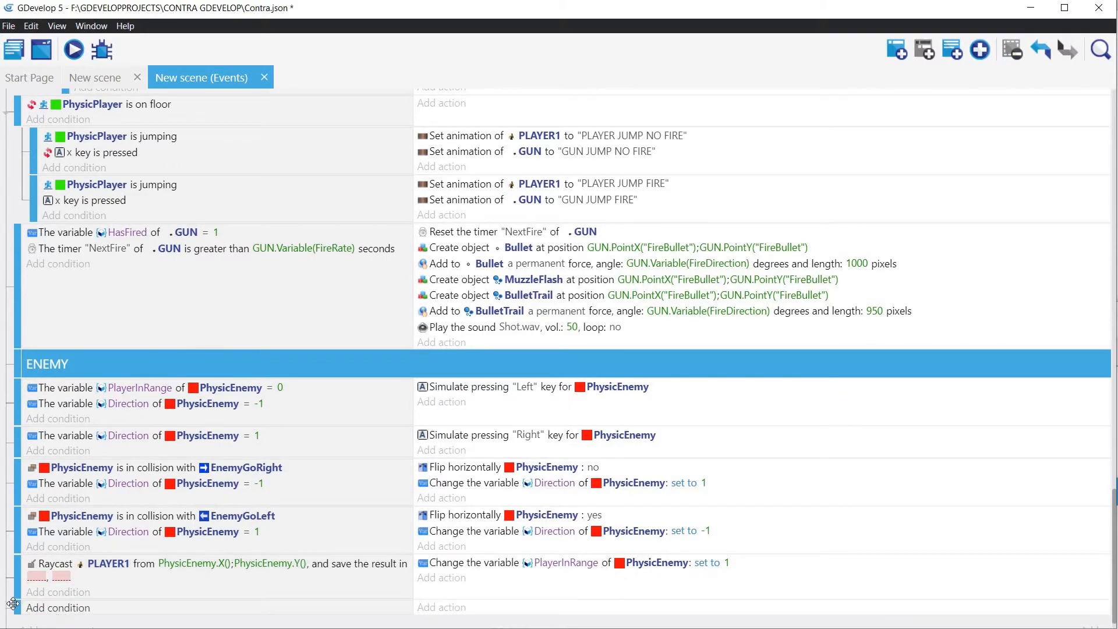
{"action": "left_click_drag", "start_coordinate": [16, 606], "coordinate": [33, 441]}
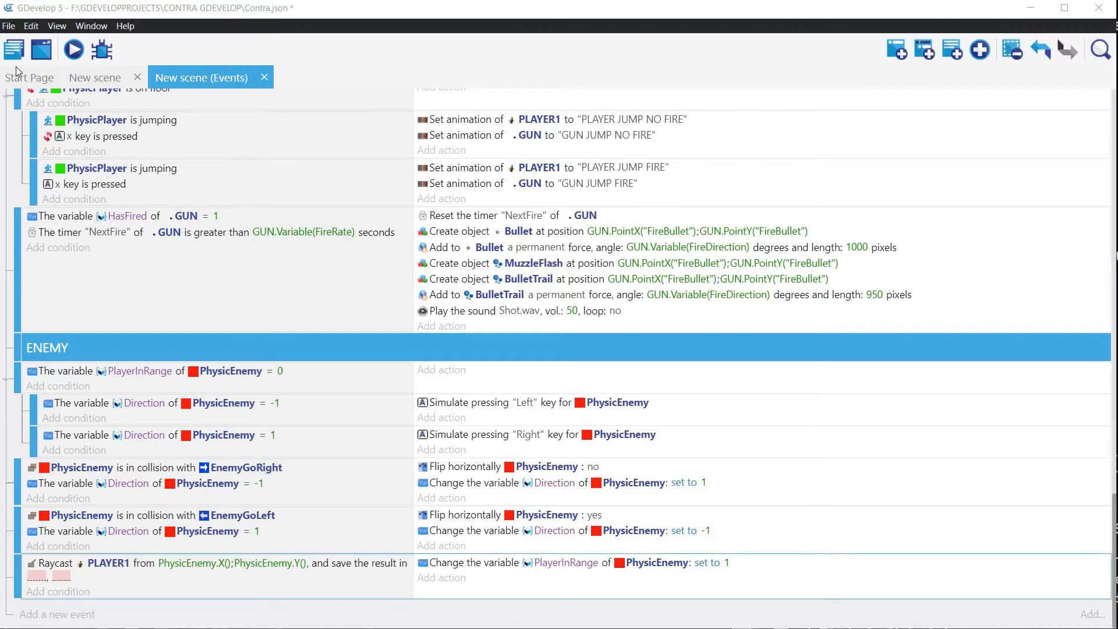
{"action": "left_click", "coordinate": [74, 49]}
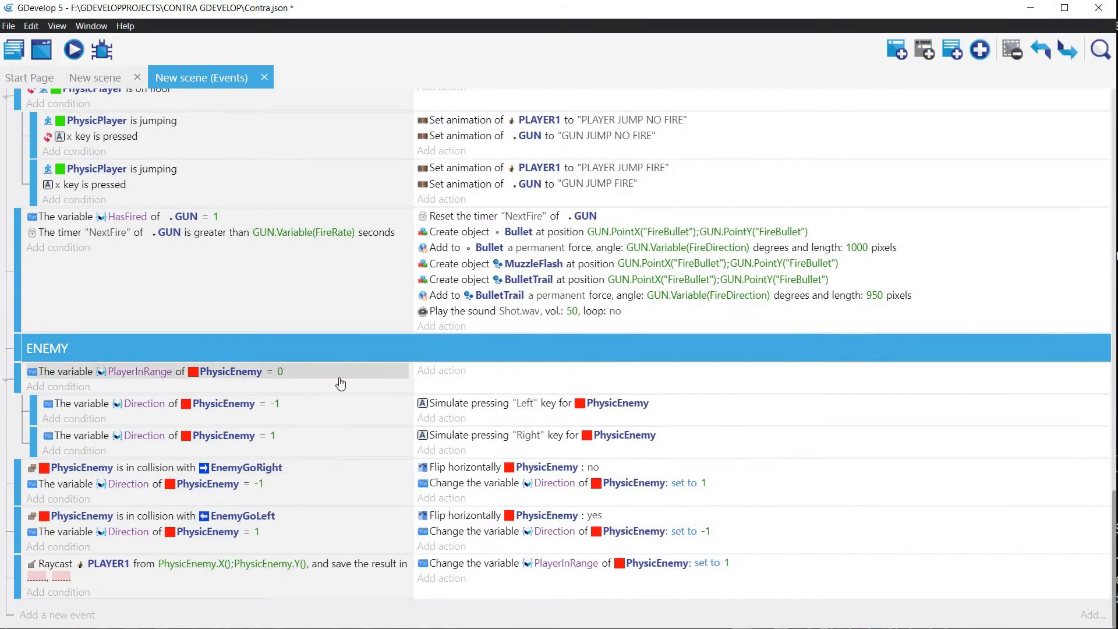
Step: Duplicate the PlayerInRange = 0 event together with its two Direction sub-events, directly below the original
{"action": "left_click", "coordinate": [368, 388]}
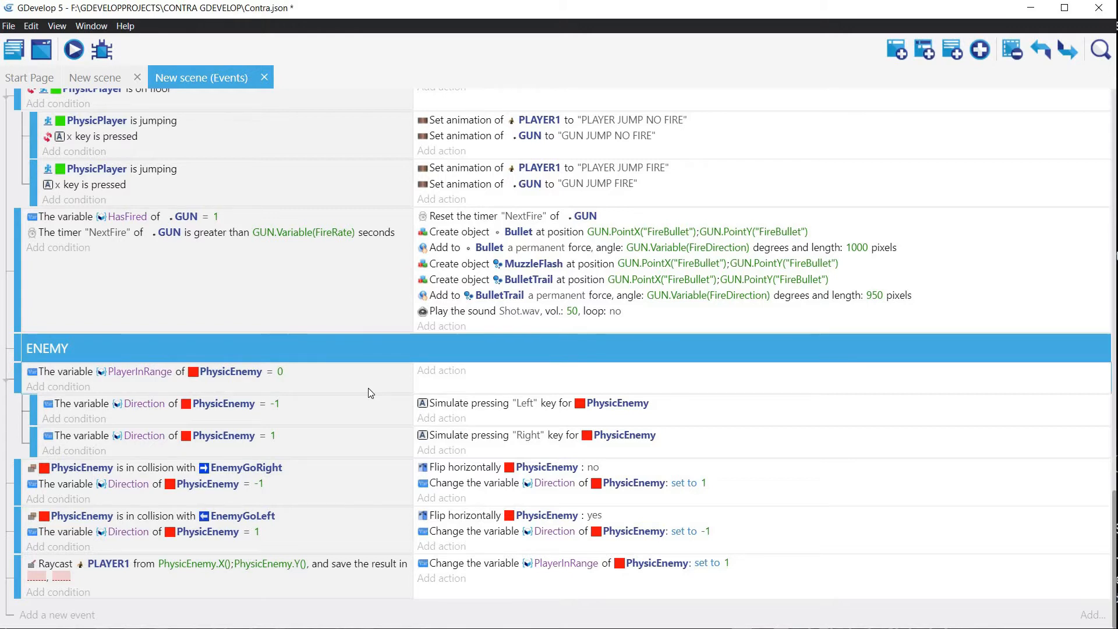
{"action": "right_click", "coordinate": [367, 391]}
{"action": "left_click", "coordinate": [387, 395]}
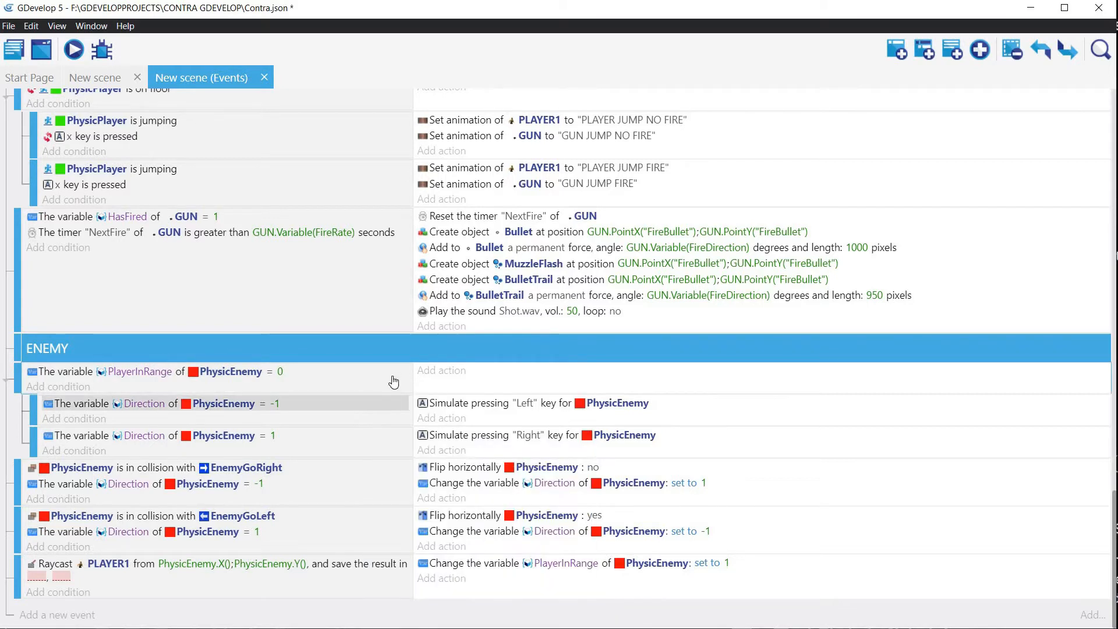
{"action": "right_click", "coordinate": [390, 385]}
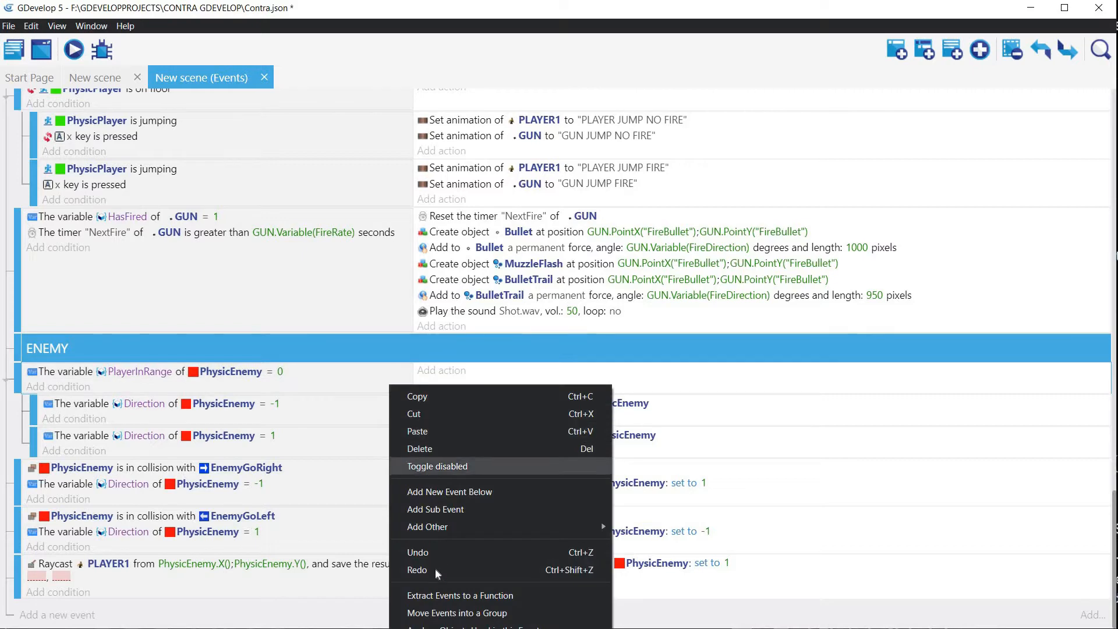
{"action": "left_click", "coordinate": [430, 434]}
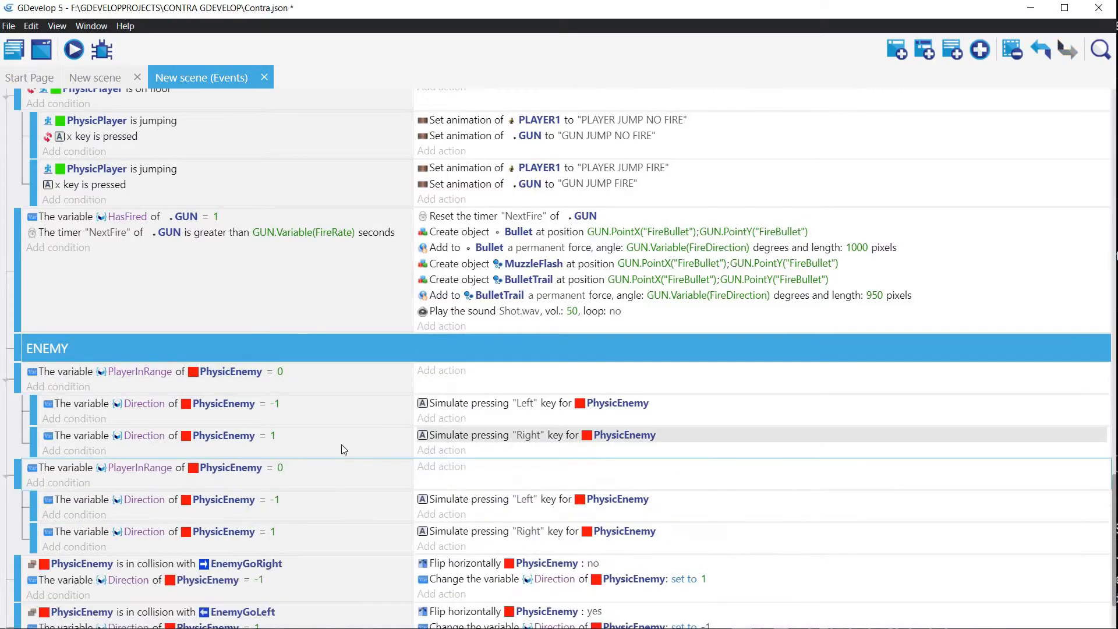
Step: Set the value to compare in the duplicated event's PlayerInRange condition to 1 and confirm it
{"action": "left_click", "coordinate": [283, 469]}
{"action": "left_click", "coordinate": [297, 474]}
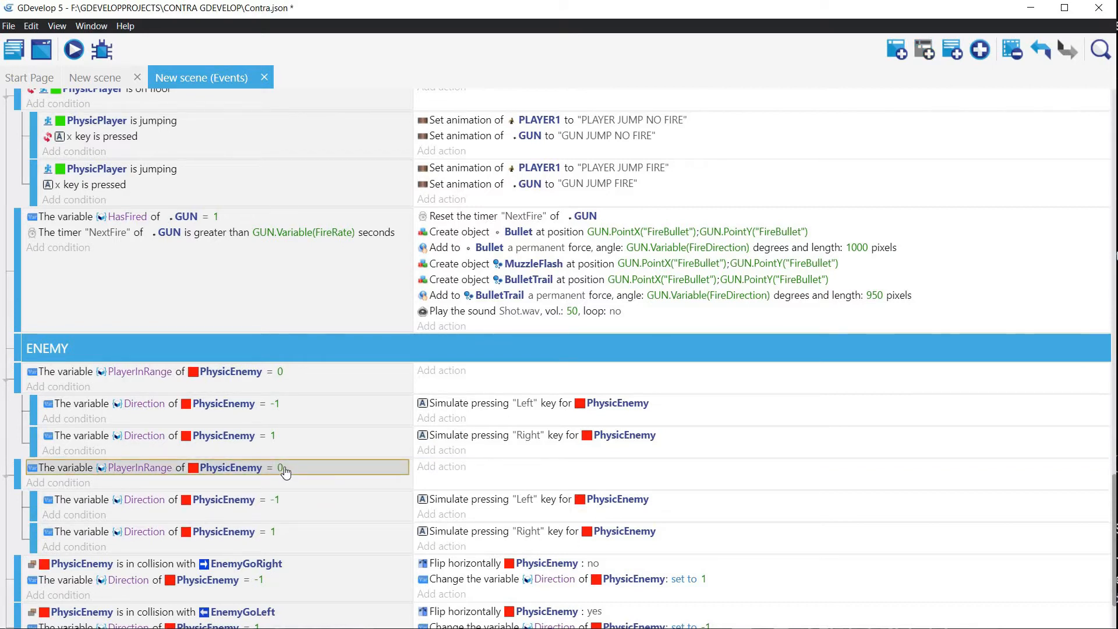
{"action": "double_click", "coordinate": [284, 467]}
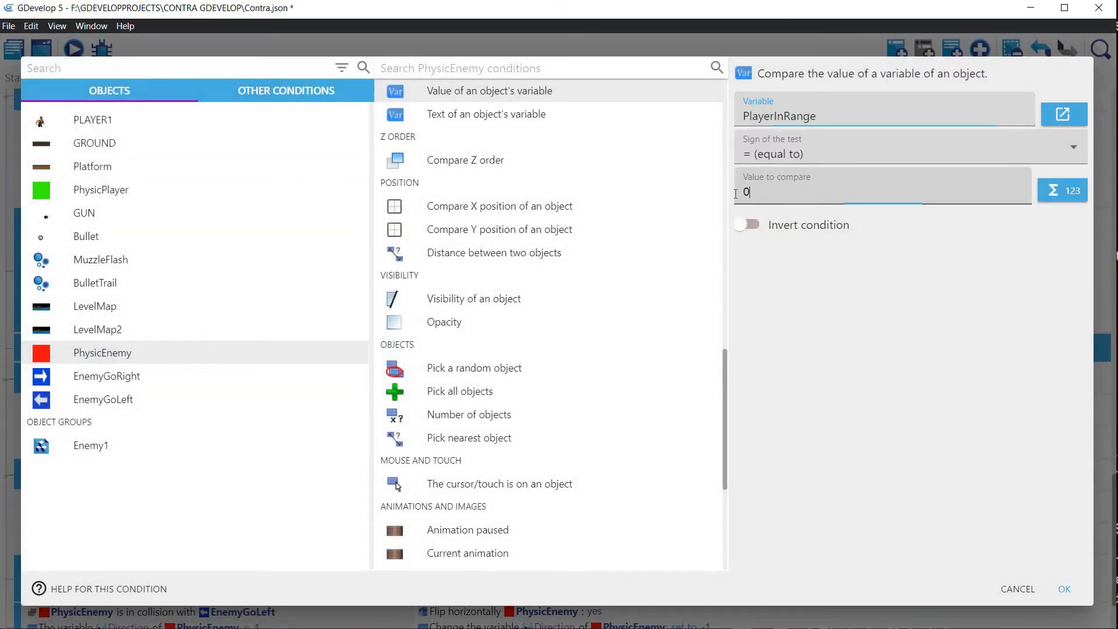
{"action": "left_click", "coordinate": [764, 195]}
{"action": "type", "text": "1"}
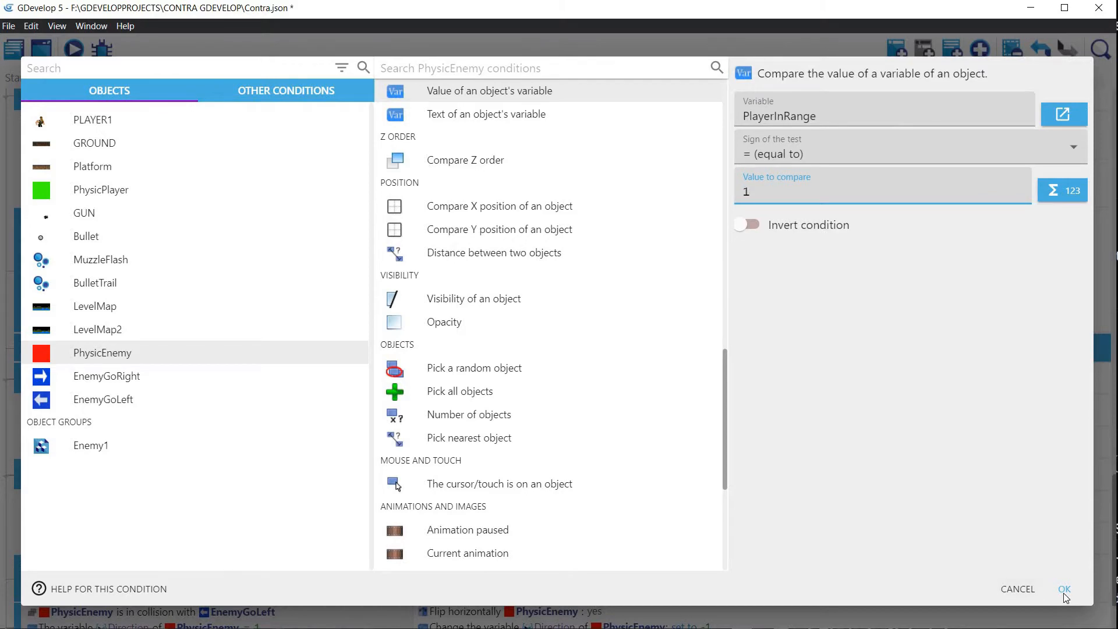
{"action": "left_click", "coordinate": [1064, 590]}
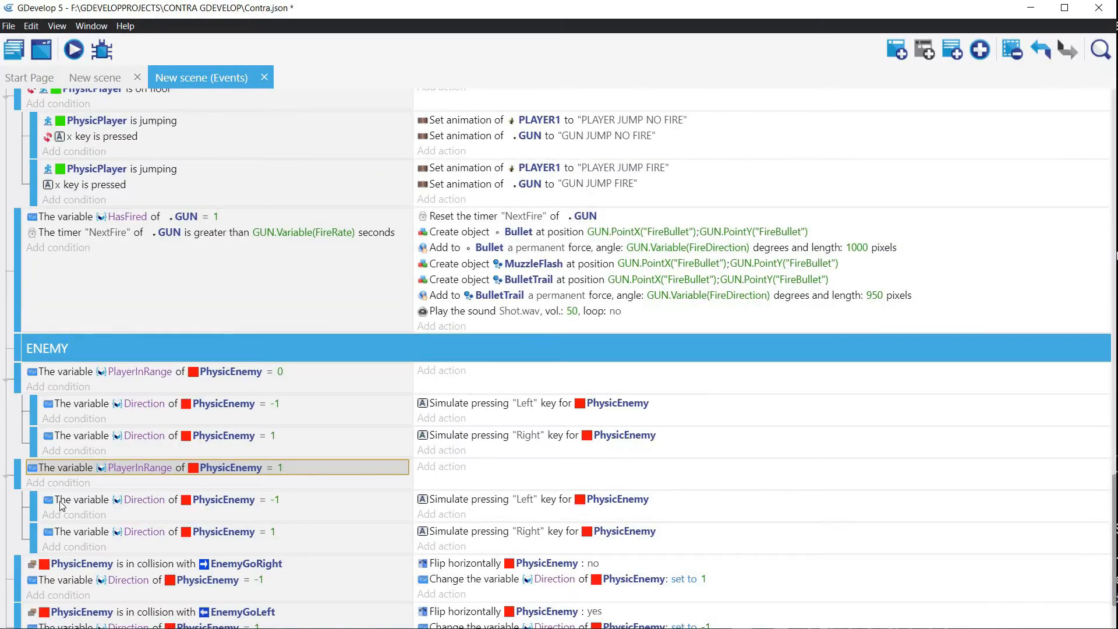
Step: Delete both Direction sub-events under the event where PlayerInRange equals 1
{"action": "right_click", "coordinate": [337, 514]}
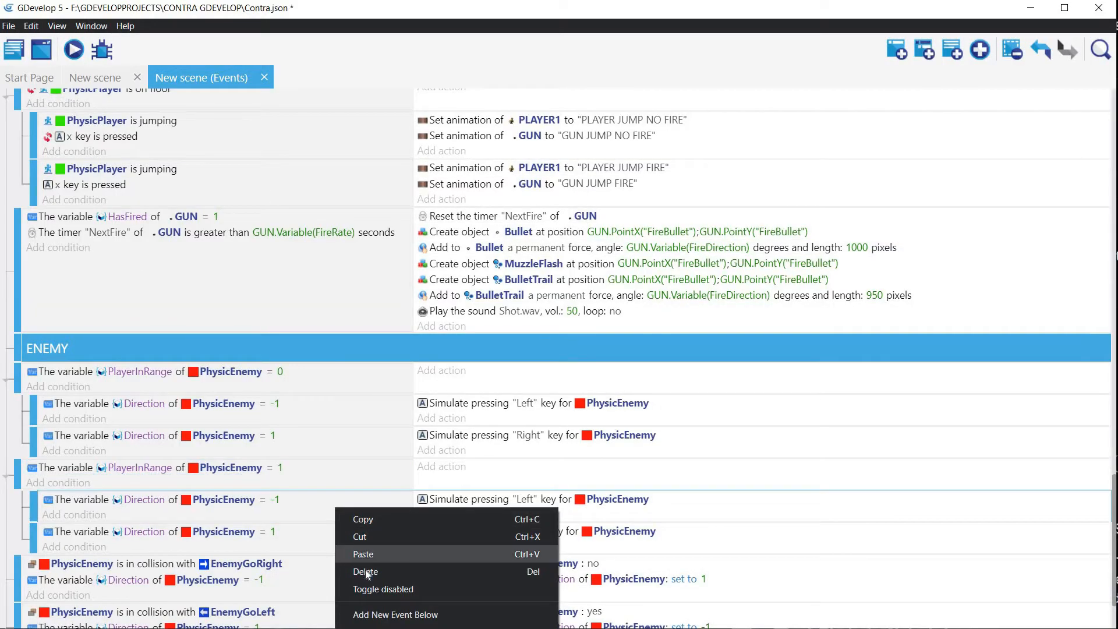
{"action": "left_click", "coordinate": [332, 518]}
{"action": "key", "text": "Delete"}
{"action": "left_click", "coordinate": [330, 505]}
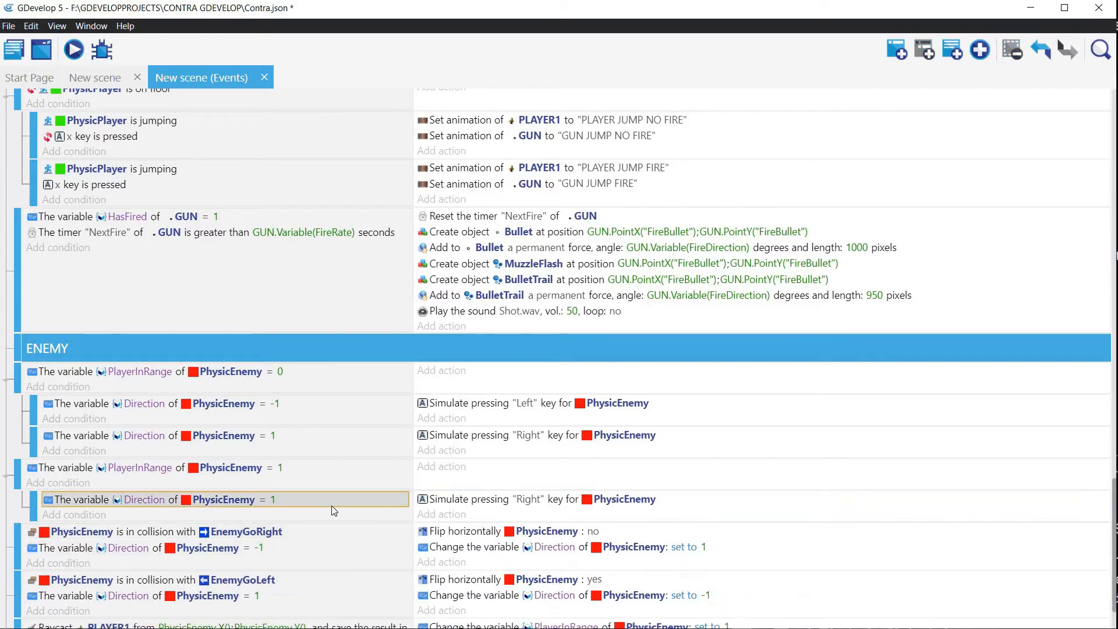
{"action": "right_click", "coordinate": [330, 505]}
{"action": "left_click", "coordinate": [320, 516]}
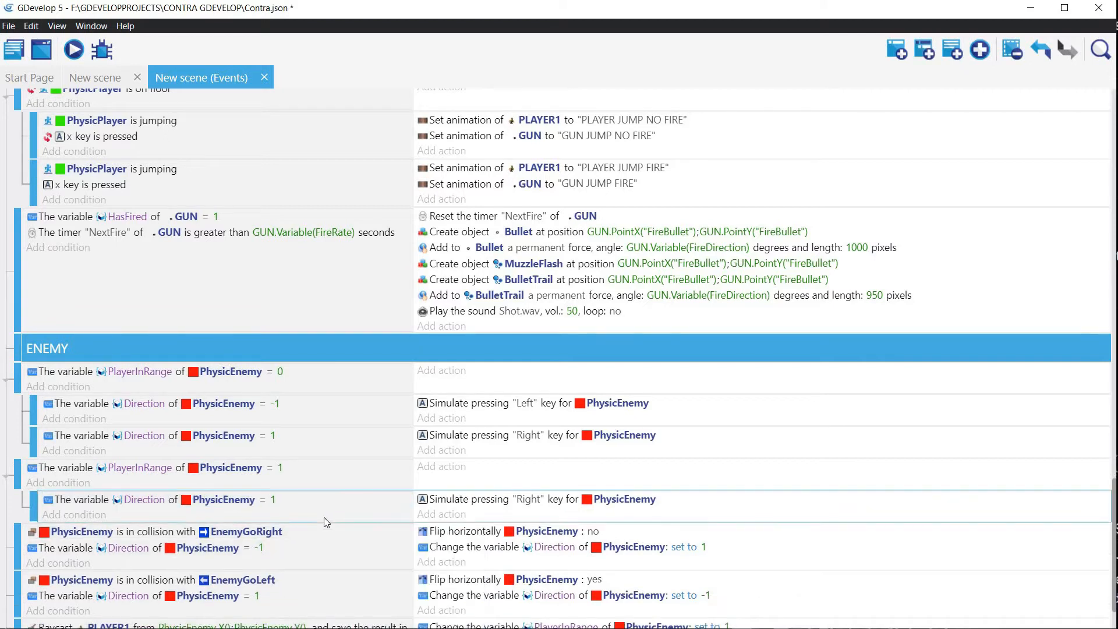
{"action": "right_click", "coordinate": [324, 517]}
{"action": "left_click", "coordinate": [353, 578]}
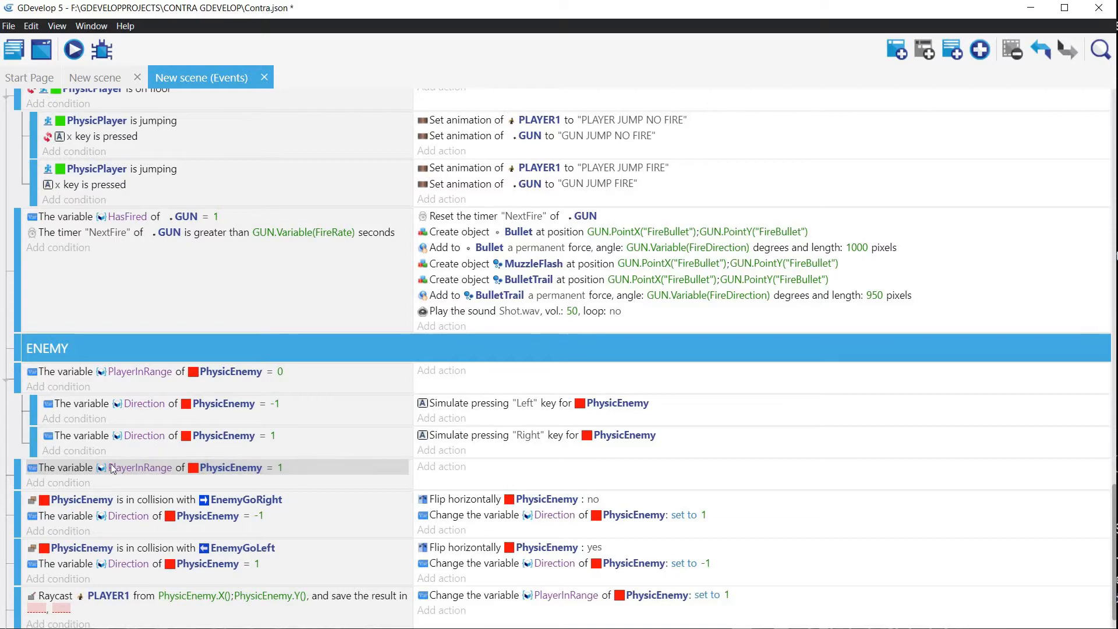
Step: Start a "Create an object" action for Bullet in the event where PlayerInRange equals 1
{"action": "left_click", "coordinate": [442, 466]}
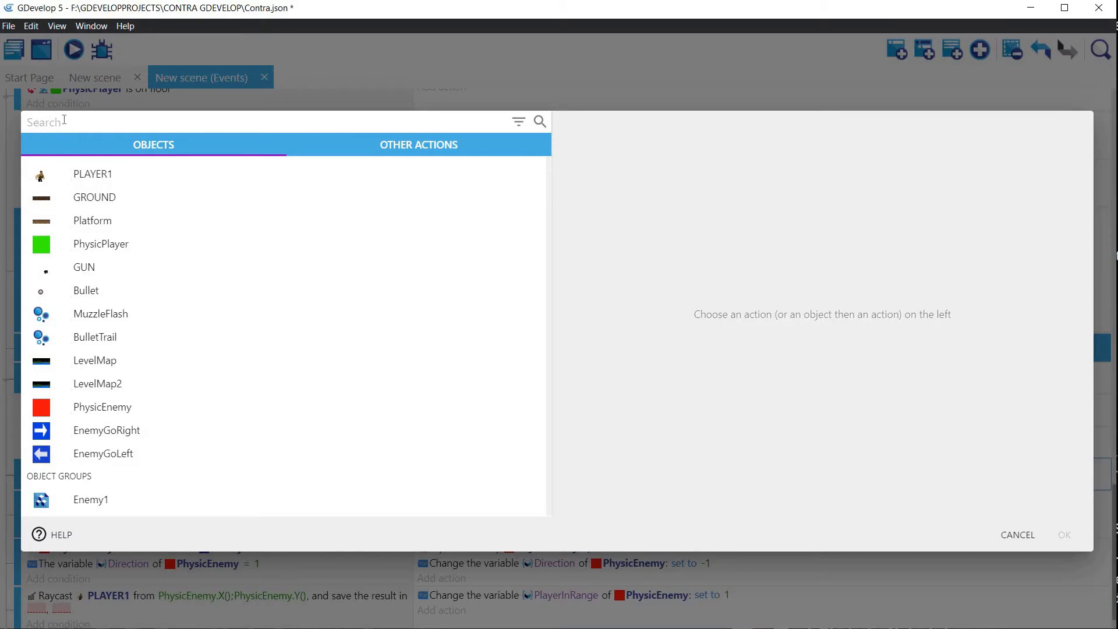
{"action": "left_click", "coordinate": [86, 291]}
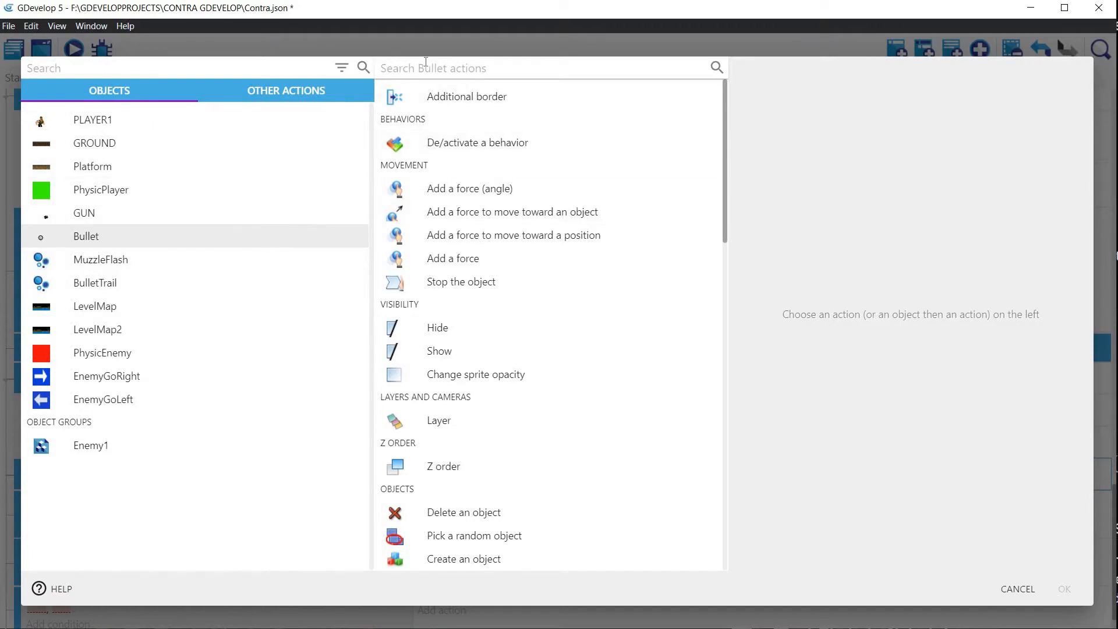
{"action": "type", "text": "crea"}
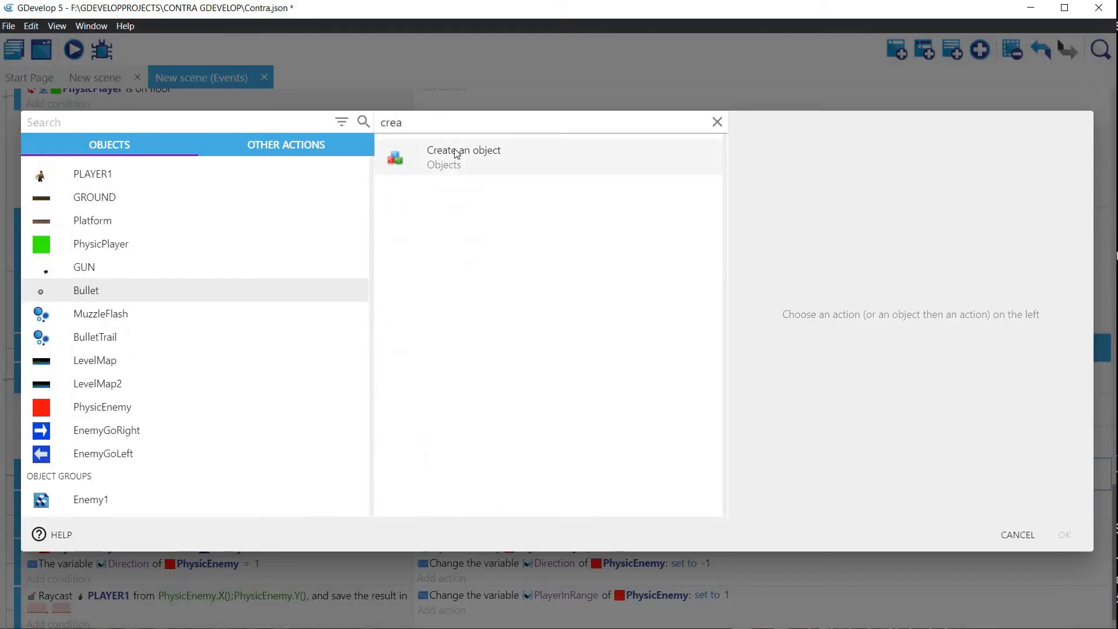
{"action": "left_click", "coordinate": [457, 153]}
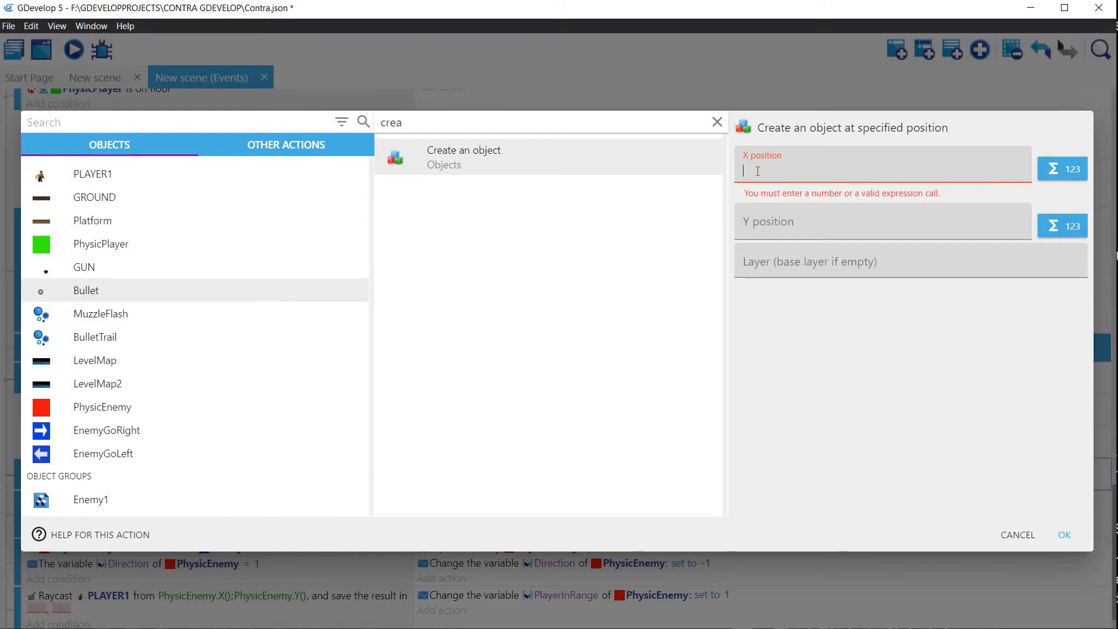
Step: Create the Bullet at X position PhysicEnemy.X() and Y position PhysicEnemy.Y() on layer "GAME", and confirm the action
{"action": "type", "text": "Ph"}
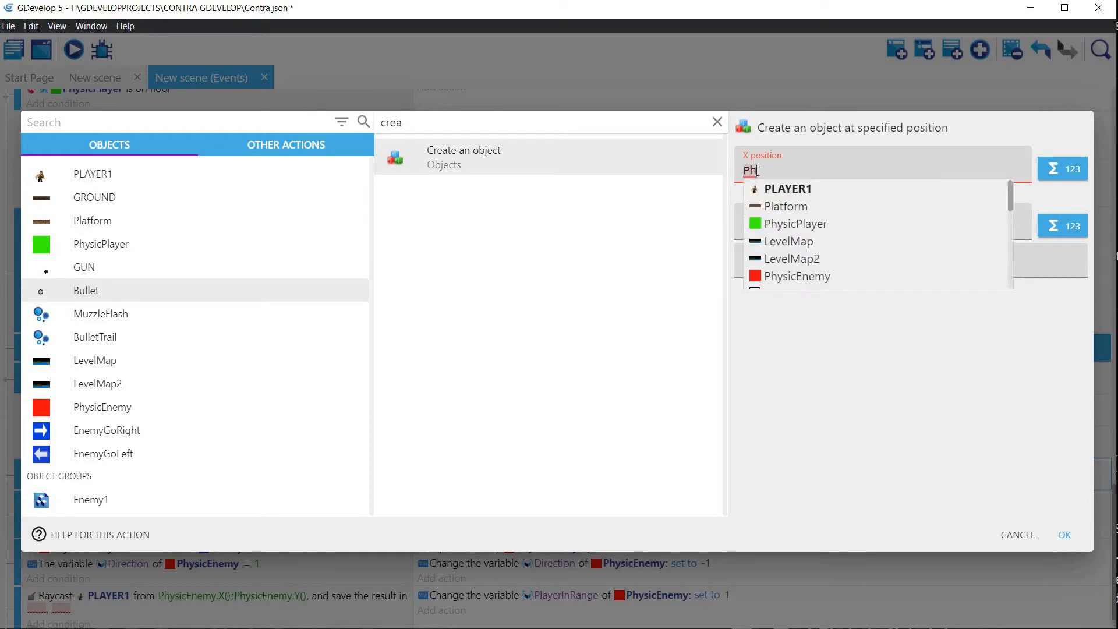
{"action": "type", "text": "ys"}
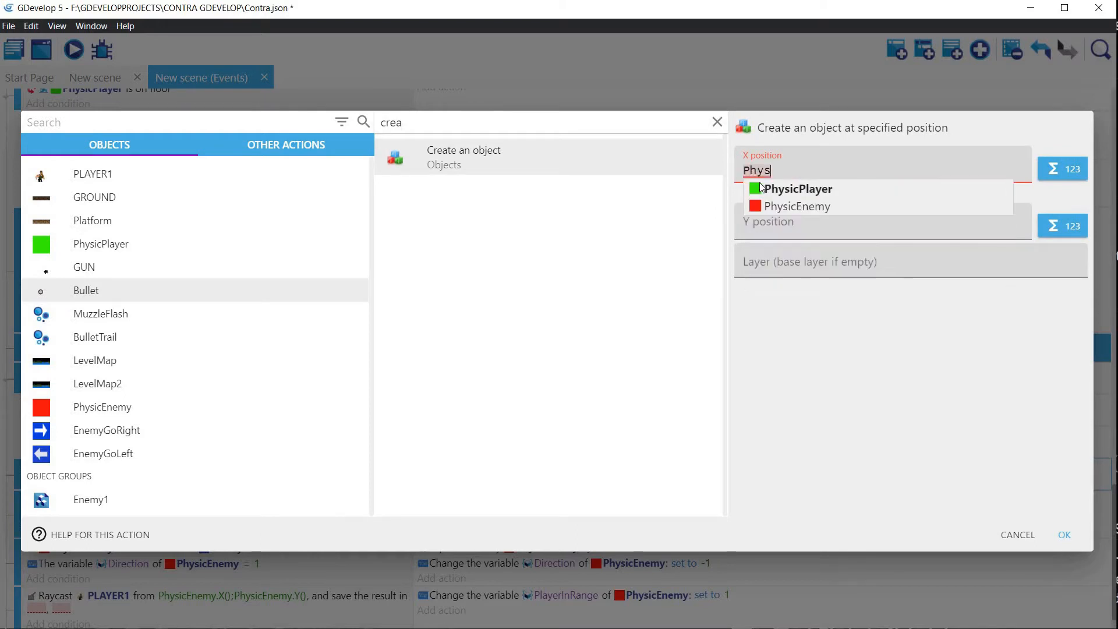
{"action": "left_click", "coordinate": [801, 205]}
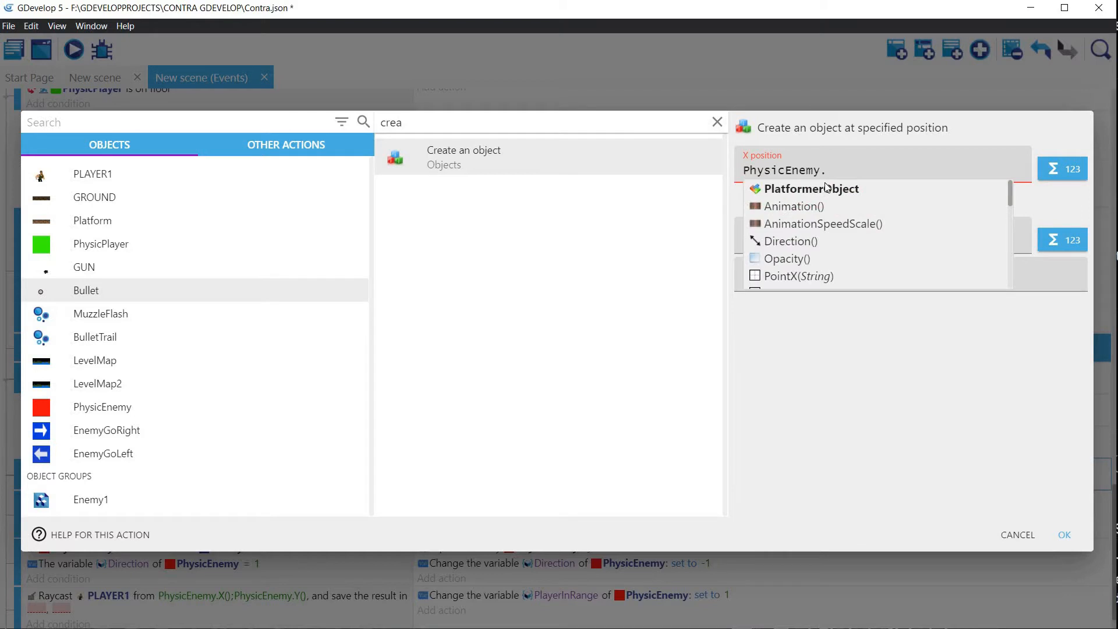
{"action": "type", "text": "X()"}
{"action": "key", "text": "ctrl+a"}
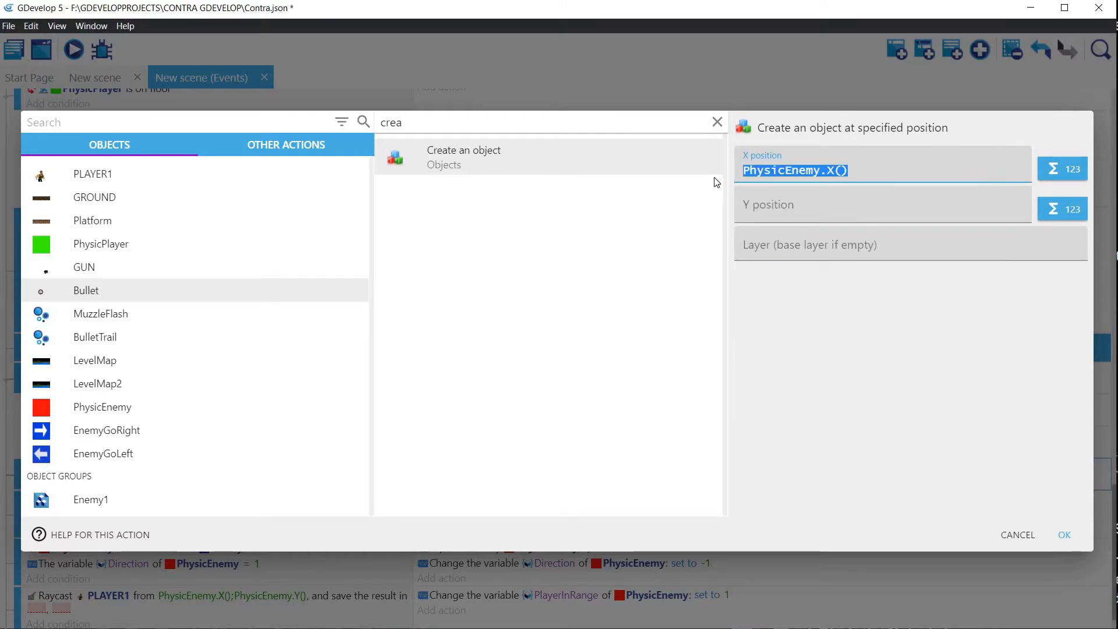
{"action": "left_click", "coordinate": [749, 190]}
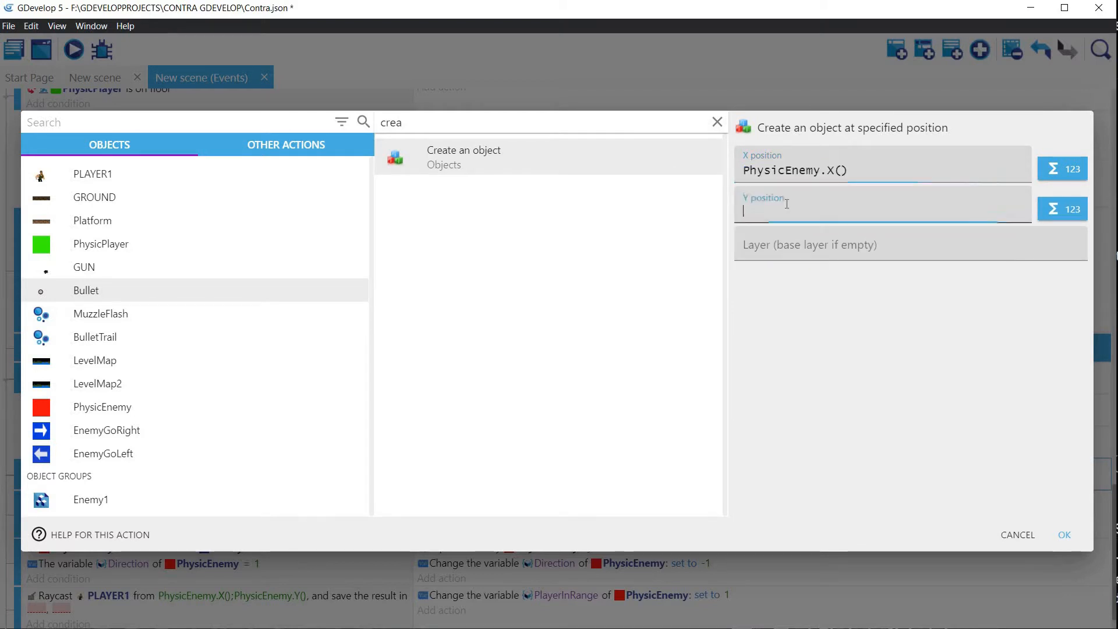
{"action": "key", "text": "ctrl+v"}
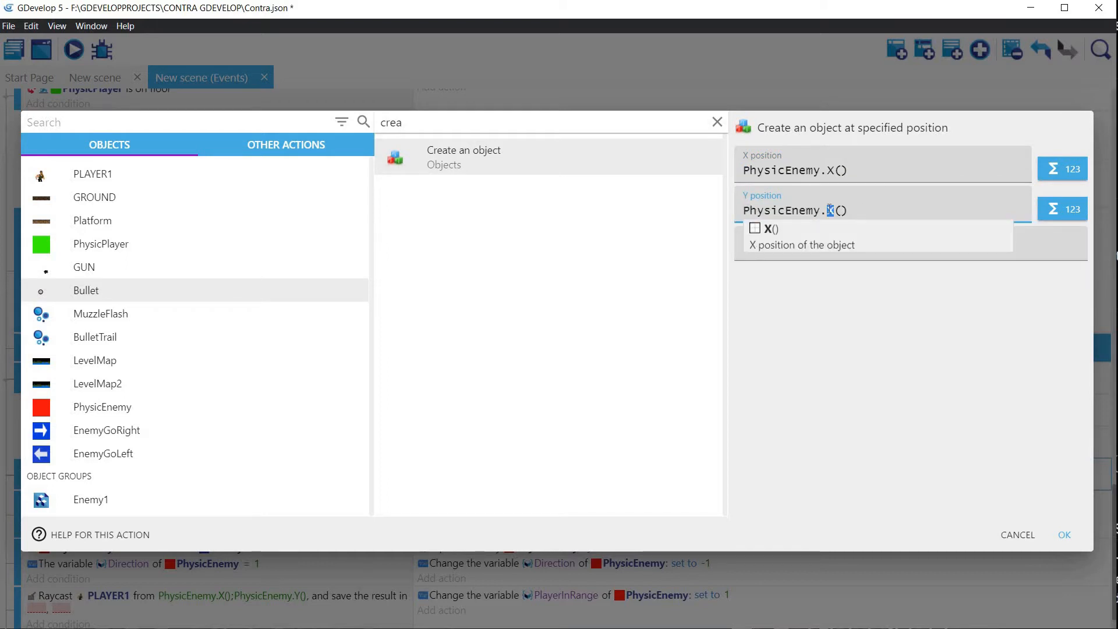
{"action": "type", "text": "Y"}
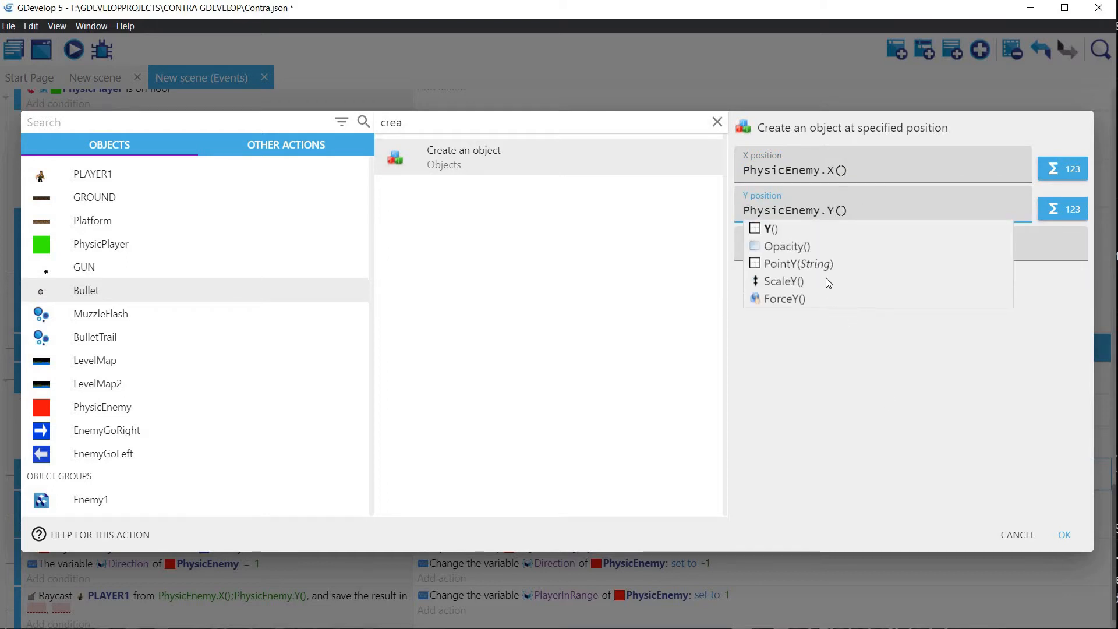
{"action": "left_click", "coordinate": [791, 250]}
{"action": "left_click", "coordinate": [792, 332]}
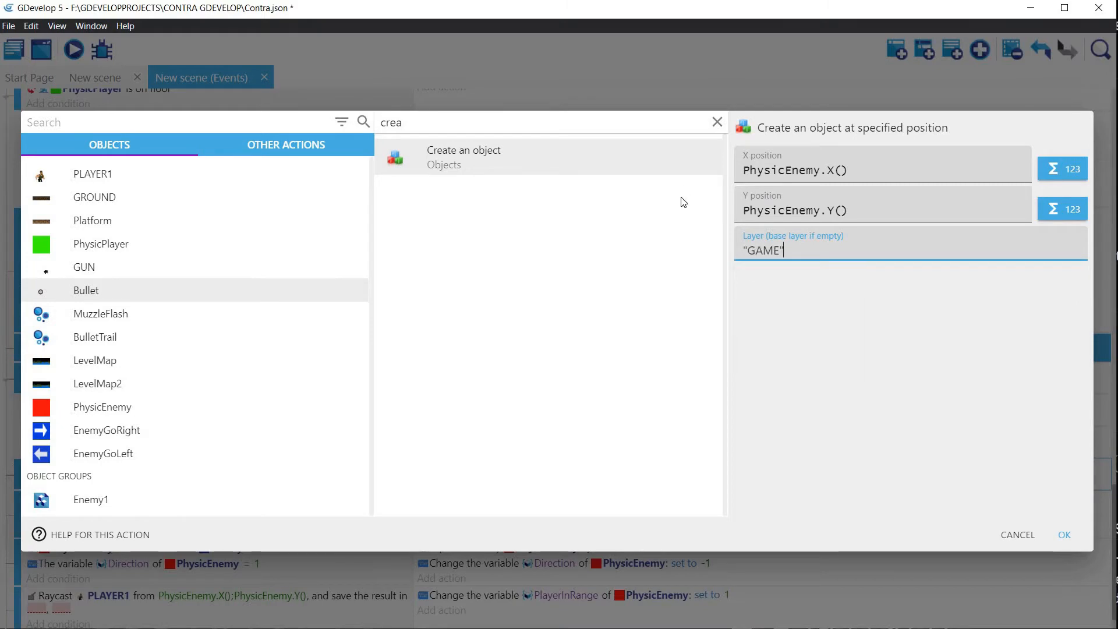
{"action": "left_click", "coordinate": [1064, 534]}
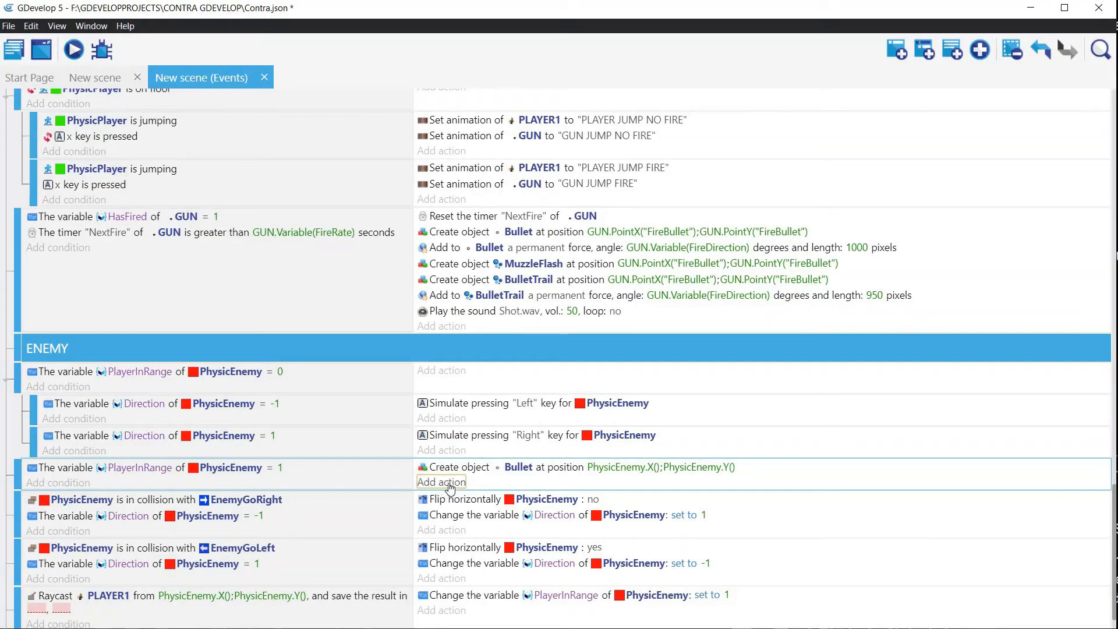
Step: Add an instant angle-based force to Bullet in the event where PlayerInRange equals 1, with angle PhysicEnemy.Angle() and speed 900
{"action": "left_click", "coordinate": [448, 486]}
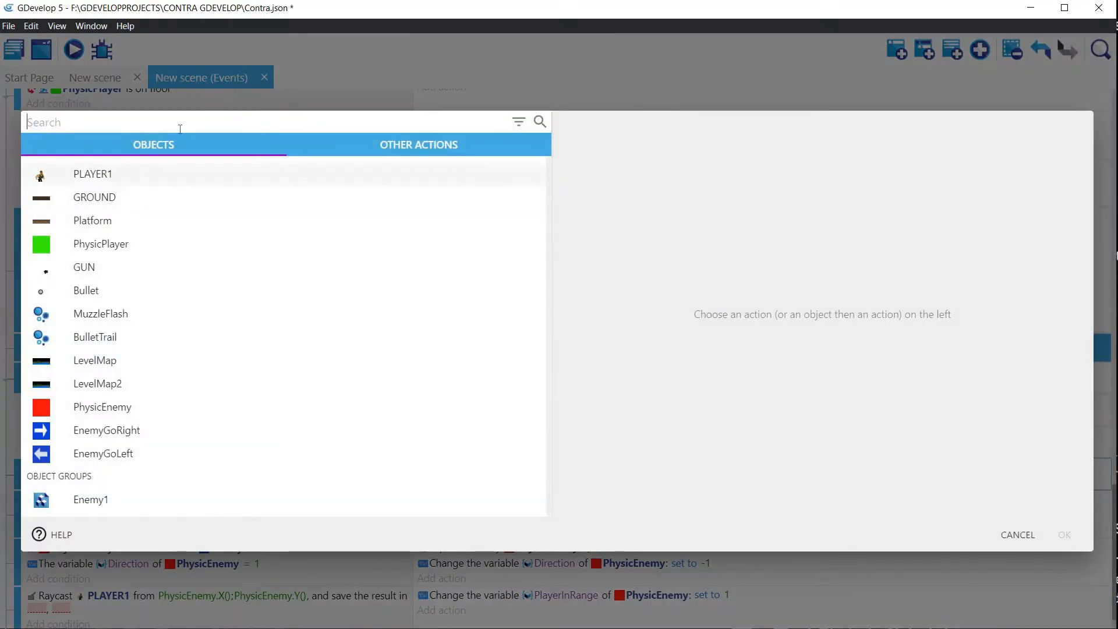
{"action": "type", "text": "Bull"}
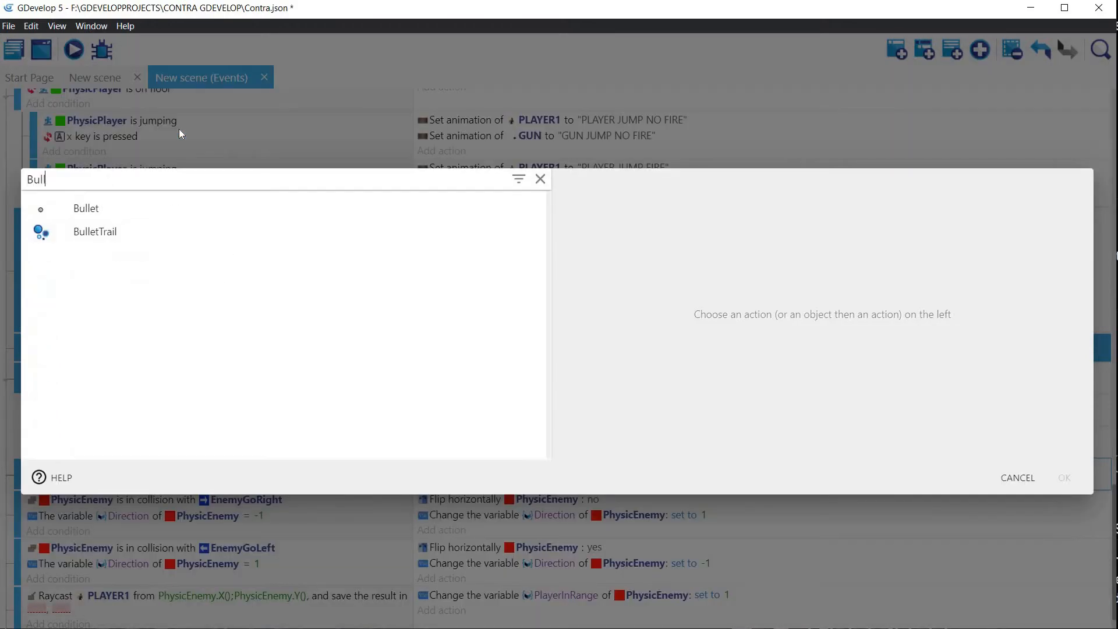
{"action": "left_click", "coordinate": [85, 210]}
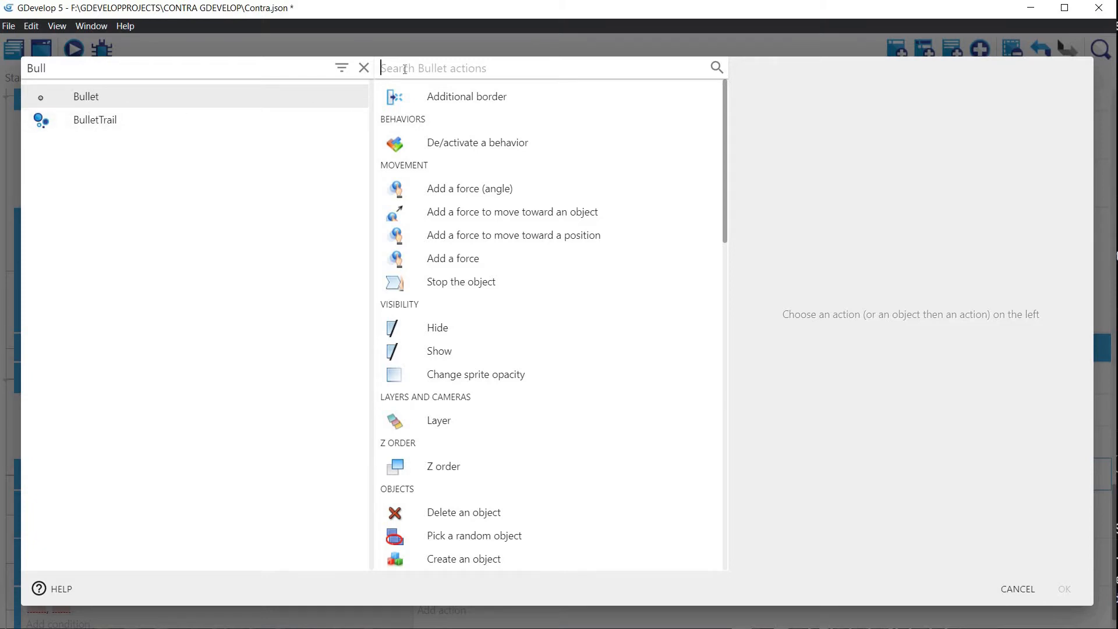
{"action": "type", "text": "Add"}
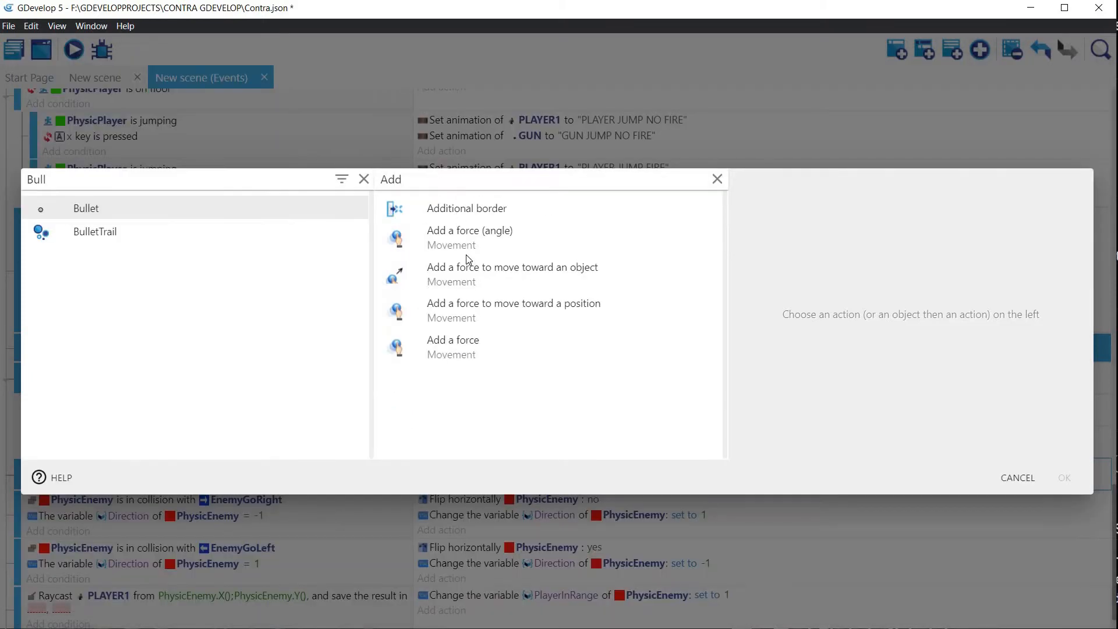
{"action": "left_click", "coordinate": [460, 240]}
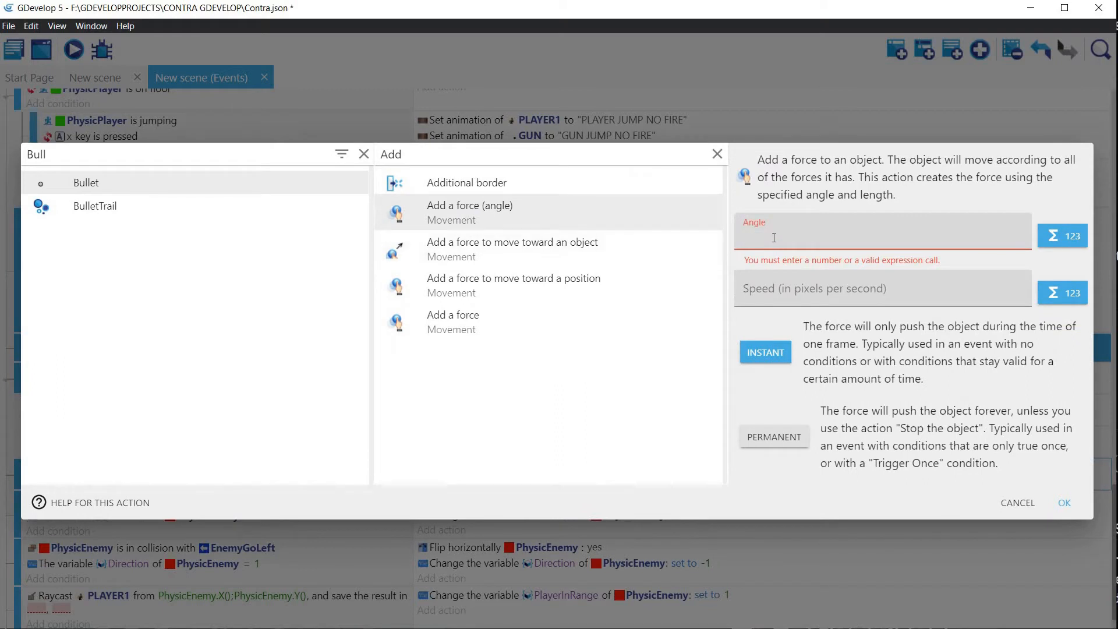
{"action": "type", "text": "Physic"}
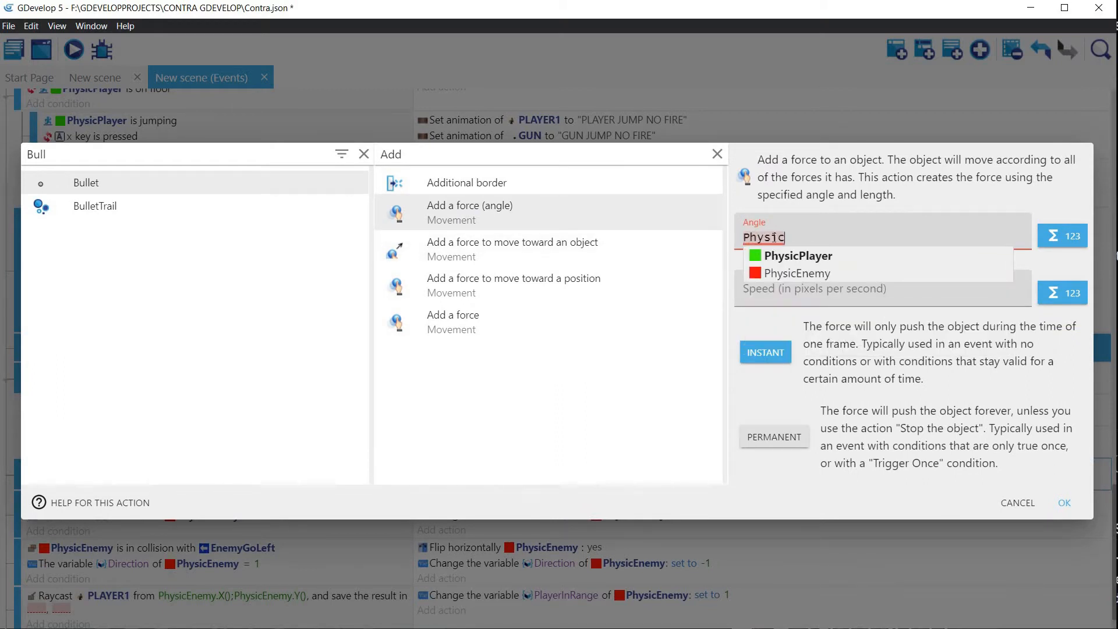
{"action": "left_click", "coordinate": [796, 273]}
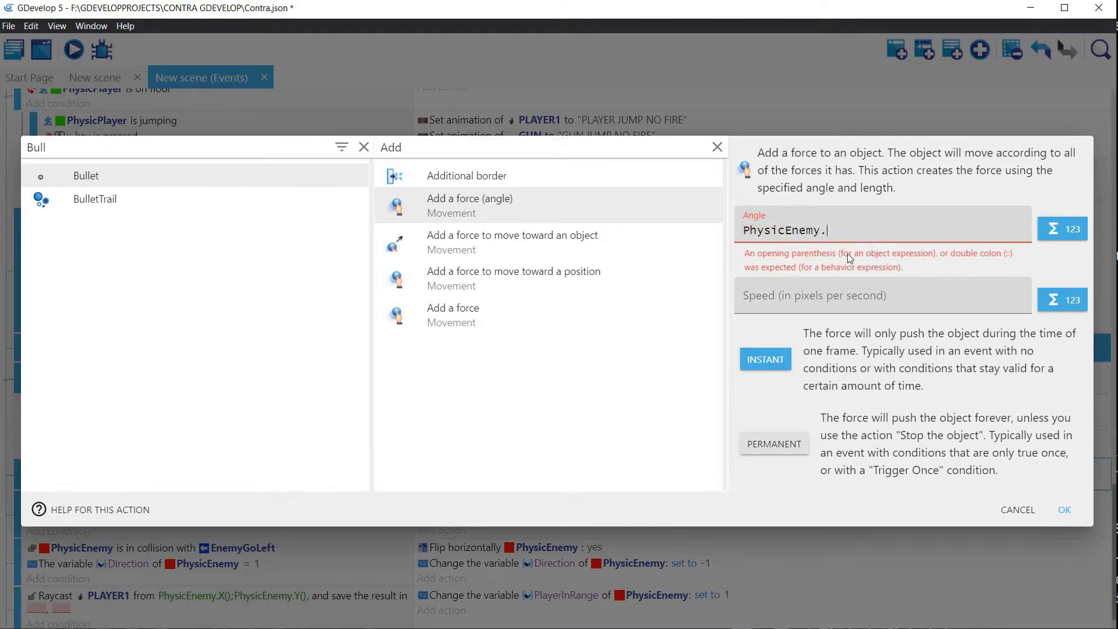
{"action": "type", "text": "Angle"}
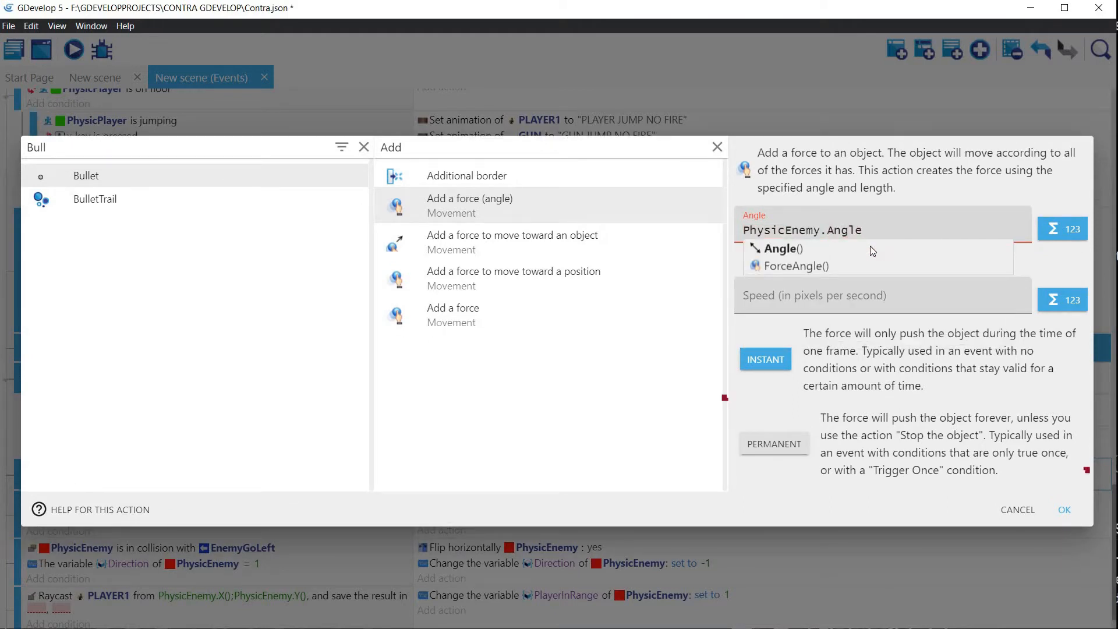
{"action": "left_click", "coordinate": [870, 248]}
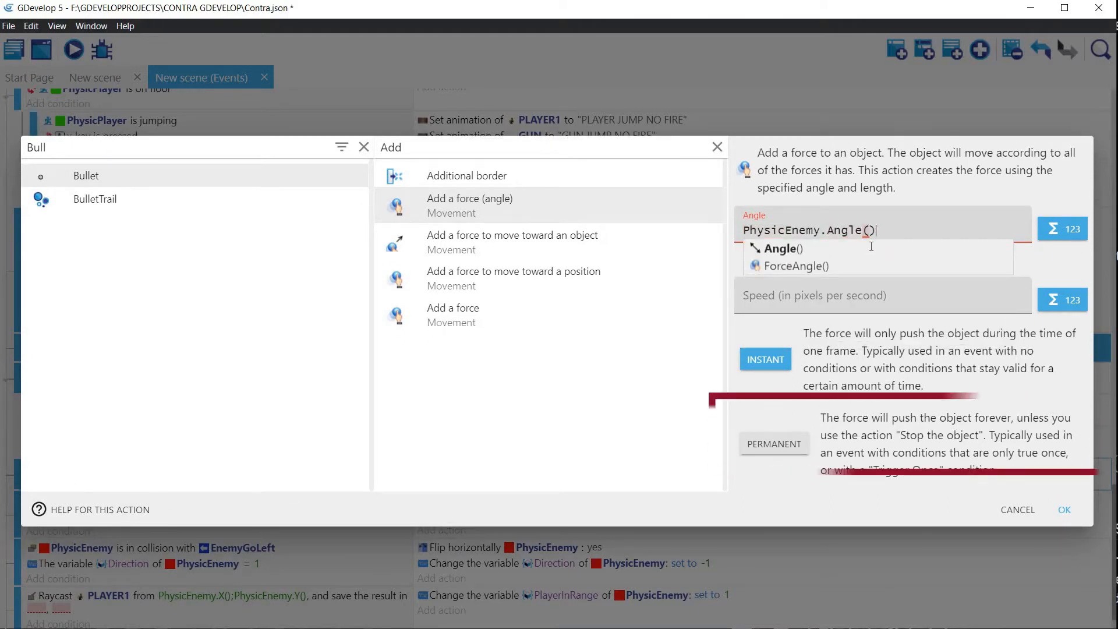
{"action": "left_click", "coordinate": [851, 285]}
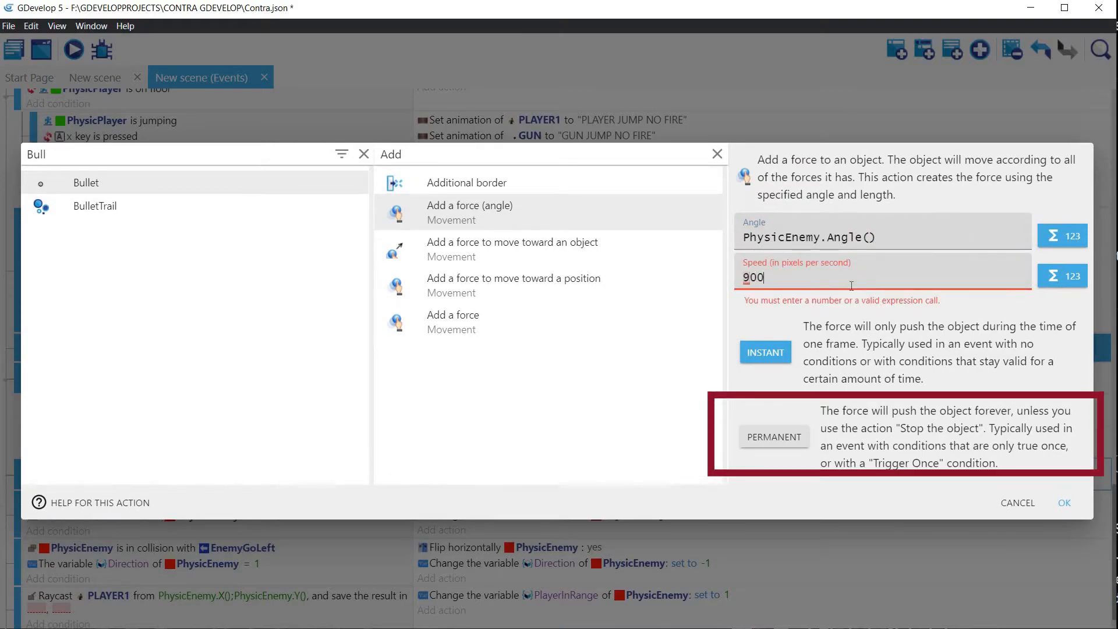
{"action": "left_click", "coordinate": [1064, 495]}
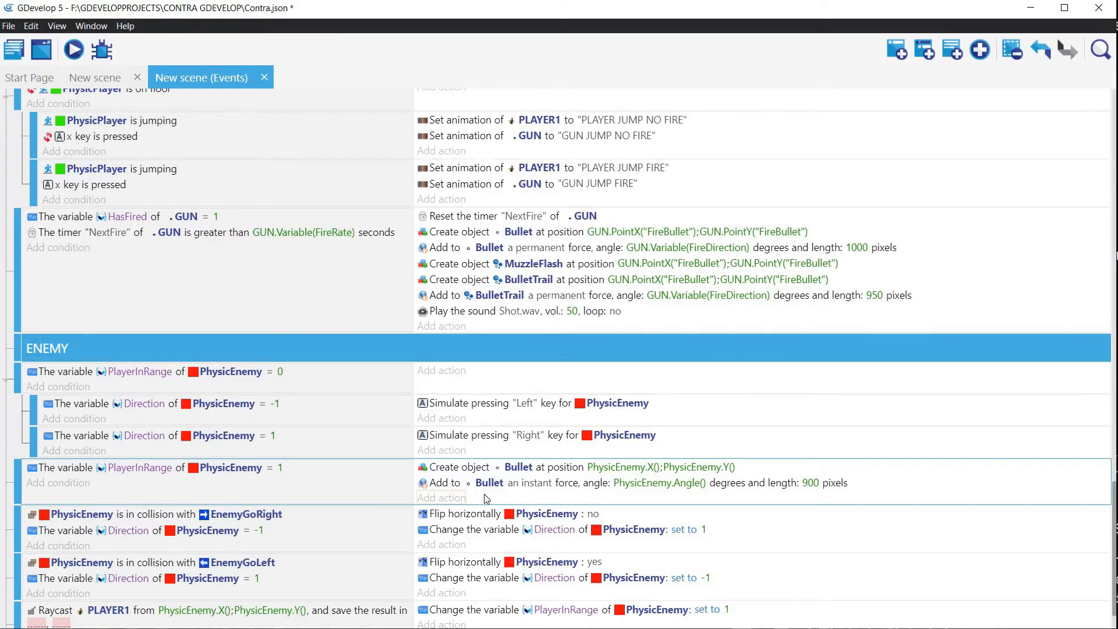
Step: Run a preview of the game to check how the enemy fires at the player, and close it
{"action": "left_click", "coordinate": [73, 52]}
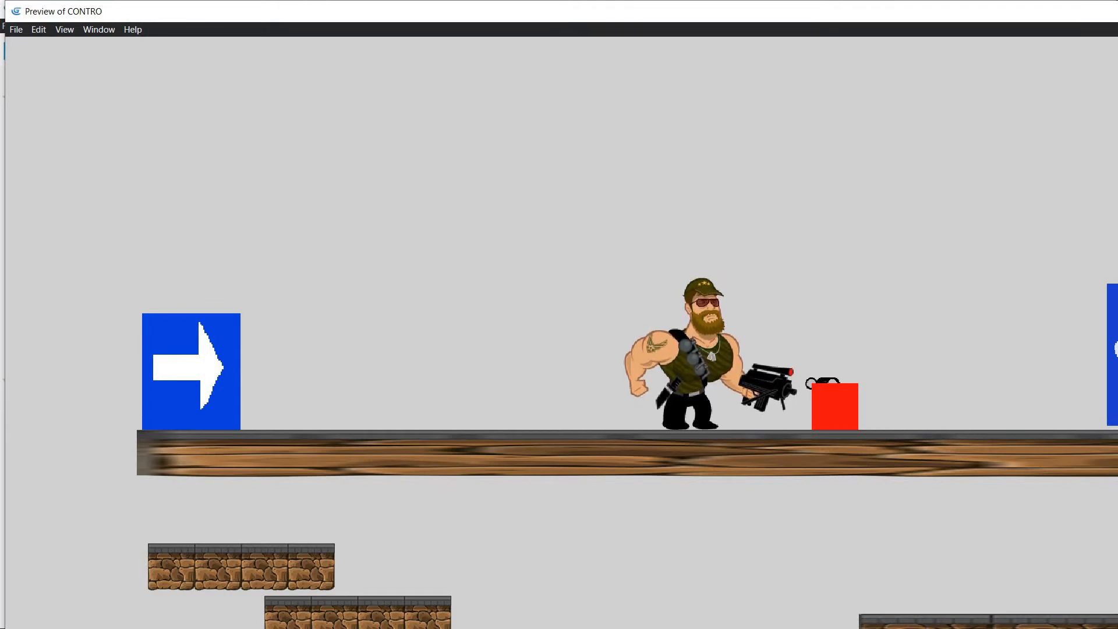
{"action": "key", "text": "alt+F4"}
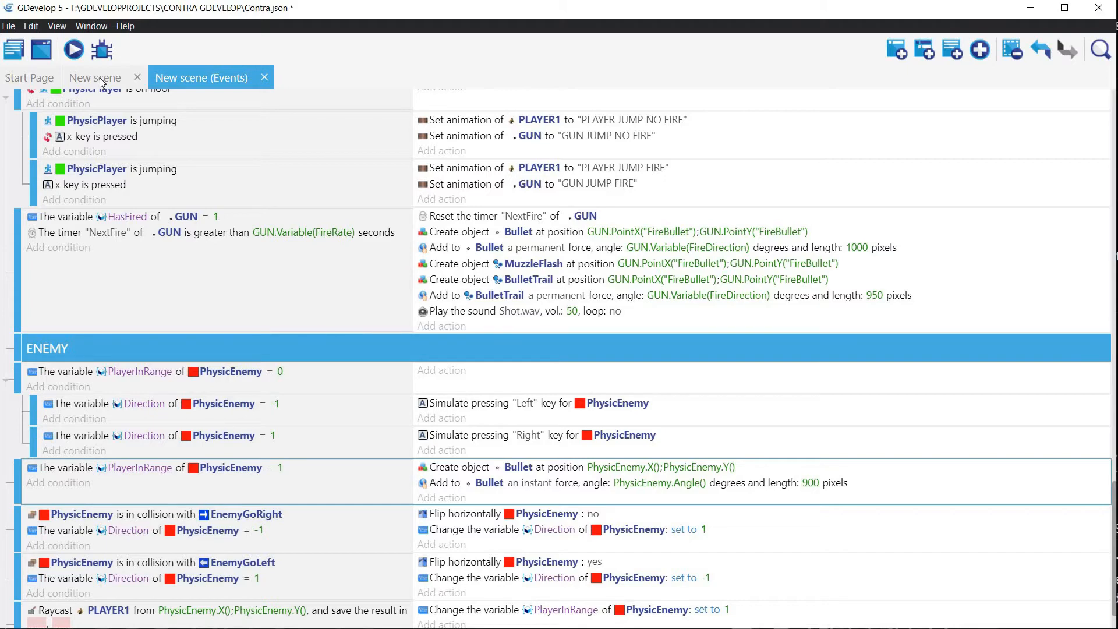
Step: Add an object variable named FireRate to PhysicEnemy in the scene's object list
{"action": "left_click", "coordinate": [100, 78]}
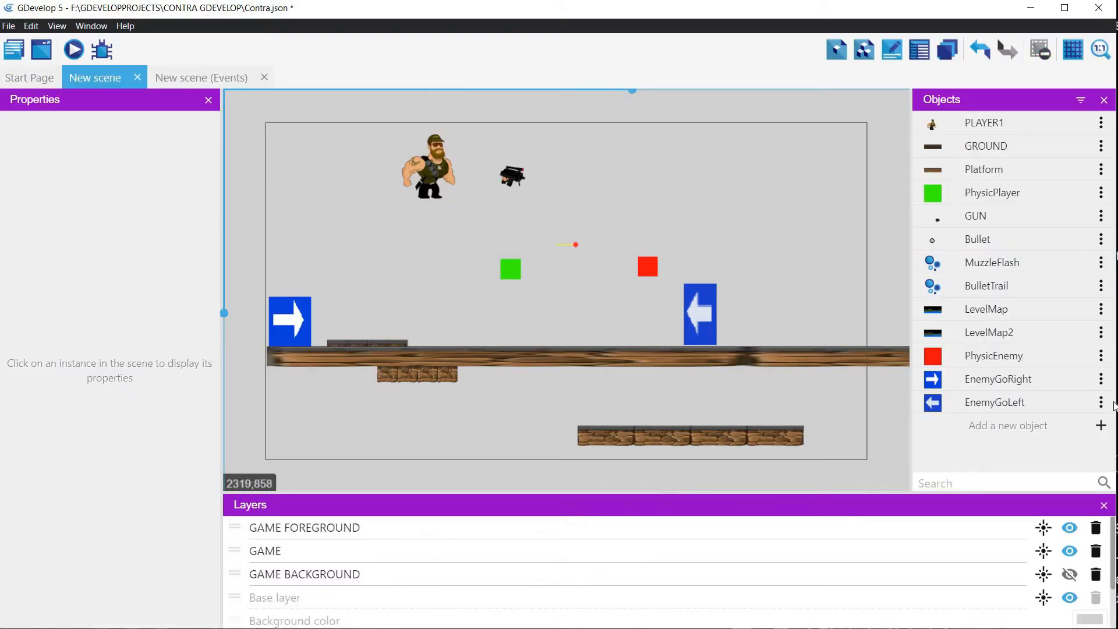
{"action": "left_click", "coordinate": [1101, 358]}
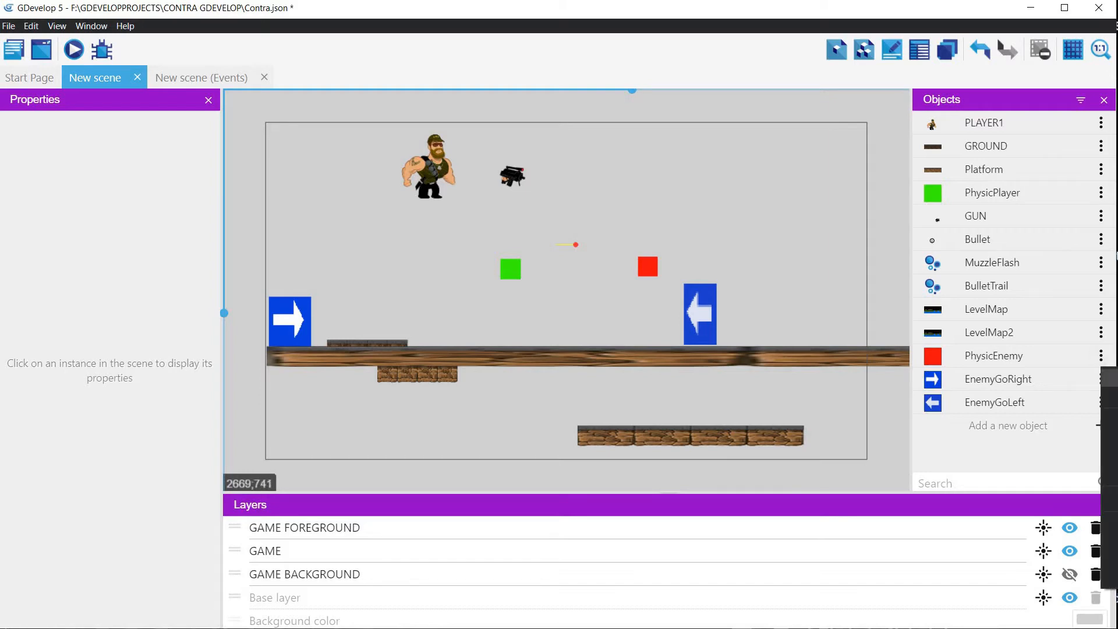
{"action": "left_click", "coordinate": [1112, 396]}
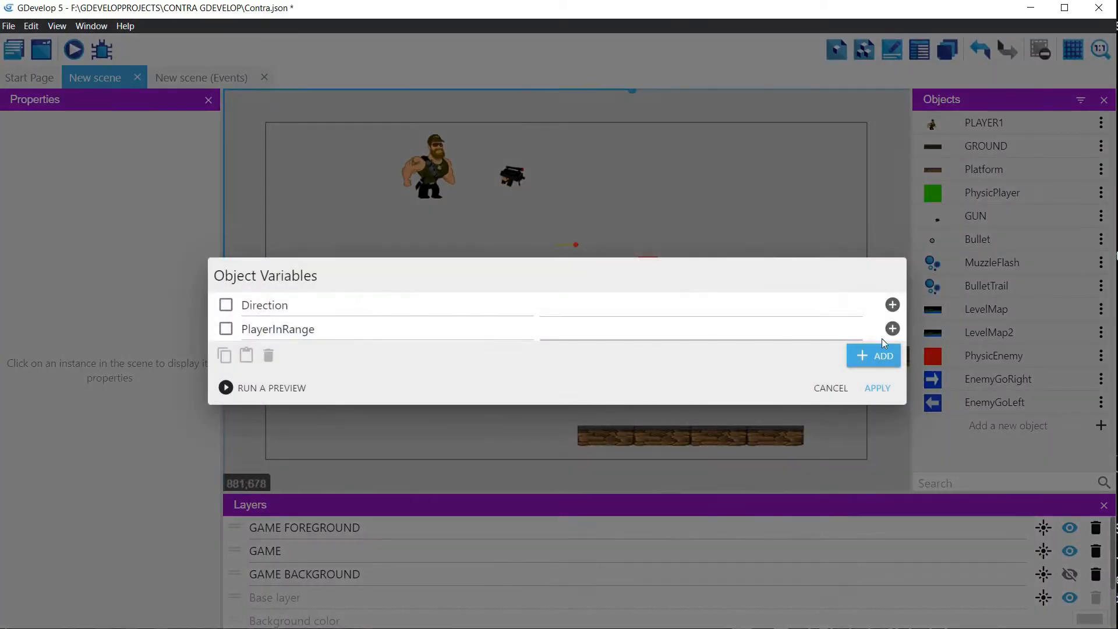
{"action": "left_click", "coordinate": [873, 355]}
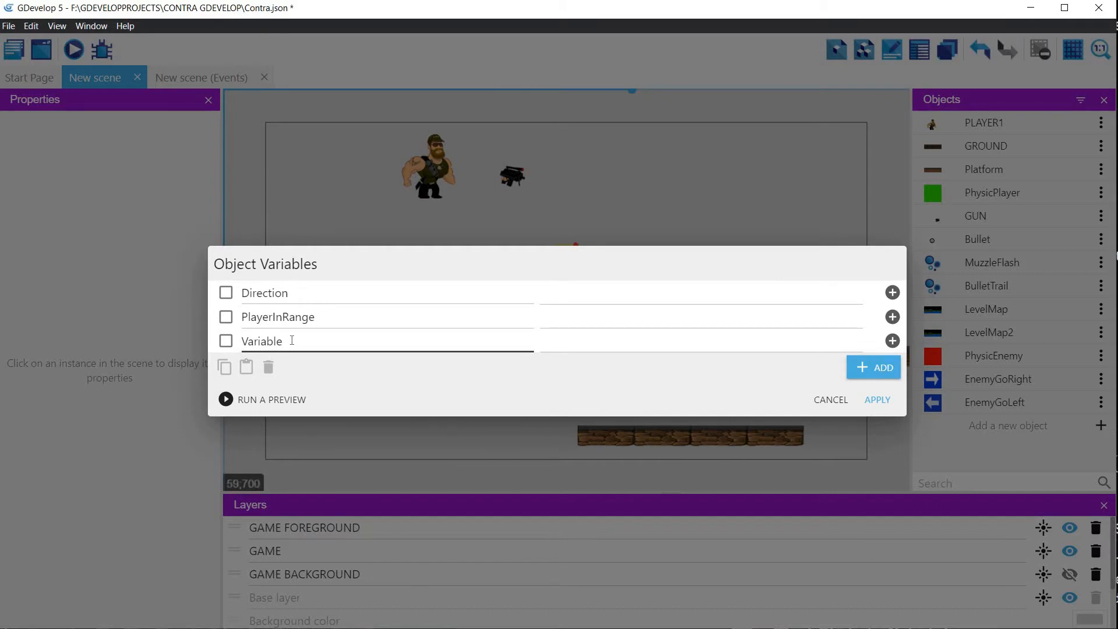
{"action": "left_click_drag", "start_coordinate": [292, 341], "coordinate": [207, 338]}
{"action": "type", "text": "F"}
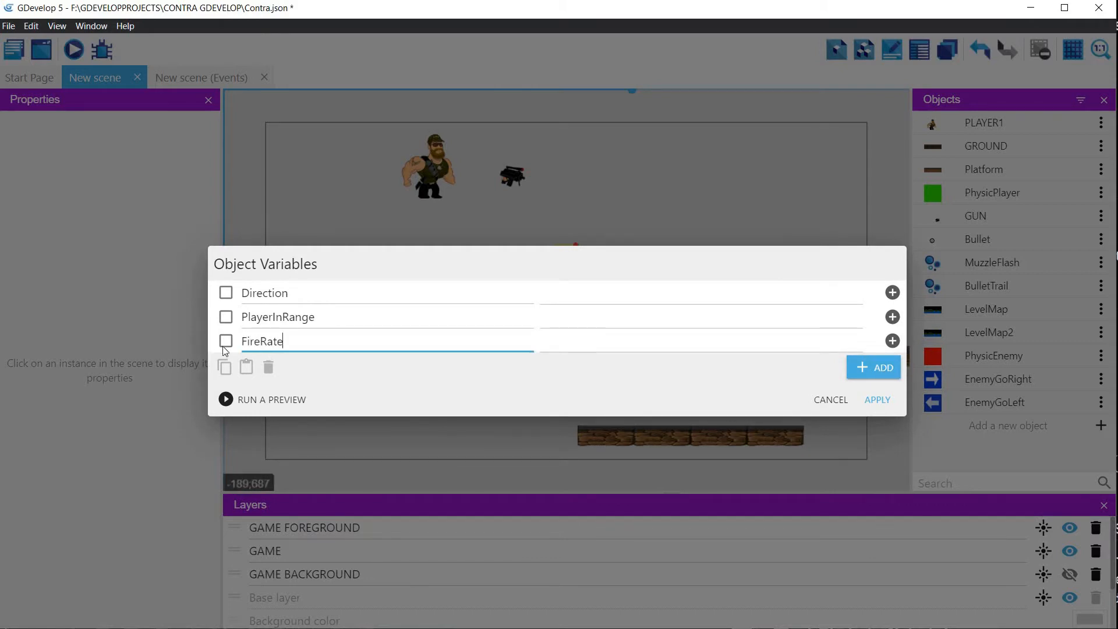
{"action": "type", "text": "ireRate"}
Step: Add another PhysicEnemy object variable named HasFired and apply the variable changes
{"action": "left_click", "coordinate": [872, 369]}
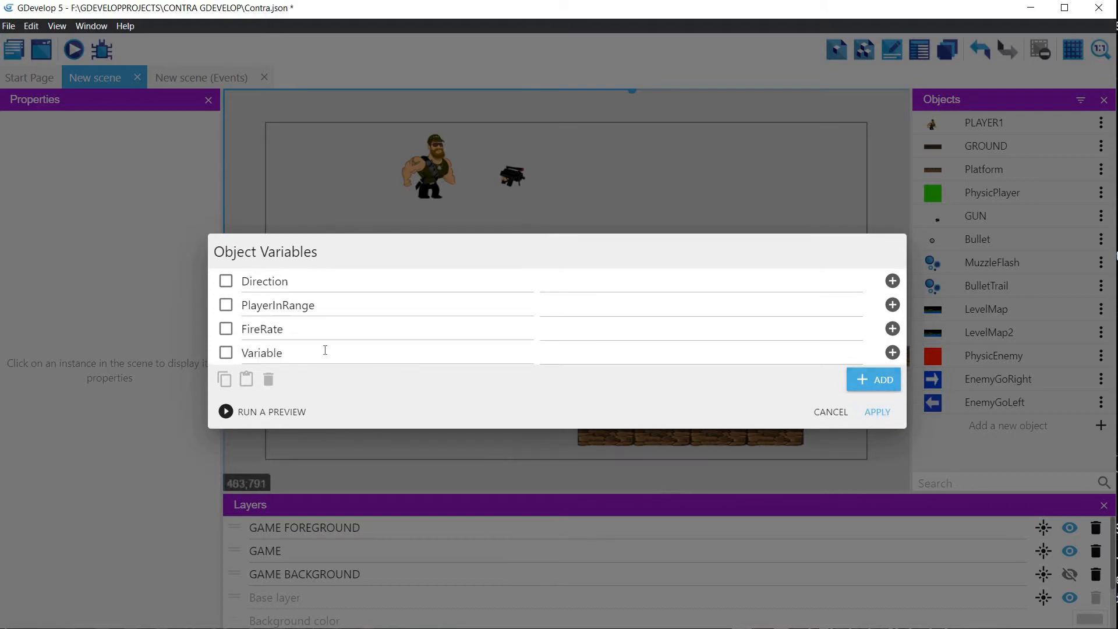
{"action": "left_click_drag", "start_coordinate": [325, 350], "coordinate": [227, 353]}
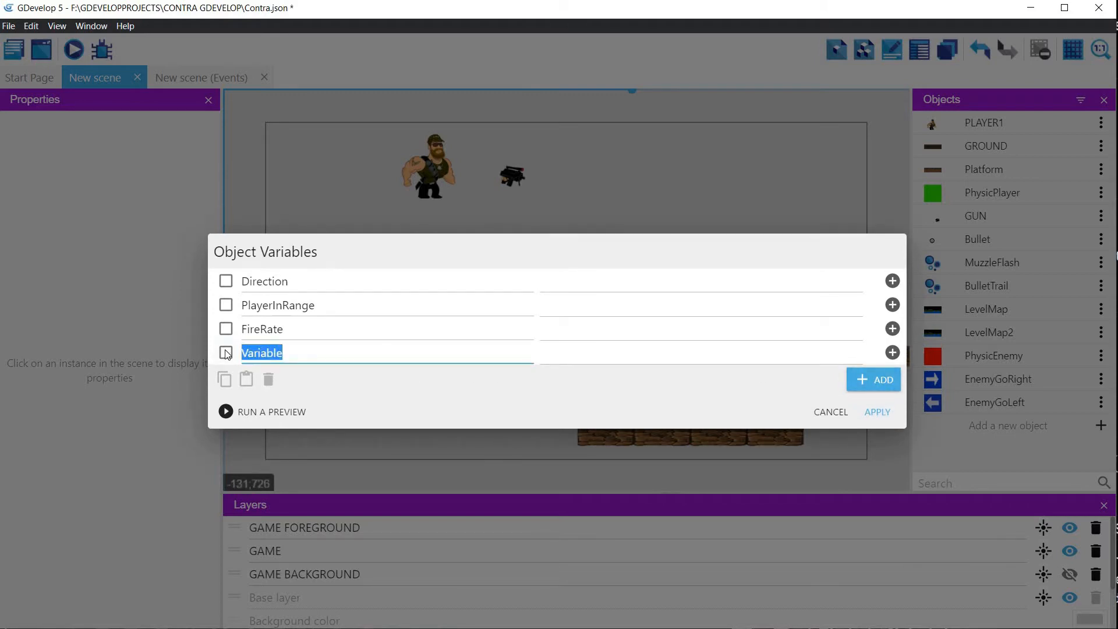
{"action": "type", "text": "HasFired"}
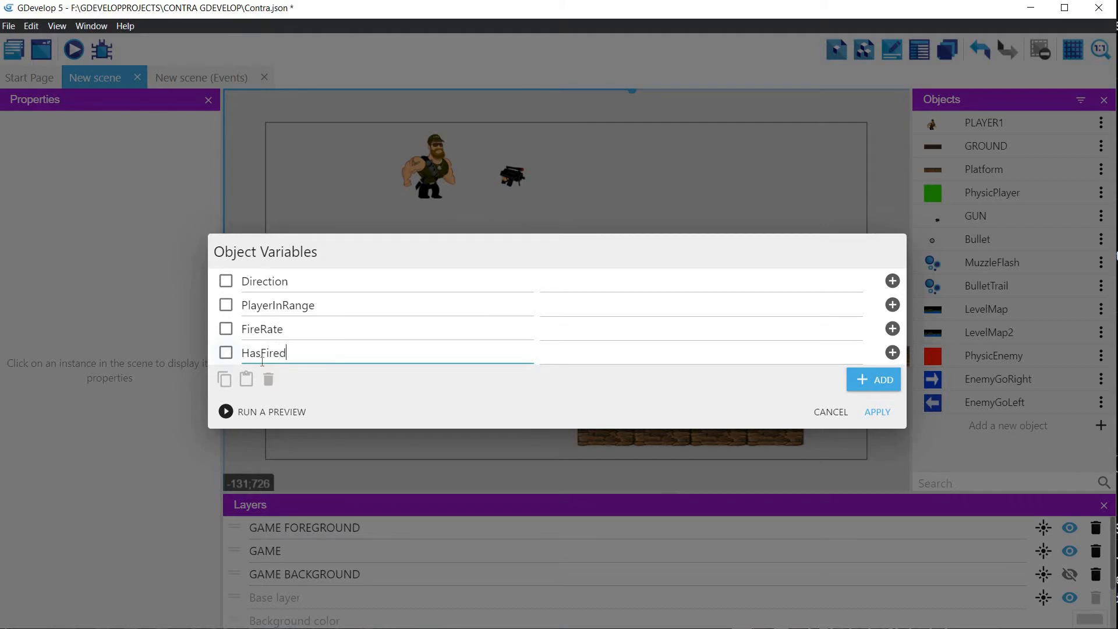
{"action": "left_click", "coordinate": [877, 412]}
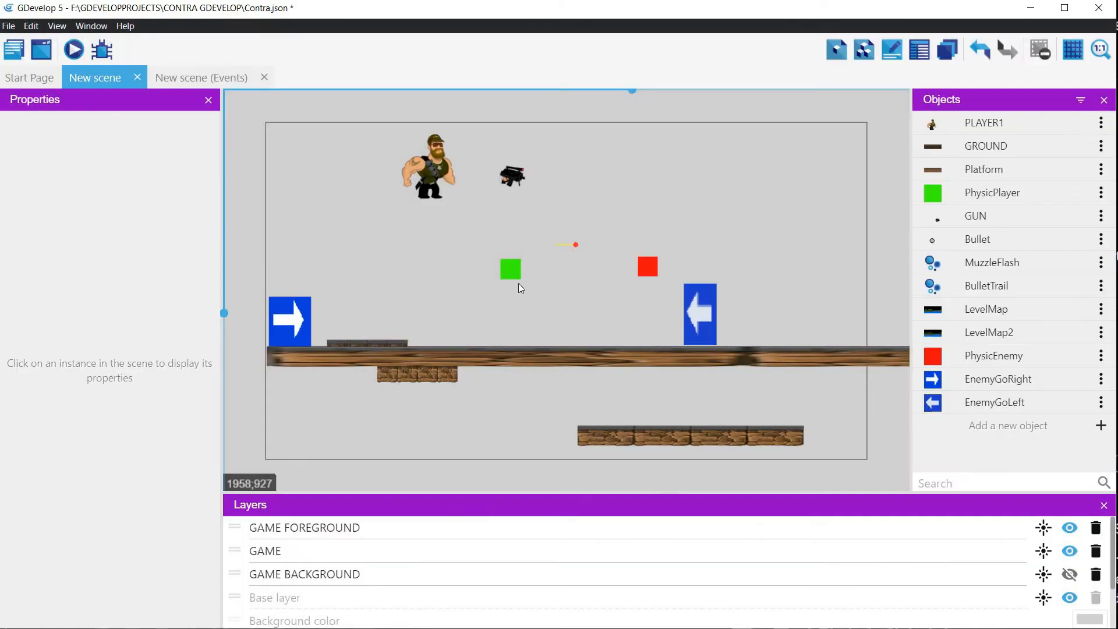
Step: Add a condition that PhysicEnemy's HasFired variable is equal to 0 to the event where PlayerInRange equals 1
{"action": "left_click", "coordinate": [215, 78]}
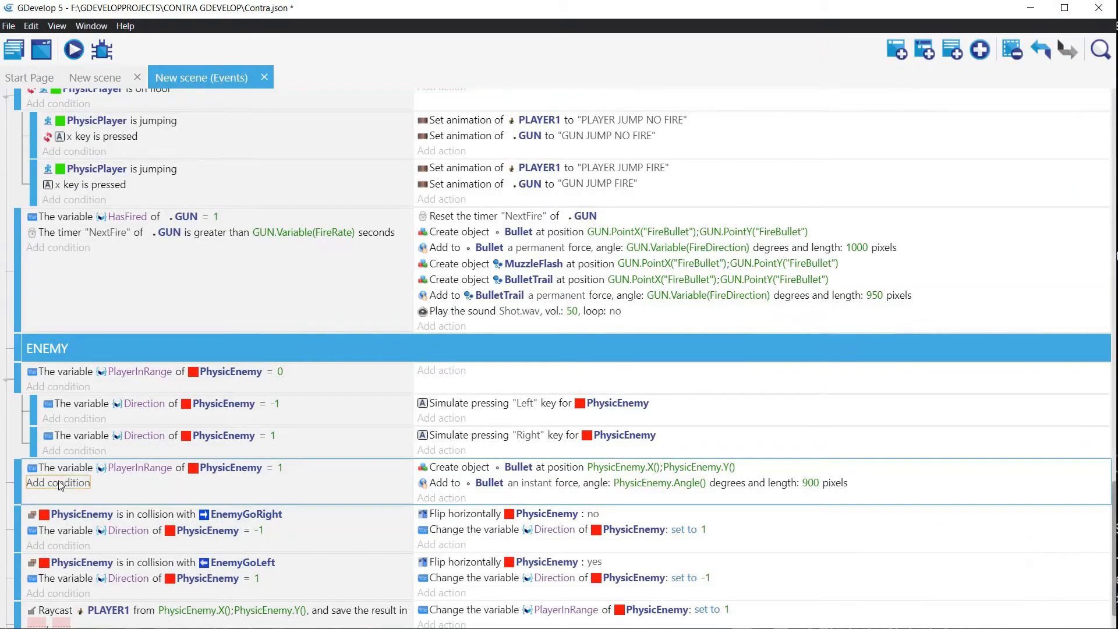
{"action": "left_click", "coordinate": [58, 482]}
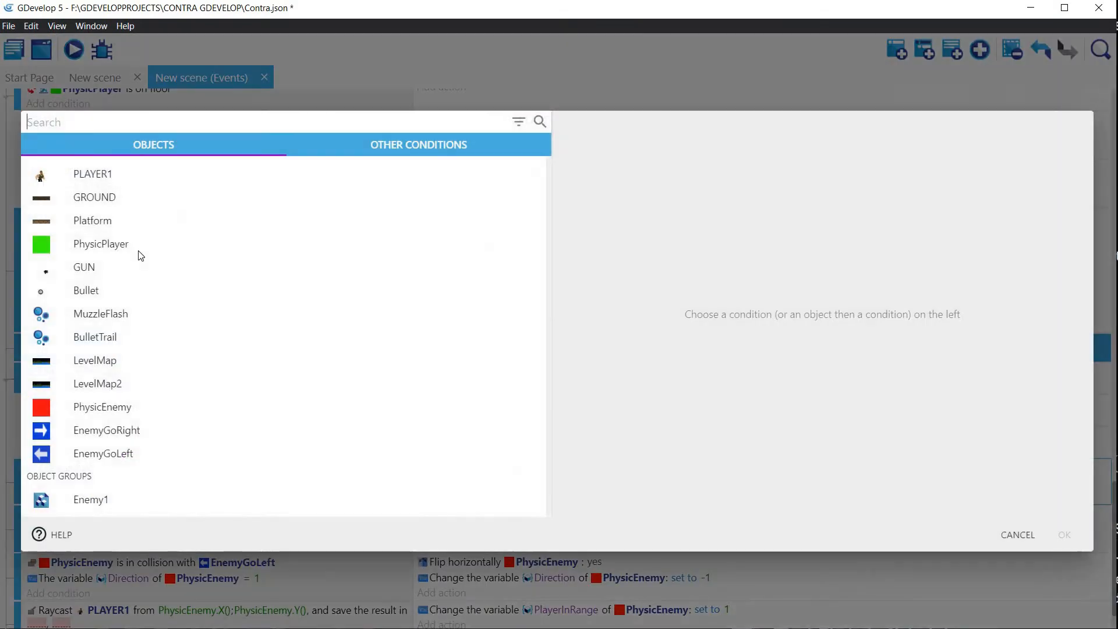
{"action": "left_click", "coordinate": [110, 407]}
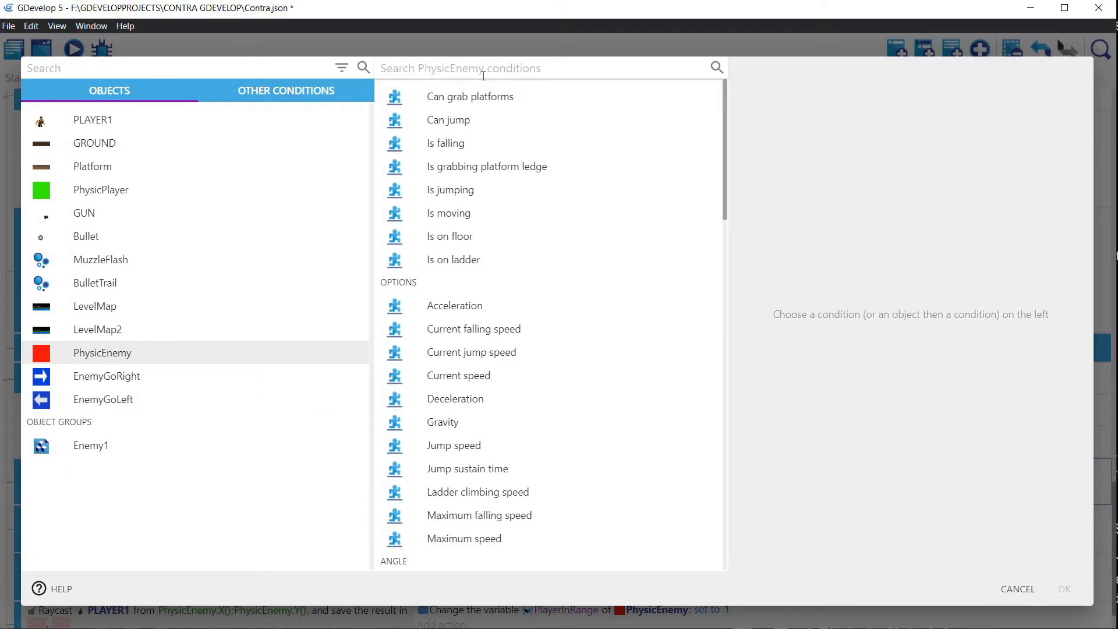
{"action": "type", "text": "Varia"}
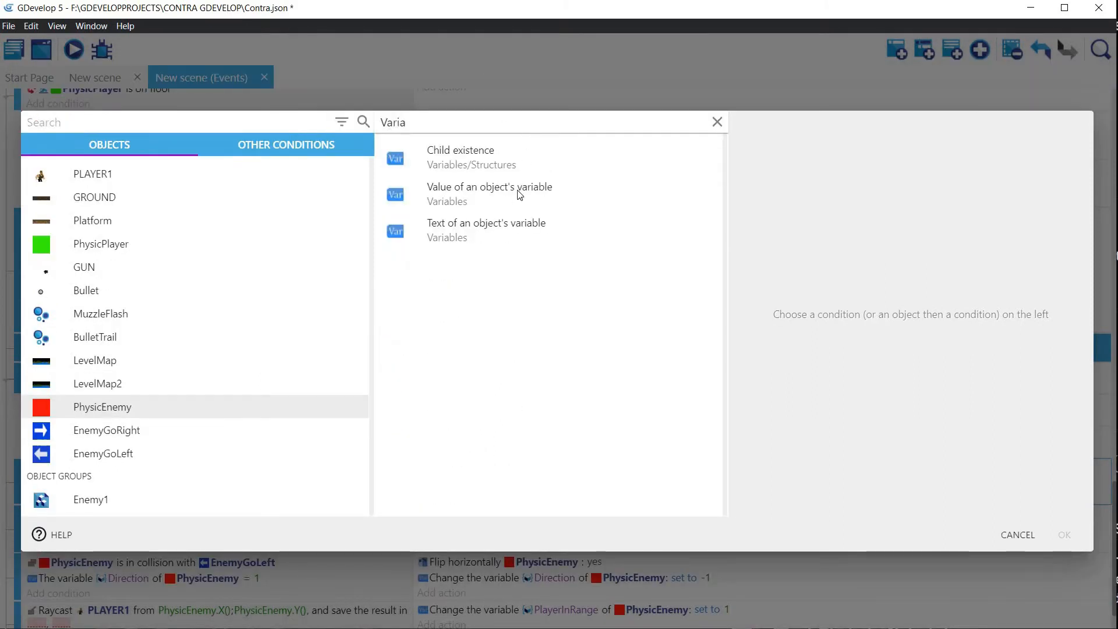
{"action": "left_click", "coordinate": [453, 198]}
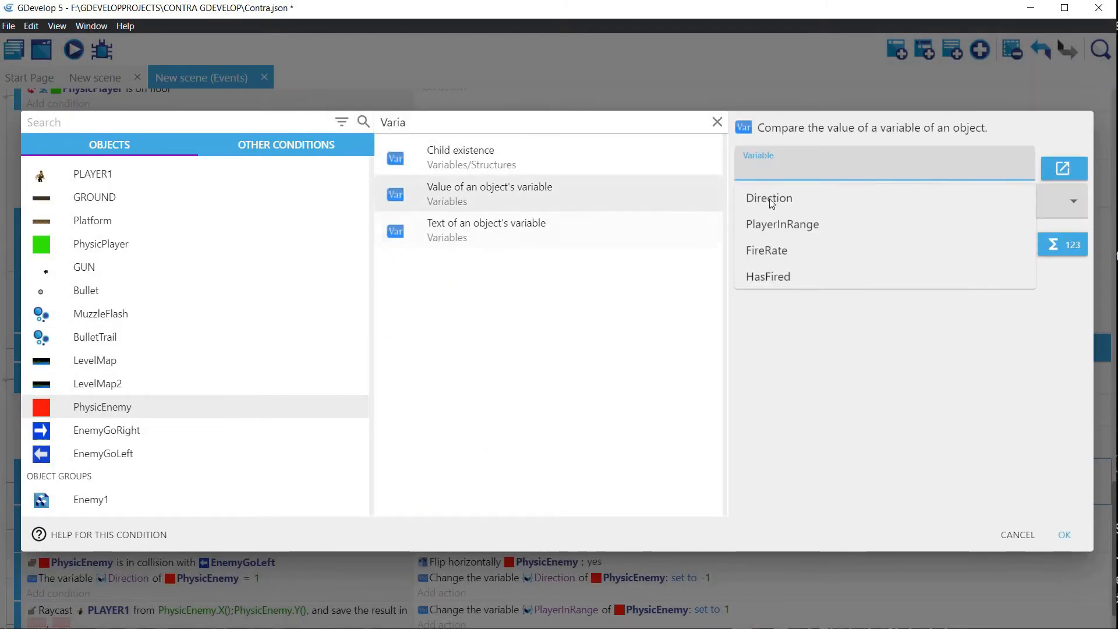
{"action": "left_click", "coordinate": [769, 276]}
{"action": "left_click", "coordinate": [802, 216]}
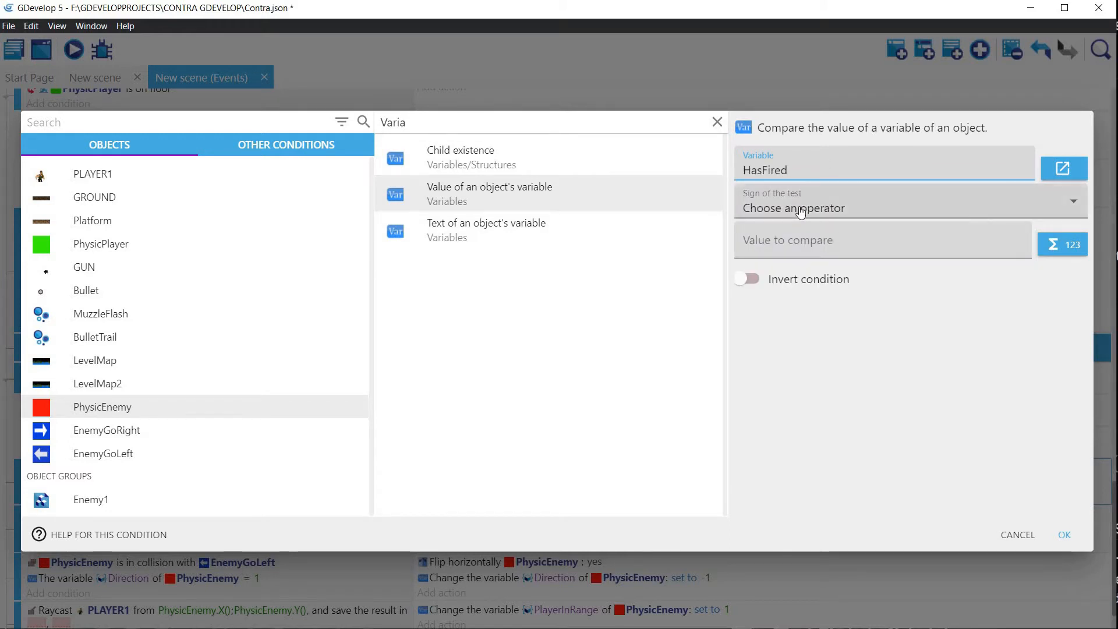
{"action": "left_click", "coordinate": [769, 244]}
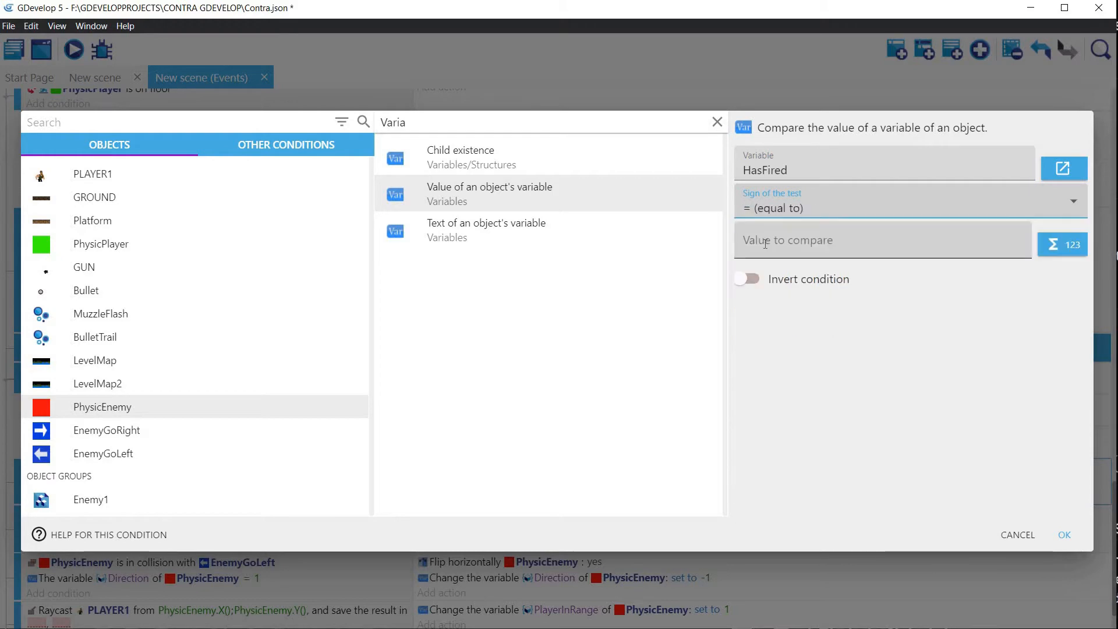
{"action": "left_click", "coordinate": [766, 245]}
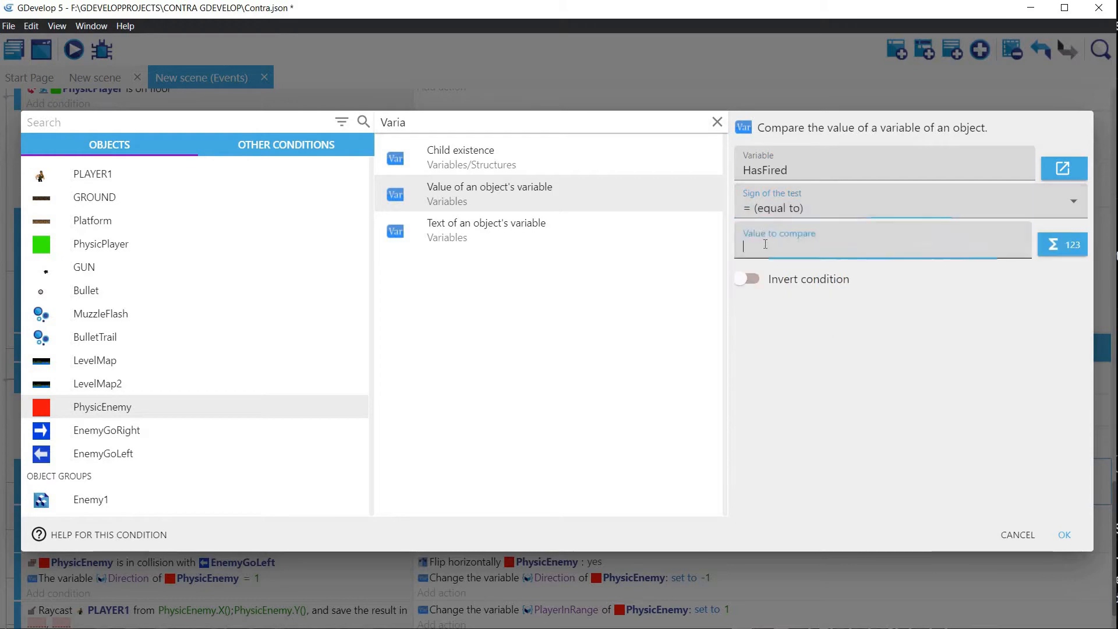
{"action": "left_click", "coordinate": [1064, 535]}
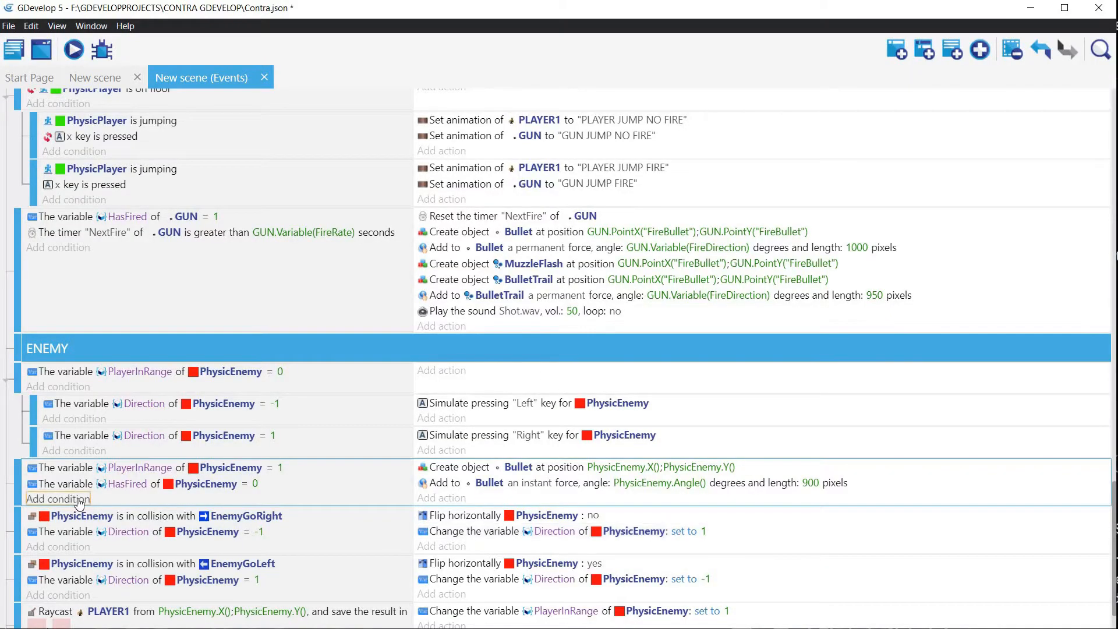
Step: Add a PhysicEnemy timer-value condition to the event where PlayerInRange equals 1, using the timer name "NextFire"
{"action": "left_click", "coordinate": [57, 499]}
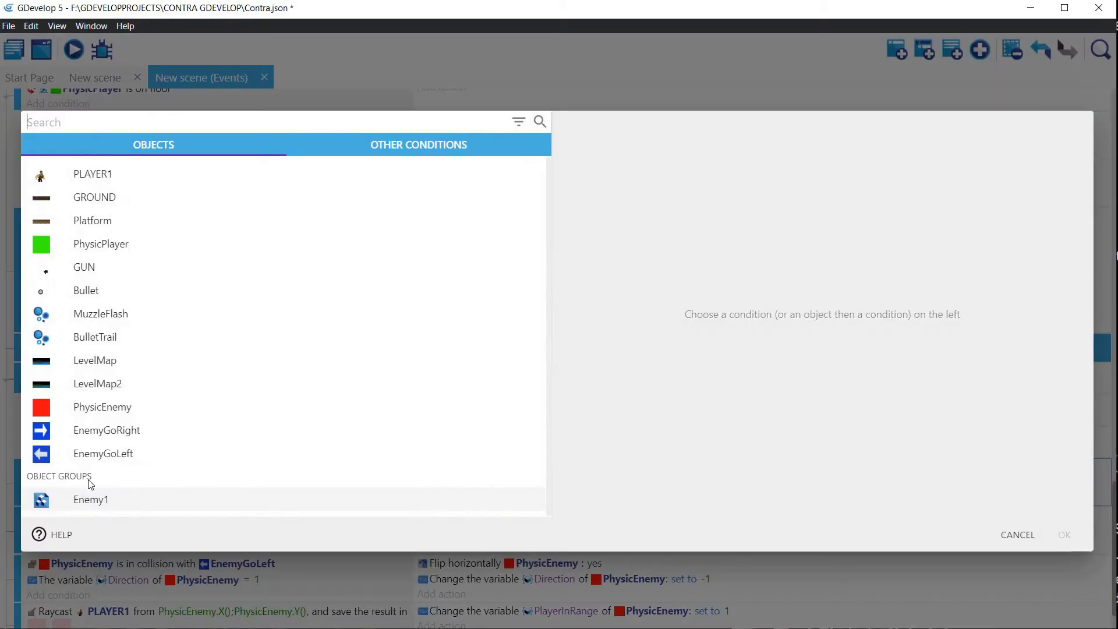
{"action": "left_click", "coordinate": [97, 409]}
{"action": "left_click", "coordinate": [421, 67]}
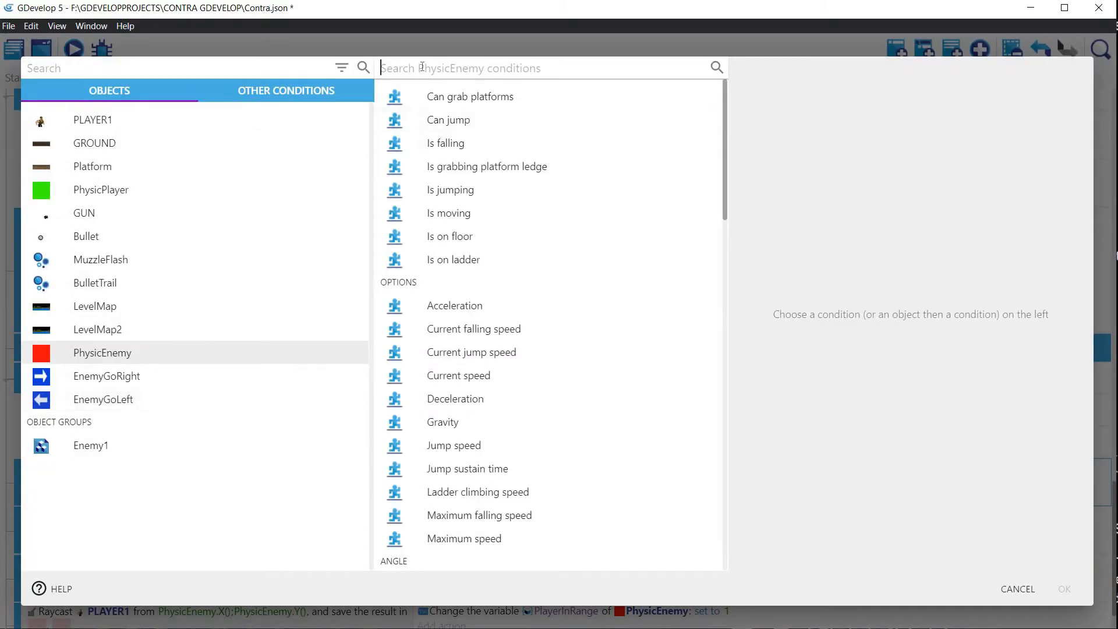
{"action": "type", "text": "Time"}
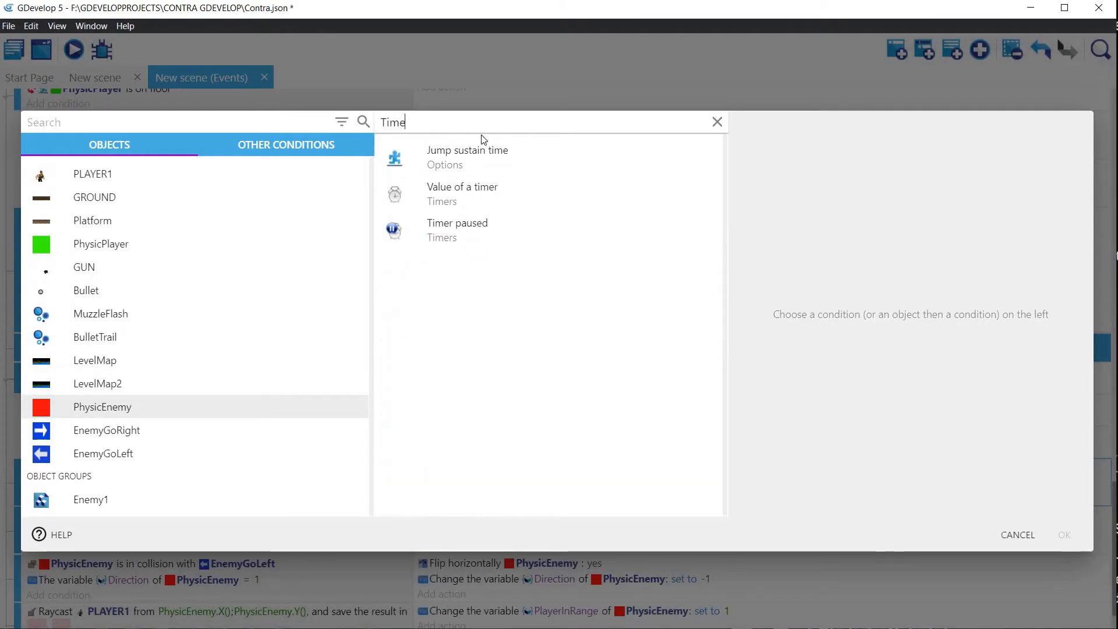
{"action": "left_click", "coordinate": [450, 191]}
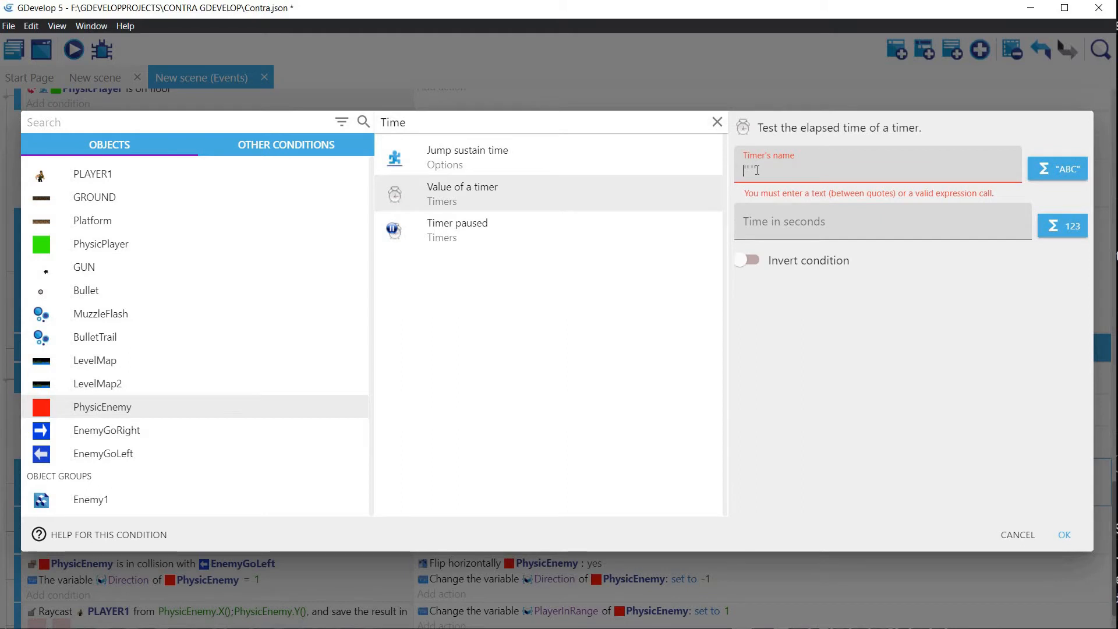
{"action": "type", "text": "\"nex"}
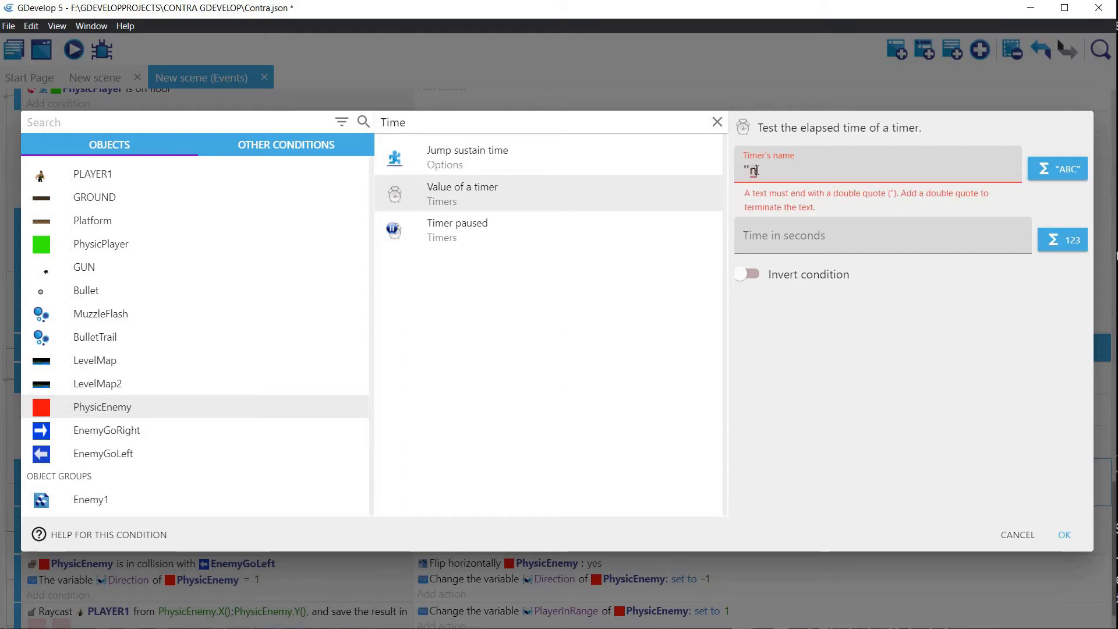
{"action": "type", "text": "extFire"}
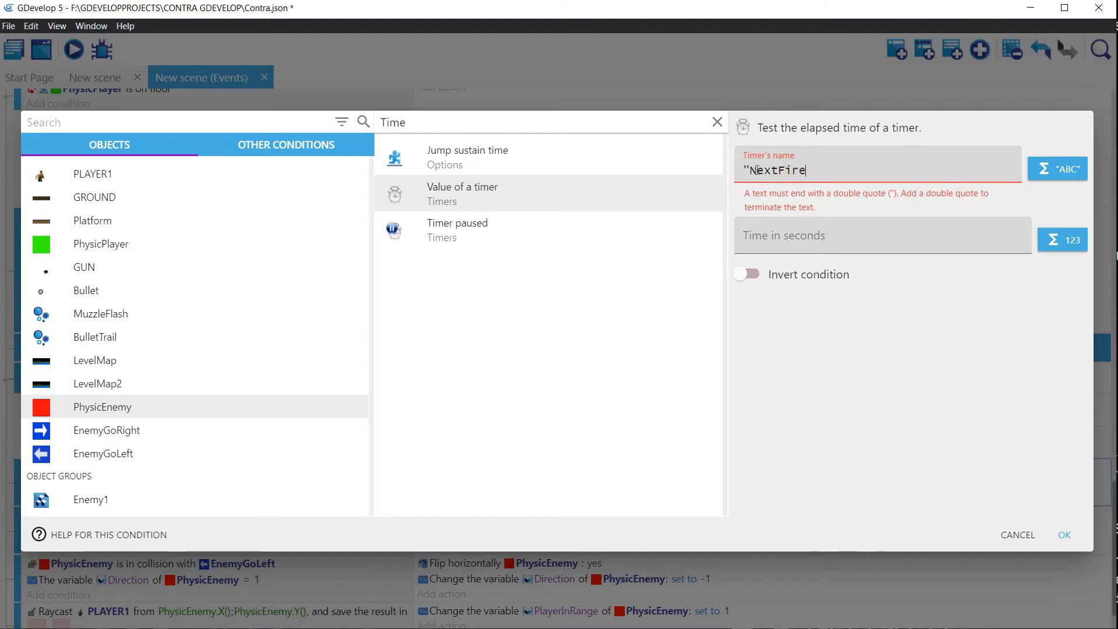
{"action": "type", "text": "\""}
Step: Set the timer condition's time in seconds to PhysicEnemy.Variable(FireRate) and apply the condition
{"action": "left_click", "coordinate": [767, 217]}
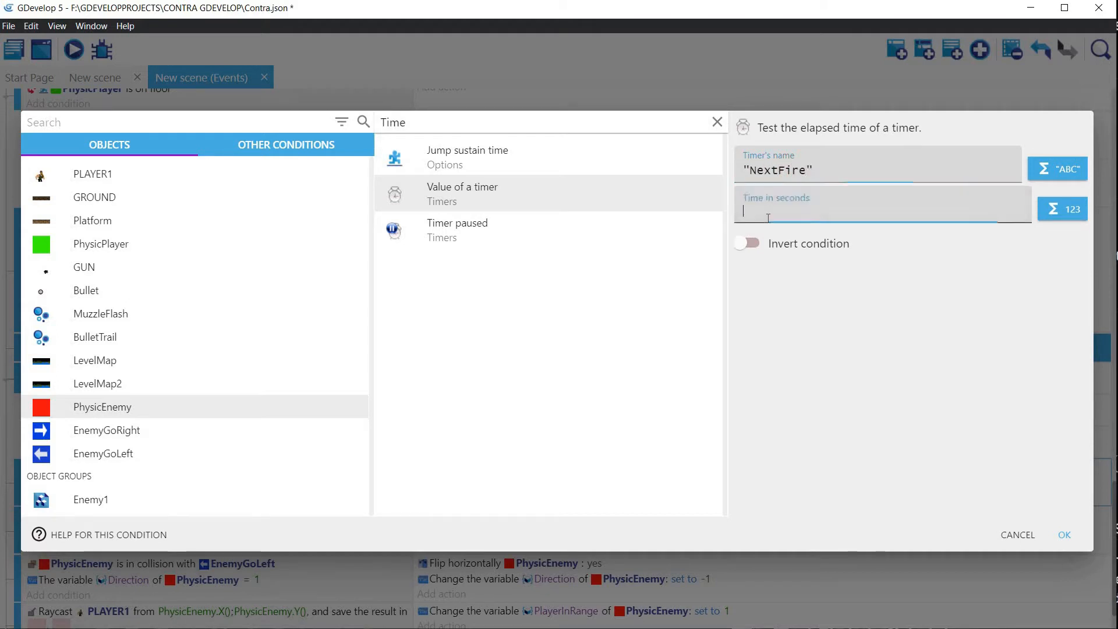
{"action": "type", "text": "Physci"}
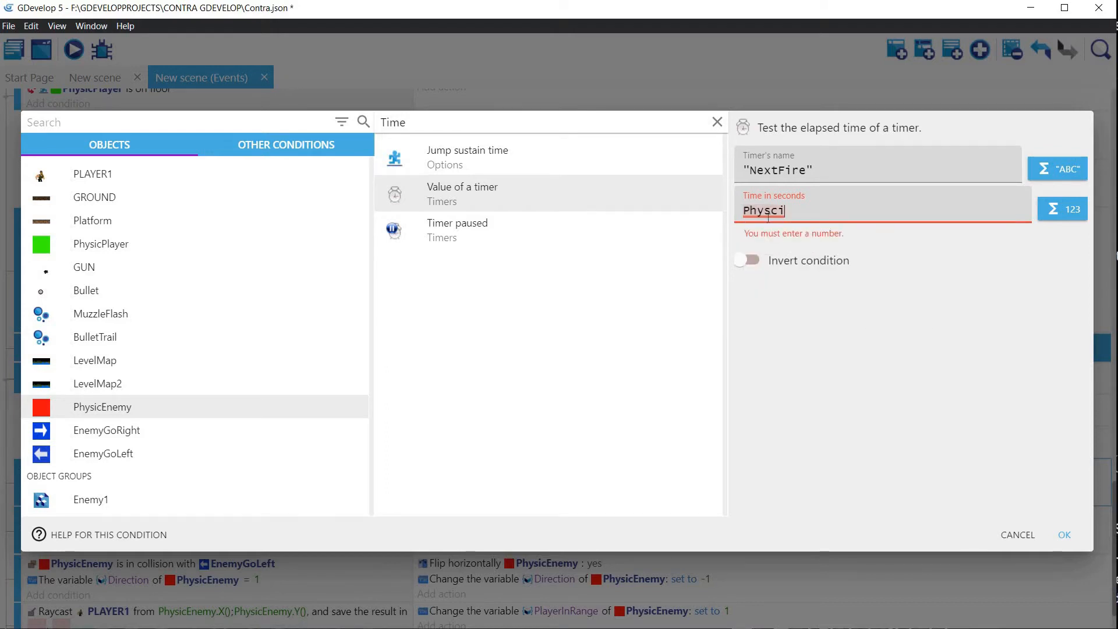
{"action": "key", "text": "Down"}
{"action": "key", "text": "Up"}
{"action": "key", "text": "Down"}
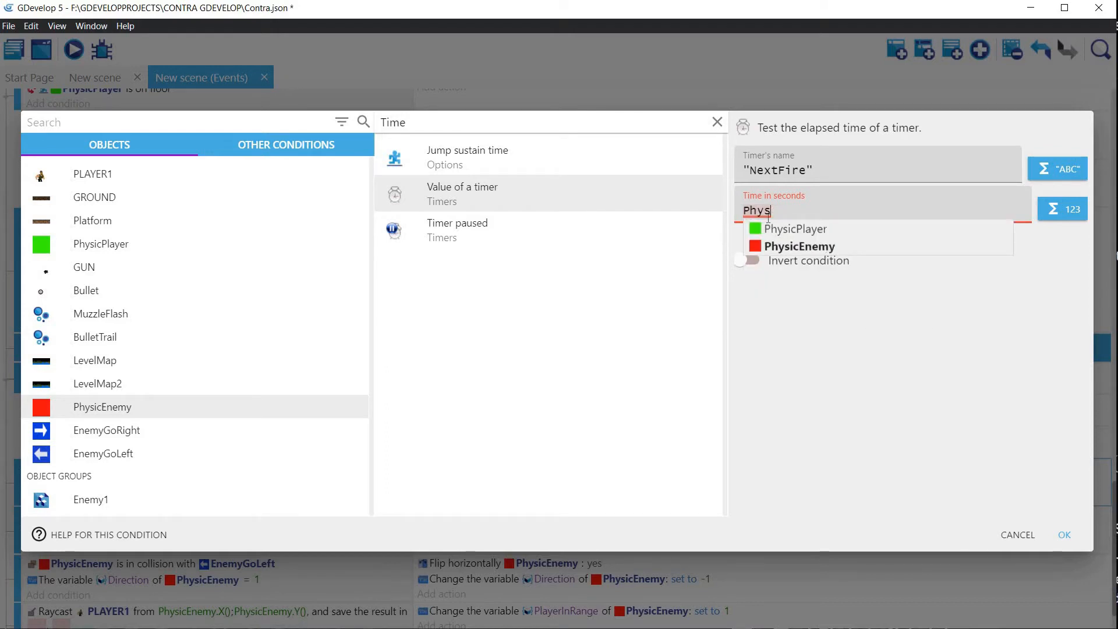
{"action": "key", "text": "Return"}
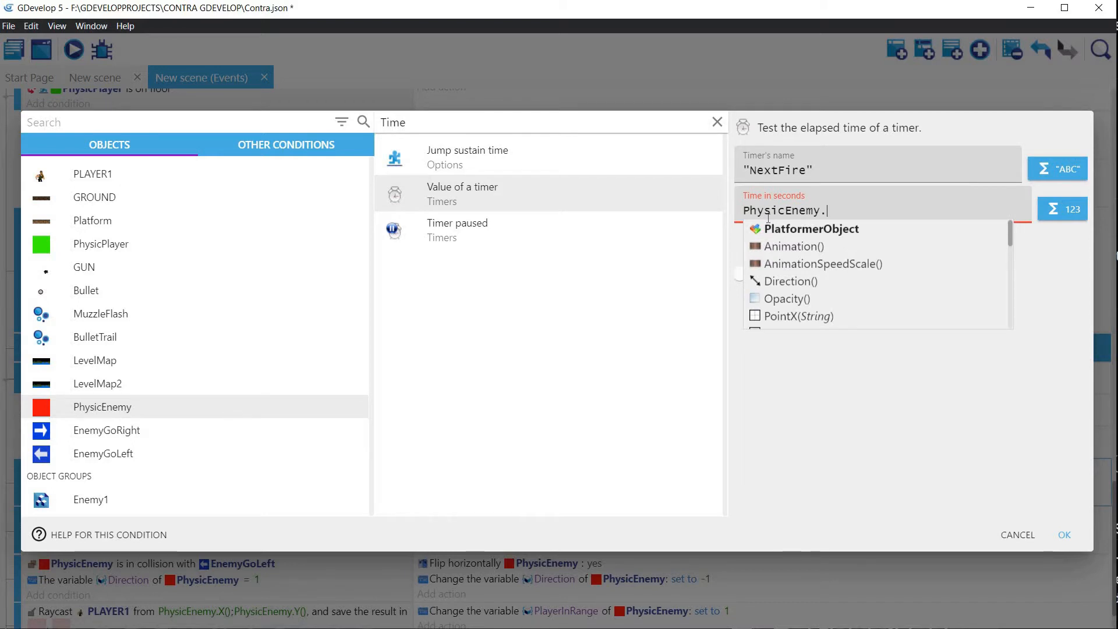
{"action": "type", "text": "Var"}
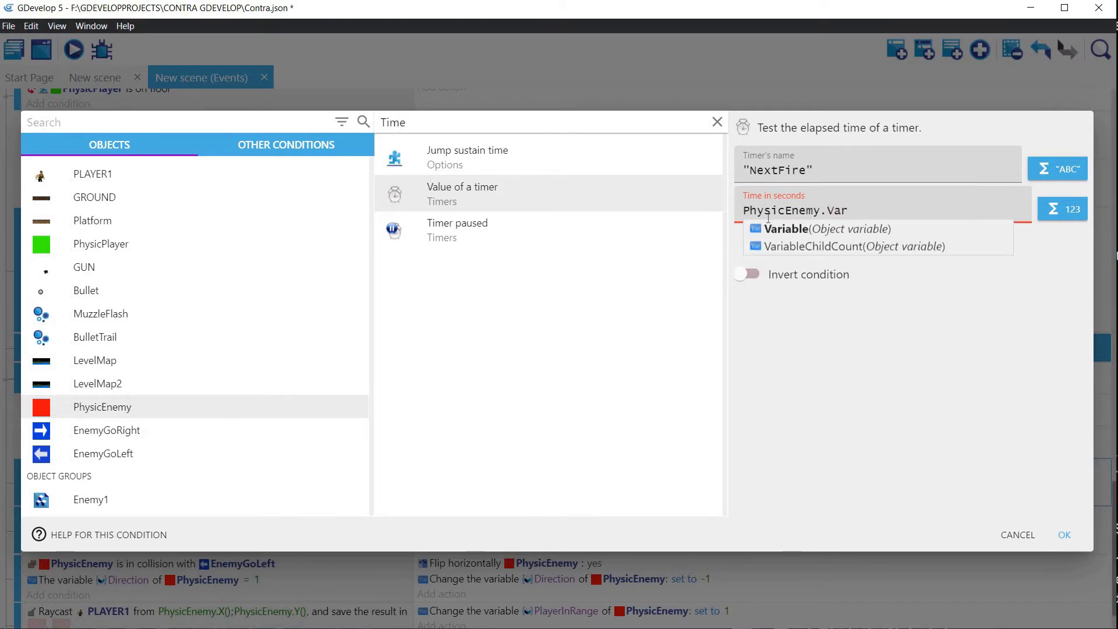
{"action": "left_click", "coordinate": [877, 229]}
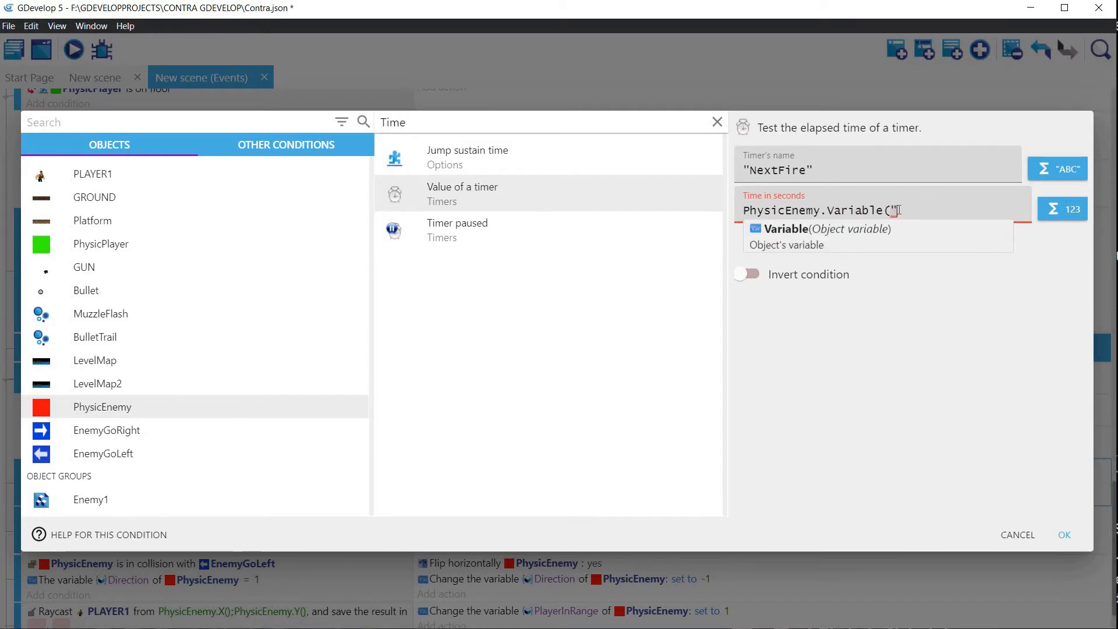
{"action": "type", "text": "\"Fir"}
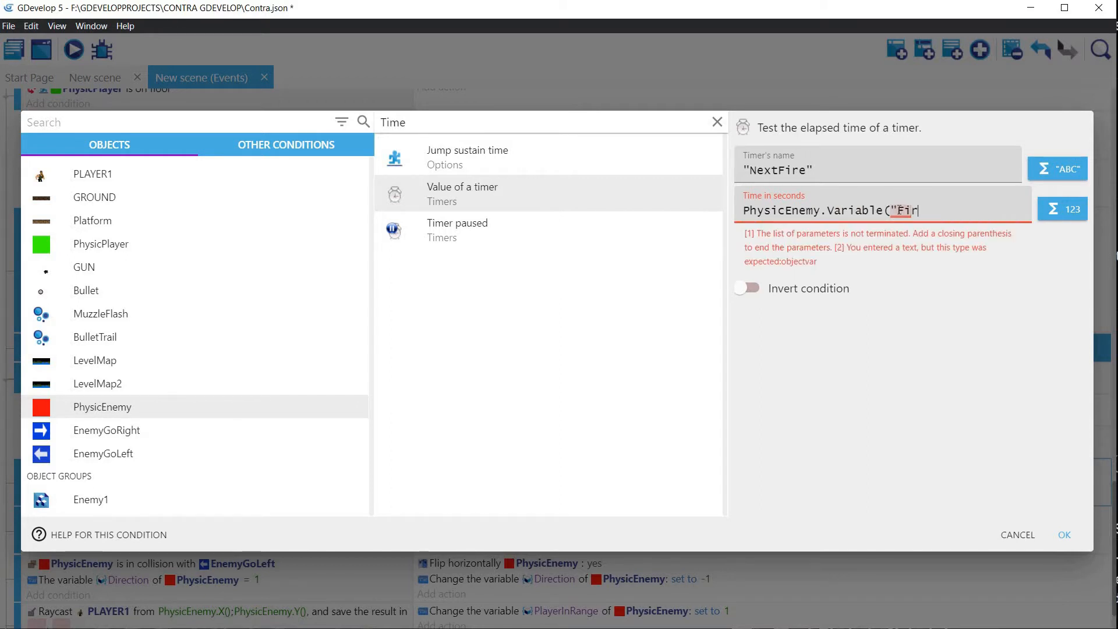
{"action": "type", "text": "eRate"}
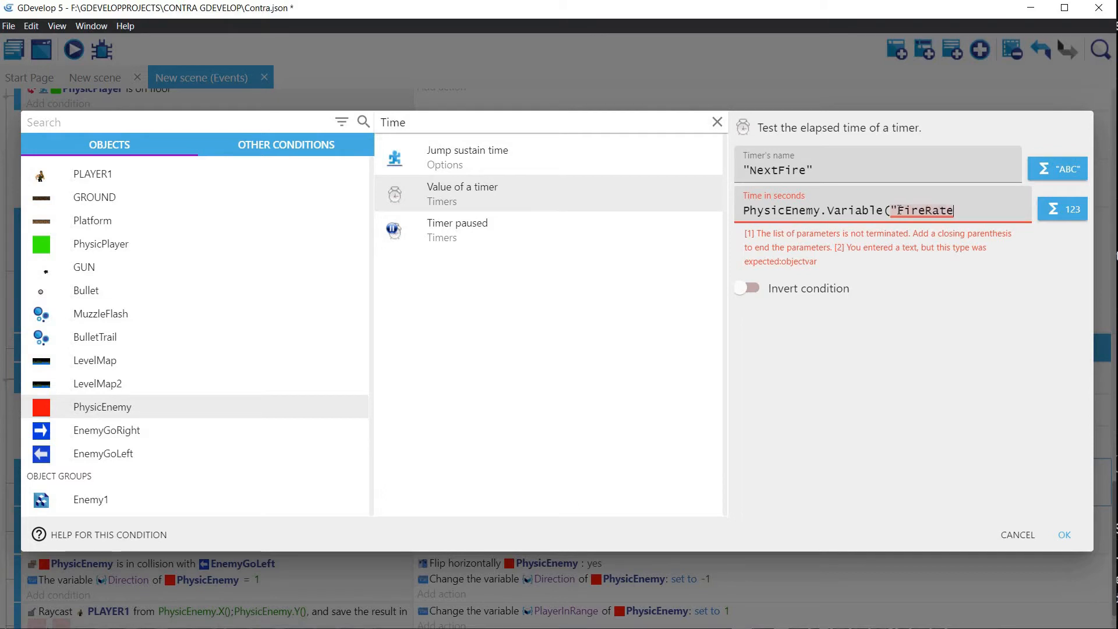
{"action": "key", "text": "BackSpace"}
{"action": "key", "text": "BackSpace"}
{"action": "key", "text": "BackSpace"}
{"action": "key", "text": "BackSpace"}
{"action": "key", "text": "BackSpace"}
{"action": "key", "text": "BackSpace"}
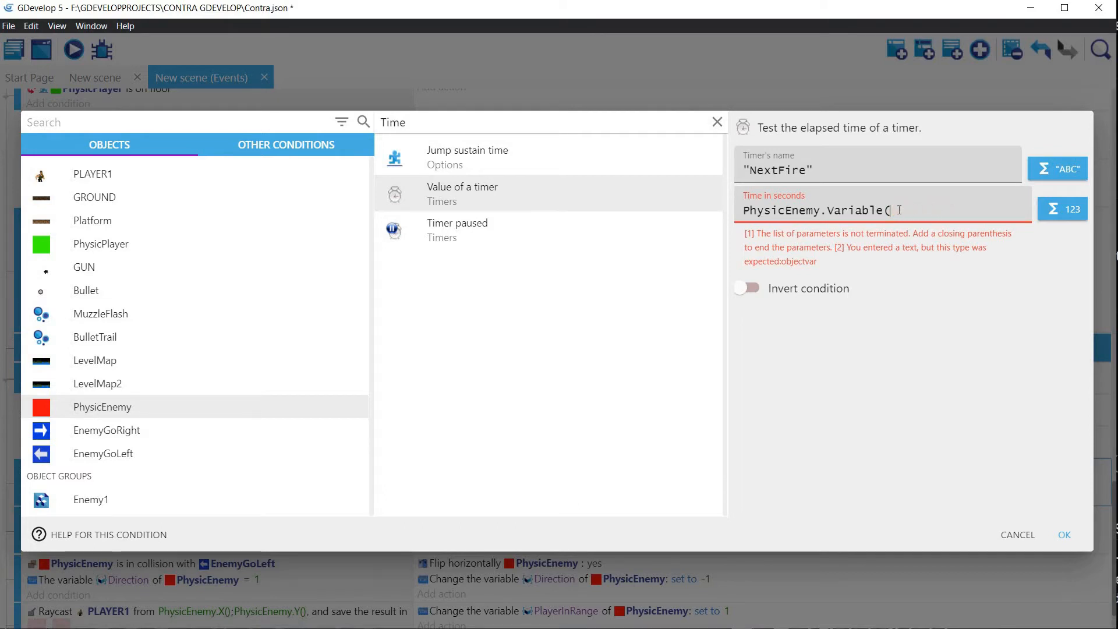
{"action": "type", "text": "FireR"}
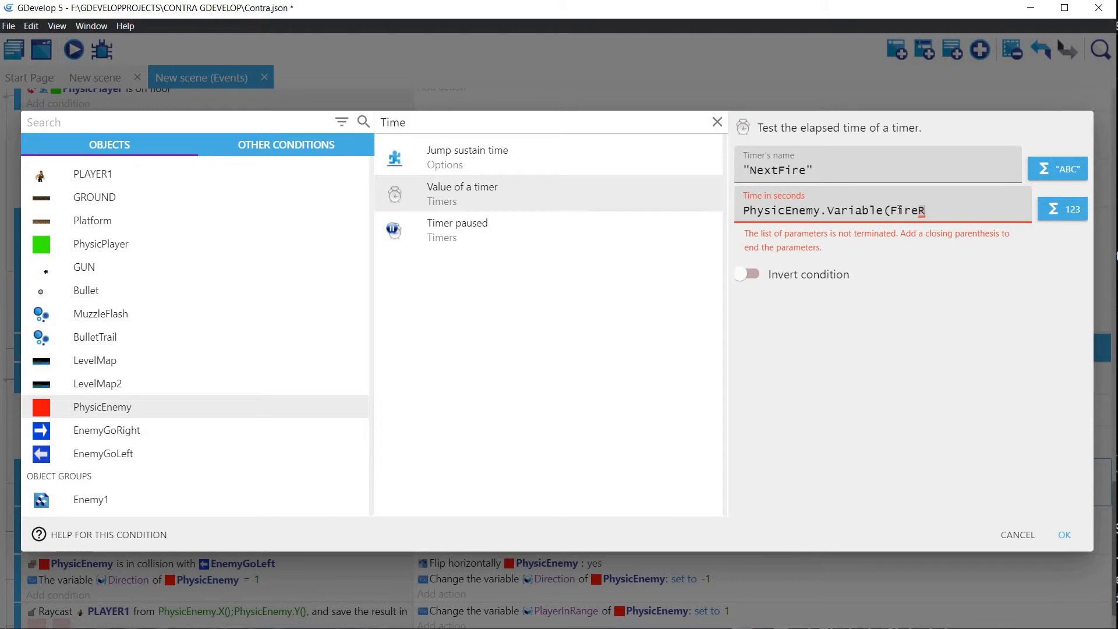
{"action": "type", "text": ")"}
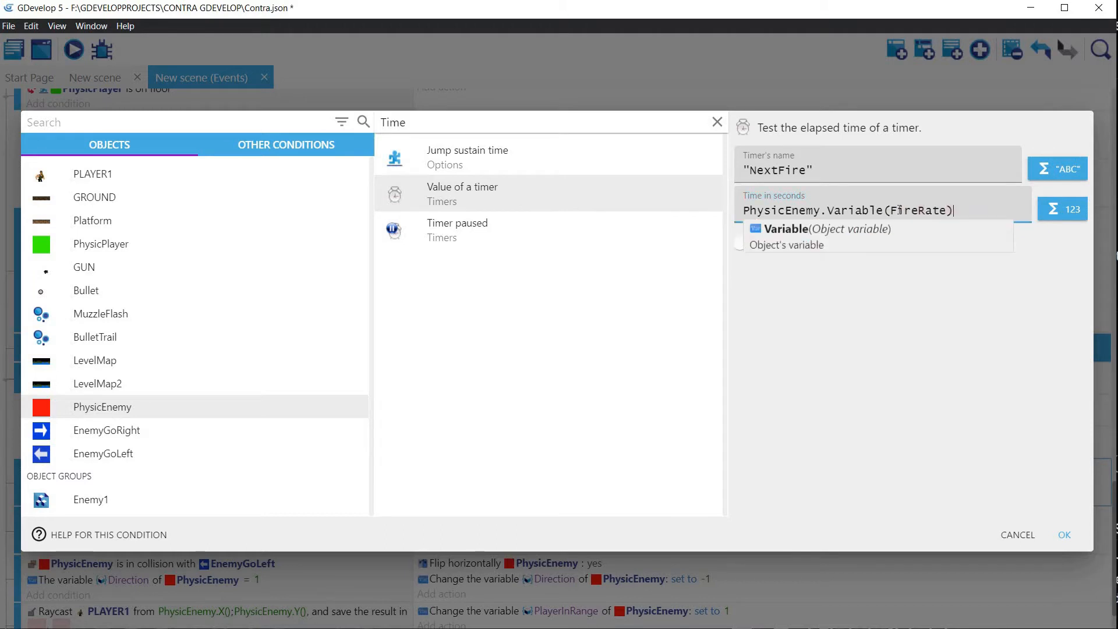
{"action": "left_click", "coordinate": [1065, 535]}
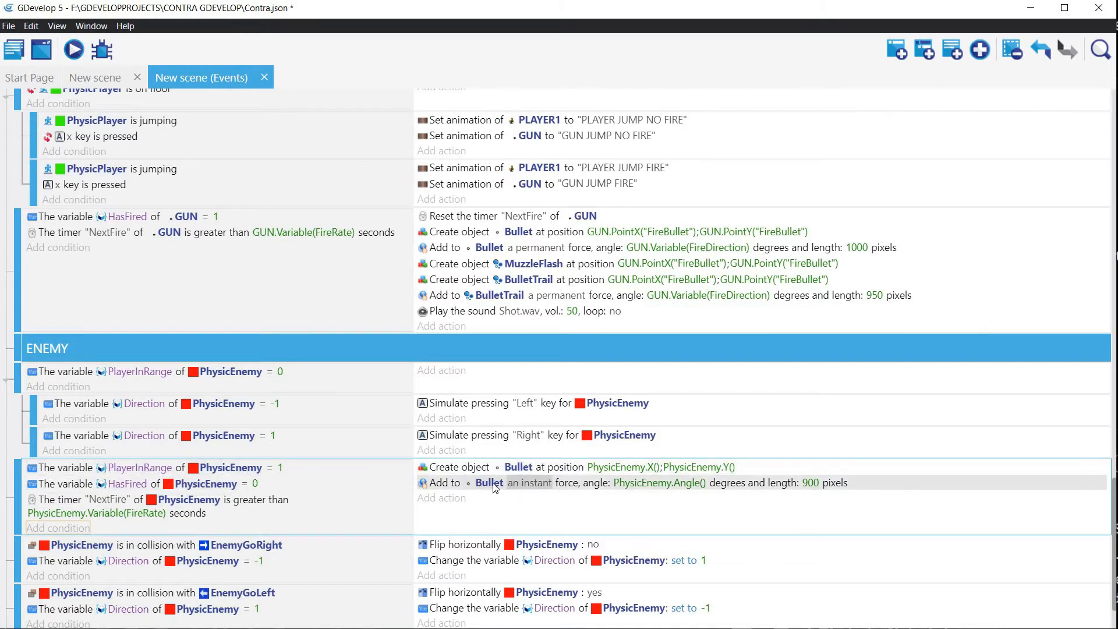
Step: Add an action resetting PhysicEnemy's "NextFire" timer to the enemy firing event and place it above the Bullet creation
{"action": "left_click", "coordinate": [465, 217]}
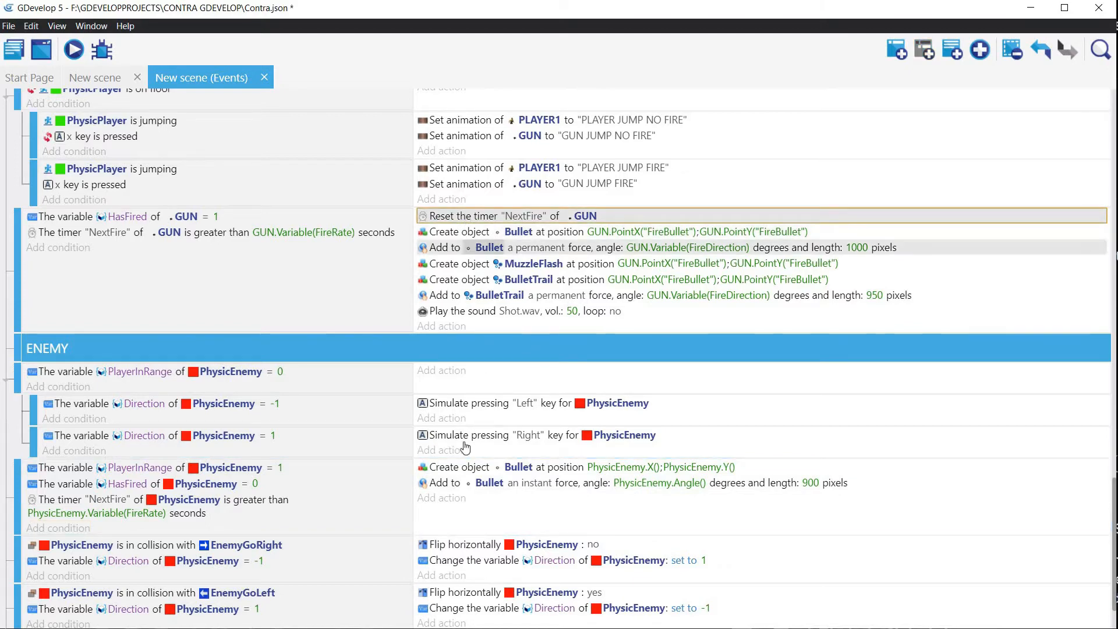
{"action": "left_click", "coordinate": [453, 498]}
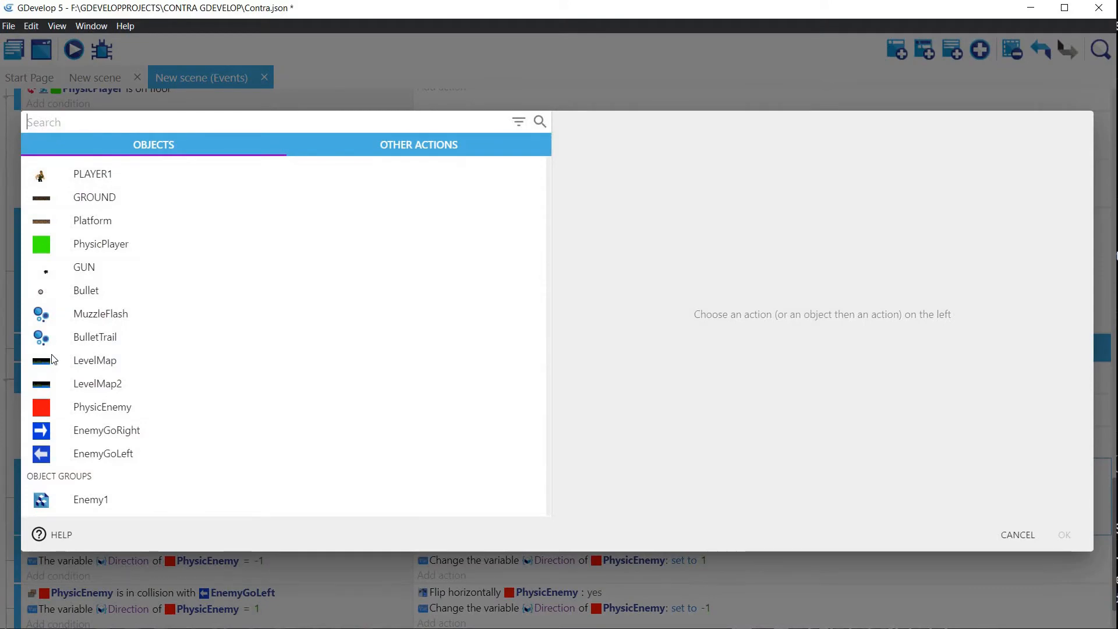
{"action": "left_click", "coordinate": [110, 408]}
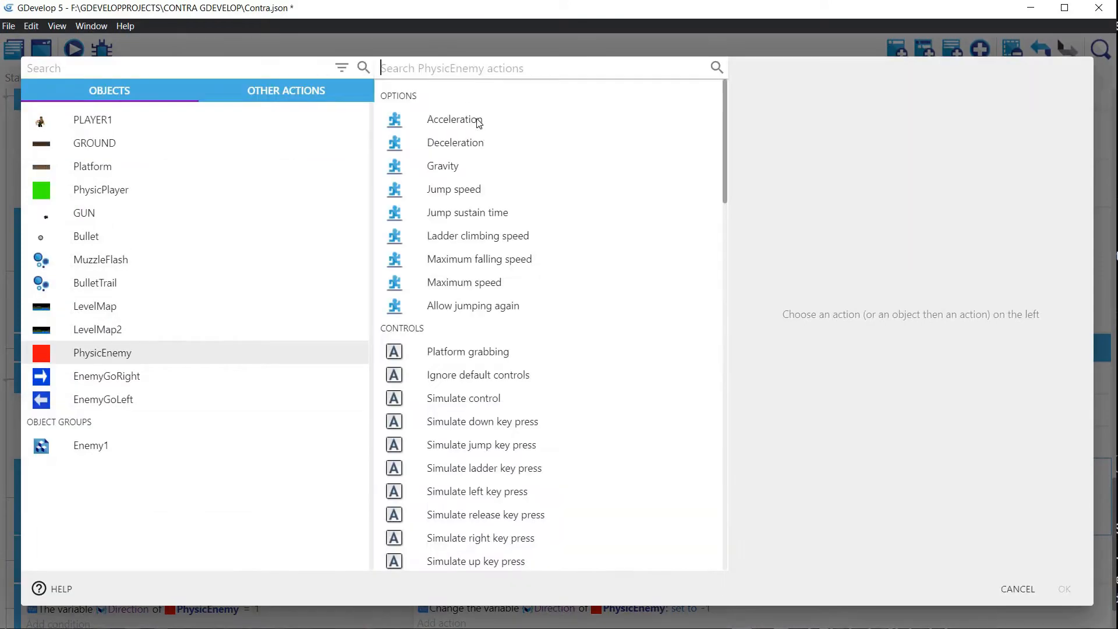
{"action": "left_click", "coordinate": [458, 67]}
{"action": "type", "text": "Res"}
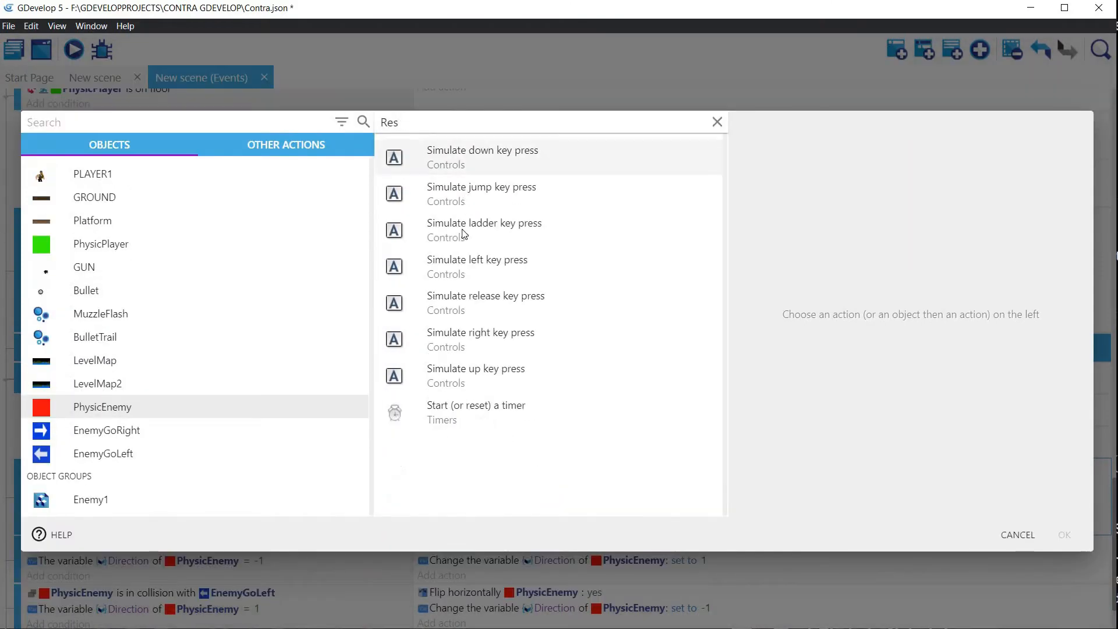
{"action": "left_click", "coordinate": [450, 414]}
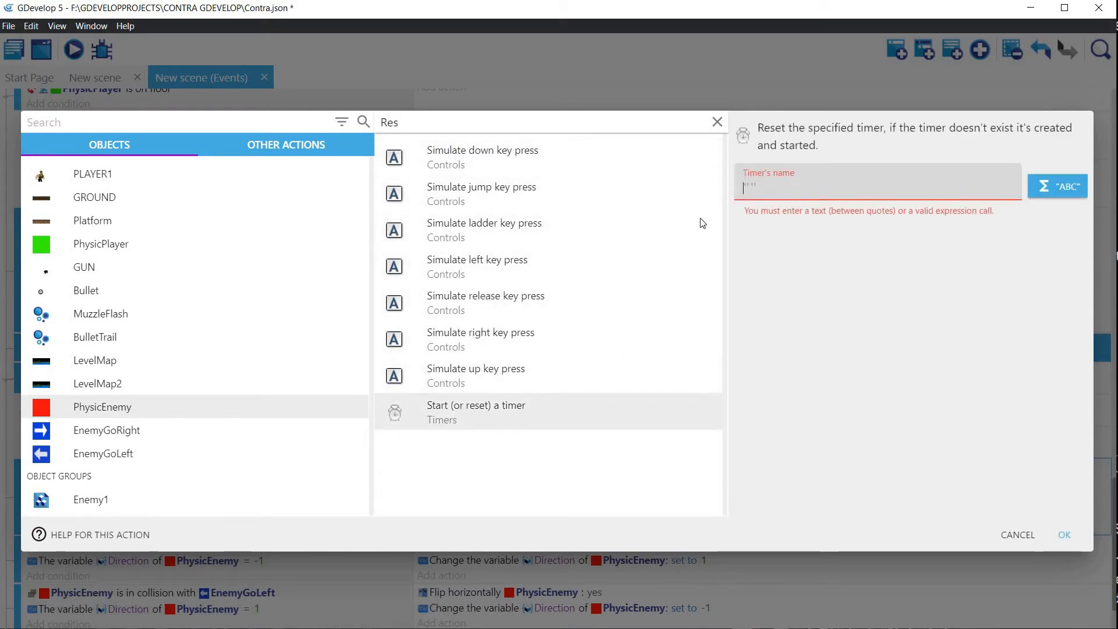
{"action": "left_click", "coordinate": [757, 187]}
{"action": "key", "text": "BackSpace"}
{"action": "type", "text": "Nex"}
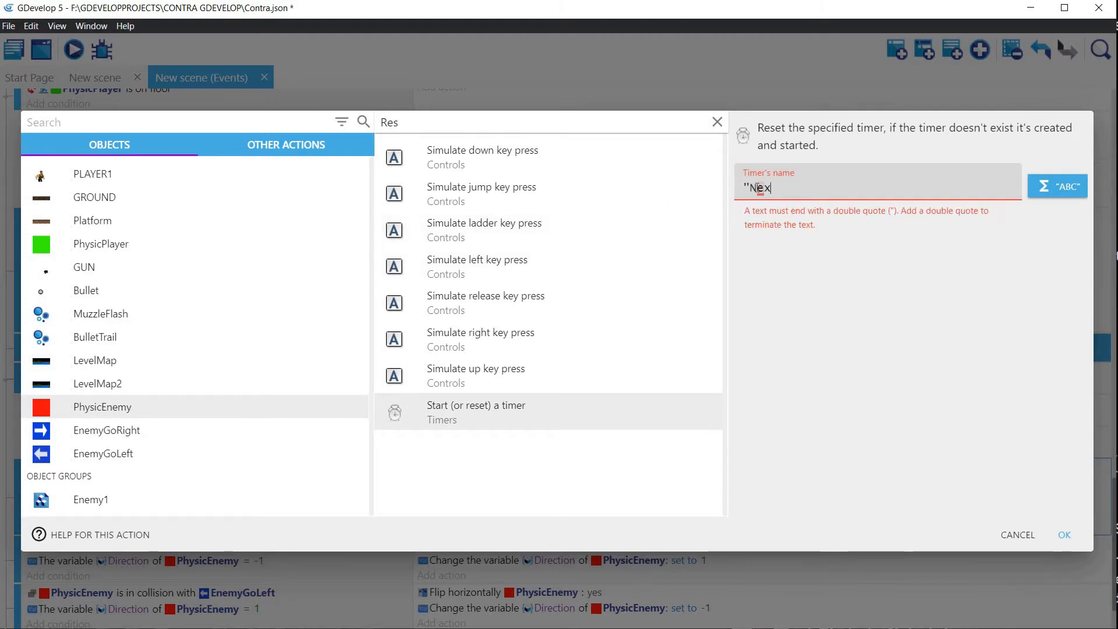
{"action": "type", "text": "tFire\""}
{"action": "left_click", "coordinate": [1062, 534]}
{"action": "left_click_drag", "start_coordinate": [461, 500], "coordinate": [465, 464]}
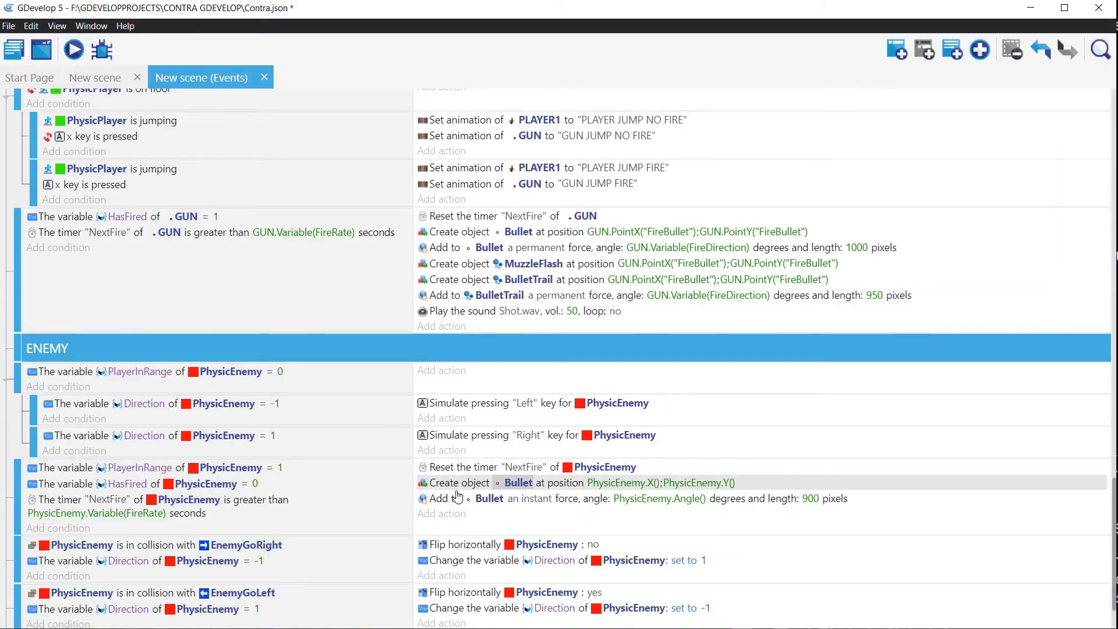
Step: Change the force added to Bullet in the enemy firing event from instant to permanent
{"action": "double_click", "coordinate": [521, 496]}
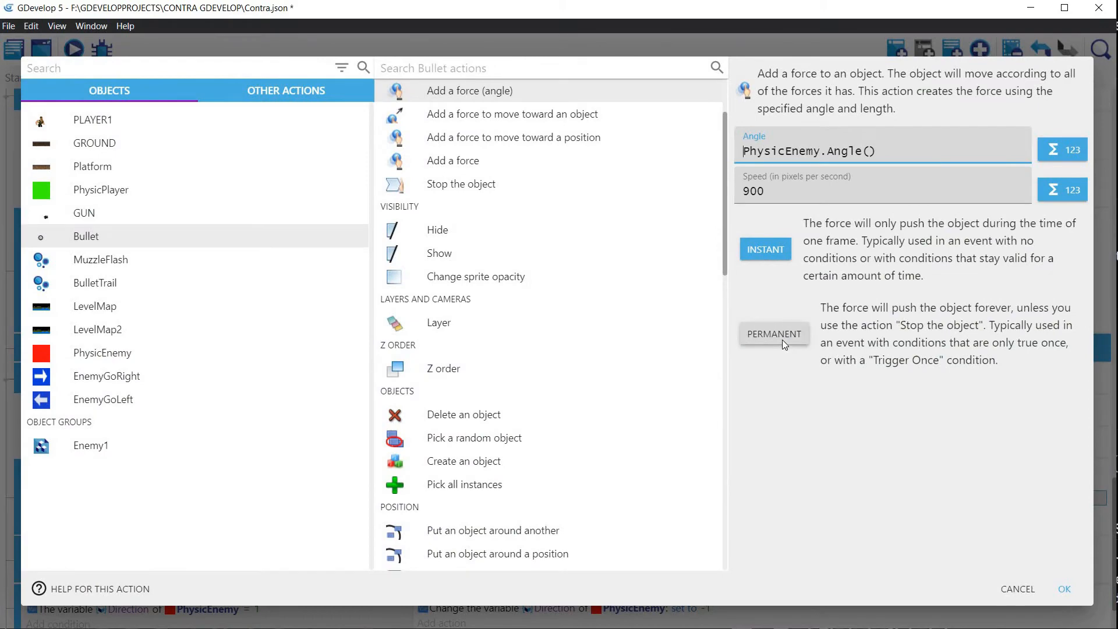
{"action": "left_click", "coordinate": [781, 340]}
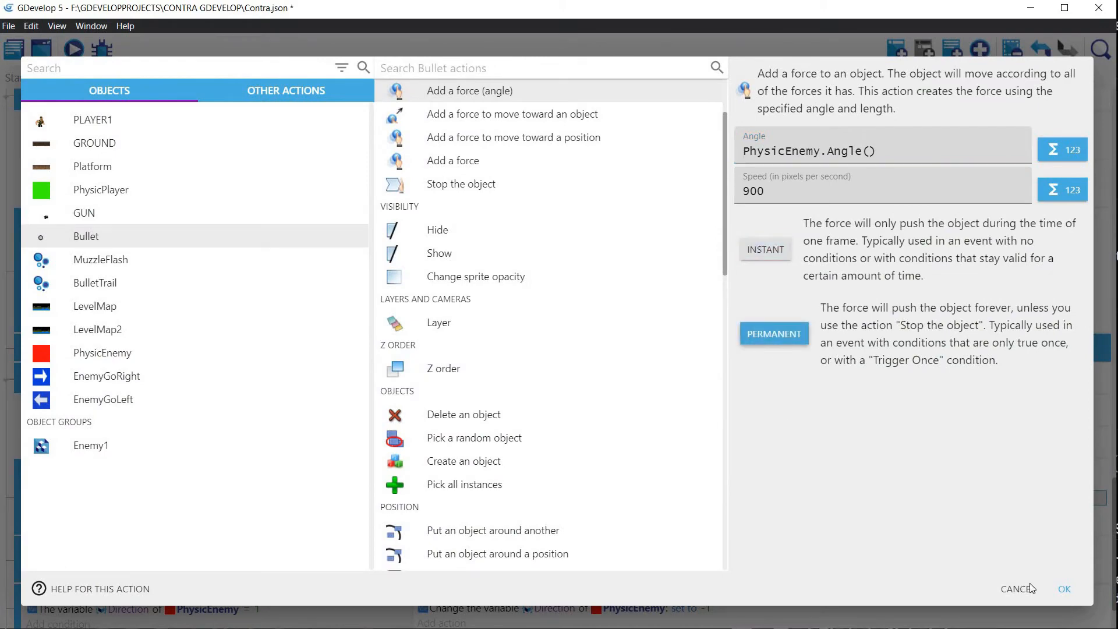
{"action": "left_click", "coordinate": [1064, 589]}
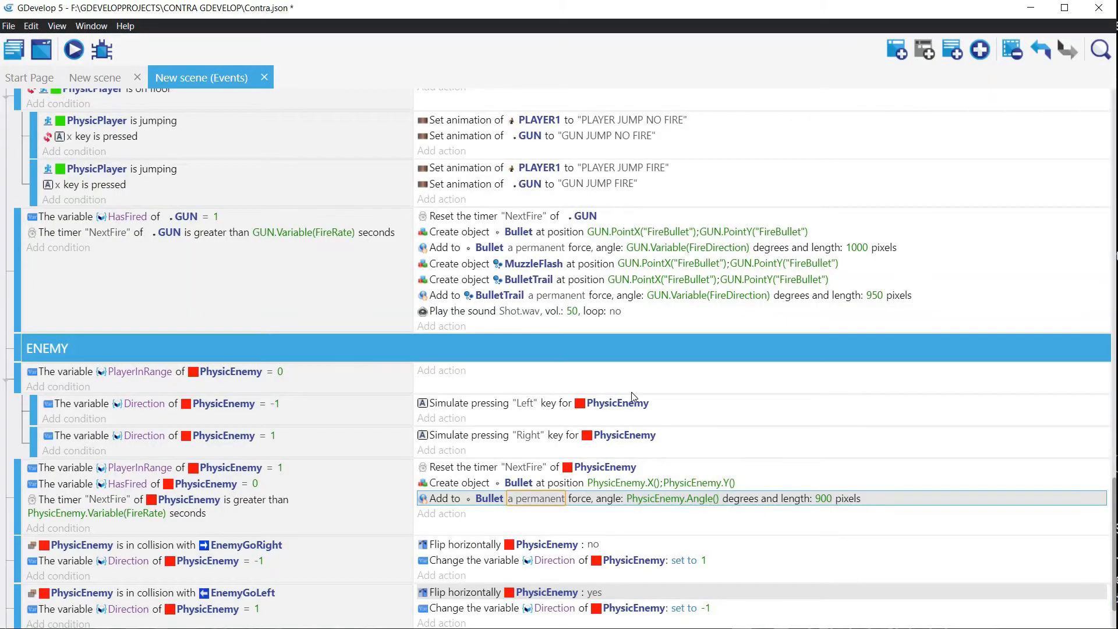
Step: Copy the MuzzleFlash, BulletTrail and Shot.wav actions from the GUN firing event into the enemy firing event, with the sound placed last
{"action": "left_click", "coordinate": [439, 267]}
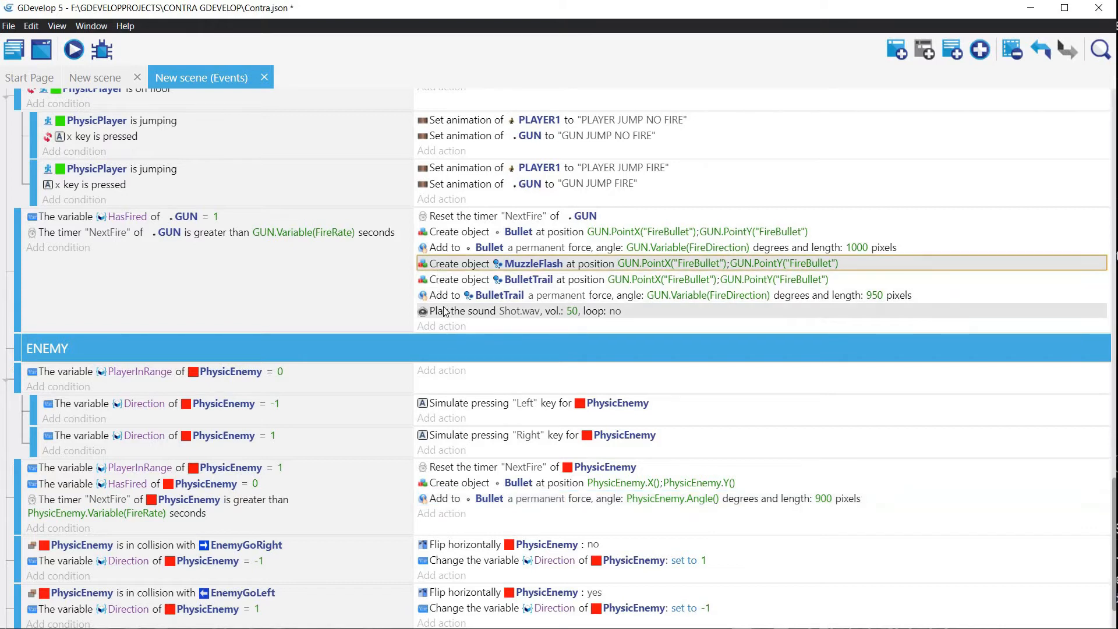
{"action": "left_click", "coordinate": [446, 312], "text": "ctrl"}
{"action": "left_click", "coordinate": [448, 295], "text": "ctrl"}
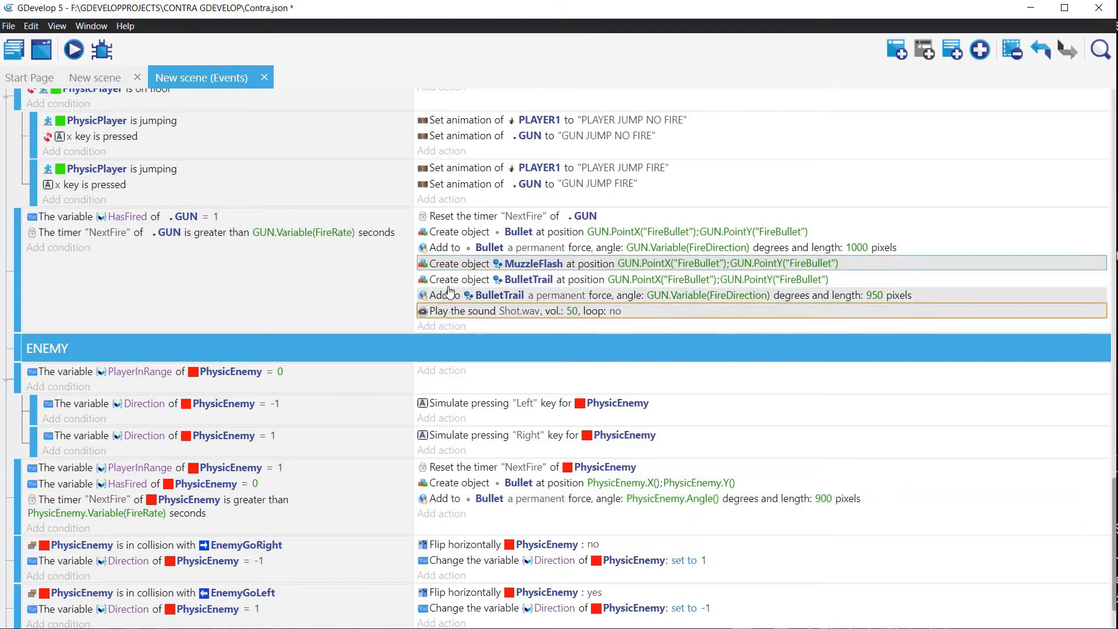
{"action": "left_click", "coordinate": [454, 281], "text": "ctrl"}
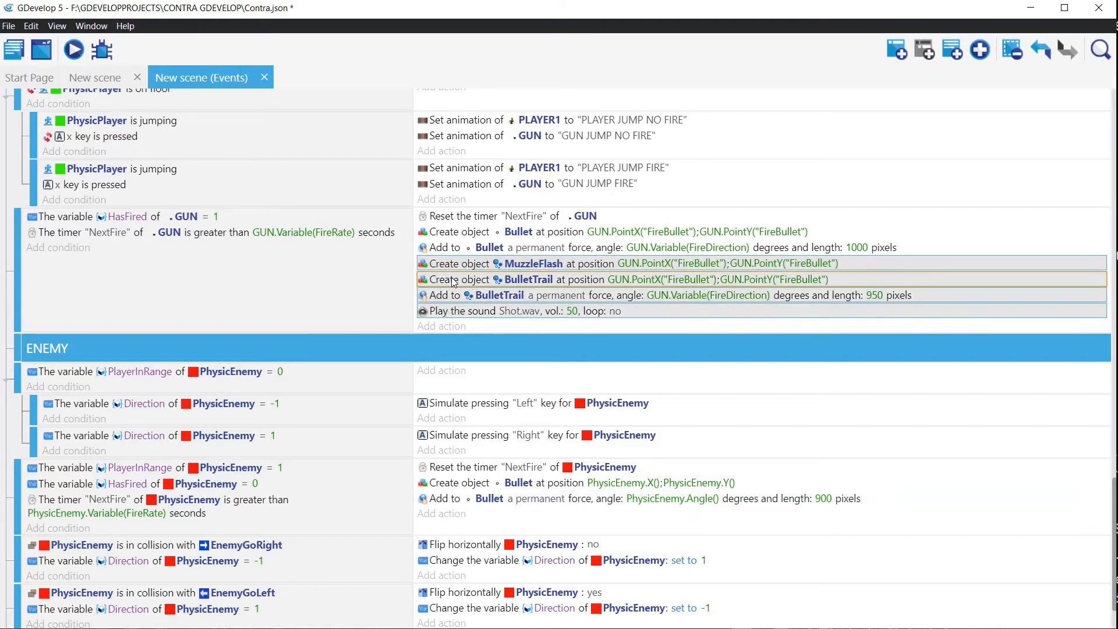
{"action": "left_click", "coordinate": [506, 514]}
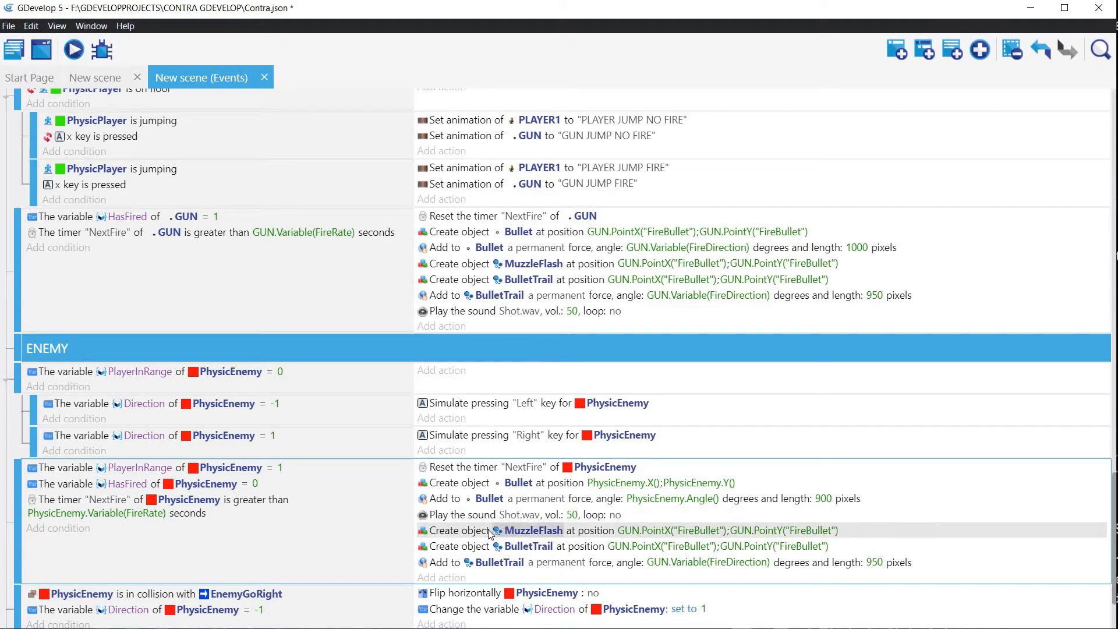
{"action": "left_click_drag", "start_coordinate": [459, 515], "coordinate": [465, 543]}
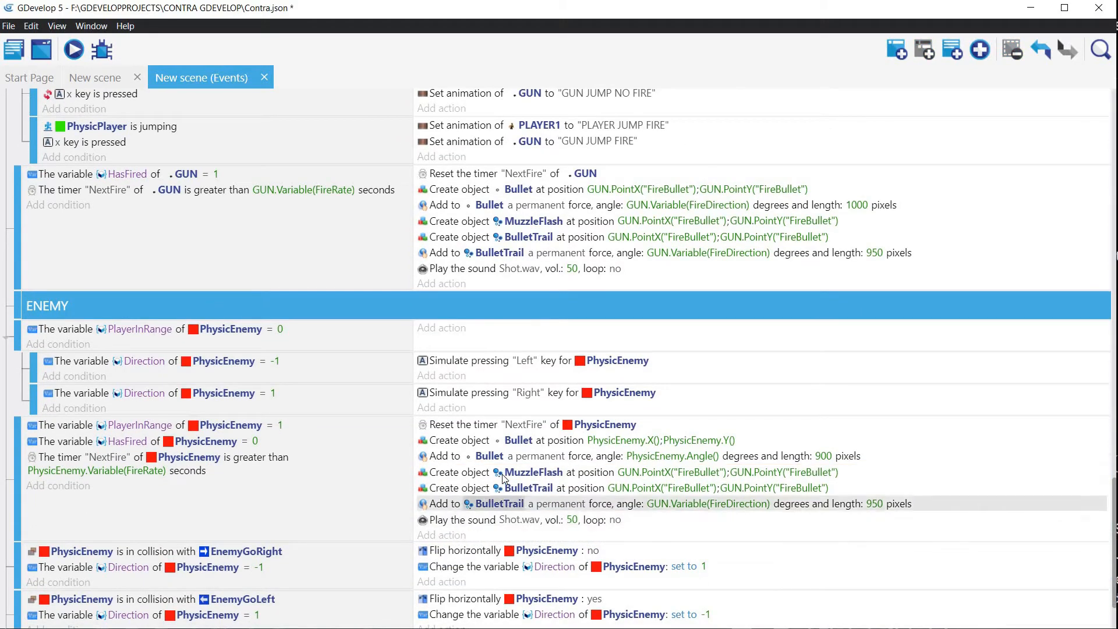
Step: Set the X position of the MuzzleFlash creation in the enemy firing event to PhysicEnemy.X()
{"action": "double_click", "coordinate": [626, 476]}
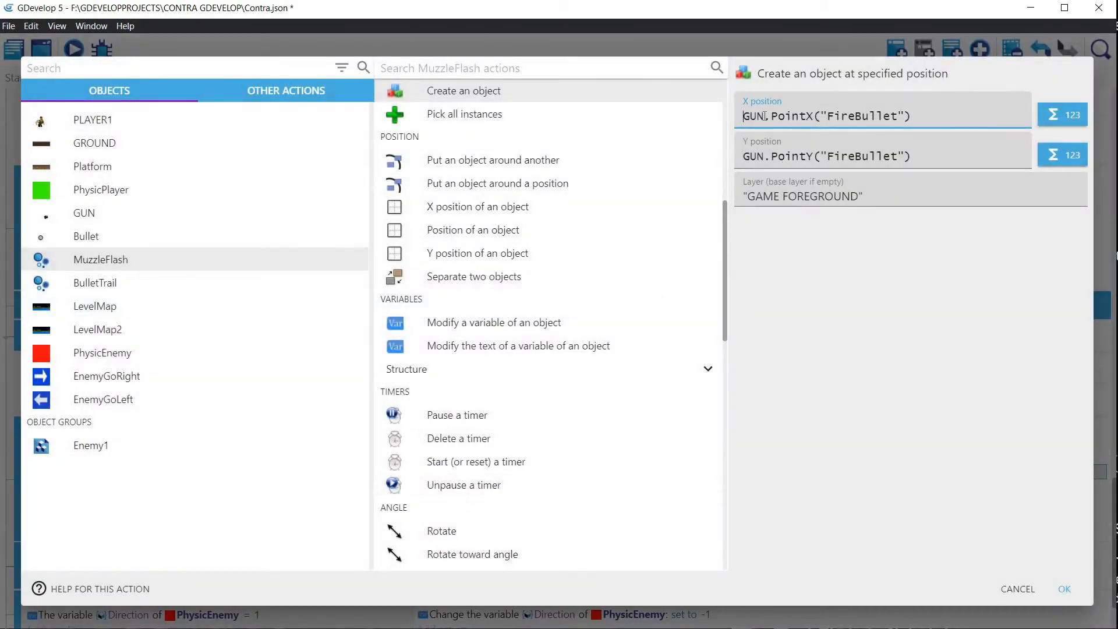
{"action": "key", "text": "ctrl+shift+Right"}
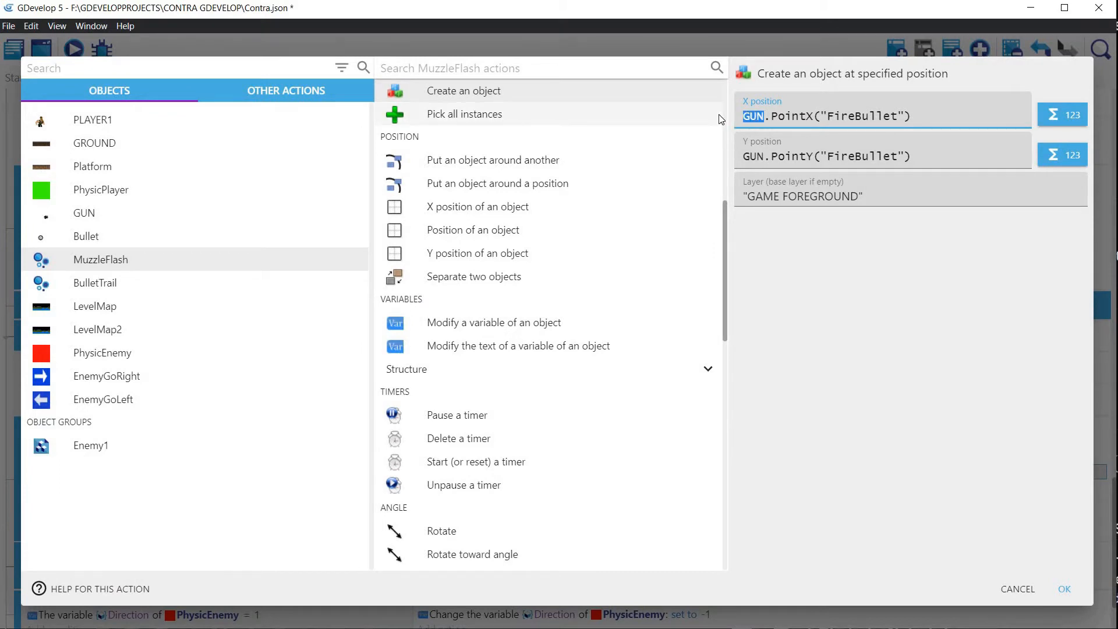
{"action": "type", "text": "Phys"}
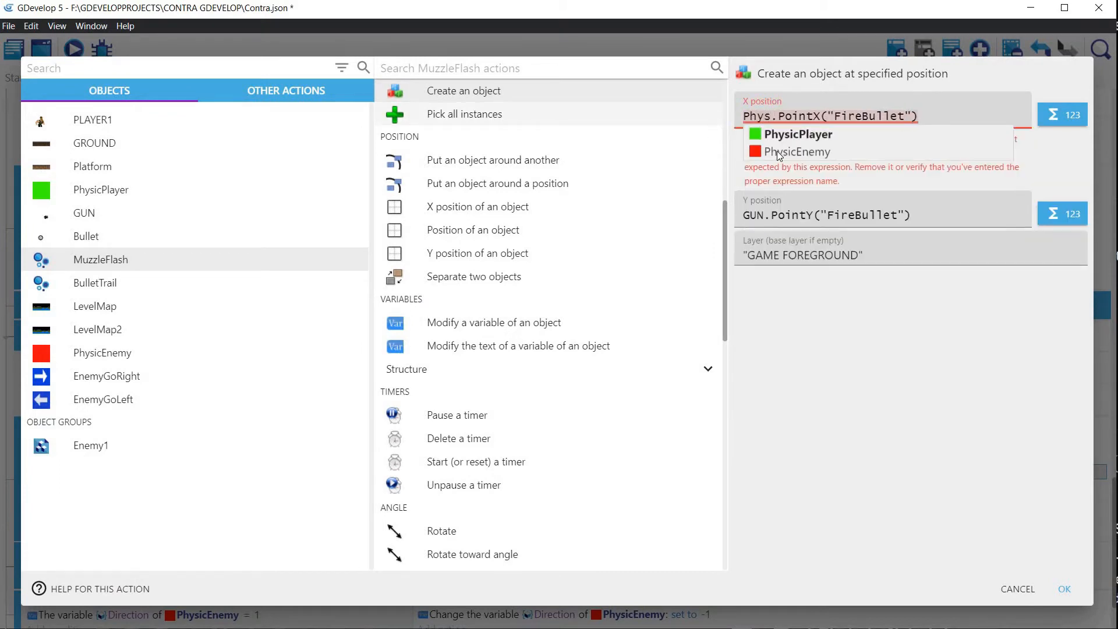
{"action": "left_click", "coordinate": [789, 150]}
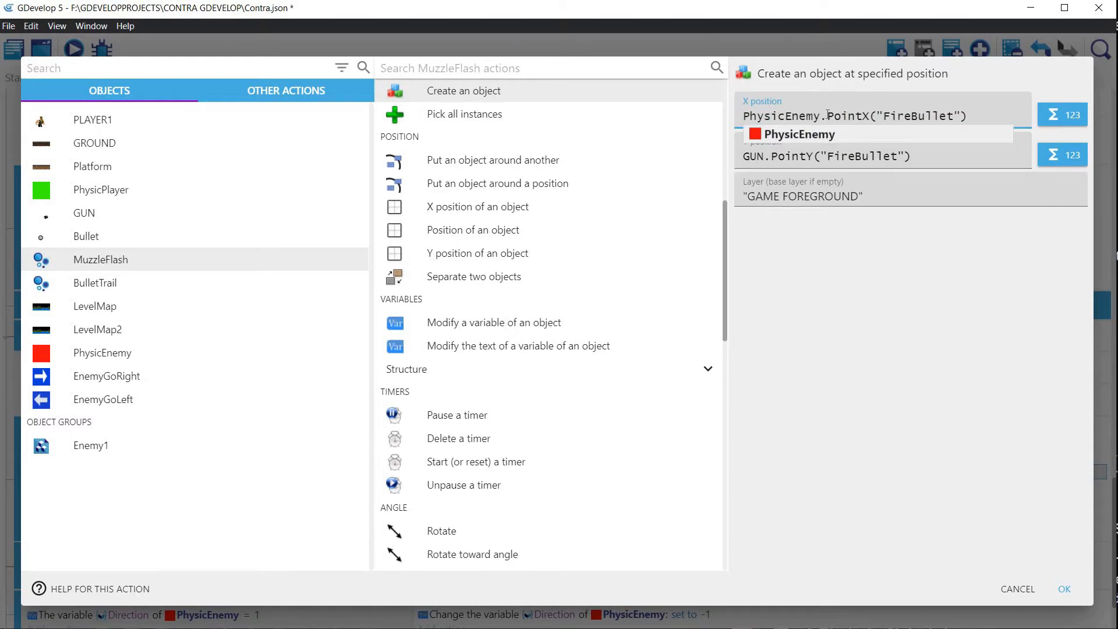
{"action": "left_click_drag", "start_coordinate": [827, 115], "coordinate": [988, 115]}
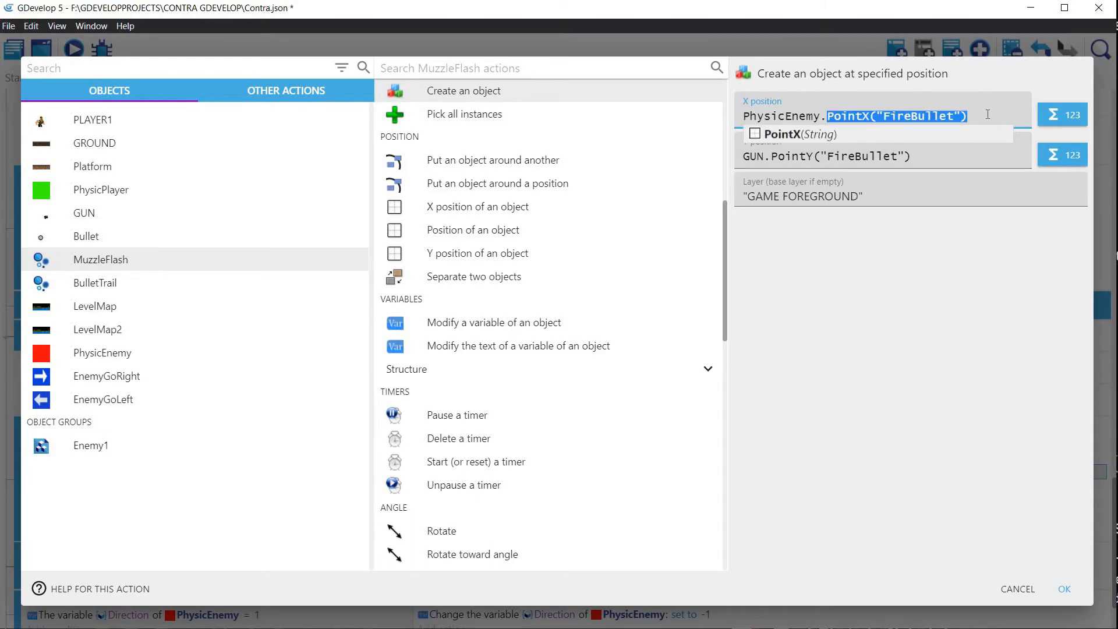
{"action": "type", "text": "X()"}
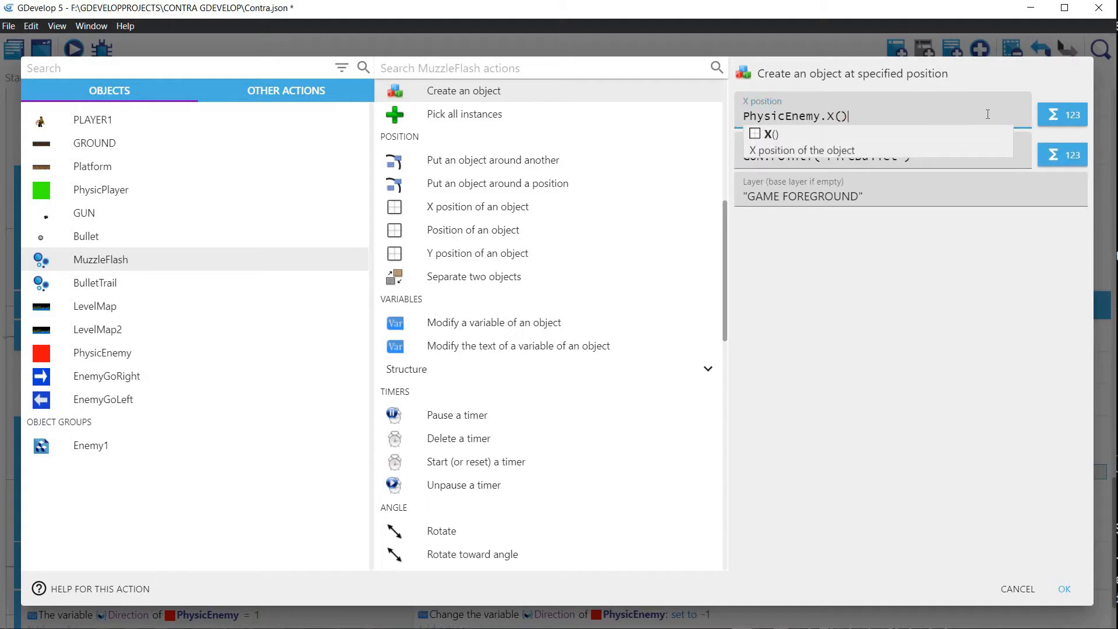
Step: Set the Y position of the enemy's MuzzleFlash creation to PhysicEnemy.Y() and apply the action
{"action": "left_click", "coordinate": [787, 157]}
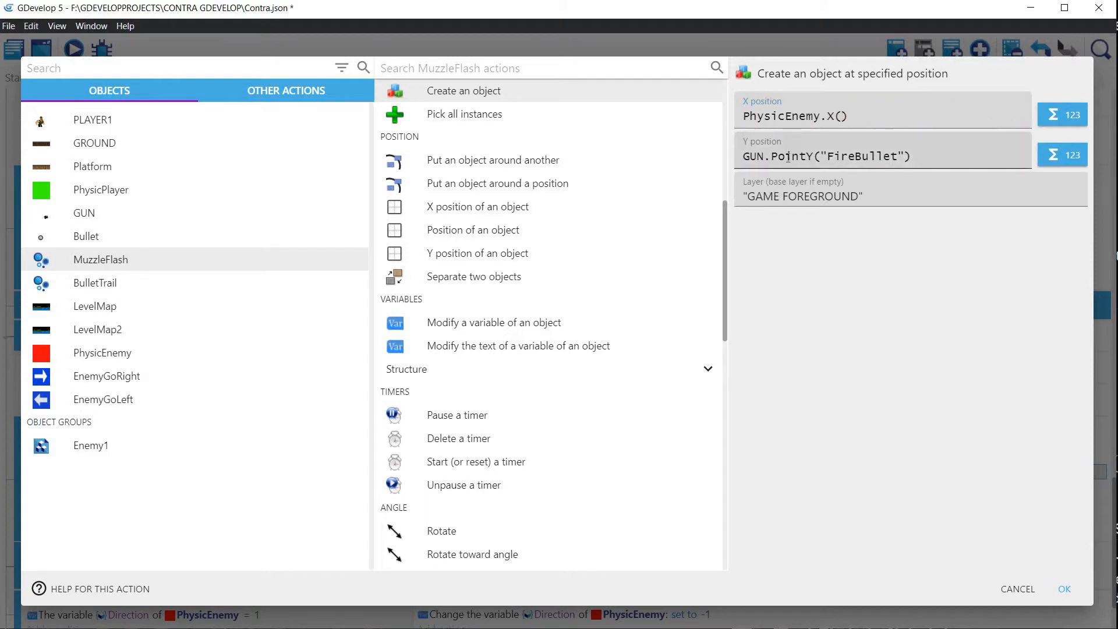
{"action": "triple_click", "coordinate": [874, 116]}
{"action": "key", "text": "ctrl+c"}
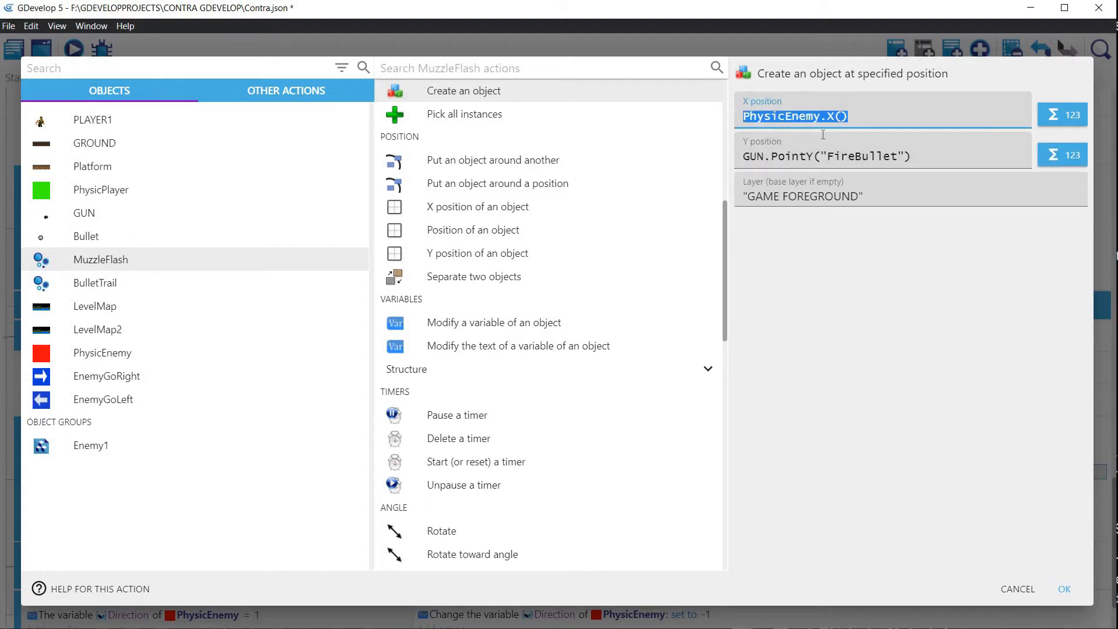
{"action": "triple_click", "coordinate": [735, 148]}
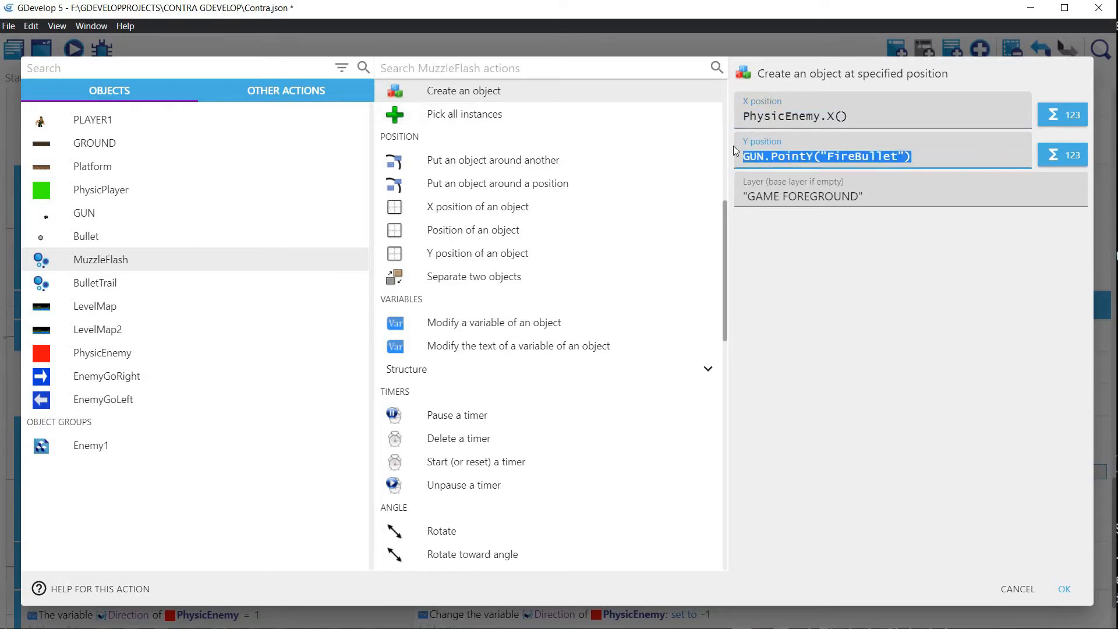
{"action": "key", "text": "ctrl+v"}
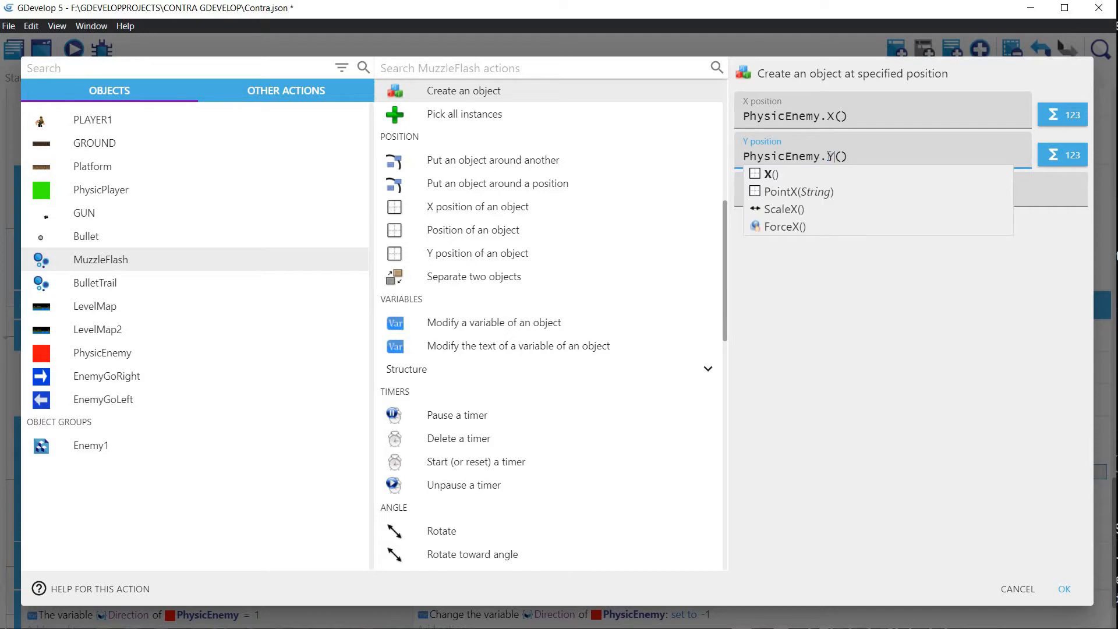
{"action": "type", "text": "Y"}
{"action": "left_click", "coordinate": [1032, 220]}
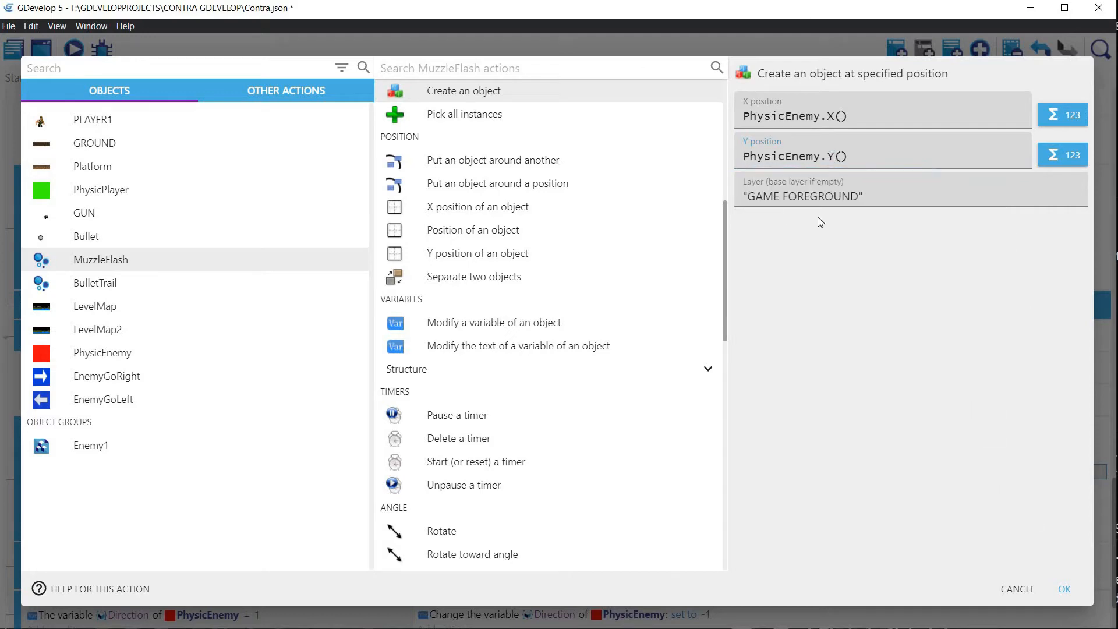
{"action": "left_click", "coordinate": [1064, 588]}
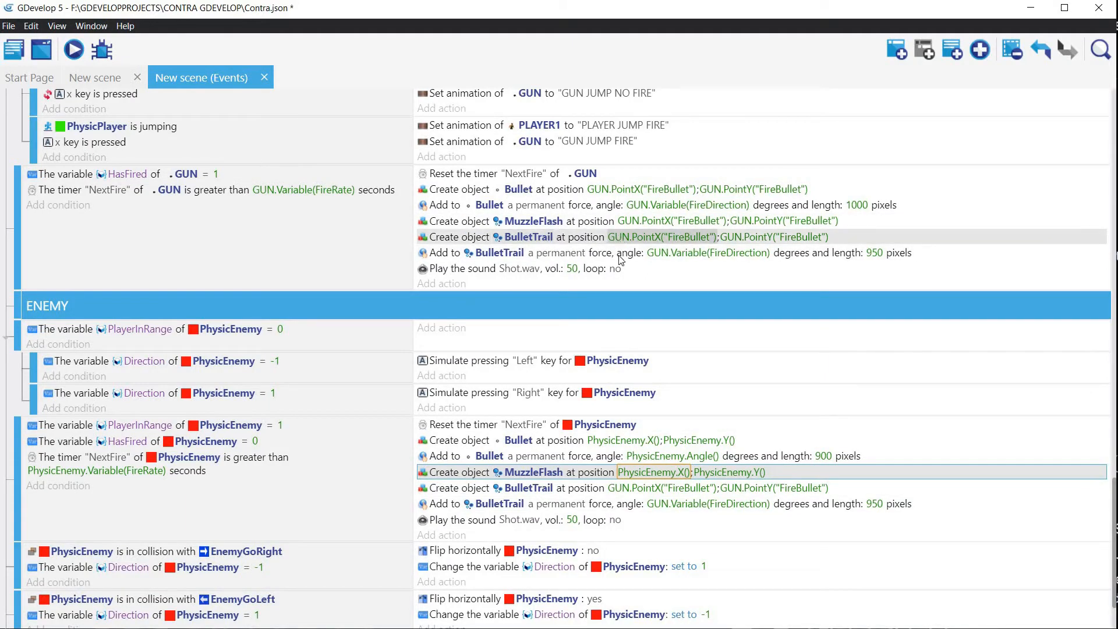
Step: Copy the X expression from the enemy's MuzzleFlash creation and set the enemy's BulletTrail creation X position to PhysicEnemy.X()
{"action": "left_click", "coordinate": [652, 474]}
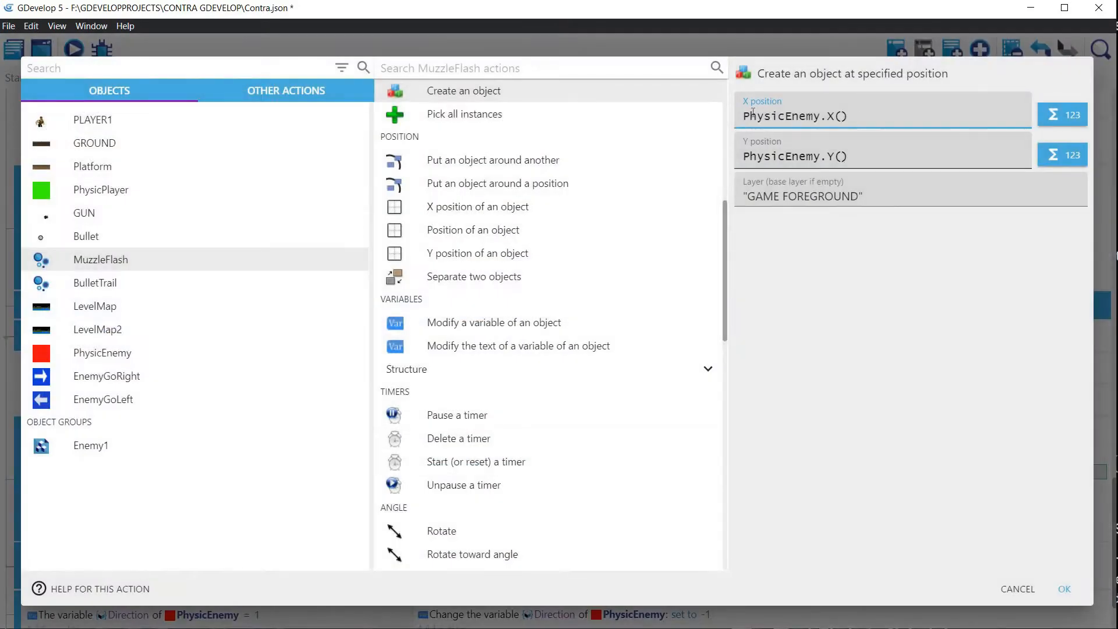
{"action": "left_click_drag", "start_coordinate": [863, 118], "coordinate": [713, 117]}
{"action": "key", "text": "ctrl+c"}
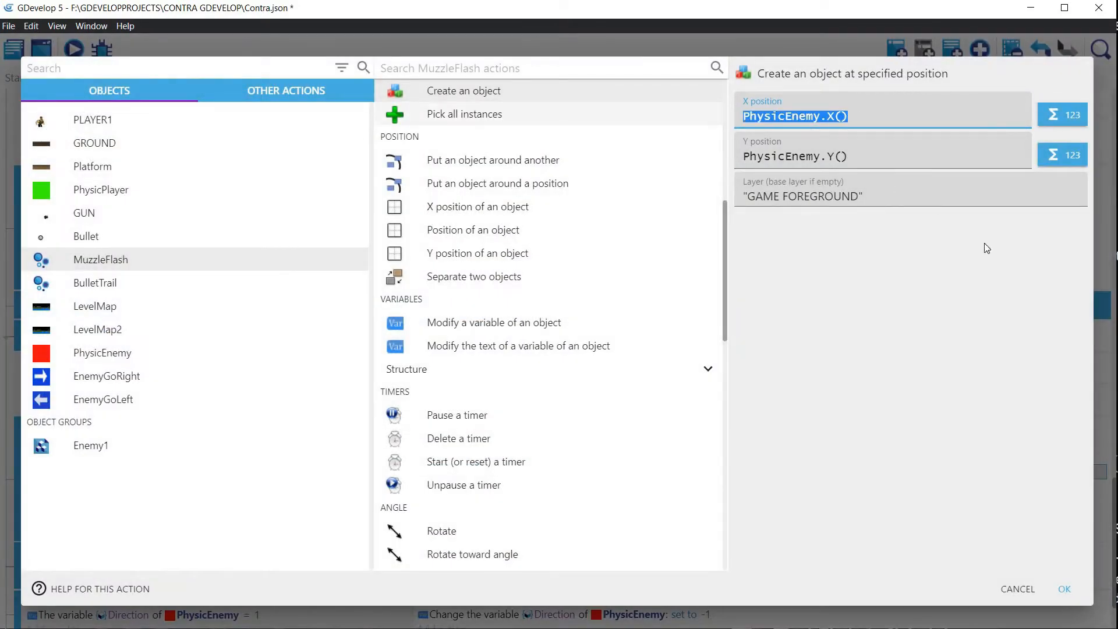
{"action": "left_click", "coordinate": [1064, 590]}
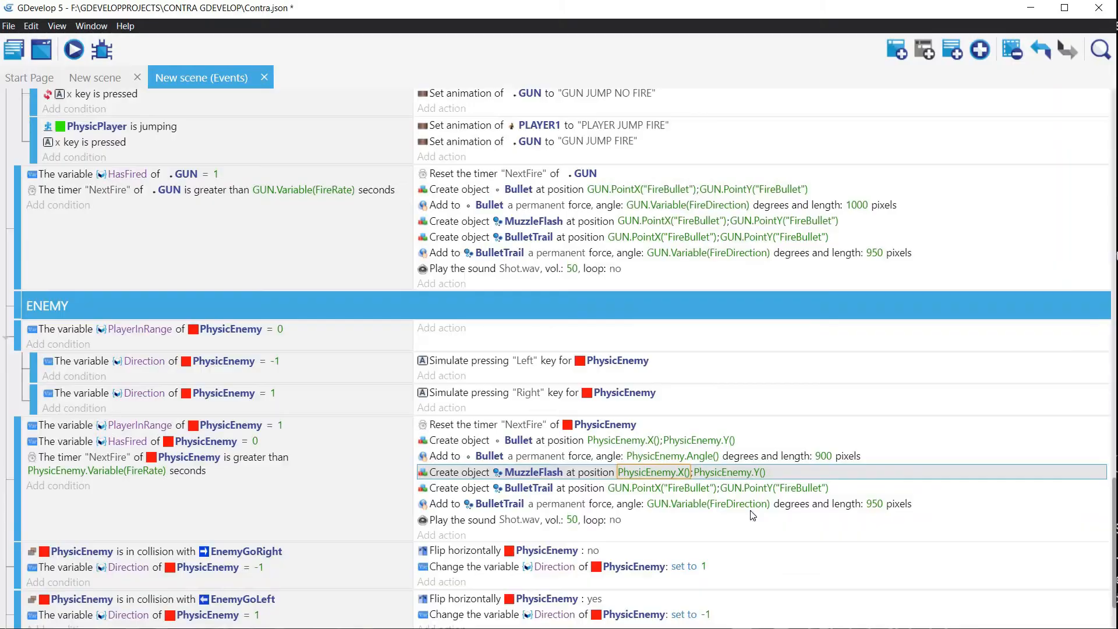
{"action": "double_click", "coordinate": [639, 486]}
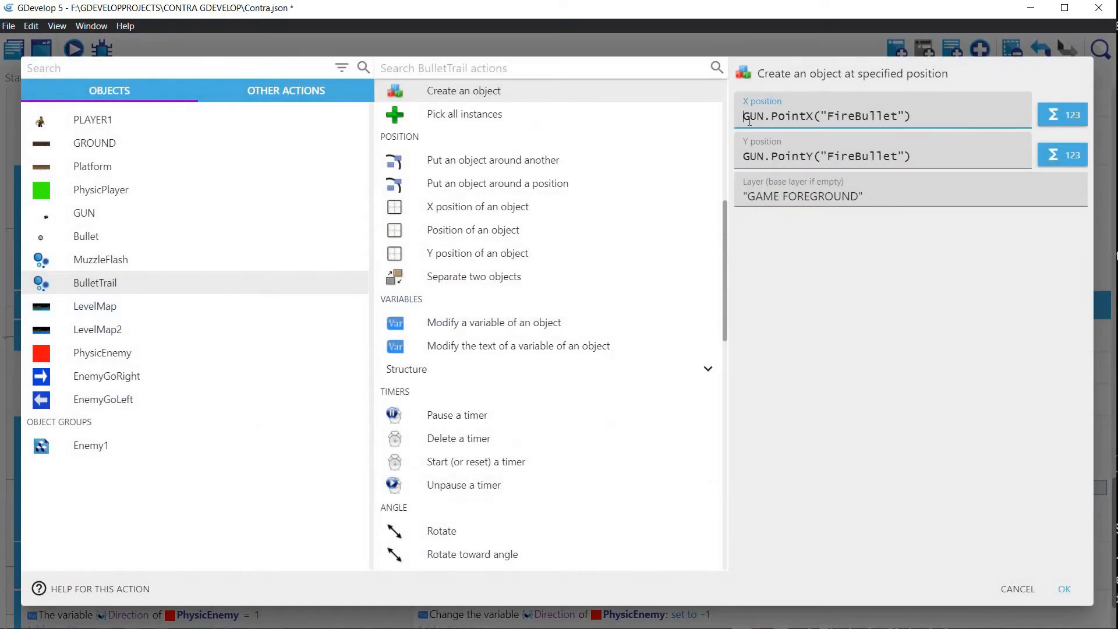
{"action": "left_click_drag", "start_coordinate": [741, 117], "coordinate": [952, 118]}
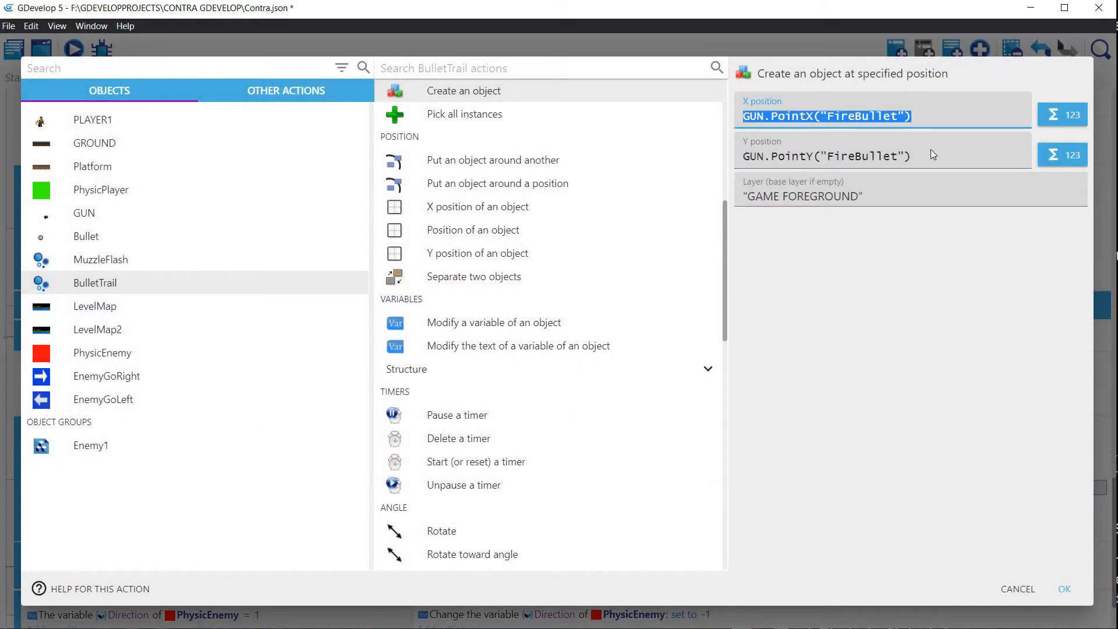
{"action": "key", "text": "ctrl+v"}
{"action": "key", "text": "Tab"}
{"action": "key", "text": "Tab"}
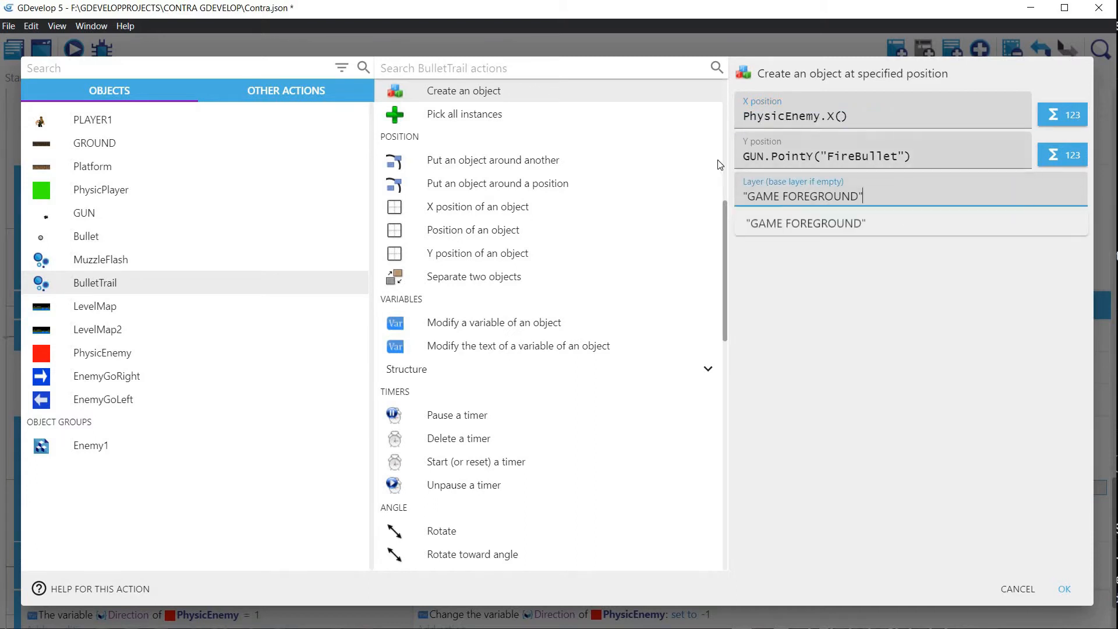
Step: Set the Y position of the enemy's BulletTrail creation to PhysicEnemy.Y() and apply the action
{"action": "key", "text": "shift+Tab"}
{"action": "key", "text": "ctrl+v"}
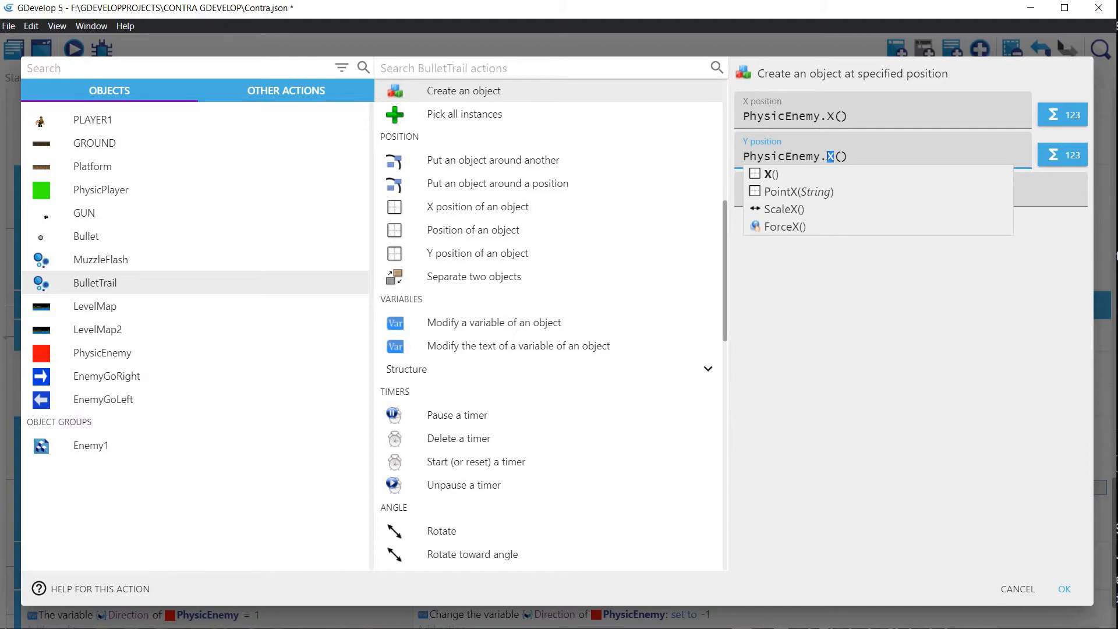
{"action": "type", "text": "Y"}
{"action": "left_click", "coordinate": [1045, 231]}
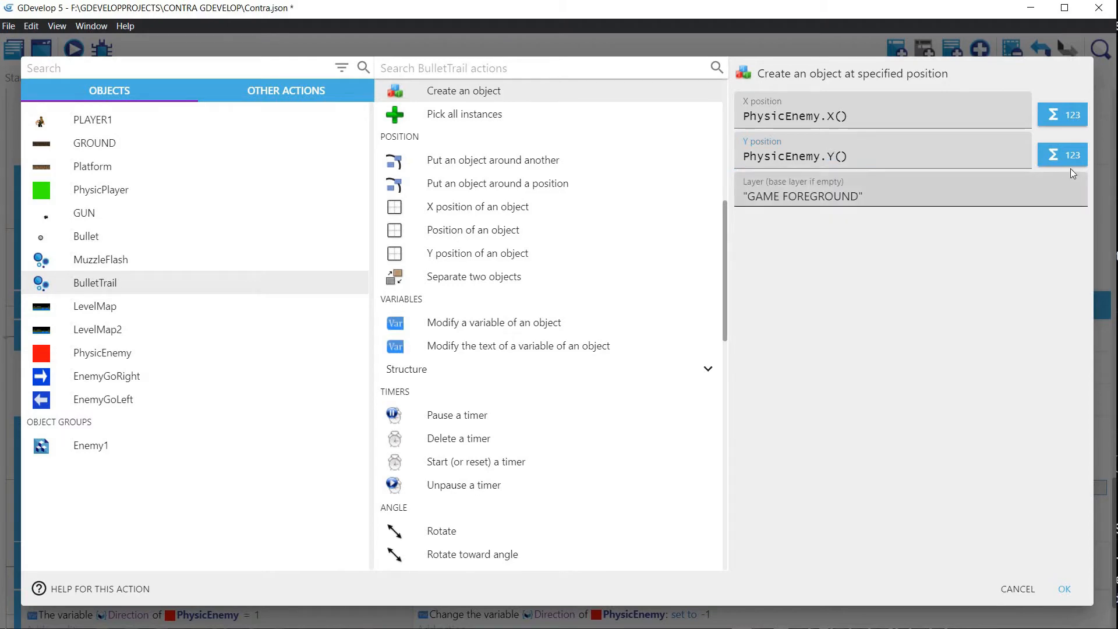
{"action": "left_click", "coordinate": [1065, 589]}
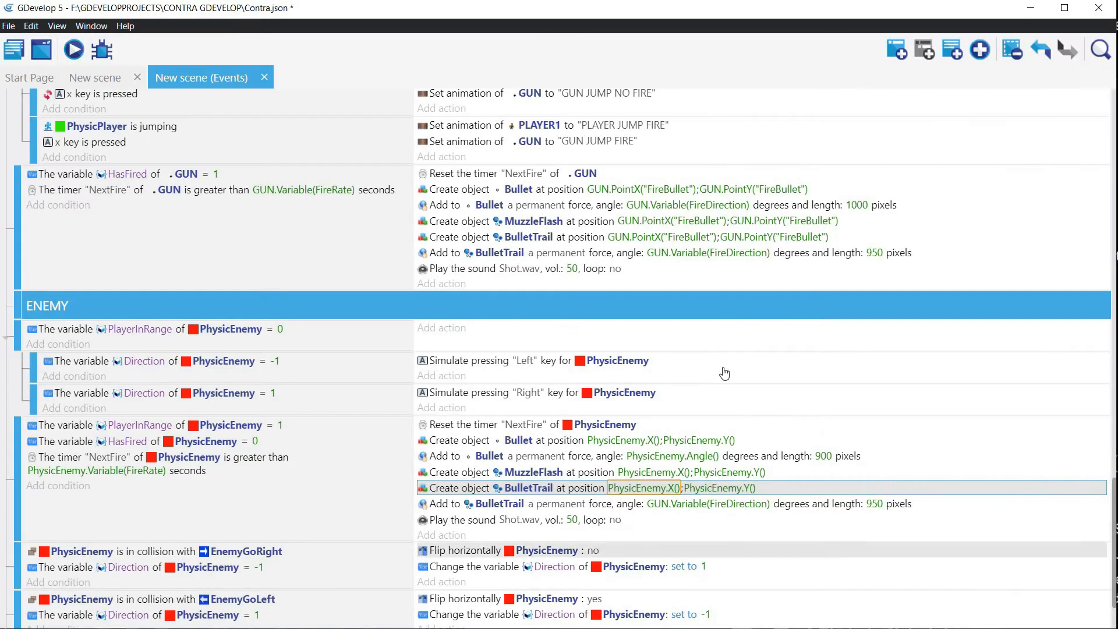
Step: Try PhysicEnemy.Angle() as the BulletTrail force angle in the GUN firing event, and undo that change
{"action": "double_click", "coordinate": [564, 250]}
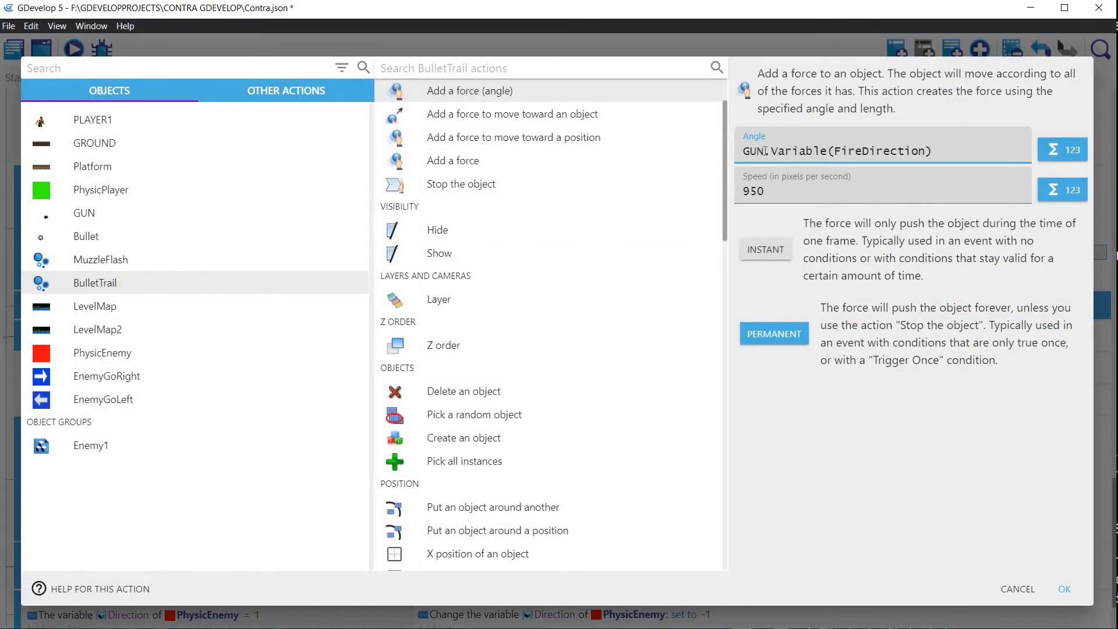
{"action": "key", "text": "ctrl+shift+Right"}
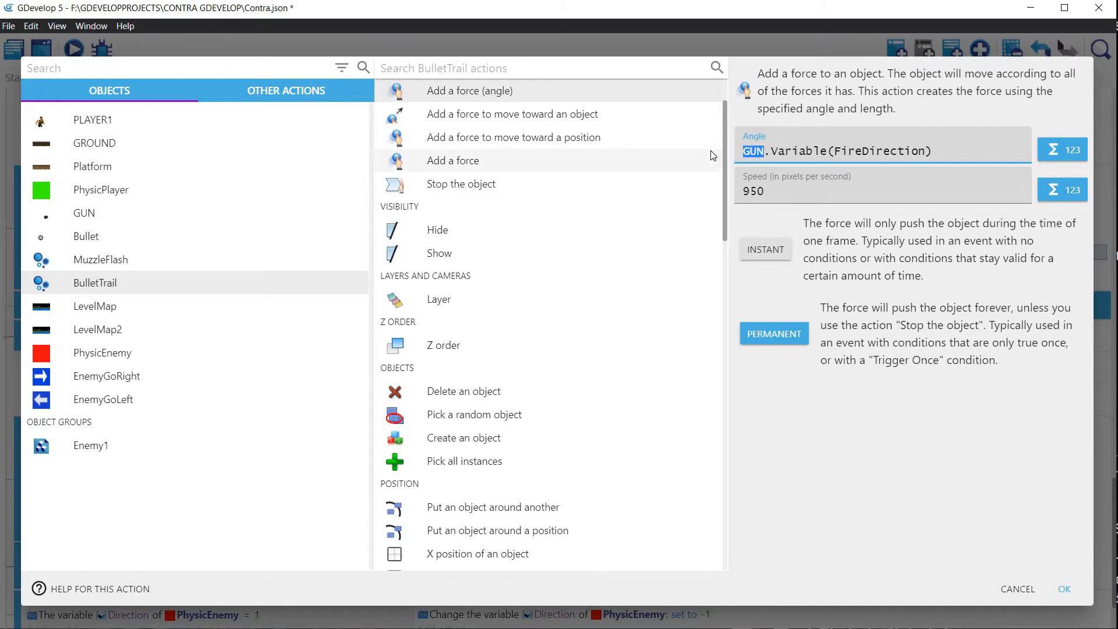
{"action": "type", "text": "Phys"}
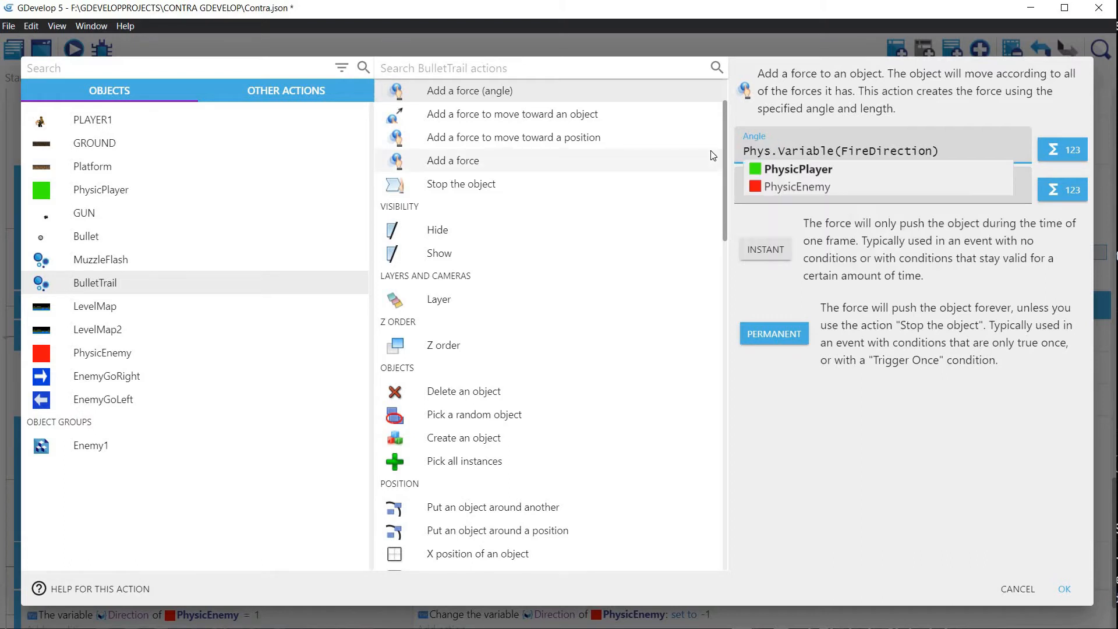
{"action": "type", "text": "u"}
{"action": "key", "text": "BackSpace"}
{"action": "left_click", "coordinate": [802, 186]}
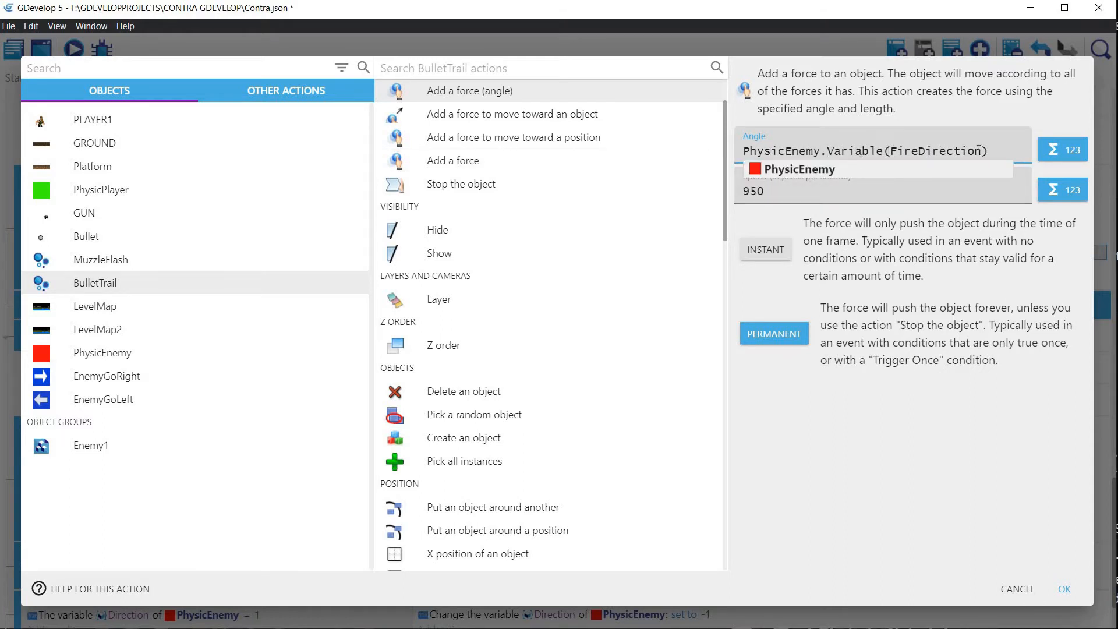
{"action": "key", "text": "shift+End"}
{"action": "type", "text": "Ang"}
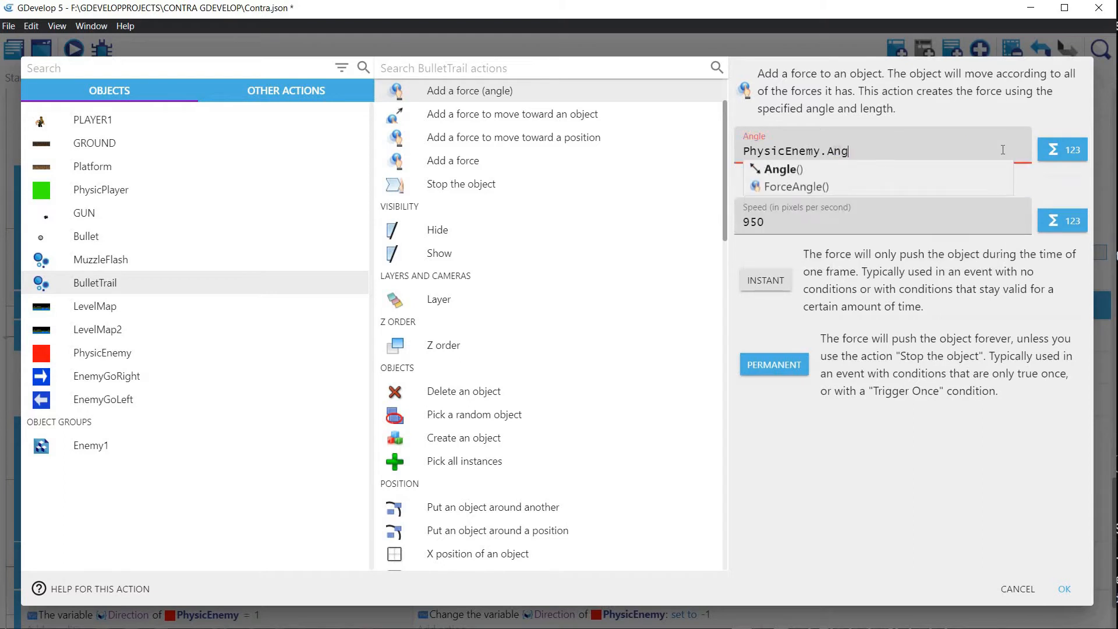
{"action": "type", "text": "le()"}
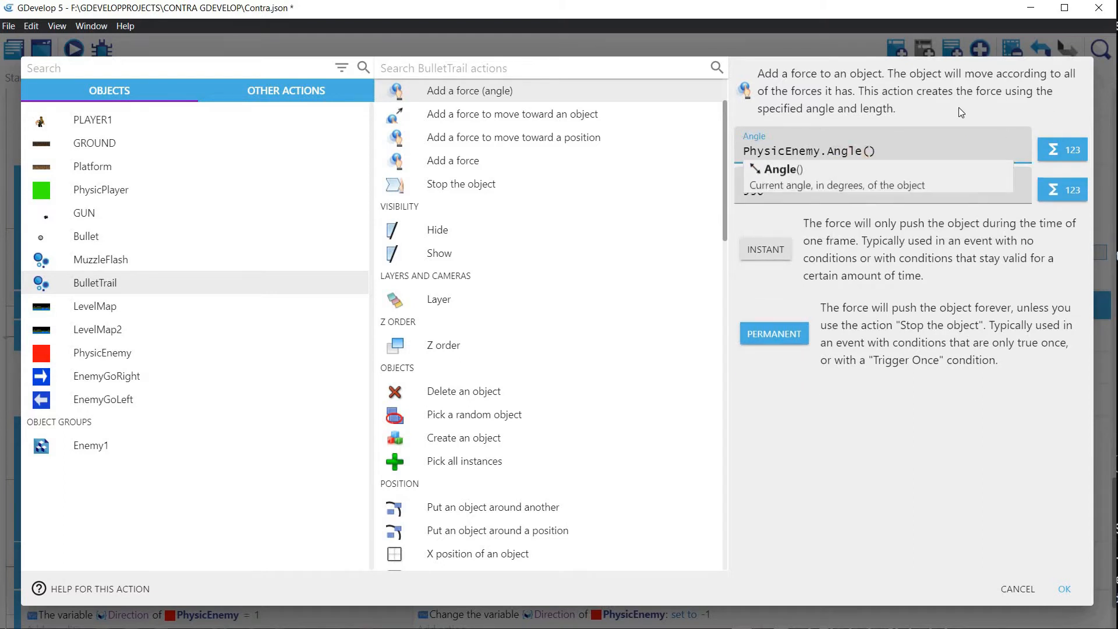
{"action": "left_click", "coordinate": [830, 352]}
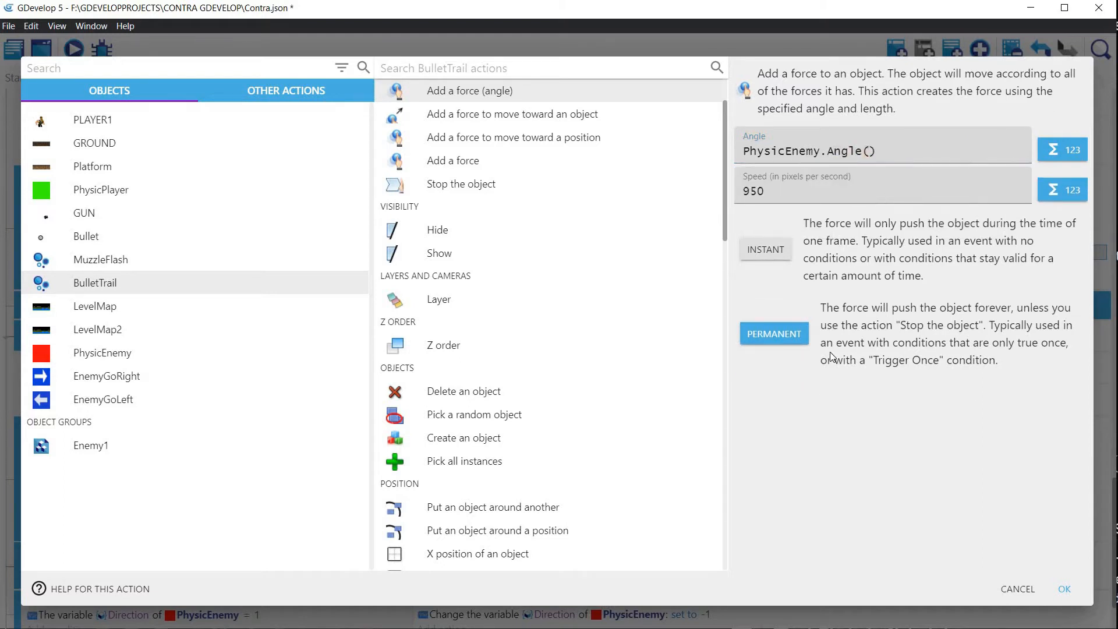
{"action": "left_click", "coordinate": [1064, 588]}
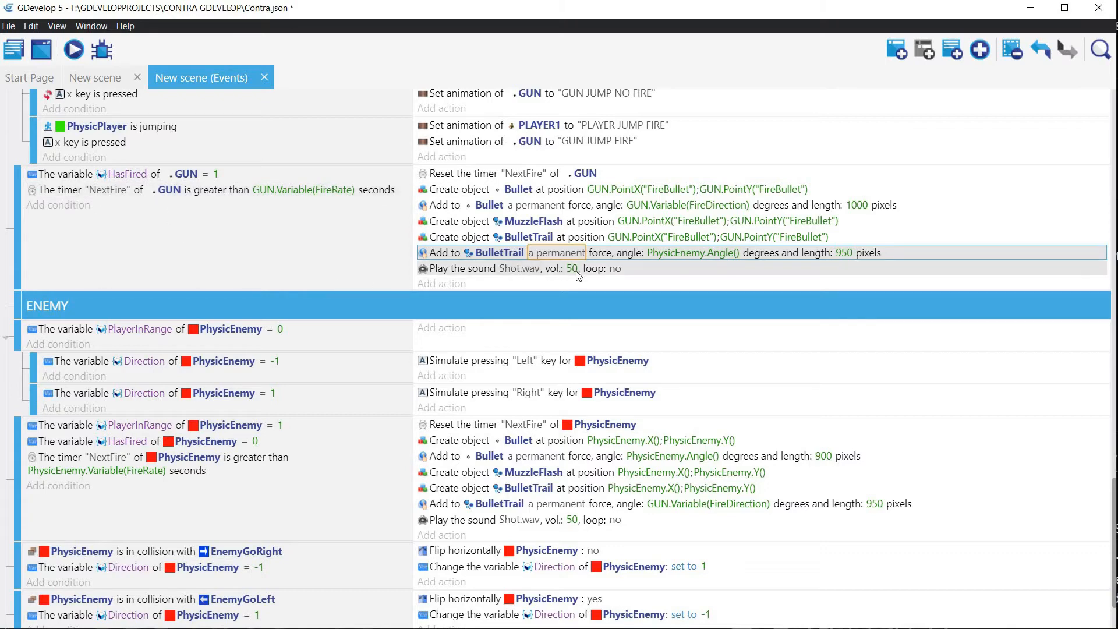
{"action": "key", "text": "ctrl+z"}
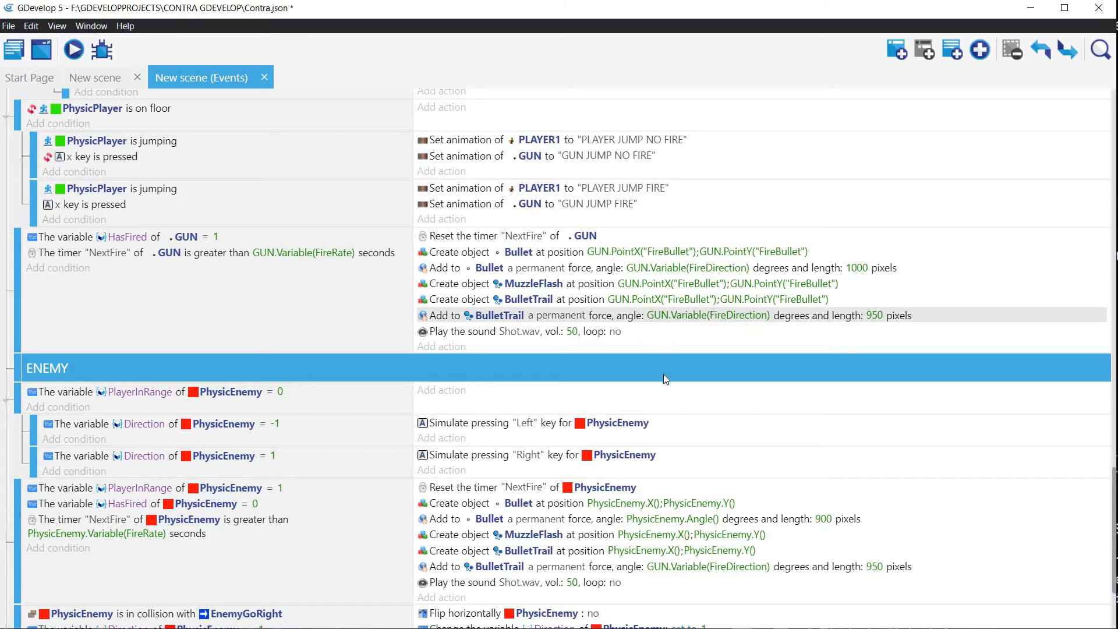
Step: Set the BulletTrail force angle in the enemy's firing event to PhysicEnemy.Angle() and apply the action
{"action": "scroll", "coordinate": [662, 374], "scroll_direction": "down", "scroll_amount": 3}
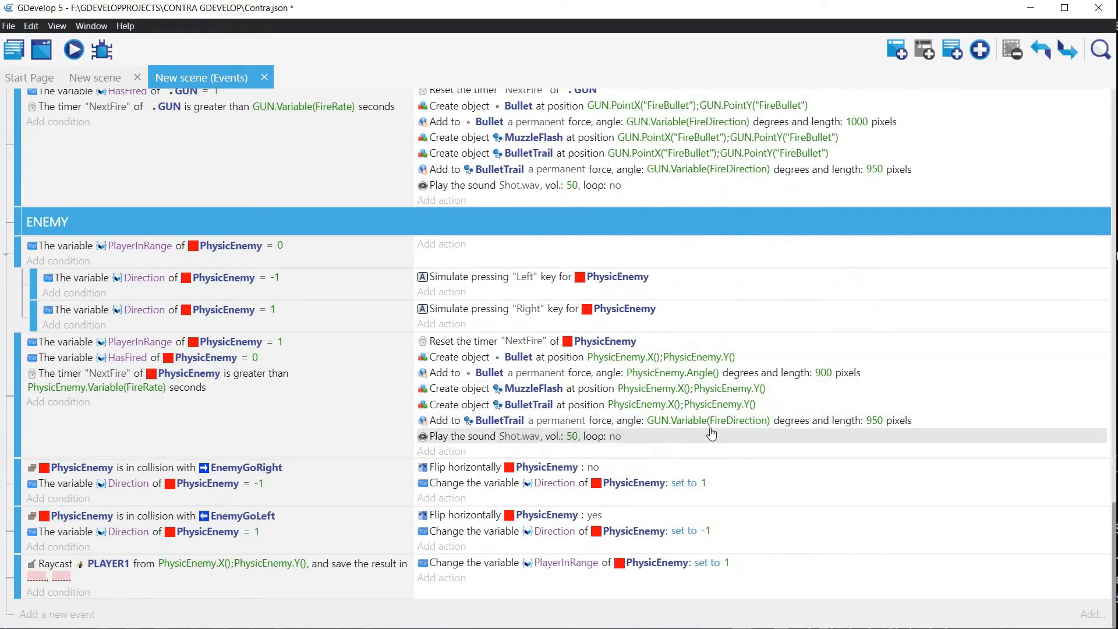
{"action": "double_click", "coordinate": [680, 427]}
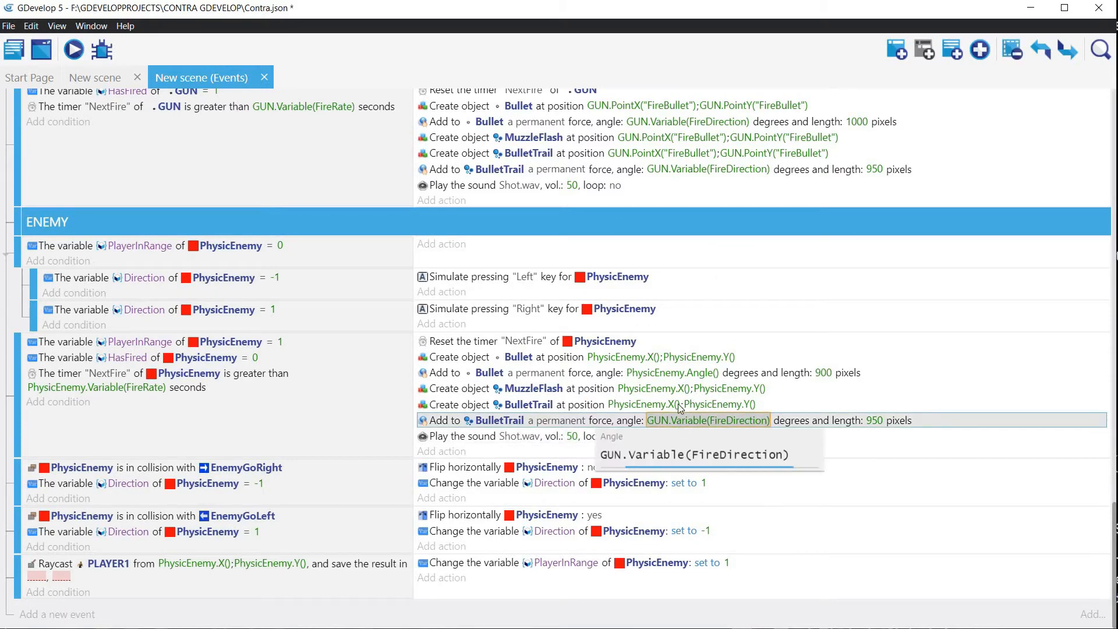
{"action": "key", "text": "ctrl+a"}
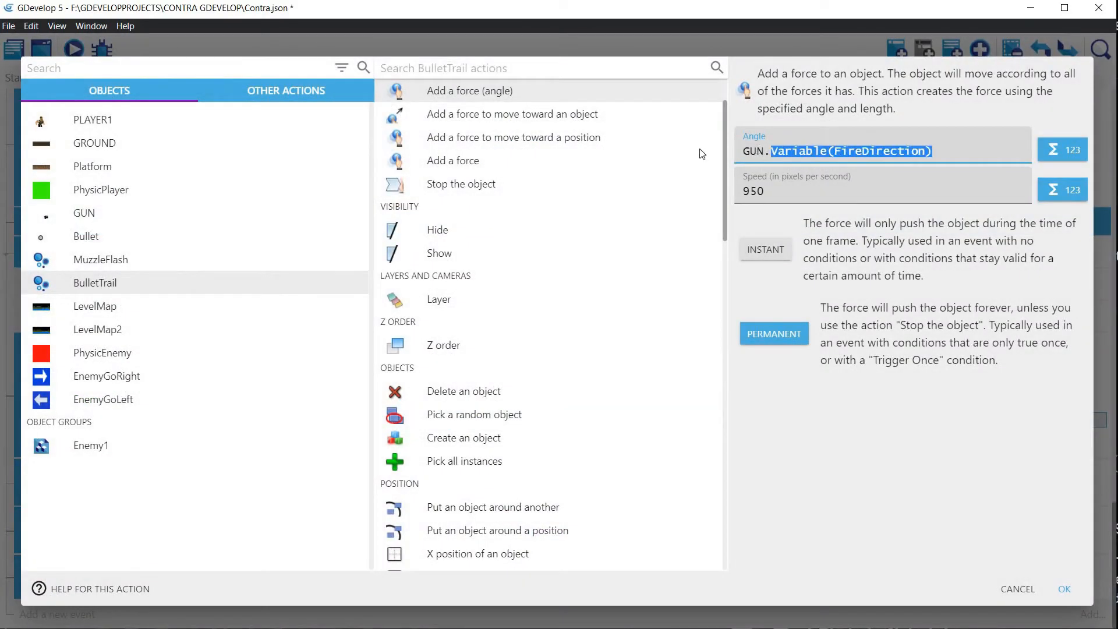
{"action": "type", "text": "PhysicEnemy.X()"}
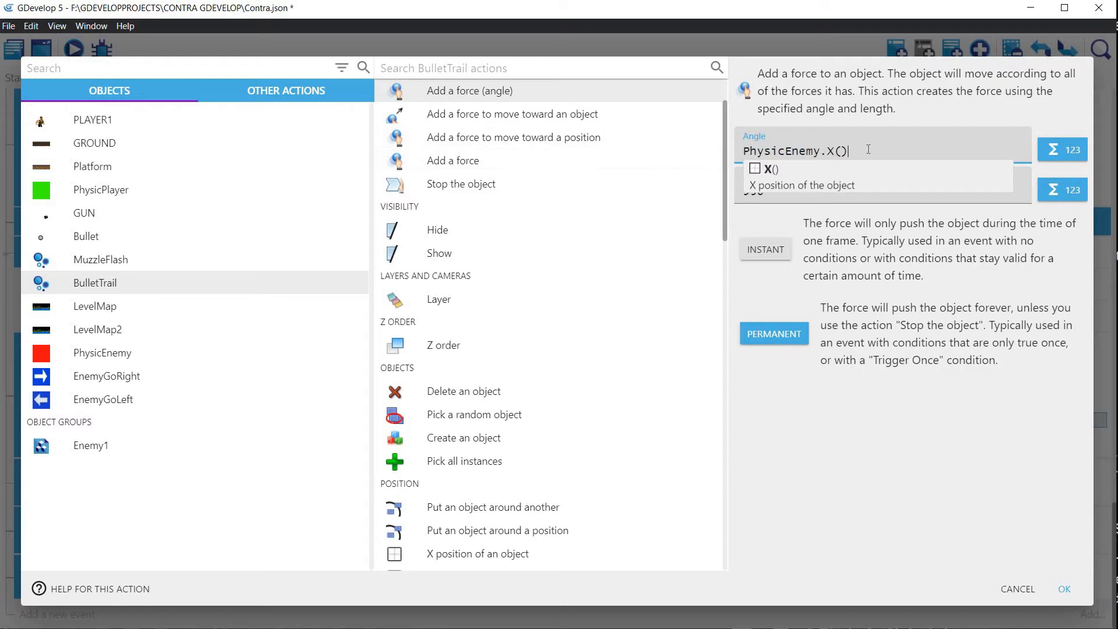
{"action": "left_click_drag", "start_coordinate": [821, 151], "coordinate": [851, 150]}
{"action": "type", "text": "A"}
{"action": "key", "text": "BackSpace"}
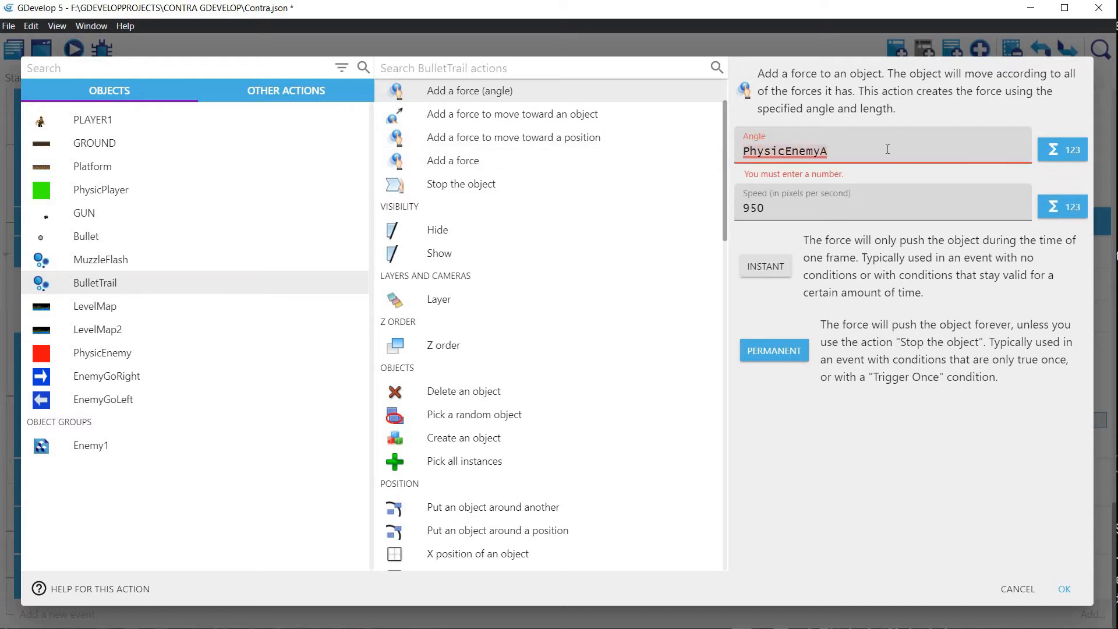
{"action": "type", "text": ".Ang"}
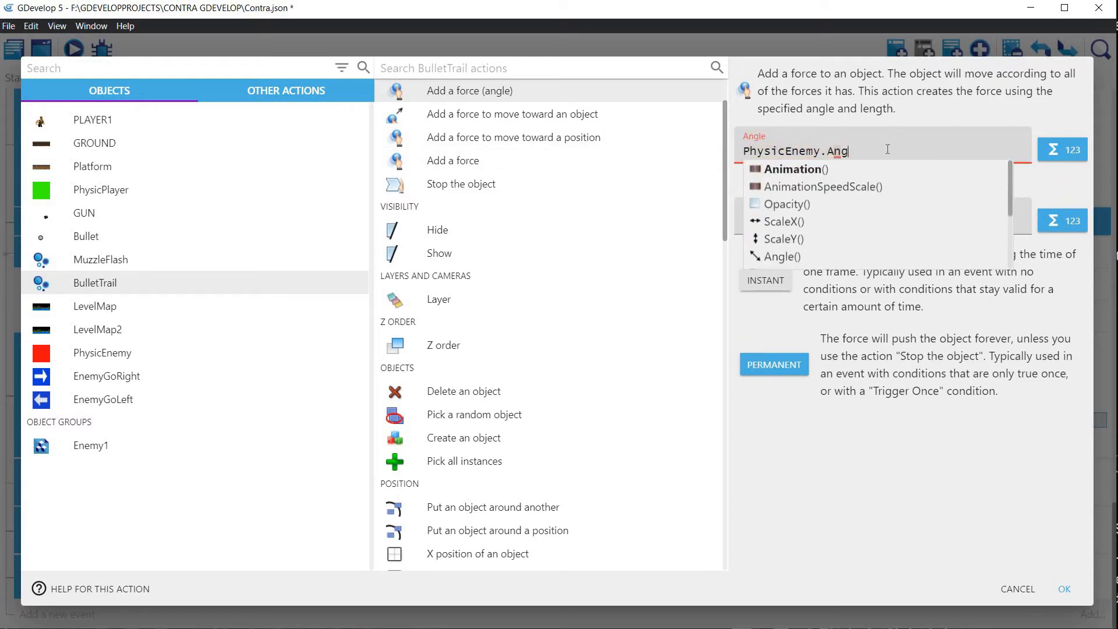
{"action": "type", "text": "le()"}
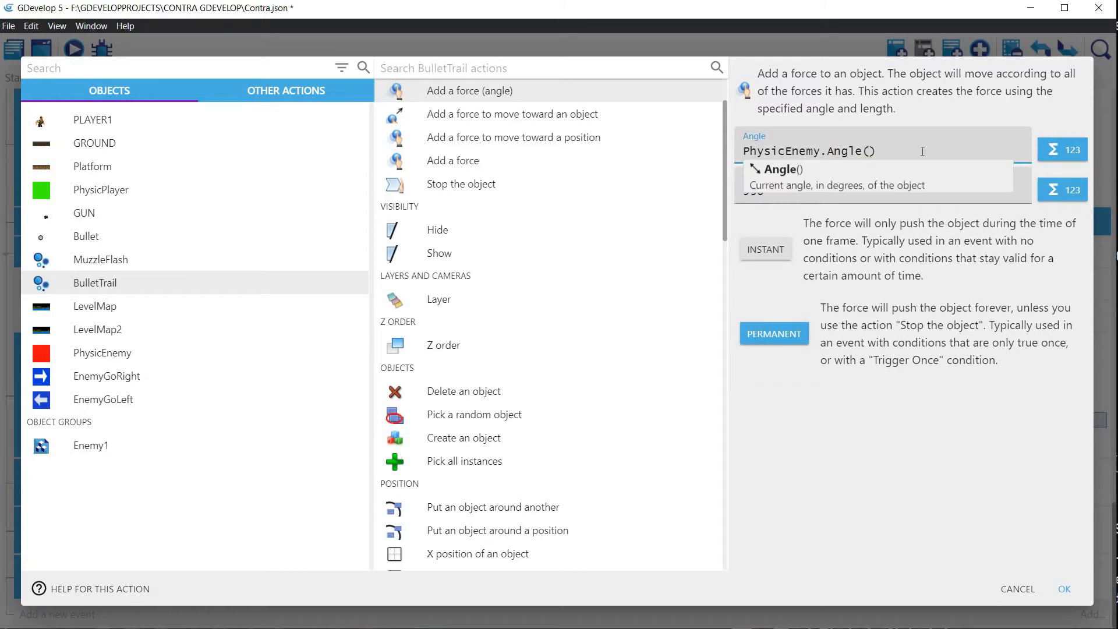
{"action": "left_click", "coordinate": [773, 221]}
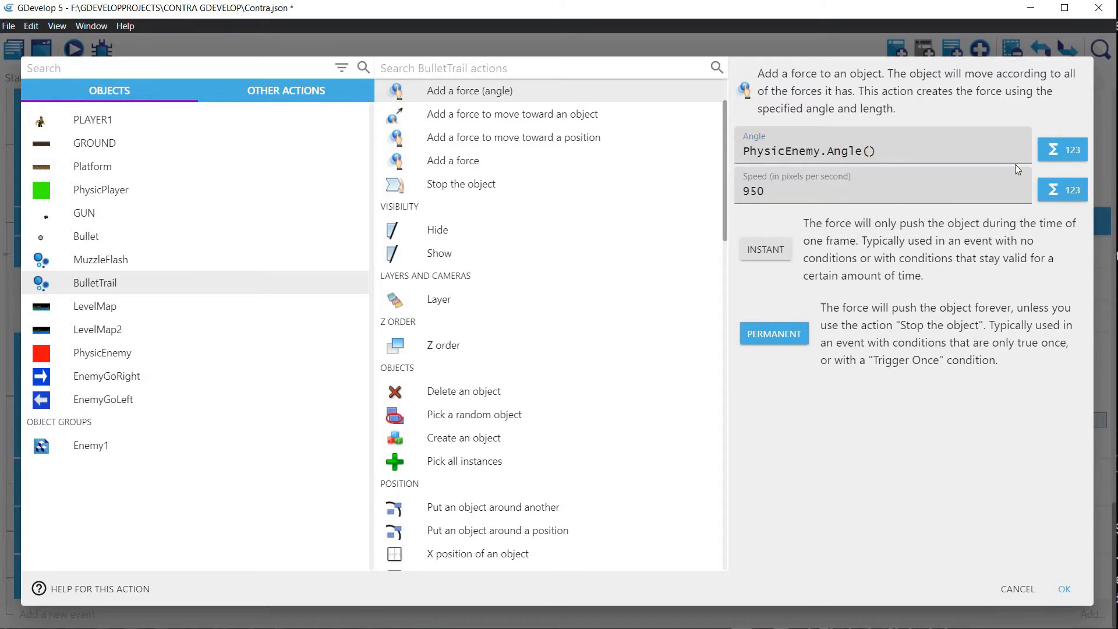
{"action": "left_click", "coordinate": [1065, 588]}
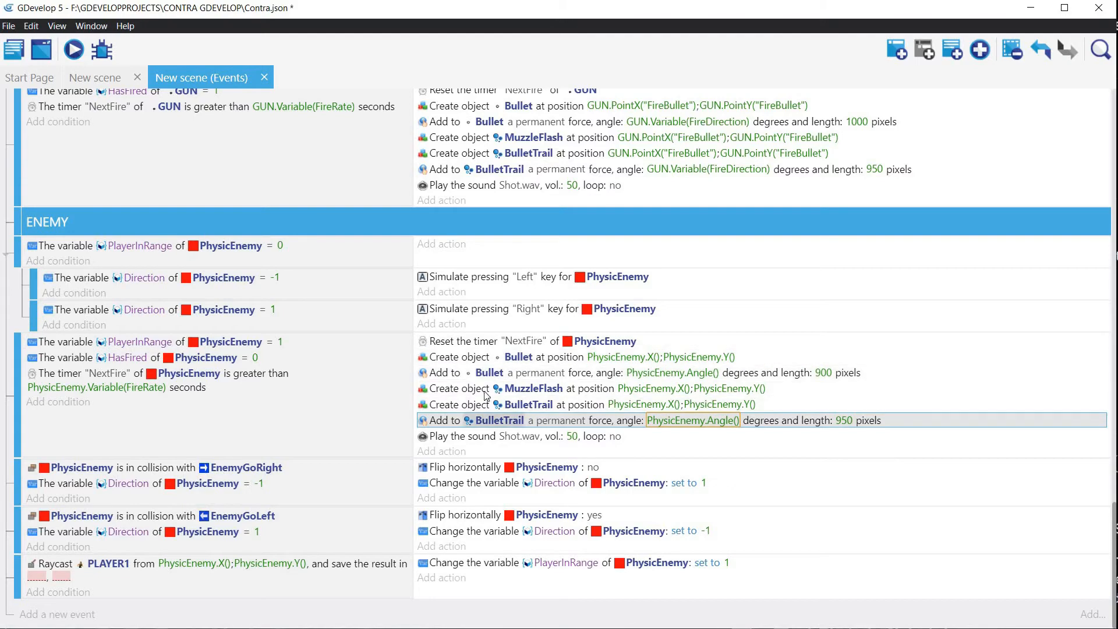
Step: Duplicate the GUN "NextFire" timer reset in the beginning-of-scene event and assign the copy to PhysicEnemy
{"action": "scroll", "coordinate": [396, 278], "scroll_direction": "up", "scroll_amount": 15}
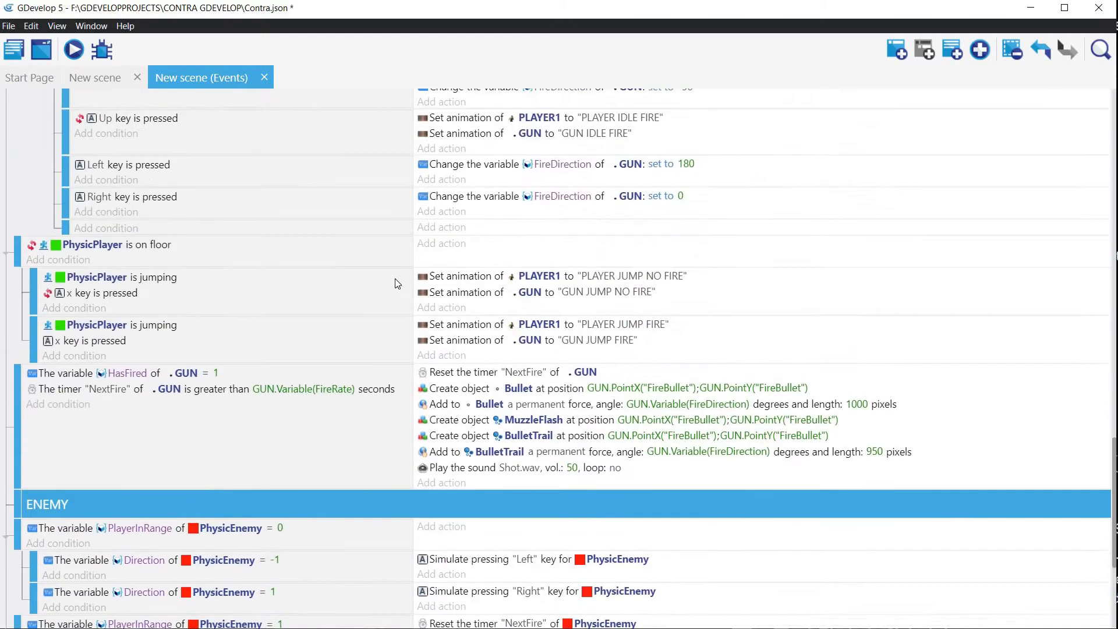
{"action": "scroll", "coordinate": [396, 272], "scroll_direction": "up", "scroll_amount": 5}
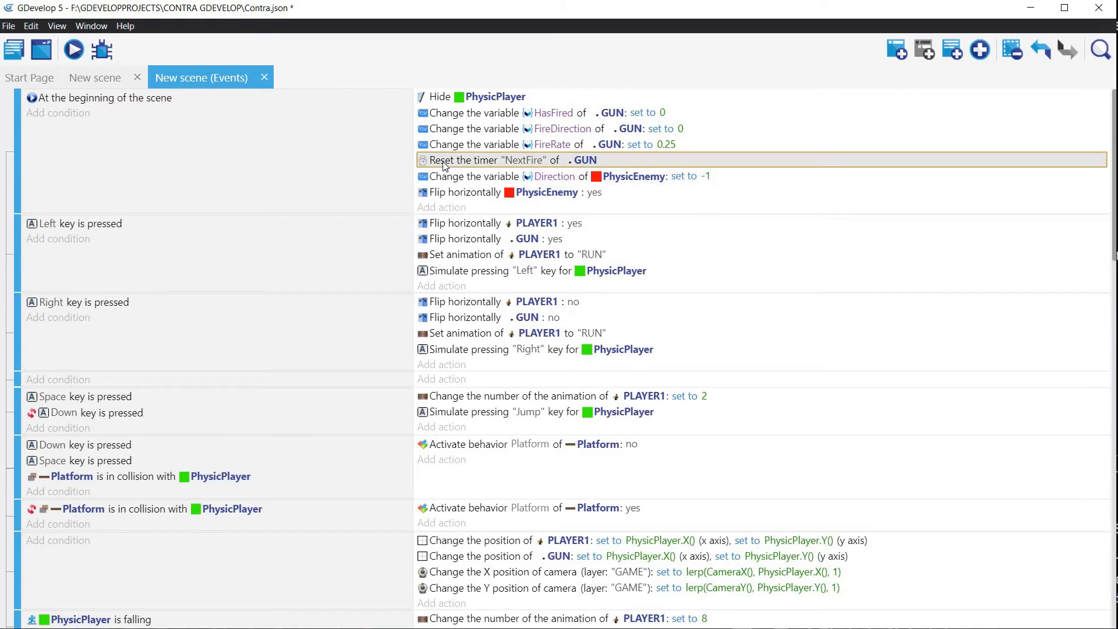
{"action": "key", "text": "ctrl+v"}
{"action": "left_click", "coordinate": [555, 182]}
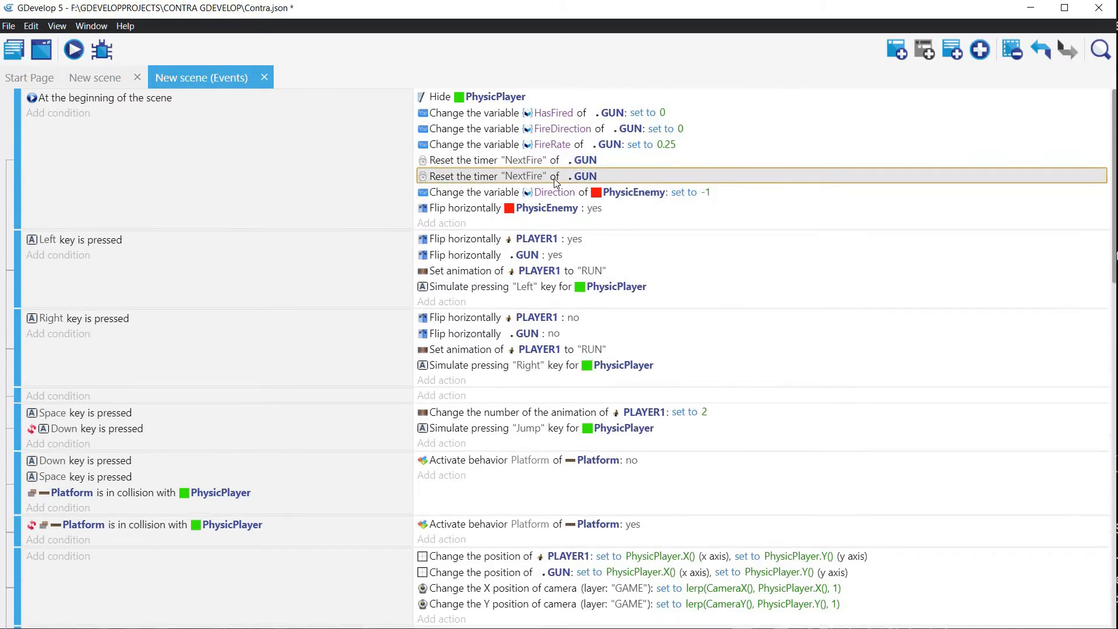
{"action": "double_click", "coordinate": [584, 176]}
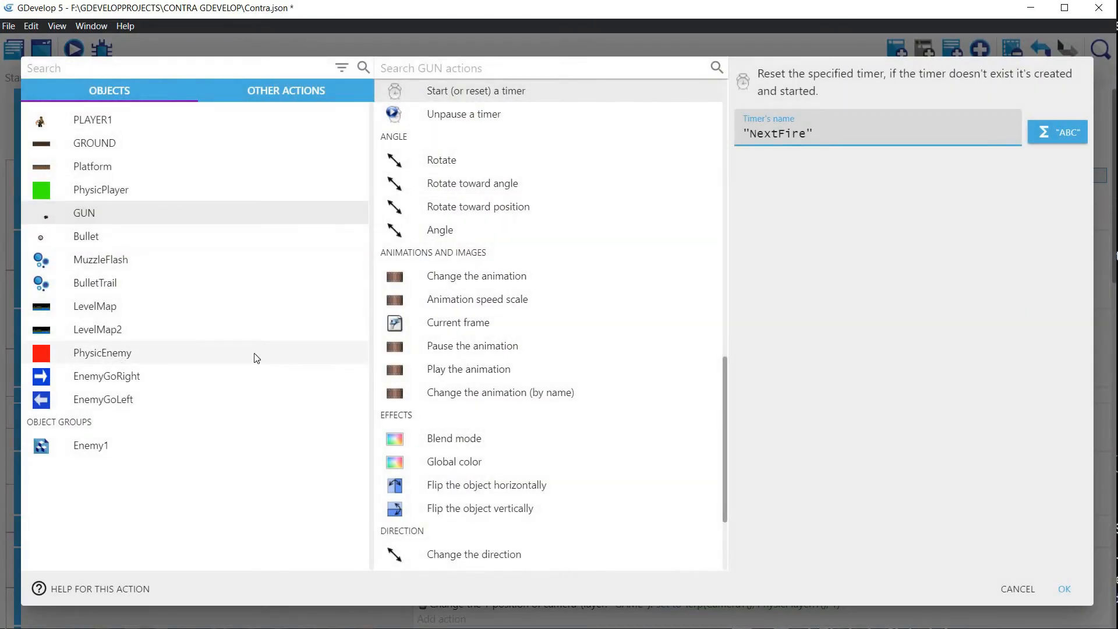
{"action": "left_click", "coordinate": [257, 357]}
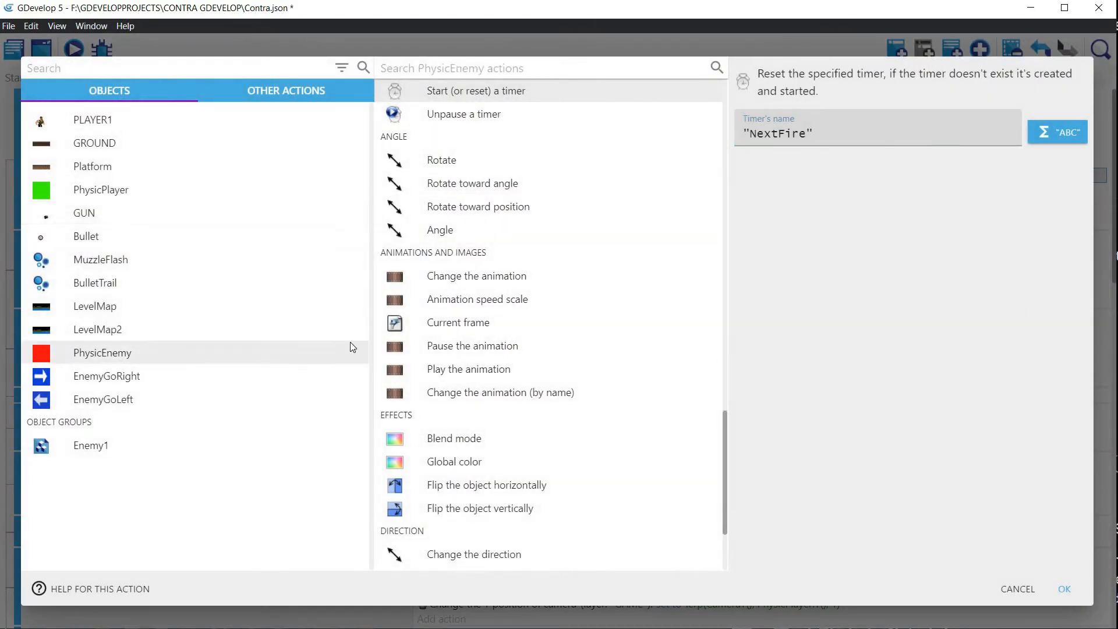
{"action": "left_click", "coordinate": [1064, 588]}
Step: Preview the scene to check how the enemy fires, and close the preview
{"action": "scroll", "coordinate": [266, 243], "scroll_direction": "down", "scroll_amount": 15}
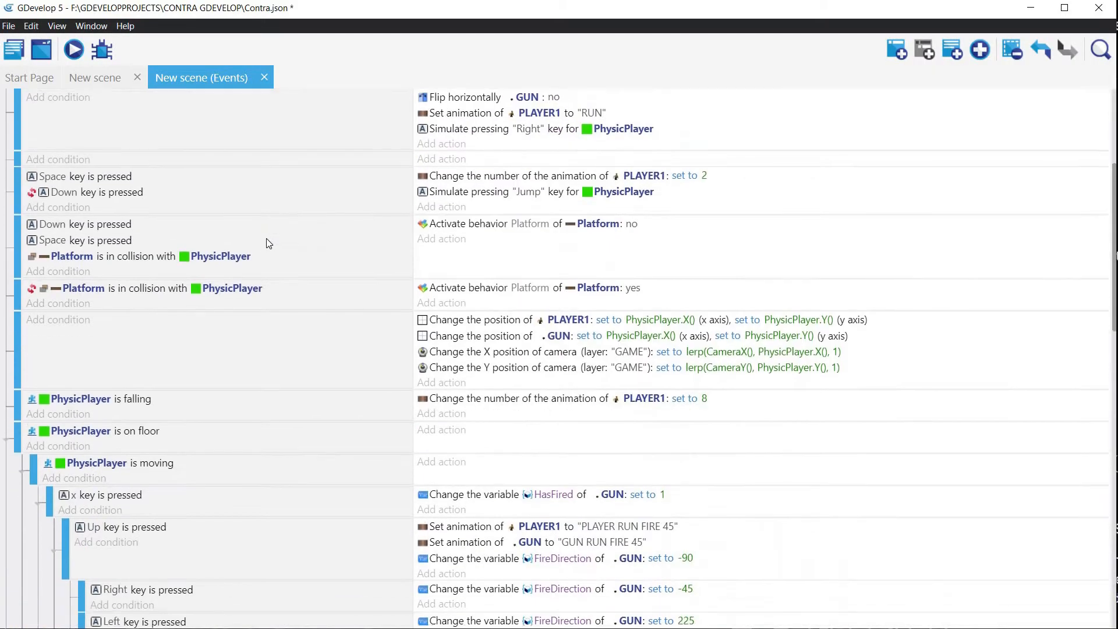
{"action": "scroll", "coordinate": [179, 305], "scroll_direction": "up", "scroll_amount": 3}
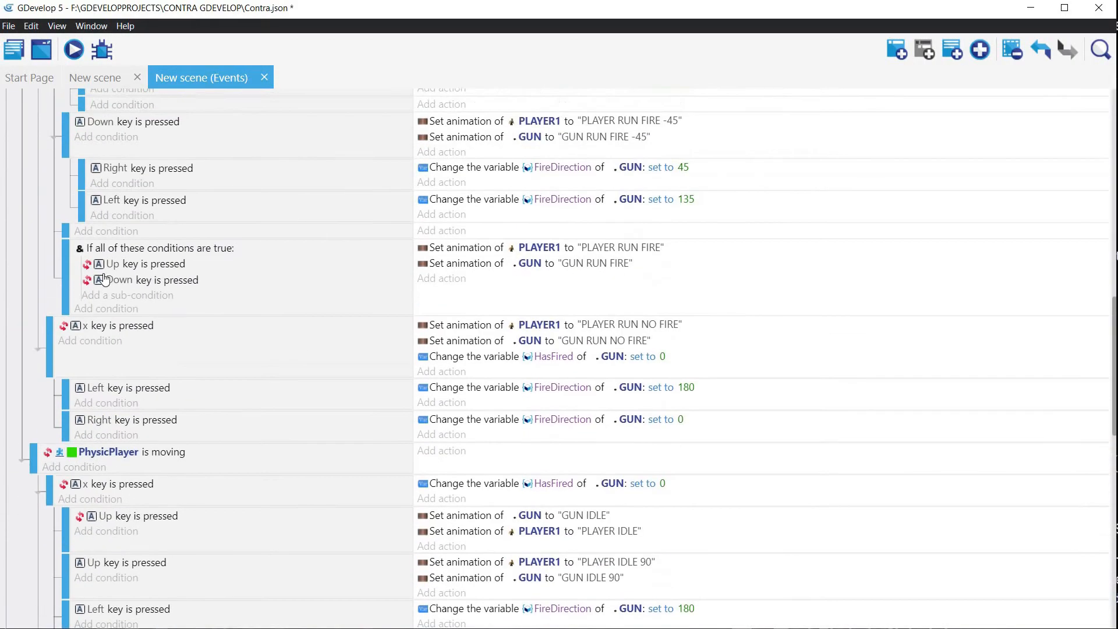
{"action": "scroll", "coordinate": [139, 458], "scroll_direction": "down", "scroll_amount": 15}
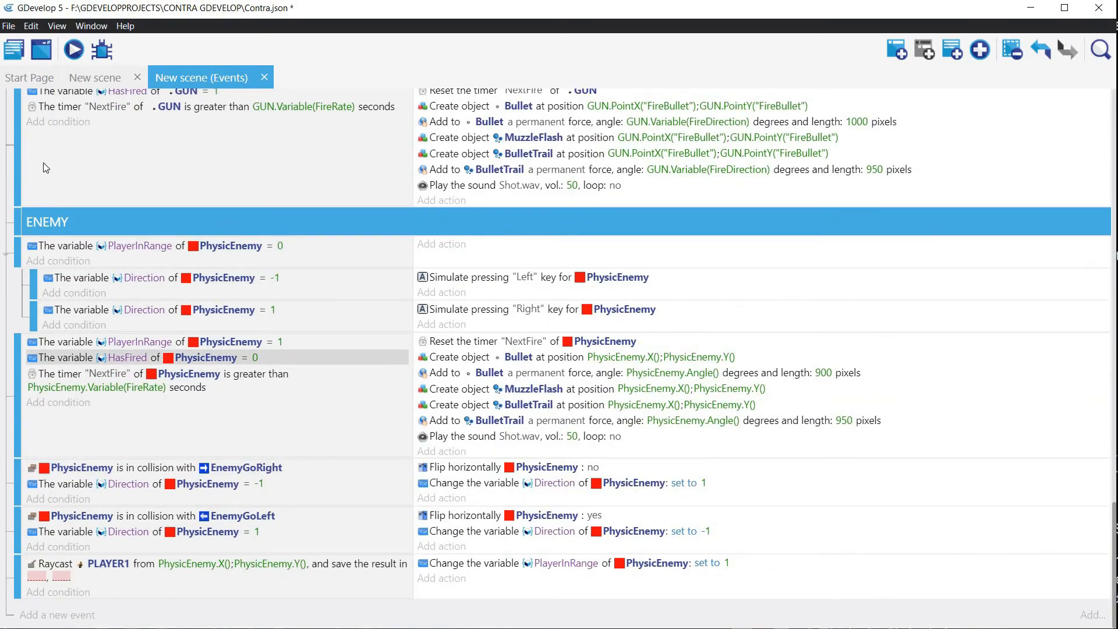
{"action": "left_click", "coordinate": [73, 50]}
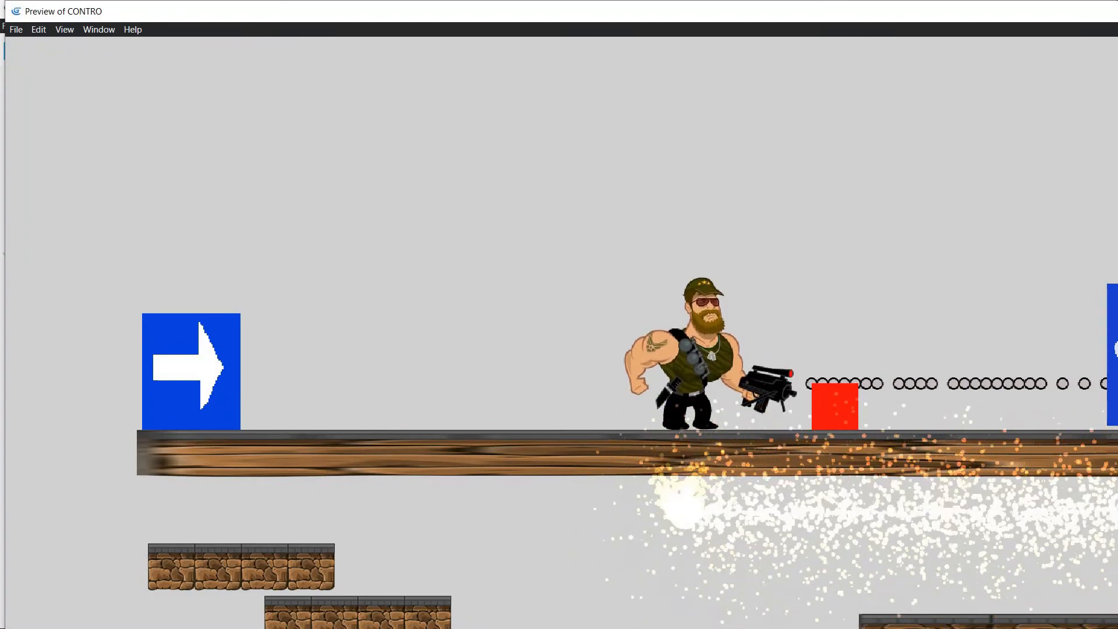
{"action": "key", "text": "alt+F4"}
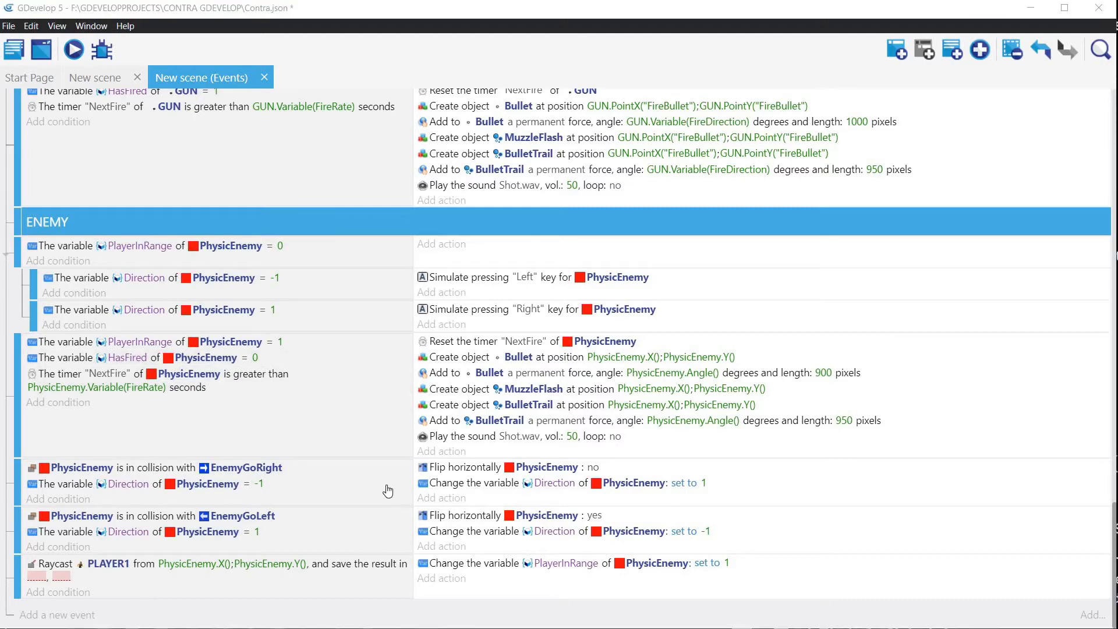
Step: Duplicate the GUN FireRate action in the beginning-of-scene event, assign the copy to PhysicEnemy with value 0.25, and preview the scene
{"action": "scroll", "coordinate": [409, 412], "scroll_direction": "up", "scroll_amount": 15}
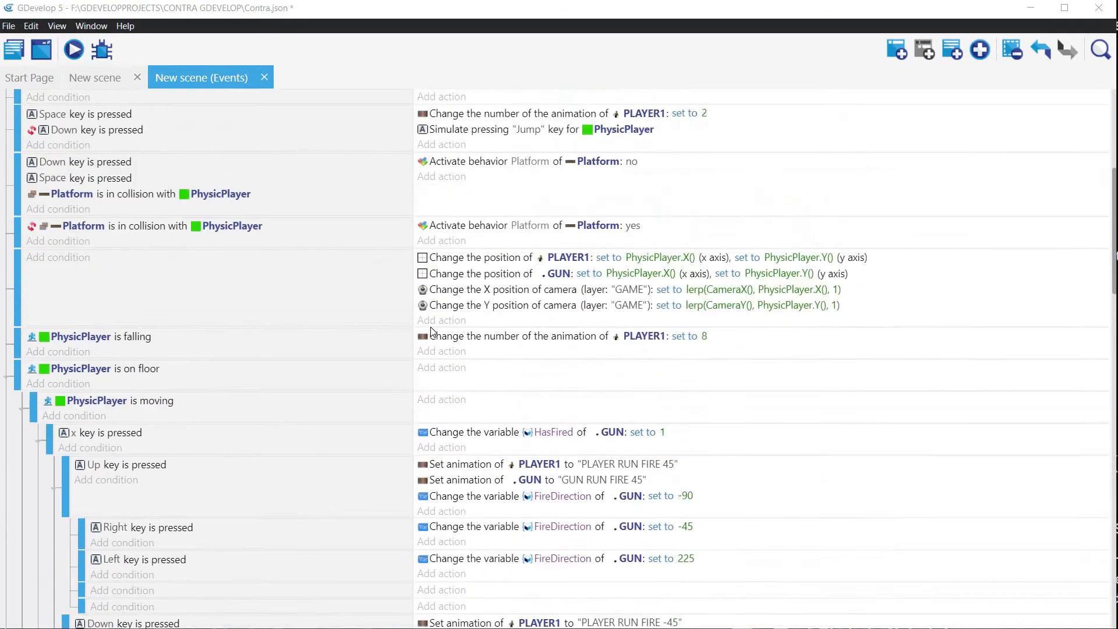
{"action": "scroll", "coordinate": [431, 327], "scroll_direction": "up", "scroll_amount": 5}
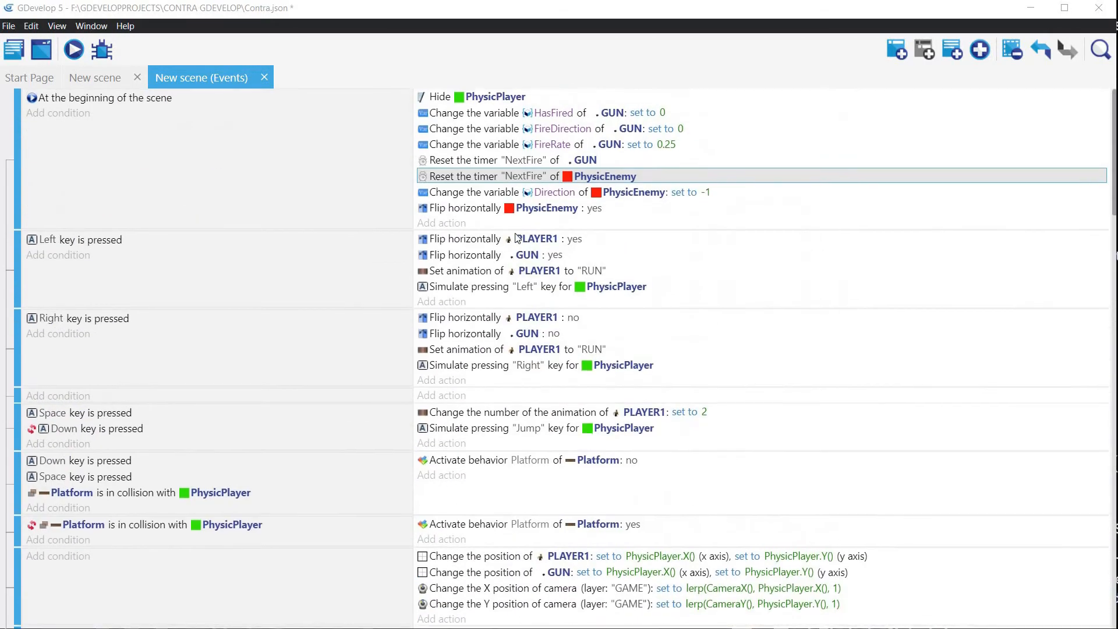
{"action": "left_click", "coordinate": [450, 145]}
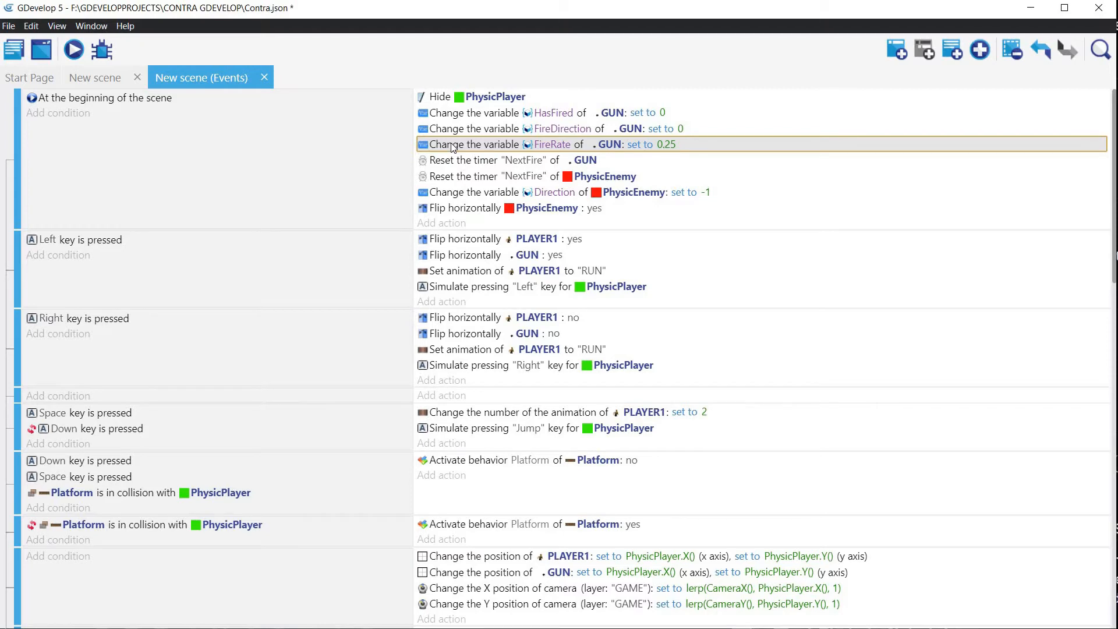
{"action": "key", "text": "ctrl+v"}
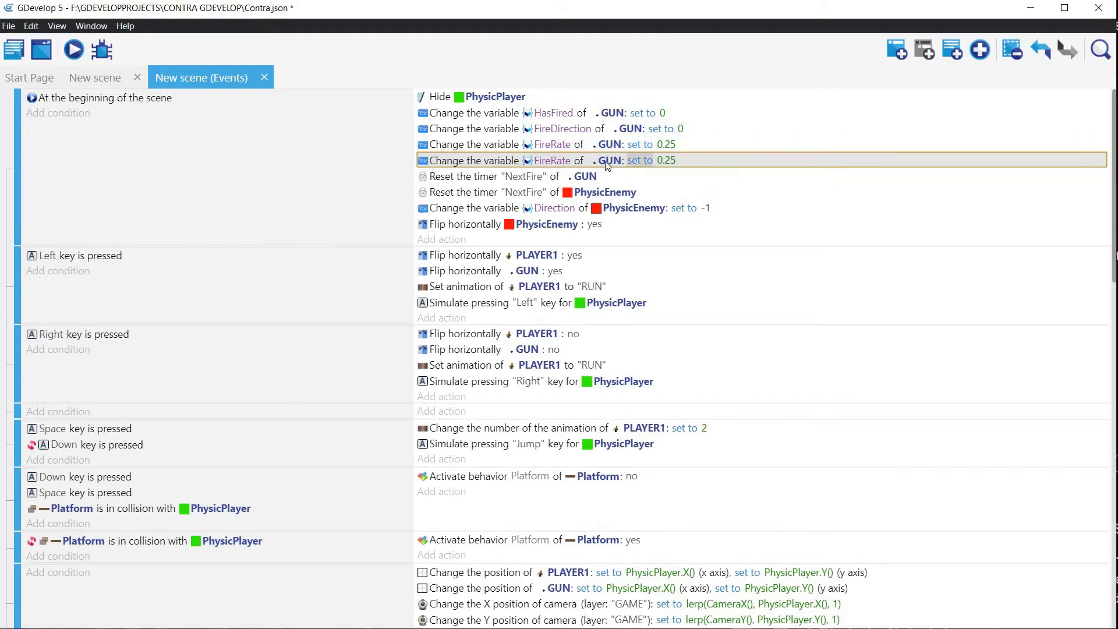
{"action": "left_click", "coordinate": [609, 161]}
{"action": "double_click", "coordinate": [644, 165]}
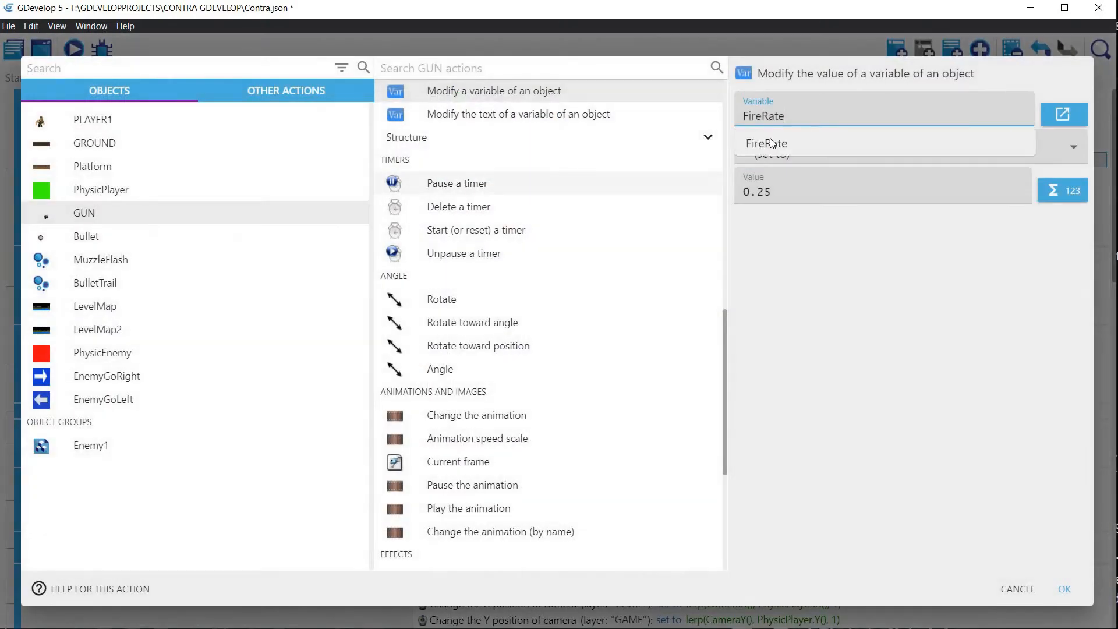
{"action": "left_click", "coordinate": [99, 354]}
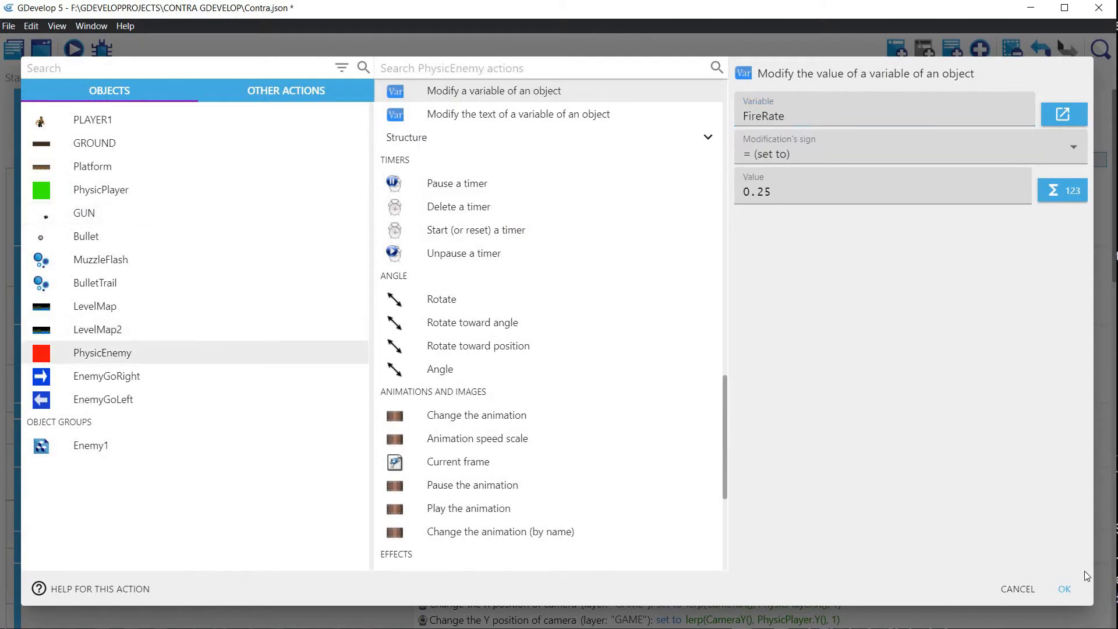
{"action": "left_click", "coordinate": [1063, 589]}
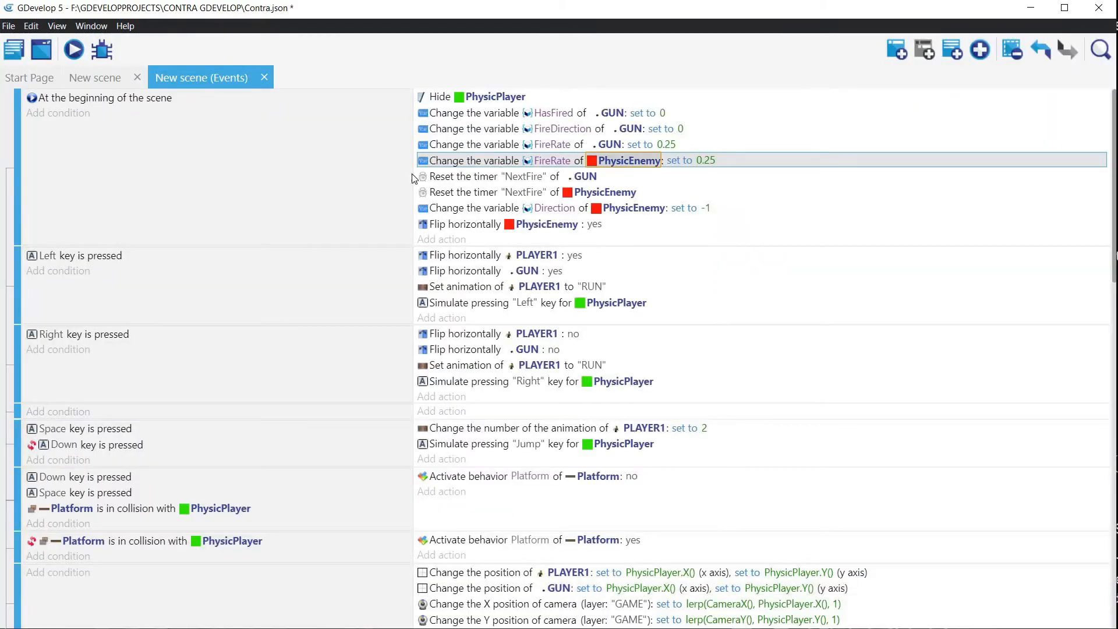
{"action": "left_click", "coordinate": [73, 53]}
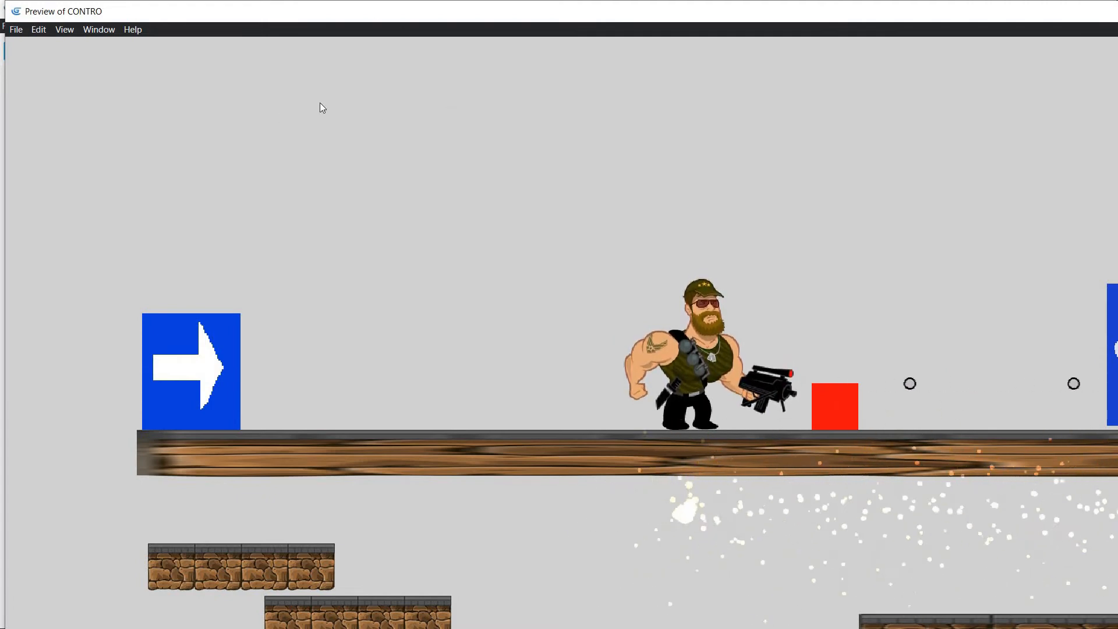
{"action": "left_click", "coordinate": [1100, 10]}
Step: Set PhysicEnemy's initial FireRate to 0.50 and preview the enemy's firing again
{"action": "left_click", "coordinate": [727, 165]}
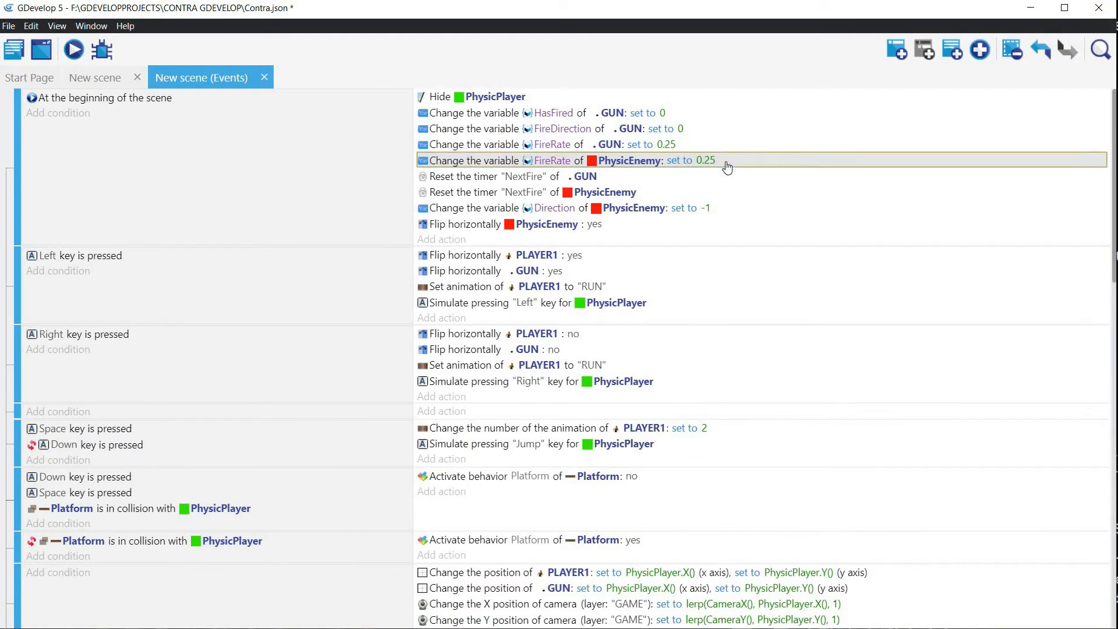
{"action": "left_click", "coordinate": [711, 160]}
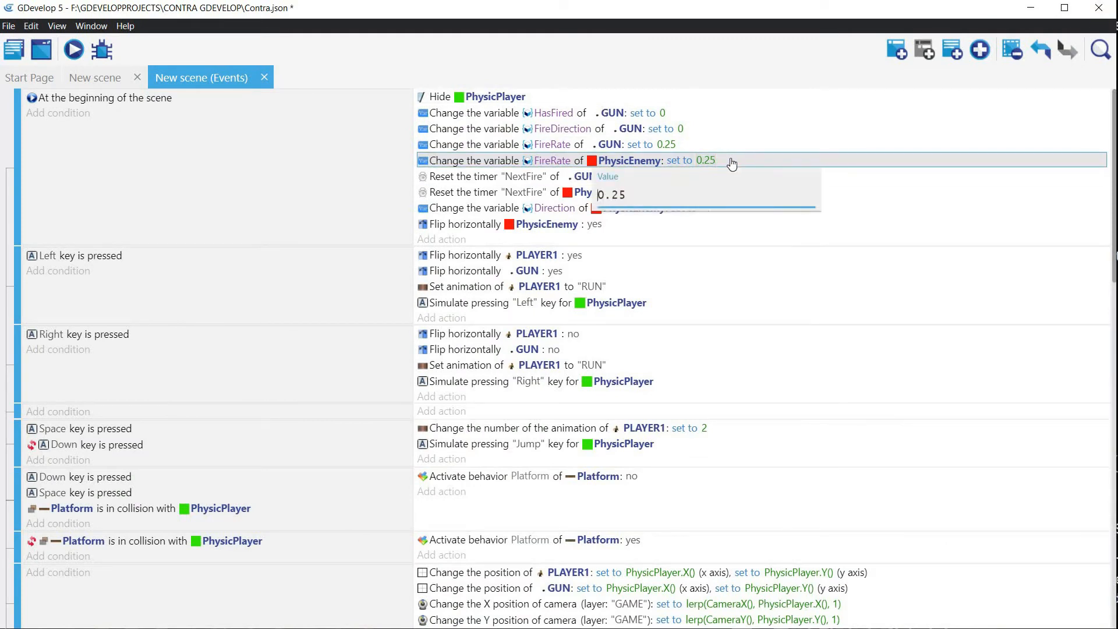
{"action": "left_click", "coordinate": [728, 166]}
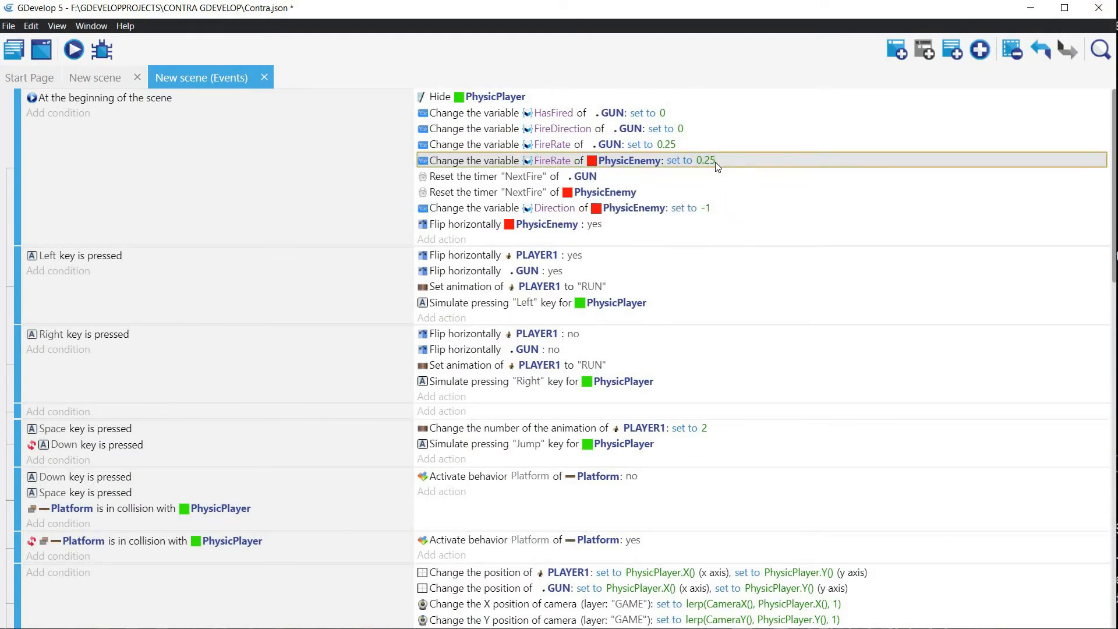
{"action": "left_click", "coordinate": [707, 161]}
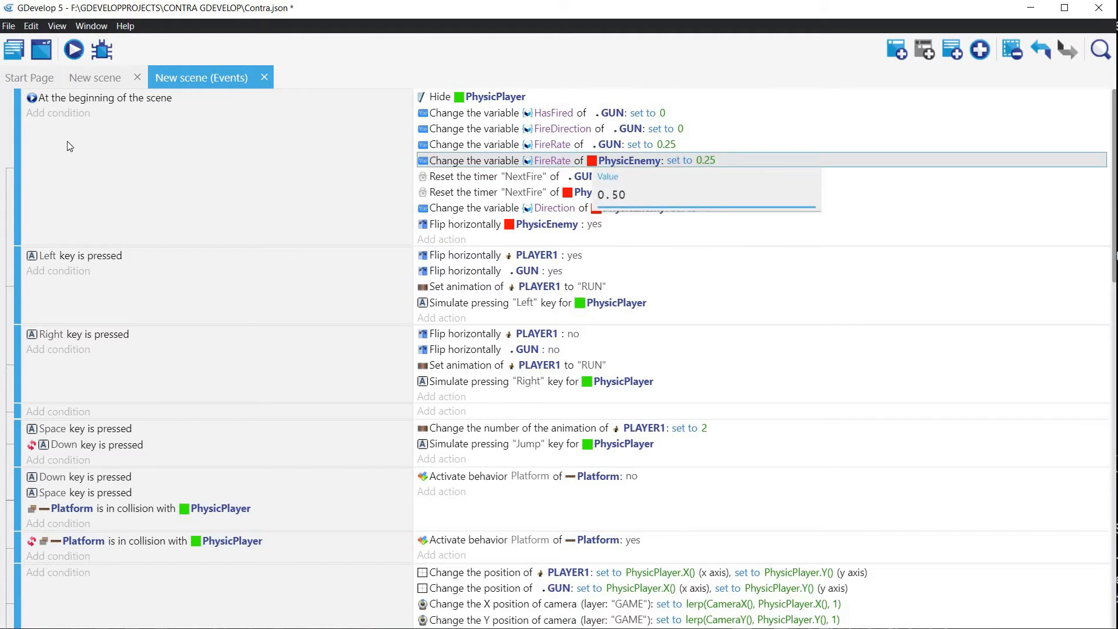
{"action": "left_click", "coordinate": [74, 51]}
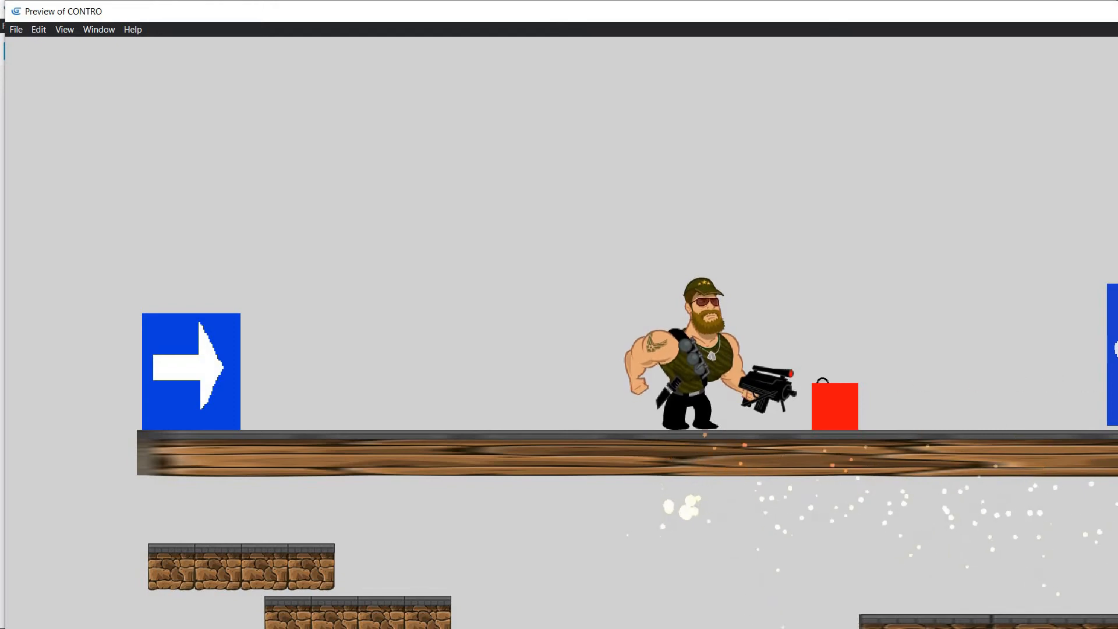
{"action": "key", "text": "alt+F4"}
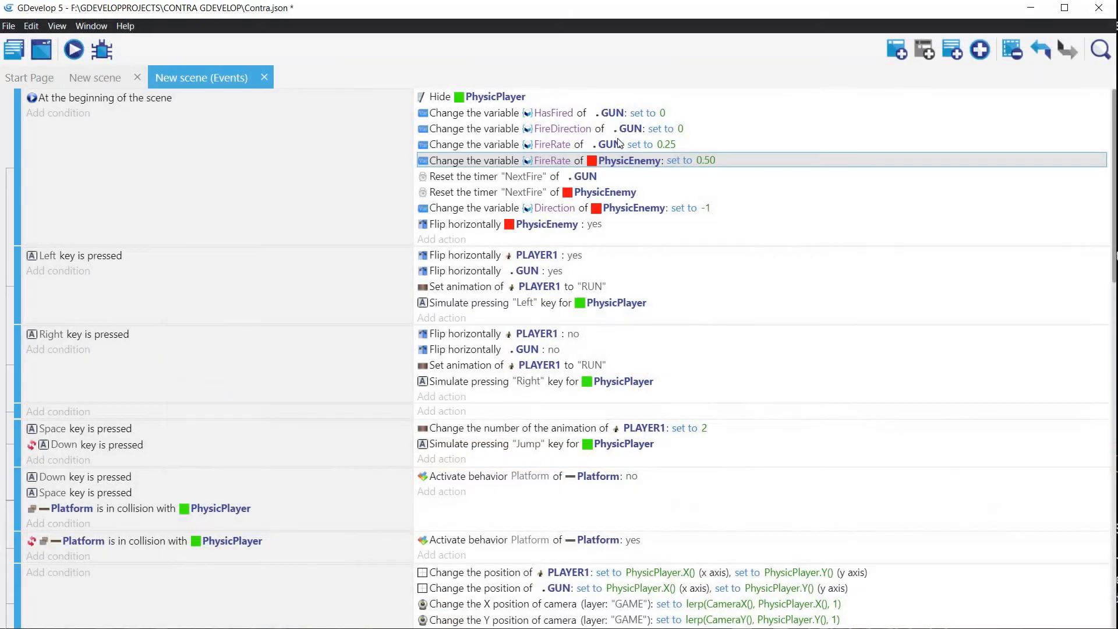
Step: Add an action to the beginning-of-scene event that sets PhysicEnemy's angle to 180, and preview the scene
{"action": "left_click", "coordinate": [451, 239]}
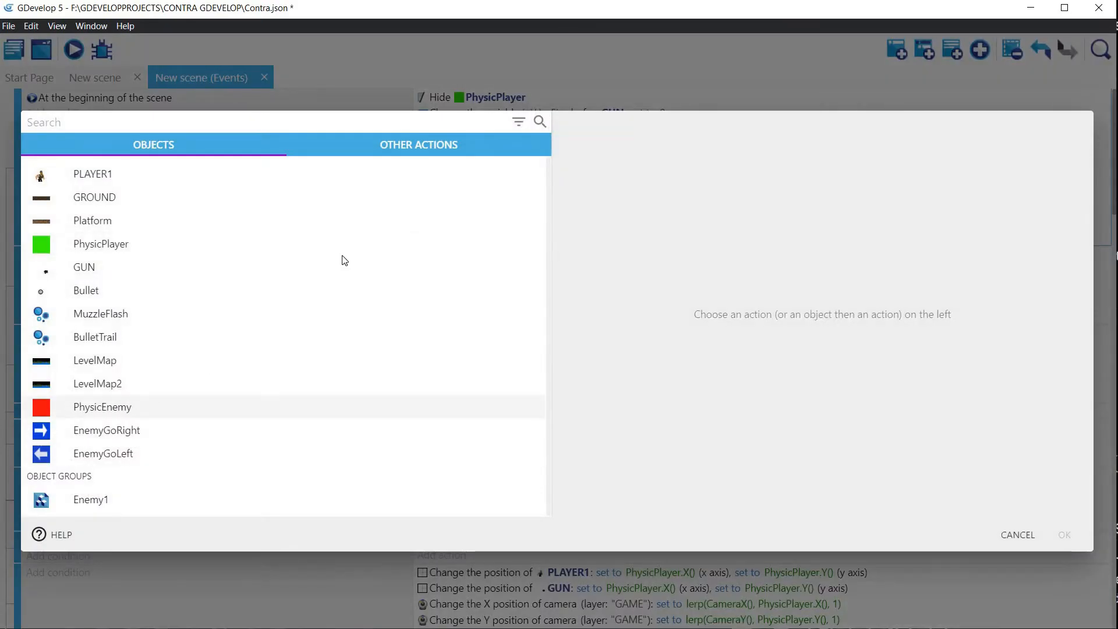
{"action": "type", "text": "Angle"}
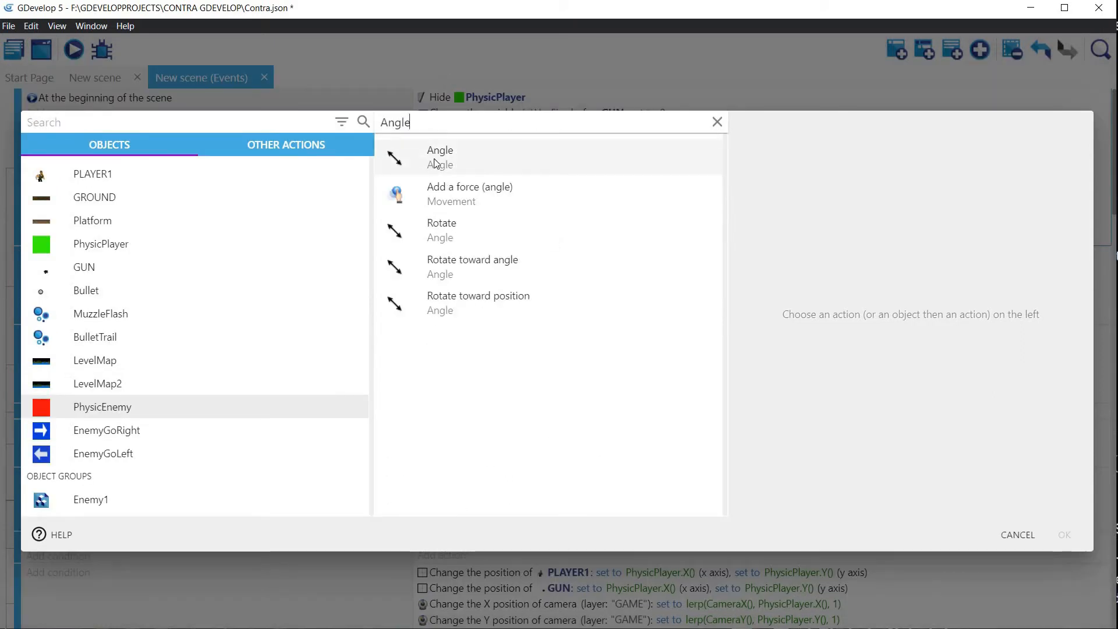
{"action": "left_click", "coordinate": [436, 163]}
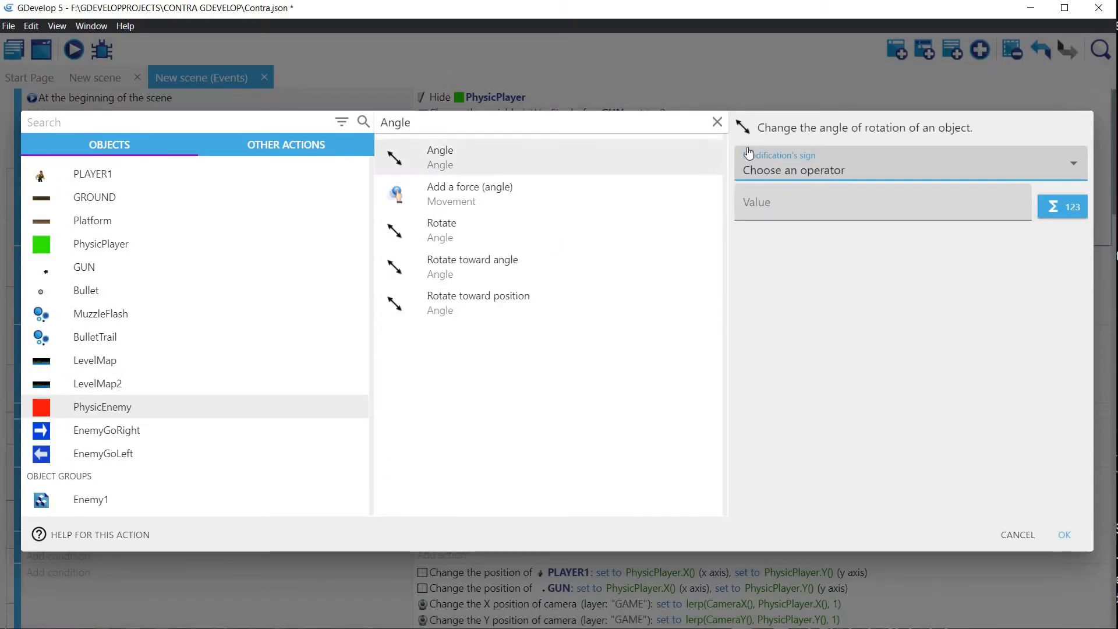
{"action": "left_click", "coordinate": [774, 170]}
{"action": "left_click", "coordinate": [774, 204]}
{"action": "left_click", "coordinate": [774, 208]}
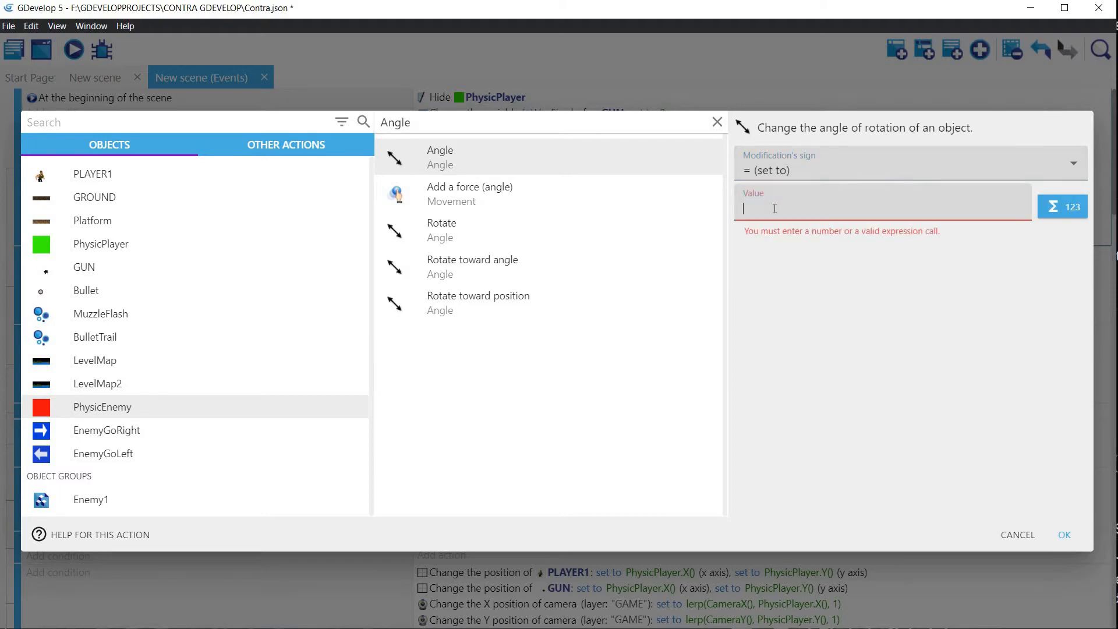
{"action": "left_click", "coordinate": [1065, 535]}
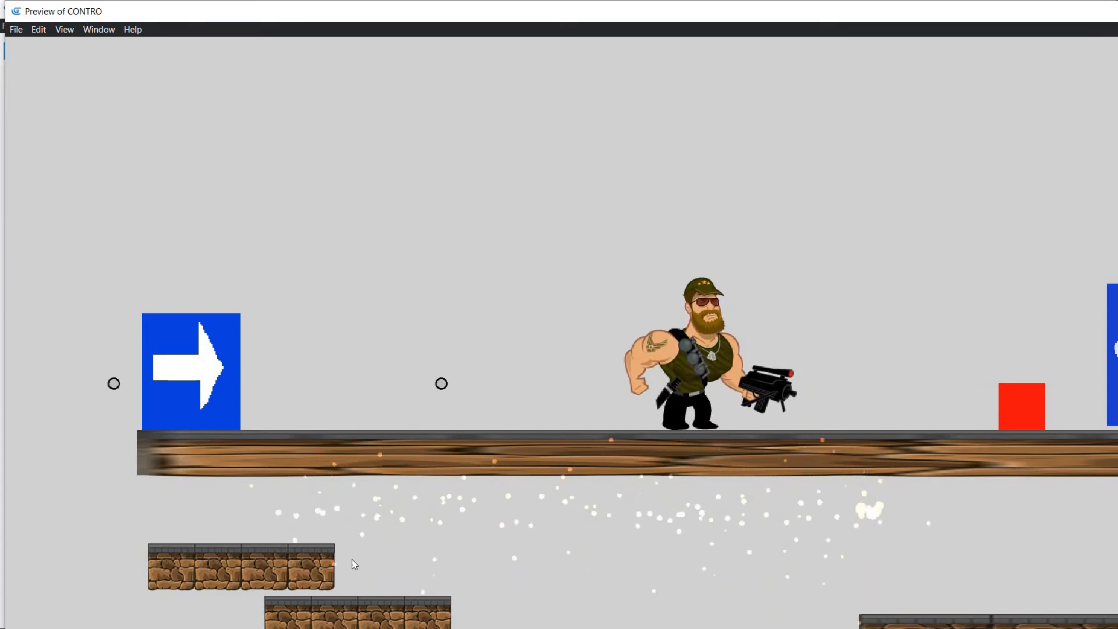
{"action": "key", "text": "alt+Tab"}
Step: Set the layer of the enemy firing event's MuzzleFlash creation action to "GAME"
{"action": "scroll", "coordinate": [115, 256], "scroll_direction": "down", "scroll_amount": 20}
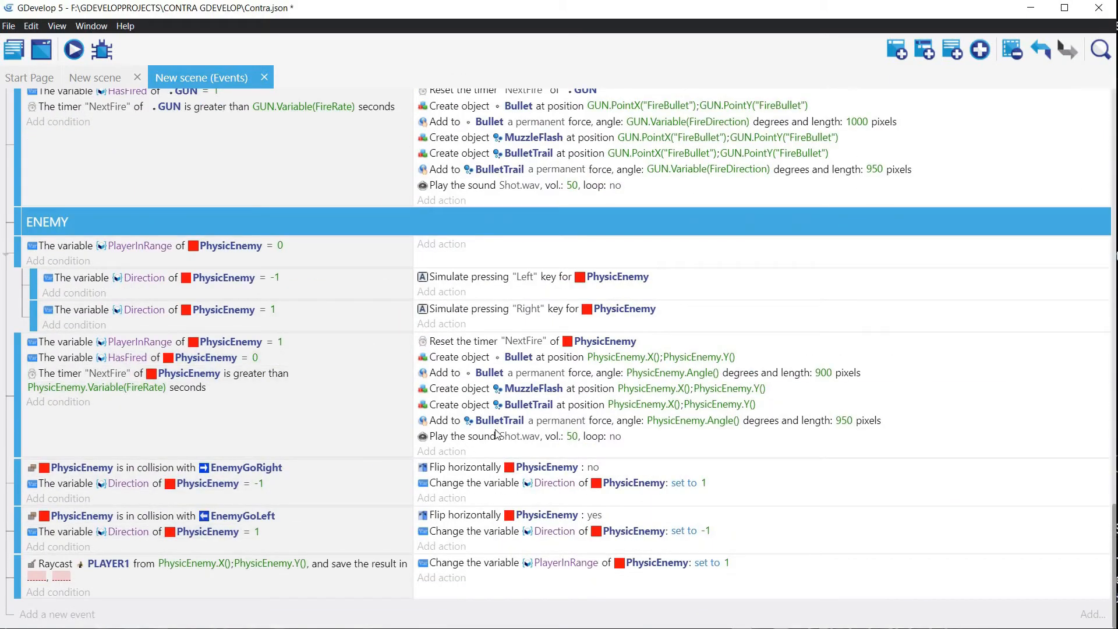
{"action": "double_click", "coordinate": [464, 388]}
{"action": "left_click", "coordinate": [824, 197]}
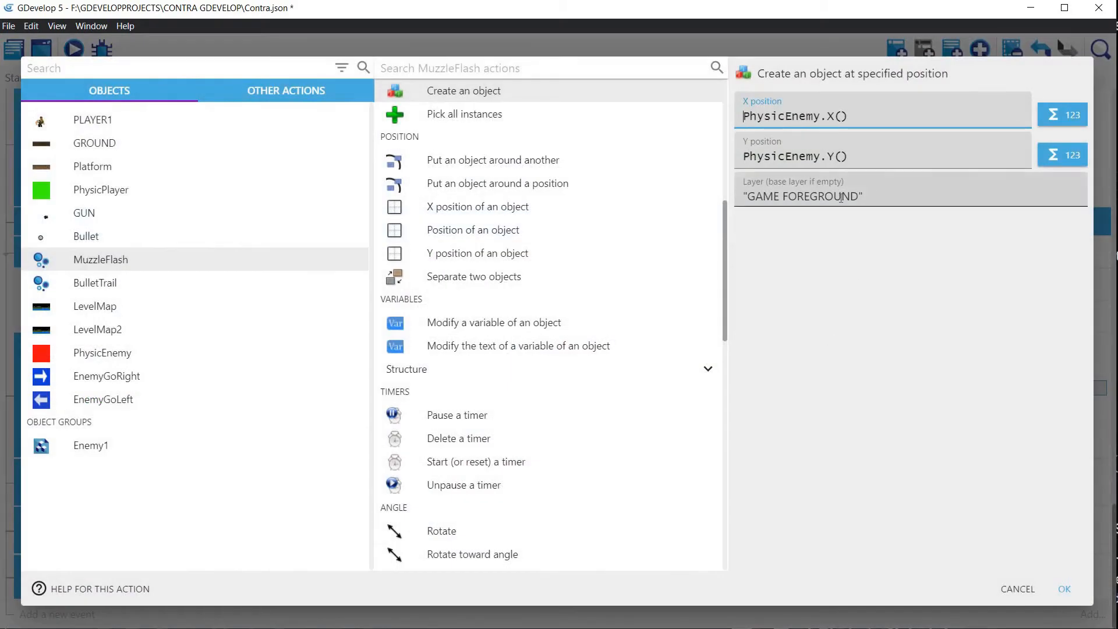
{"action": "double_click", "coordinate": [792, 197]}
{"action": "key", "text": "BackSpace"}
{"action": "key", "text": "BackSpace"}
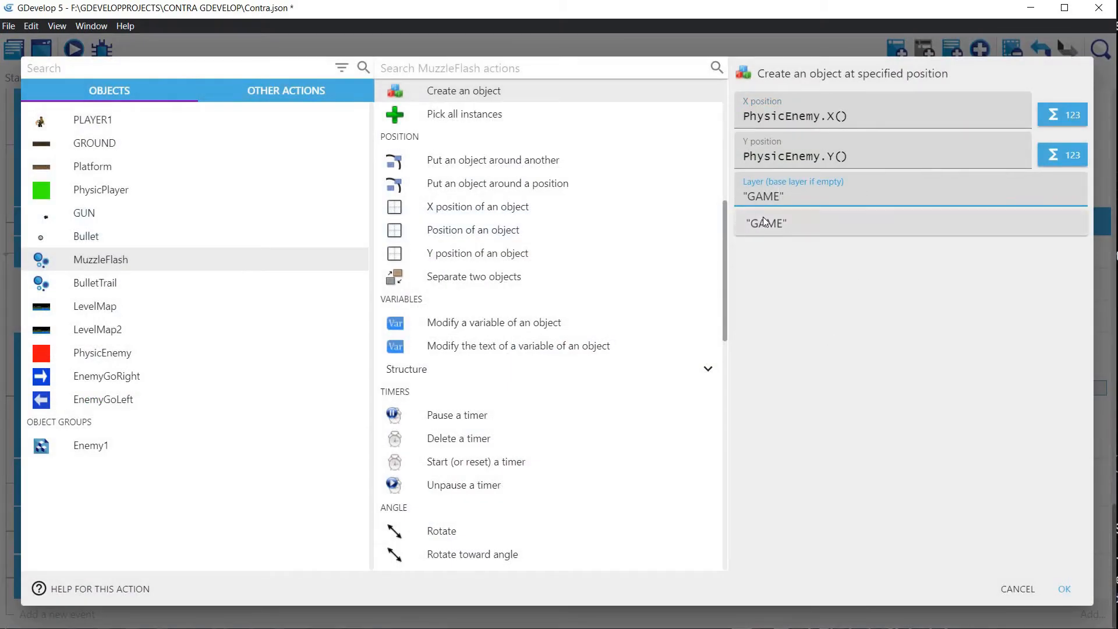
{"action": "left_click", "coordinate": [764, 221]}
{"action": "left_click", "coordinate": [1064, 588]}
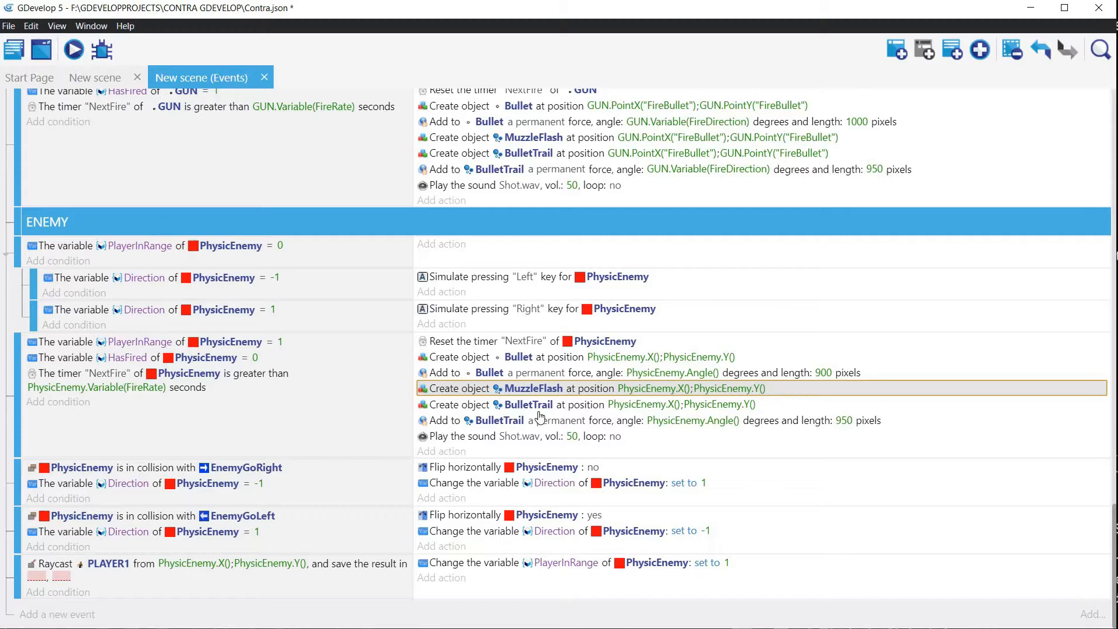
Step: Set the layer of the enemy firing event's BulletTrail creation action to "GAME"
{"action": "double_click", "coordinate": [468, 405]}
{"action": "left_click_drag", "start_coordinate": [780, 197], "coordinate": [859, 196]}
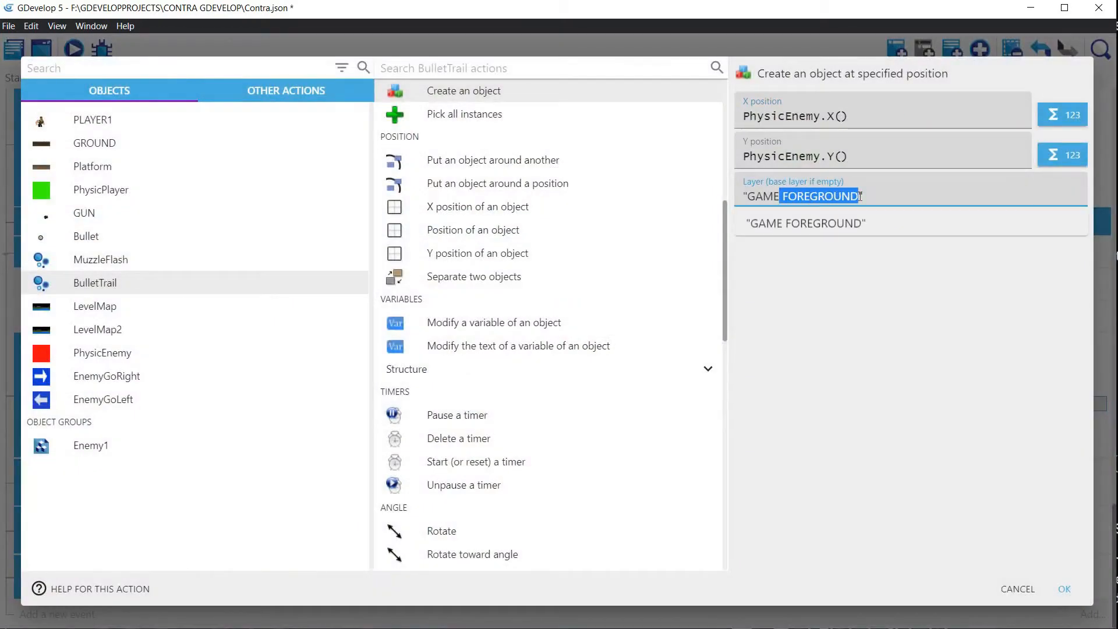
{"action": "key", "text": "BackSpace"}
{"action": "left_click", "coordinate": [1064, 588]}
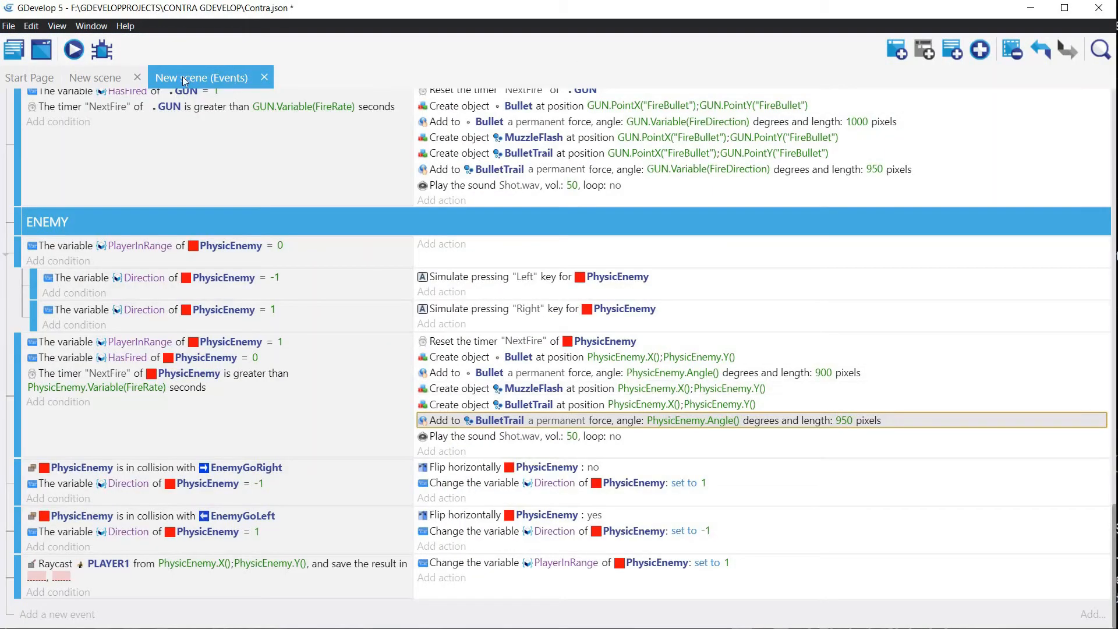
Step: Preview the scene and run and jump the player past the enemy to check its firing from both sides
{"action": "left_click", "coordinate": [74, 51]}
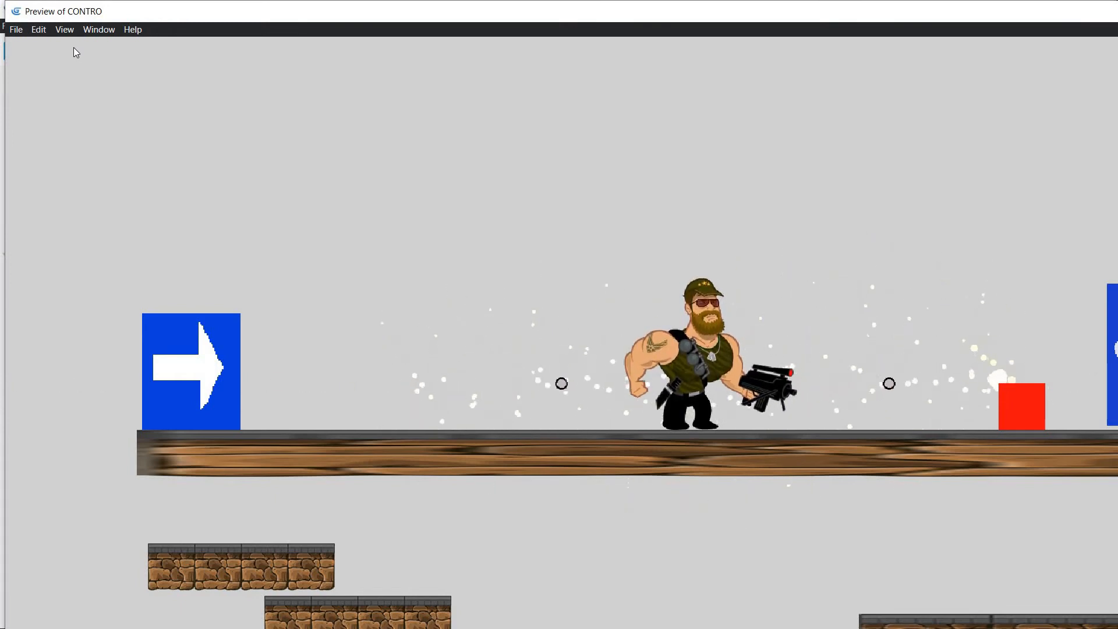
{"action": "key", "text": "Left"}
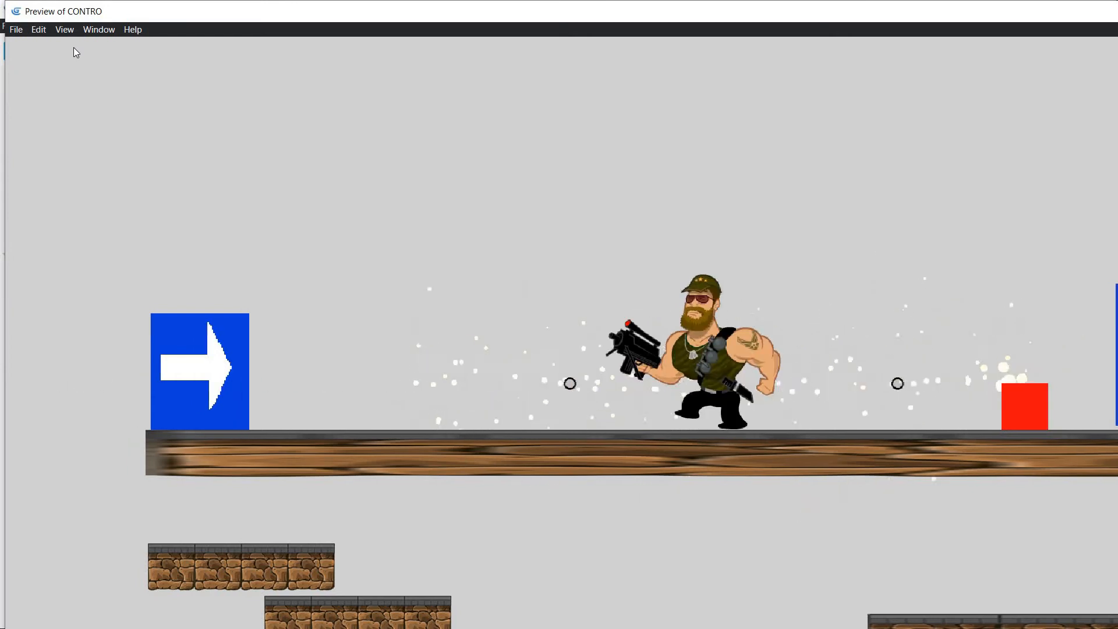
{"action": "key", "text": "Left"}
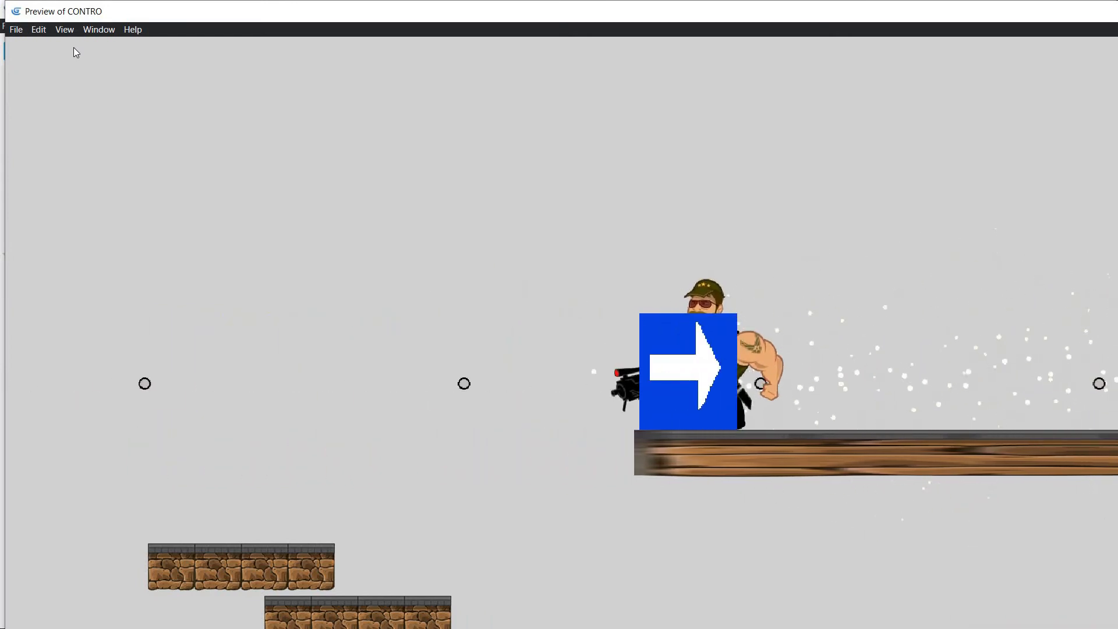
{"action": "key", "text": "Right"}
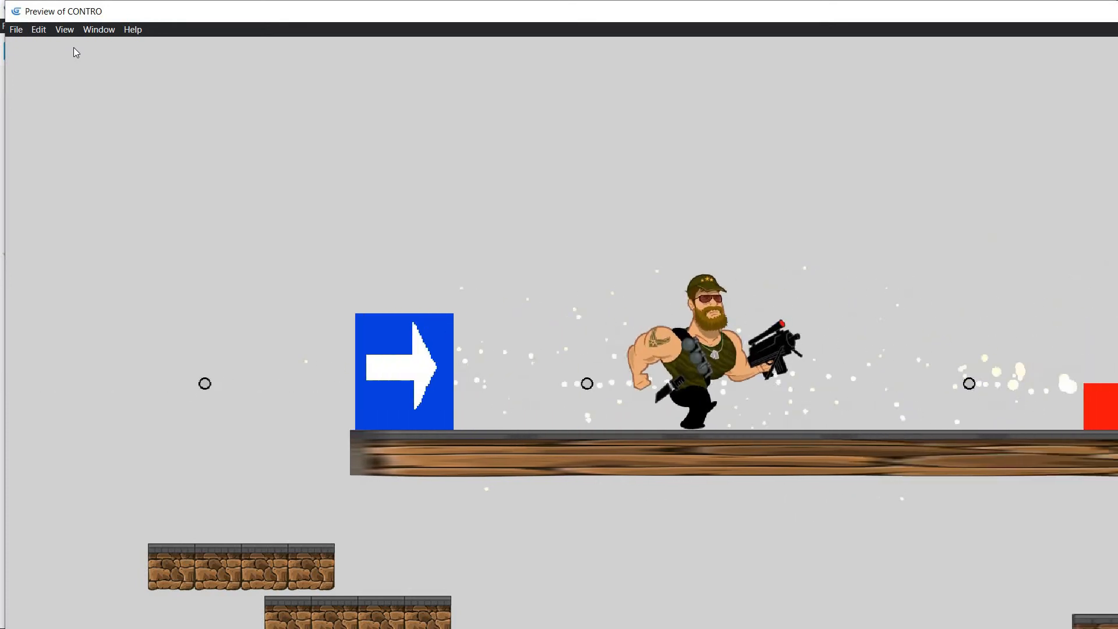
{"action": "key", "text": "Right"}
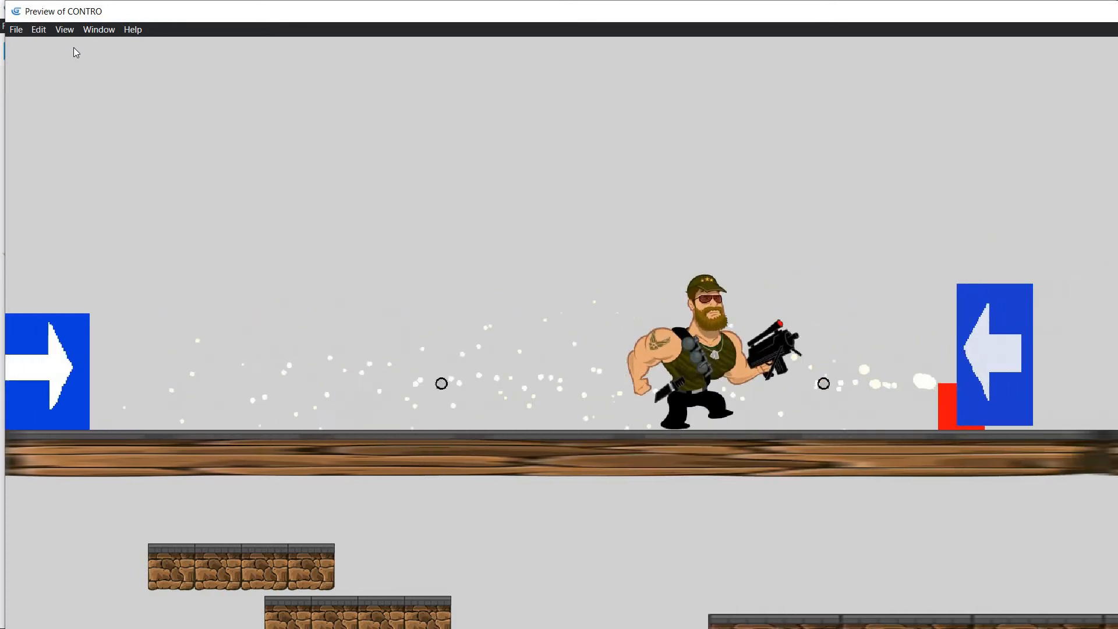
{"action": "key", "text": "Right"}
{"action": "key", "text": "Up"}
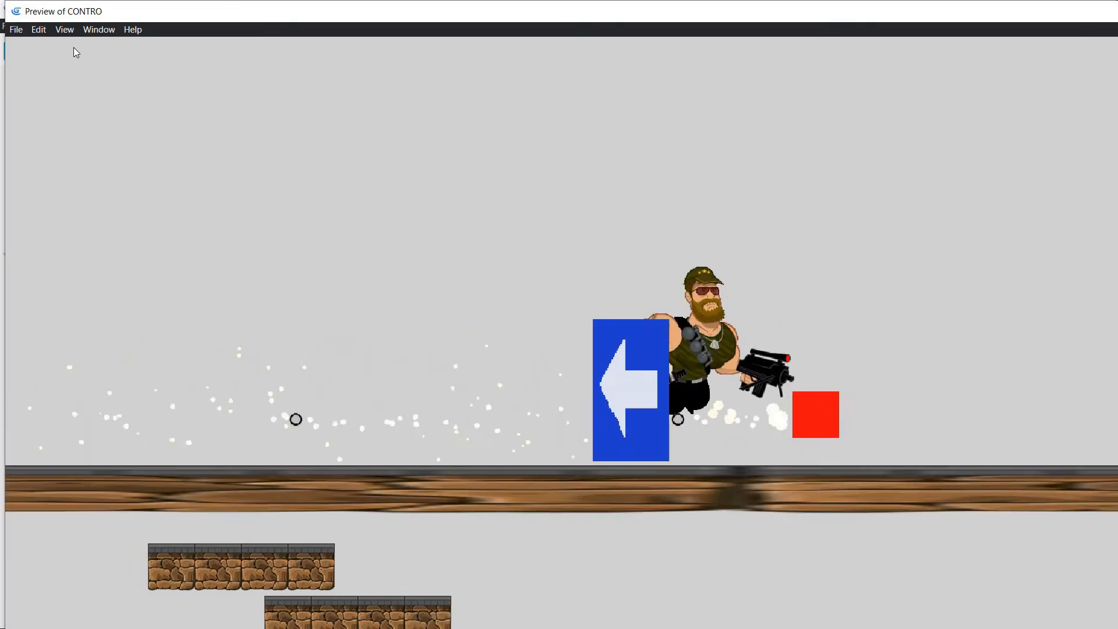
{"action": "key", "text": "Right"}
{"action": "key", "text": "Up"}
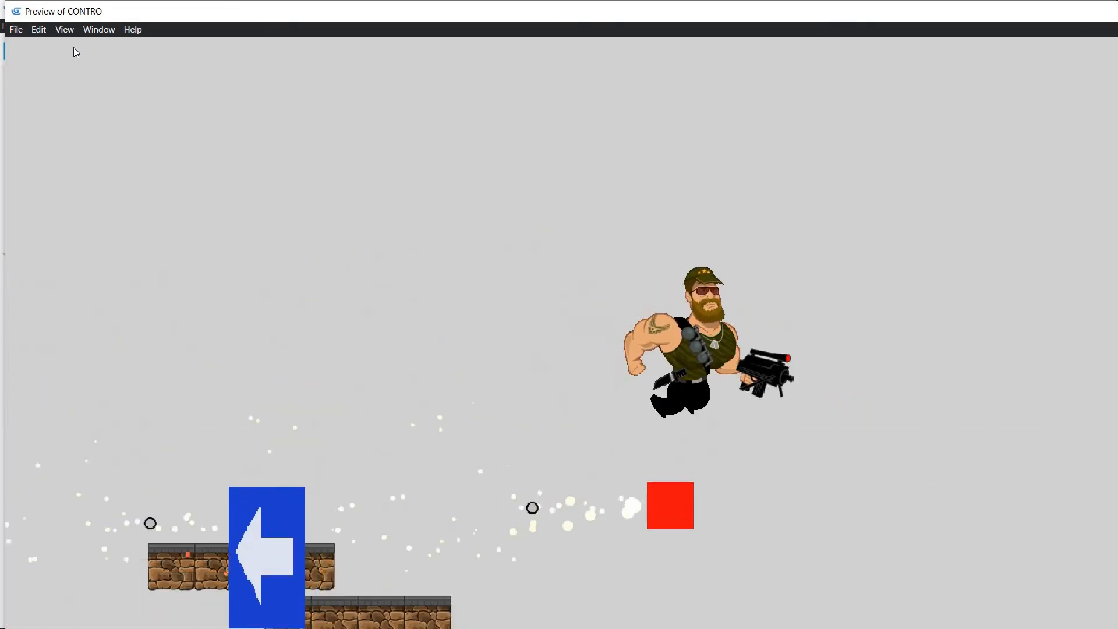
{"action": "key", "text": "Right"}
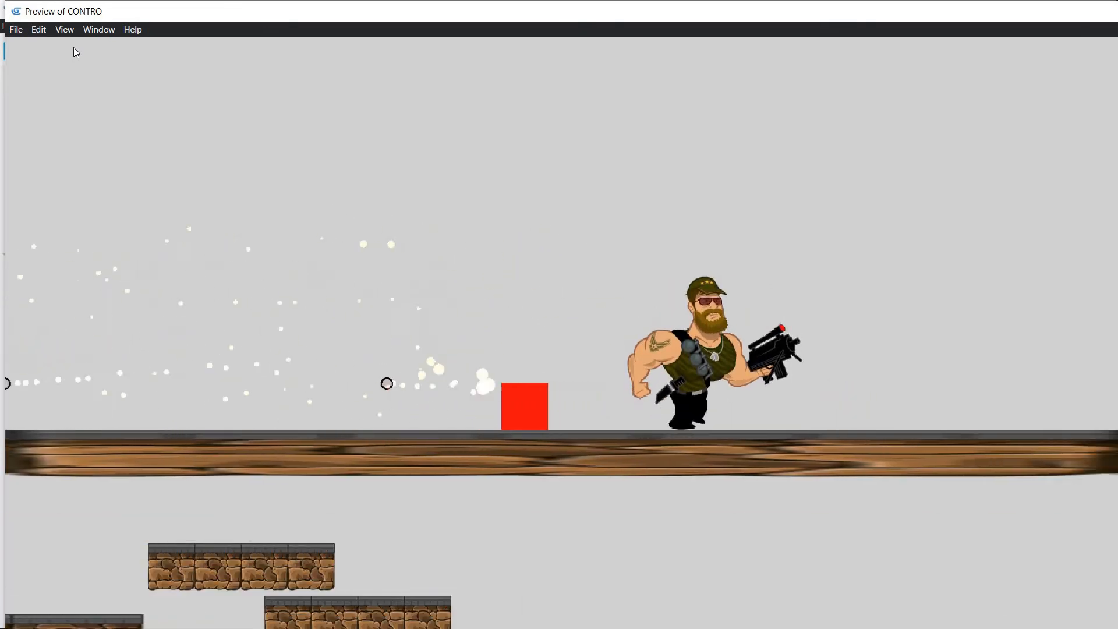
{"action": "key", "text": "Right"}
{"action": "key", "text": "space"}
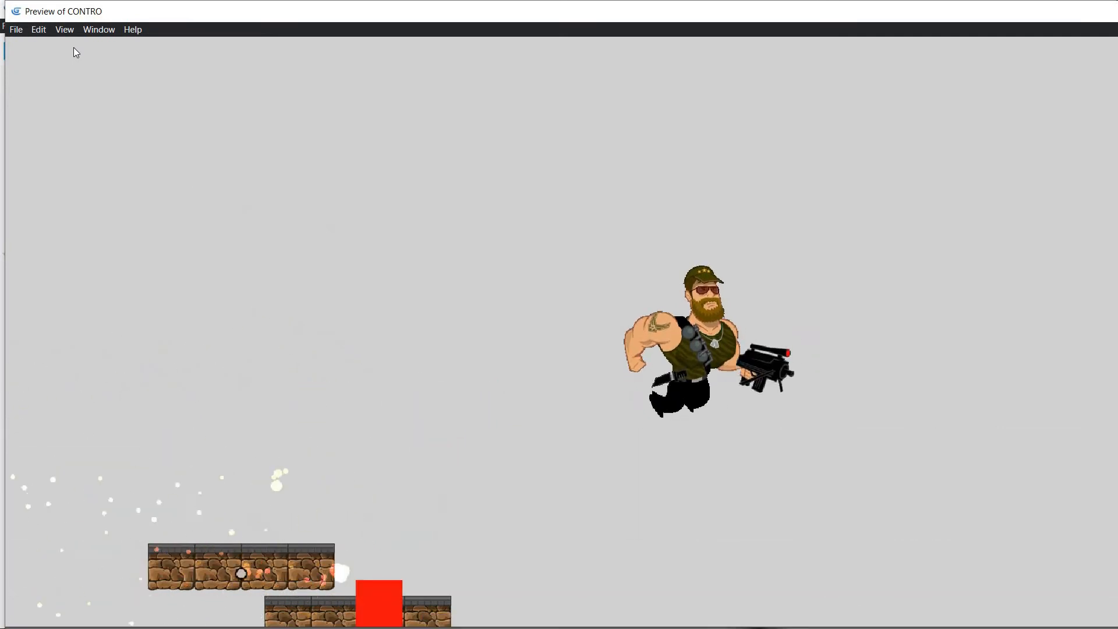
{"action": "key", "text": "Right"}
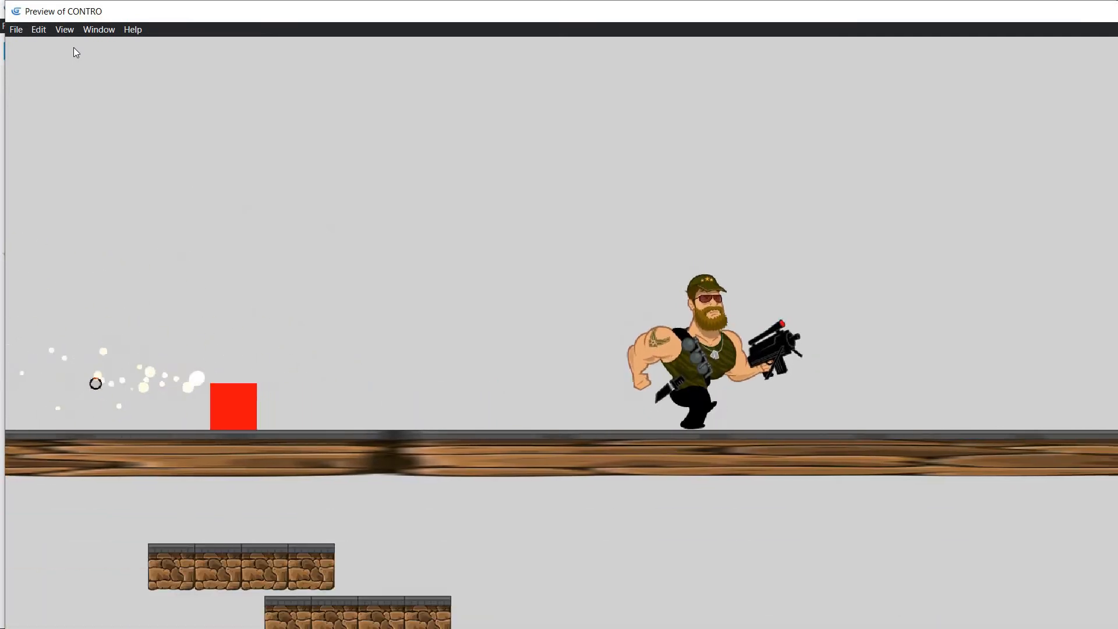
{"action": "key", "text": "Right"}
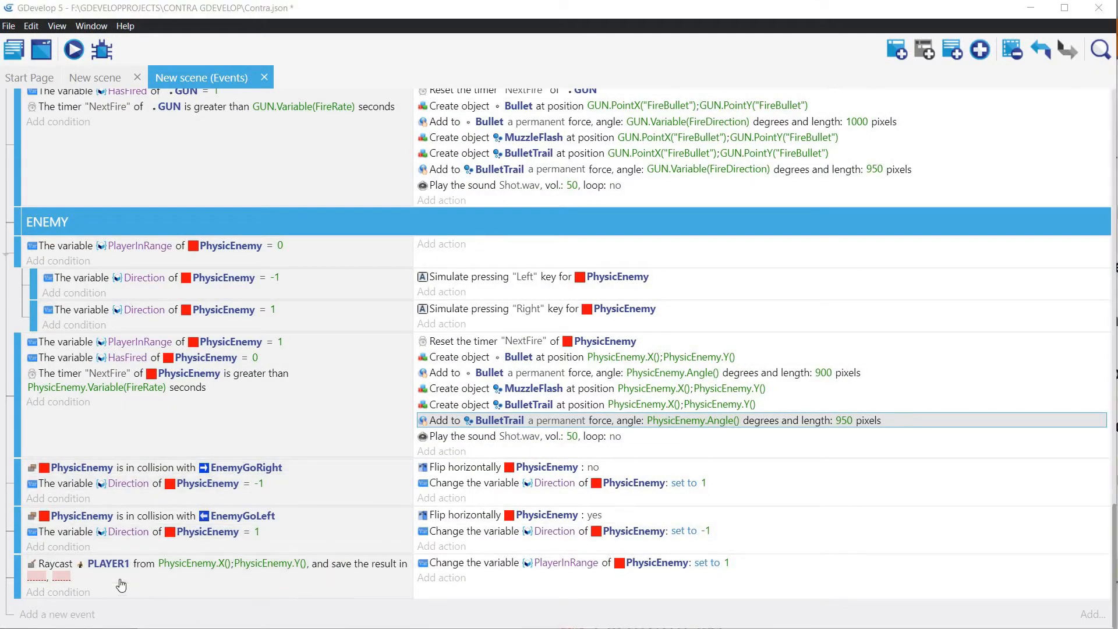
Step: Add an empty event at the end of the ENEMY section and move the enemy firing event directly above it
{"action": "left_click", "coordinate": [29, 615]}
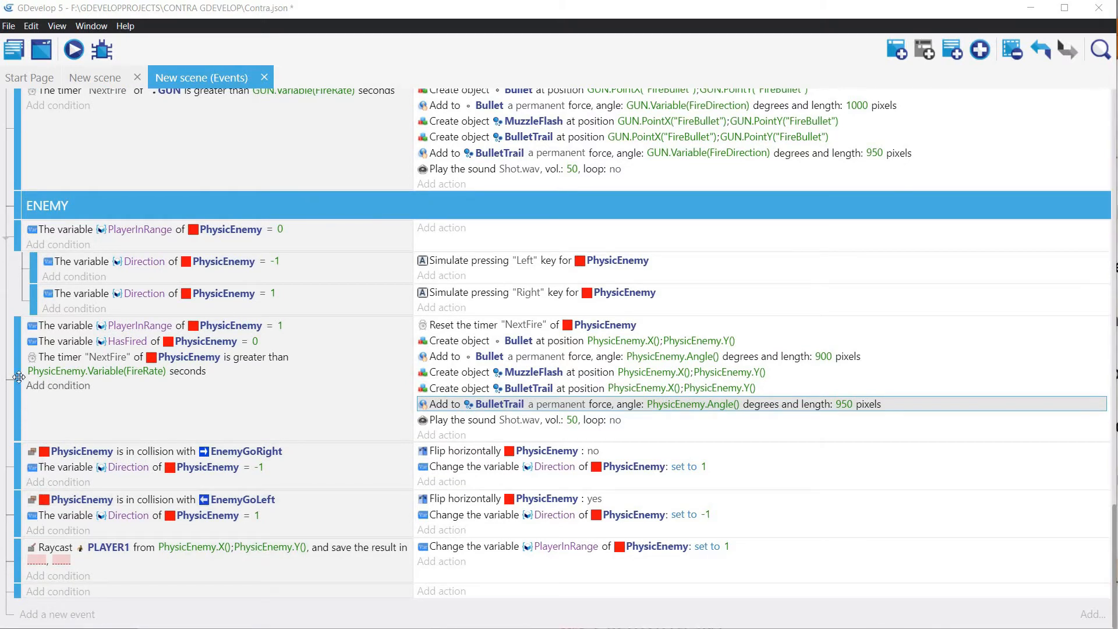
{"action": "left_click_drag", "start_coordinate": [15, 373], "coordinate": [16, 578]}
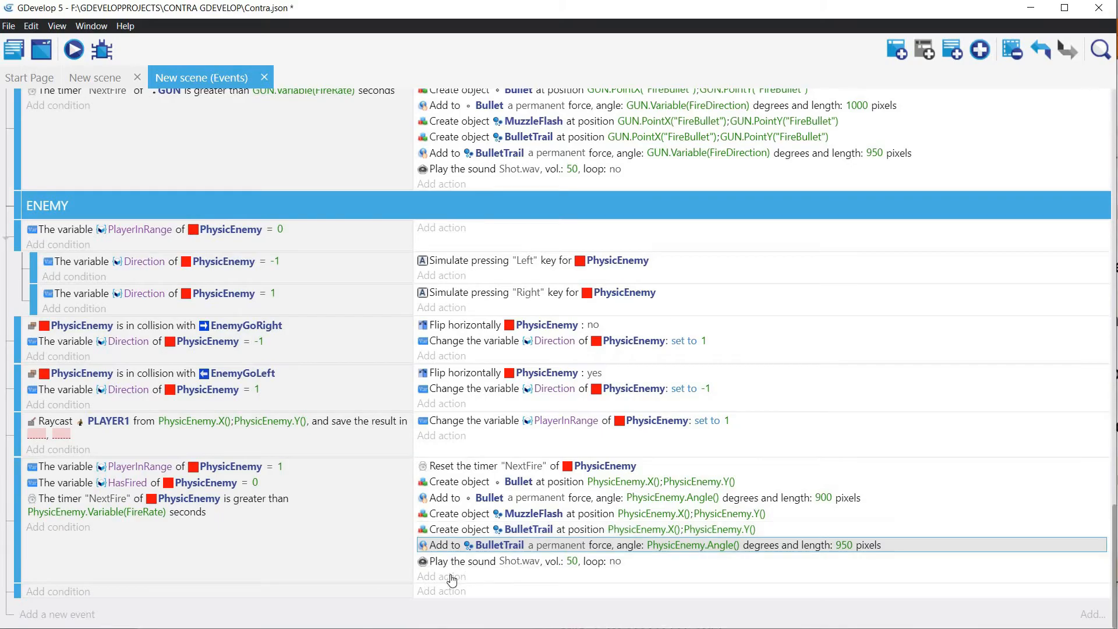
Step: Add an action at the end of the enemy firing event that sets PhysicEnemy's PlayerInRange variable to 0
{"action": "left_click", "coordinate": [460, 576]}
{"action": "left_click", "coordinate": [102, 404]}
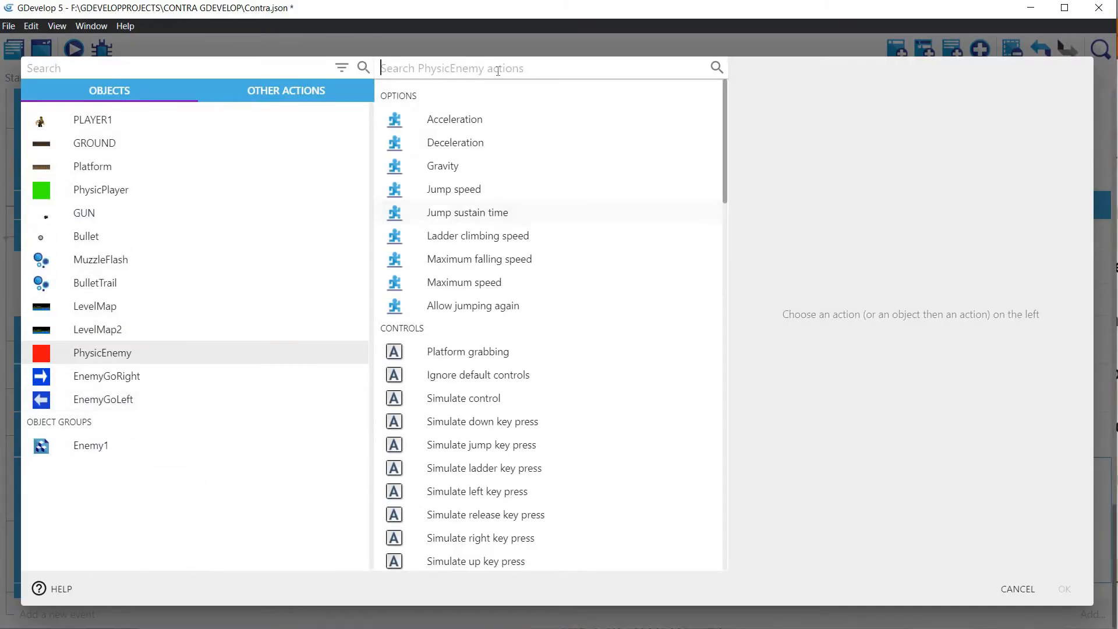
{"action": "type", "text": "Varia"}
{"action": "left_click", "coordinate": [512, 160]}
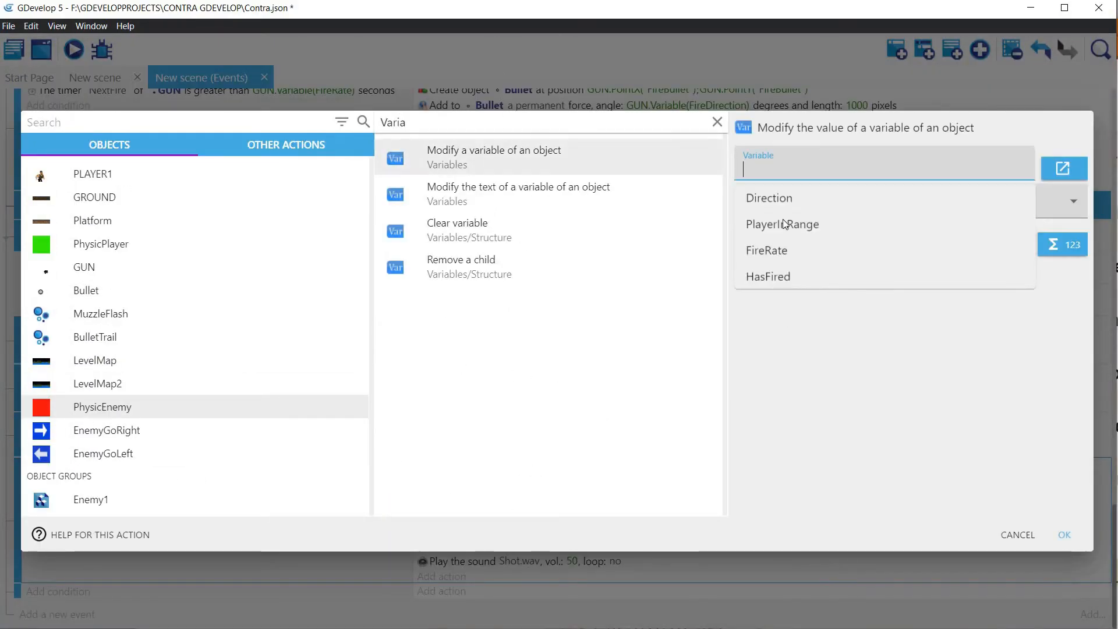
{"action": "left_click", "coordinate": [782, 225]}
{"action": "left_click", "coordinate": [780, 204]}
{"action": "left_click", "coordinate": [775, 243]}
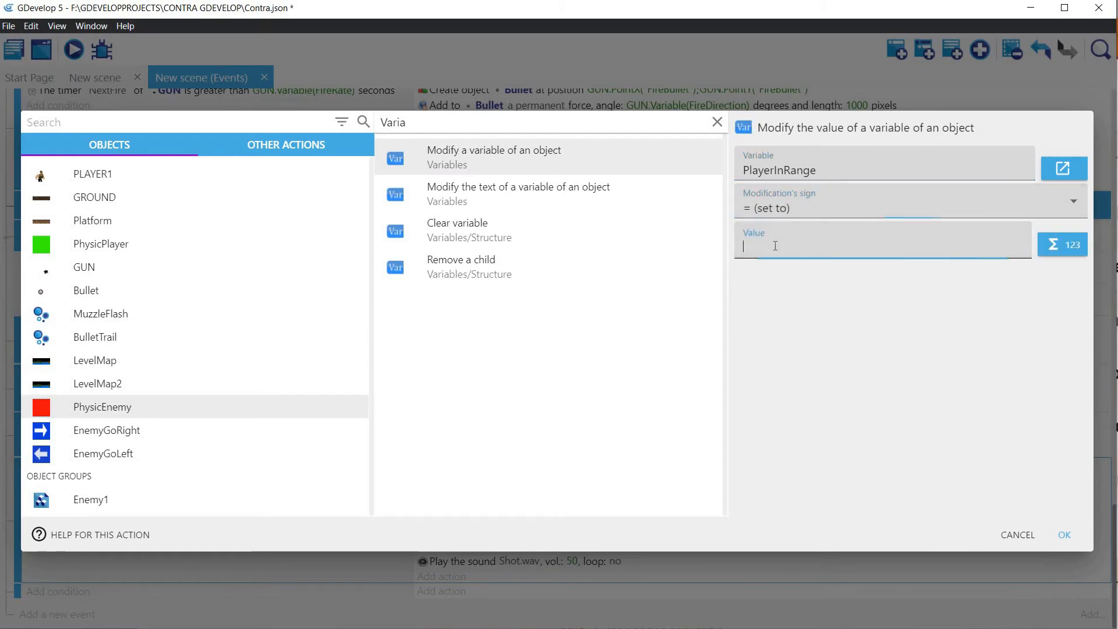
{"action": "type", "text": "Fa"}
{"action": "key", "text": "BackSpace"}
{"action": "key", "text": "BackSpace"}
{"action": "type", "text": "0"}
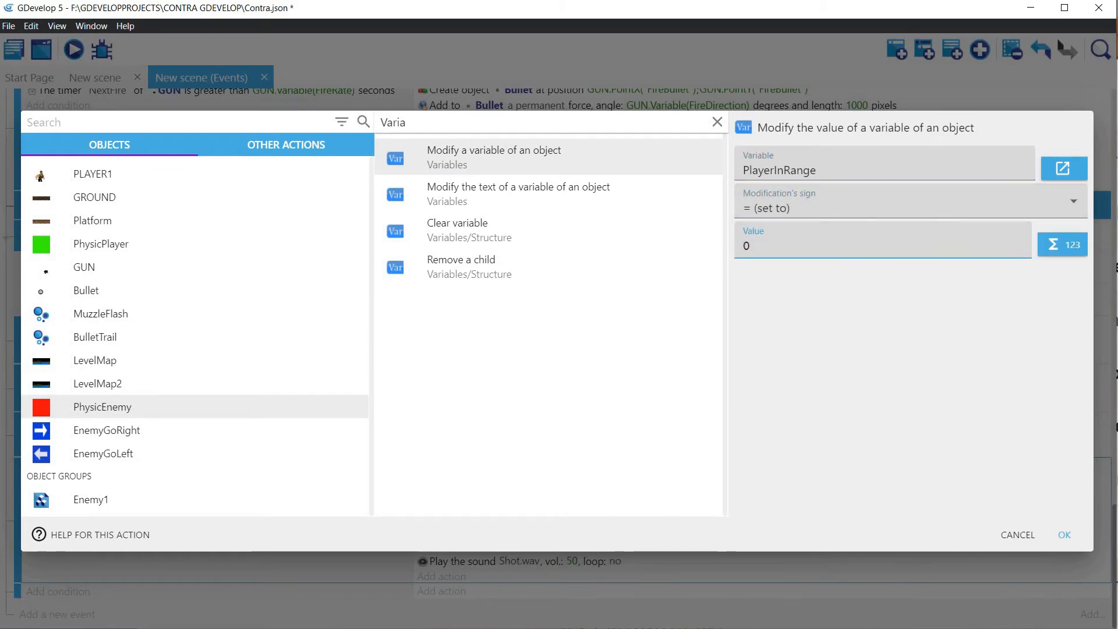
{"action": "left_click", "coordinate": [1064, 535]}
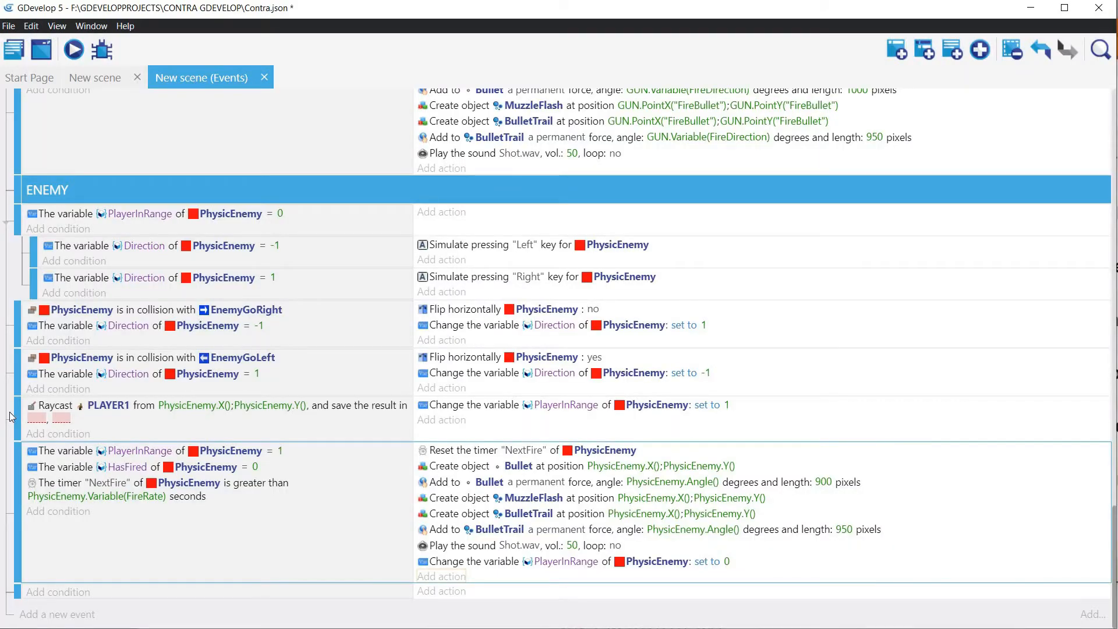
Step: Move the Raycast event to the start of the ENEMY section and nest the enemy firing event under it as a sub-event
{"action": "left_click_drag", "start_coordinate": [12, 415], "coordinate": [16, 225]}
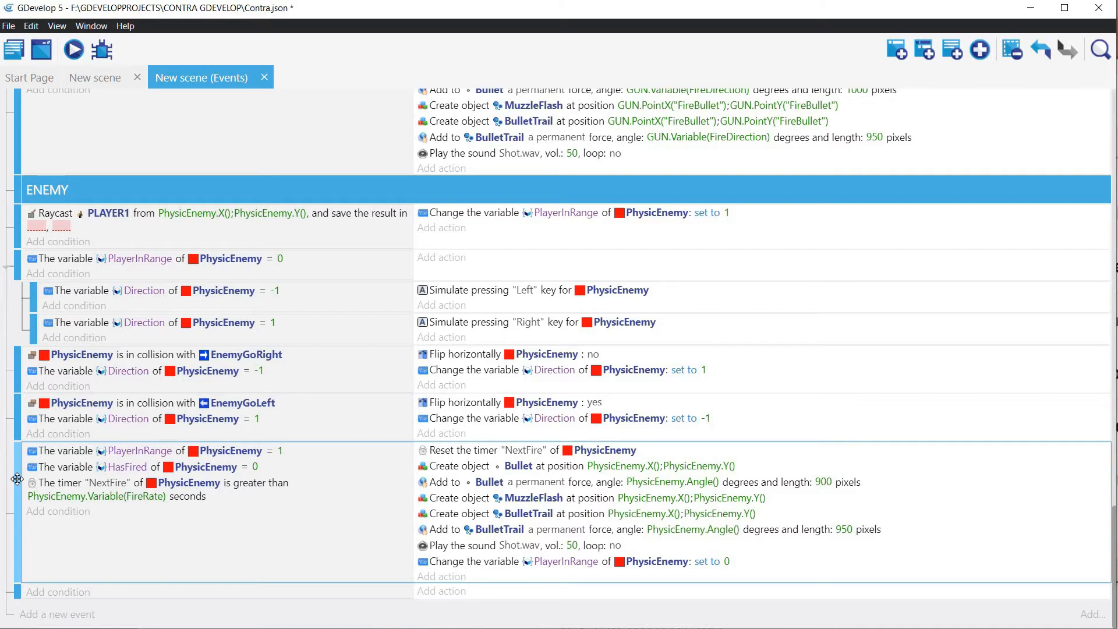
{"action": "left_click_drag", "start_coordinate": [17, 474], "coordinate": [49, 265]}
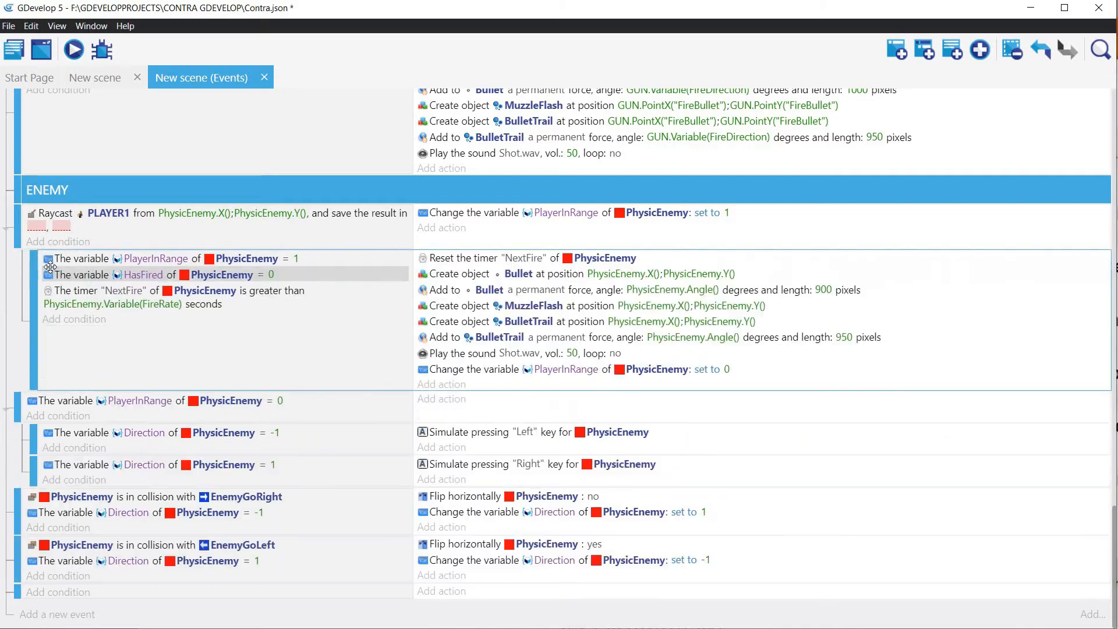
Step: Delete the PlayerInRange = 1 and HasFired = 0 conditions from the enemy firing sub-event
{"action": "left_click", "coordinate": [91, 261]}
{"action": "right_click", "coordinate": [91, 258]}
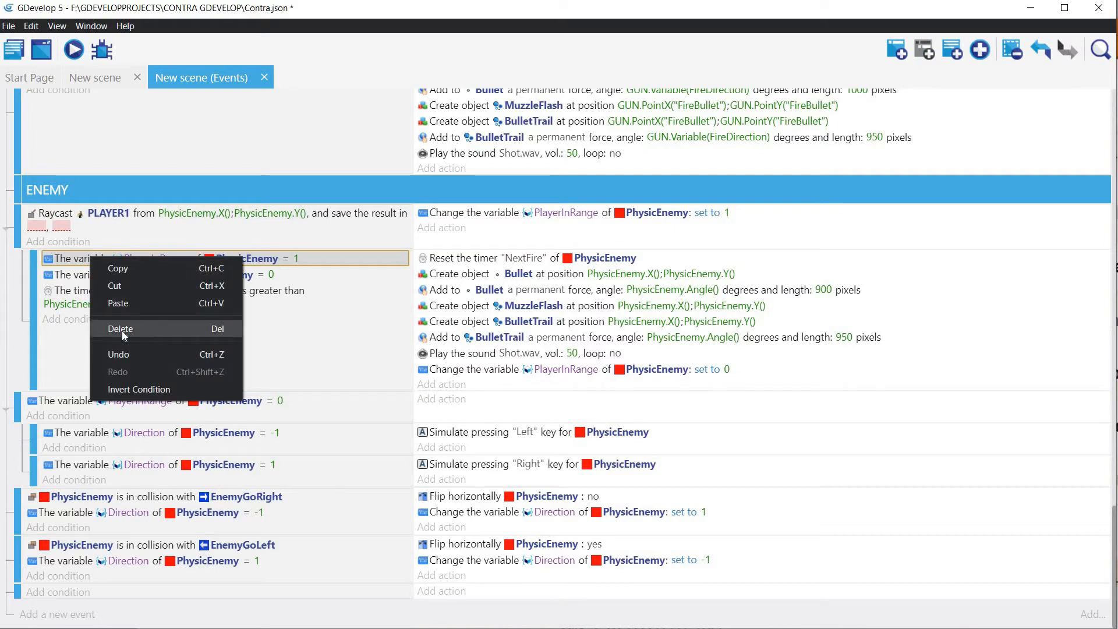
{"action": "left_click", "coordinate": [121, 330]}
{"action": "left_click", "coordinate": [64, 259]}
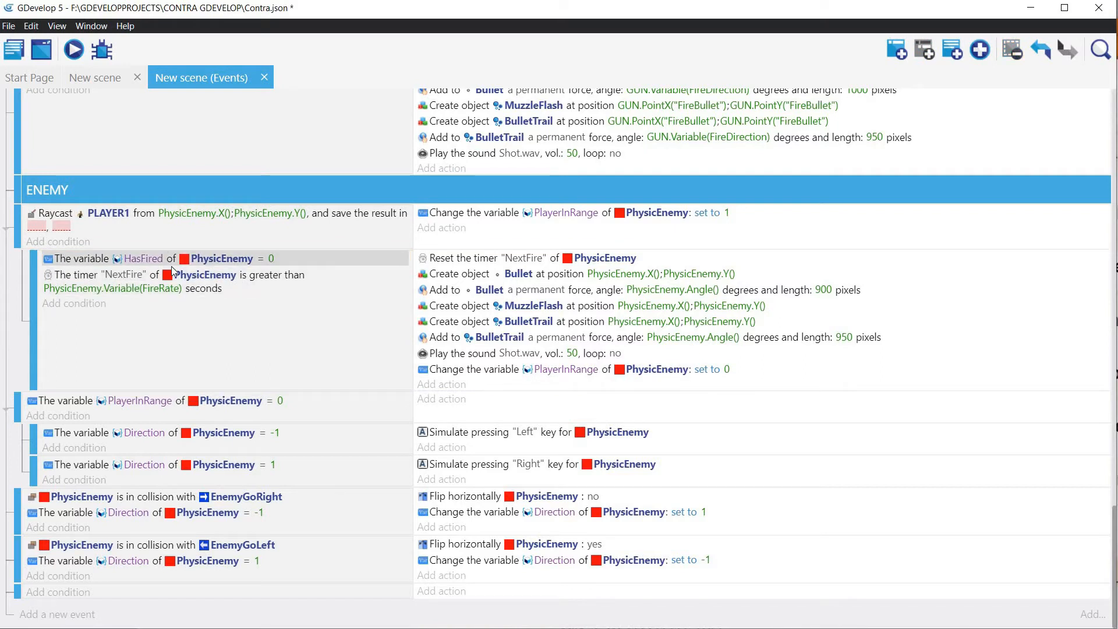
{"action": "right_click", "coordinate": [68, 261]}
{"action": "left_click", "coordinate": [95, 330]}
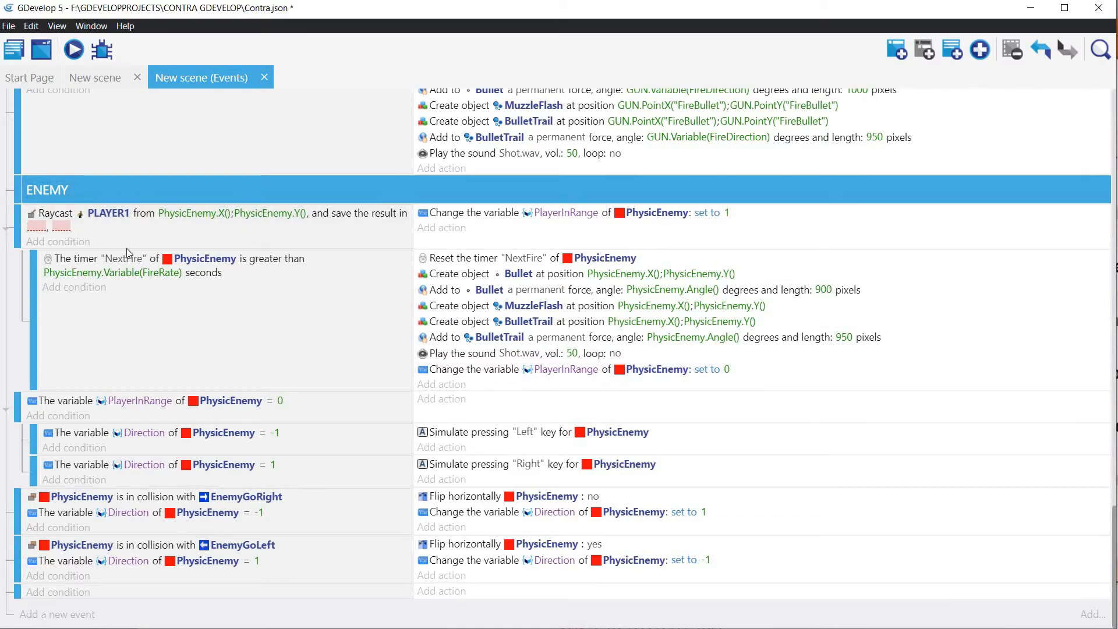
Step: Add an object variable named FireRounds to PhysicEnemy
{"action": "left_click", "coordinate": [89, 77]}
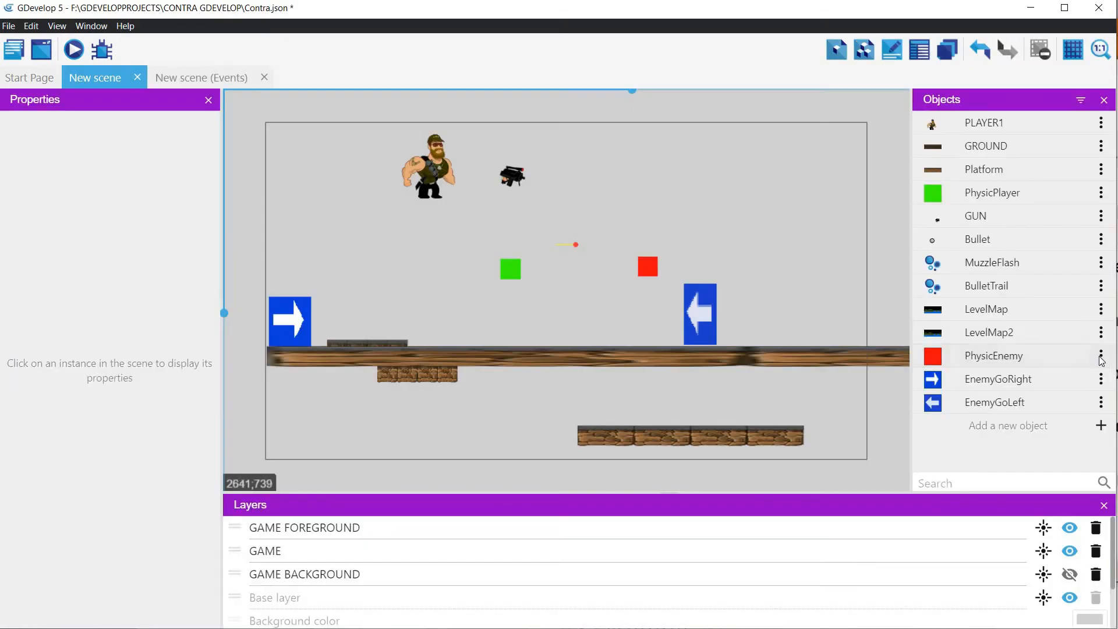
{"action": "left_click", "coordinate": [1101, 357]}
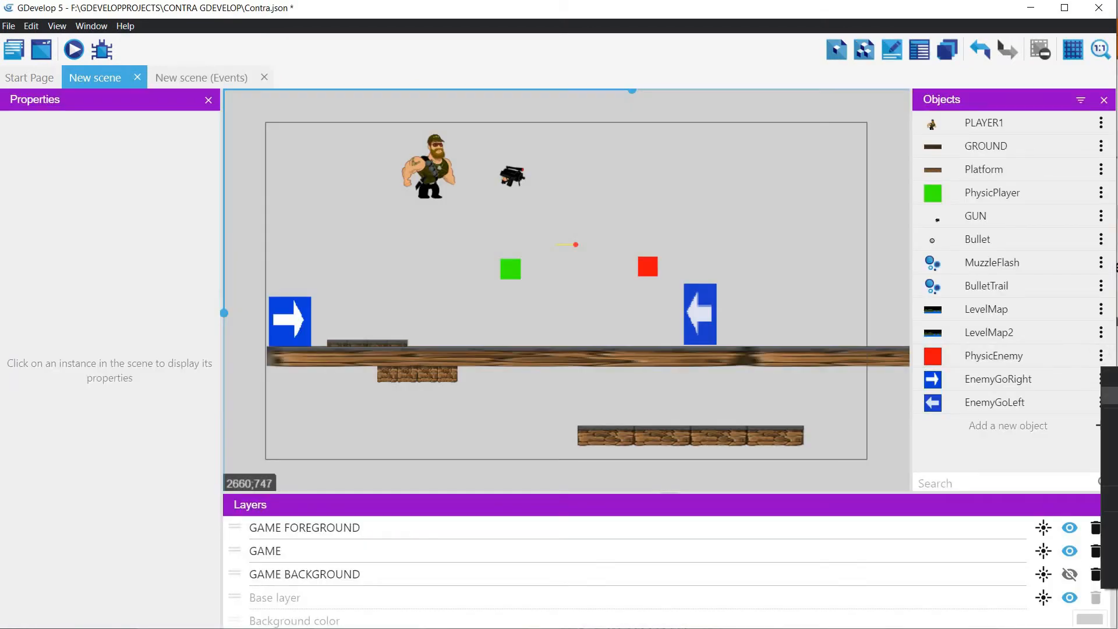
{"action": "left_click", "coordinate": [1110, 396]}
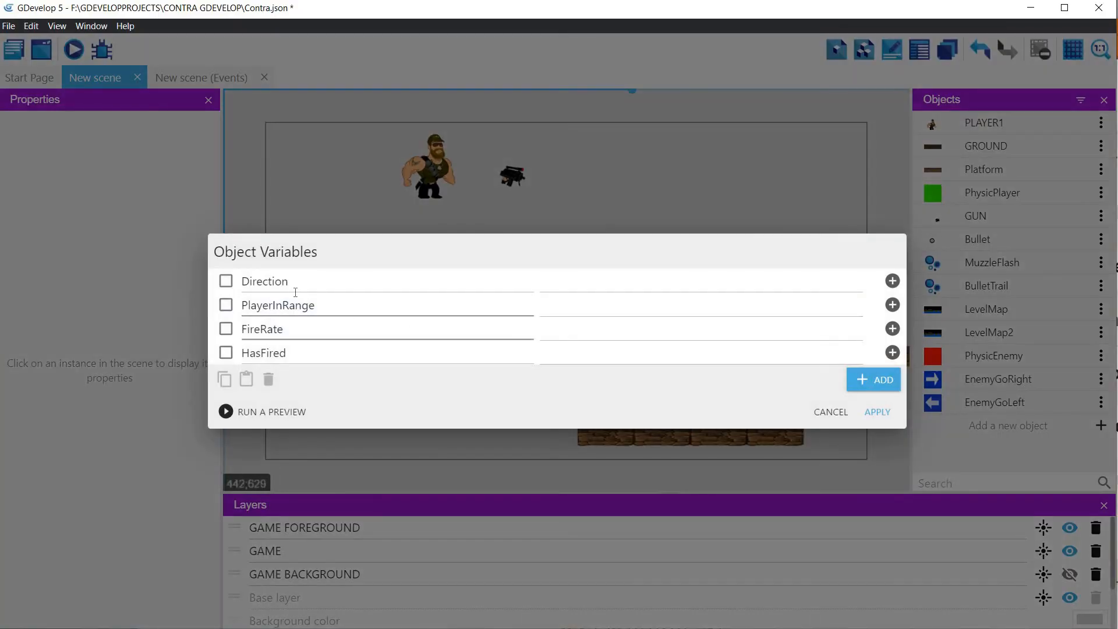
{"action": "left_click", "coordinate": [868, 380]}
{"action": "double_click", "coordinate": [362, 364]}
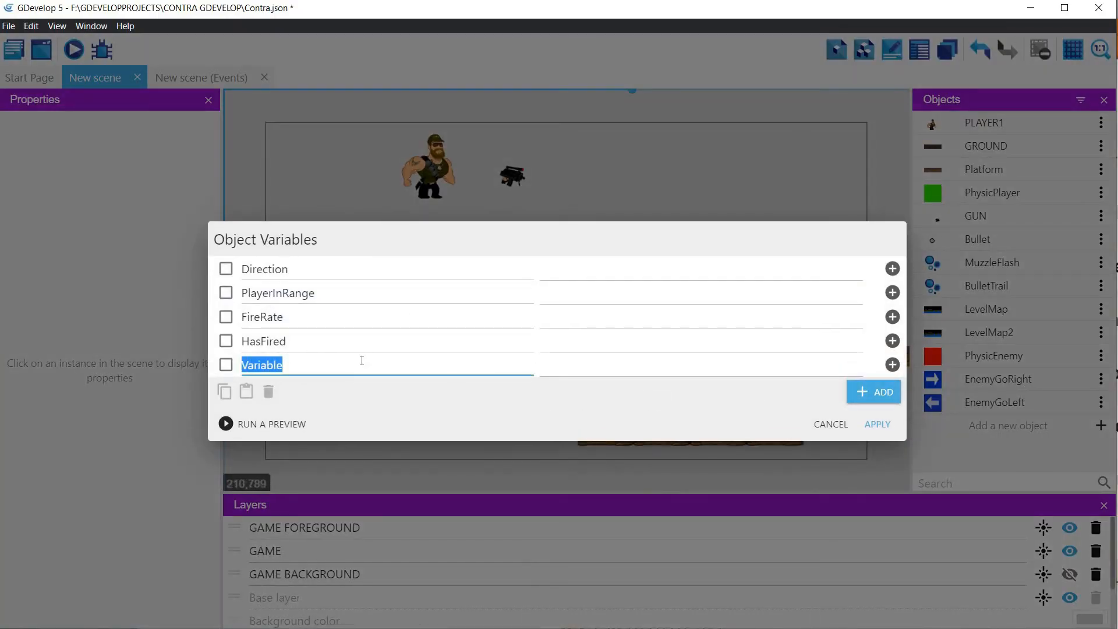
{"action": "type", "text": "Fr"}
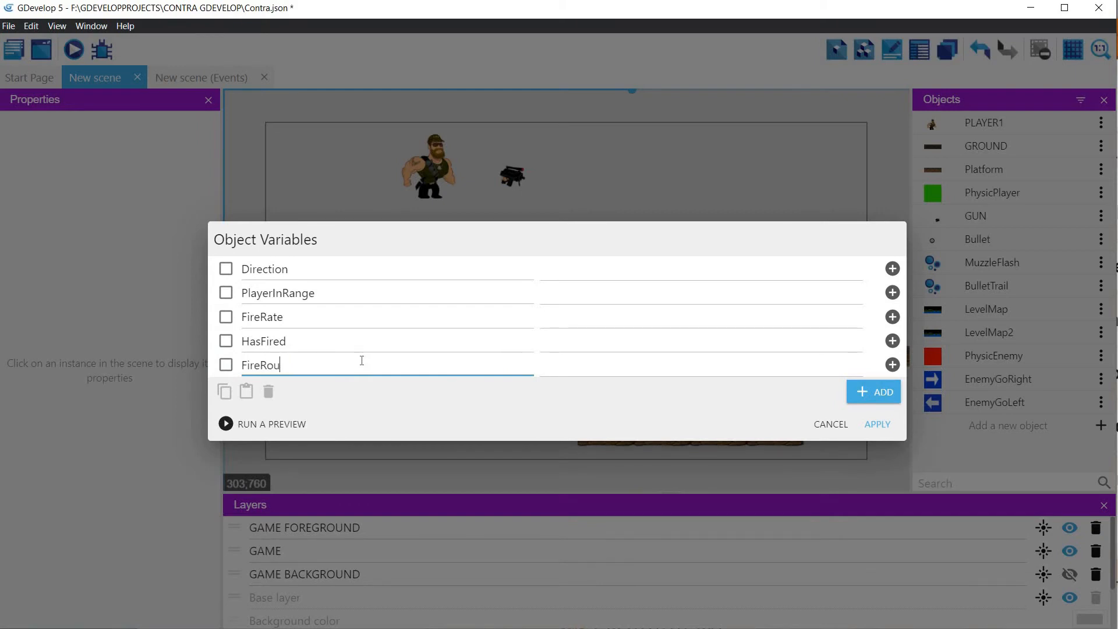
Step: Add another PhysicEnemy object variable named RoundsInterval and apply the variable changes
{"action": "left_click", "coordinate": [885, 393]}
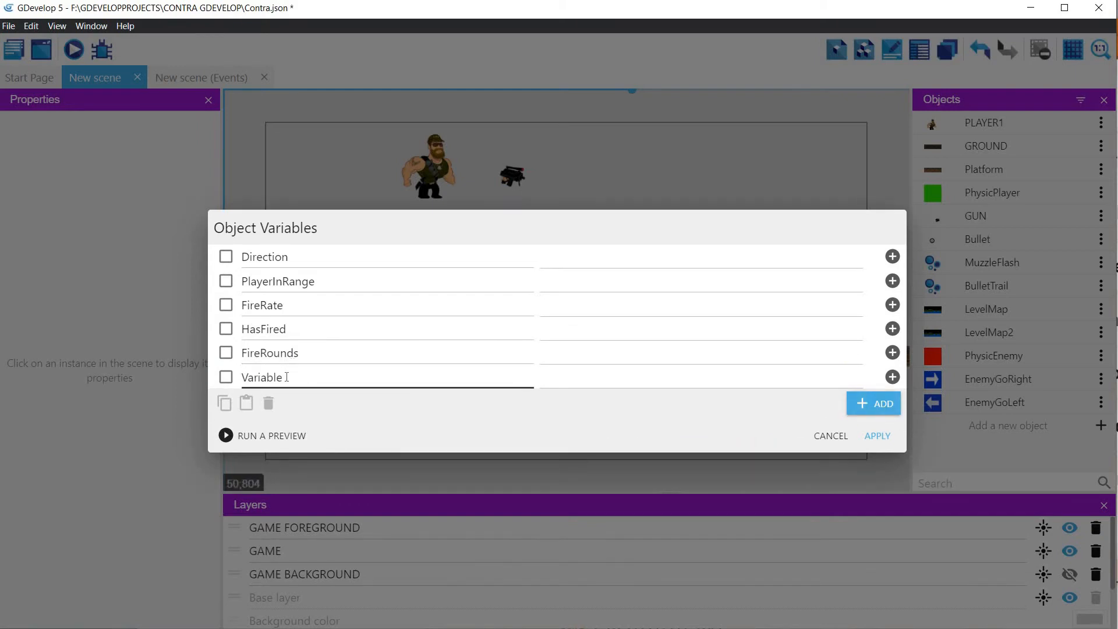
{"action": "left_click_drag", "start_coordinate": [283, 377], "coordinate": [233, 379]}
{"action": "type", "text": "F"}
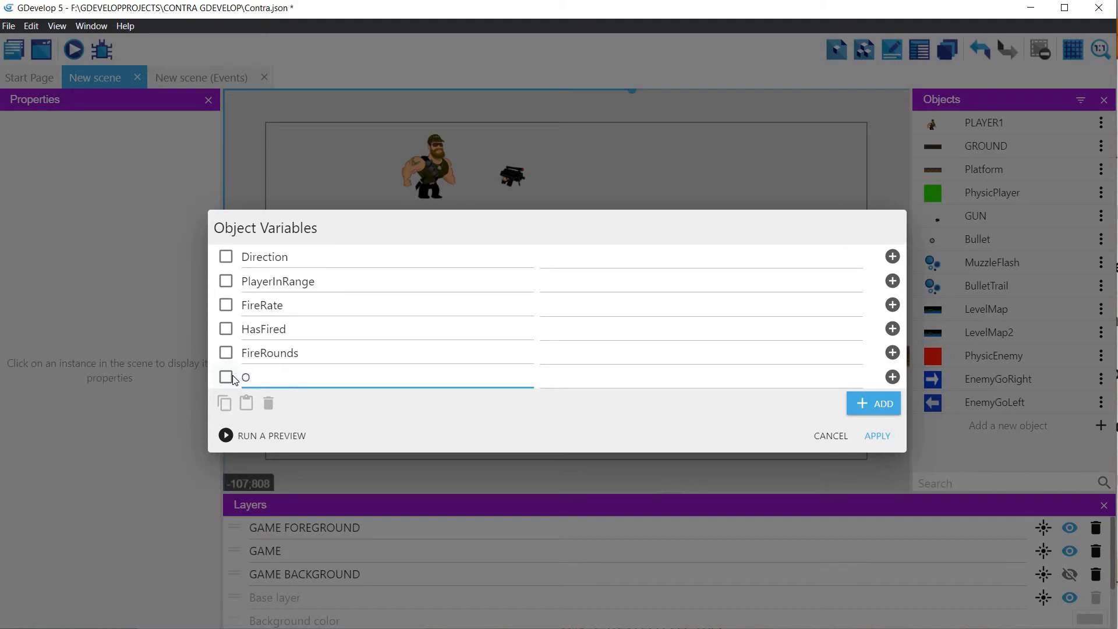
{"action": "type", "text": "RoundsINte"}
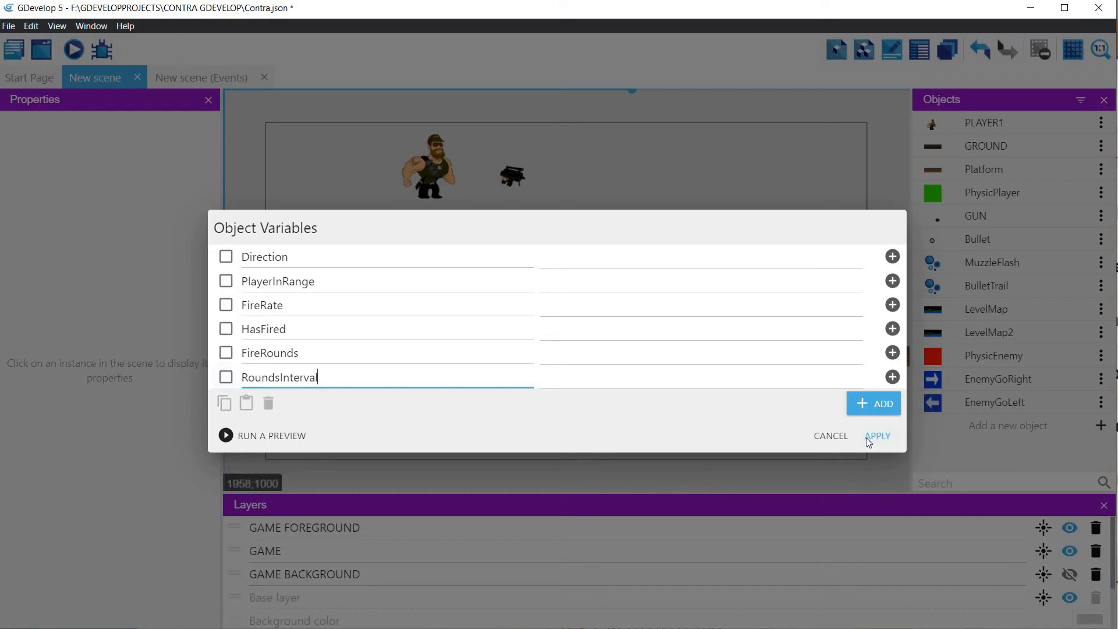
{"action": "left_click", "coordinate": [882, 434]}
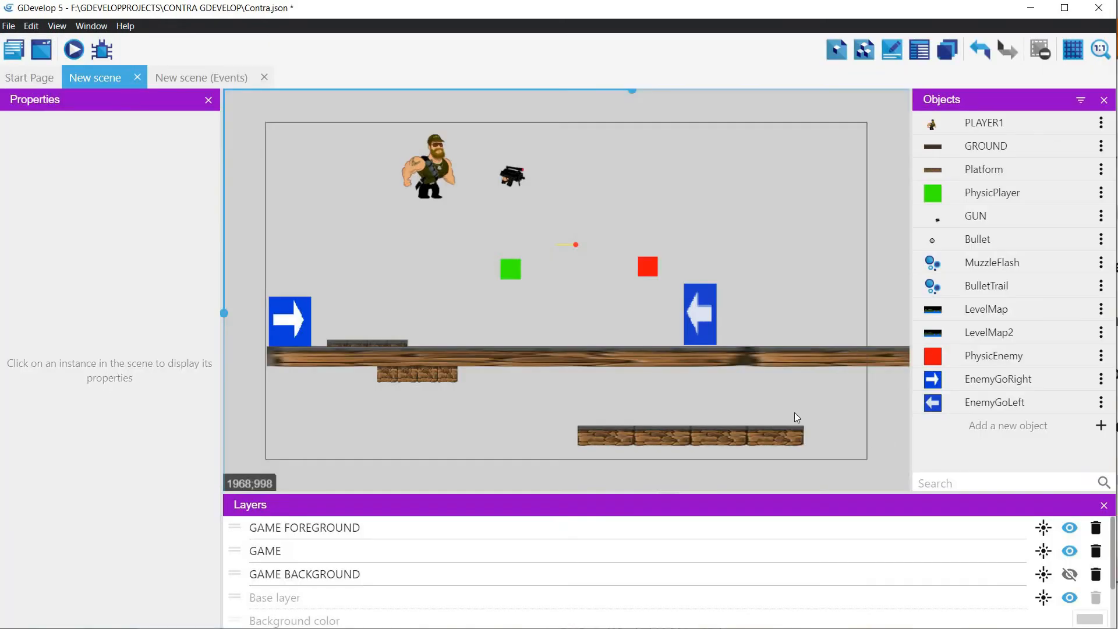
Step: Add an action to the beginning-of-scene event that sets PhysicEnemy's FireRounds variable to 5
{"action": "left_click", "coordinate": [195, 78]}
{"action": "scroll", "coordinate": [393, 217], "scroll_direction": "up", "scroll_amount": 10}
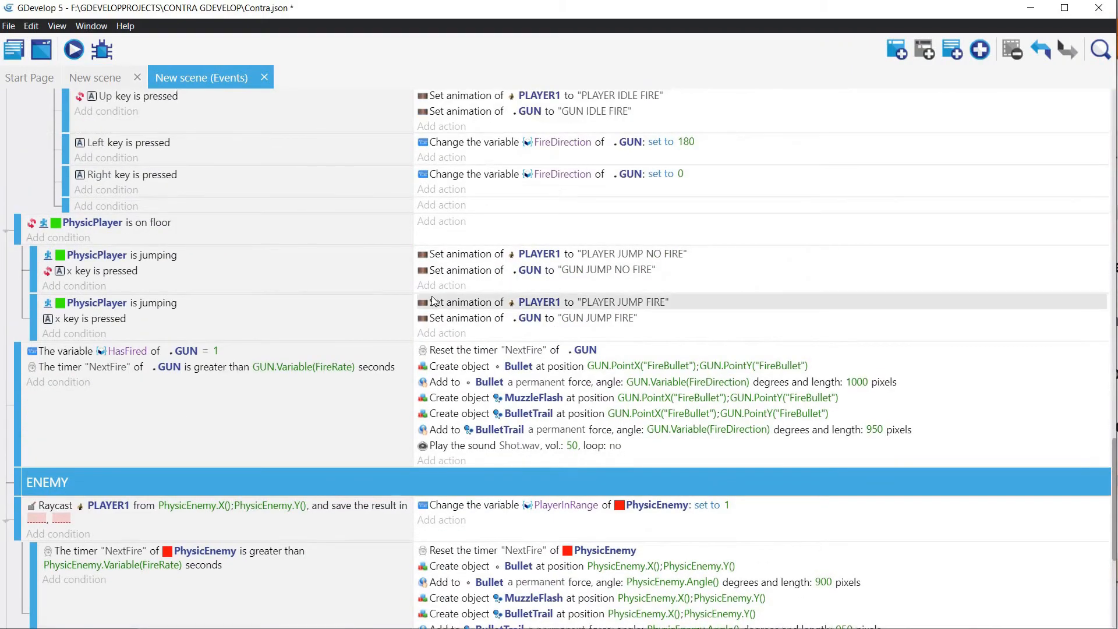
{"action": "scroll", "coordinate": [434, 300], "scroll_direction": "up", "scroll_amount": 7}
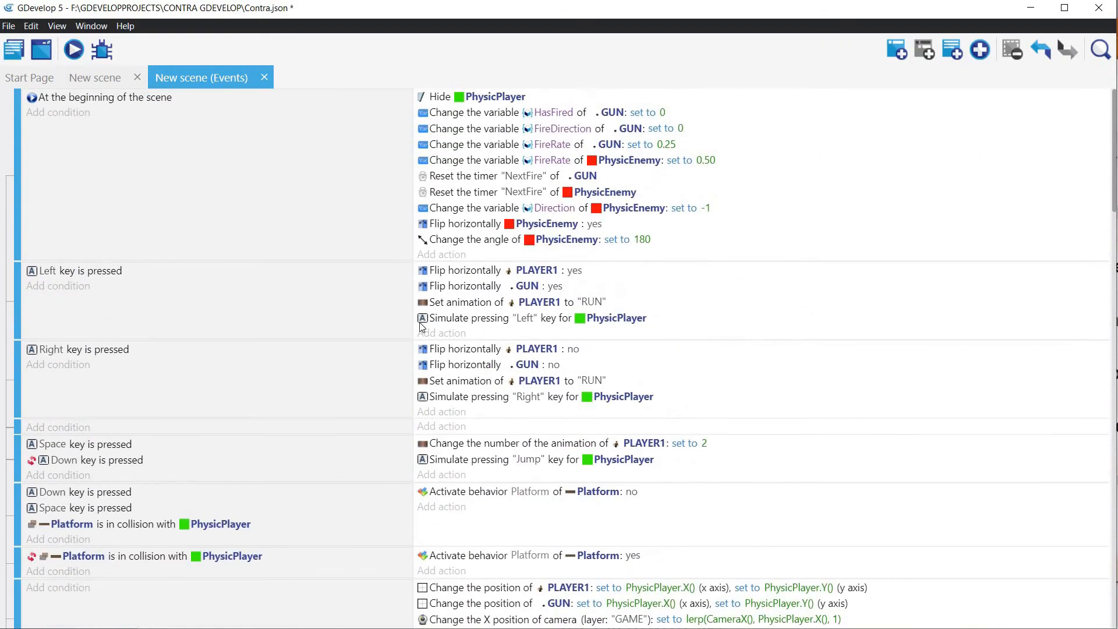
{"action": "left_click", "coordinate": [441, 255]}
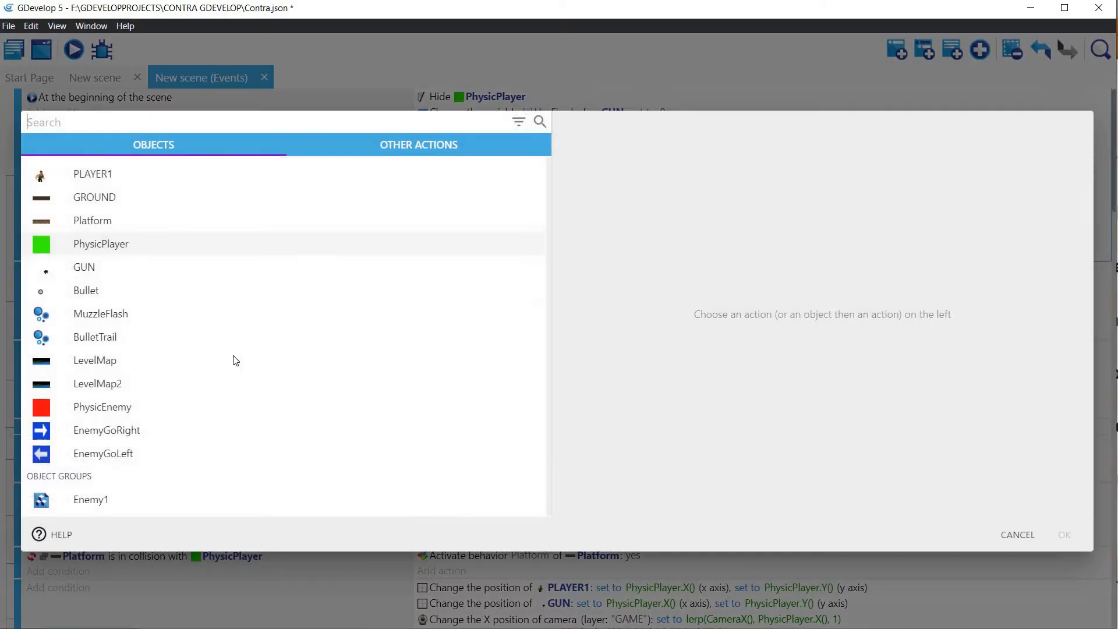
{"action": "left_click", "coordinate": [107, 410]}
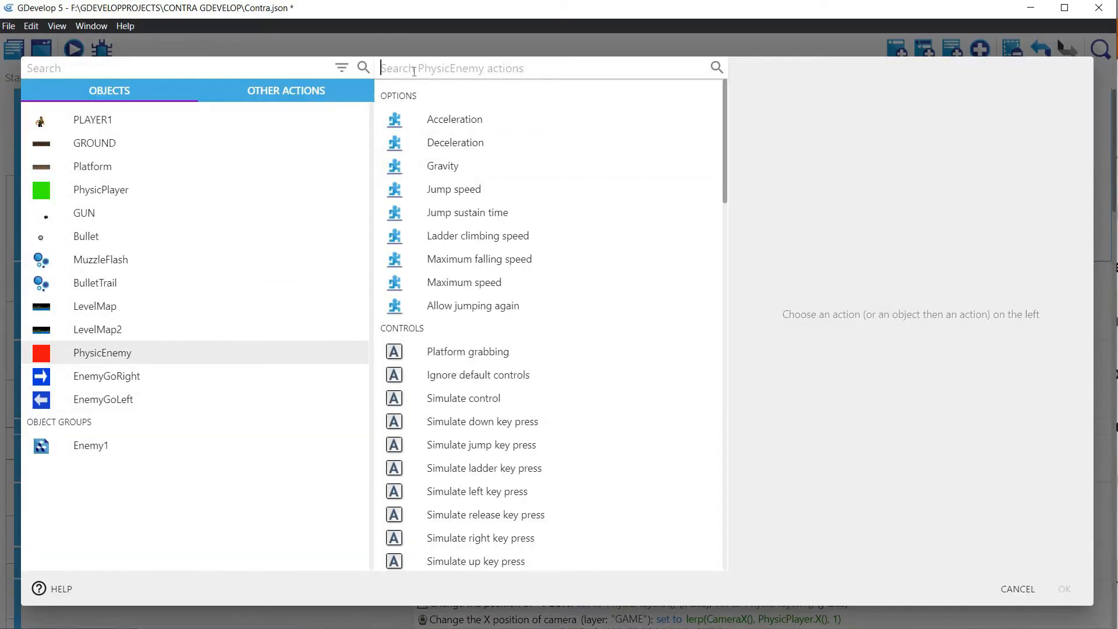
{"action": "type", "text": "Varia"}
{"action": "left_click", "coordinate": [524, 158]}
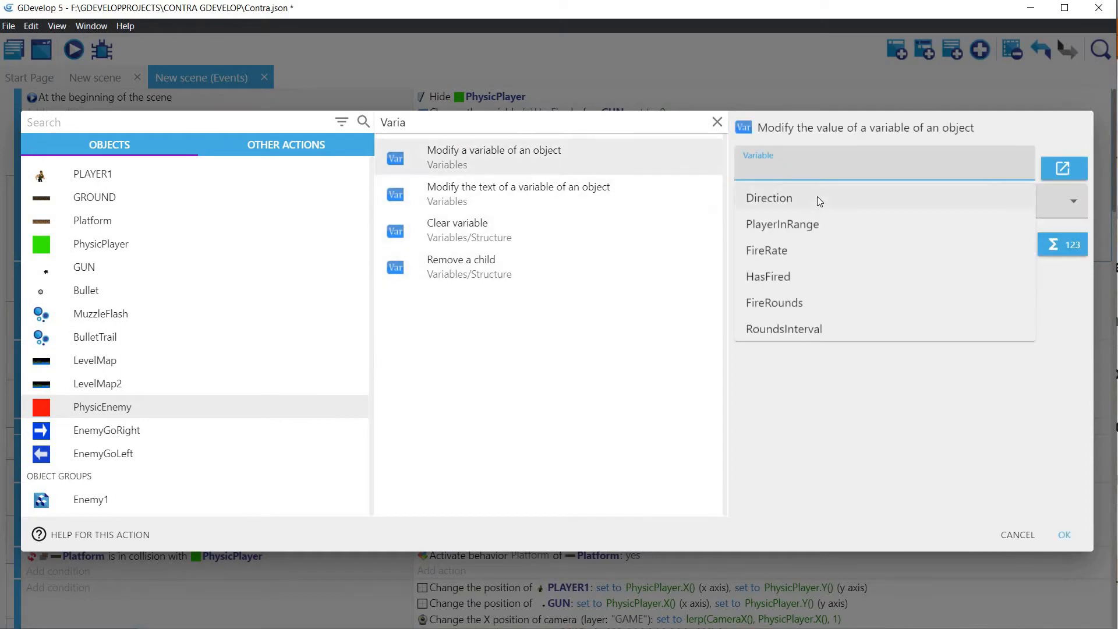
{"action": "type", "text": "F"}
{"action": "left_click", "coordinate": [801, 250]}
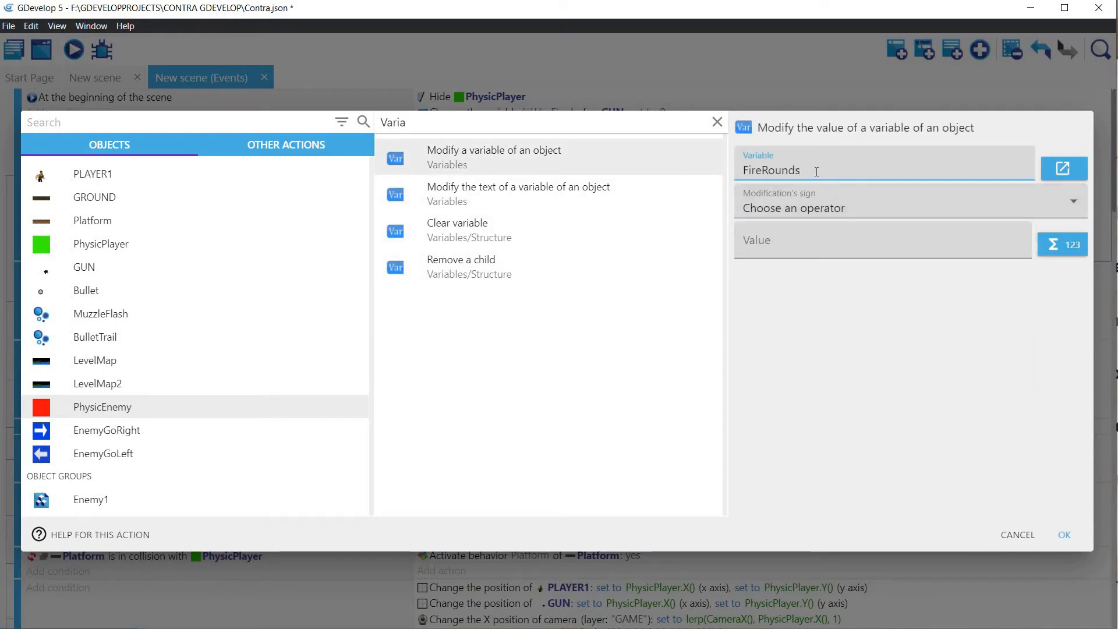
{"action": "left_click", "coordinate": [795, 211]}
{"action": "left_click", "coordinate": [769, 242]}
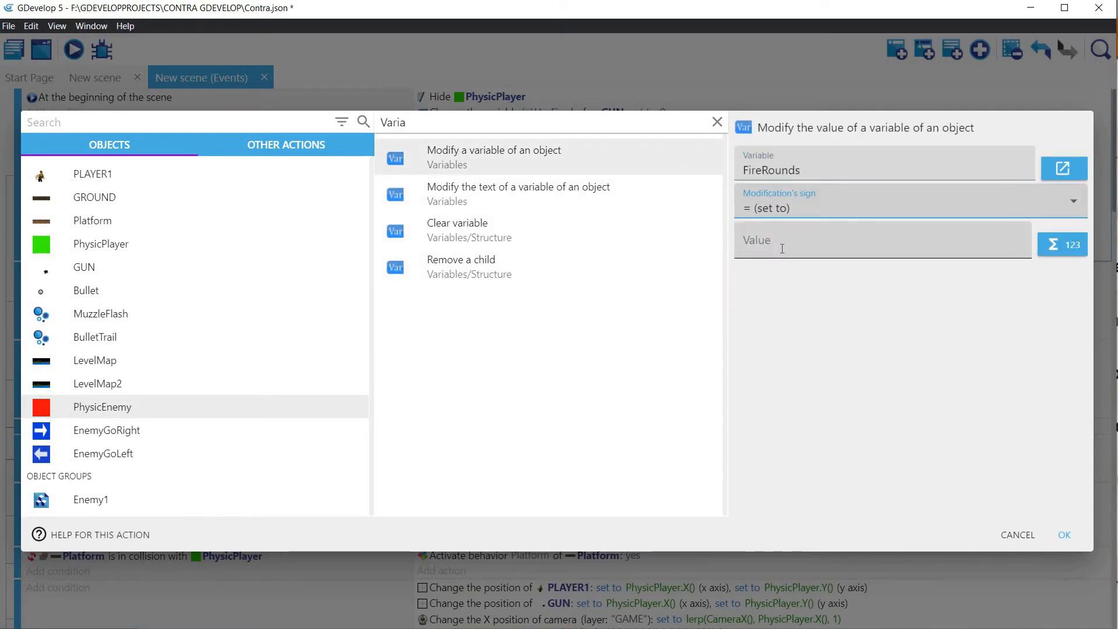
{"action": "key", "text": "Tab"}
{"action": "type", "text": "5"}
{"action": "left_click", "coordinate": [1064, 534]}
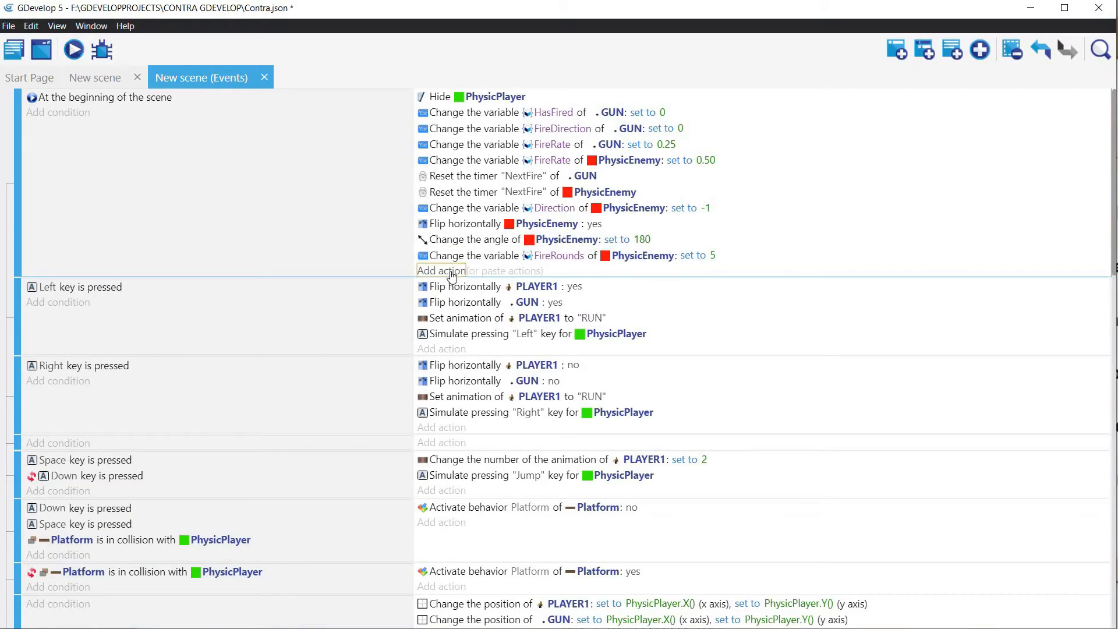
Step: Duplicate the FireRounds action in the beginning-of-scene event and change the copy to set RoundsInterval to 2
{"action": "left_click", "coordinate": [461, 256]}
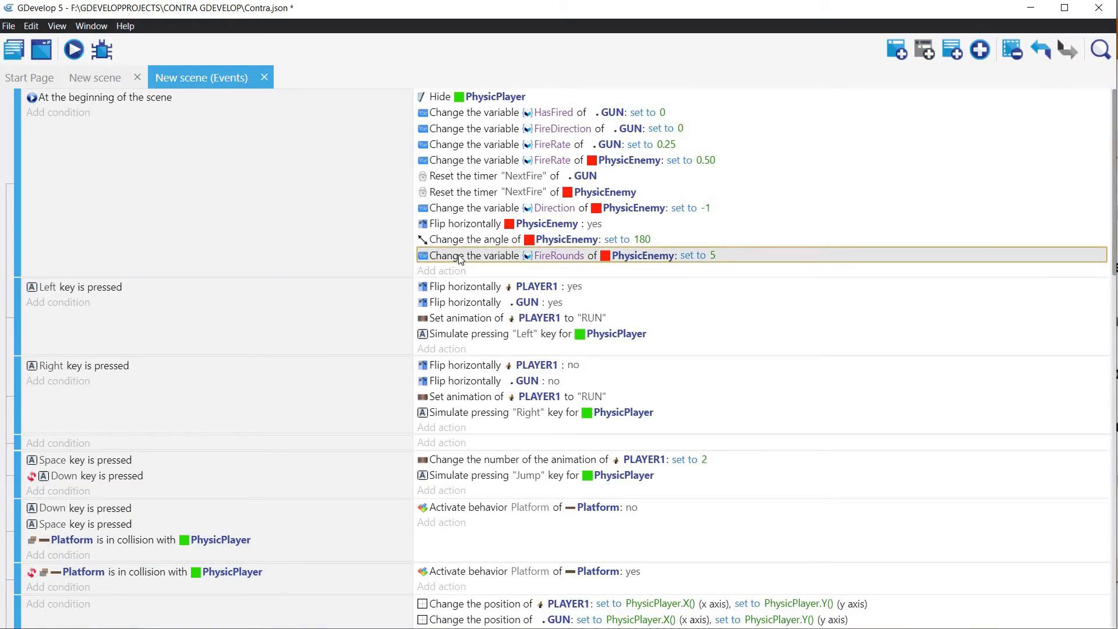
{"action": "left_click", "coordinate": [509, 271]}
{"action": "double_click", "coordinate": [551, 271]}
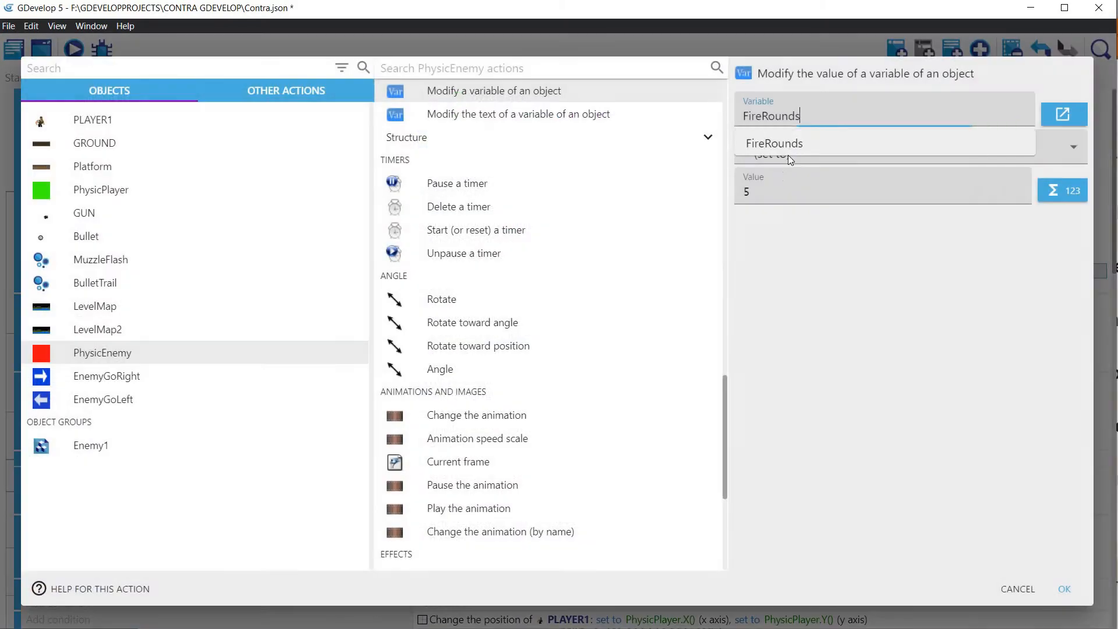
{"action": "double_click", "coordinate": [888, 110]}
{"action": "key", "text": "BackSpace"}
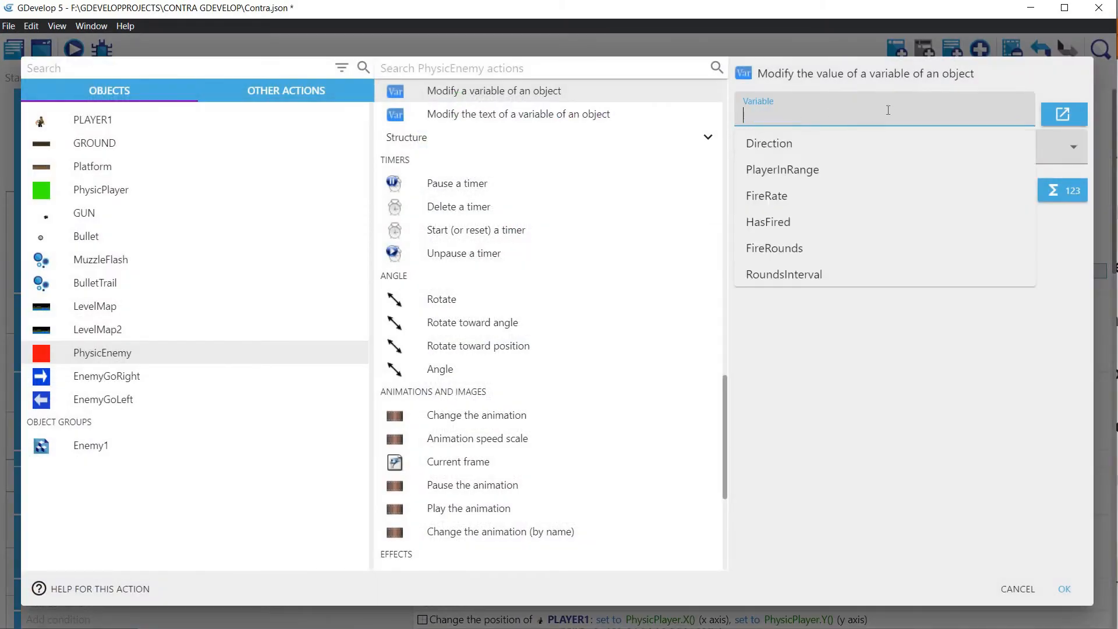
{"action": "left_click", "coordinate": [783, 275]}
{"action": "left_click", "coordinate": [786, 192]}
{"action": "key", "text": "BackSpace"}
{"action": "type", "text": "2"}
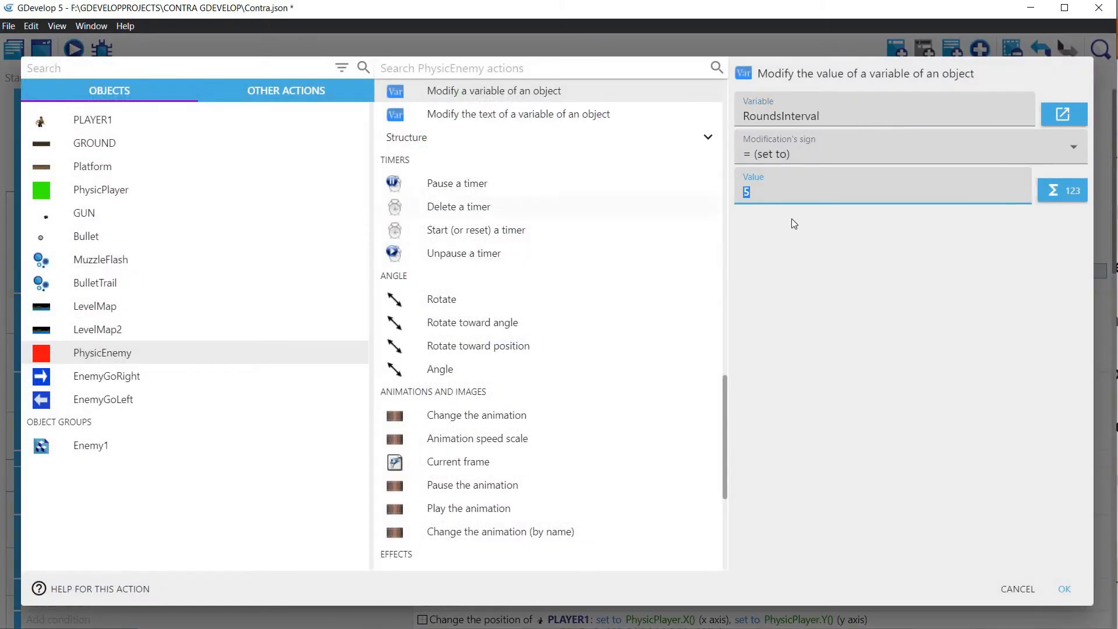
{"action": "left_click", "coordinate": [1063, 590]}
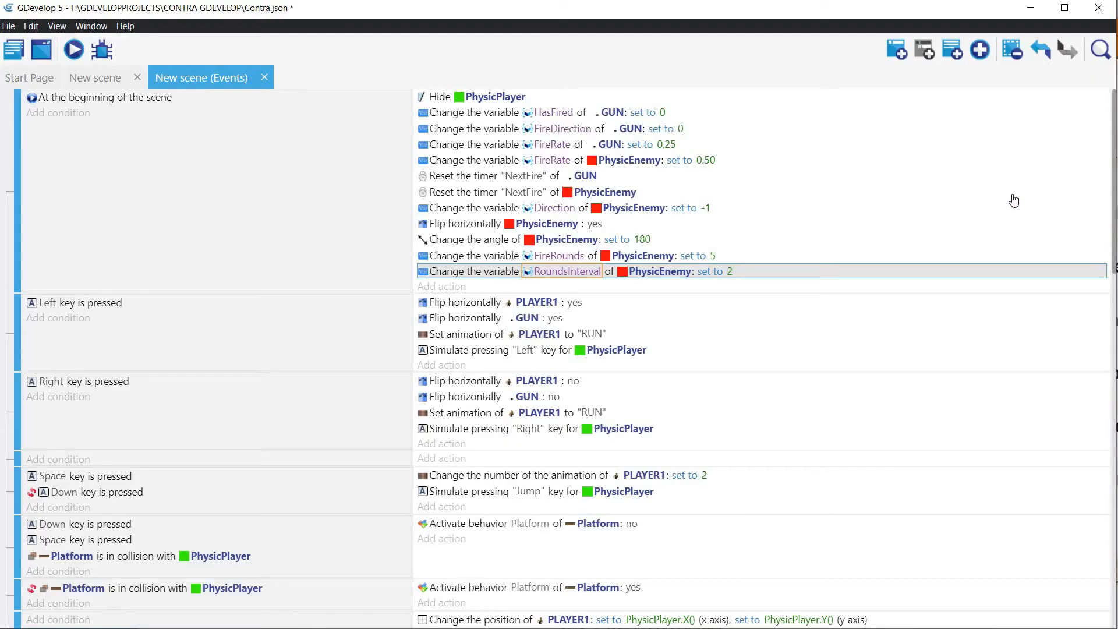
Step: Add a beginning-of-scene action that resets PhysicEnemy's "NextRound" timer
{"action": "left_click", "coordinate": [449, 287]}
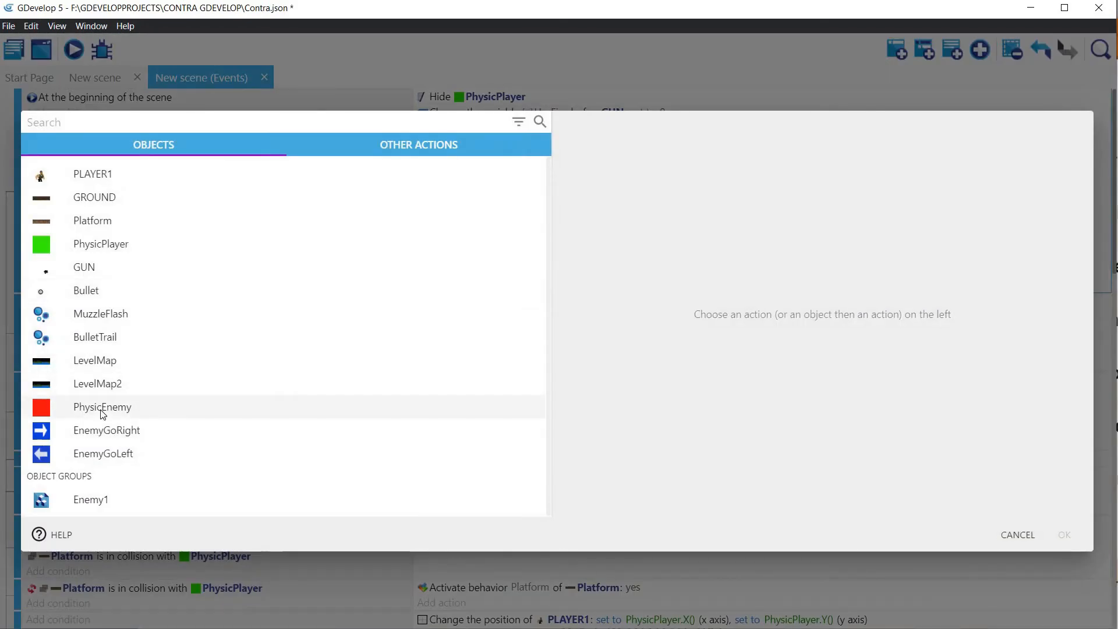
{"action": "left_click", "coordinate": [70, 408]}
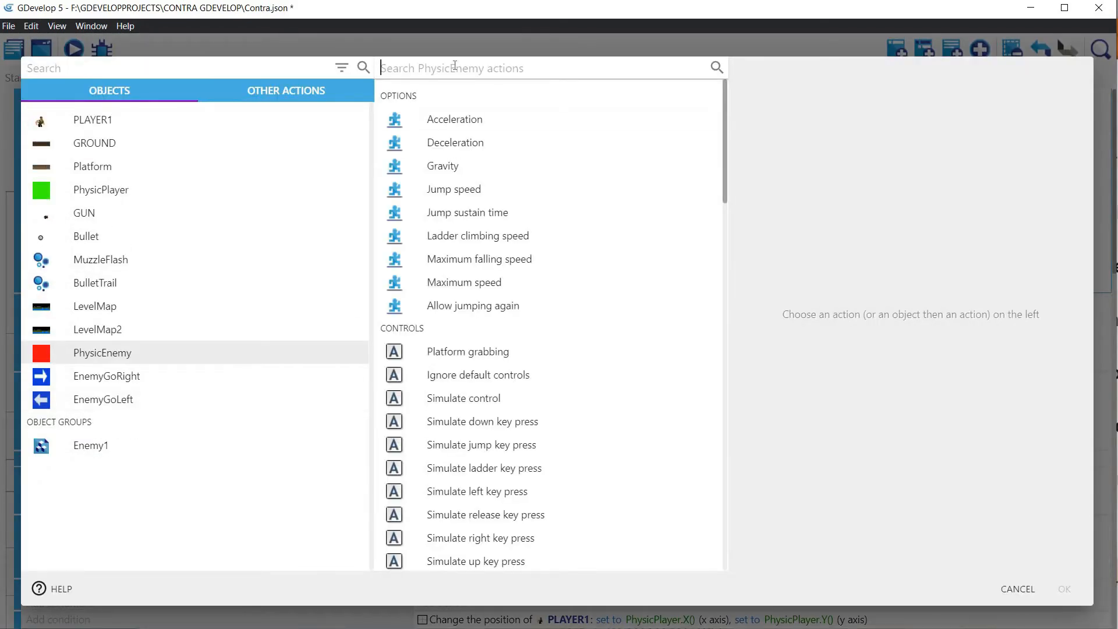
{"action": "type", "text": "Reset"}
{"action": "left_click", "coordinate": [471, 163]}
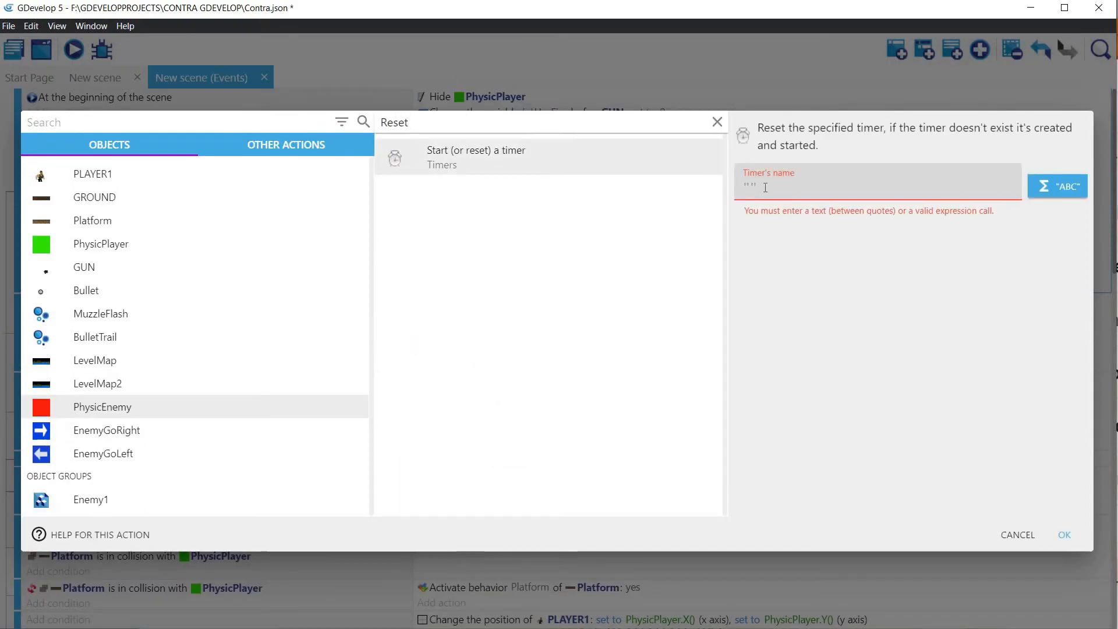
{"action": "type", "text": "Time"}
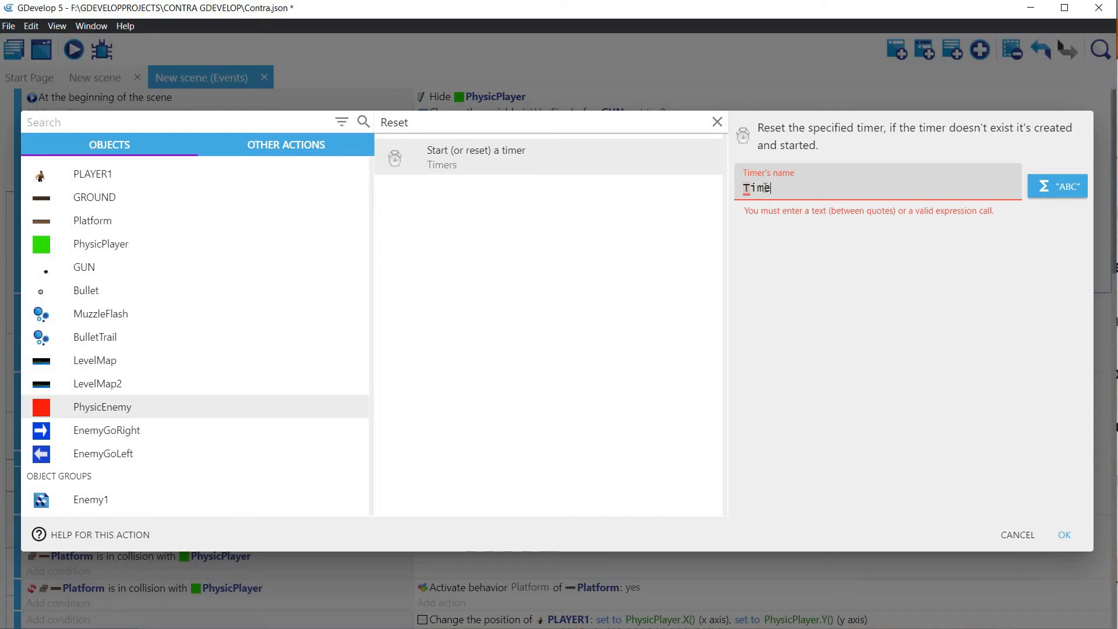
{"action": "type", "text": "r"}
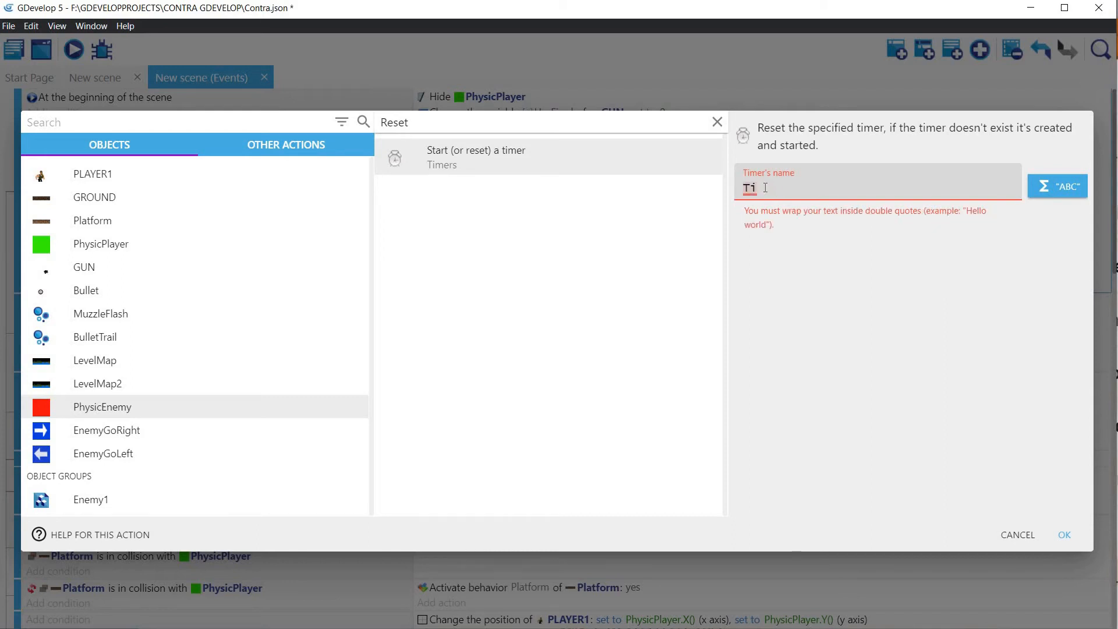
{"action": "type", "text": "NextRound"}
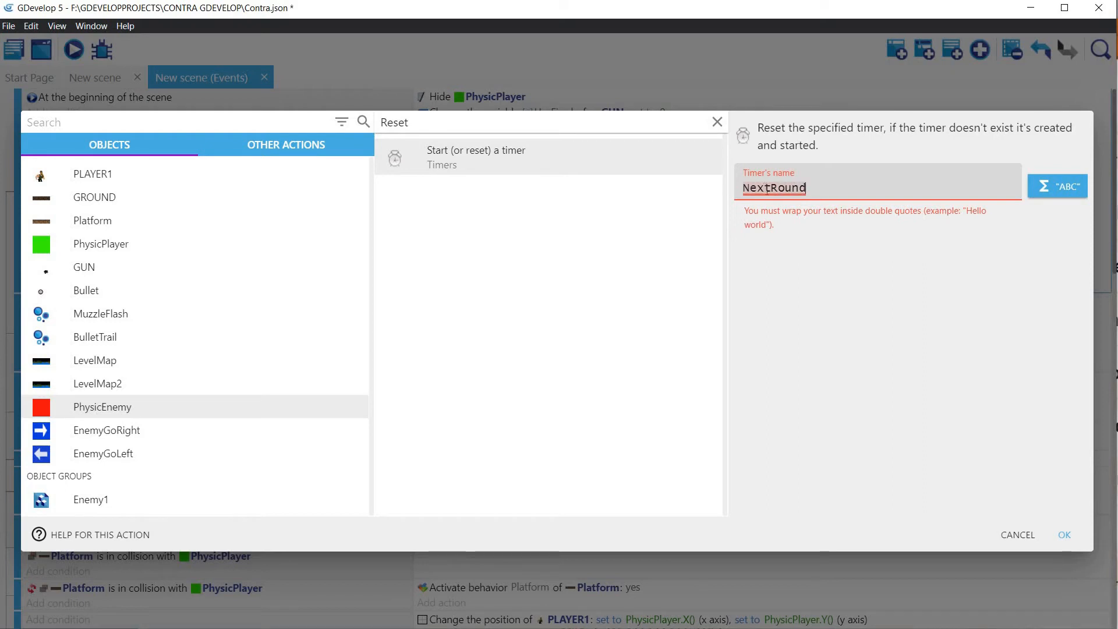
{"action": "type", "text": "\""}
{"action": "left_click", "coordinate": [738, 186]}
{"action": "type", "text": "\""}
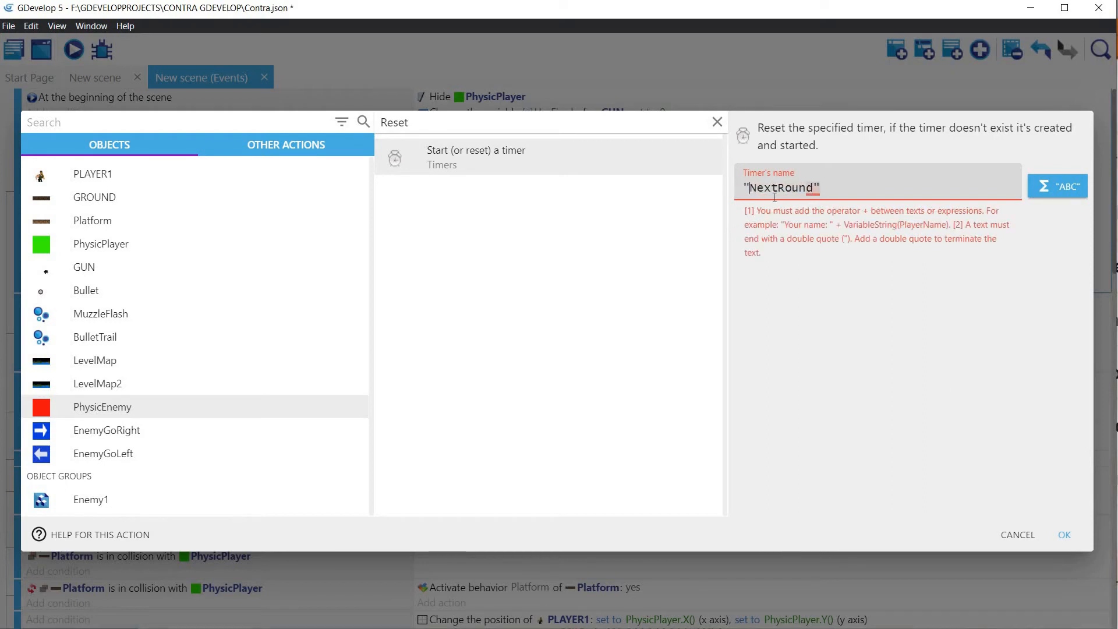
{"action": "left_click", "coordinate": [1063, 533]}
Step: Add an empty sub-event under the enemy Raycast event and move it above the NextFire firing sub-event
{"action": "scroll", "coordinate": [743, 441], "scroll_direction": "down", "scroll_amount": 20}
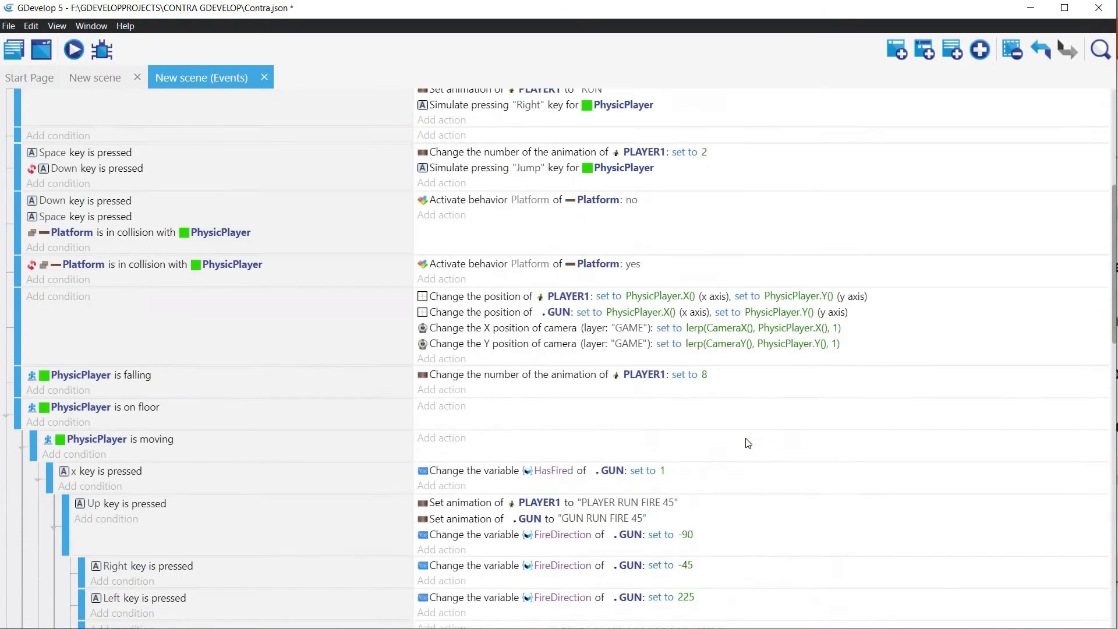
{"action": "scroll", "coordinate": [748, 442], "scroll_direction": "down", "scroll_amount": 5}
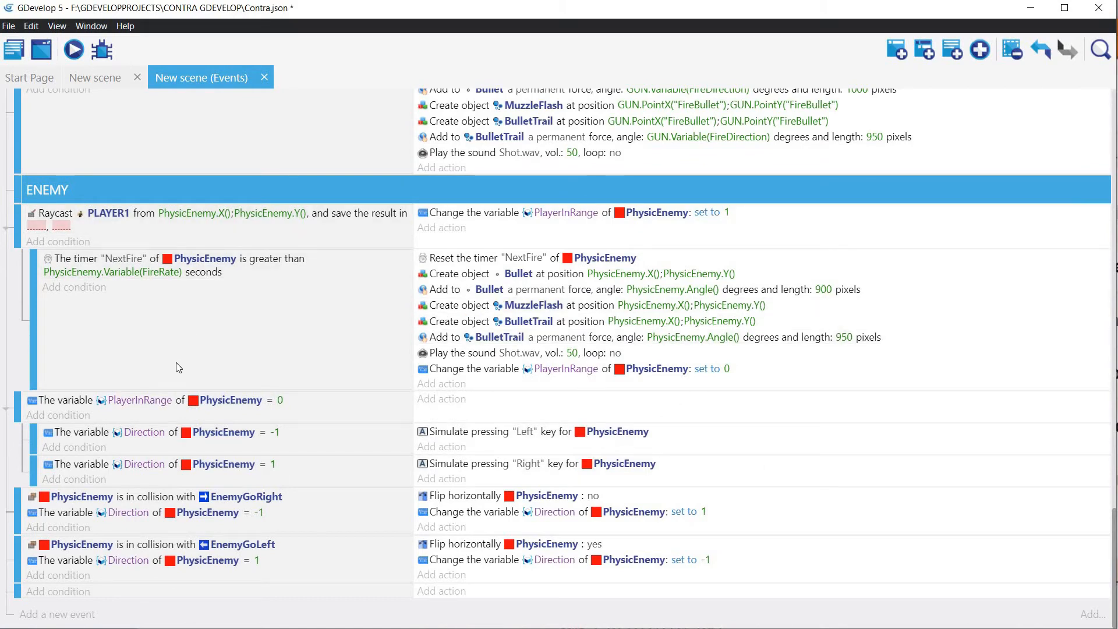
{"action": "left_click", "coordinate": [135, 237]}
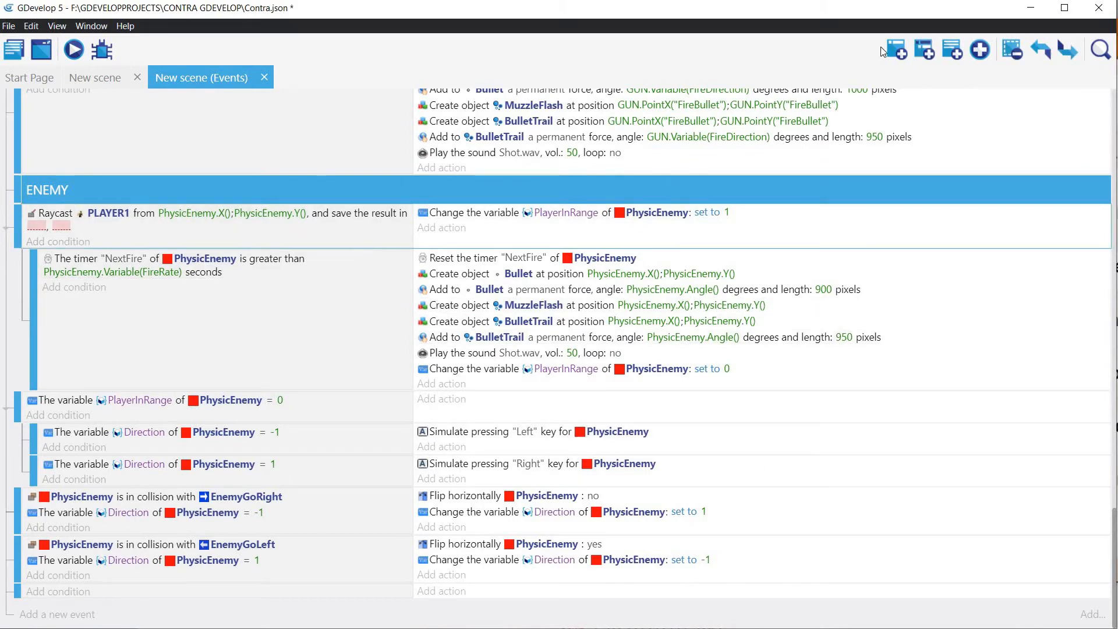
{"action": "left_click", "coordinate": [925, 51]}
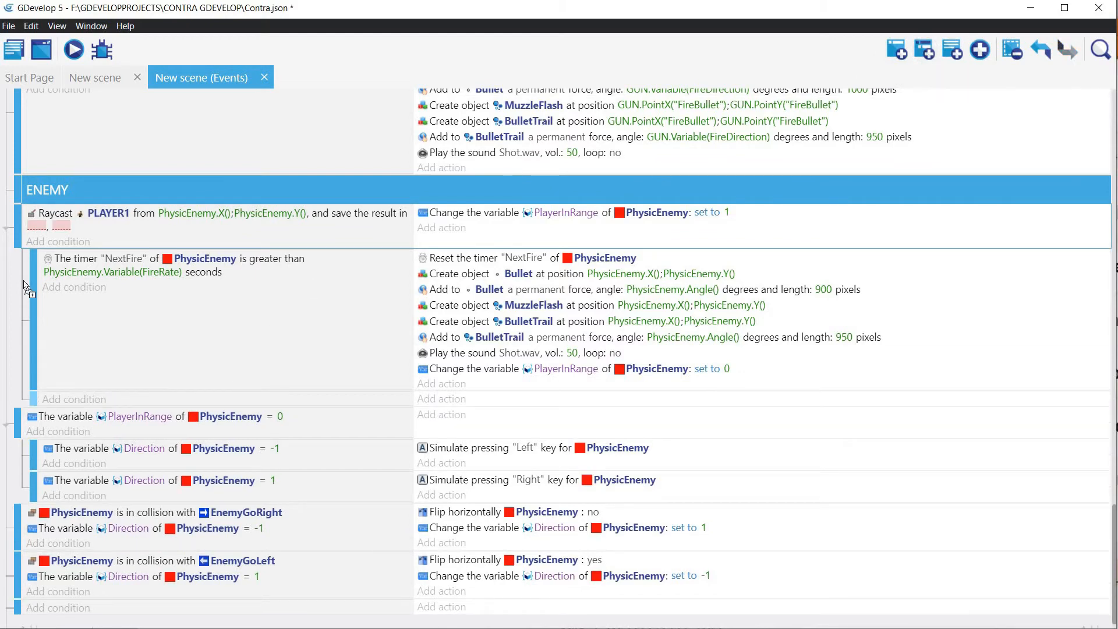
{"action": "left_click_drag", "start_coordinate": [23, 282], "coordinate": [34, 257]}
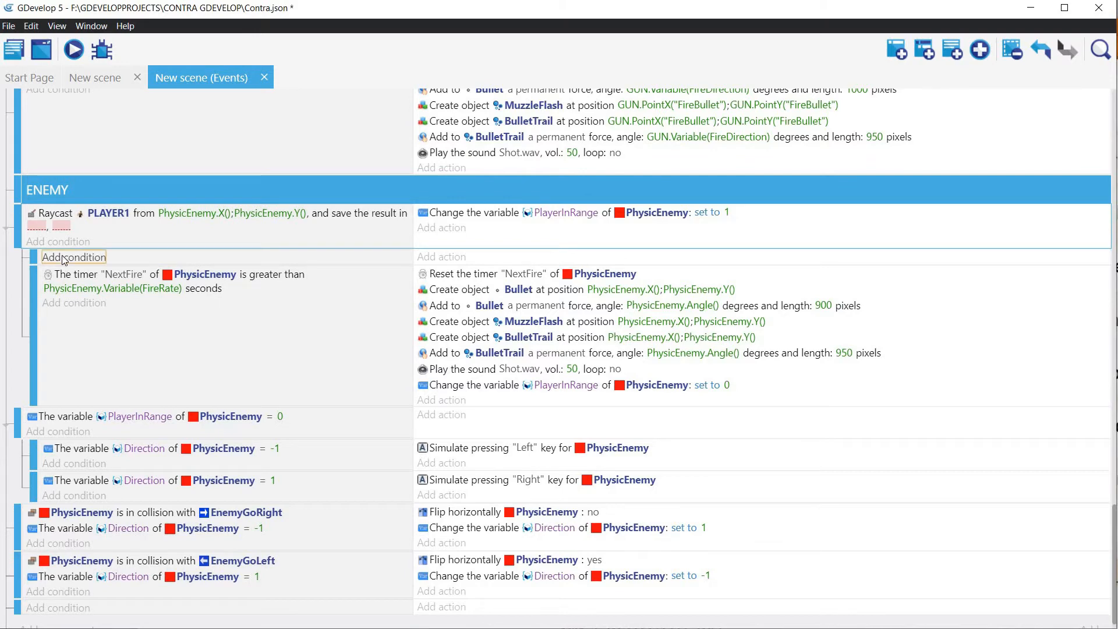
Step: Add a condition to the empty sub-event under the enemy Raycast event that tests the value of PhysicEnemy's "NextRound" timer
{"action": "left_click", "coordinate": [62, 255]}
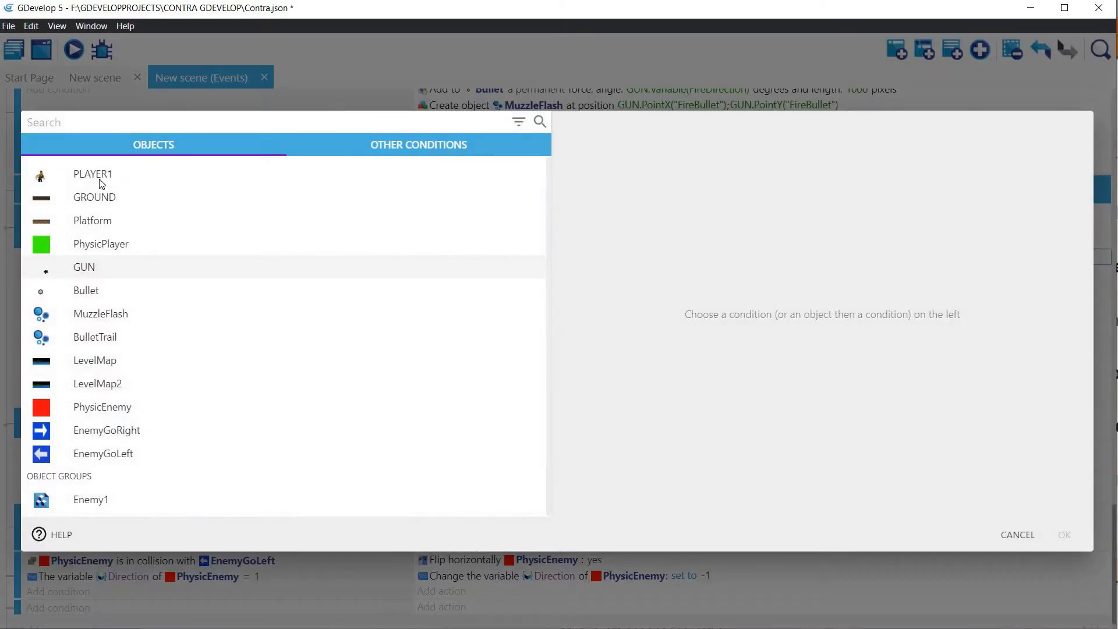
{"action": "left_click", "coordinate": [96, 408]}
{"action": "type", "text": "Time"}
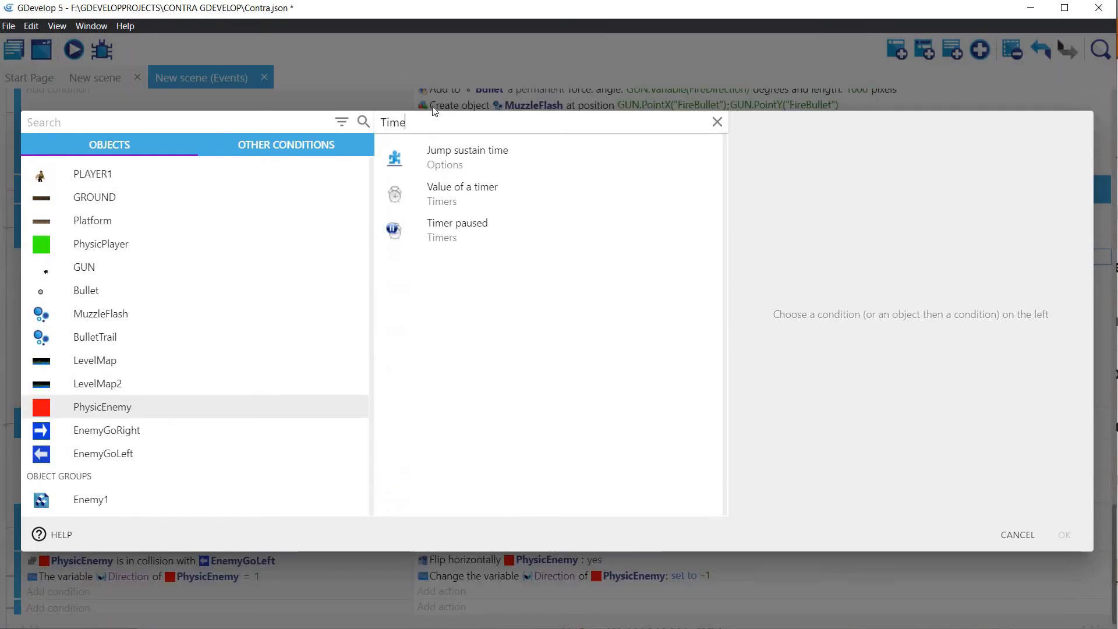
{"action": "left_click", "coordinate": [460, 190]}
{"action": "type", "text": "\""}
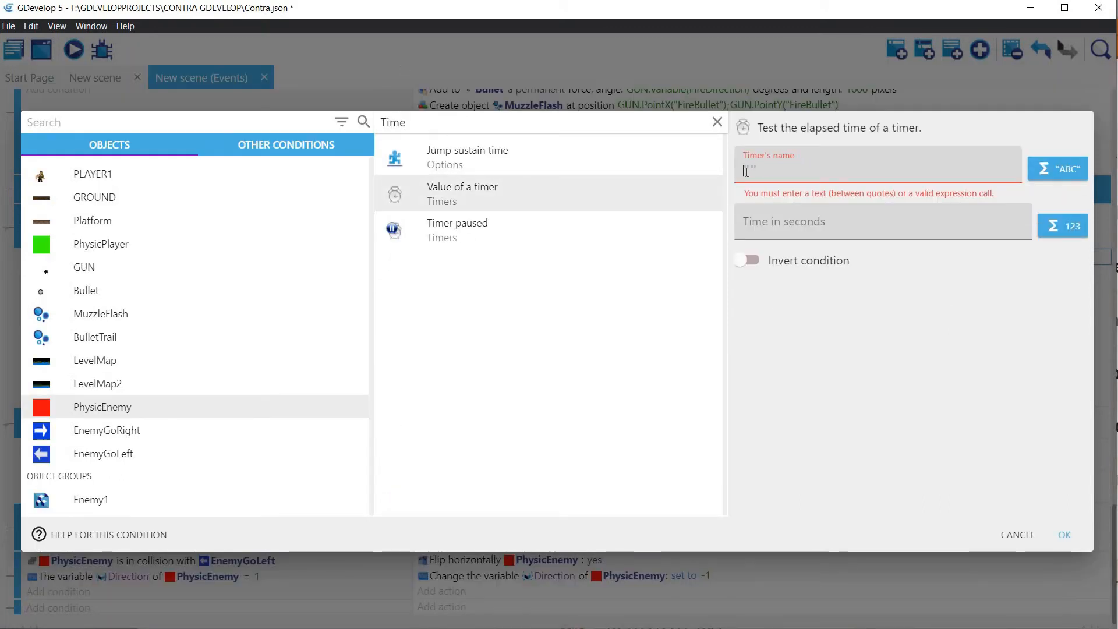
{"action": "type", "text": "NextRound\""}
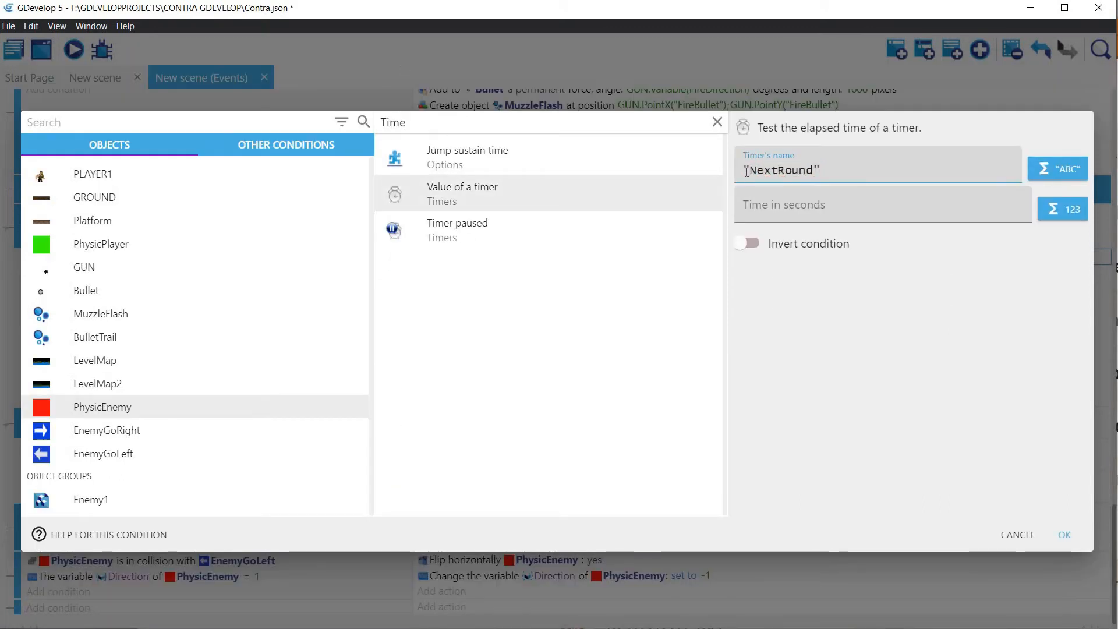
Step: Set the condition's time to PhysicEnemy.Variable(RoundsInterval) seconds and nest the NextFire firing event as a sub-event of the NextRound event
{"action": "key", "text": "Tab"}
{"action": "type", "text": "Physic"}
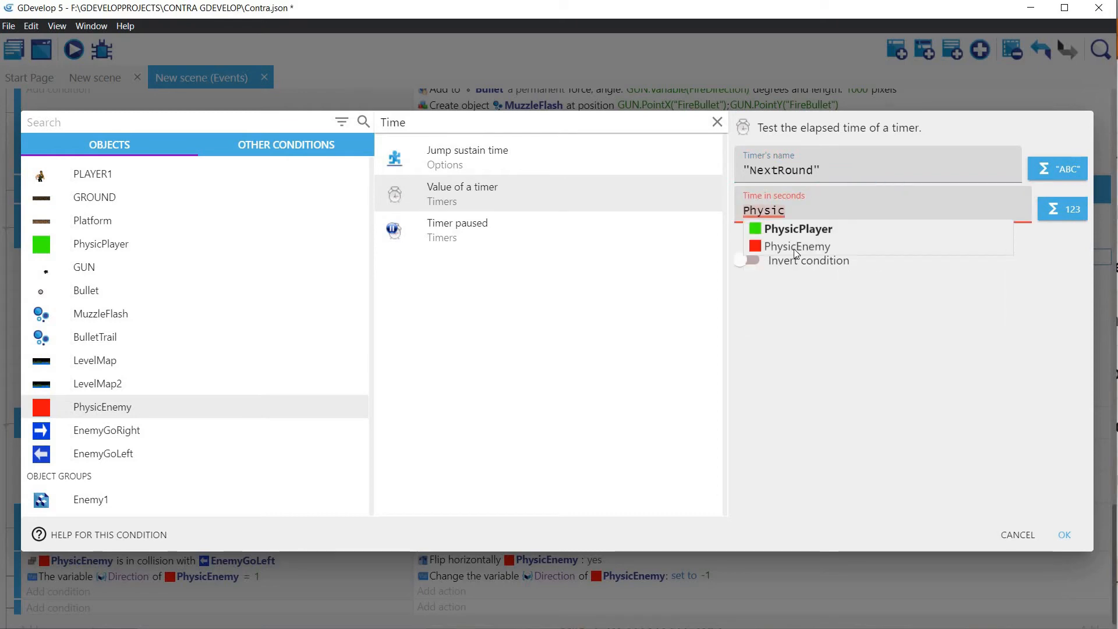
{"action": "left_click", "coordinate": [804, 247]}
{"action": "type", "text": "Var"}
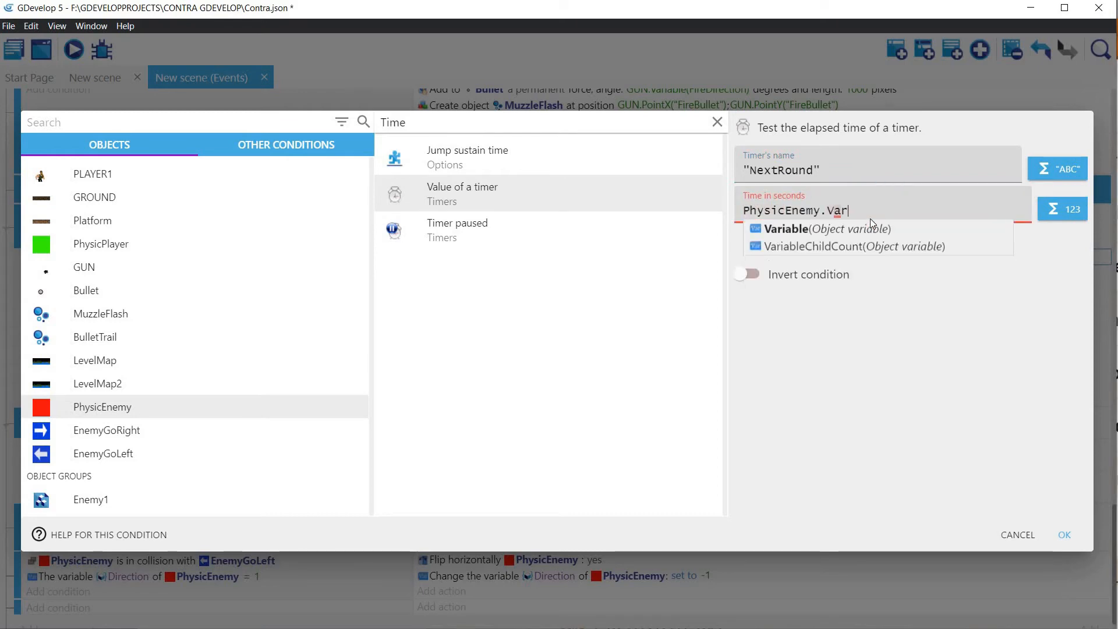
{"action": "type", "text": "iable(Roun"}
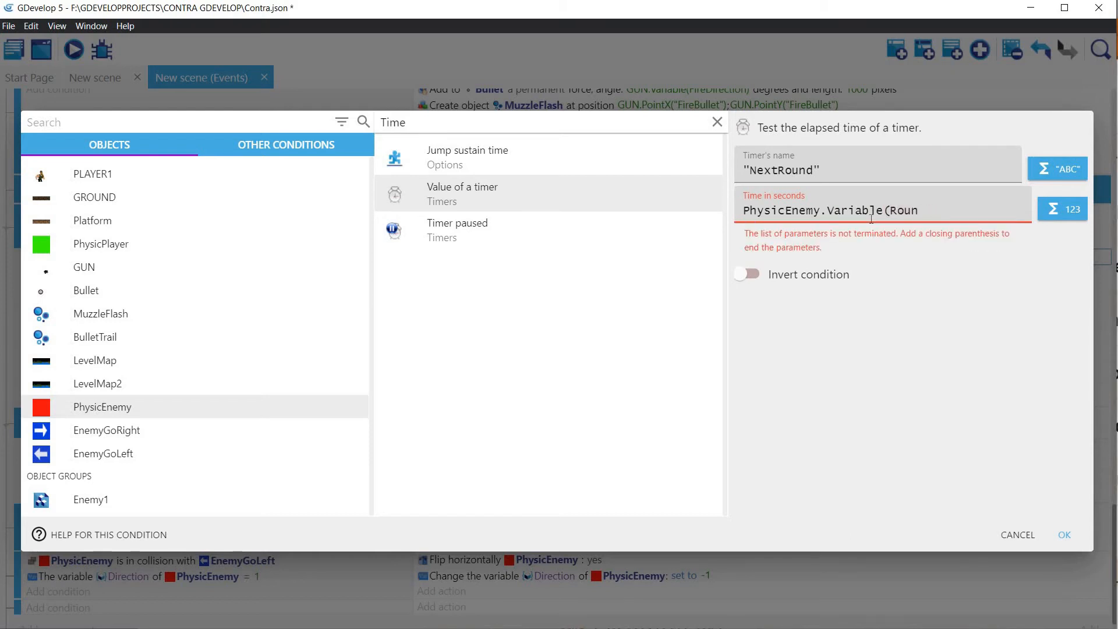
{"action": "type", "text": "sdsInterval"}
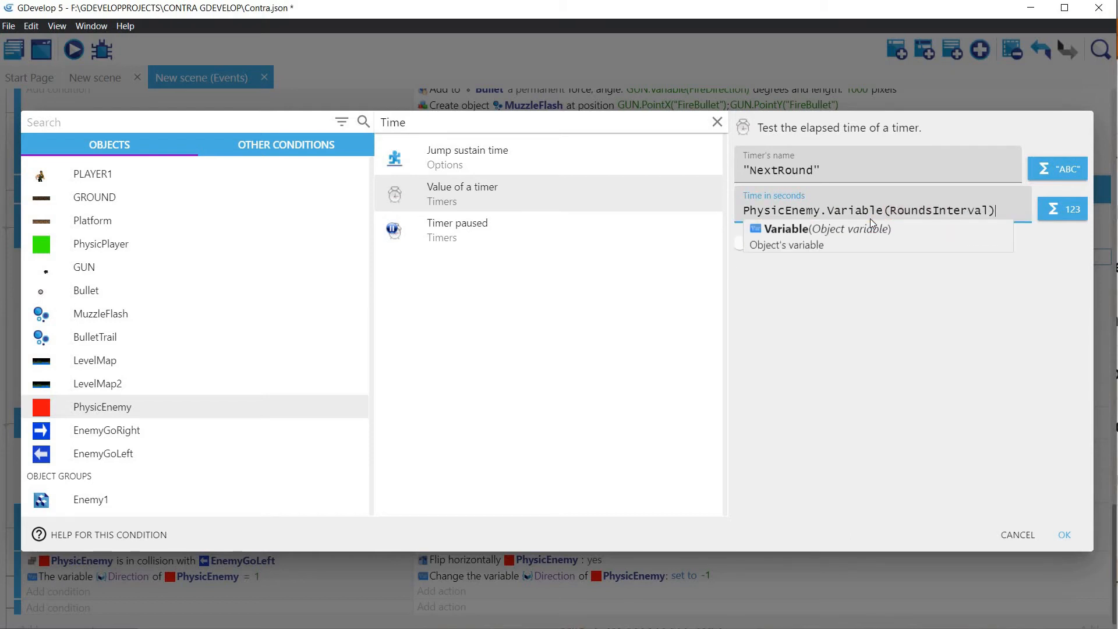
{"action": "left_click", "coordinate": [1068, 533]}
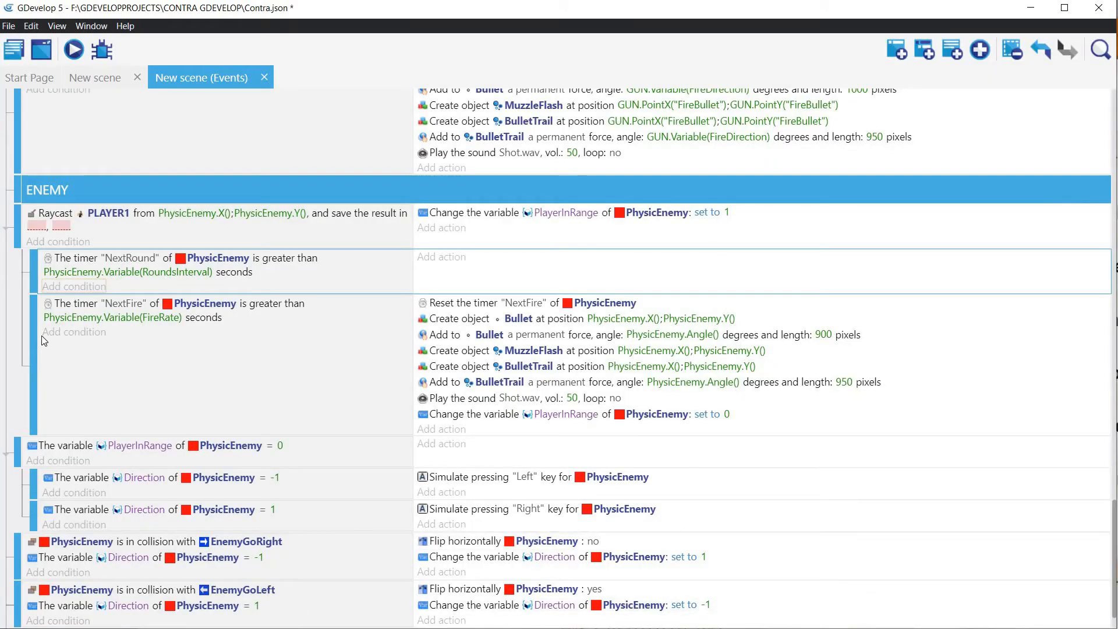
{"action": "left_click_drag", "start_coordinate": [32, 337], "coordinate": [89, 338]}
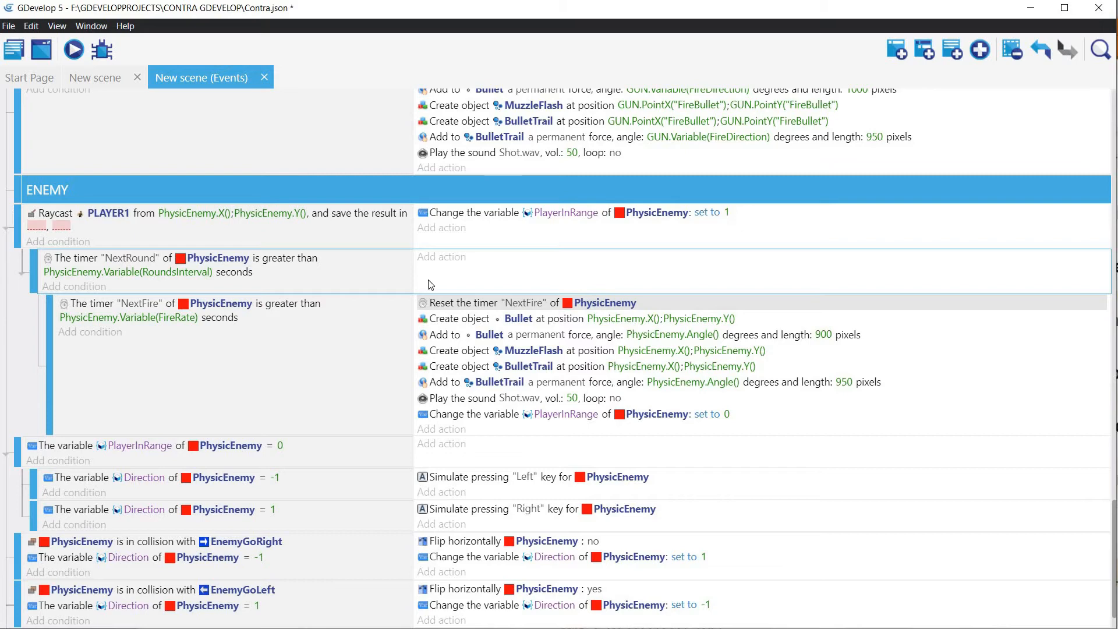
Step: Add an action to the NextRound event that resets PhysicEnemy's "NextRound" timer, and launch a preview of the scene
{"action": "left_click", "coordinate": [429, 265]}
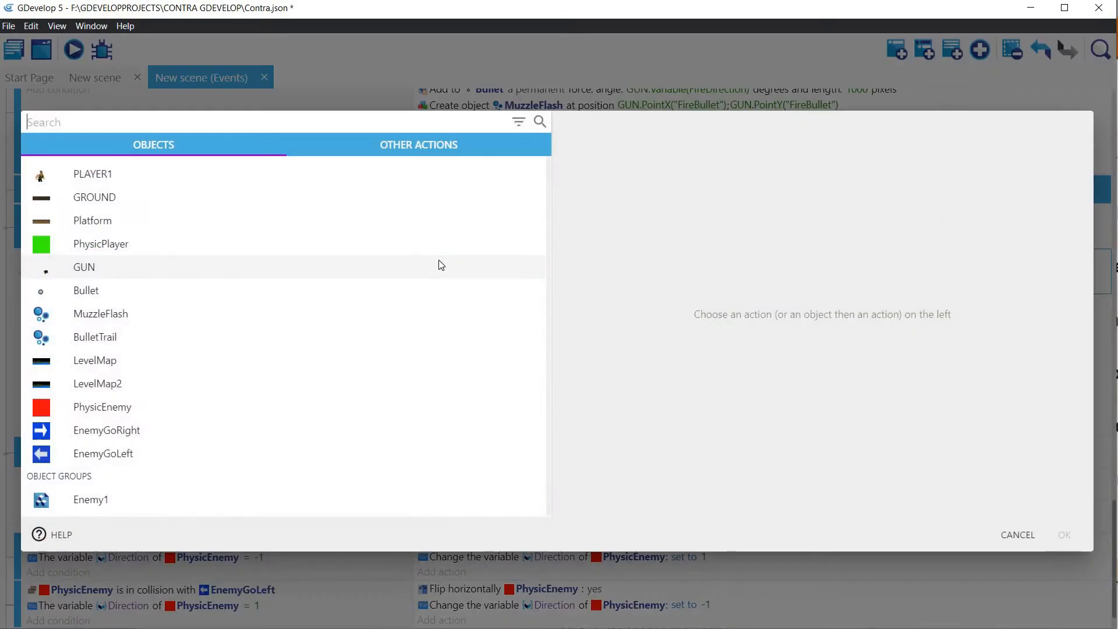
{"action": "left_click", "coordinate": [111, 352]}
{"action": "type", "text": "Reset"}
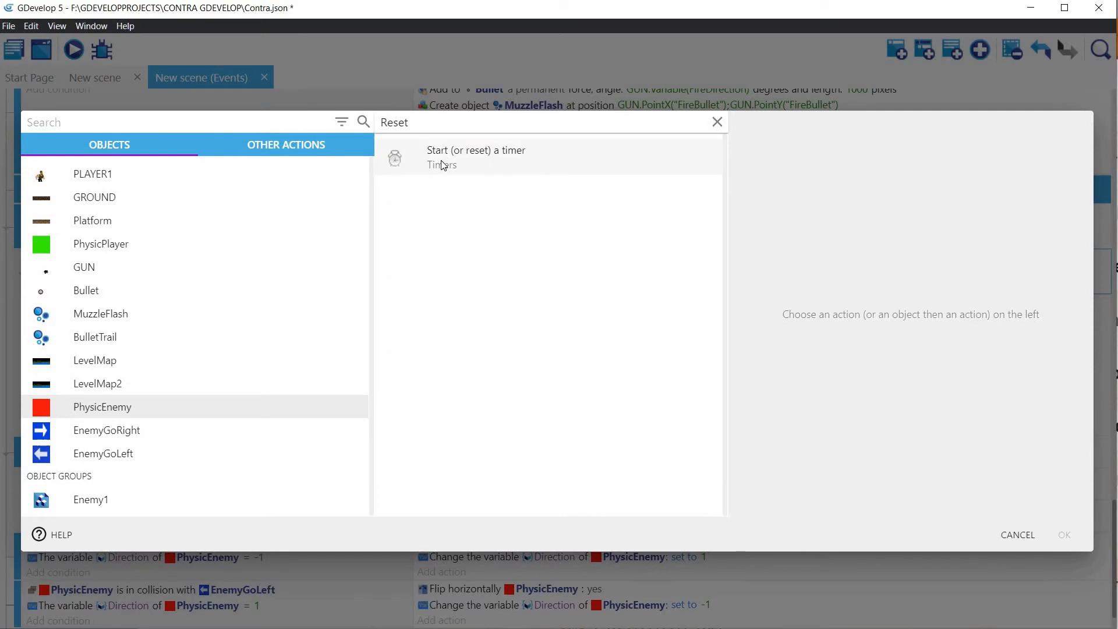
{"action": "left_click", "coordinate": [641, 157]}
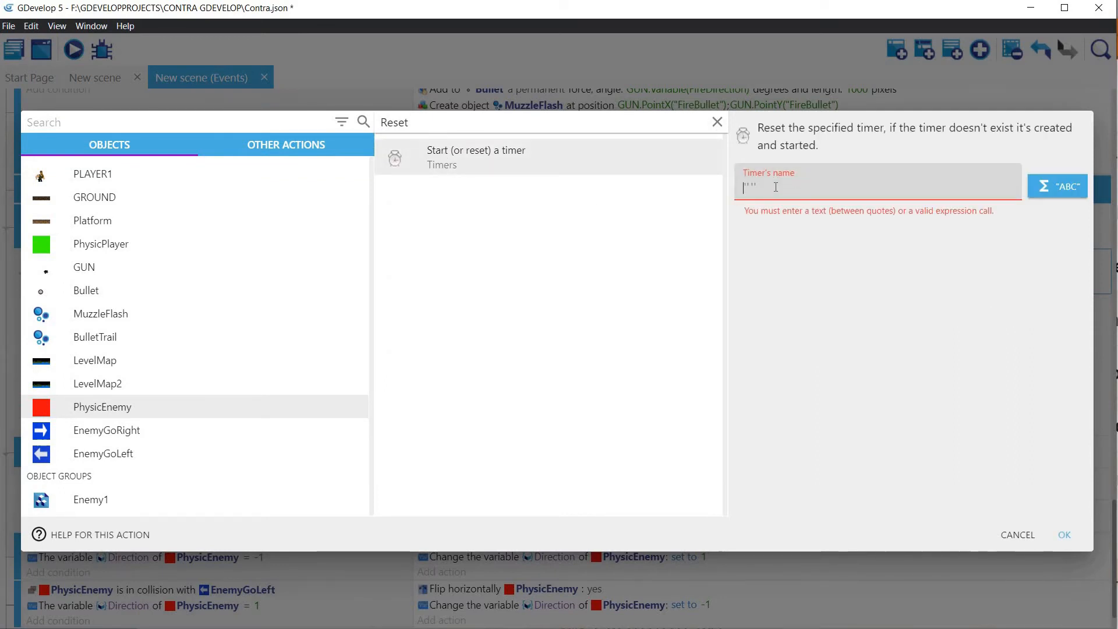
{"action": "type", "text": "\""}
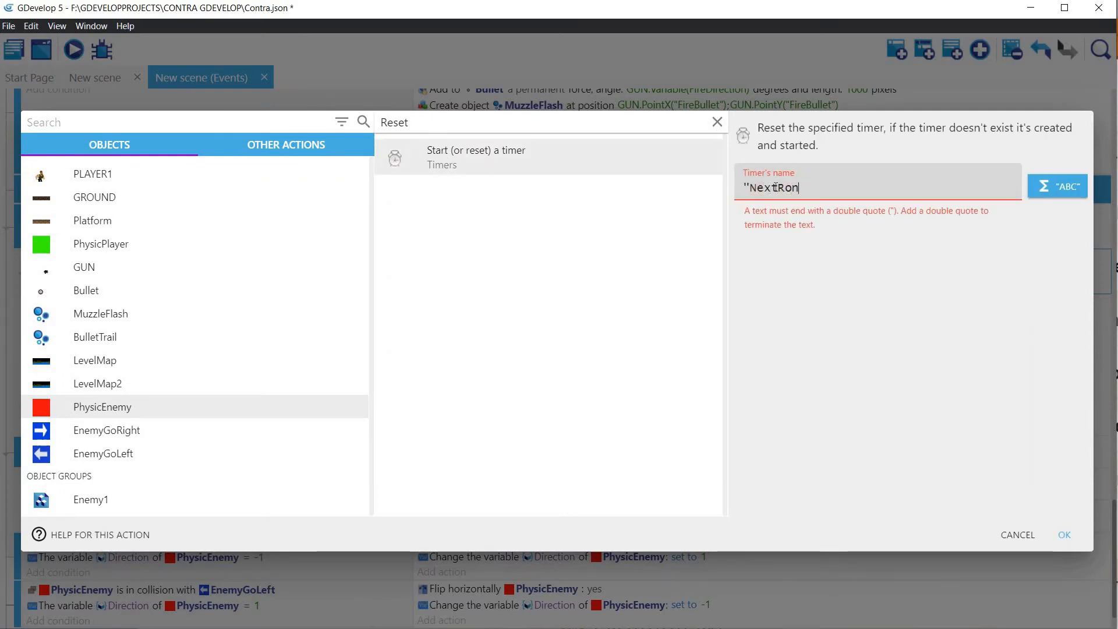
{"action": "type", "text": "NextRound\""}
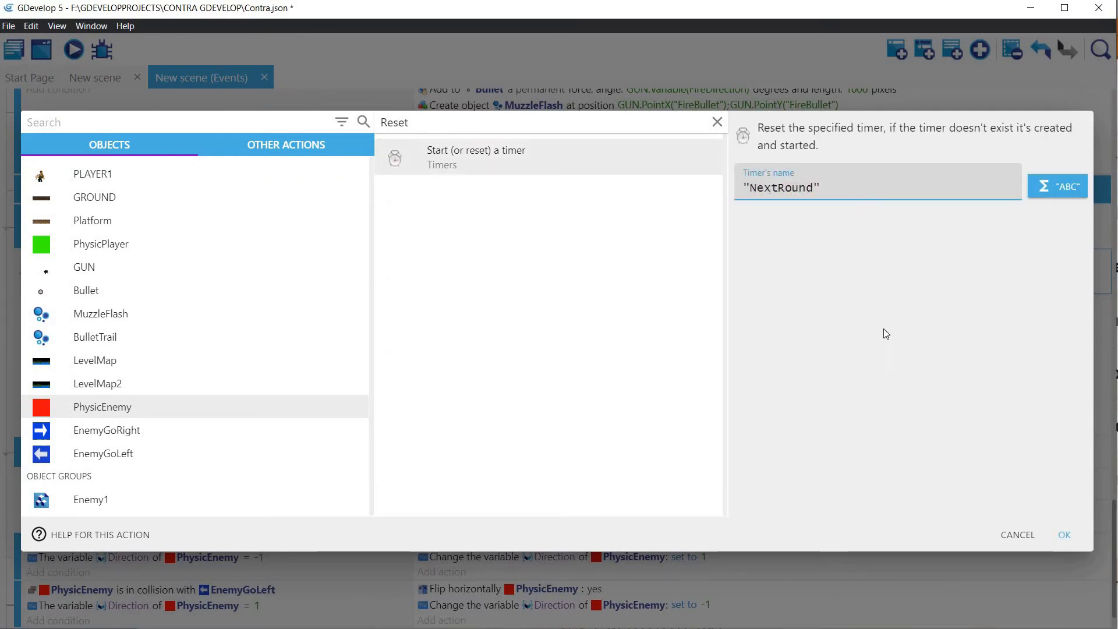
{"action": "left_click", "coordinate": [1065, 536]}
{"action": "left_click", "coordinate": [76, 50]}
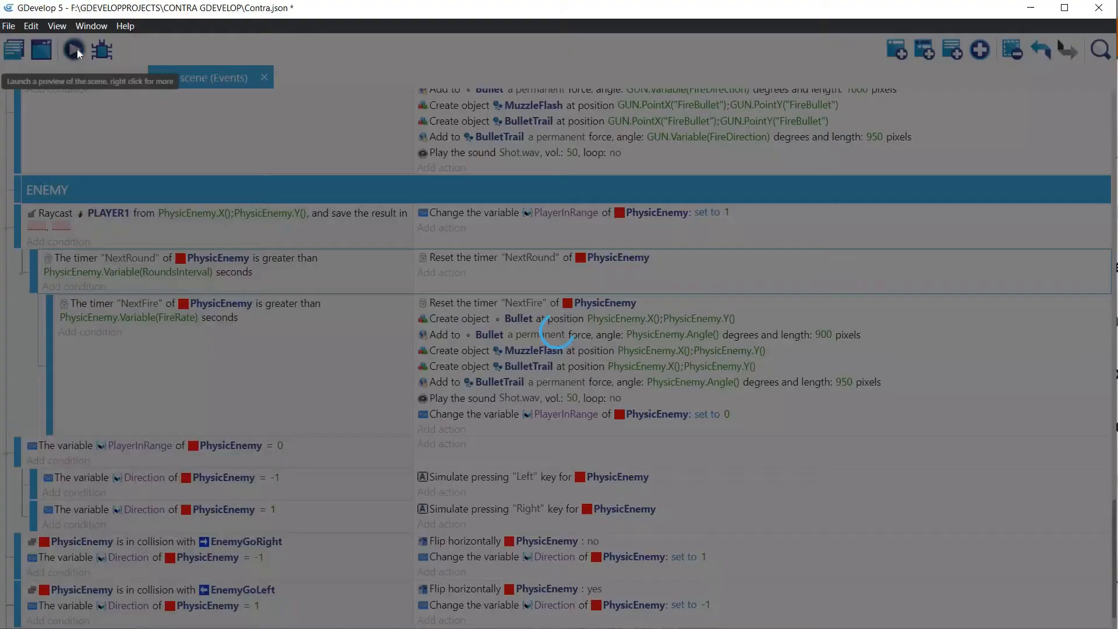
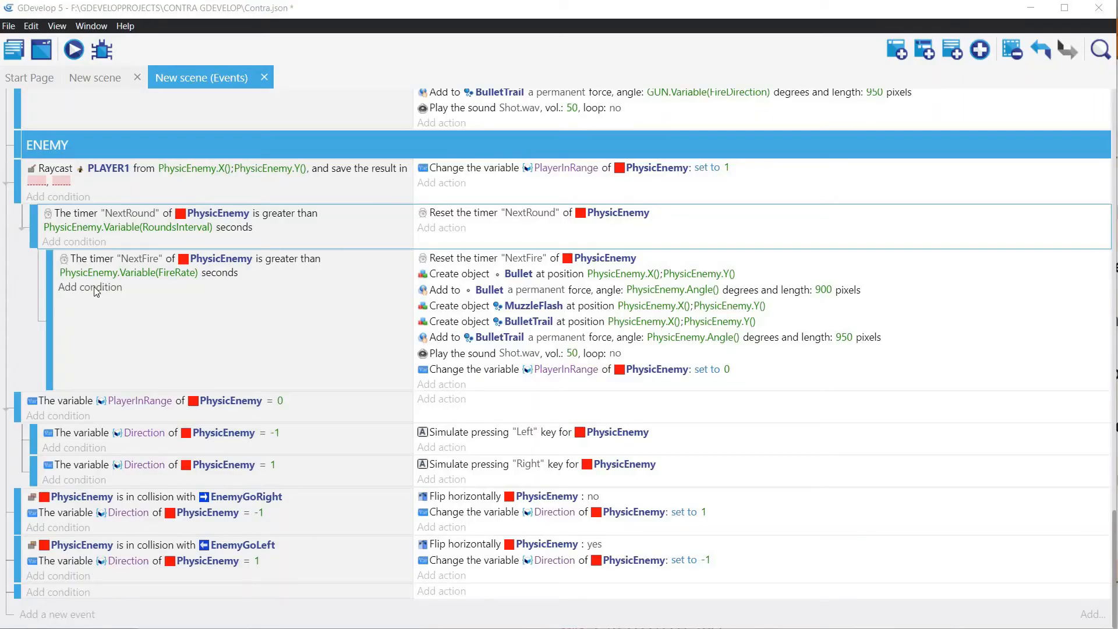
Step: Add an object variable named RoundFired to PhysicEnemy and apply the change
{"action": "left_click", "coordinate": [79, 287]}
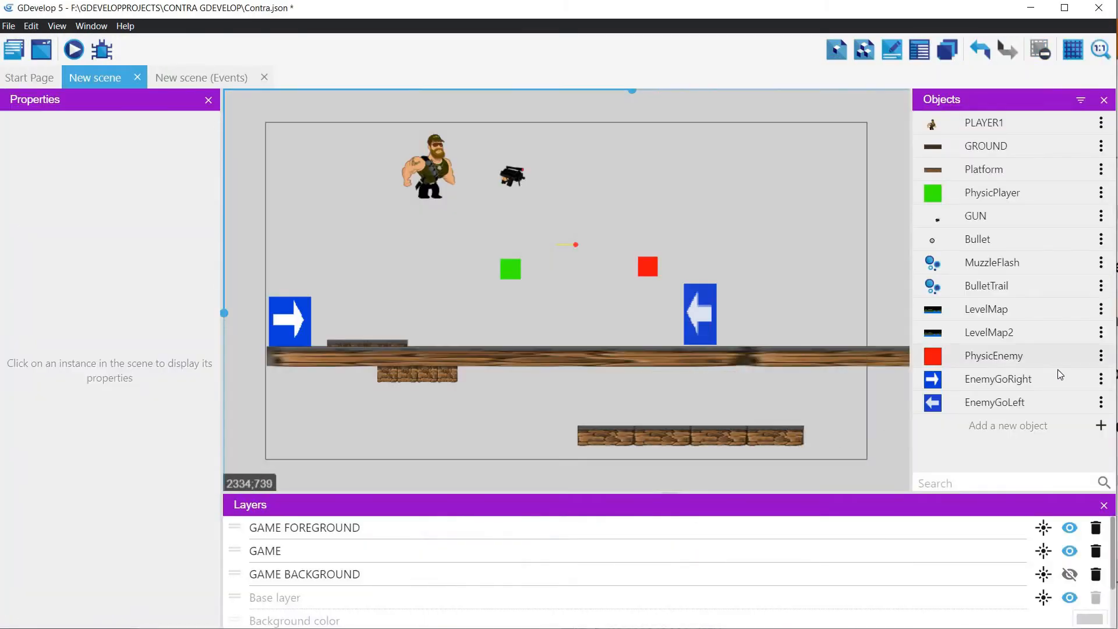
{"action": "left_click", "coordinate": [1101, 355]}
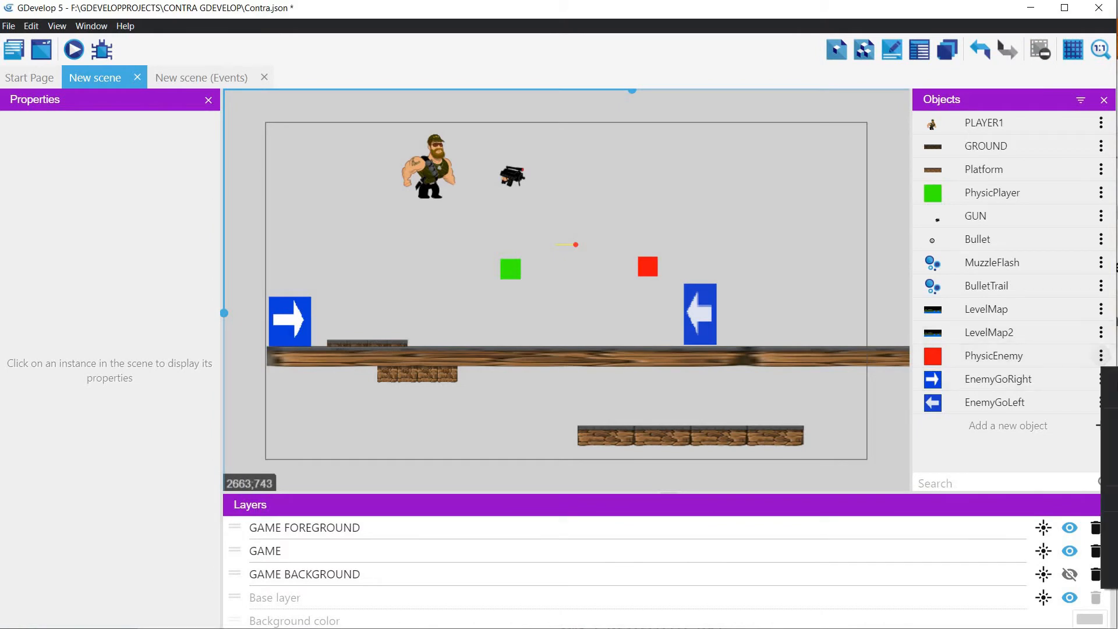
{"action": "left_click", "coordinate": [1111, 396]}
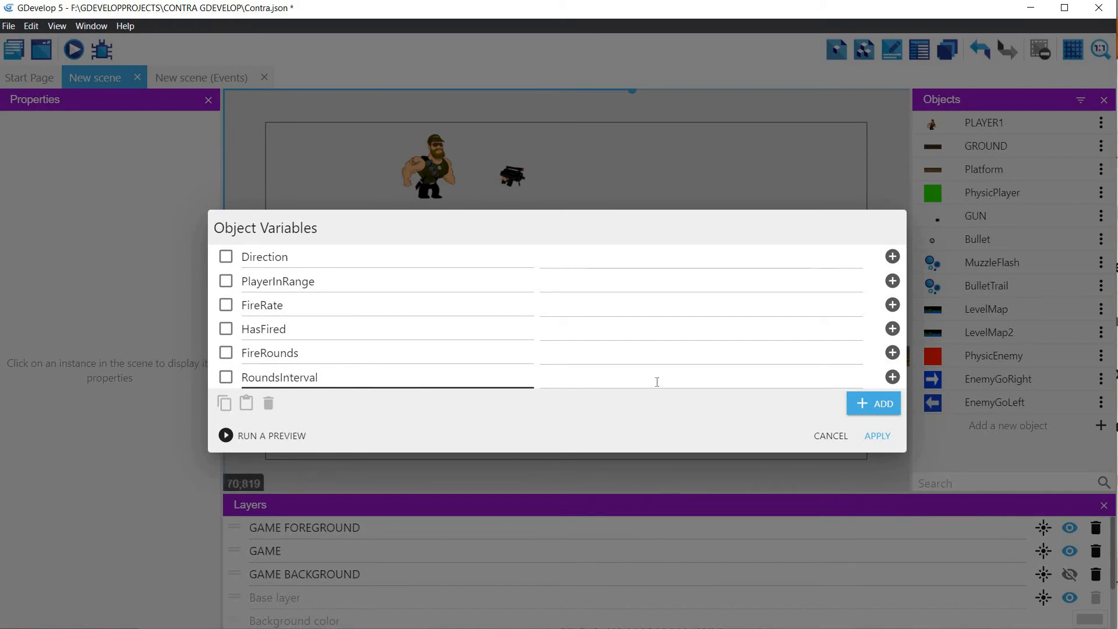
{"action": "left_click", "coordinate": [880, 404]}
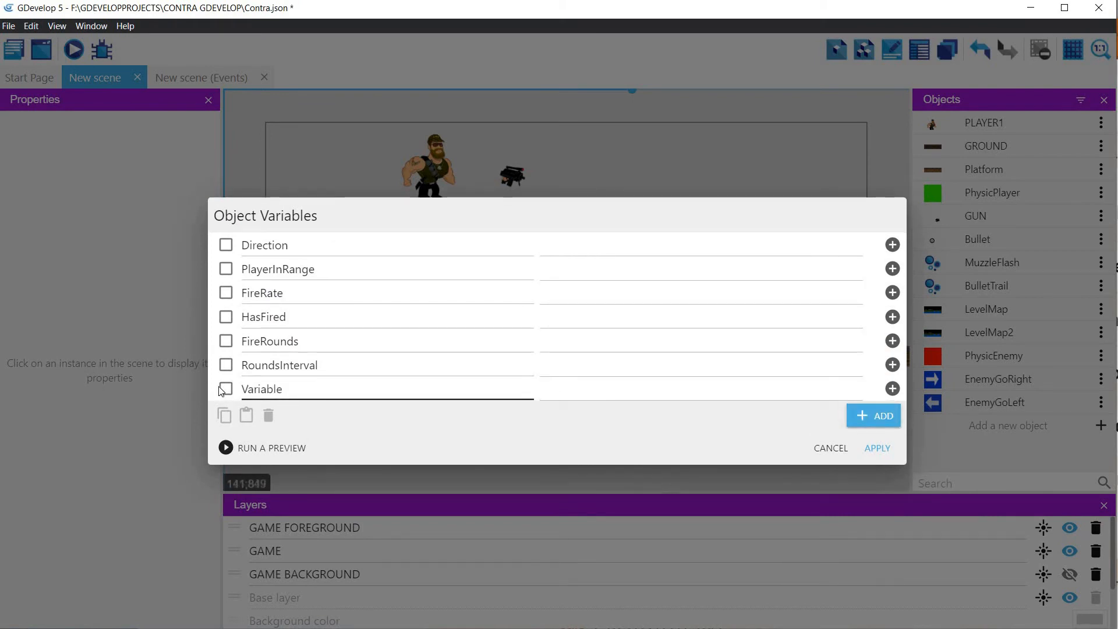
{"action": "type", "text": "R"}
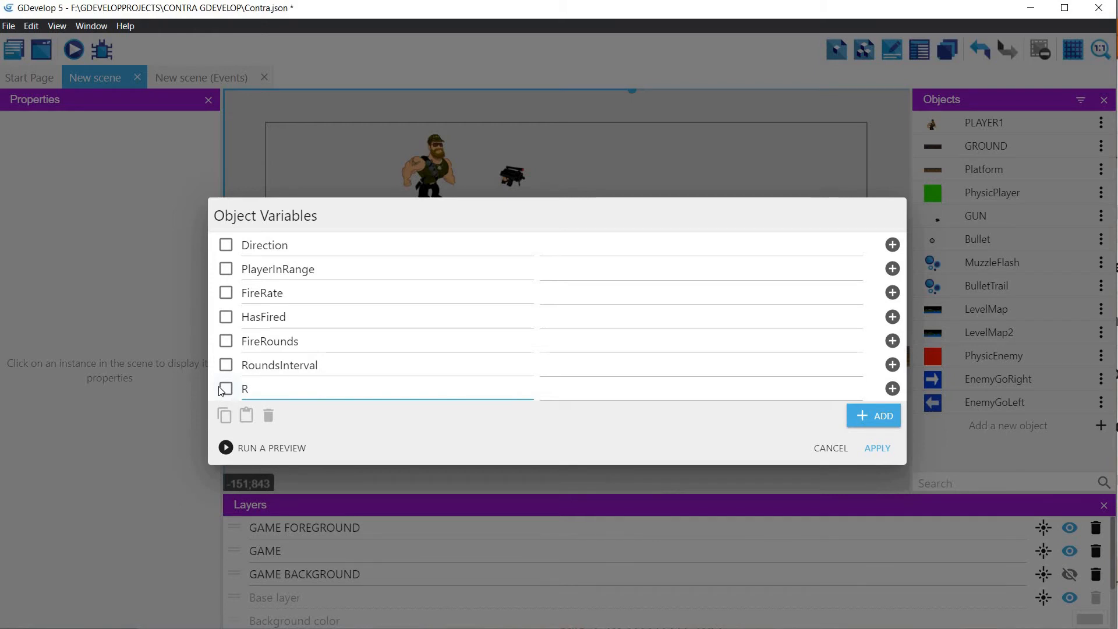
{"action": "type", "text": "oundFired"}
{"action": "left_click", "coordinate": [877, 449]}
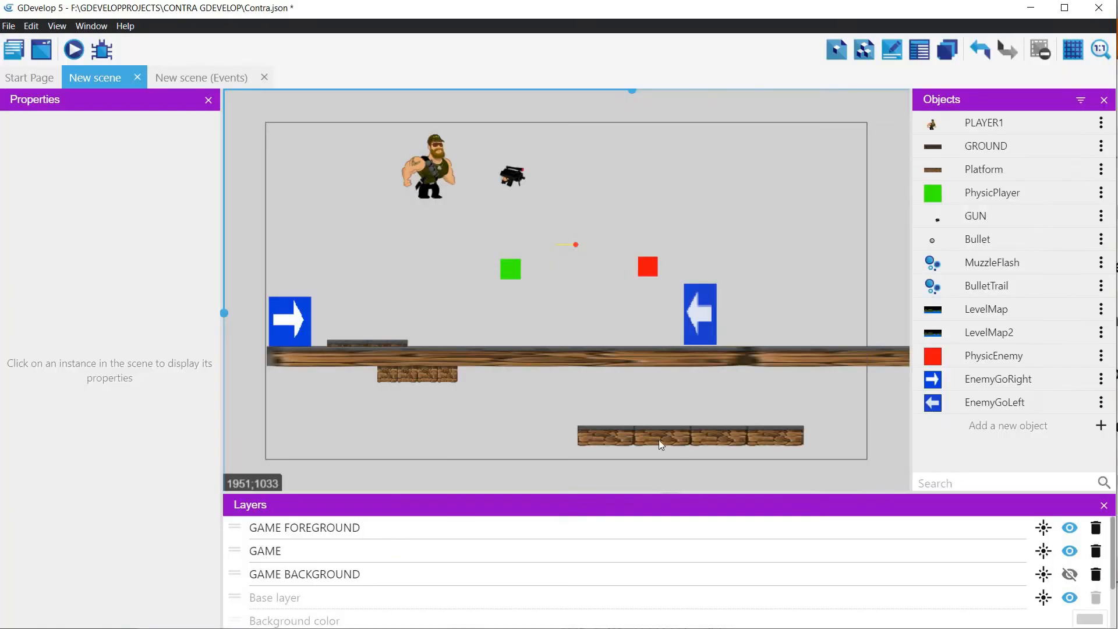
Step: In the scene's events, add an action to the NextFire event that modifies a variable of PhysicEnemy
{"action": "left_click", "coordinate": [193, 81]}
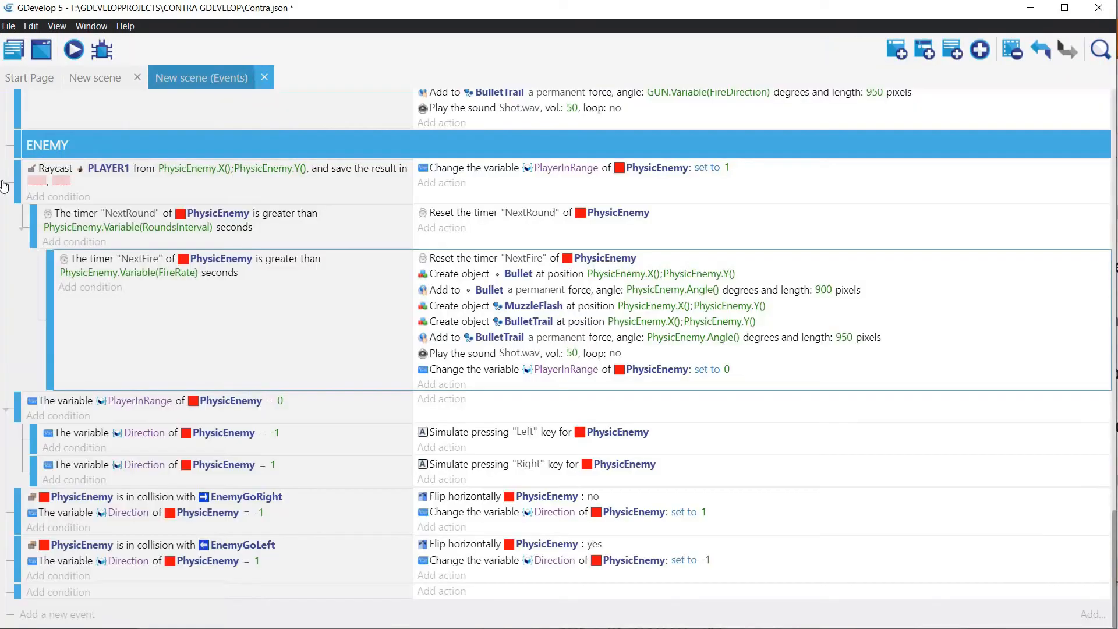
{"action": "left_click", "coordinate": [436, 384]}
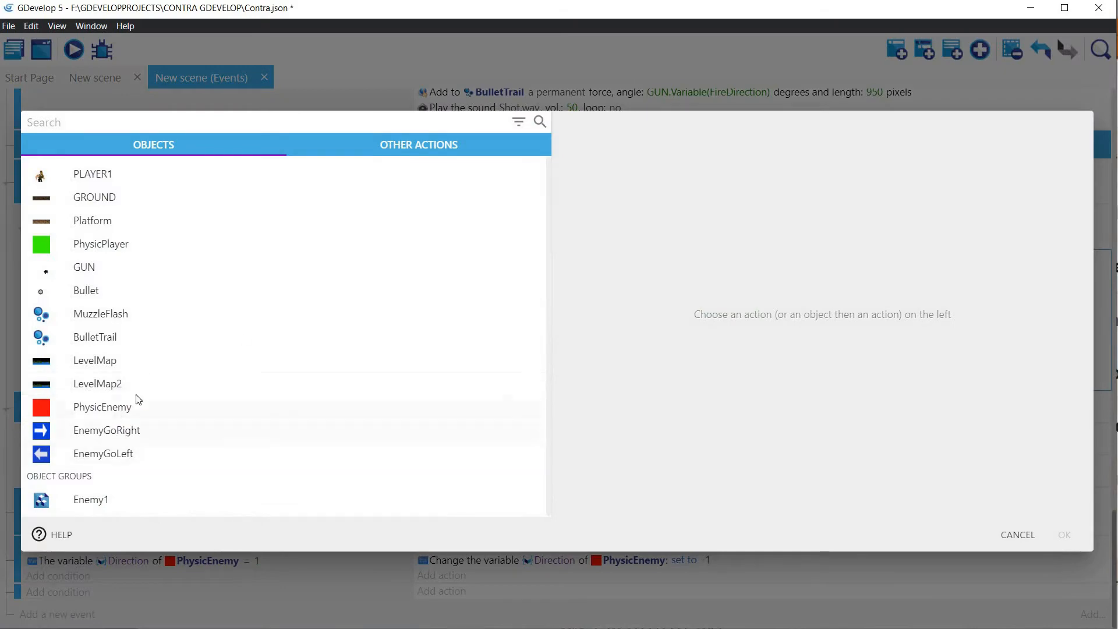
{"action": "left_click", "coordinate": [138, 400]}
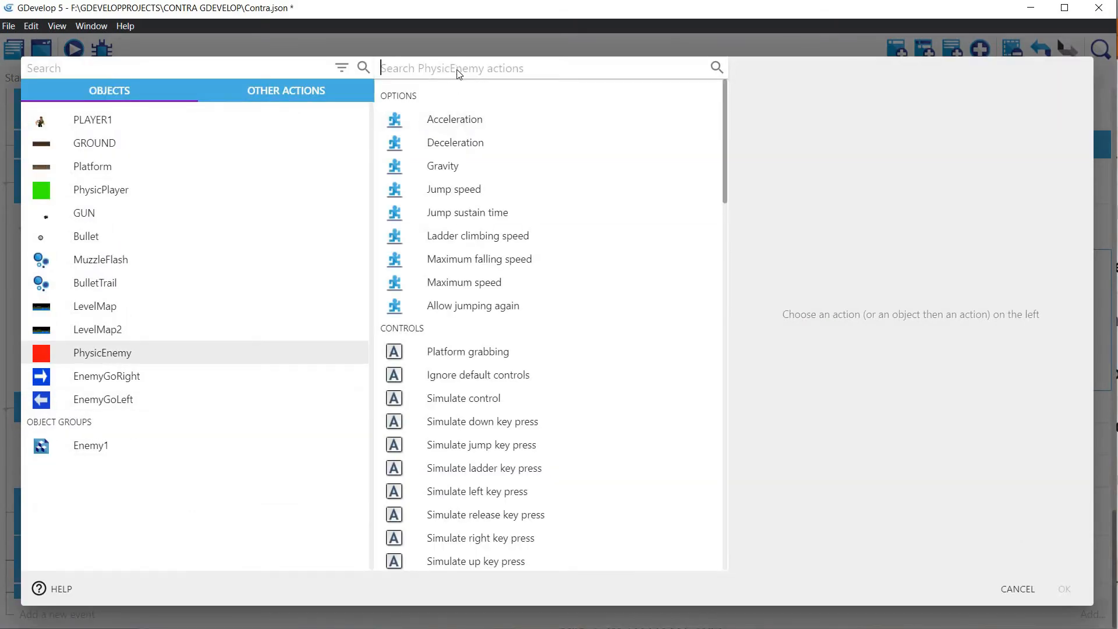
{"action": "type", "text": "modi"}
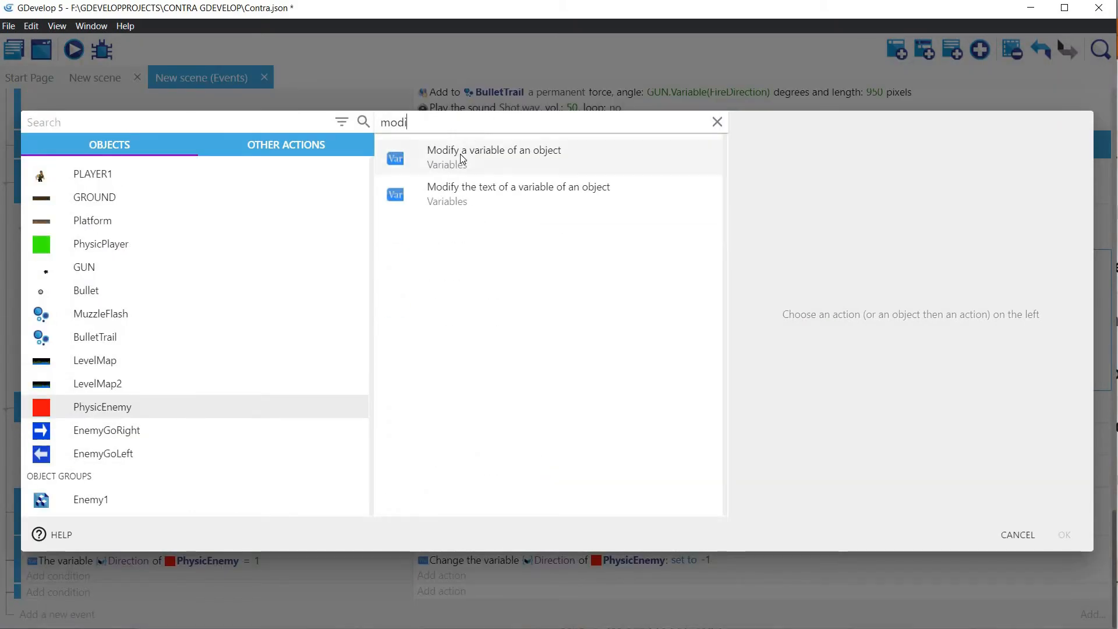
{"action": "left_click", "coordinate": [463, 158]}
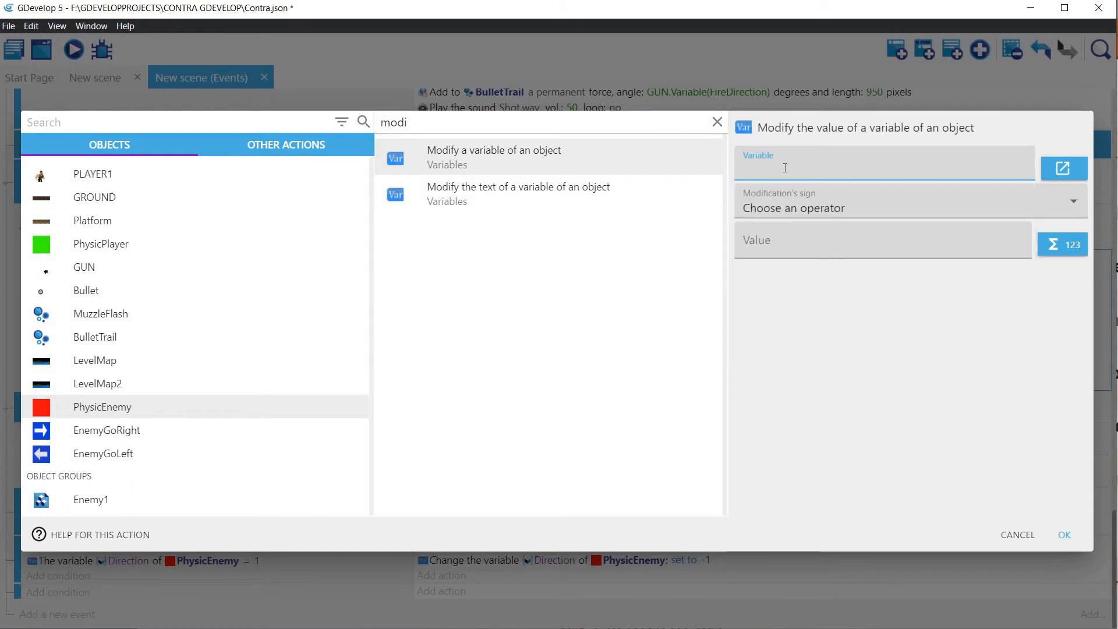
Step: Set the action to add 1 to the RoundFired variable and confirm it
{"action": "type", "text": "Ro"}
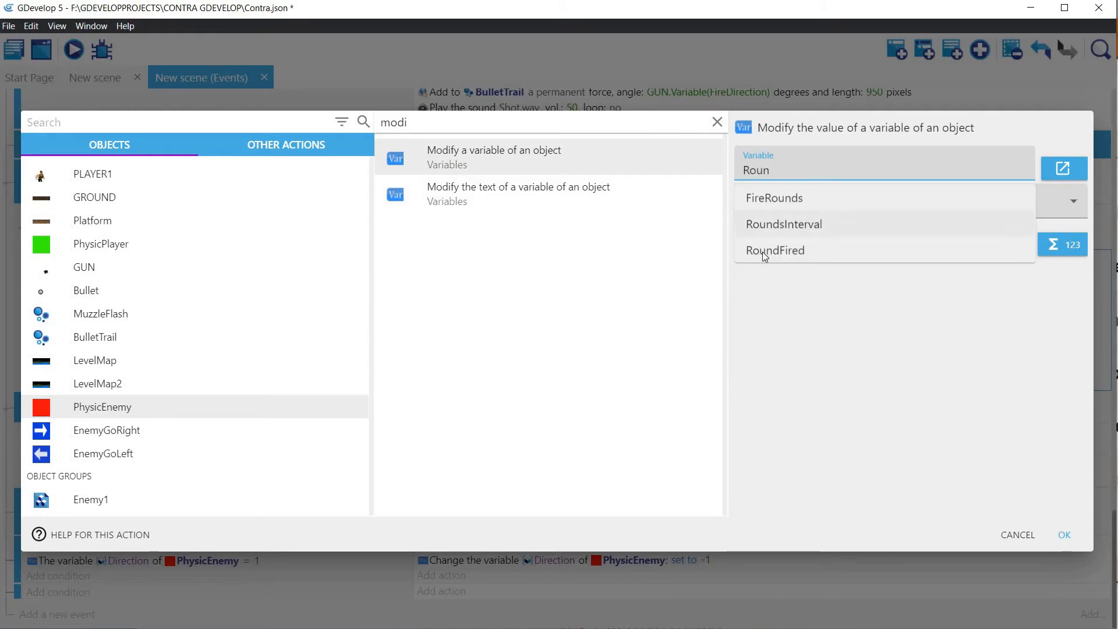
{"action": "type", "text": "un"}
{"action": "left_click", "coordinate": [762, 251]}
{"action": "left_click", "coordinate": [791, 218]}
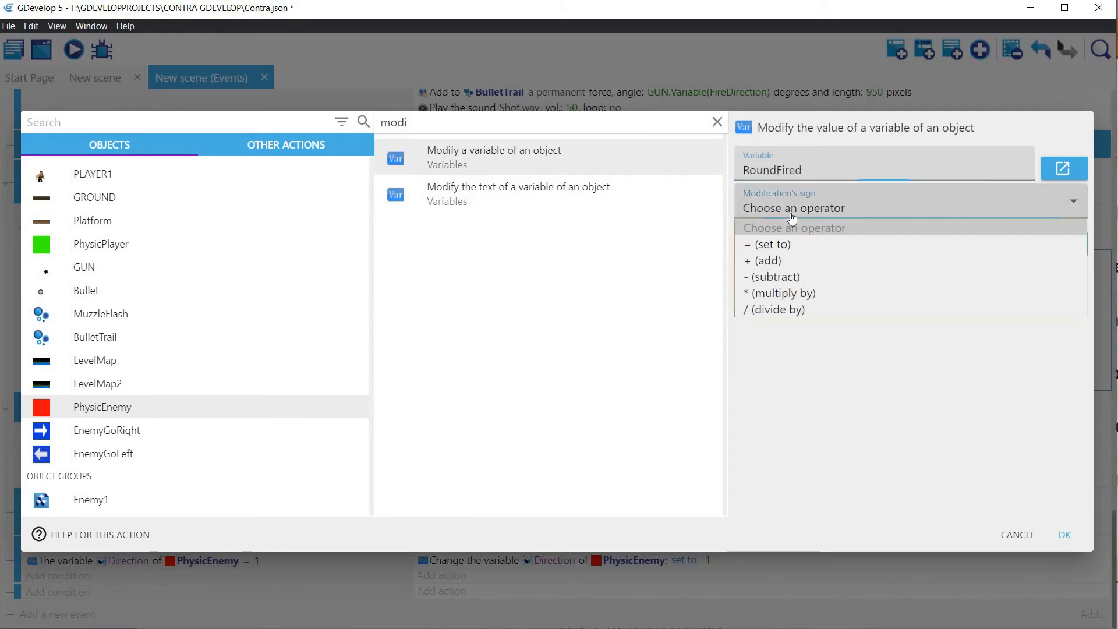
{"action": "left_click", "coordinate": [775, 256]}
{"action": "left_click", "coordinate": [774, 245]}
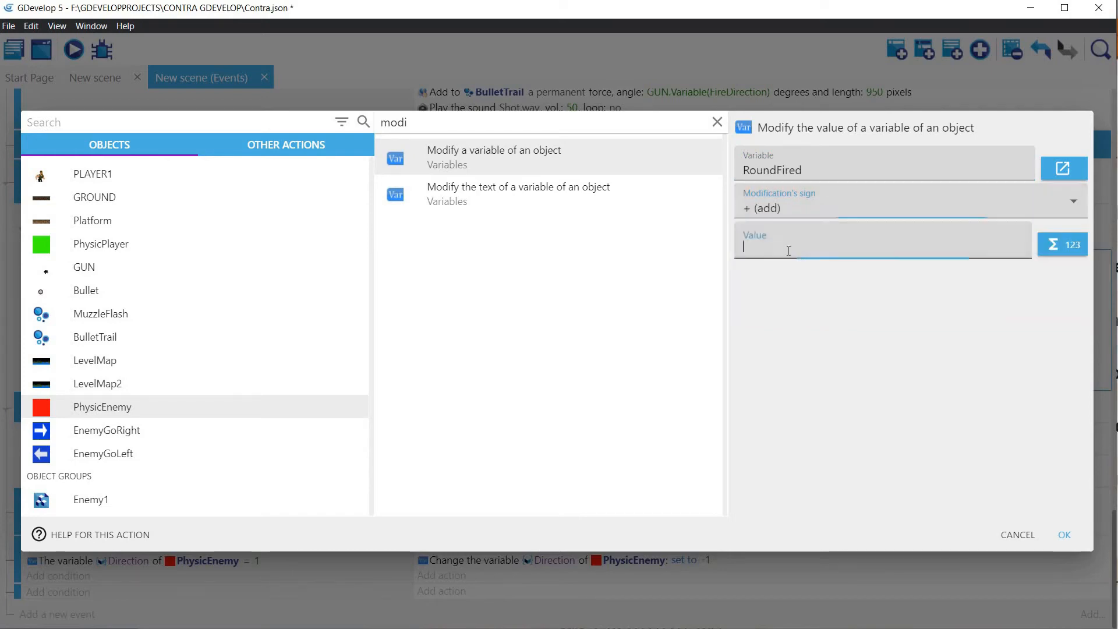
{"action": "type", "text": "1"}
{"action": "left_click", "coordinate": [1063, 535]}
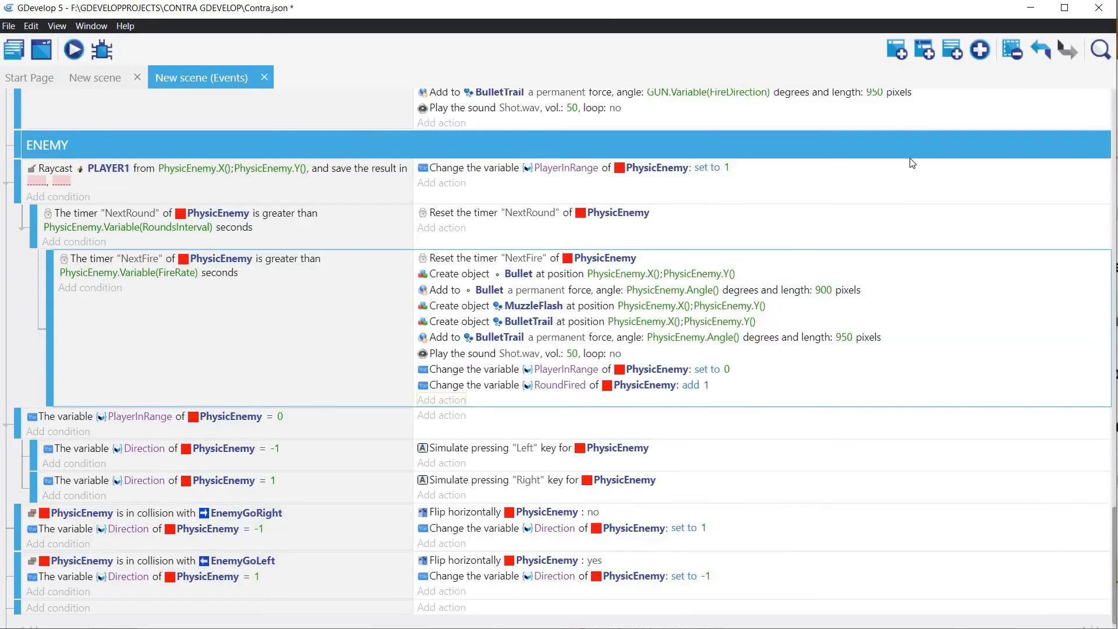
Step: Add a condition to the NextFire event that tests whether PhysicEnemy's RoundFired variable is less than a value
{"action": "left_click", "coordinate": [76, 289]}
{"action": "left_click", "coordinate": [98, 410]}
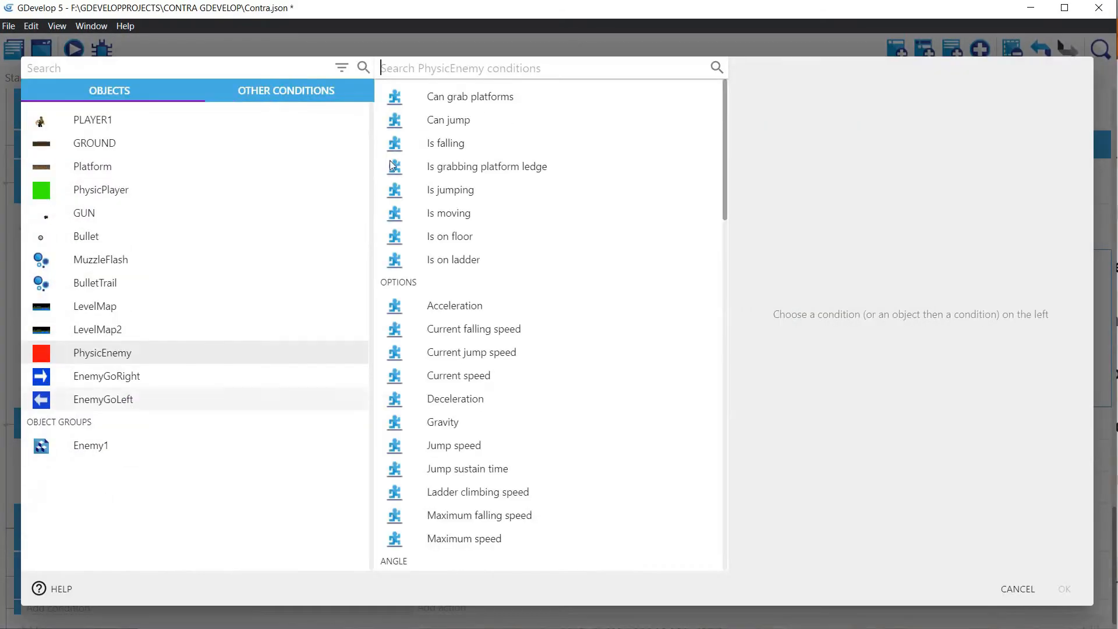
{"action": "left_click", "coordinate": [422, 69]}
{"action": "type", "text": "Var"}
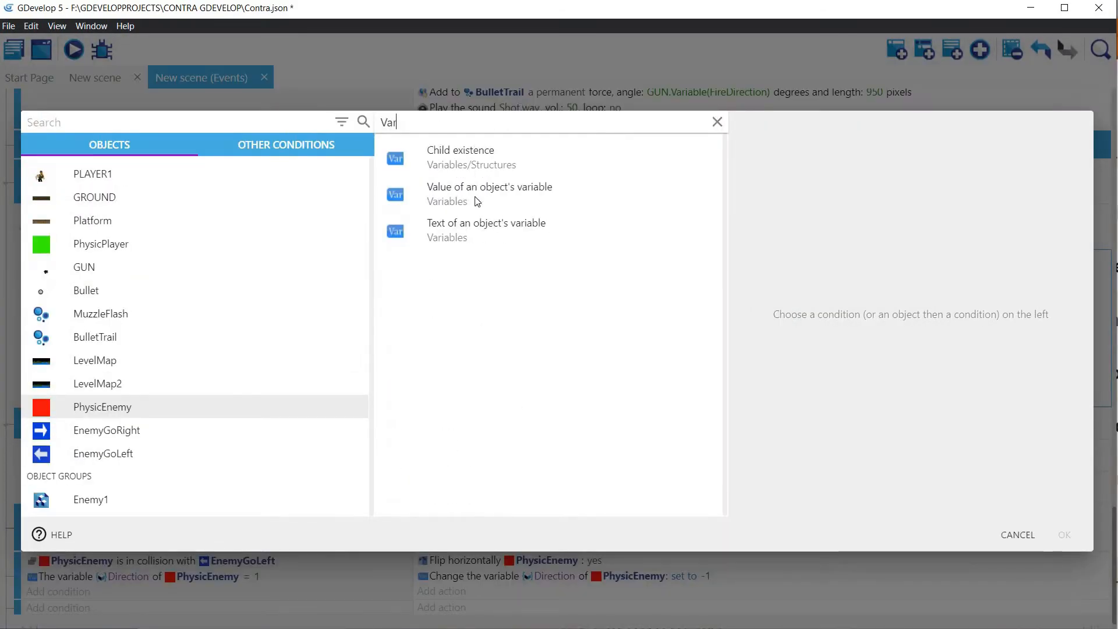
{"action": "left_click", "coordinate": [493, 195]}
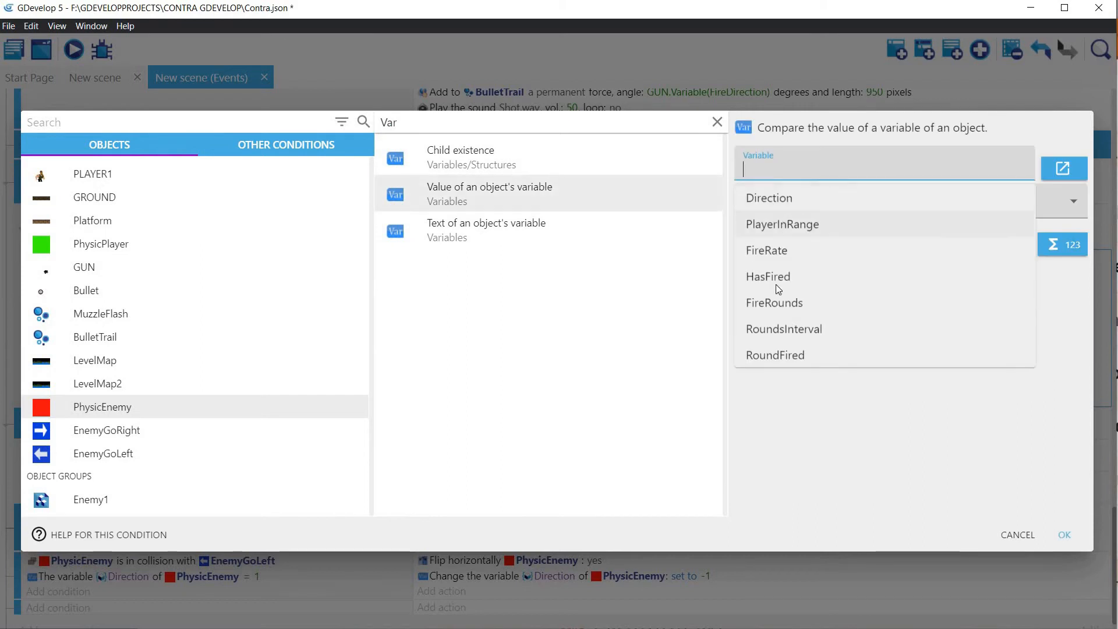
{"action": "left_click", "coordinate": [790, 355]}
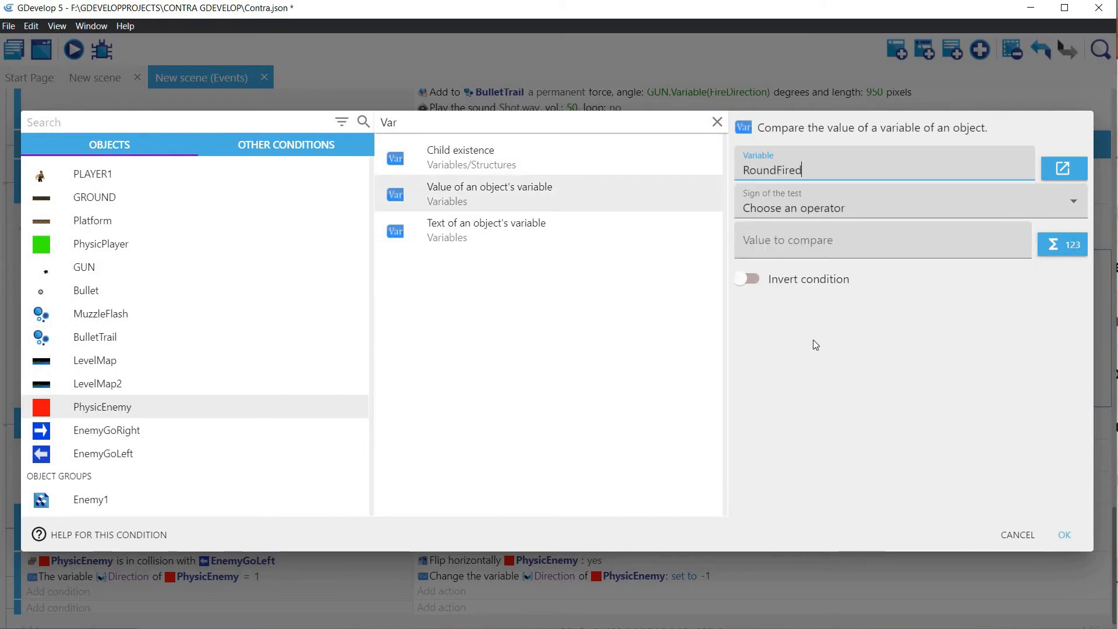
{"action": "left_click", "coordinate": [807, 217]}
{"action": "left_click", "coordinate": [771, 259]}
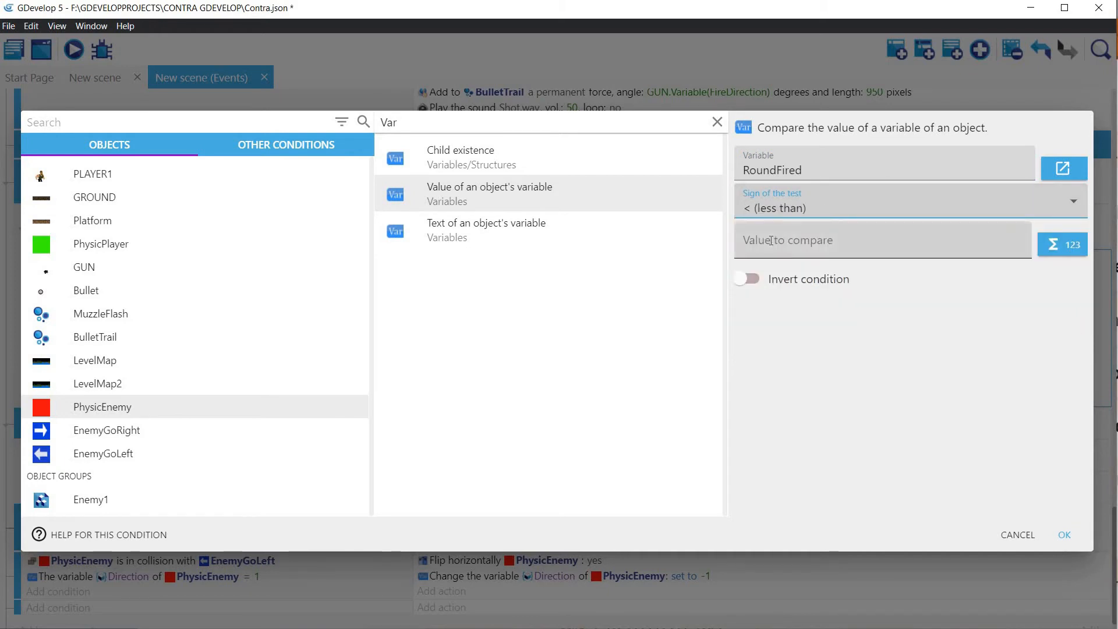
Step: Set the condition's comparison value to PhysicEnemy.Variable(FireRounds) and confirm it
{"action": "left_click", "coordinate": [770, 240]}
{"action": "type", "text": "Ro"}
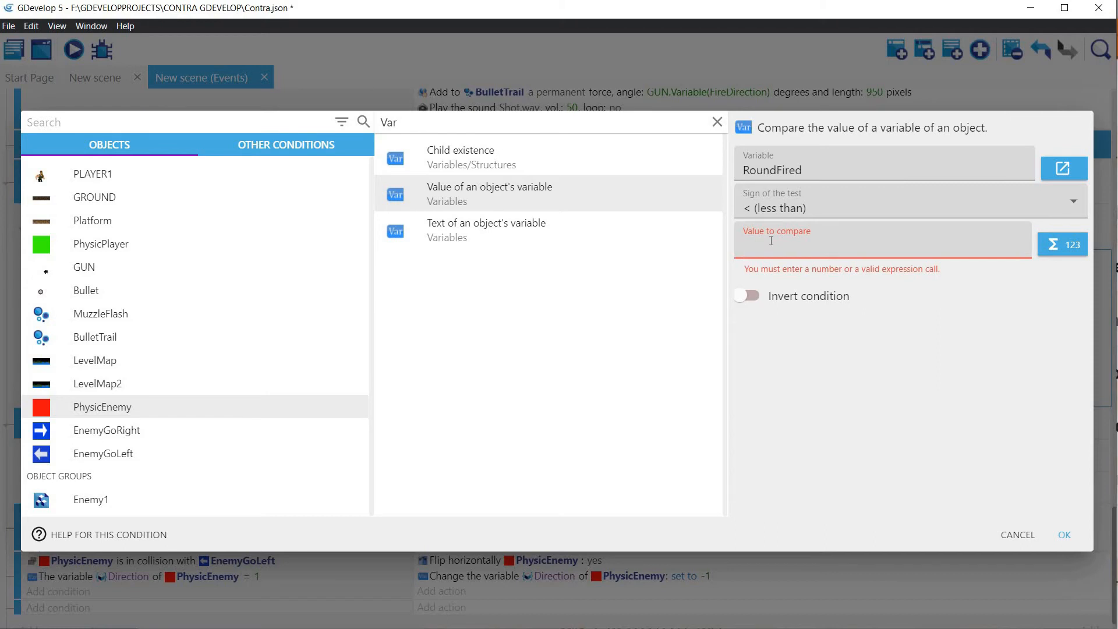
{"action": "type", "text": "Physic"}
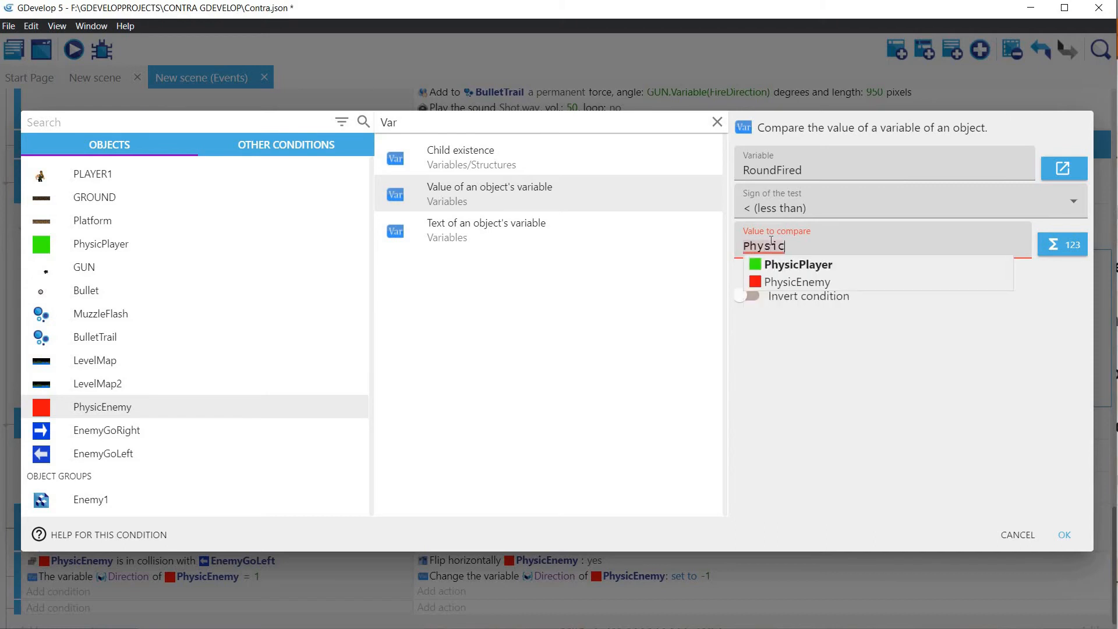
{"action": "key", "text": "Down"}
{"action": "key", "text": "Up"}
{"action": "key", "text": "Down"}
{"action": "key", "text": "Return"}
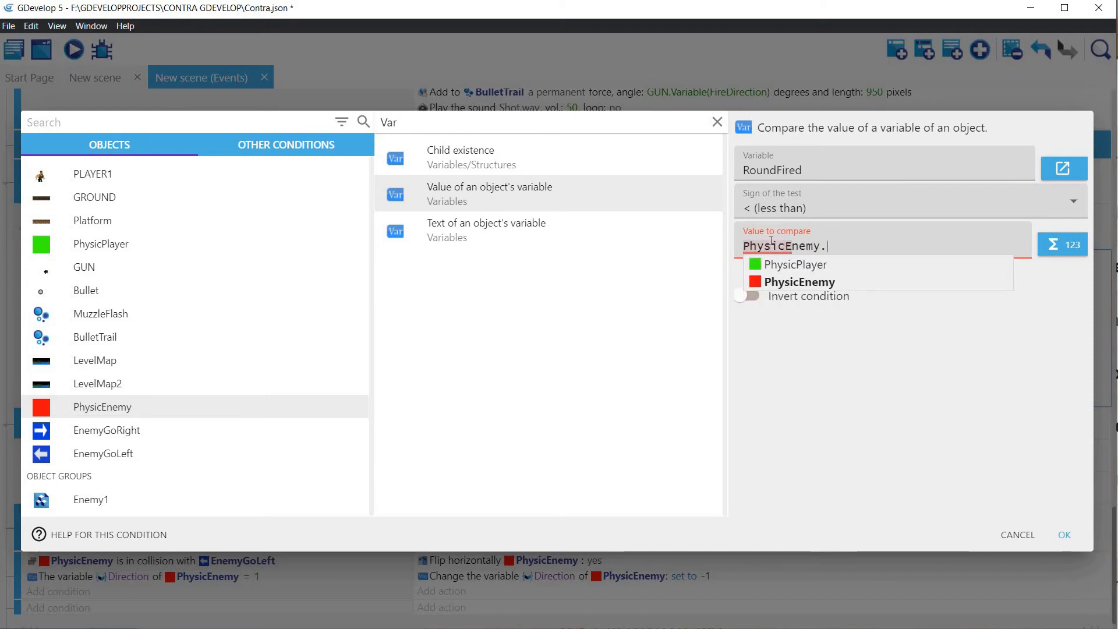
{"action": "type", "text": "V"}
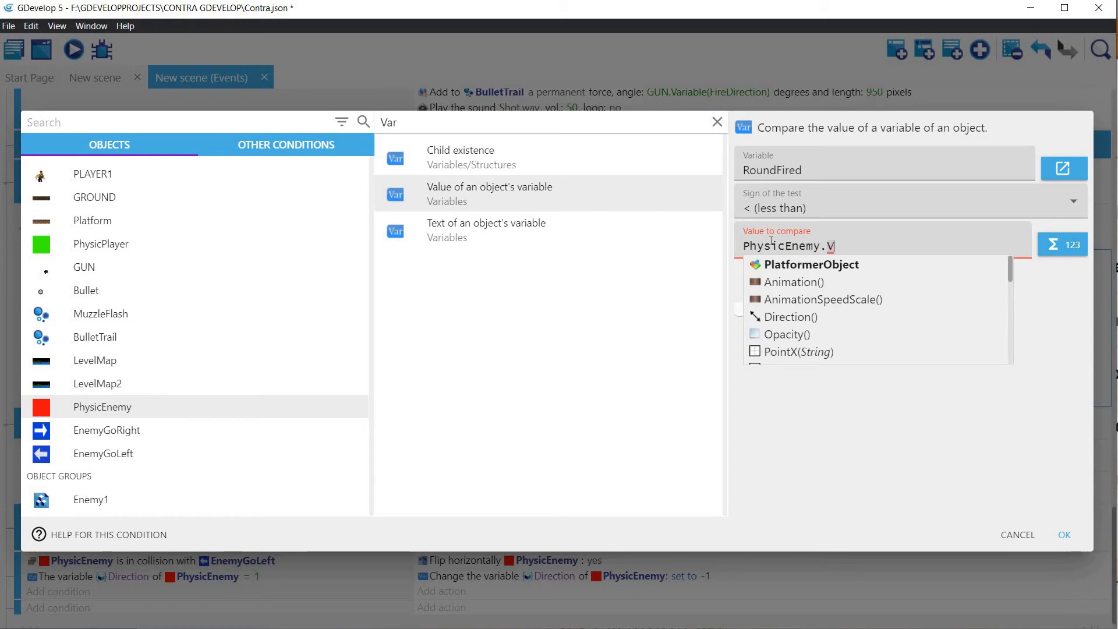
{"action": "type", "text": "ariable"}
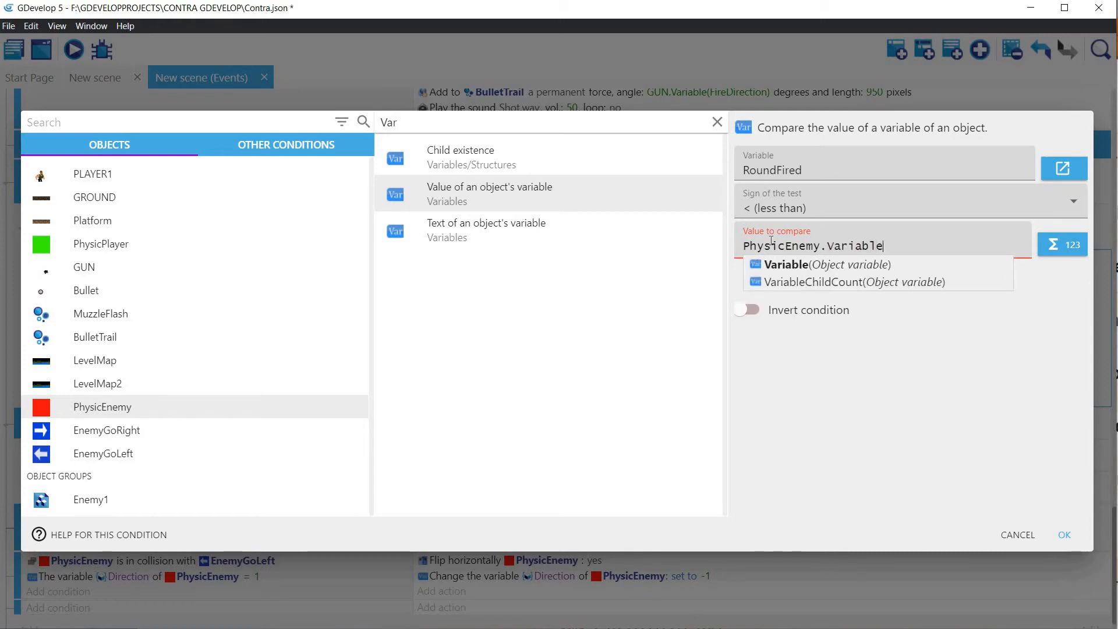
{"action": "type", "text": "(FireRounds"}
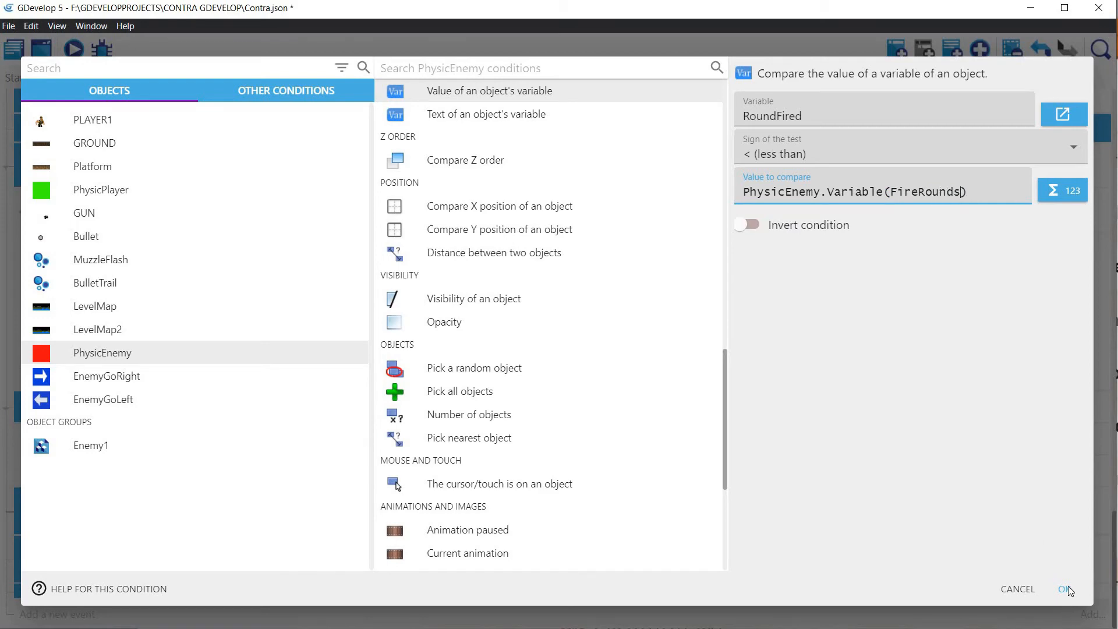
{"action": "left_click", "coordinate": [1068, 585]}
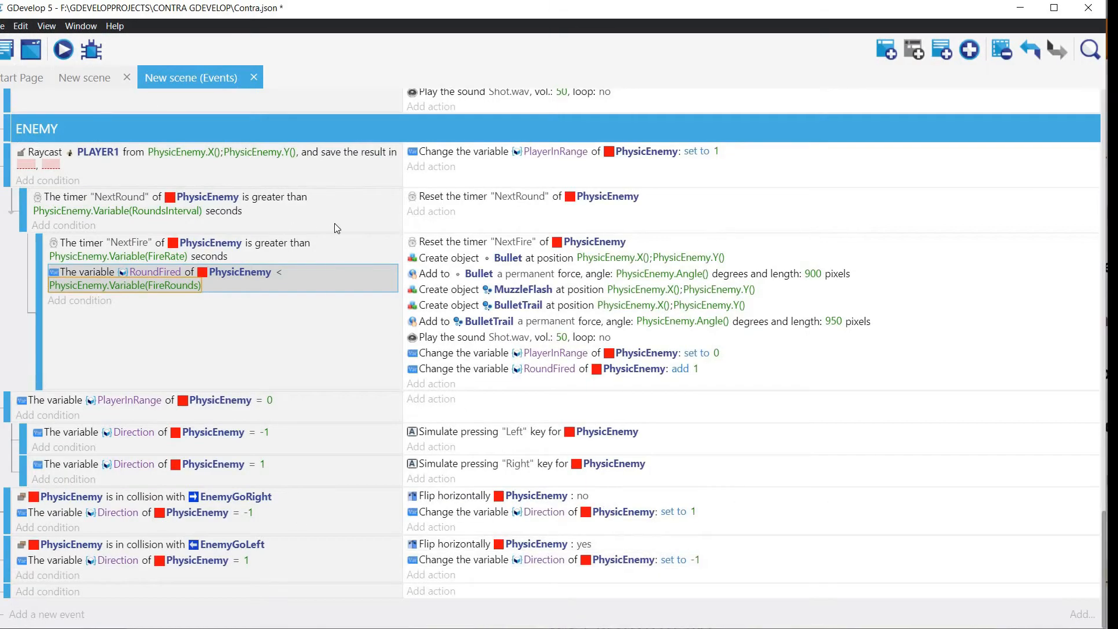
Step: Add a sub-event under the NextRound event with a condition comparing the value of a PhysicEnemy variable
{"action": "left_click", "coordinate": [339, 228]}
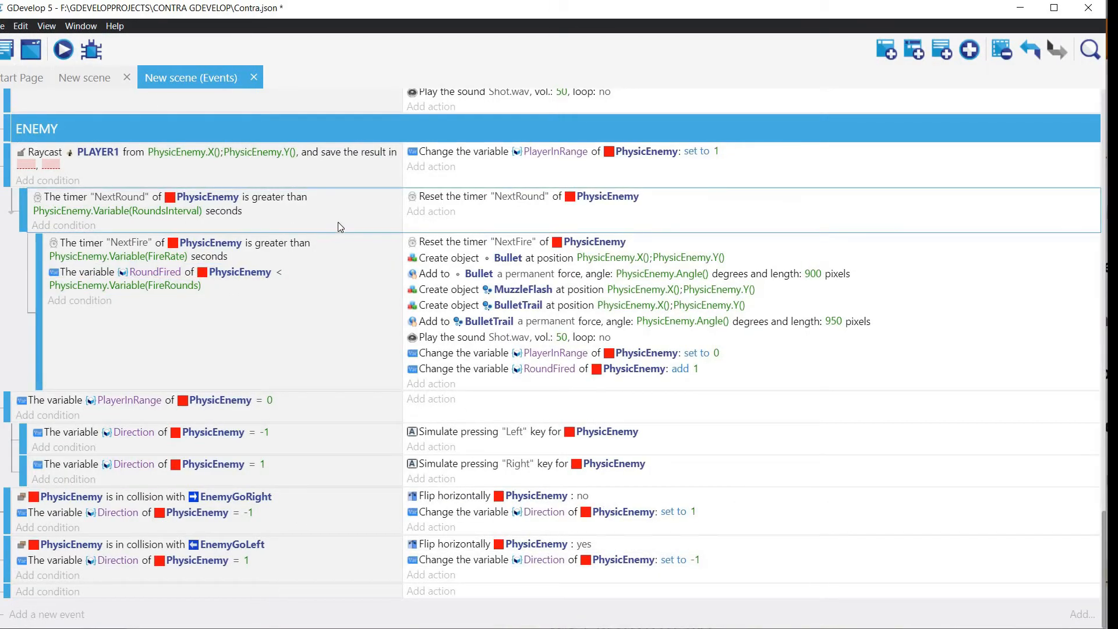
{"action": "left_click", "coordinate": [916, 51]}
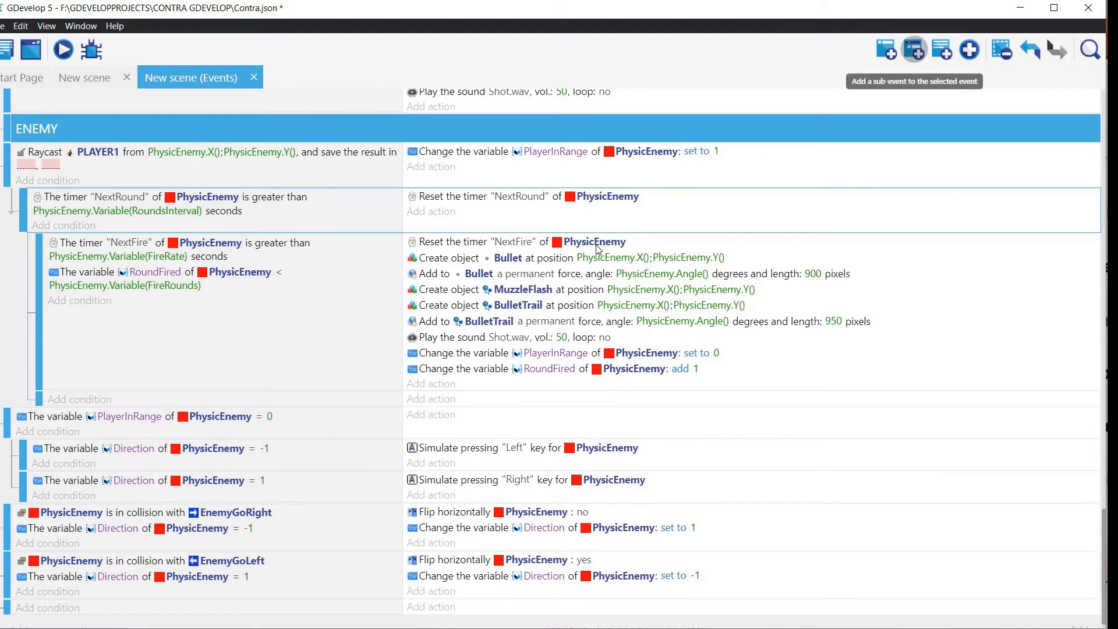
{"action": "left_click", "coordinate": [80, 399]}
{"action": "left_click", "coordinate": [167, 405]}
{"action": "type", "text": "Varia"}
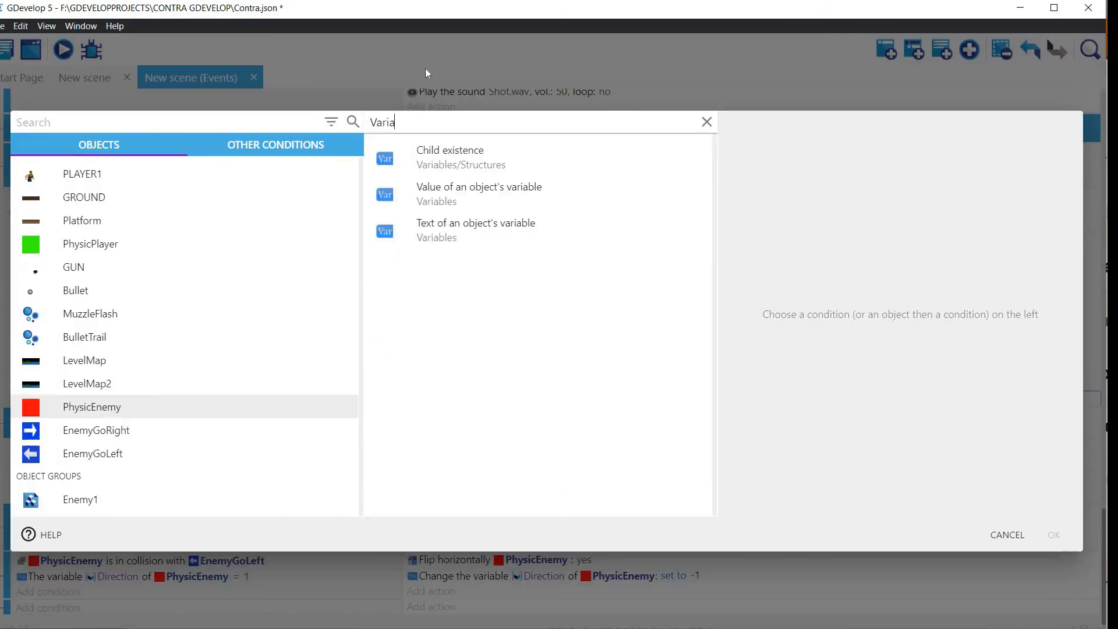
{"action": "left_click", "coordinate": [434, 195]}
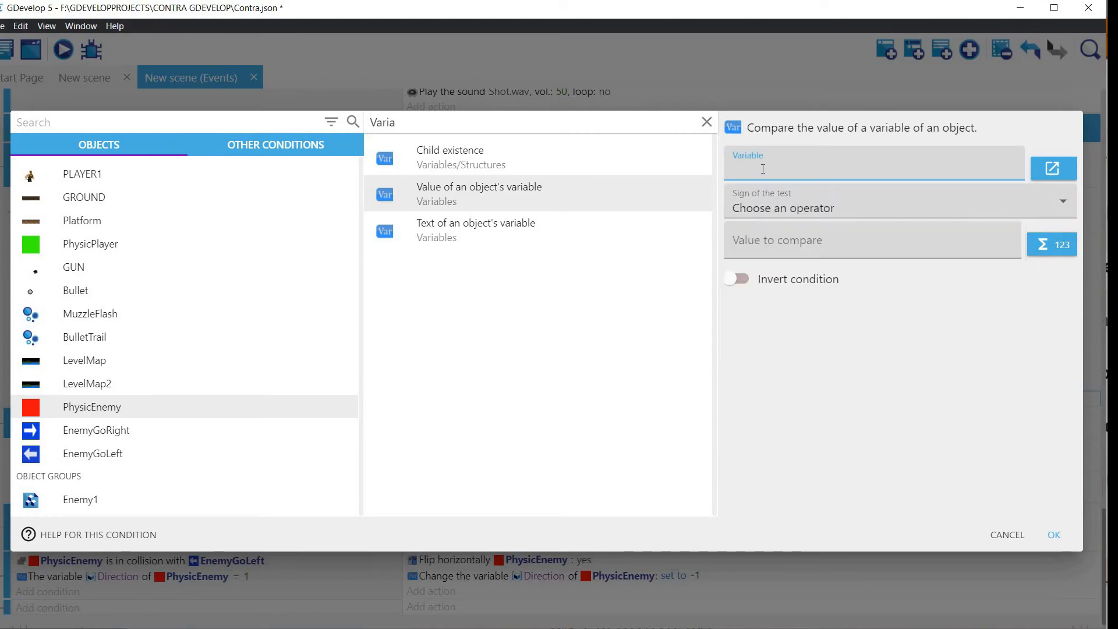
Step: Set the sub-event's condition to test whether RoundFired is greater than PhysicEnemy.Variable(FireRounds) and confirm it
{"action": "left_click", "coordinate": [790, 355]}
{"action": "left_click", "coordinate": [786, 206]}
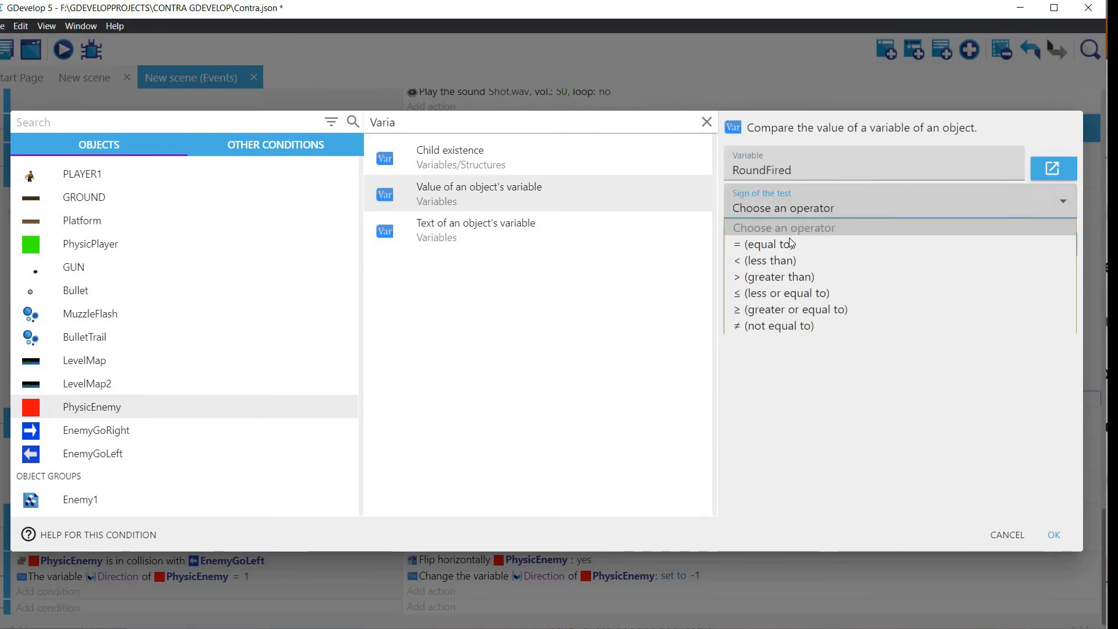
{"action": "left_click", "coordinate": [782, 275]}
{"action": "left_click", "coordinate": [776, 248]}
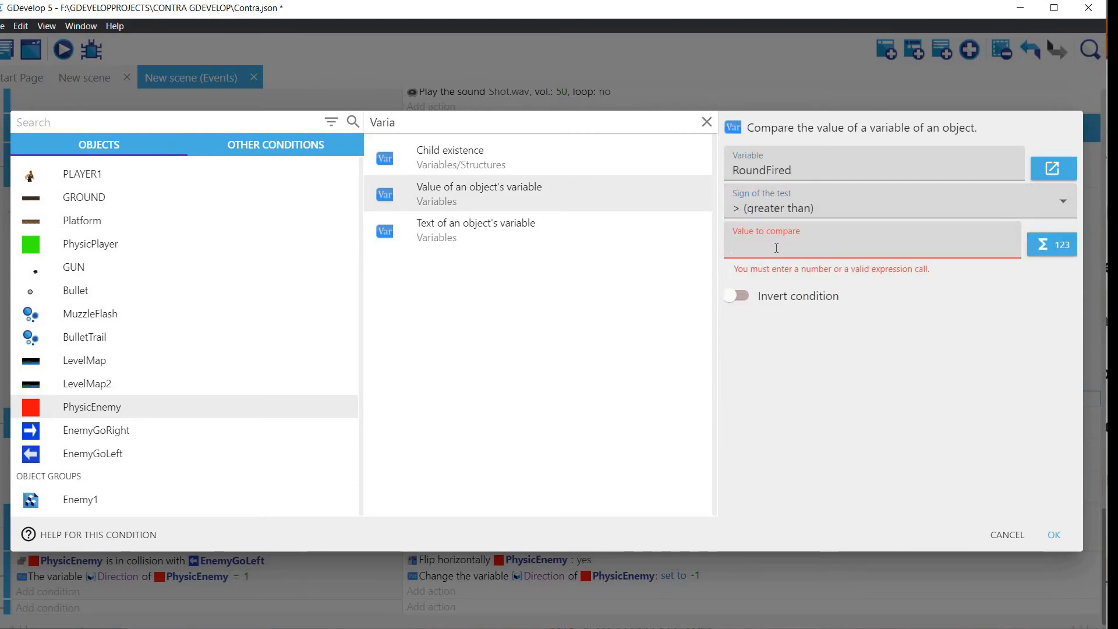
{"action": "type", "text": "Physic"}
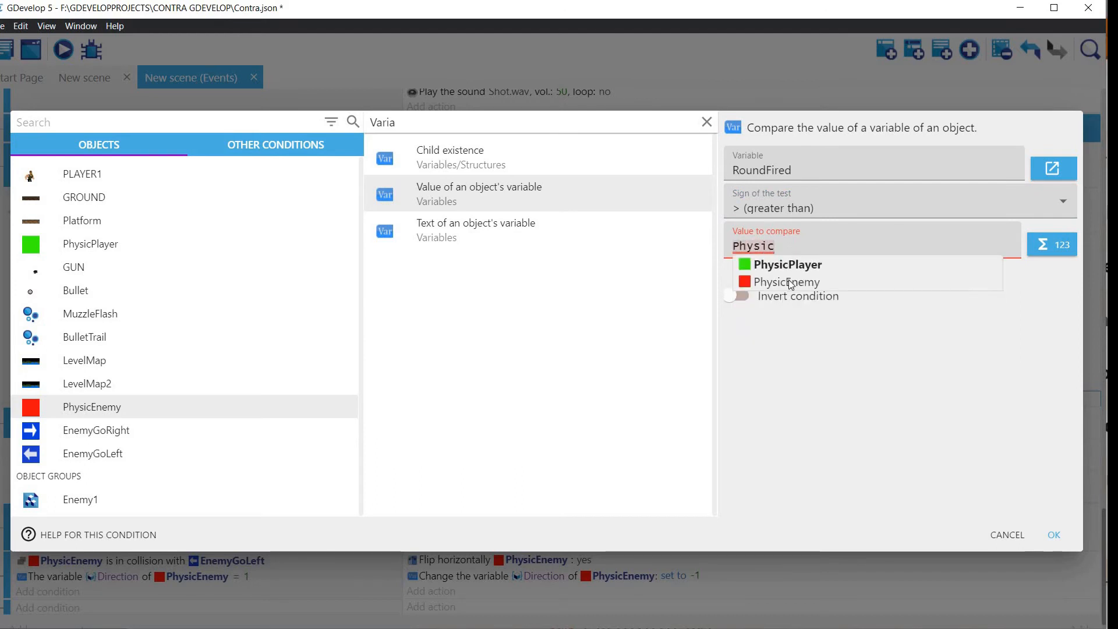
{"action": "left_click", "coordinate": [788, 280]}
{"action": "type", "text": "Variable(F"}
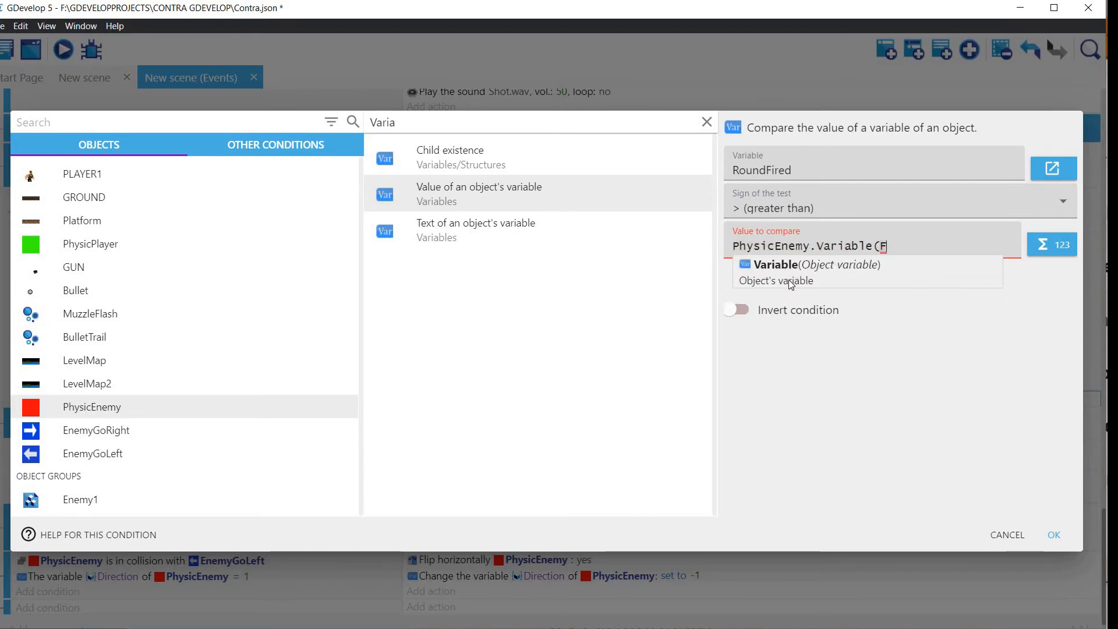
{"action": "type", "text": "ireRounds)"}
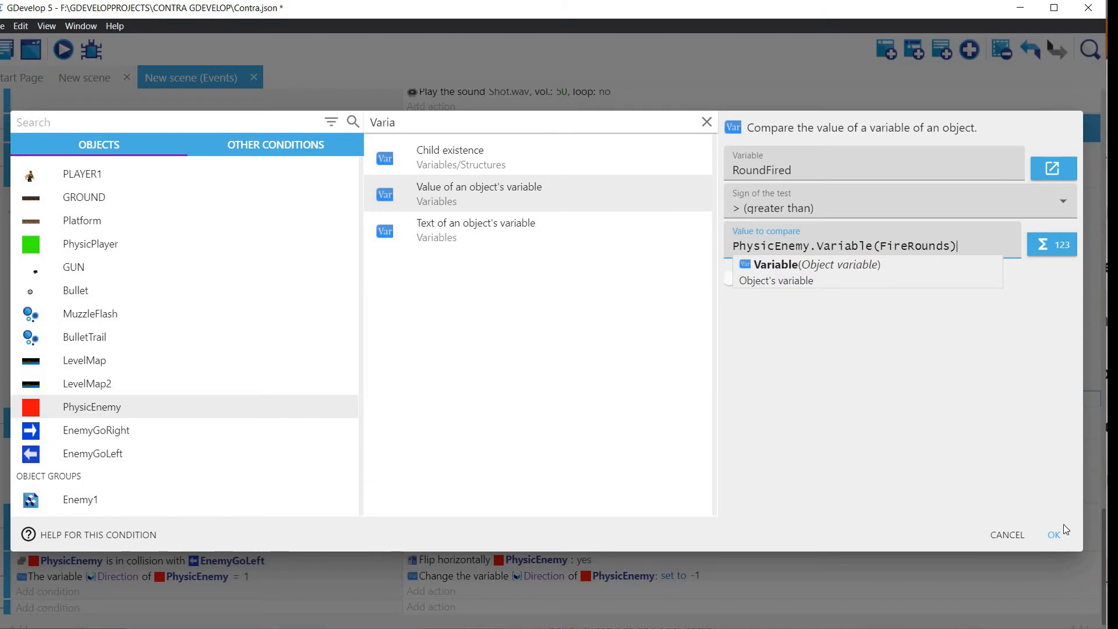
{"action": "left_click", "coordinate": [1053, 536]}
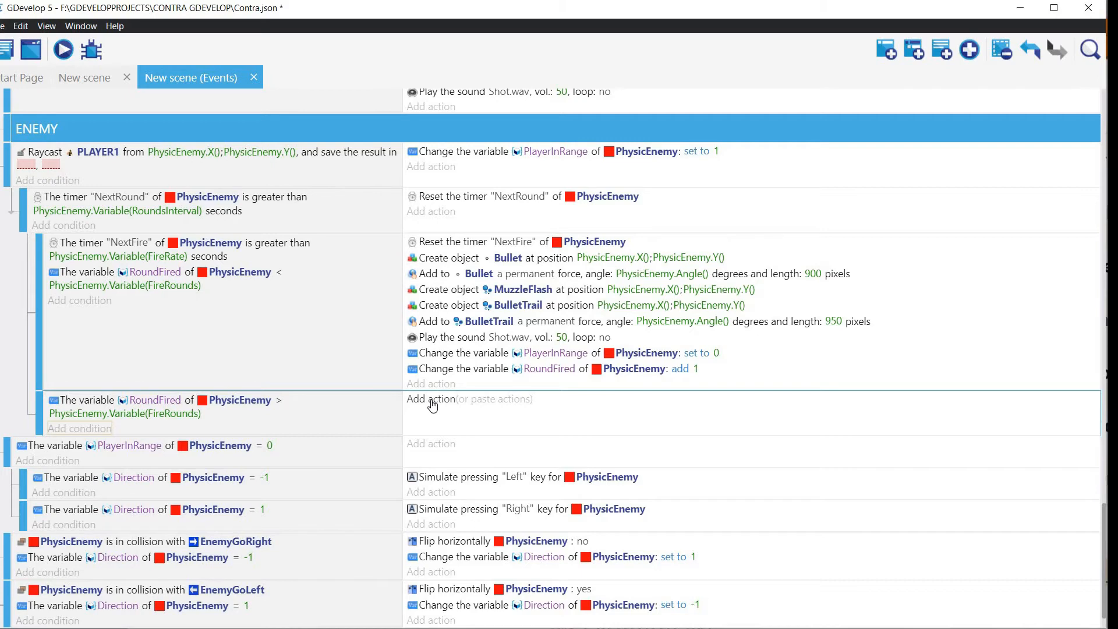
Step: Move the action resetting the NextRound timer into the RoundFired > FireRounds sub-event and run a preview of the scene
{"action": "left_click", "coordinate": [441, 201]}
{"action": "left_click_drag", "start_coordinate": [441, 198], "coordinate": [438, 399]}
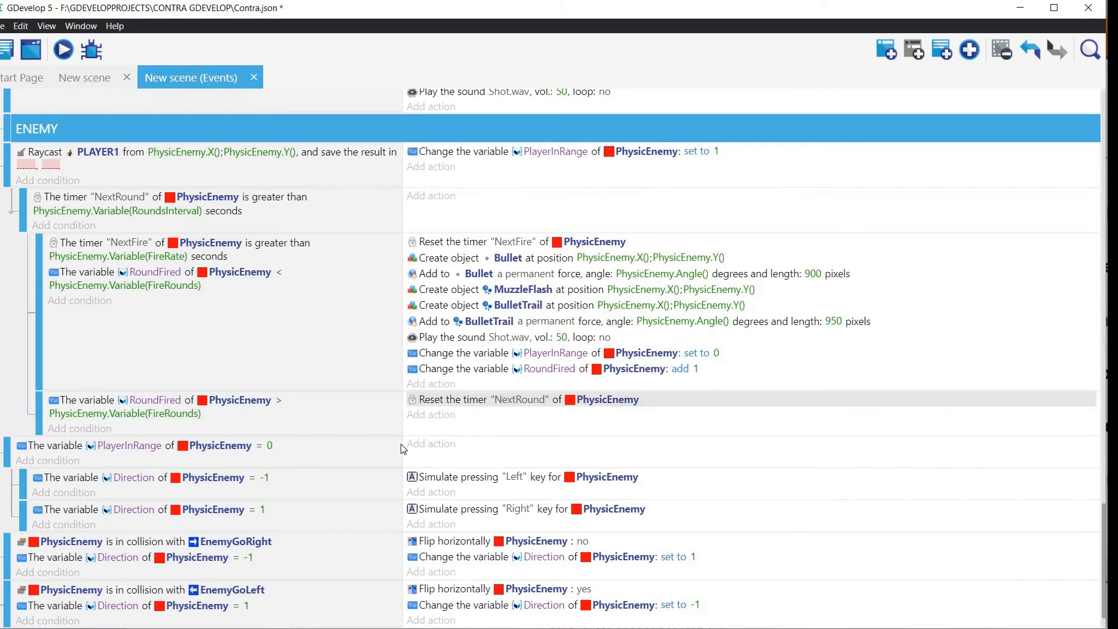
{"action": "left_click", "coordinate": [63, 49]}
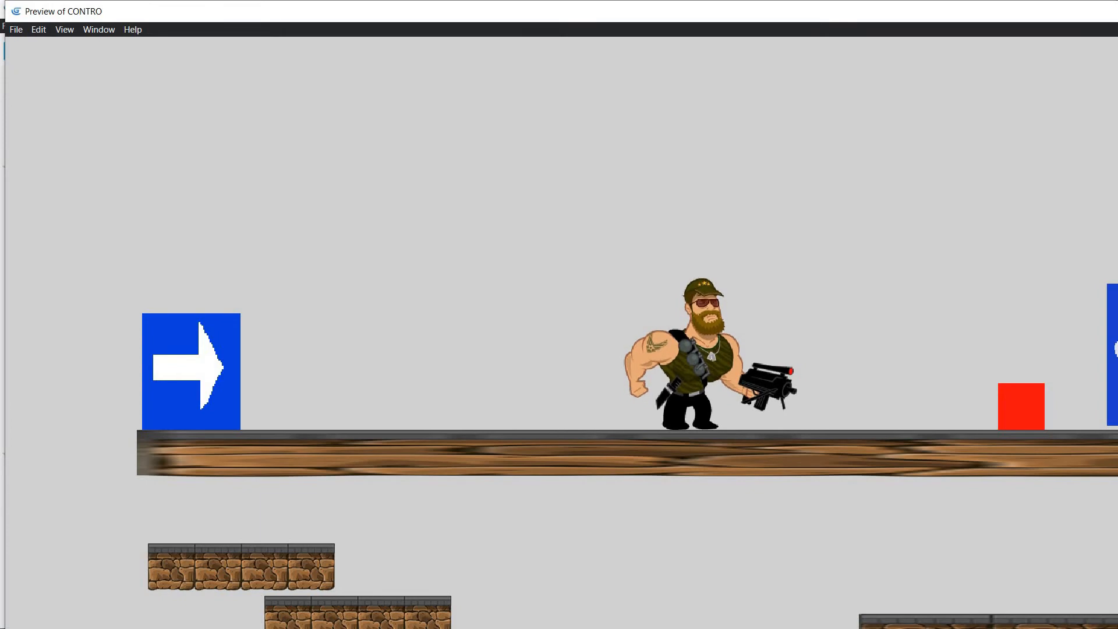
{"action": "key", "text": "alt+F4"}
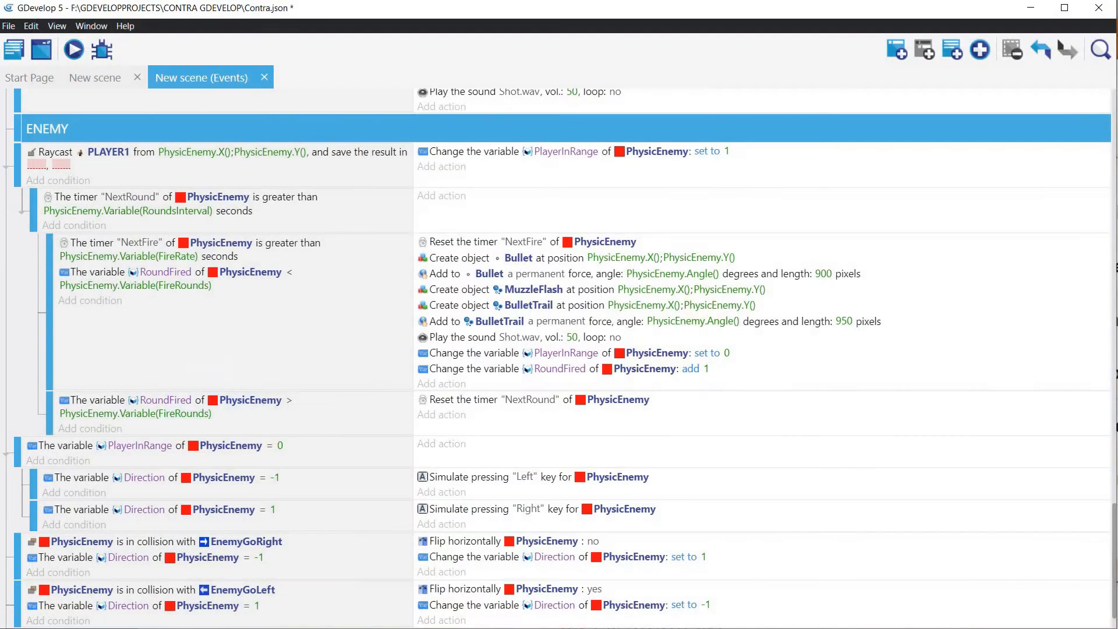
Step: Add an action to the RoundFired > FireRounds sub-event that sets PhysicEnemy's RoundFired variable to 0
{"action": "left_click", "coordinate": [439, 414]}
{"action": "left_click", "coordinate": [499, 160]}
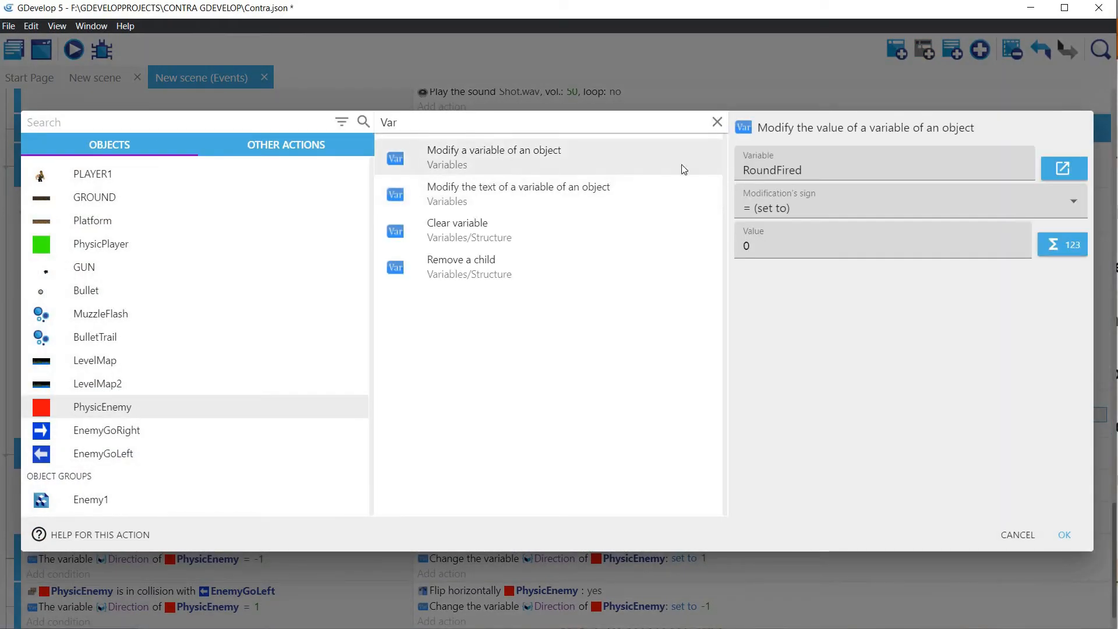
{"action": "left_click", "coordinate": [1063, 533]}
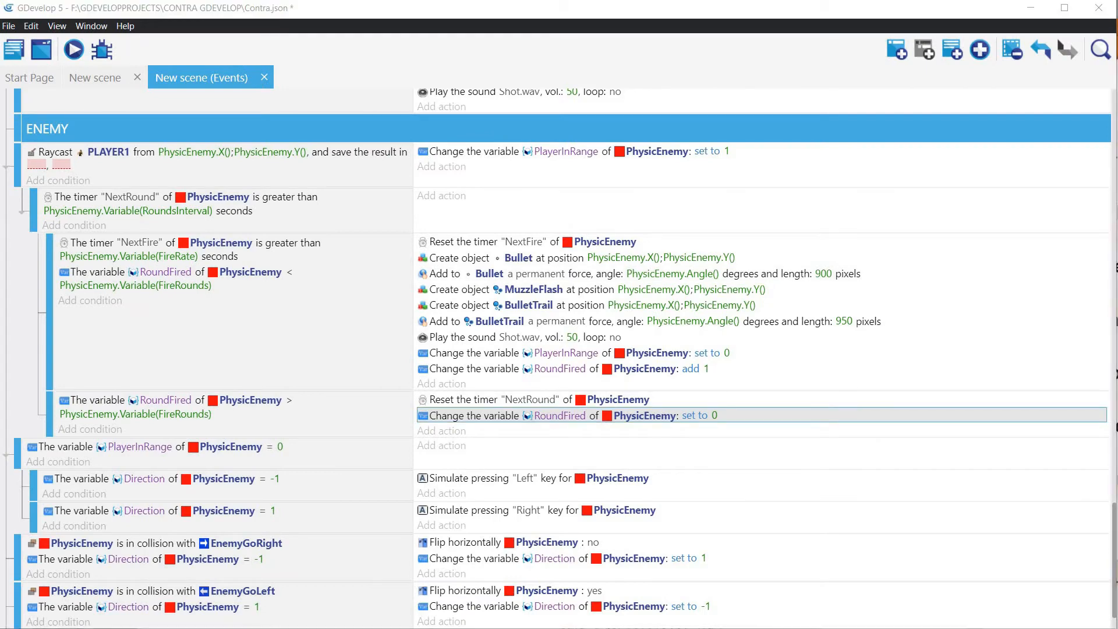
Step: Copy the action resetting PhysicEnemy's NextFire timer into the RoundFired > FireRounds sub-event and preview the scene
{"action": "scroll", "coordinate": [416, 264], "scroll_direction": "down", "scroll_amount": 2}
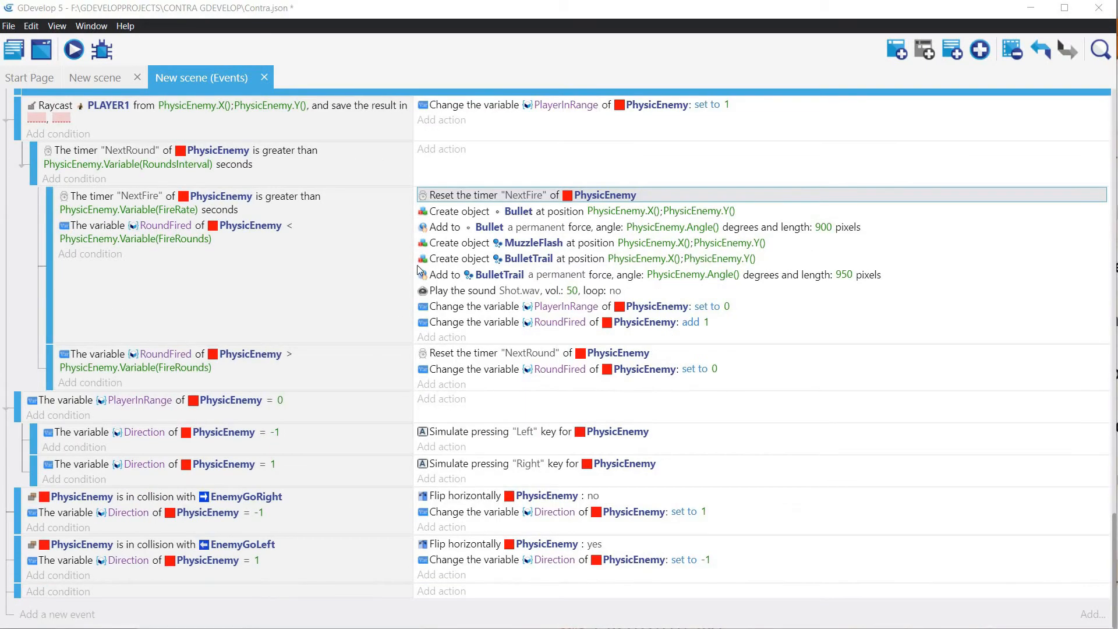
{"action": "right_click", "coordinate": [511, 194]}
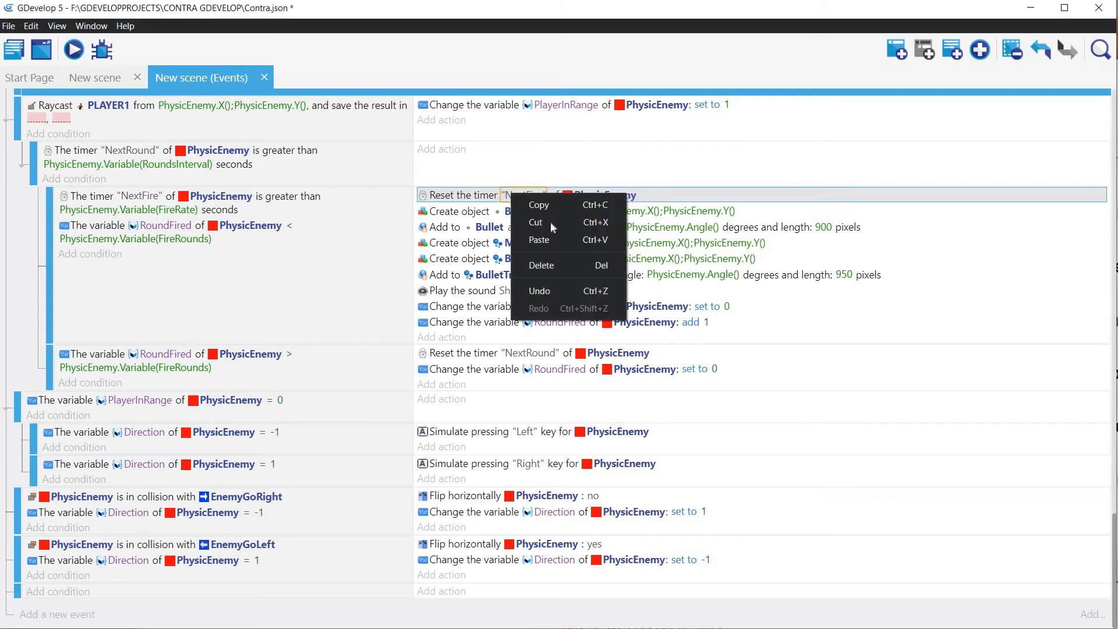
{"action": "left_click", "coordinate": [553, 204]}
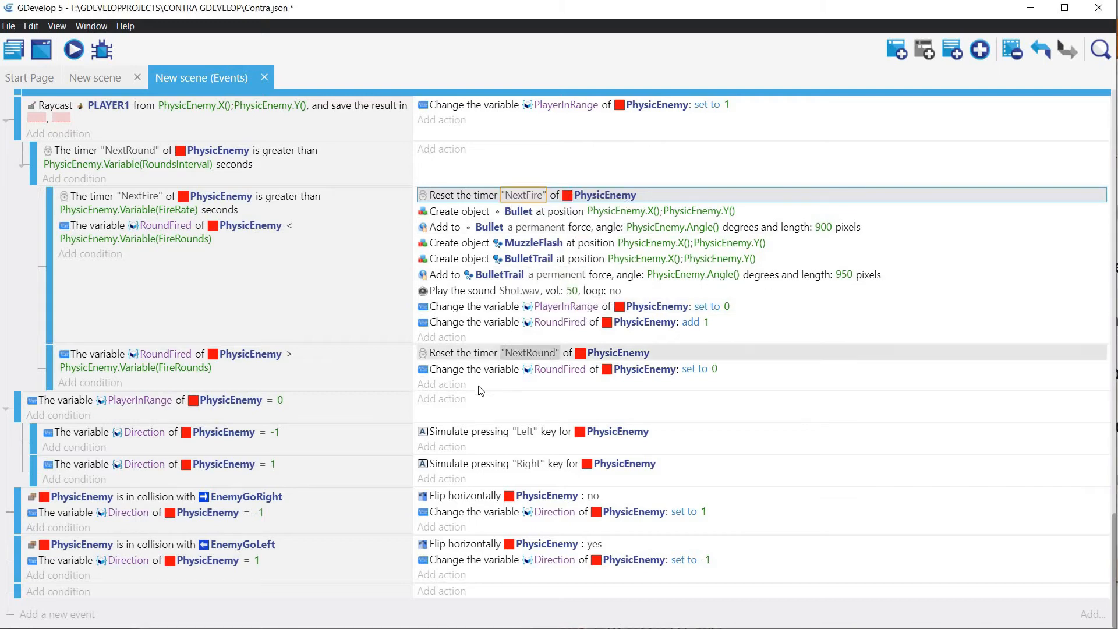
{"action": "left_click", "coordinate": [497, 385]}
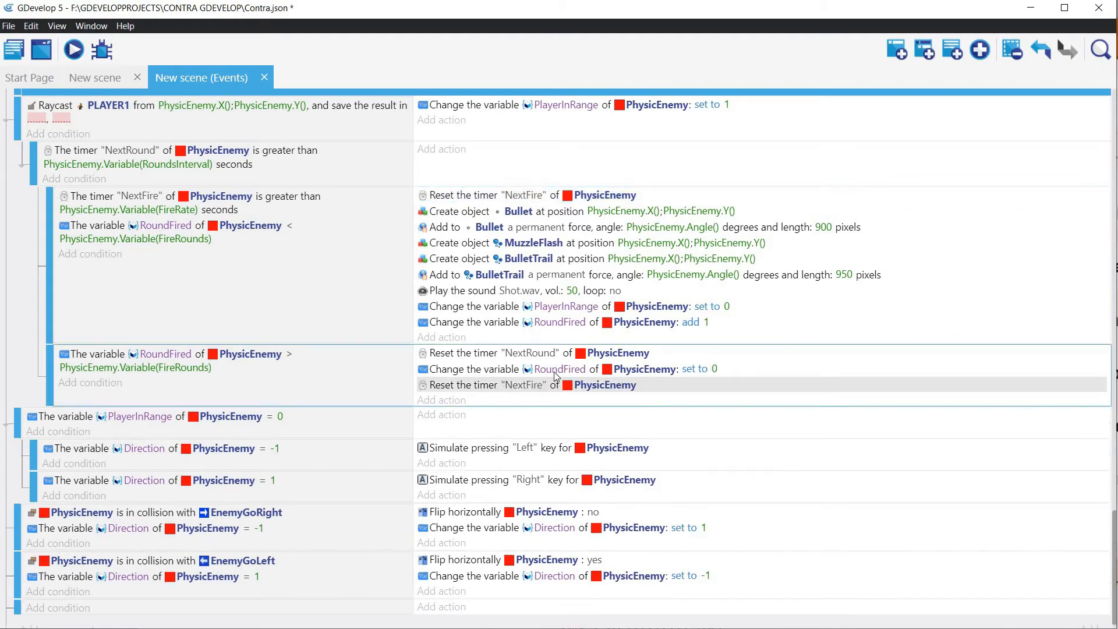
{"action": "left_click", "coordinate": [72, 50]}
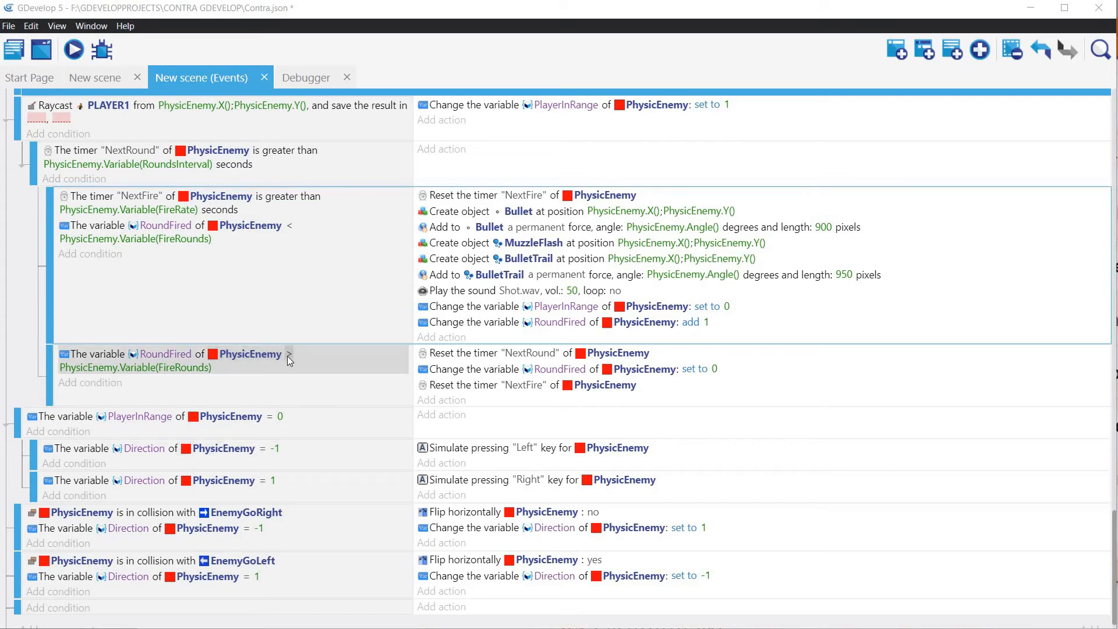
Step: Change the comparison sign of the RoundFired > FireRounds condition to ≥ (greater or equal to)
{"action": "left_click", "coordinate": [288, 355]}
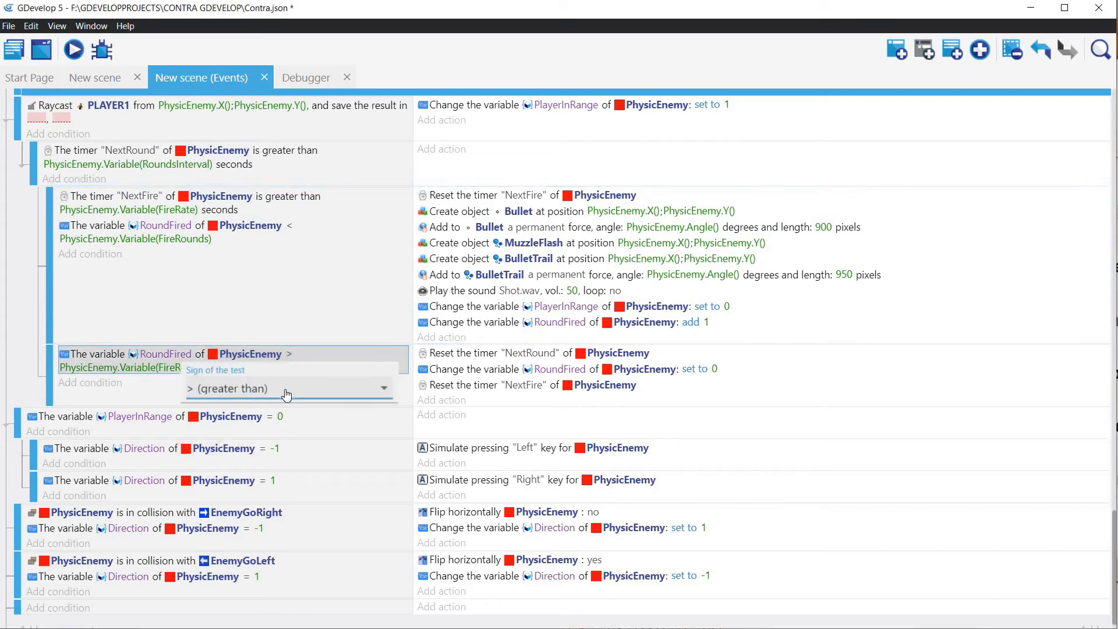
{"action": "left_click", "coordinate": [286, 394]}
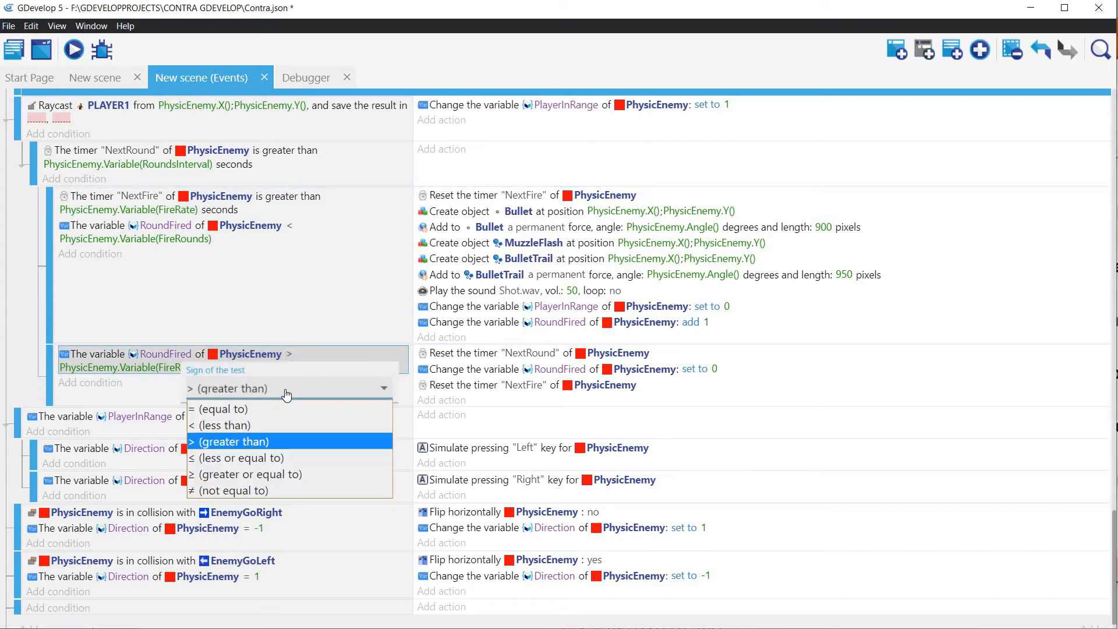
{"action": "left_click", "coordinate": [258, 477]}
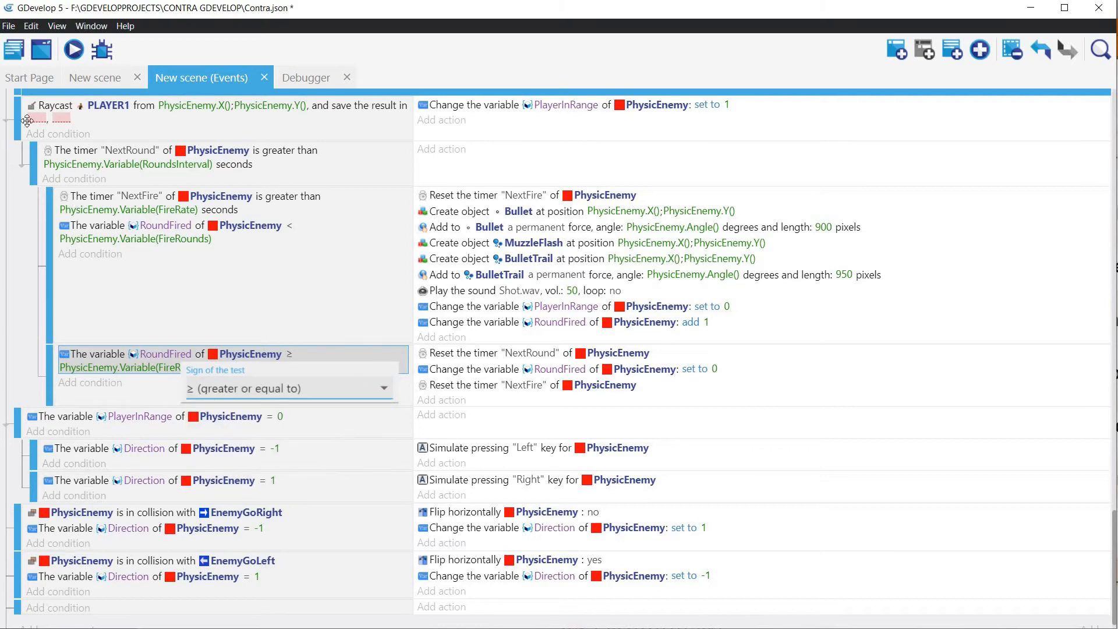
Step: Preview the scene and test the enemy's firing rounds while moving the player left and right
{"action": "left_click", "coordinate": [74, 51]}
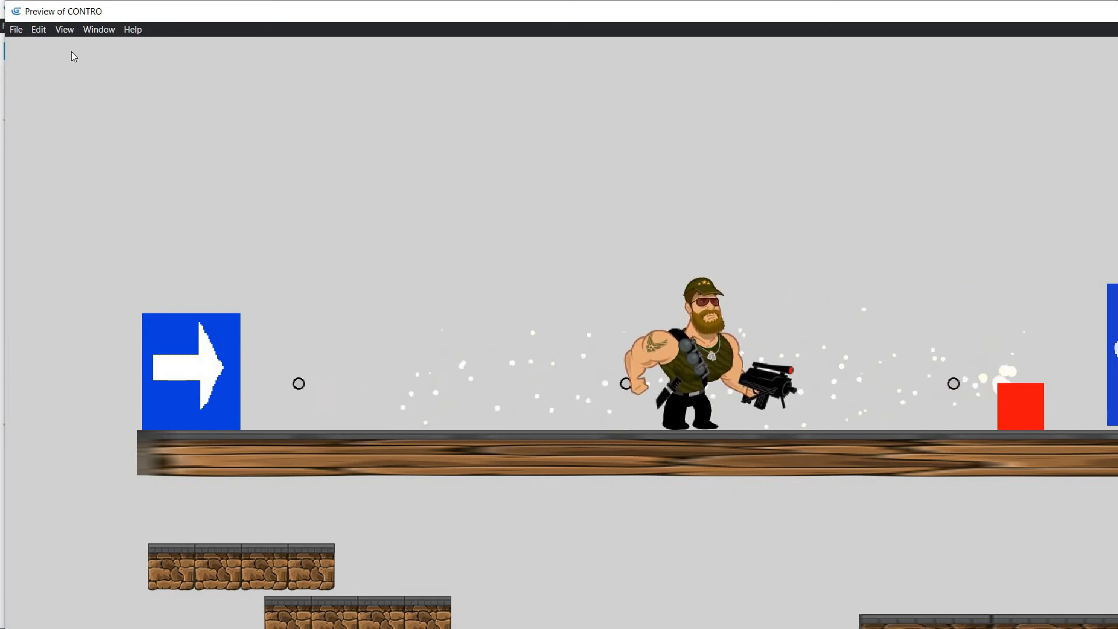
{"action": "key", "text": "Left"}
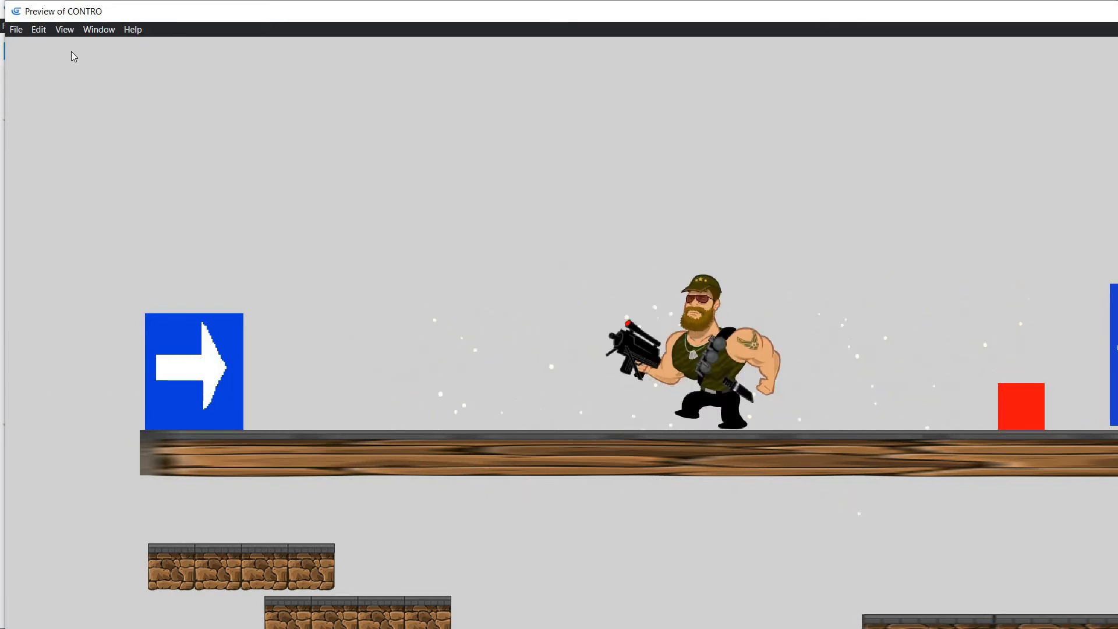
{"action": "key", "text": "Right"}
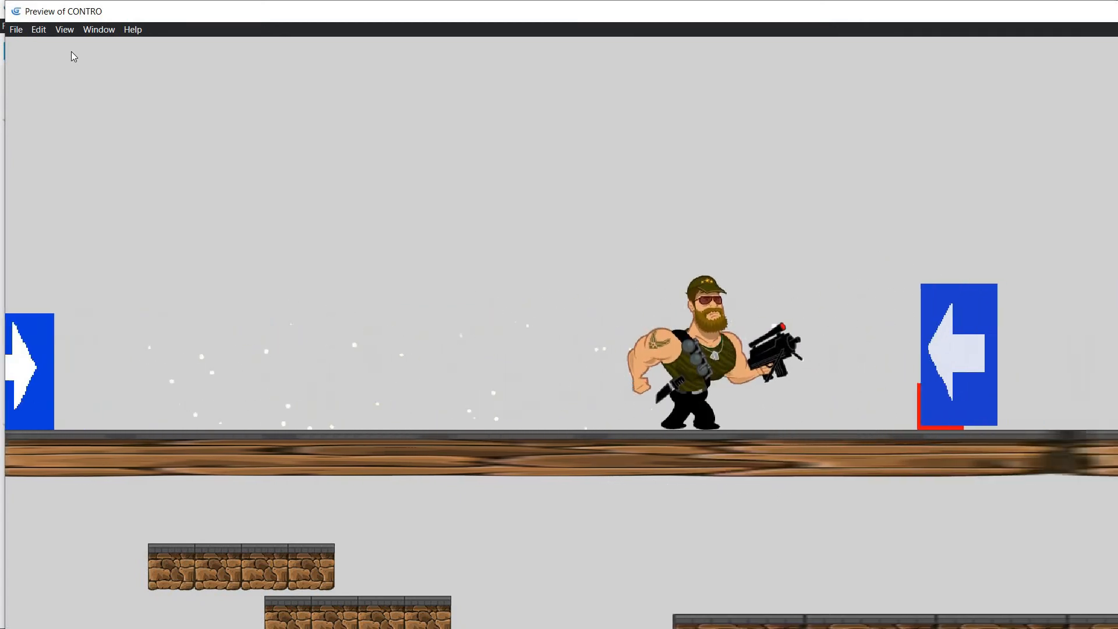
{"action": "key", "text": "alt+F4"}
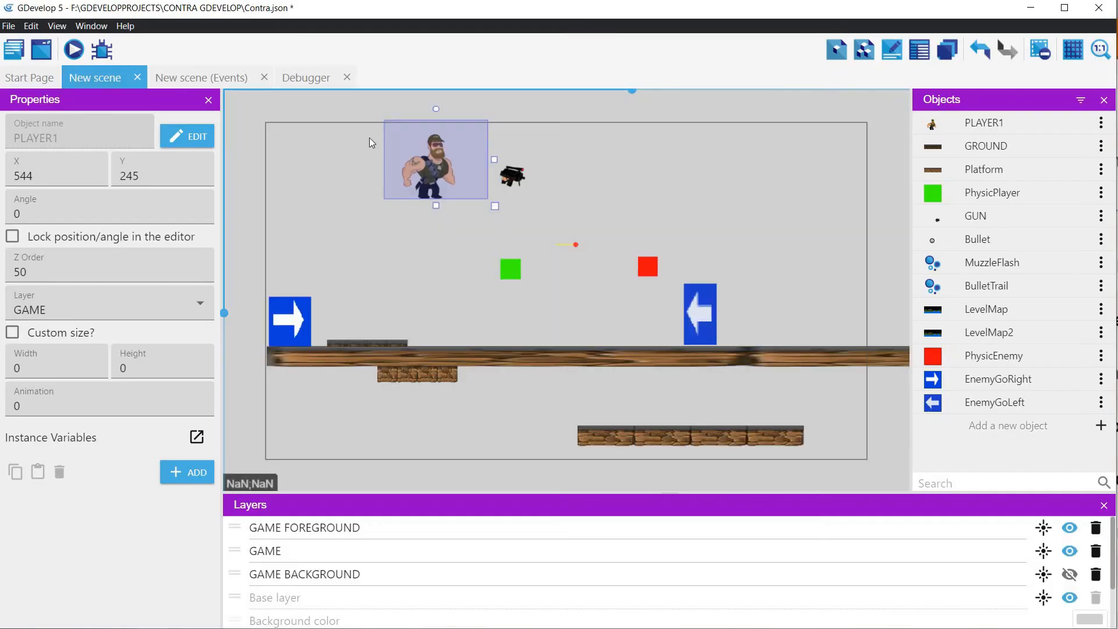
Step: Review PhysicEnemy's platformer behavior settings, apply them and return to the scene's events
{"action": "double_click", "coordinate": [987, 358]}
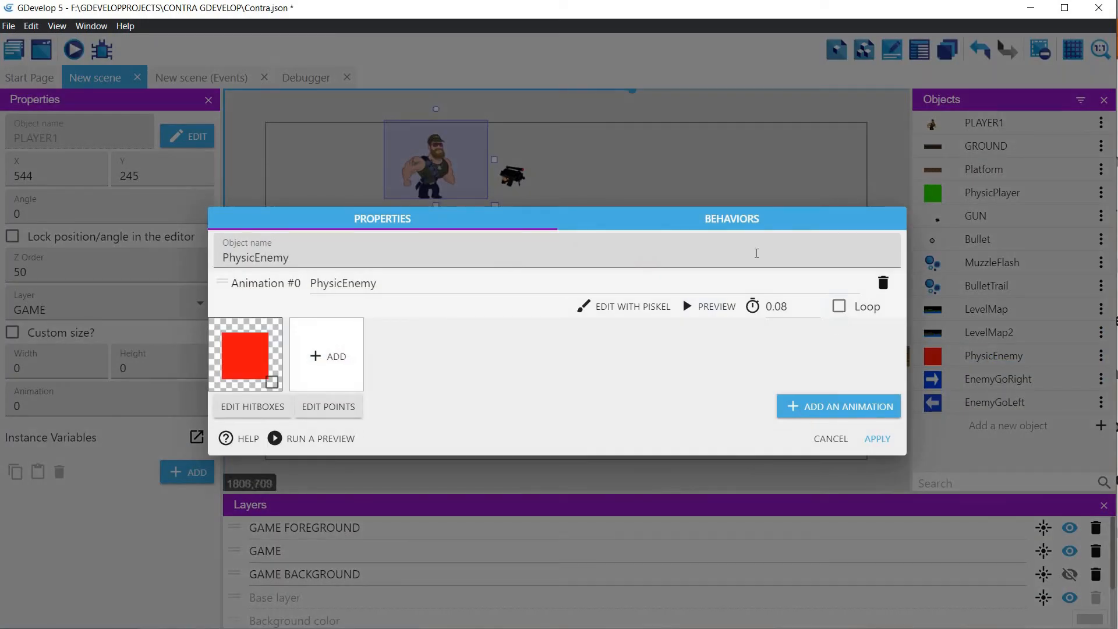
{"action": "left_click", "coordinate": [737, 219]}
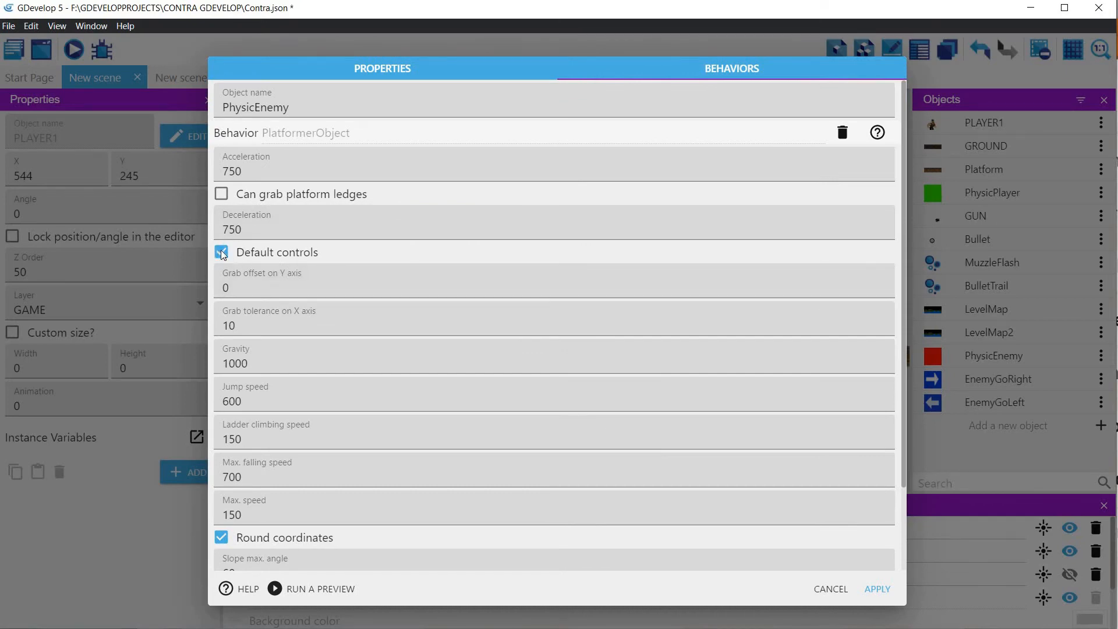
{"action": "left_click", "coordinate": [876, 589]}
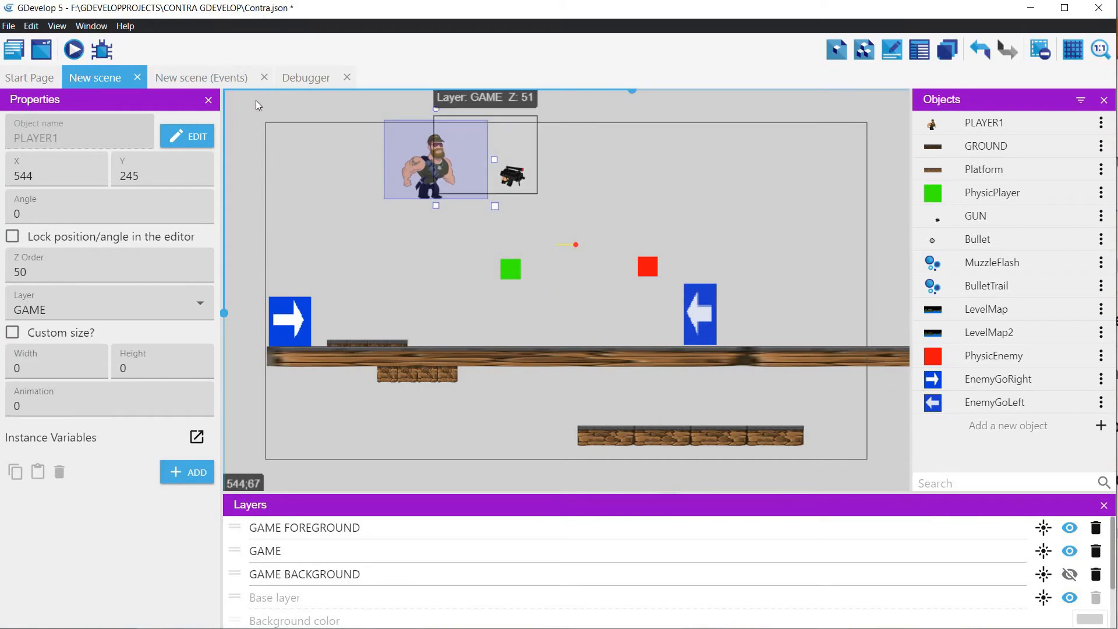
{"action": "left_click", "coordinate": [222, 78]}
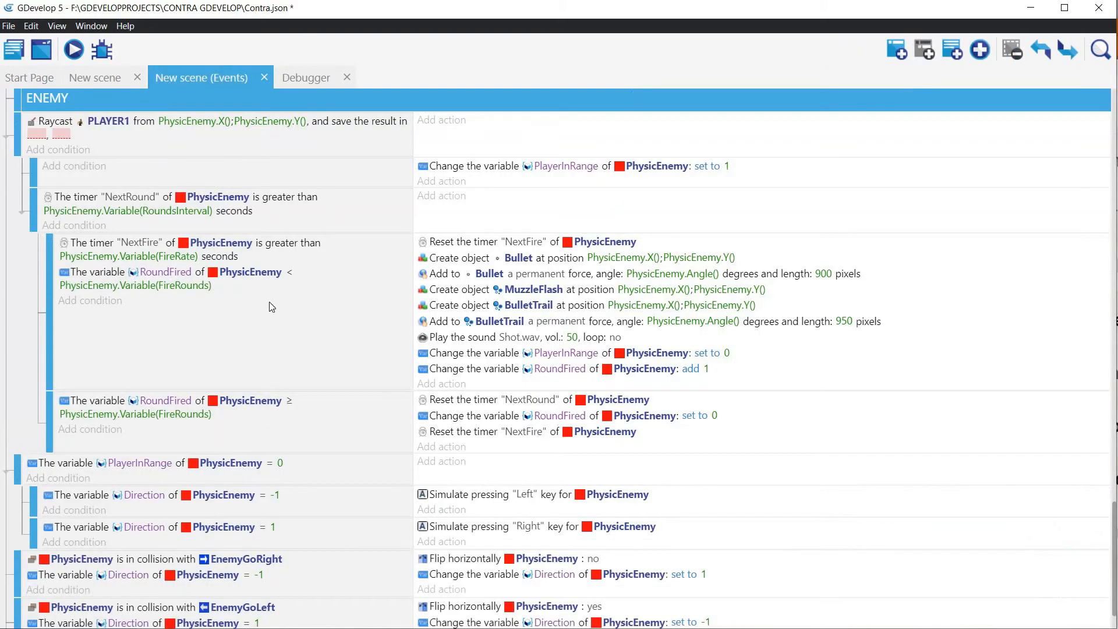
Step: Nest the PLAYER1 raycast event with its sub-events inside the ENEMY group
{"action": "scroll", "coordinate": [183, 368], "scroll_direction": "down", "scroll_amount": 2}
{"action": "scroll", "coordinate": [27, 285], "scroll_direction": "up", "scroll_amount": 4}
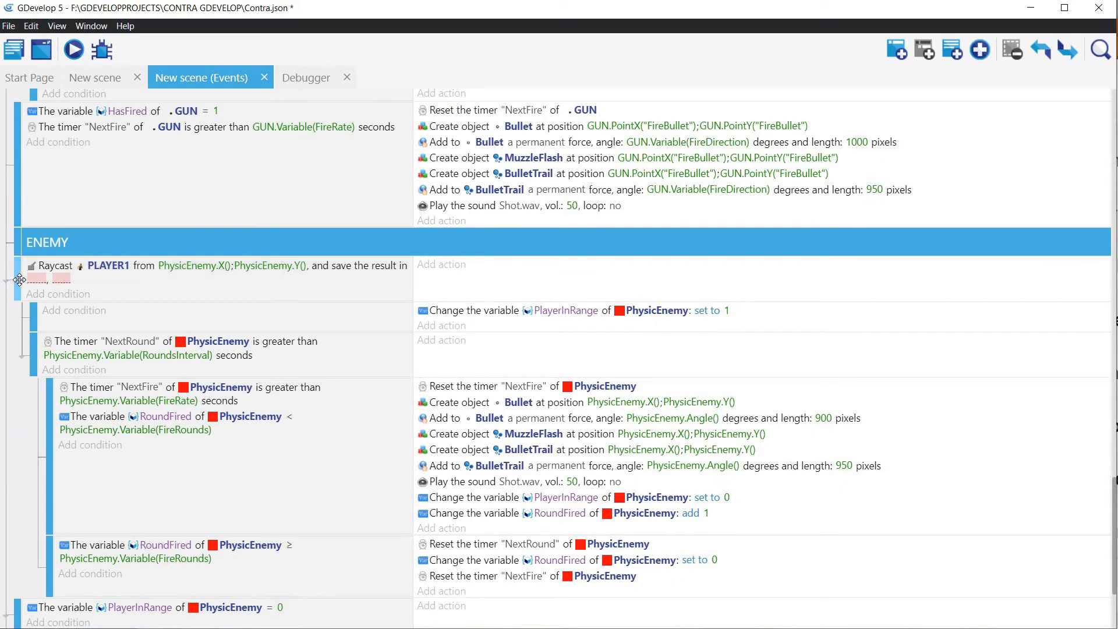
{"action": "left_click_drag", "start_coordinate": [27, 285], "coordinate": [36, 284]}
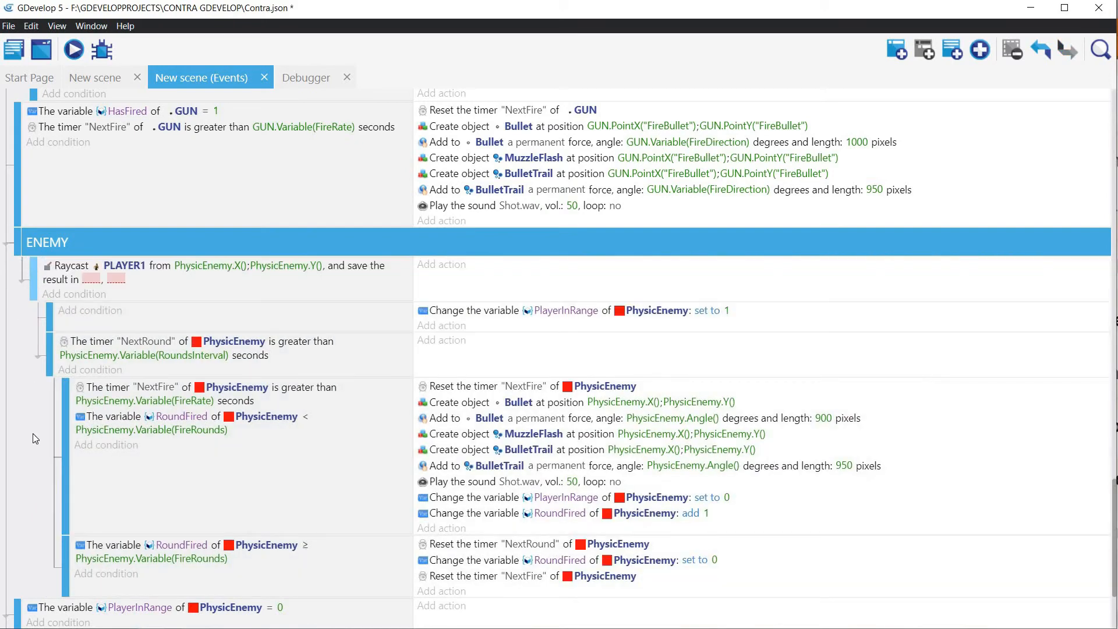
Step: Nest the PlayerInRange = 0 event and the EnemyGoRight and EnemyGoLeft collision events inside the ENEMY group
{"action": "scroll", "coordinate": [33, 434], "scroll_direction": "down", "scroll_amount": 2}
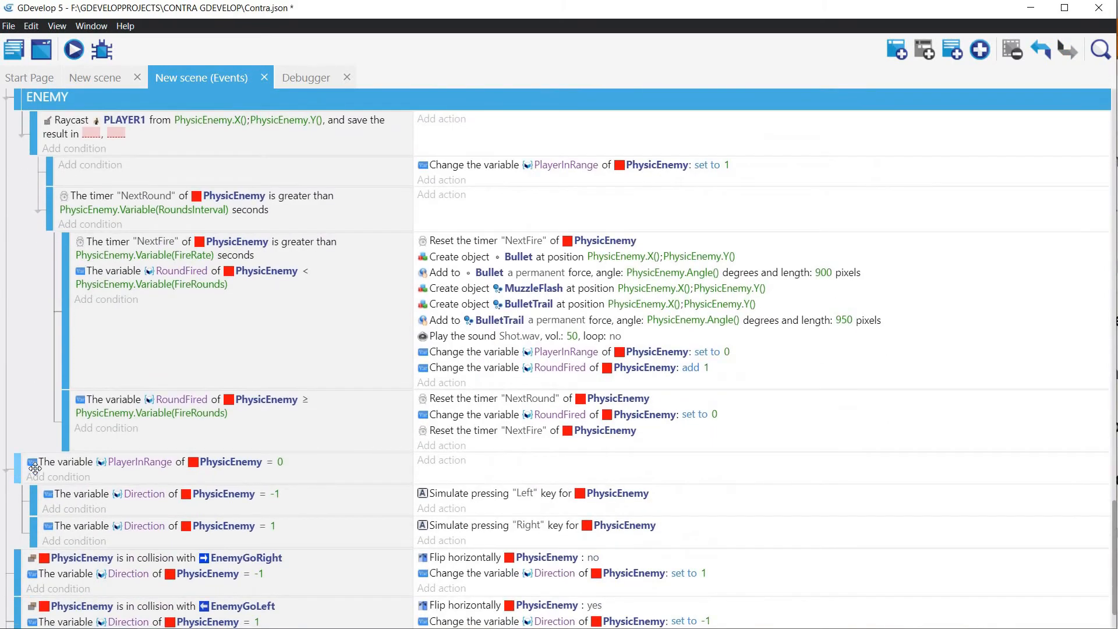
{"action": "left_click_drag", "start_coordinate": [35, 468], "coordinate": [41, 473]}
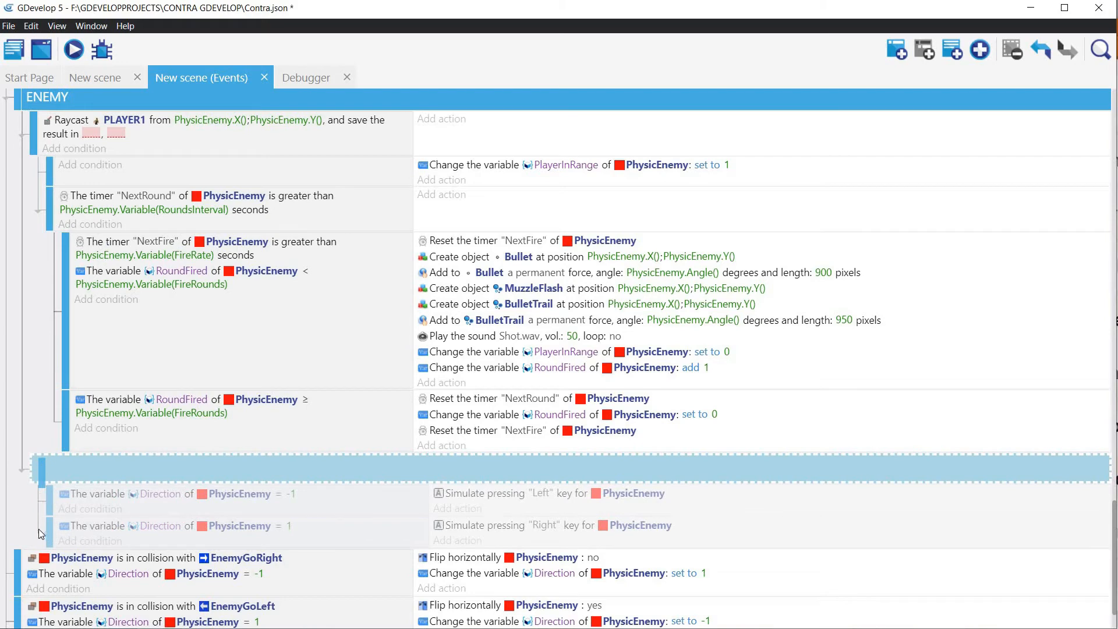
{"action": "left_click_drag", "start_coordinate": [38, 528], "coordinate": [39, 529]}
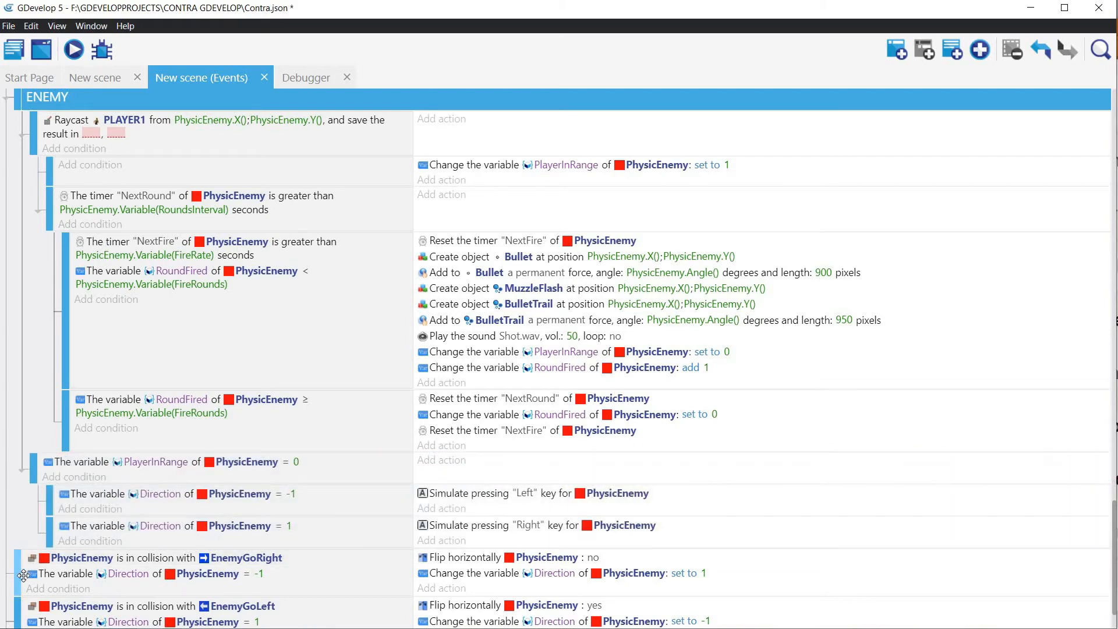
{"action": "left_click_drag", "start_coordinate": [24, 575], "coordinate": [34, 531]}
Step: Add an empty sub-event at the start of the ENEMY group and move PhysicEnemy's PlayerInRange set to 0 action into it
{"action": "scroll", "coordinate": [47, 475], "scroll_direction": "up", "scroll_amount": 4}
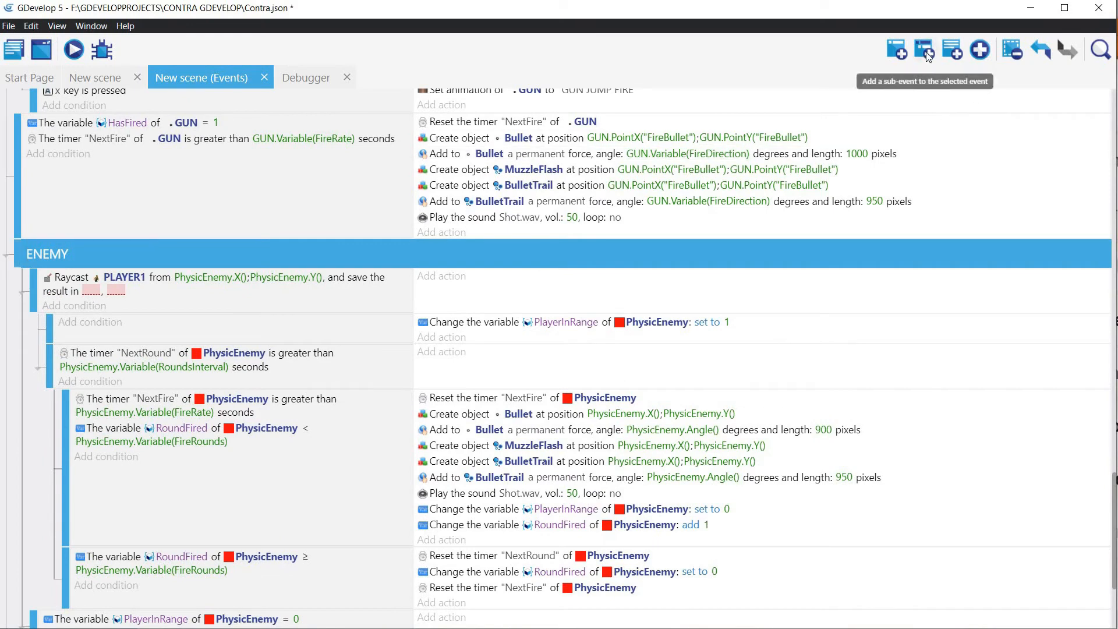
{"action": "scroll", "coordinate": [703, 103], "scroll_direction": "down", "scroll_amount": 5}
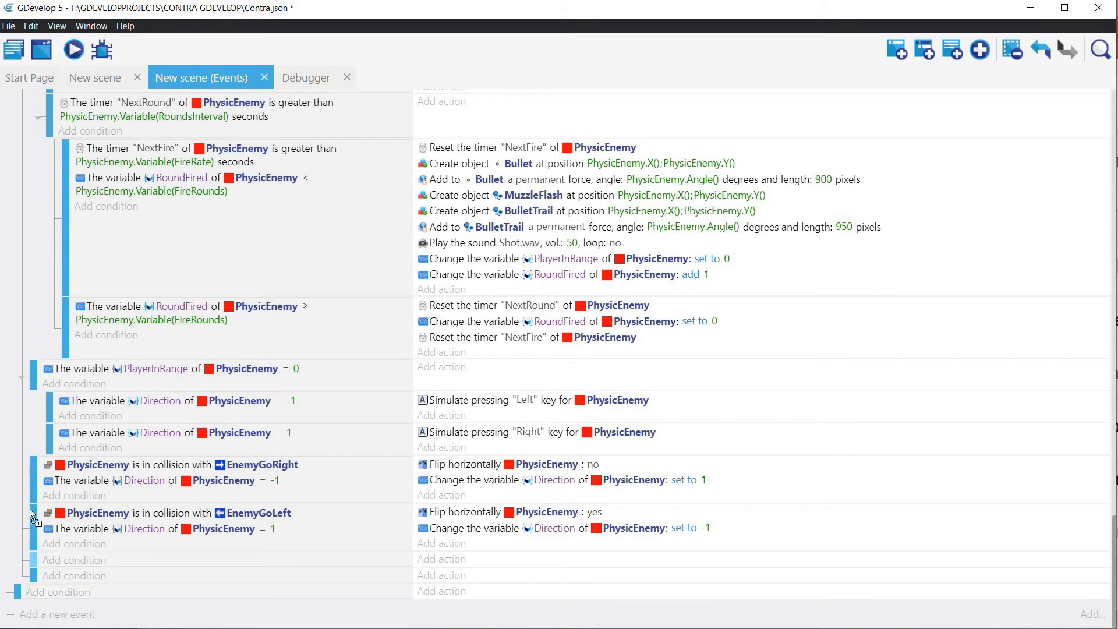
{"action": "left_click_drag", "start_coordinate": [32, 515], "coordinate": [32, 198]}
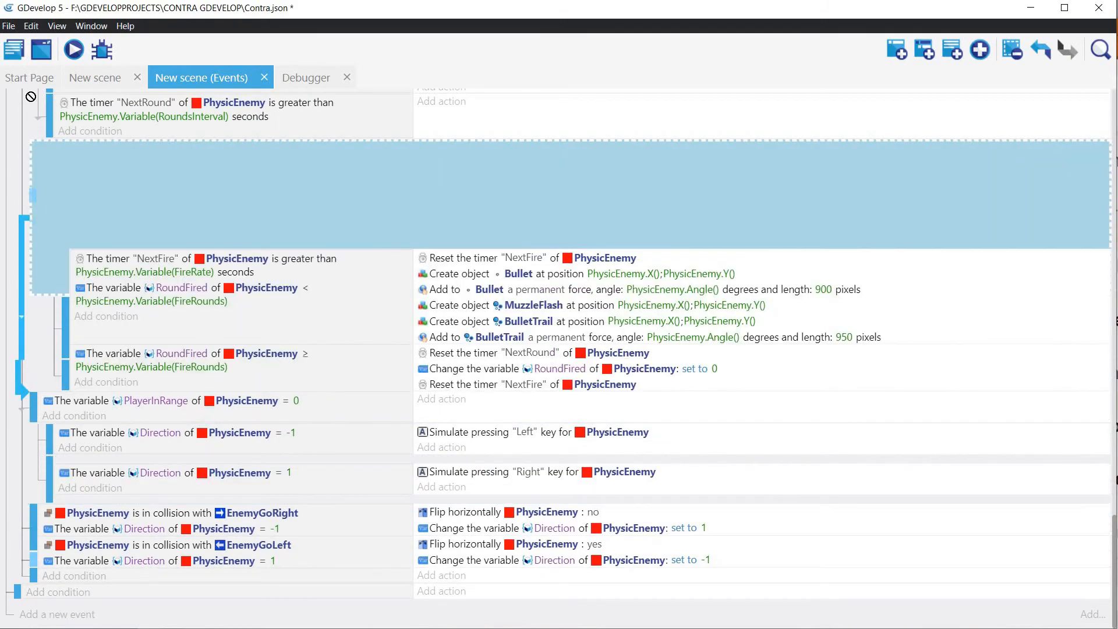
{"action": "left_click_drag", "start_coordinate": [31, 97], "coordinate": [37, 390]}
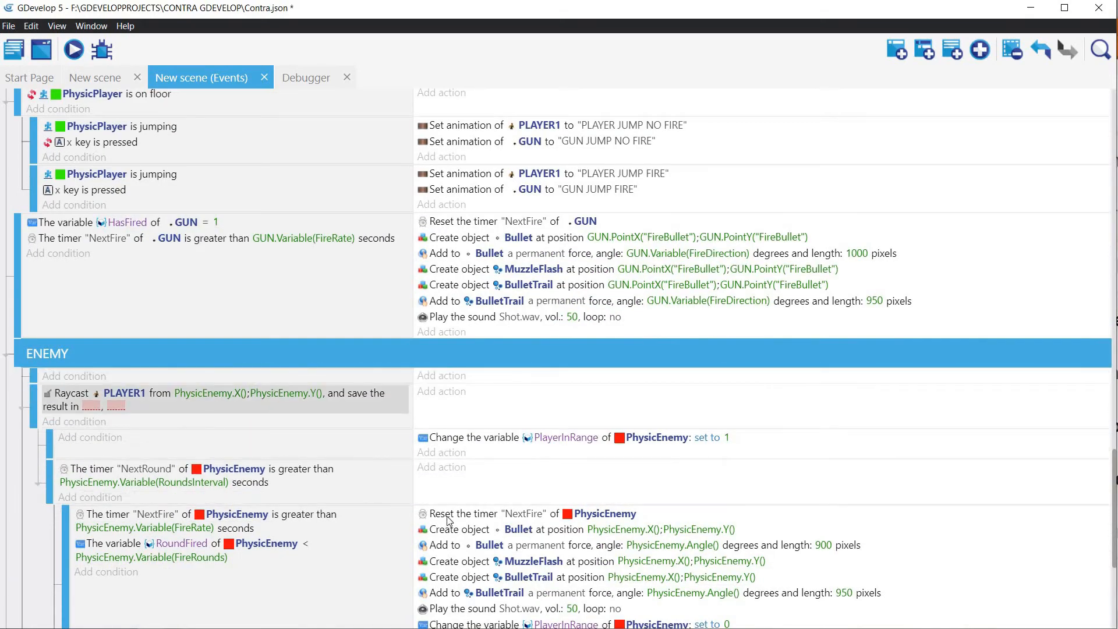
{"action": "scroll", "coordinate": [552, 571], "scroll_direction": "down", "scroll_amount": 1}
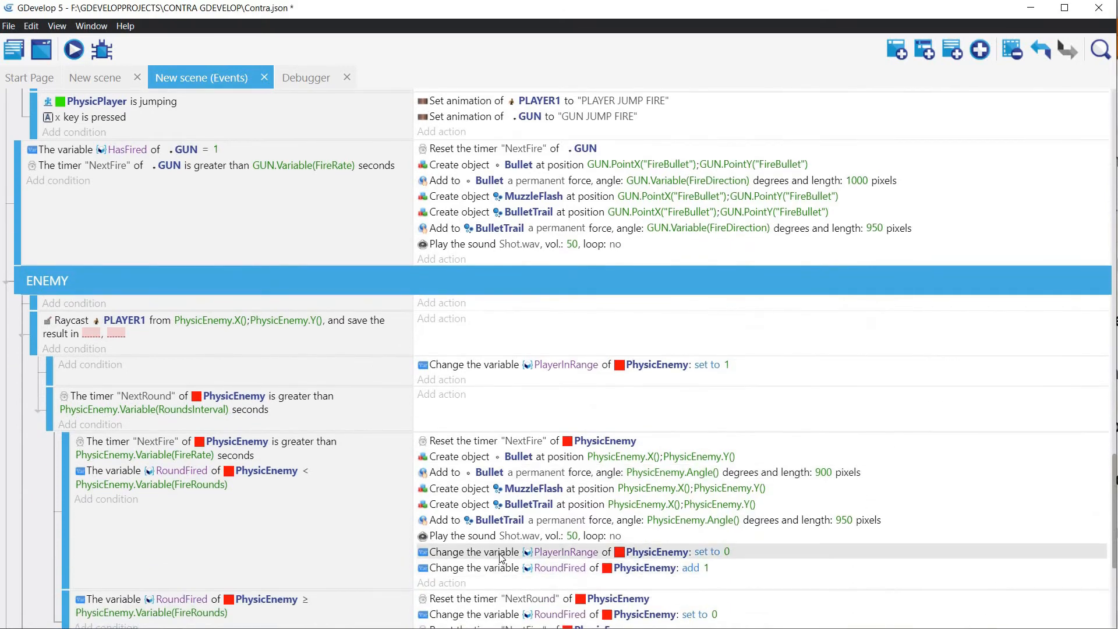
{"action": "left_click_drag", "start_coordinate": [412, 508], "coordinate": [495, 302]}
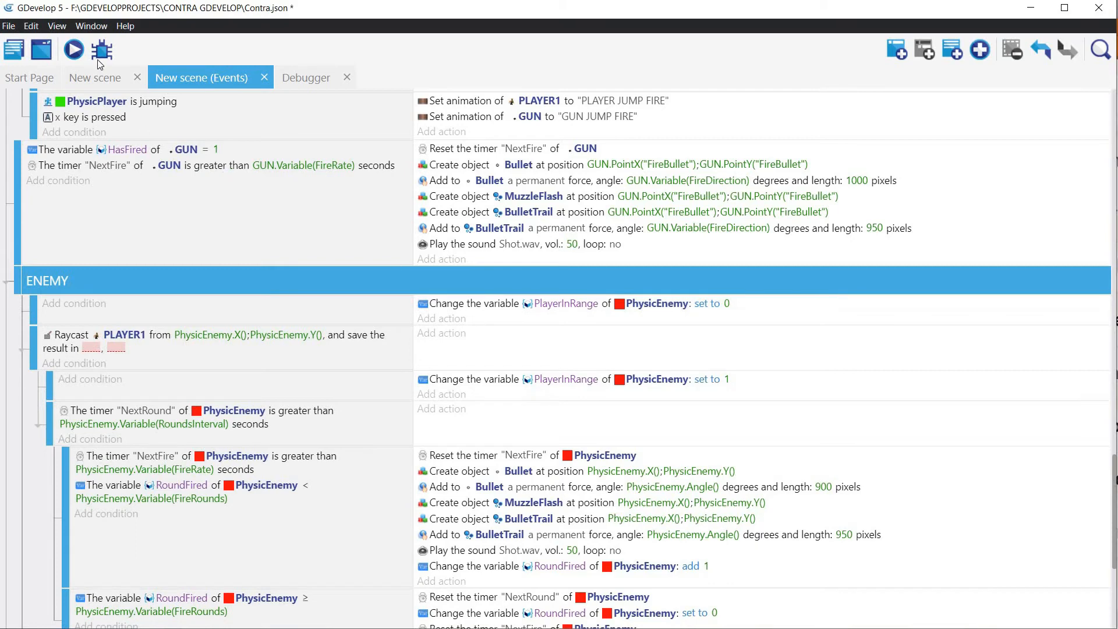
Step: Preview the scene, move the player past the enemy in both directions to test its firing, and close the preview
{"action": "left_click", "coordinate": [74, 50]}
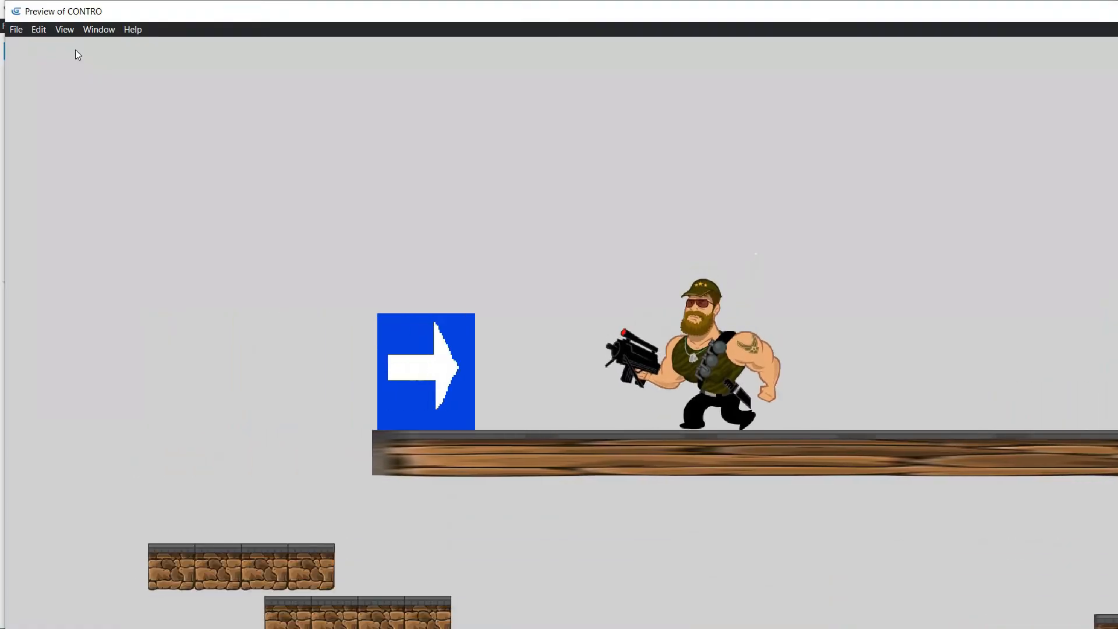
{"action": "key", "text": "Right"}
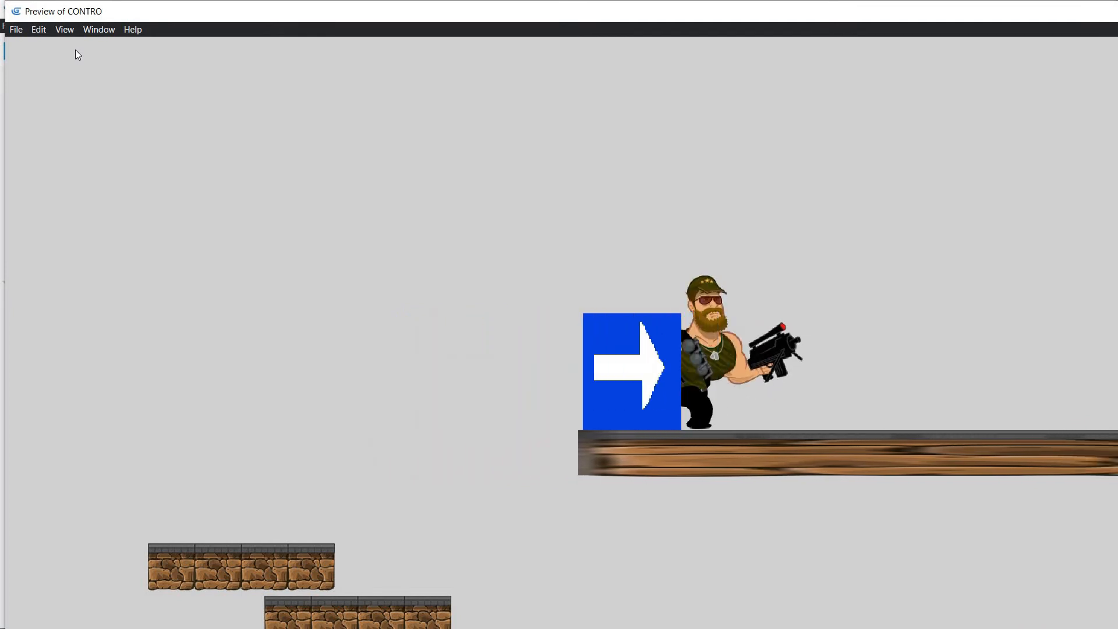
{"action": "key", "text": "space"}
{"action": "key", "text": "Right"}
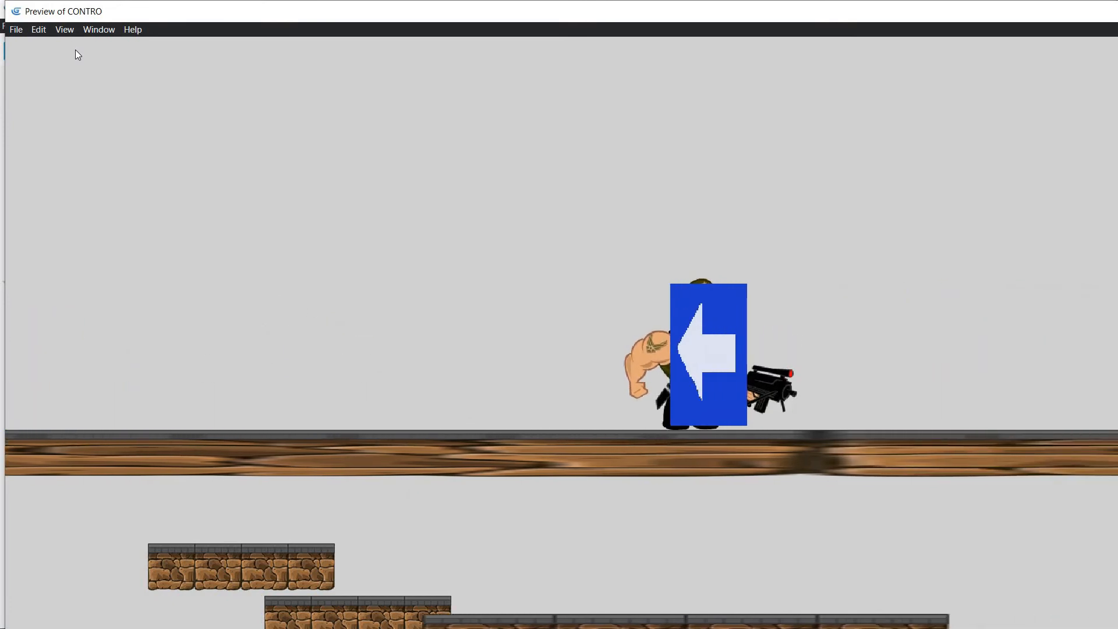
{"action": "key", "text": "Right"}
{"action": "key", "text": "Left"}
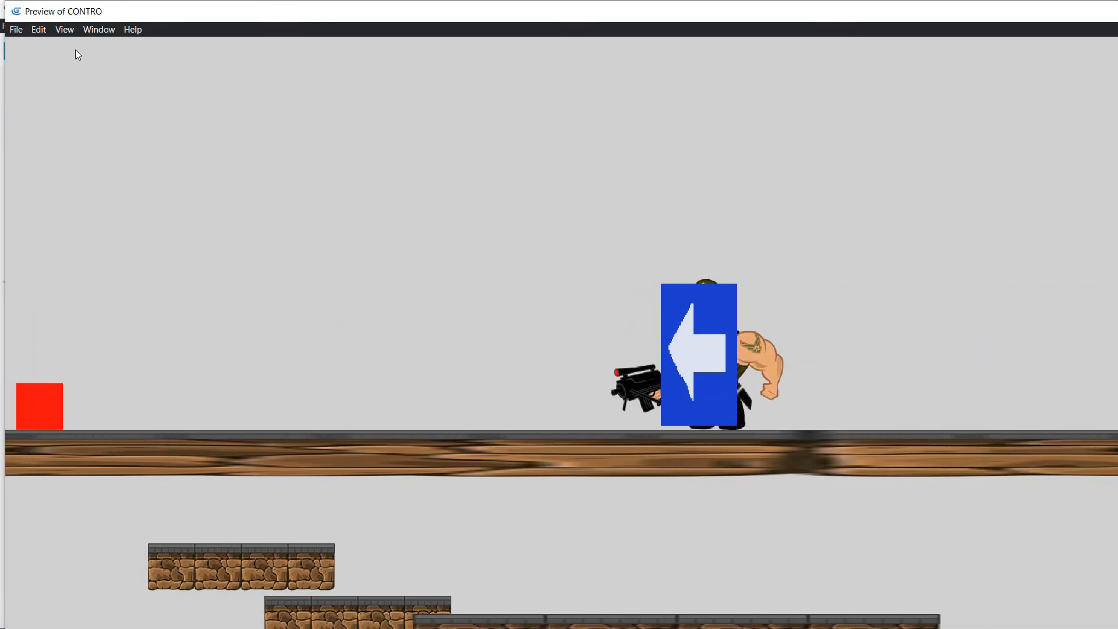
{"action": "key", "text": "Left"}
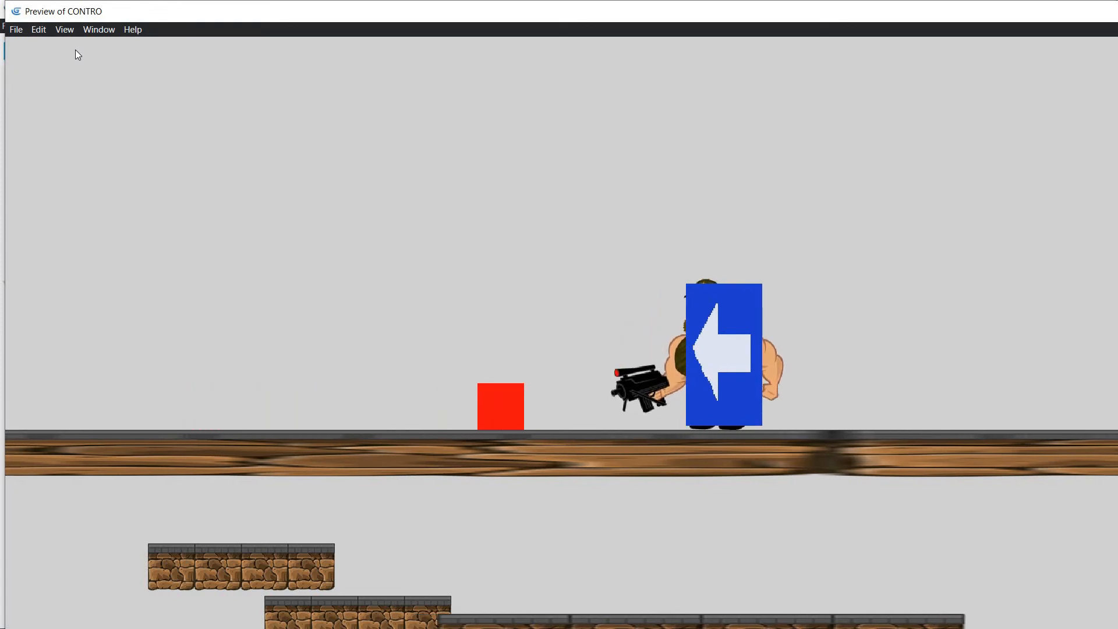
{"action": "key", "text": "space"}
{"action": "key", "text": "space"}
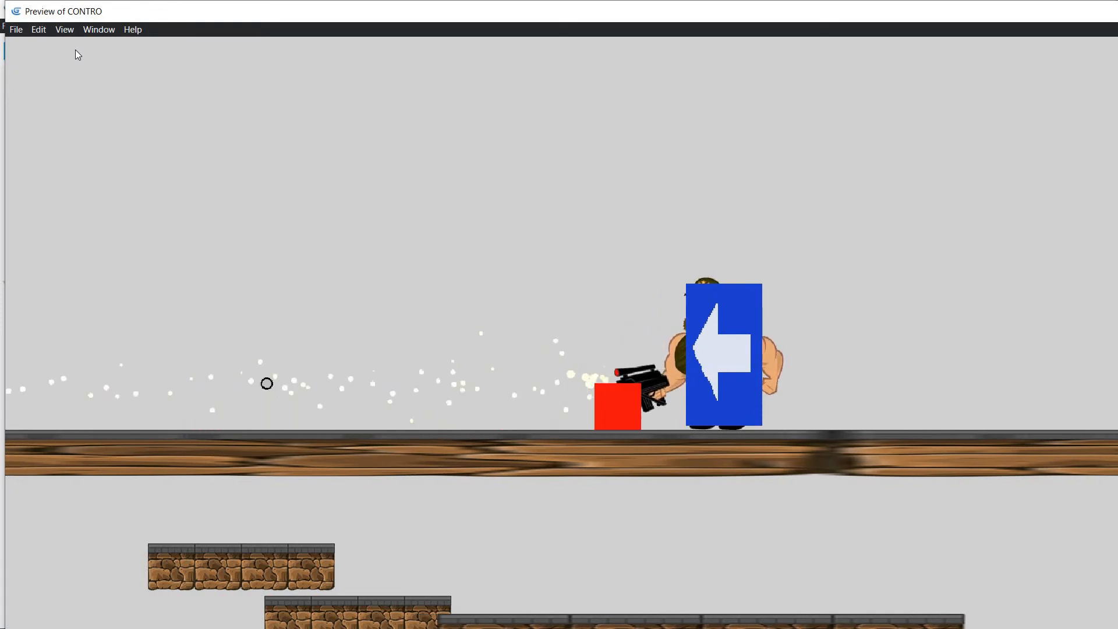
{"action": "key", "text": "space"}
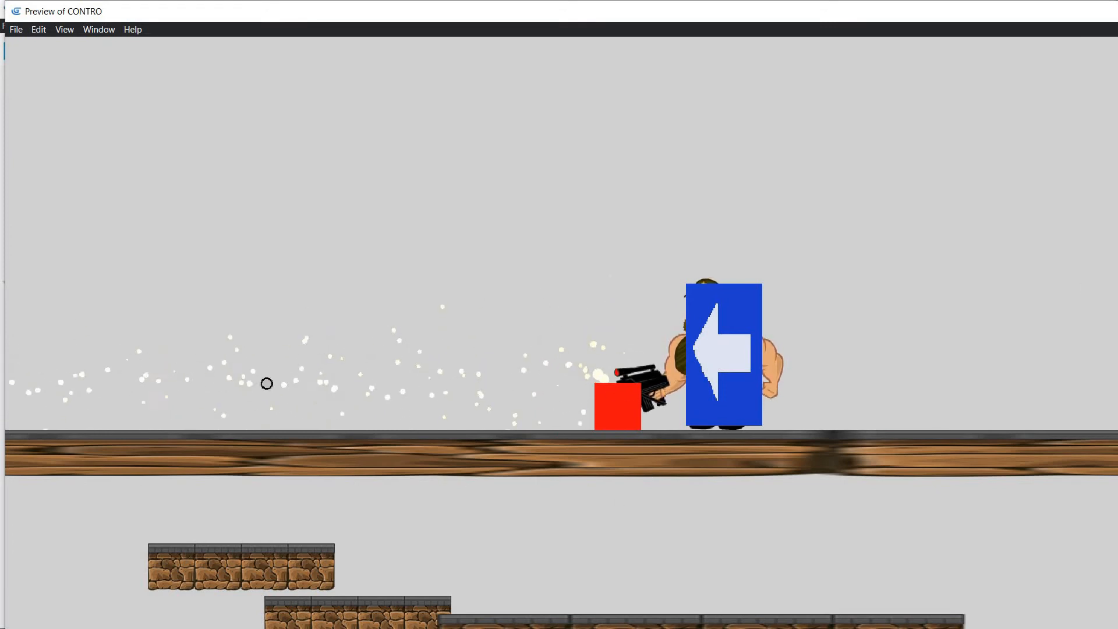
{"action": "key", "text": "alt+F4"}
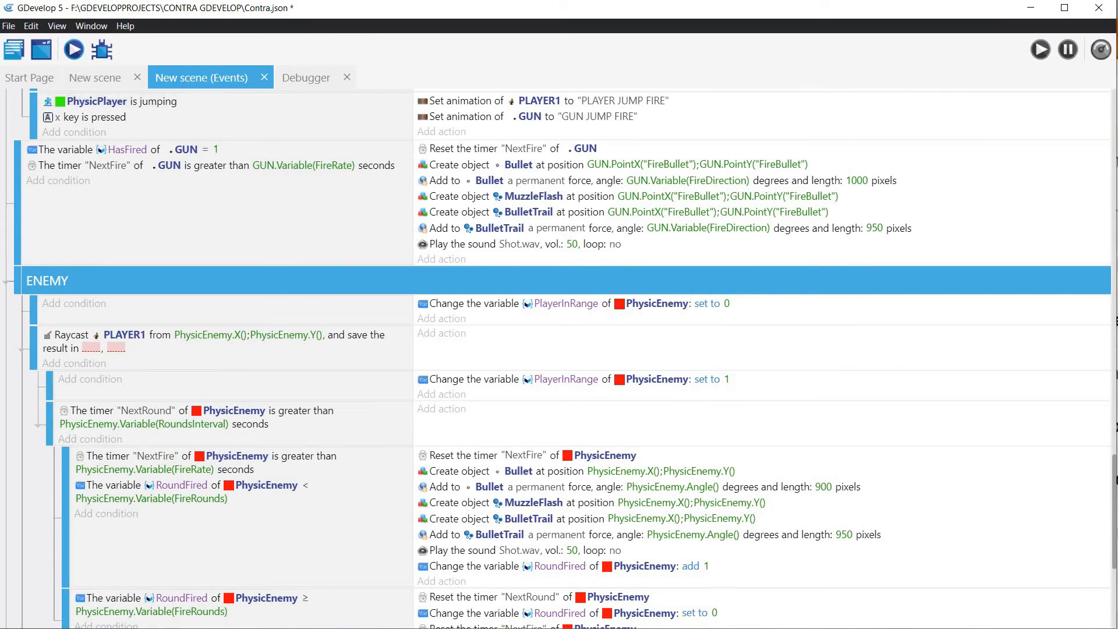
Step: Add an action to the EnemyGoRight collision event that sets PhysicEnemy's angle to 0
{"action": "scroll", "coordinate": [390, 562], "scroll_direction": "down", "scroll_amount": 5}
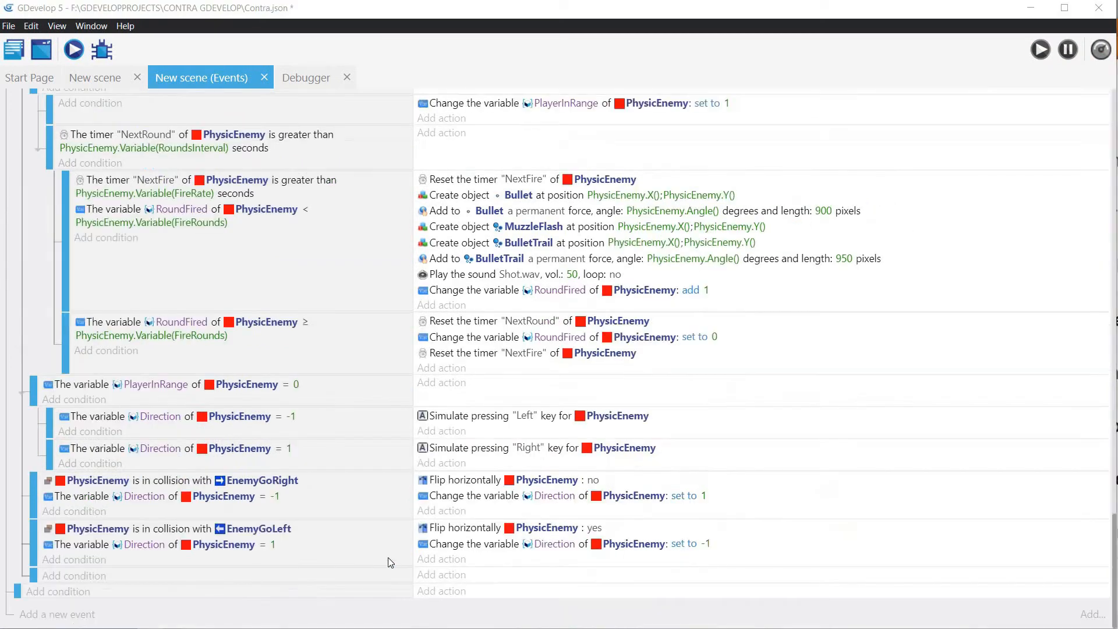
{"action": "left_click", "coordinate": [448, 512]}
{"action": "left_click", "coordinate": [286, 405]}
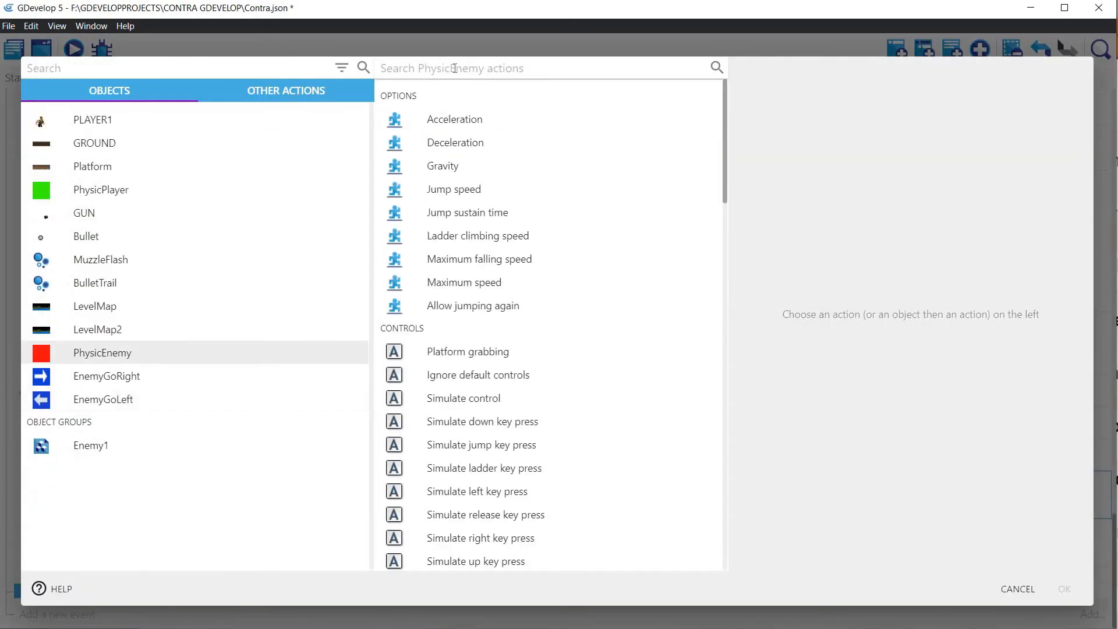
{"action": "type", "text": "Ang"}
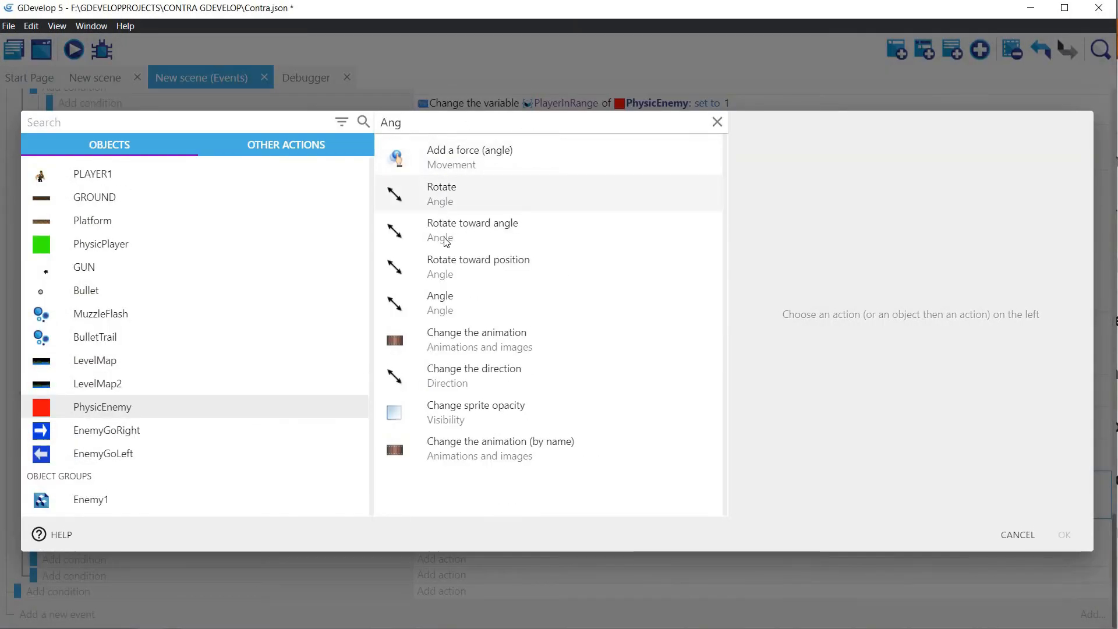
{"action": "left_click", "coordinate": [446, 303]}
{"action": "left_click", "coordinate": [791, 172]}
{"action": "left_click", "coordinate": [782, 203]}
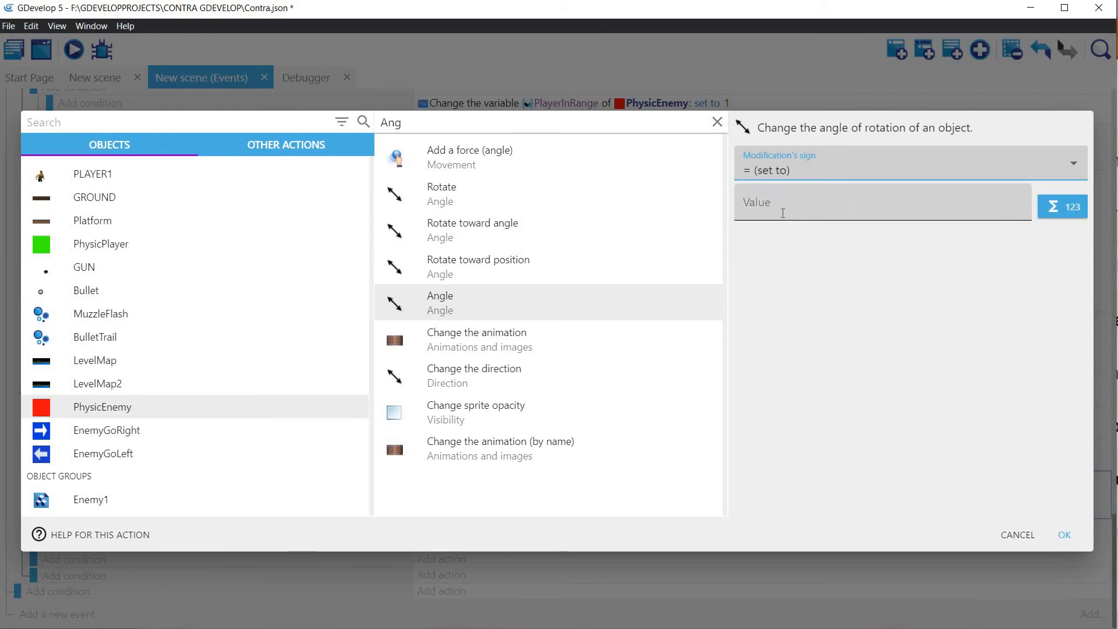
{"action": "left_click", "coordinate": [782, 213]}
{"action": "type", "text": "0"}
{"action": "left_click", "coordinate": [1064, 535]}
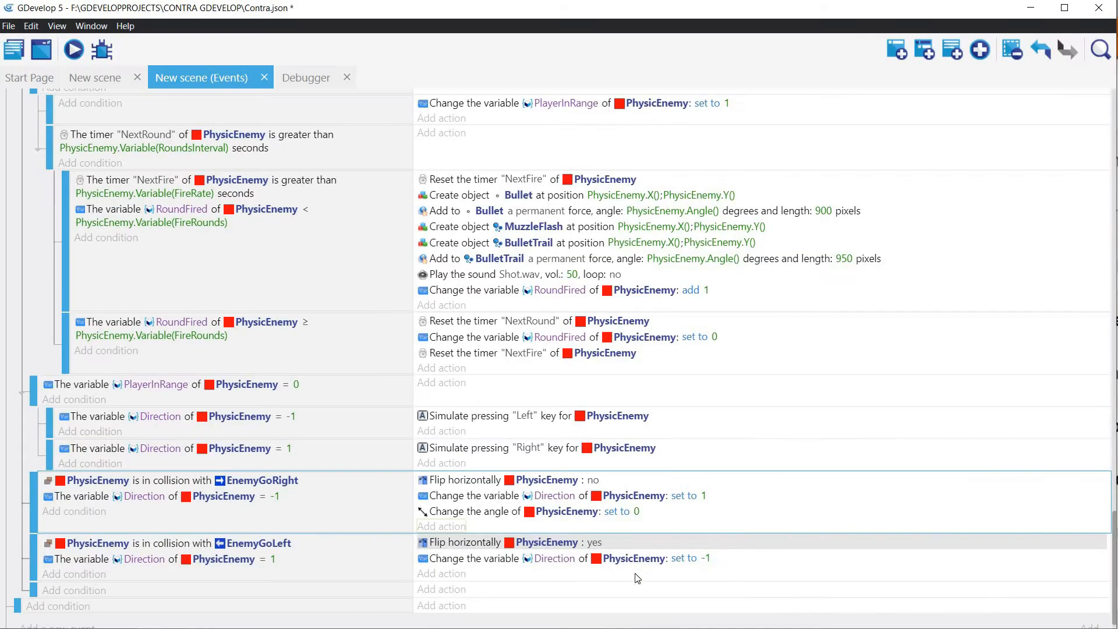
Step: Copy the angle action into the EnemyGoLeft collision event and set its value to 180
{"action": "left_click", "coordinate": [470, 515]}
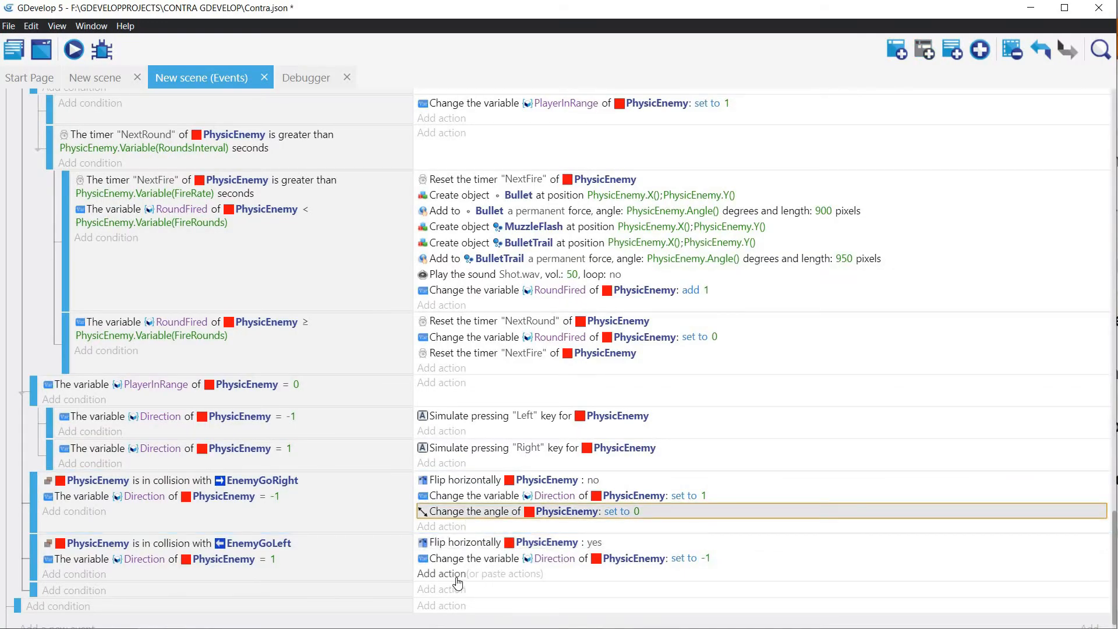
{"action": "left_click", "coordinate": [513, 574]}
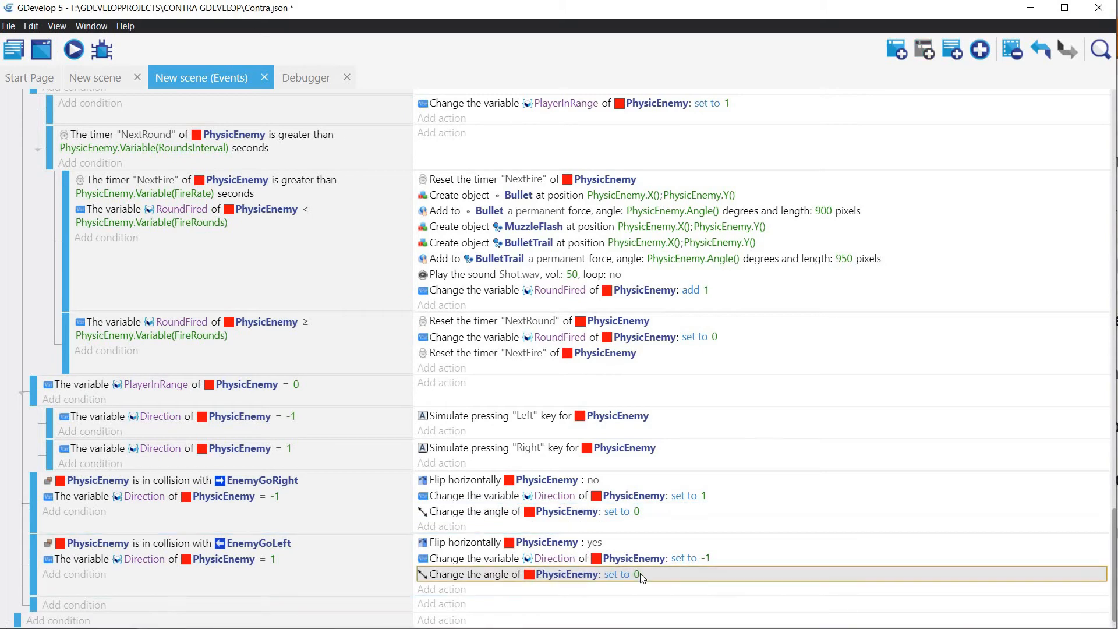
{"action": "double_click", "coordinate": [641, 573]}
{"action": "left_click_drag", "start_coordinate": [800, 153], "coordinate": [722, 156]}
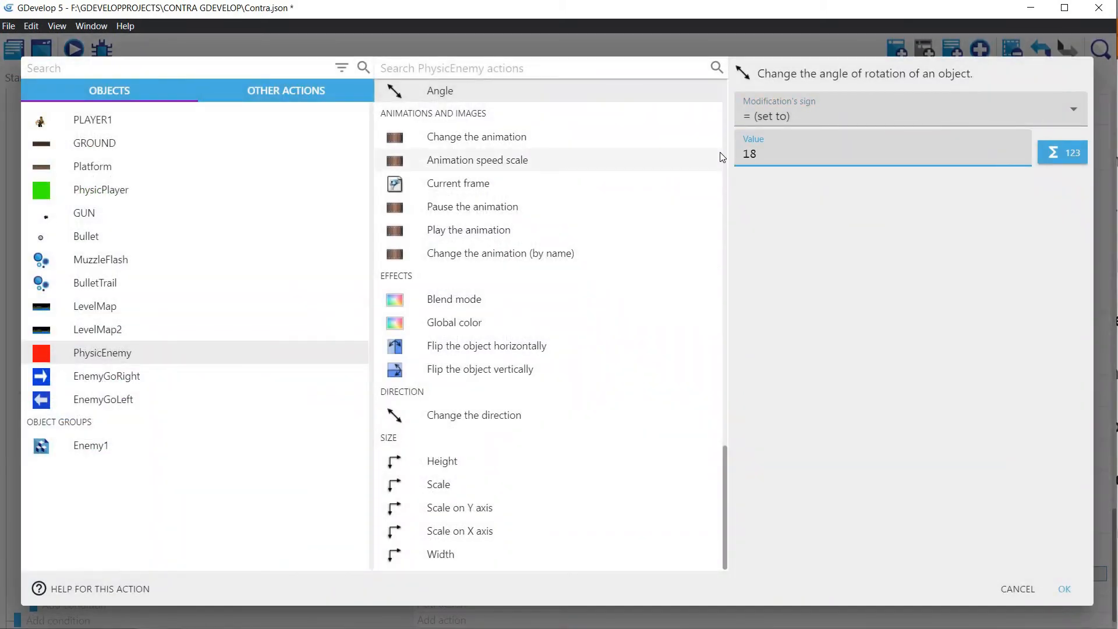
{"action": "left_click", "coordinate": [1064, 588]}
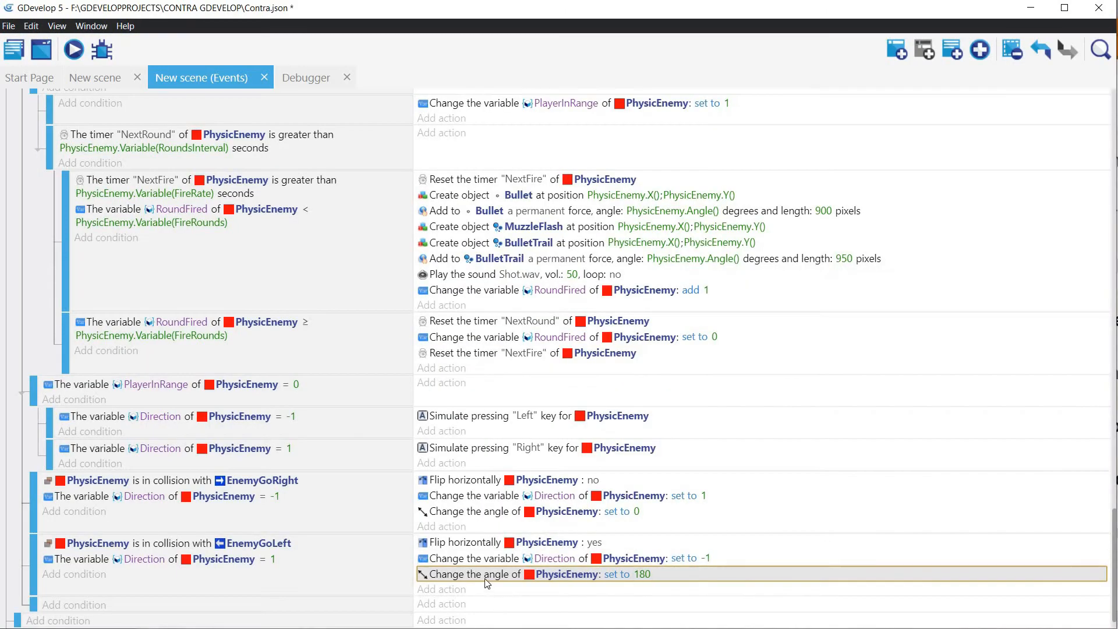
Step: Copy PhysicEnemy's angle set to 180 action into the event that runs at the beginning of the scene
{"action": "right_click", "coordinate": [487, 578]}
{"action": "left_click", "coordinate": [556, 584]}
{"action": "scroll", "coordinate": [876, 271], "scroll_direction": "up", "scroll_amount": 15}
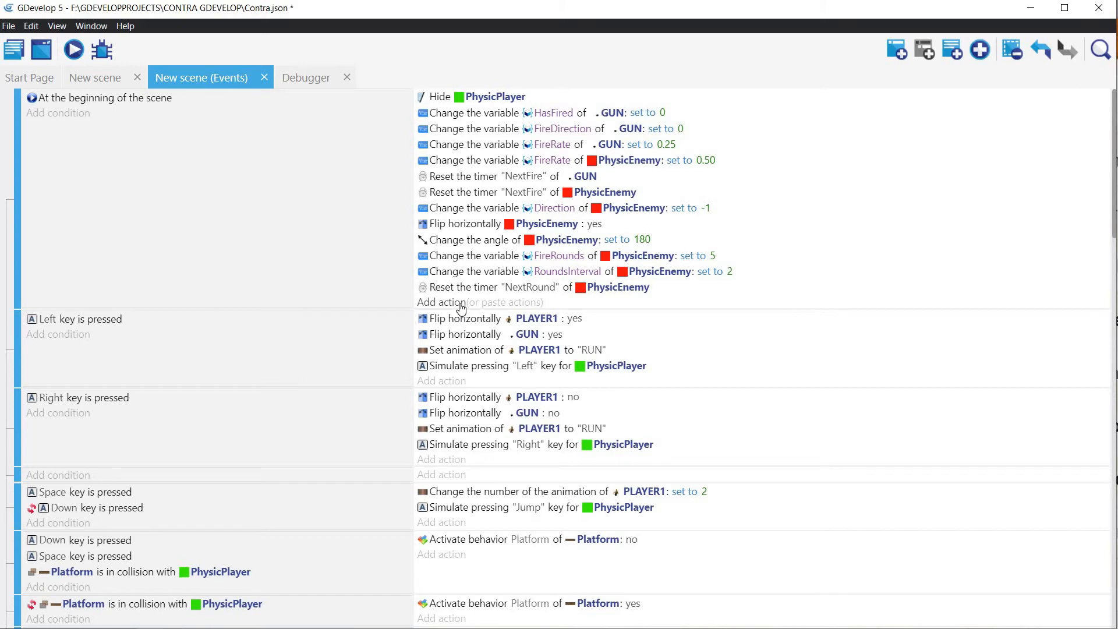
{"action": "left_click", "coordinate": [489, 302]}
{"action": "left_click", "coordinate": [642, 303]}
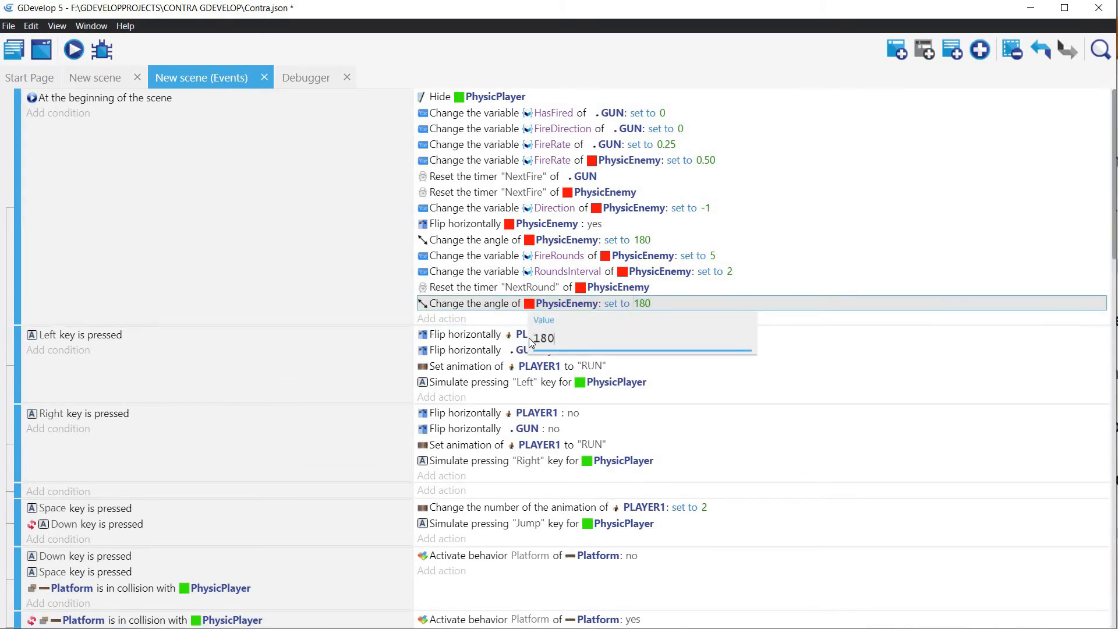
{"action": "type", "text": "18"}
{"action": "left_click", "coordinate": [907, 310]}
Step: Preview the scene, move the player past the enemy in both directions to test its firing angle, and close the preview
{"action": "left_click", "coordinate": [74, 52]}
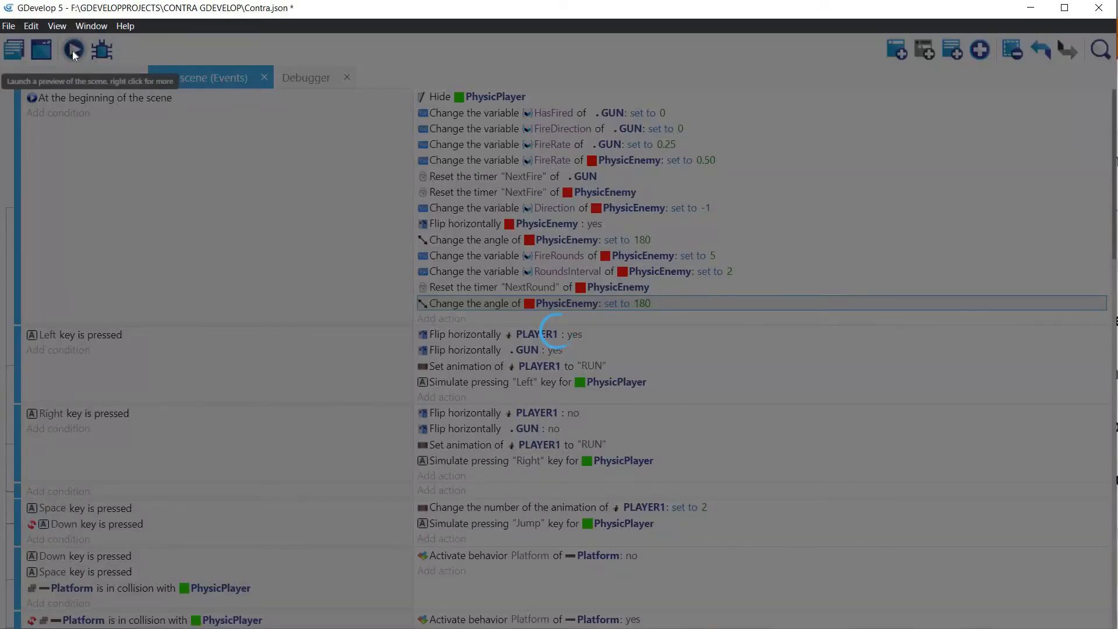
{"action": "key", "text": "Left"}
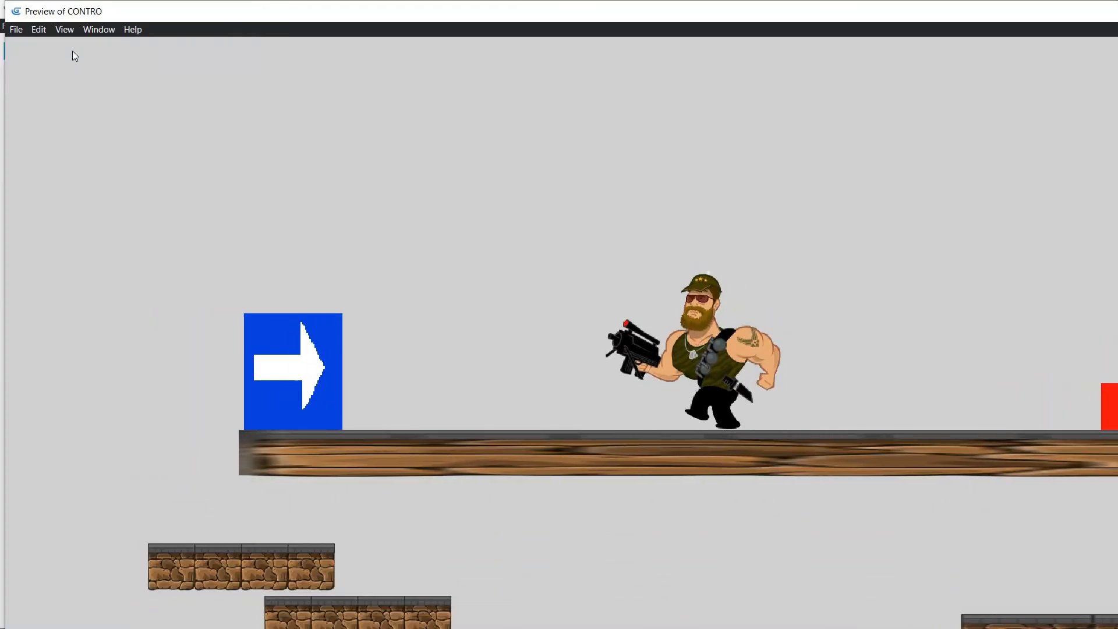
{"action": "key", "text": "Right"}
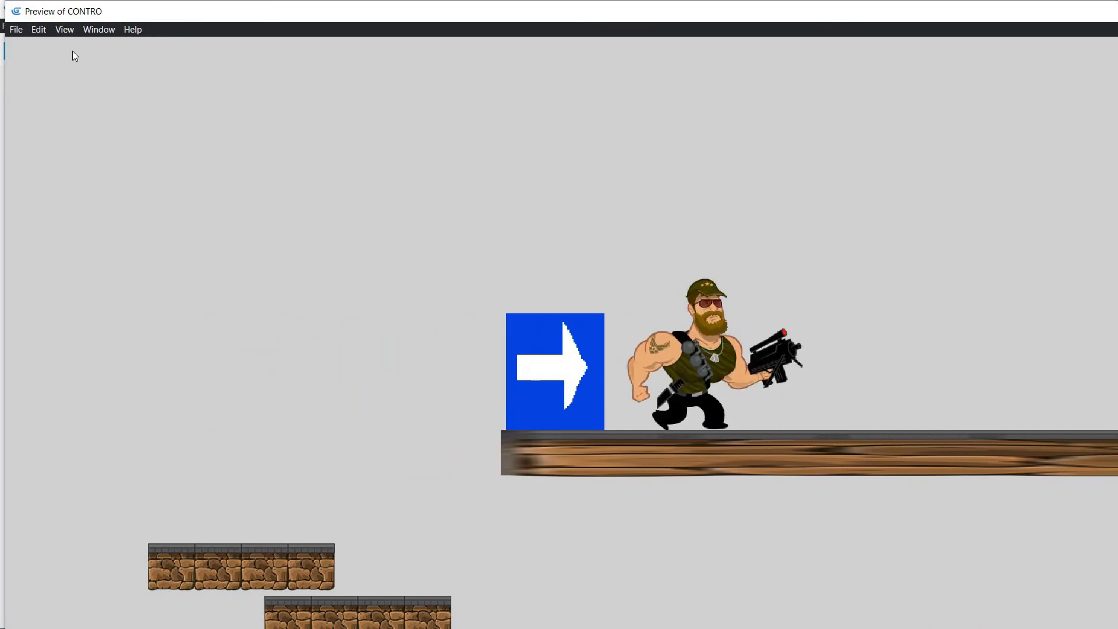
{"action": "key", "text": "space"}
{"action": "key", "text": "space"}
{"action": "key", "text": "space"}
{"action": "key", "text": "Right"}
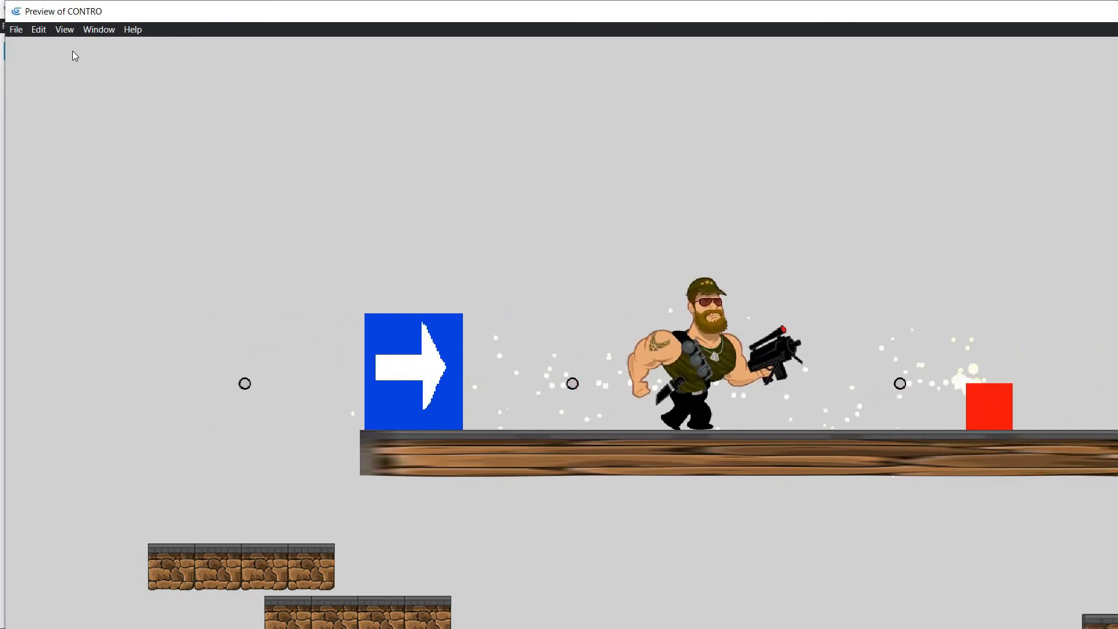
{"action": "key", "text": "Up"}
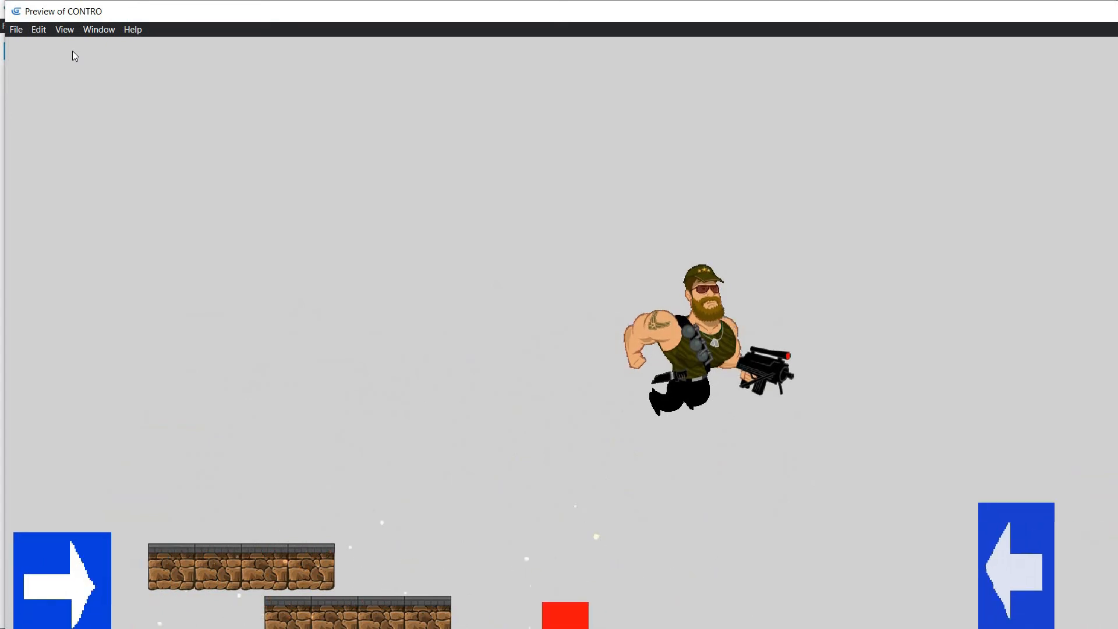
{"action": "key", "text": "Right"}
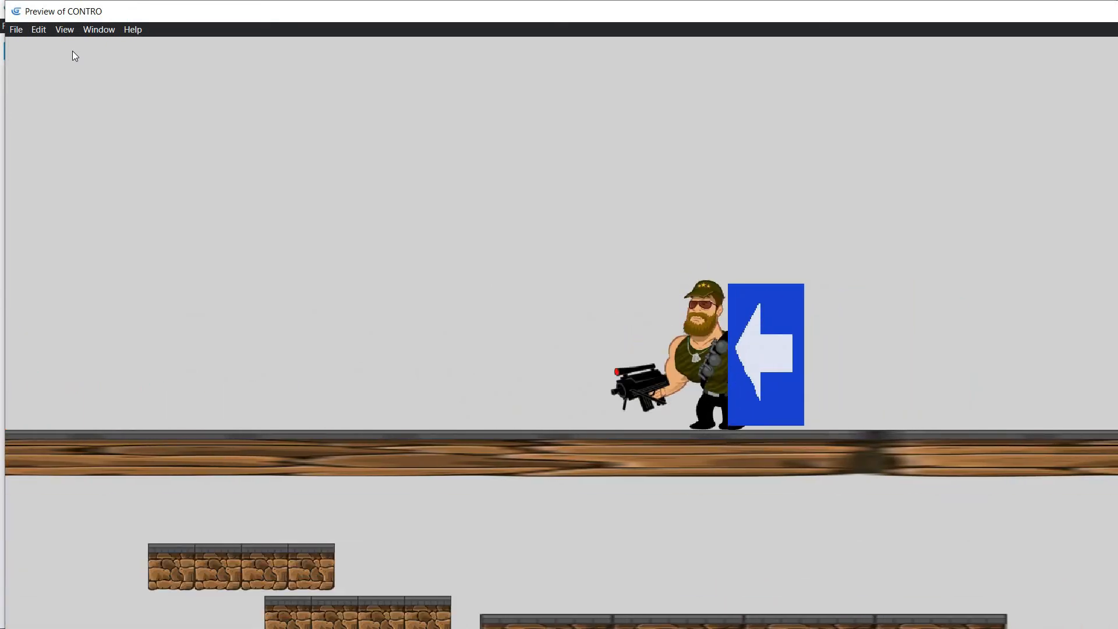
{"action": "key", "text": "Left"}
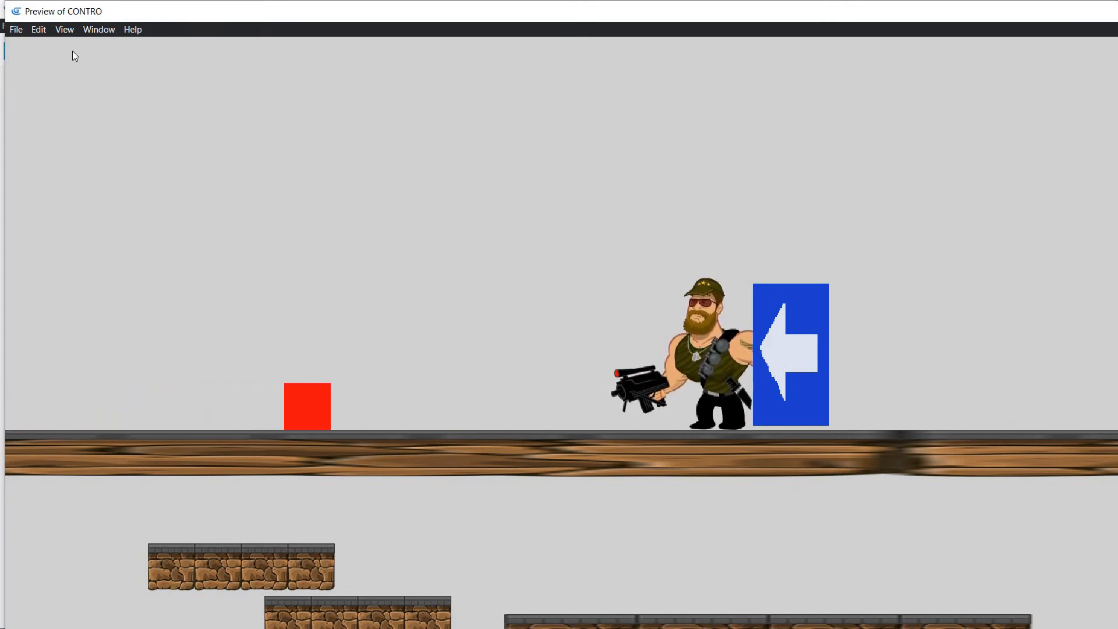
{"action": "key", "text": "space"}
{"action": "key", "text": "Right"}
{"action": "key", "text": "Right"}
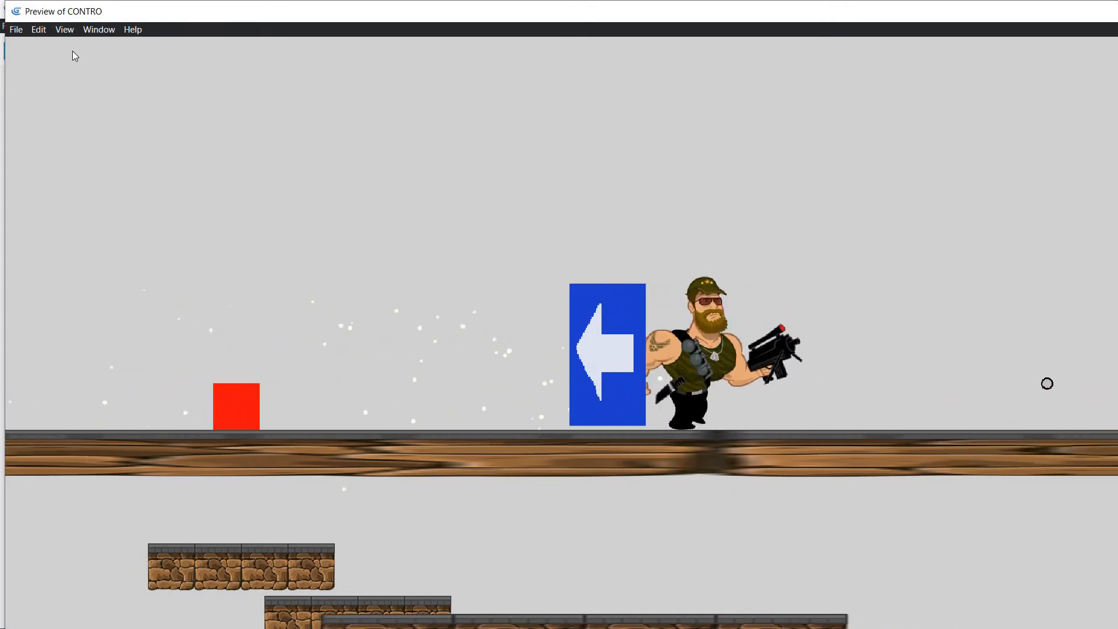
{"action": "key", "text": "Right"}
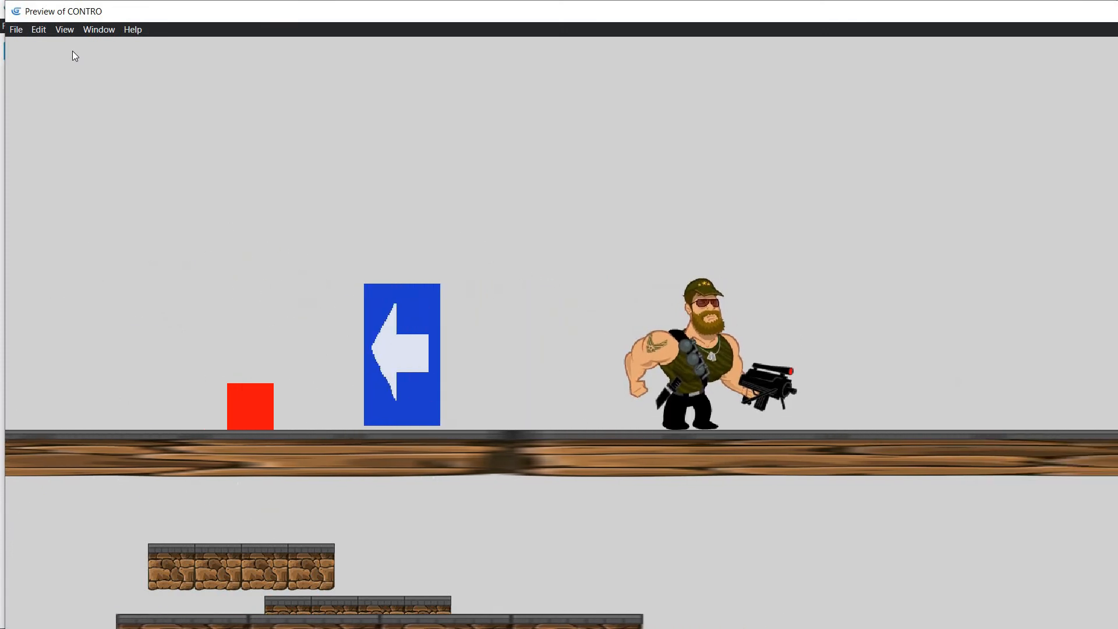
{"action": "key", "text": "Right"}
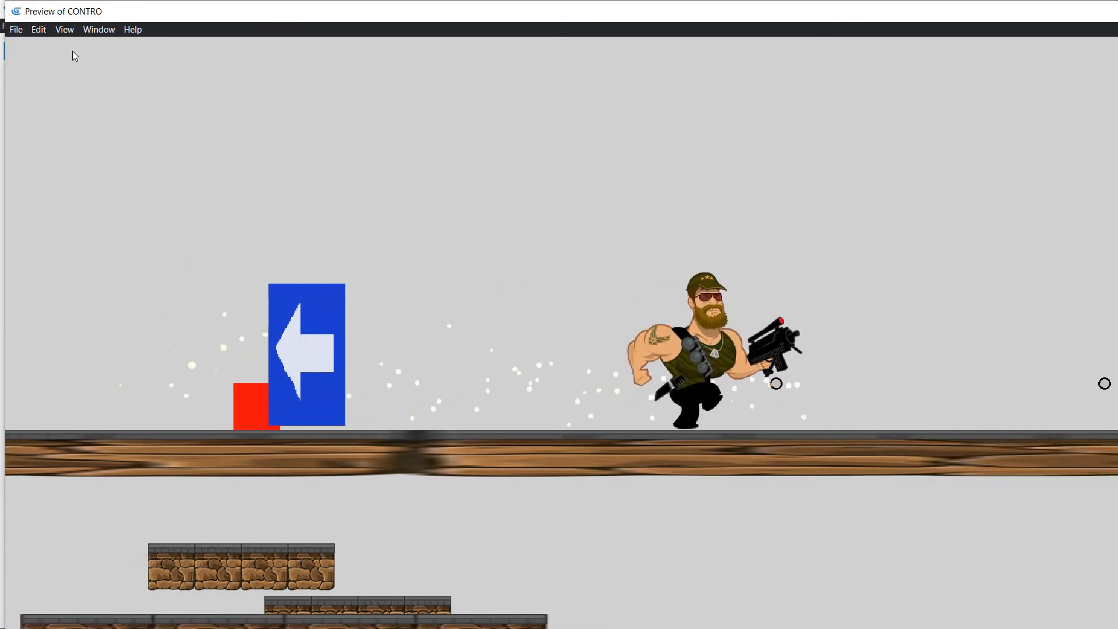
{"action": "key", "text": "Left"}
{"action": "key", "text": "Left"}
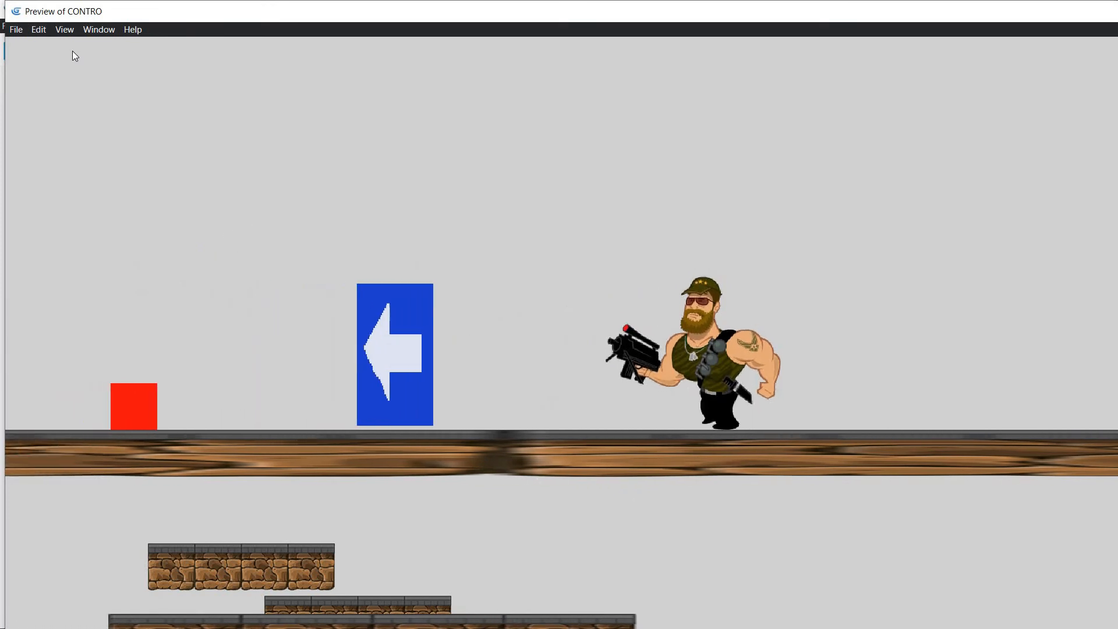
{"action": "key", "text": "Right"}
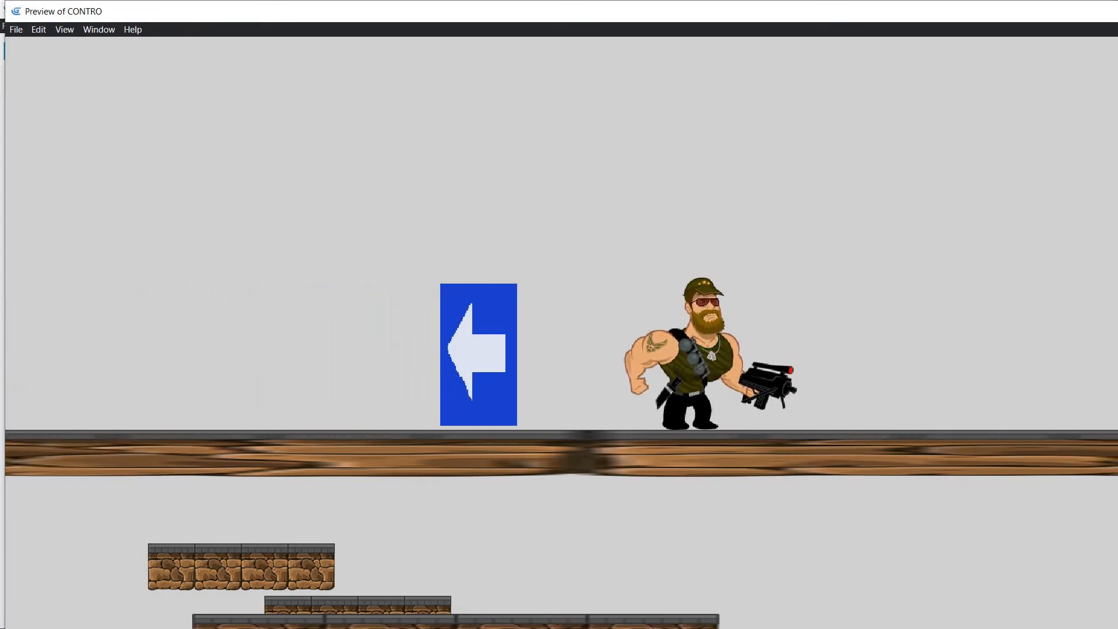
{"action": "key", "text": "alt+F4"}
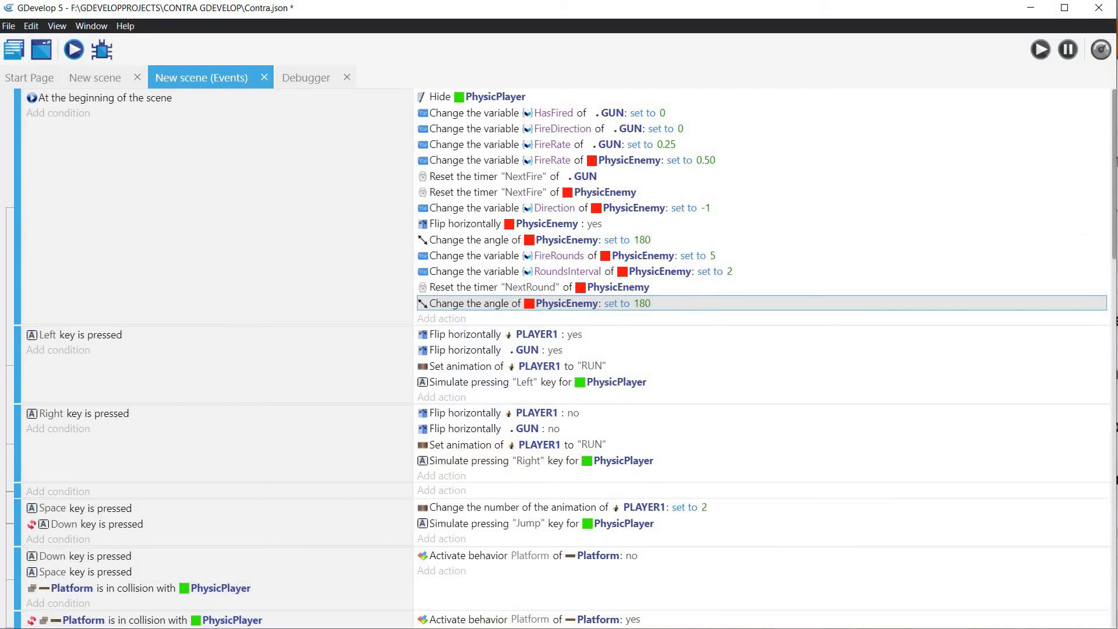
Step: Add a new Sprite object named EnemySprite to the scene
{"action": "left_click", "coordinate": [99, 77]}
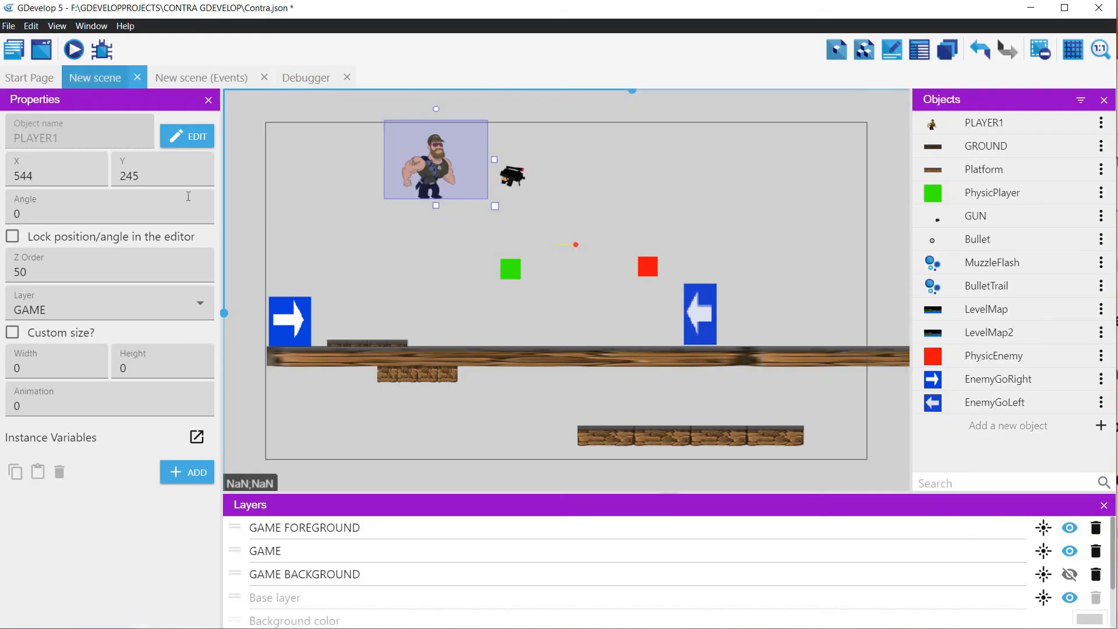
{"action": "left_click", "coordinate": [1101, 426]}
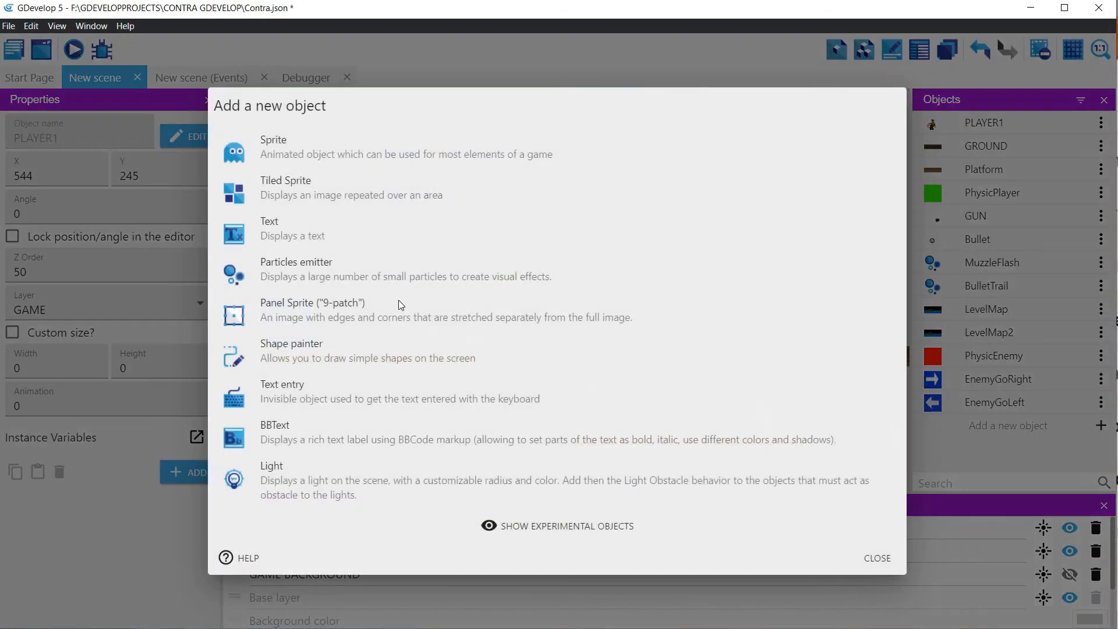
{"action": "left_click", "coordinate": [278, 146]}
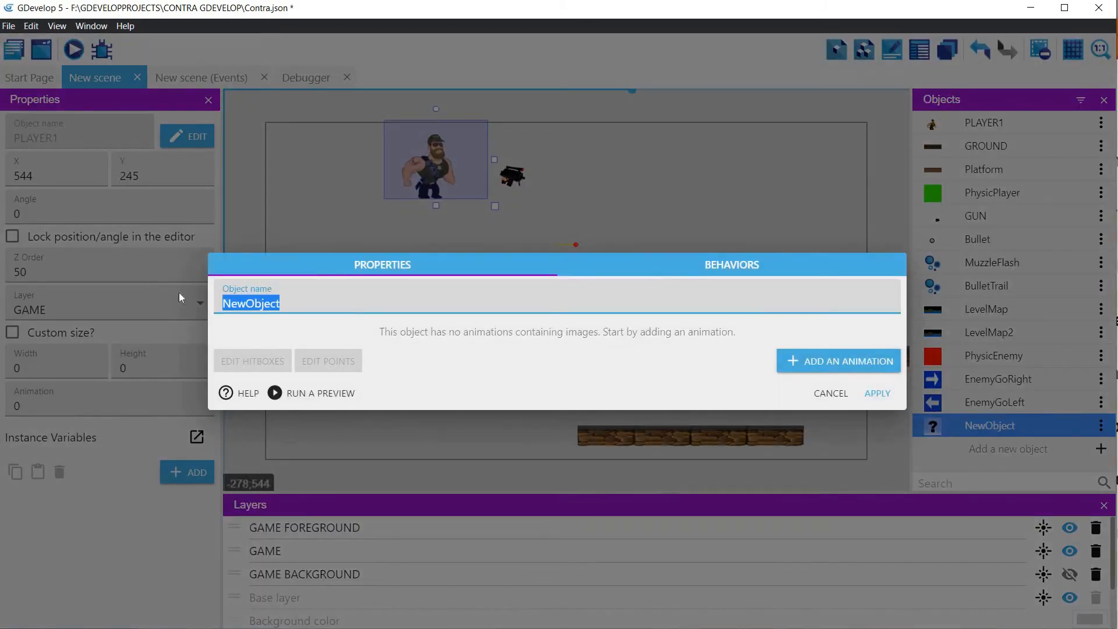
{"action": "type", "text": "EnemySp"}
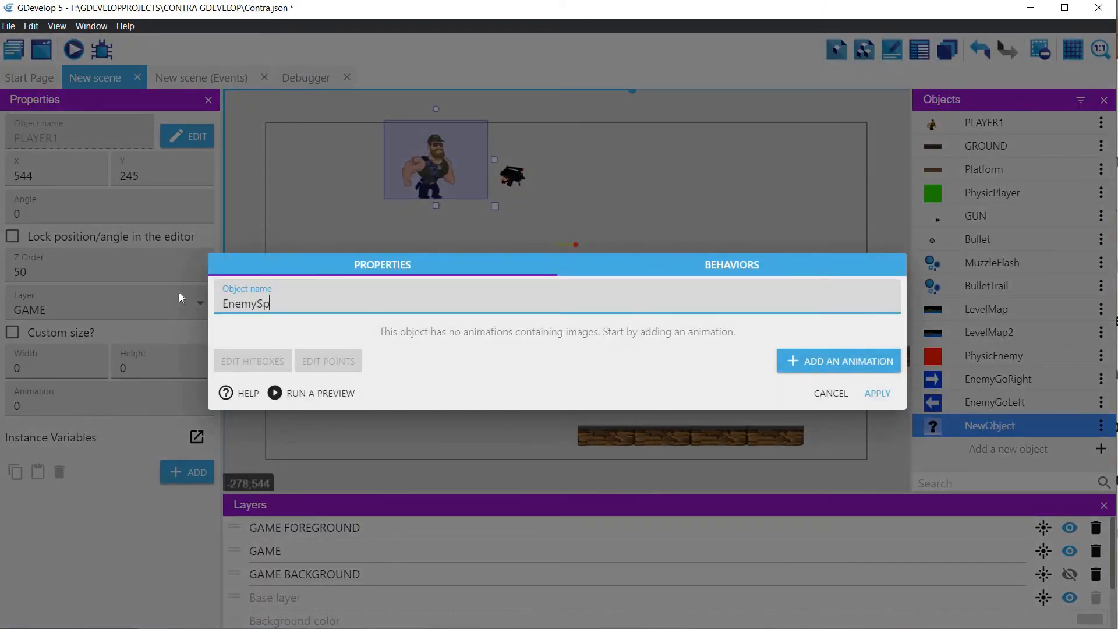
{"action": "type", "text": "rite"}
Step: Add an animation named ENEMY_WALK to the EnemySprite object
{"action": "left_click", "coordinate": [843, 361]}
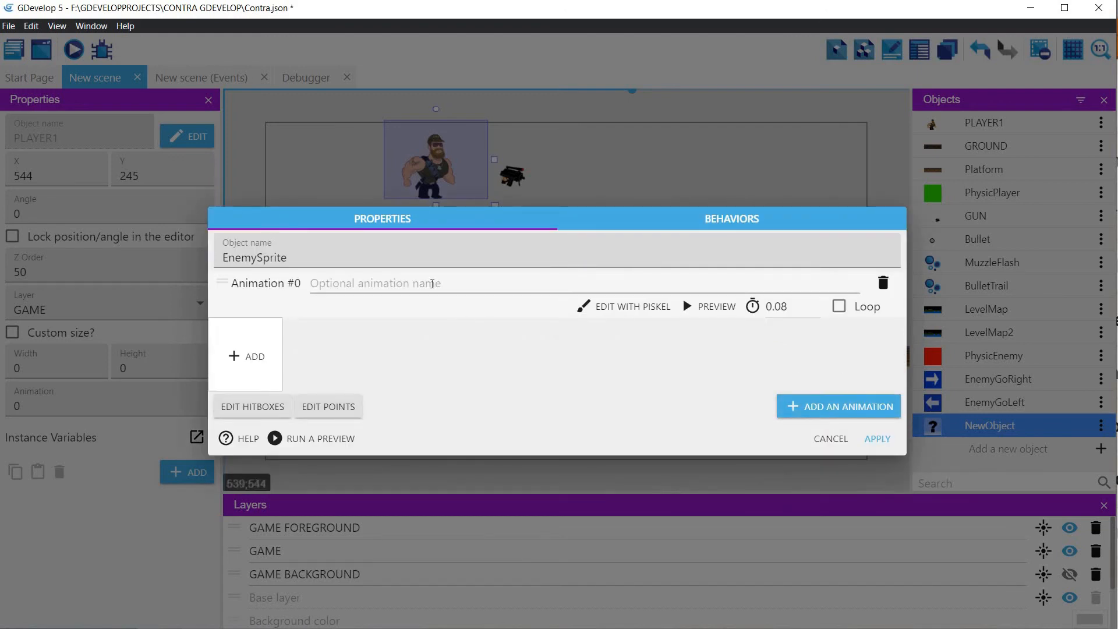
{"action": "left_click", "coordinate": [432, 283]}
{"action": "type", "text": "W"}
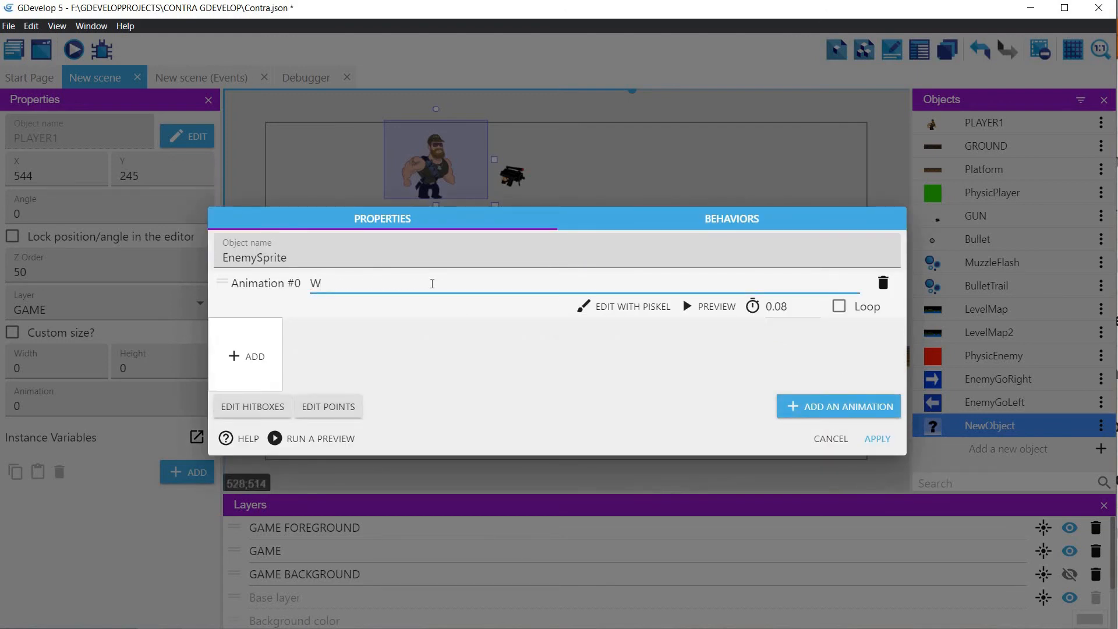
{"action": "key", "text": "BackSpace"}
{"action": "type", "text": "ENEMY_WALK"}
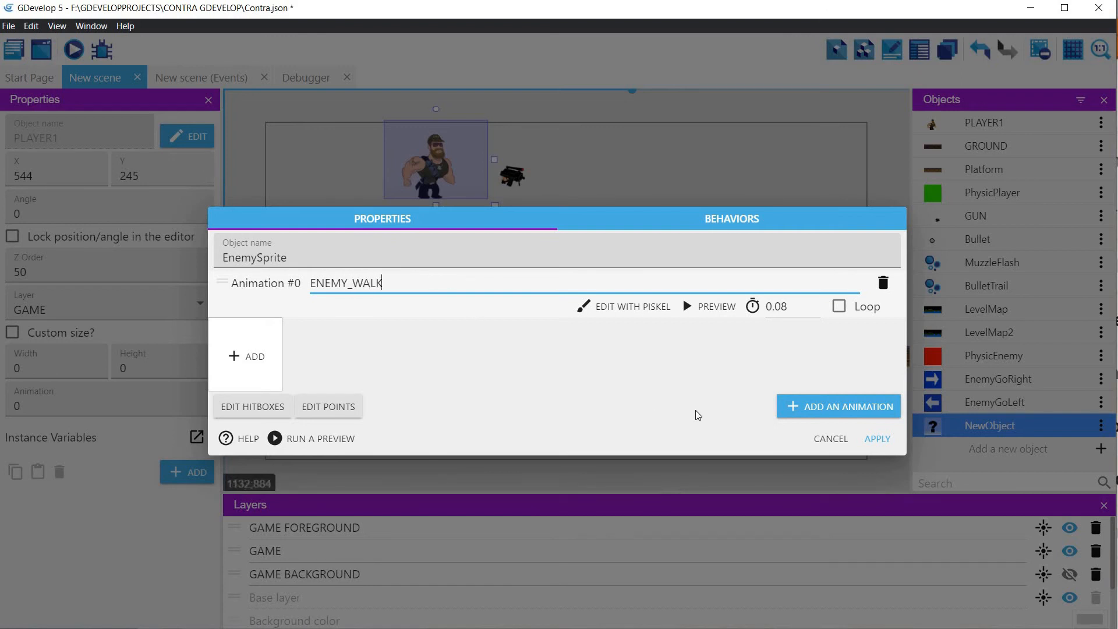
Step: Start adding images to ENEMY_WALK and browse to GAMEPARTNERS > WorldWarMech_Jughead > WorldWarMech_Jughead > PNG_Exports_1x_2x in the GDEVELOPPROJECTS folder
{"action": "left_click", "coordinate": [243, 360]}
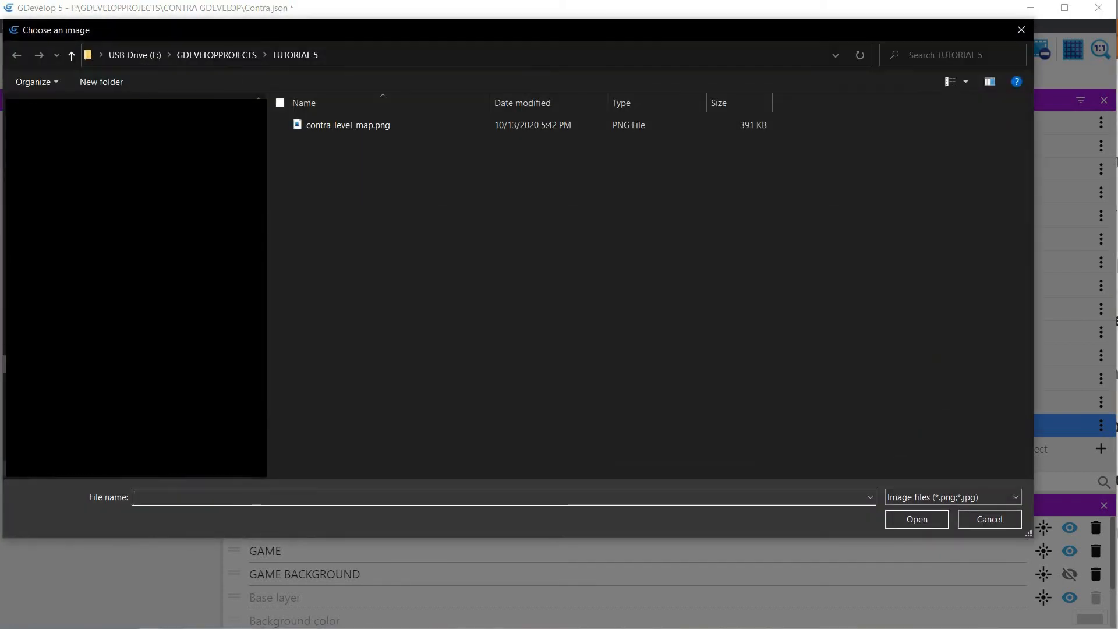
{"action": "left_click", "coordinate": [224, 54]}
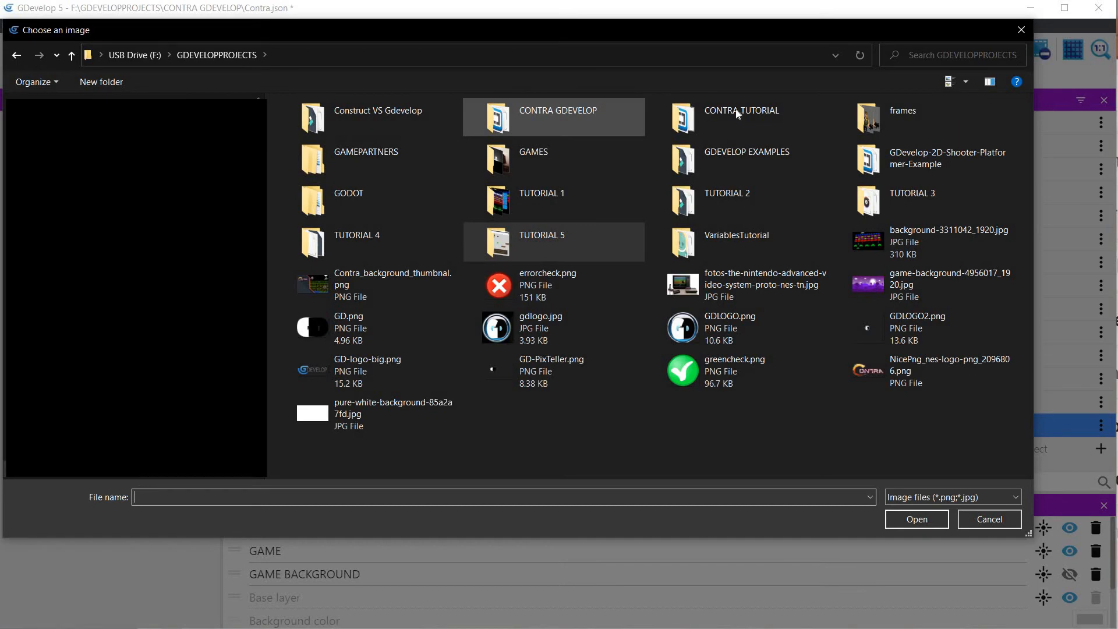
{"action": "double_click", "coordinate": [387, 149]}
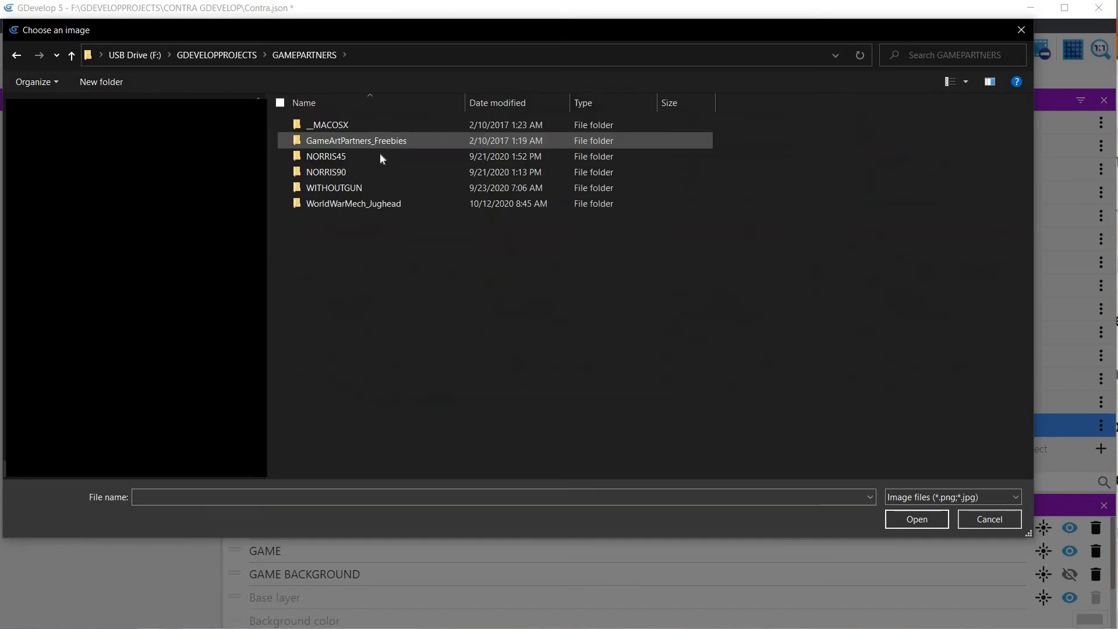
{"action": "left_click", "coordinate": [354, 205]}
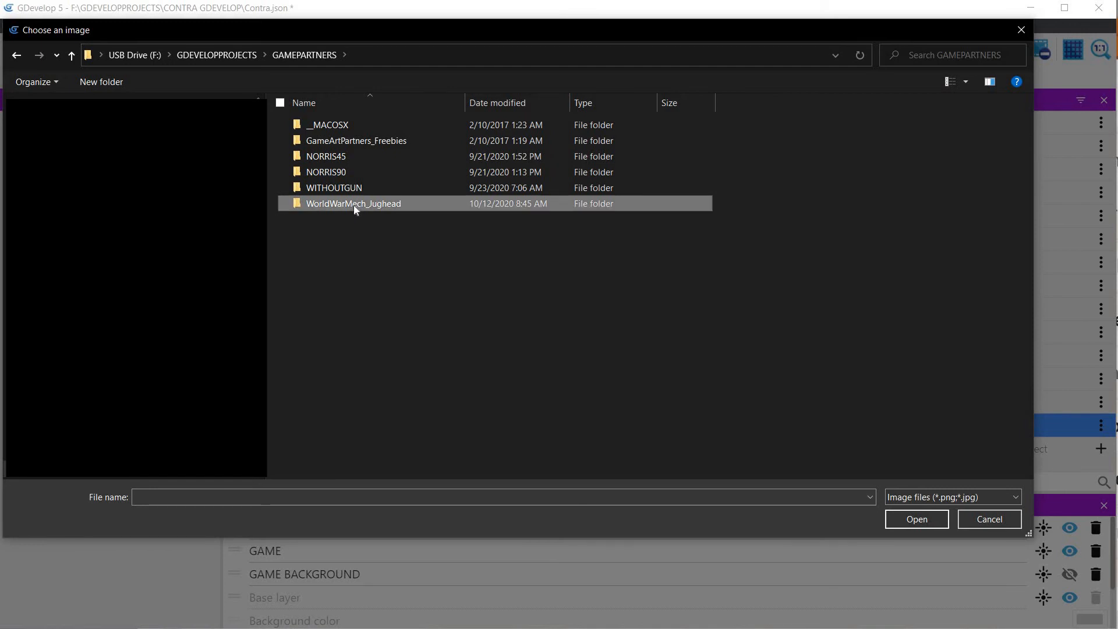
{"action": "double_click", "coordinate": [354, 205]}
{"action": "double_click", "coordinate": [347, 146]}
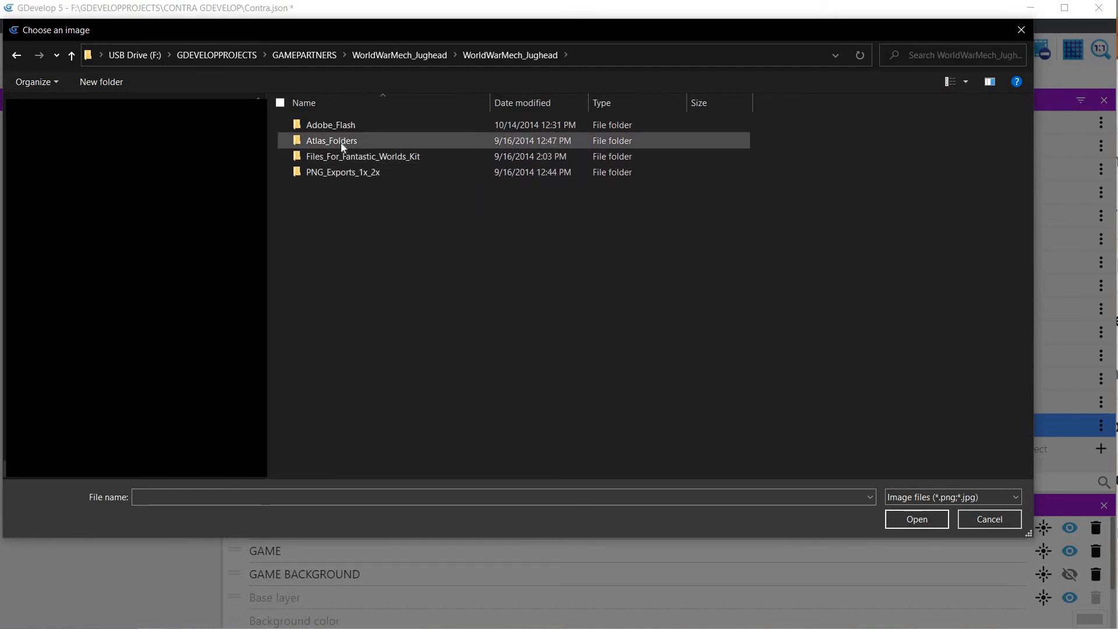
{"action": "double_click", "coordinate": [348, 172]}
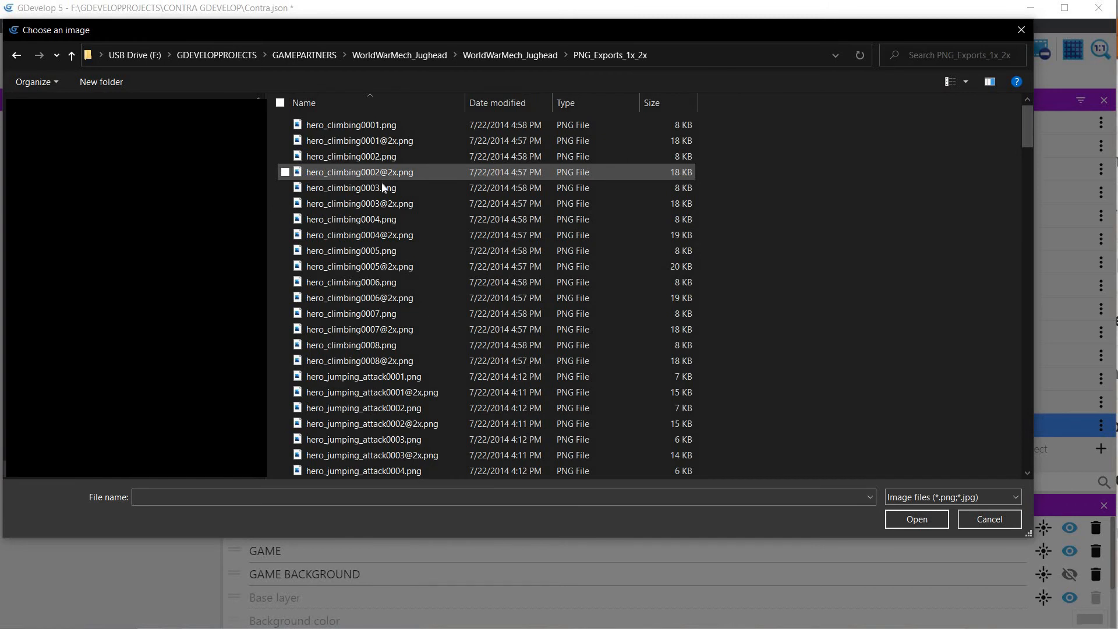
{"action": "scroll", "coordinate": [382, 191], "scroll_direction": "down", "scroll_amount": 1}
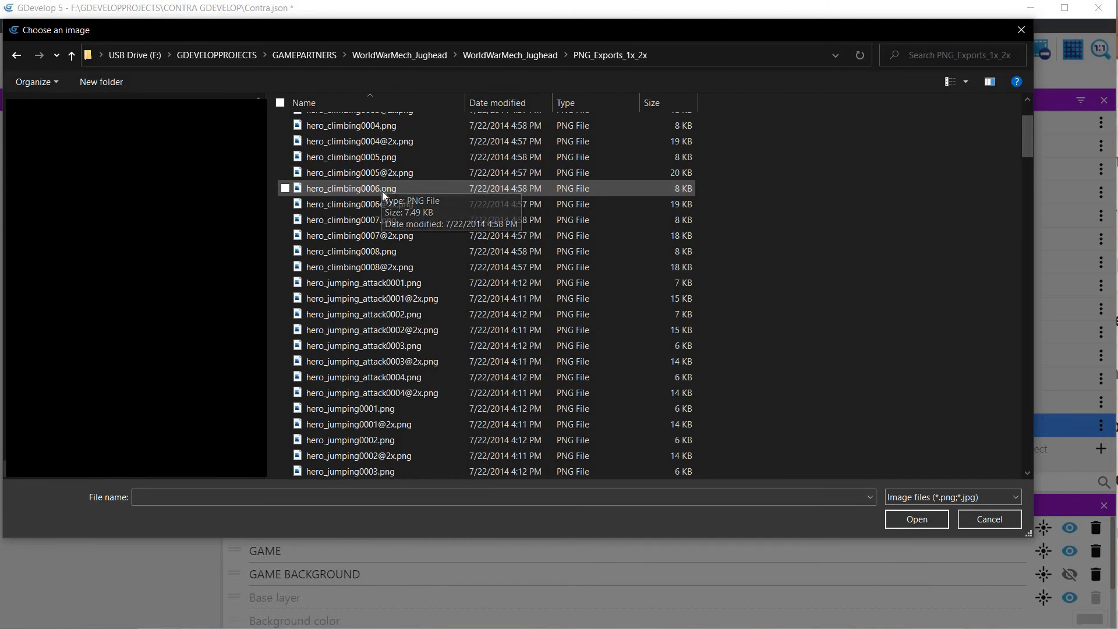
{"action": "scroll", "coordinate": [382, 191], "scroll_direction": "down", "scroll_amount": 6}
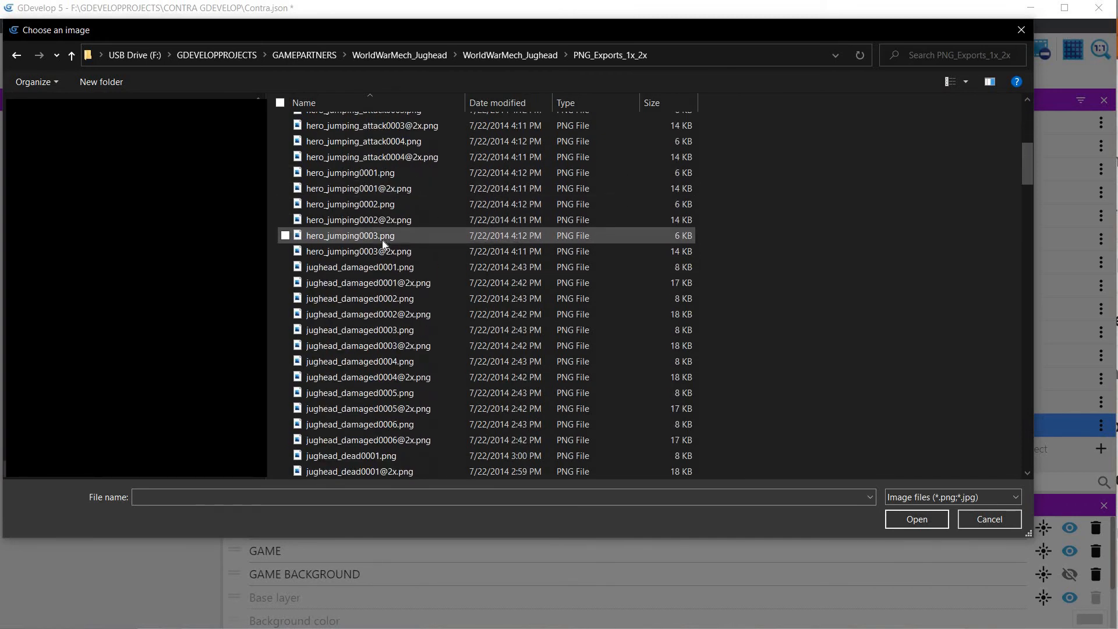
{"action": "scroll", "coordinate": [383, 242], "scroll_direction": "down", "scroll_amount": 10}
{"action": "scroll", "coordinate": [382, 239], "scroll_direction": "down", "scroll_amount": 12}
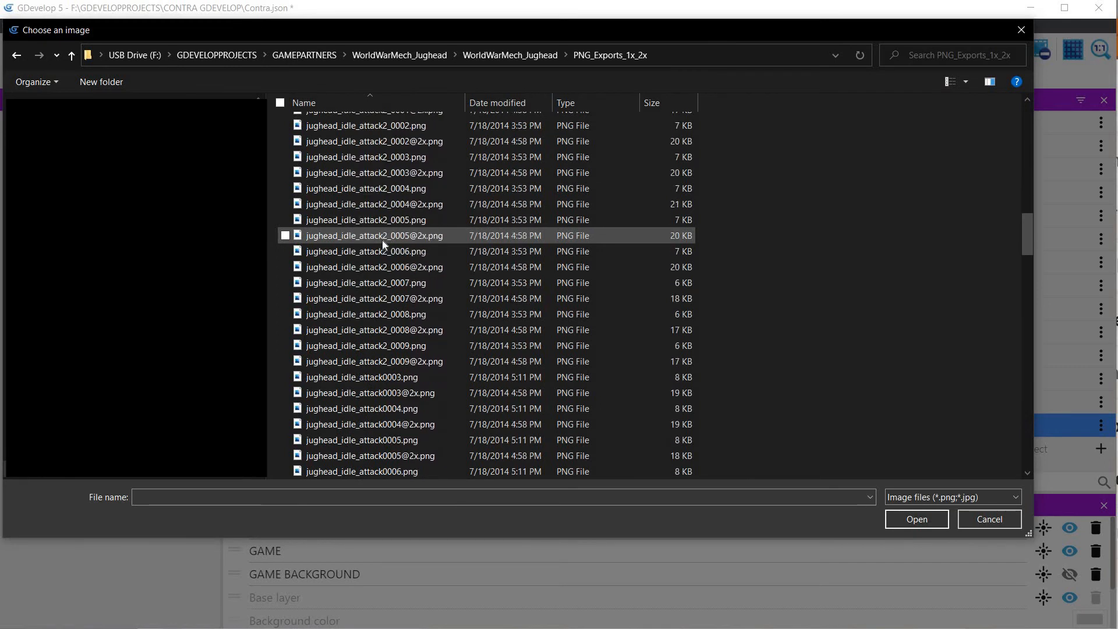
{"action": "scroll", "coordinate": [381, 239], "scroll_direction": "down", "scroll_amount": 6}
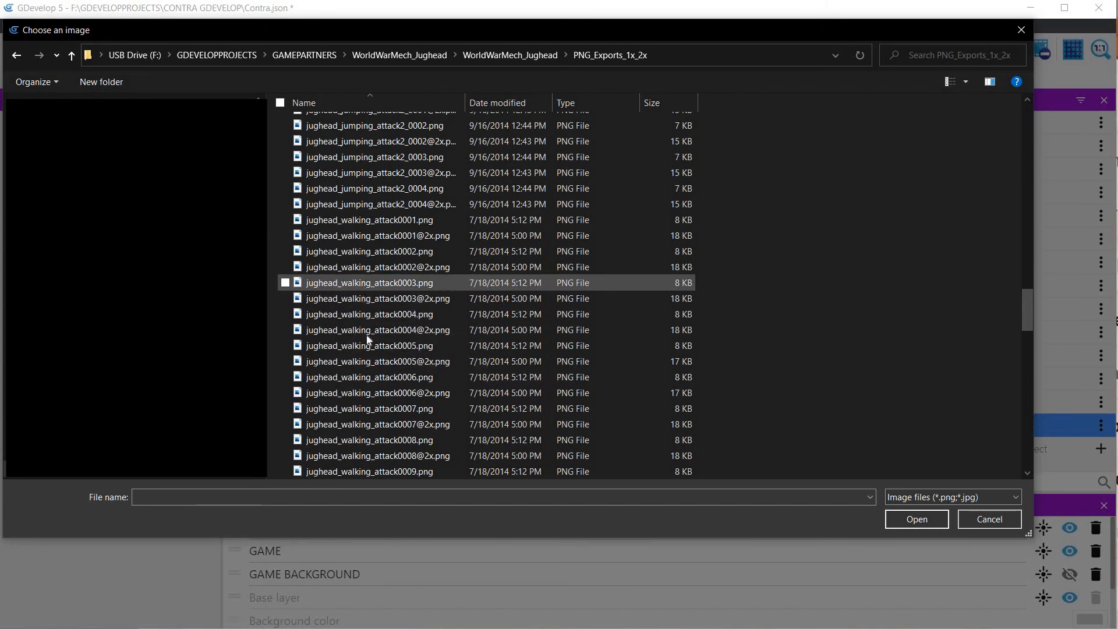
{"action": "scroll", "coordinate": [366, 334], "scroll_direction": "down", "scroll_amount": 15}
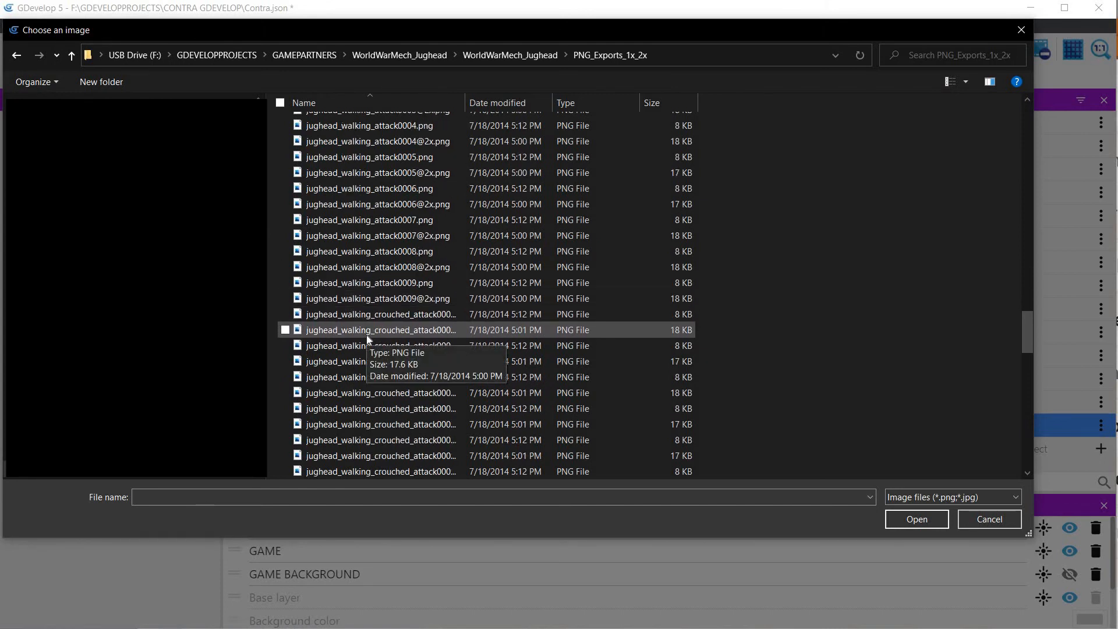
{"action": "scroll", "coordinate": [366, 335], "scroll_direction": "down", "scroll_amount": 6}
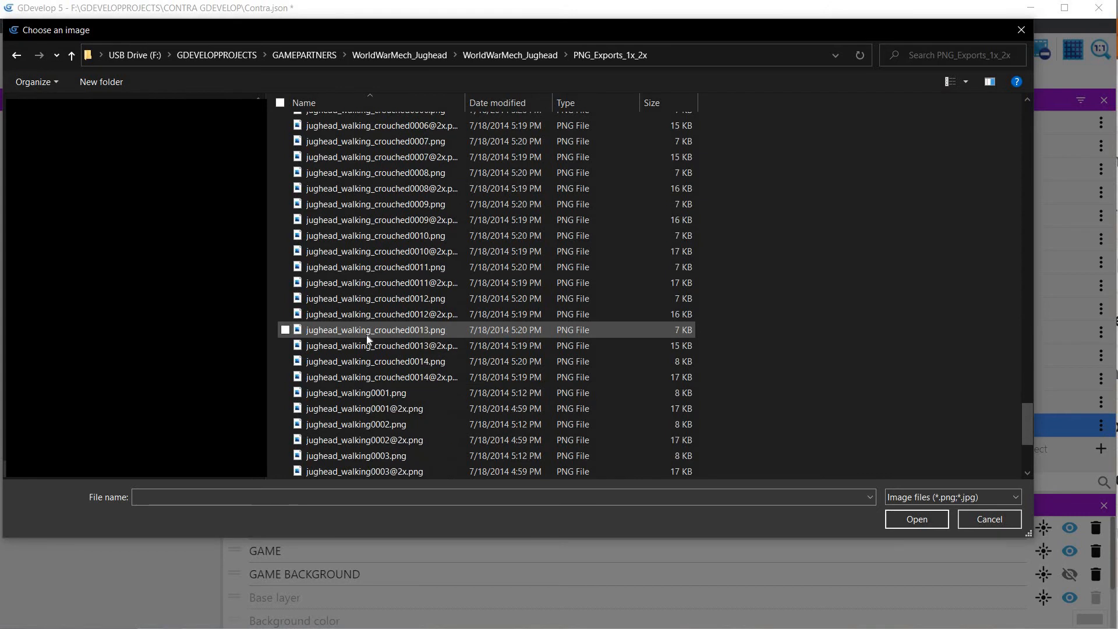
{"action": "left_click", "coordinate": [369, 393]}
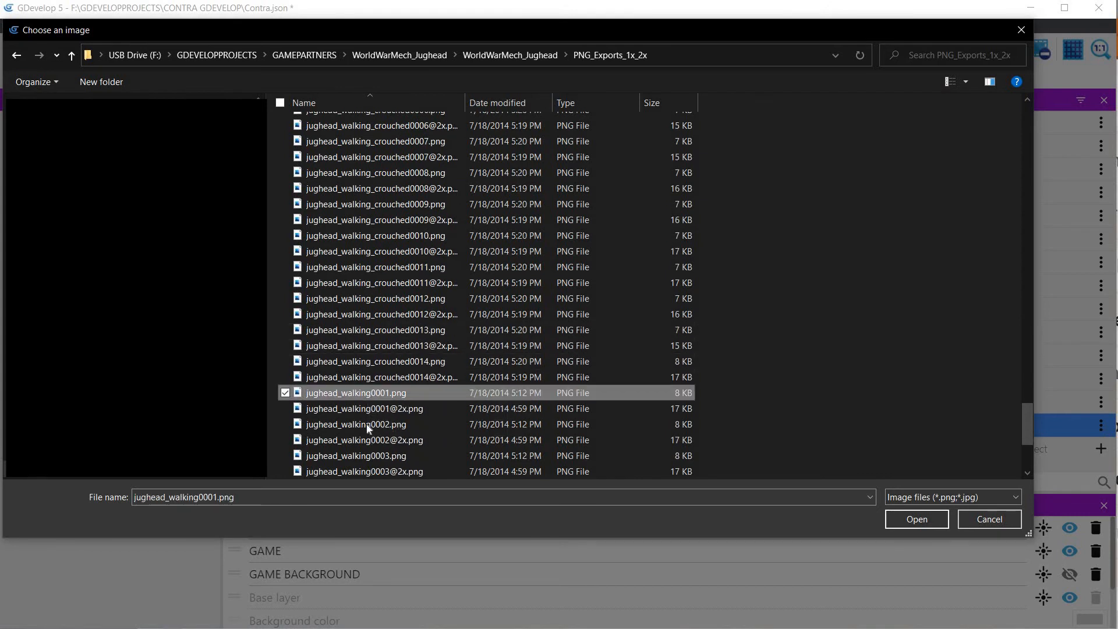
{"action": "left_click", "coordinate": [366, 424], "text": "ctrl"}
{"action": "scroll", "coordinate": [365, 424], "scroll_direction": "down", "scroll_amount": 1}
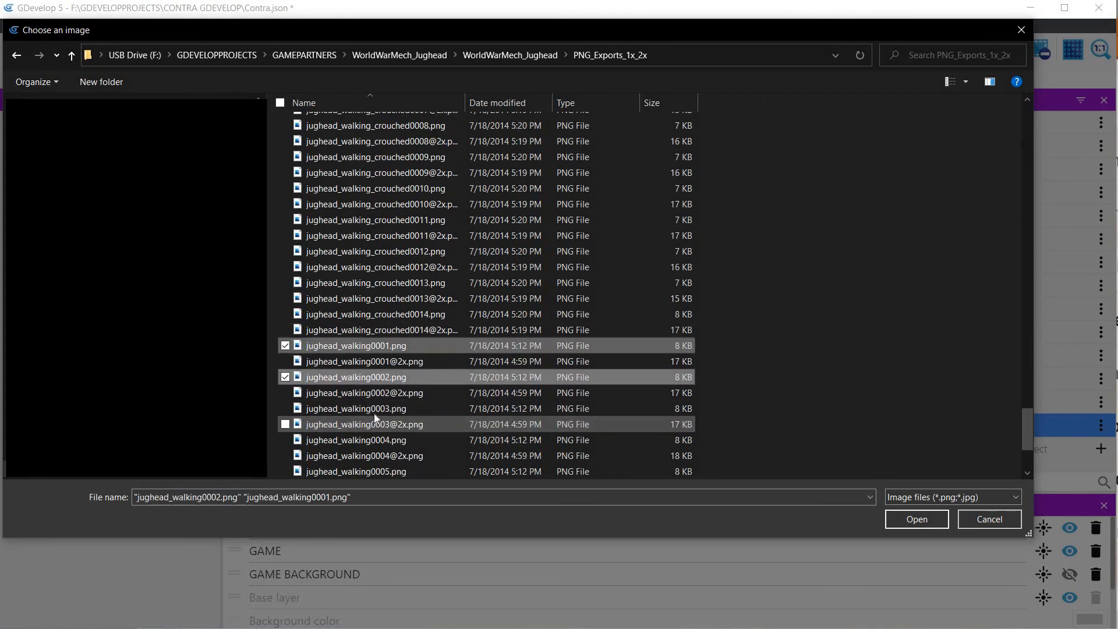
{"action": "left_click", "coordinate": [374, 411], "text": "ctrl"}
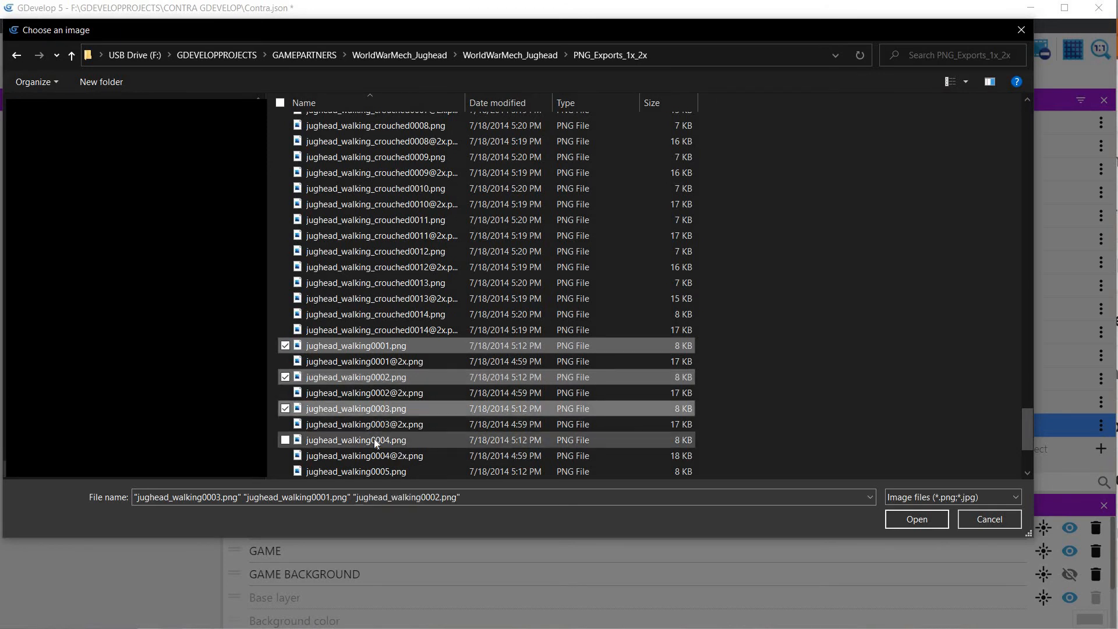
{"action": "left_click", "coordinate": [374, 438], "text": "ctrl"}
{"action": "scroll", "coordinate": [374, 438], "scroll_direction": "down", "scroll_amount": 1}
{"action": "left_click", "coordinate": [378, 424], "text": "ctrl"}
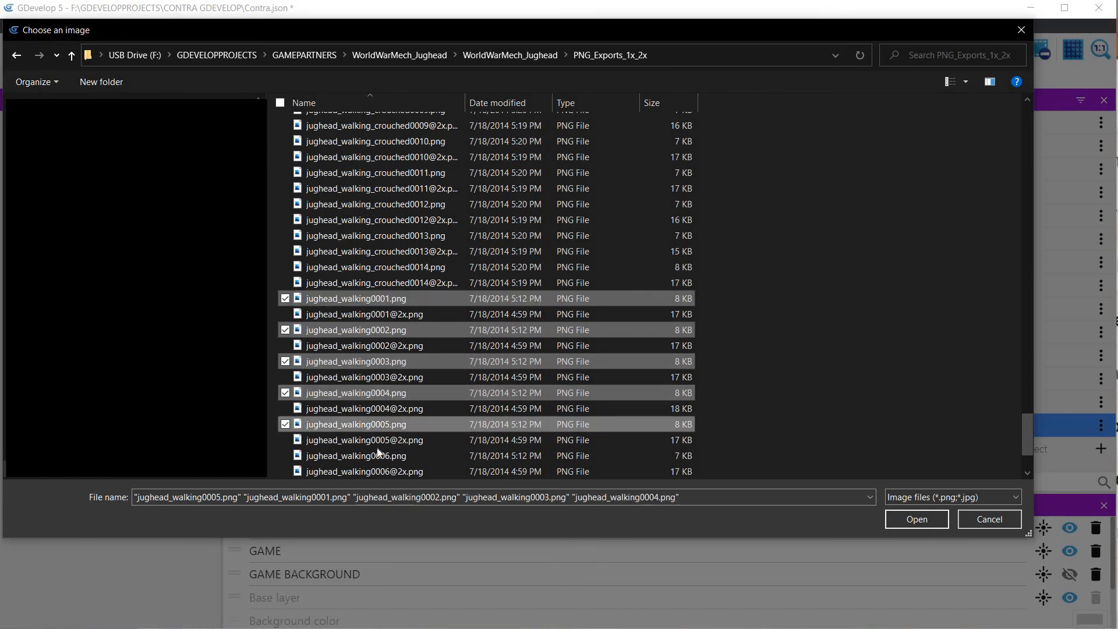
{"action": "left_click", "coordinate": [376, 455], "text": "ctrl"}
{"action": "scroll", "coordinate": [376, 456], "scroll_direction": "down", "scroll_amount": 1}
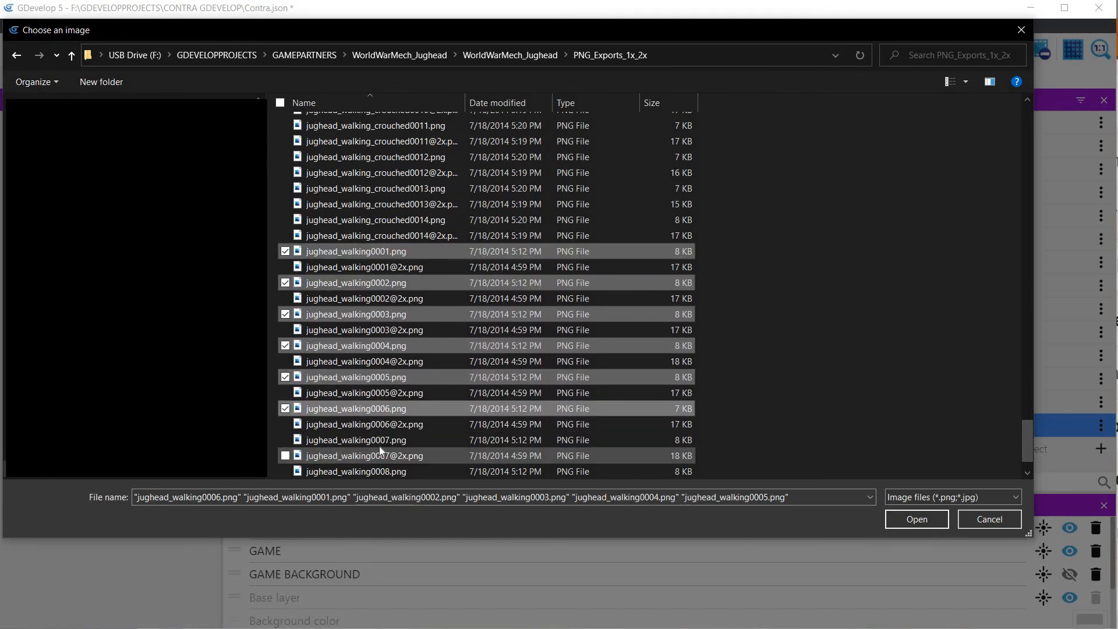
{"action": "left_click", "coordinate": [379, 445], "text": "ctrl"}
{"action": "scroll", "coordinate": [379, 446], "scroll_direction": "down", "scroll_amount": 1}
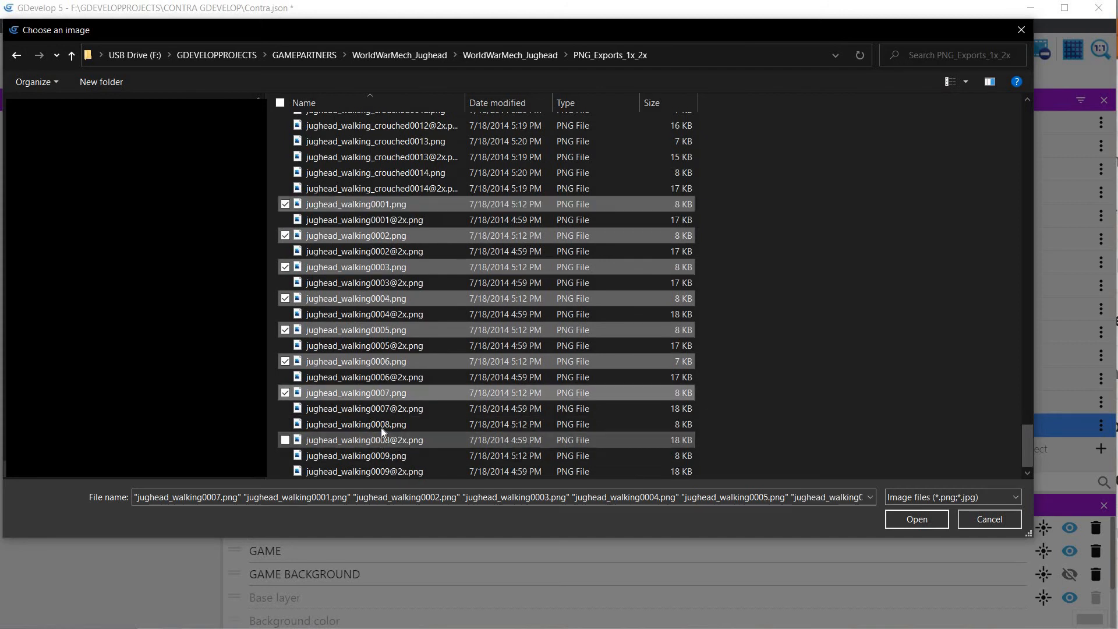
{"action": "left_click", "coordinate": [381, 425], "text": "ctrl"}
{"action": "left_click", "coordinate": [380, 457], "text": "ctrl"}
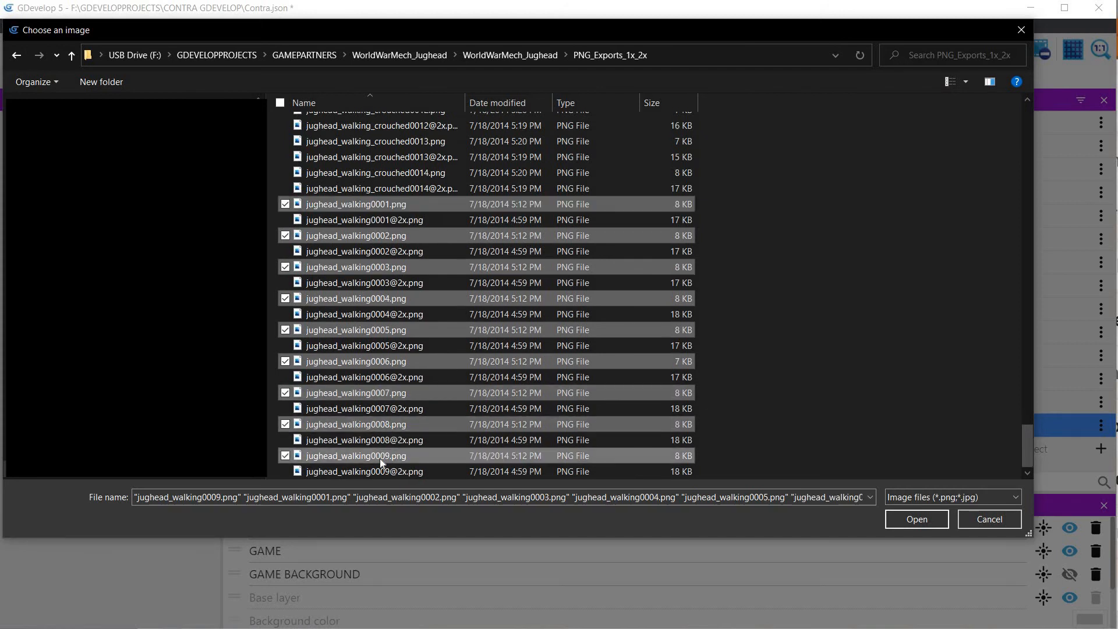
{"action": "left_click", "coordinate": [917, 519]}
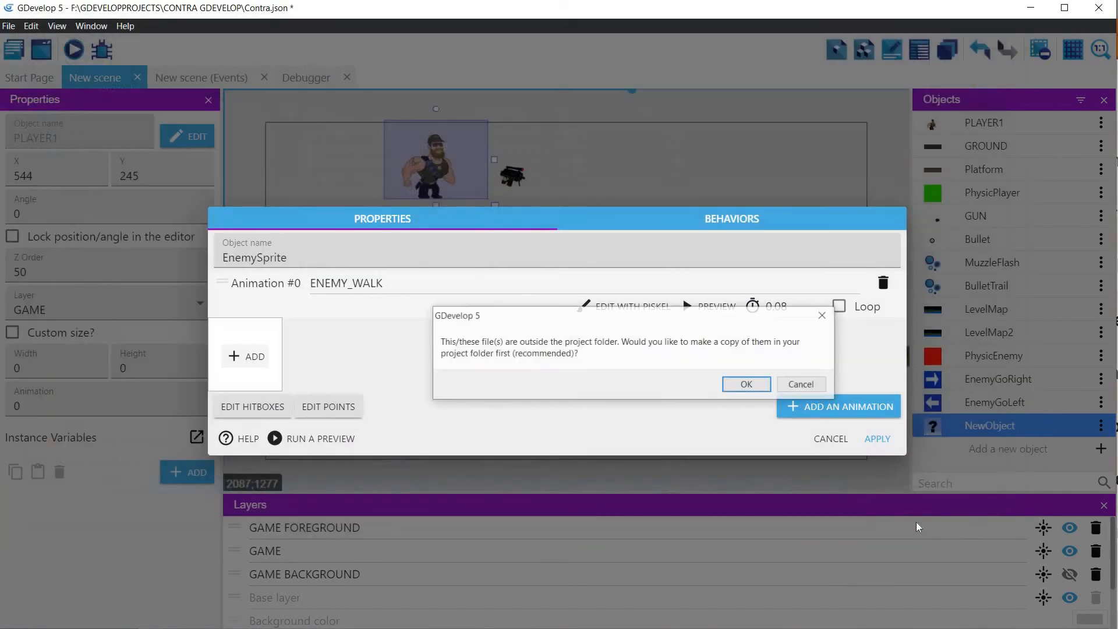
{"action": "left_click", "coordinate": [746, 386]}
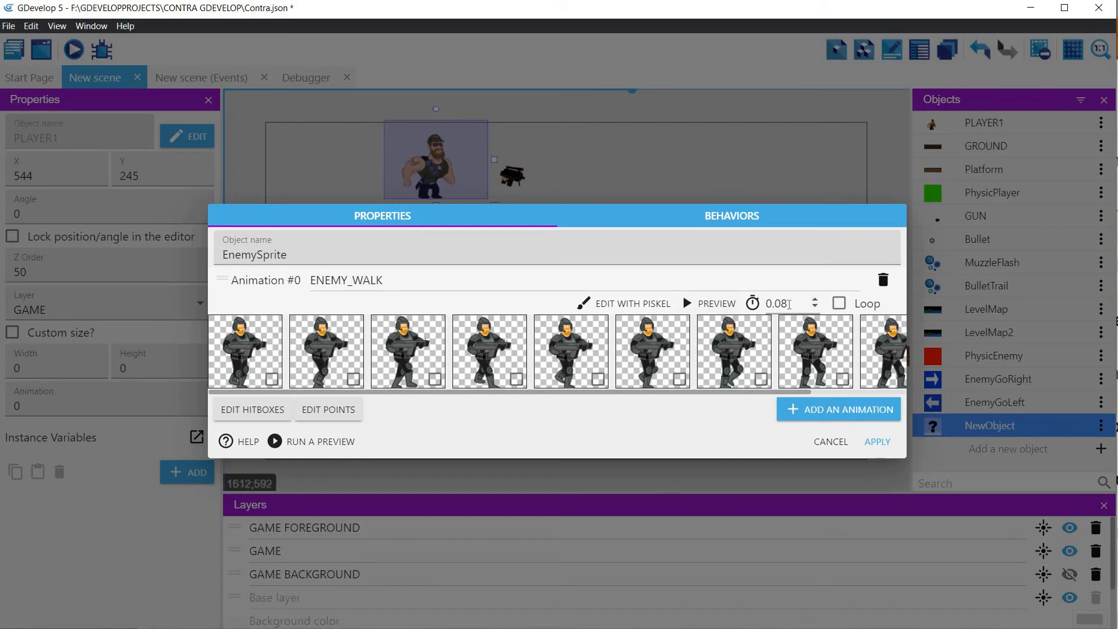
{"action": "left_click", "coordinate": [838, 303]}
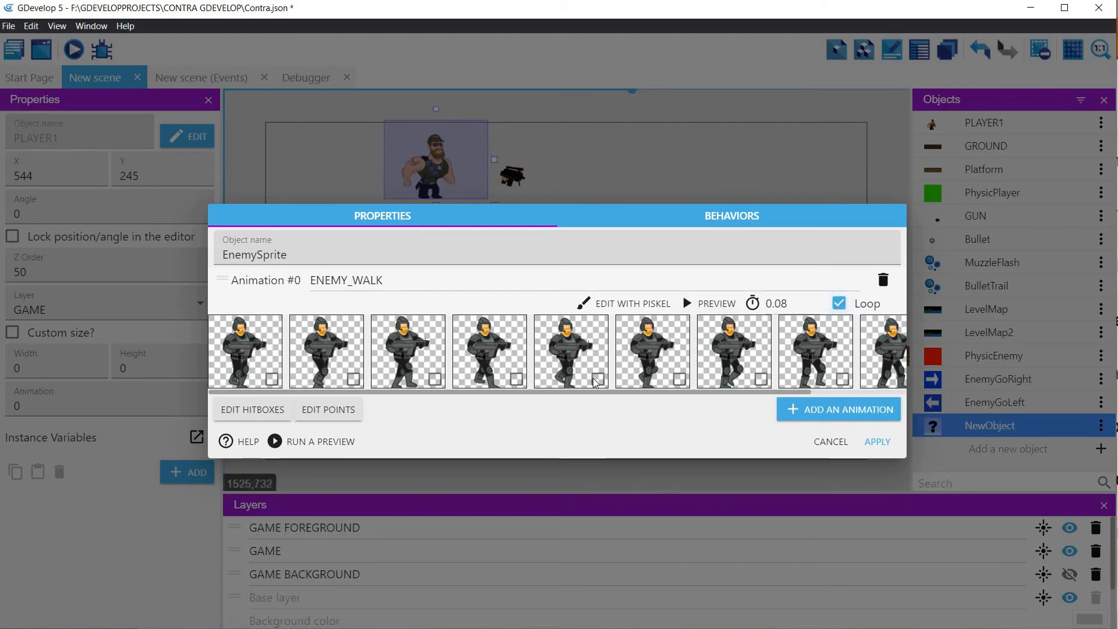
Step: Move EnemySprite's origin point to the soldier's feet, at about X 47, Y 108, and apply the object changes
{"action": "left_click", "coordinate": [329, 410]}
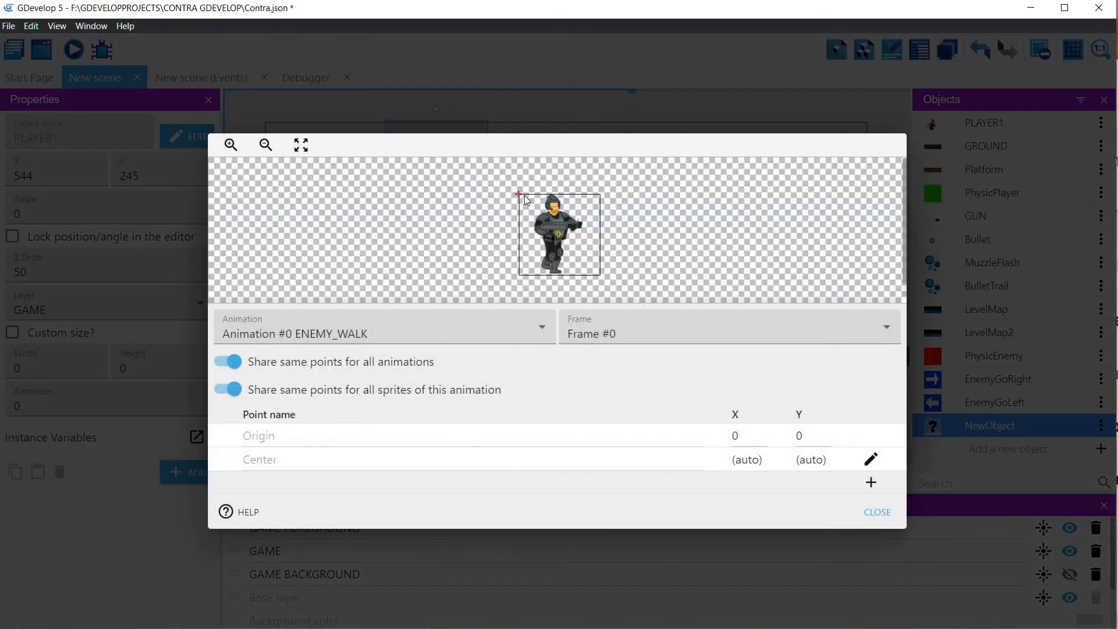
{"action": "left_click_drag", "start_coordinate": [518, 195], "coordinate": [553, 272]}
{"action": "left_click", "coordinate": [876, 512]}
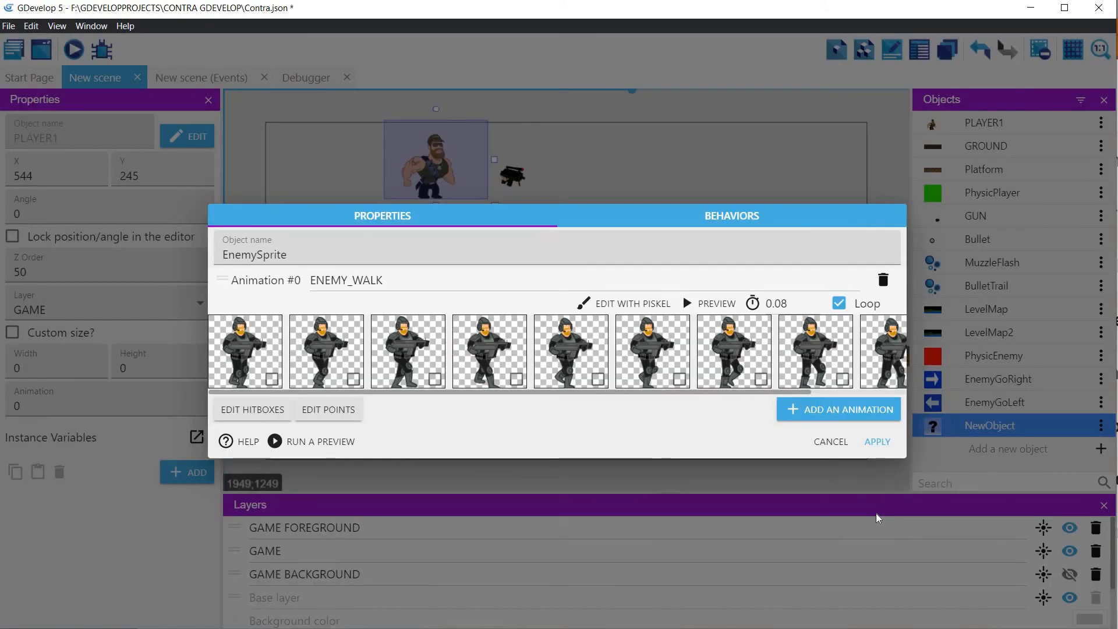
{"action": "left_click", "coordinate": [877, 442]}
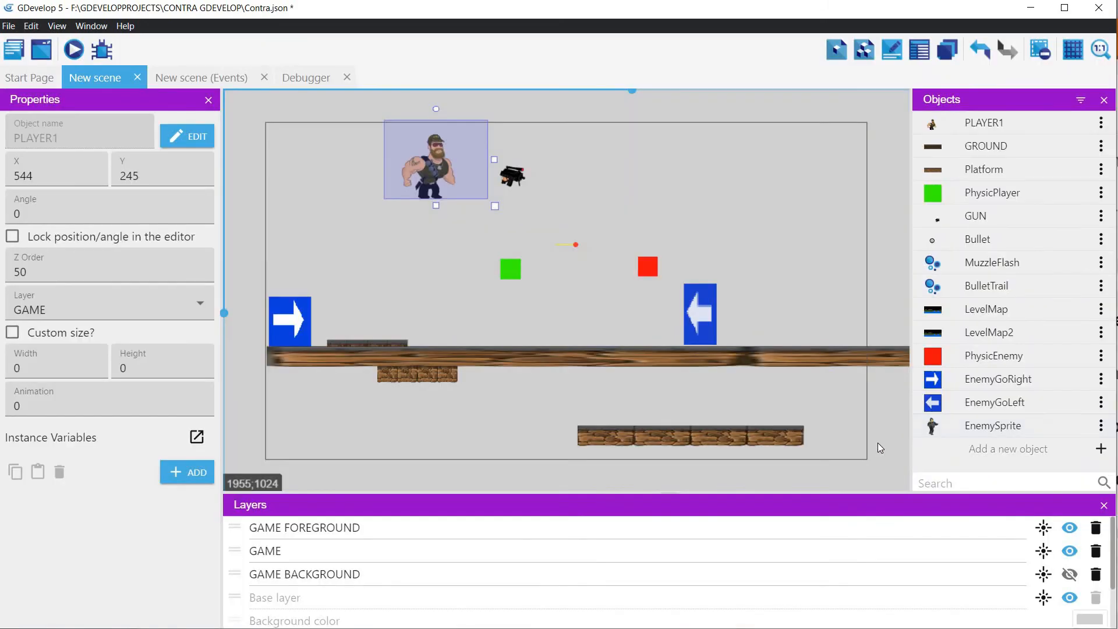
Step: Reopen the EnemySprite object and add a second animation named ENEMY_ATTACK
{"action": "left_click", "coordinate": [997, 425]}
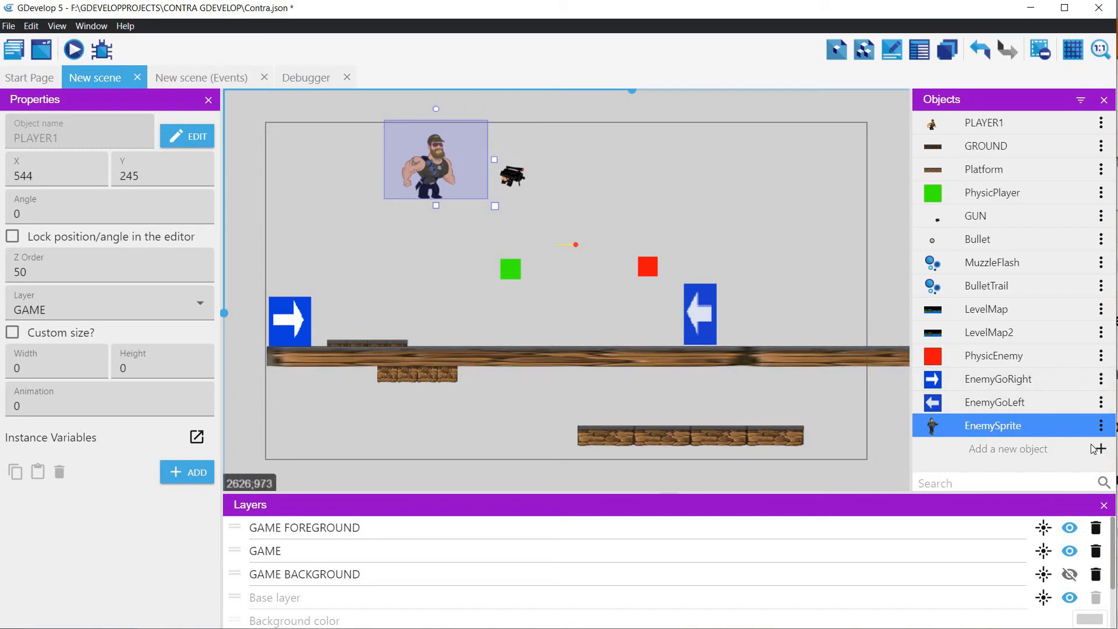
{"action": "double_click", "coordinate": [1017, 428]}
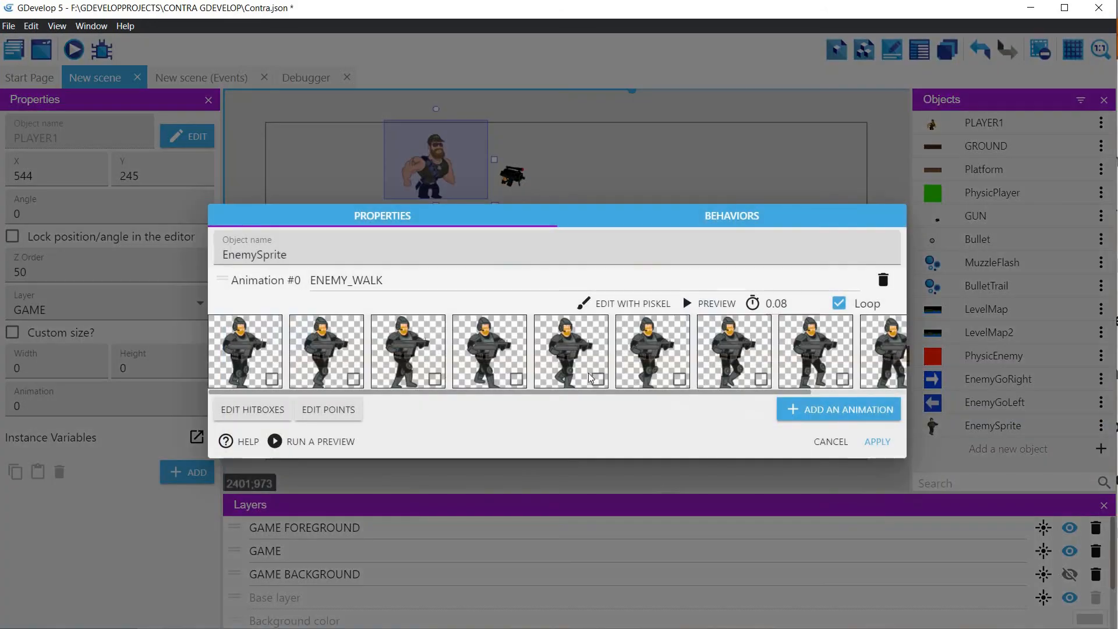
{"action": "left_click", "coordinate": [824, 409]}
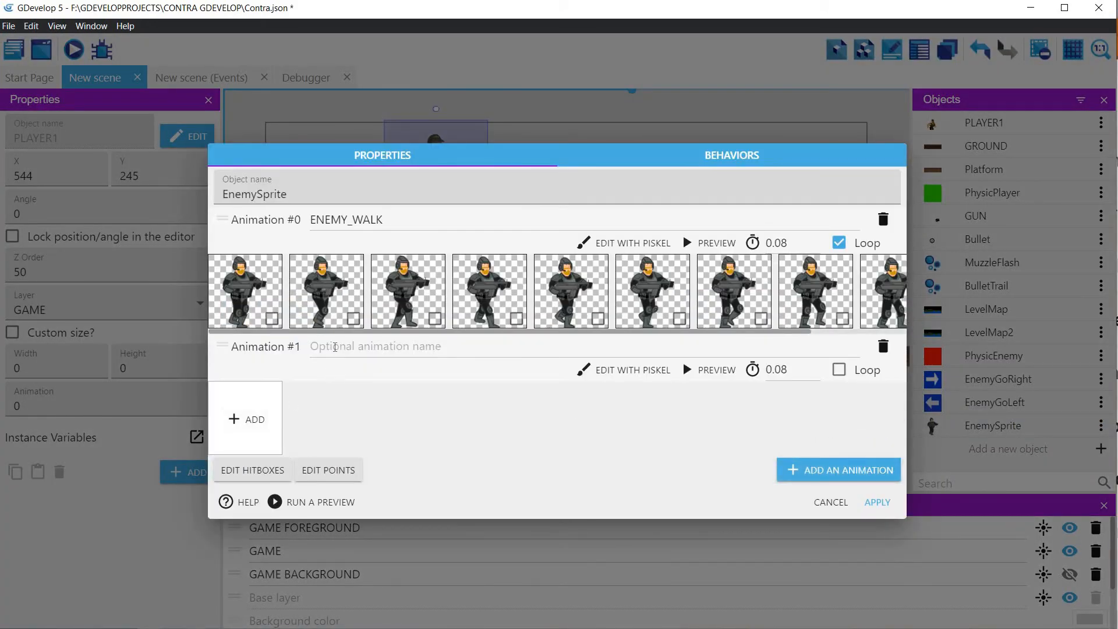
{"action": "left_click", "coordinate": [336, 346]}
{"action": "type", "text": "E"}
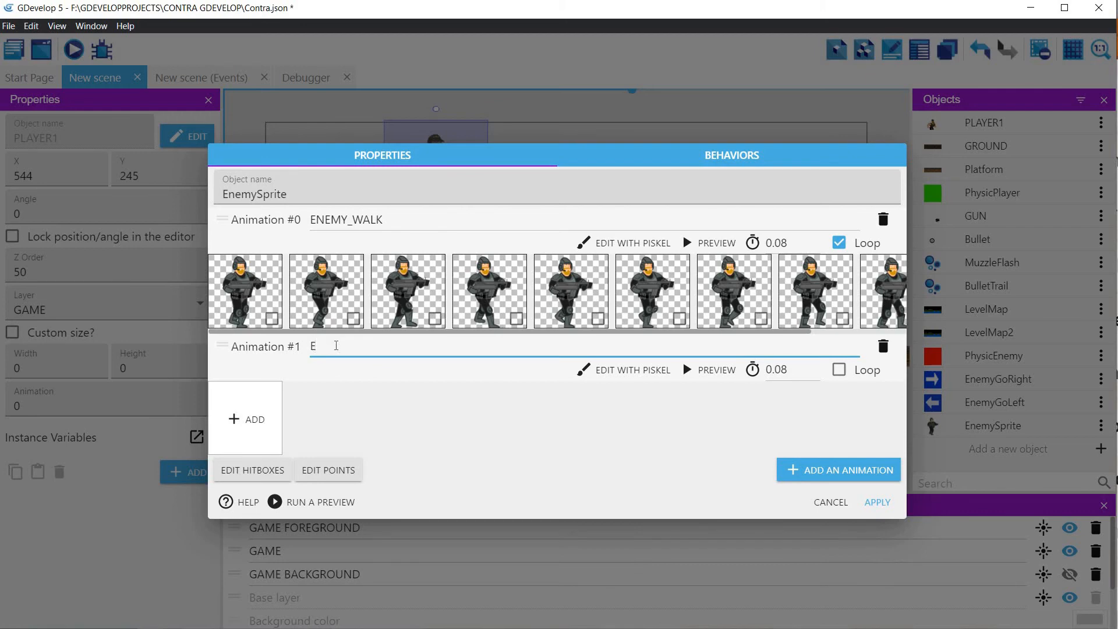
{"action": "type", "text": "nemNEM"}
{"action": "key", "text": "BackSpace"}
{"action": "type", "text": "MY_ATTACK"}
Step: Import jughead_idle_attack0001.png and jughead_idle_attack0002.png into ENEMY_ATTACK, copying them into the project folder
{"action": "left_click", "coordinate": [252, 418]}
{"action": "scroll", "coordinate": [351, 295], "scroll_direction": "down", "scroll_amount": 12}
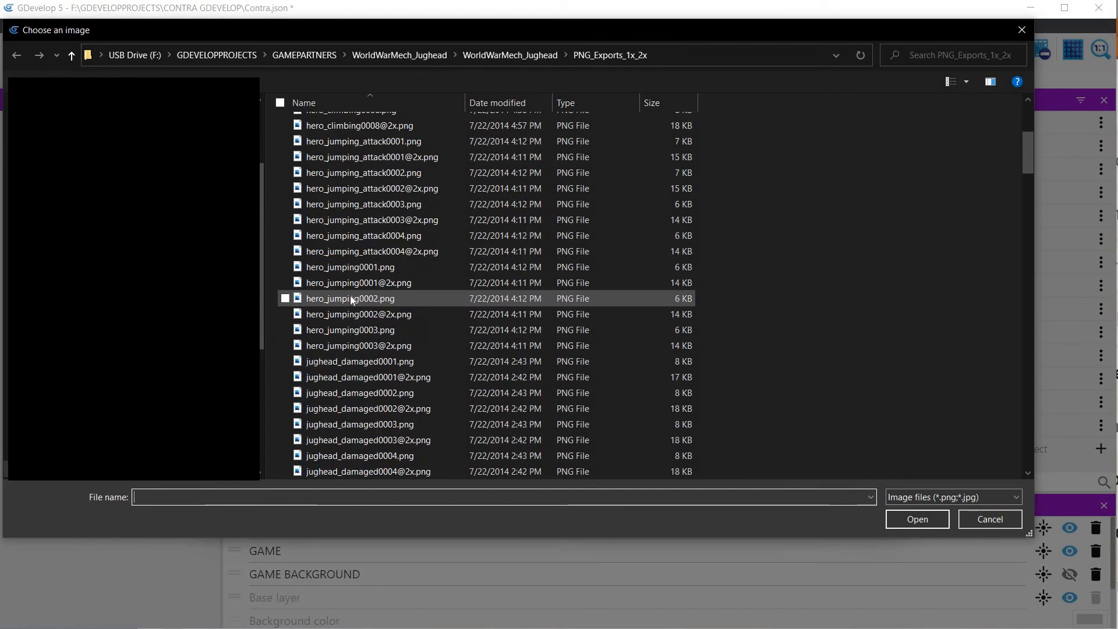
{"action": "scroll", "coordinate": [363, 353], "scroll_direction": "down", "scroll_amount": 10}
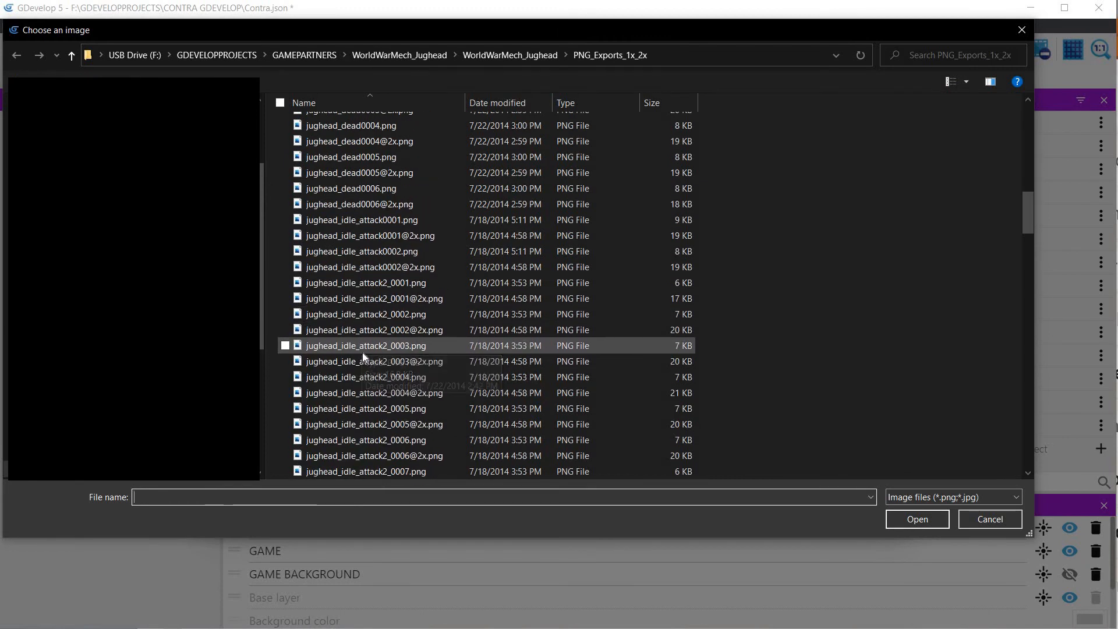
{"action": "scroll", "coordinate": [362, 352], "scroll_direction": "up", "scroll_amount": 4}
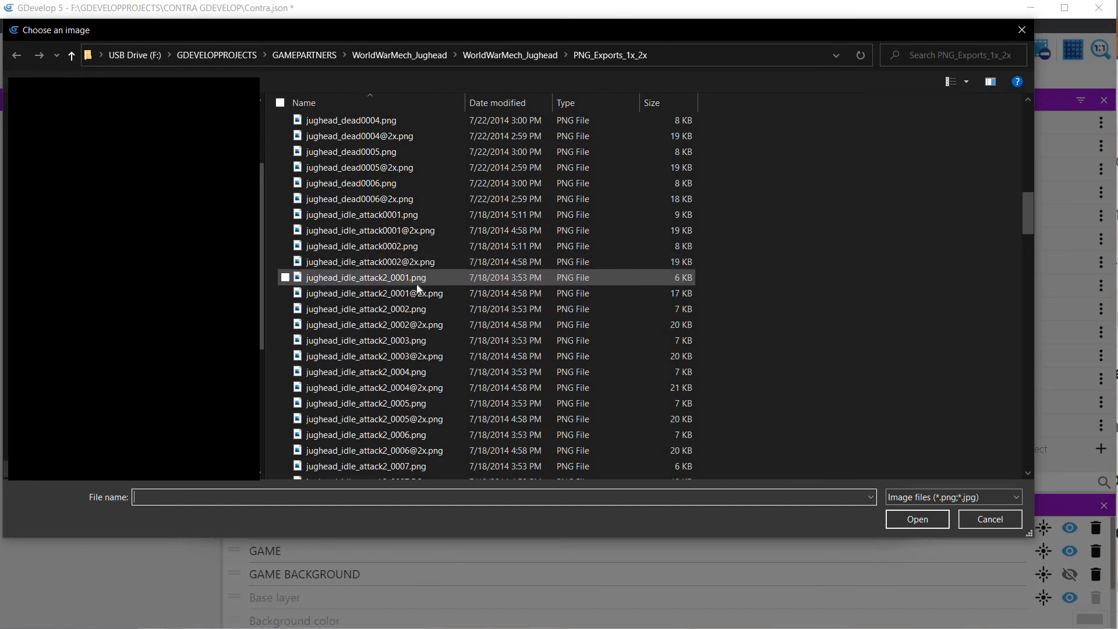
{"action": "scroll", "coordinate": [418, 280], "scroll_direction": "down", "scroll_amount": 6}
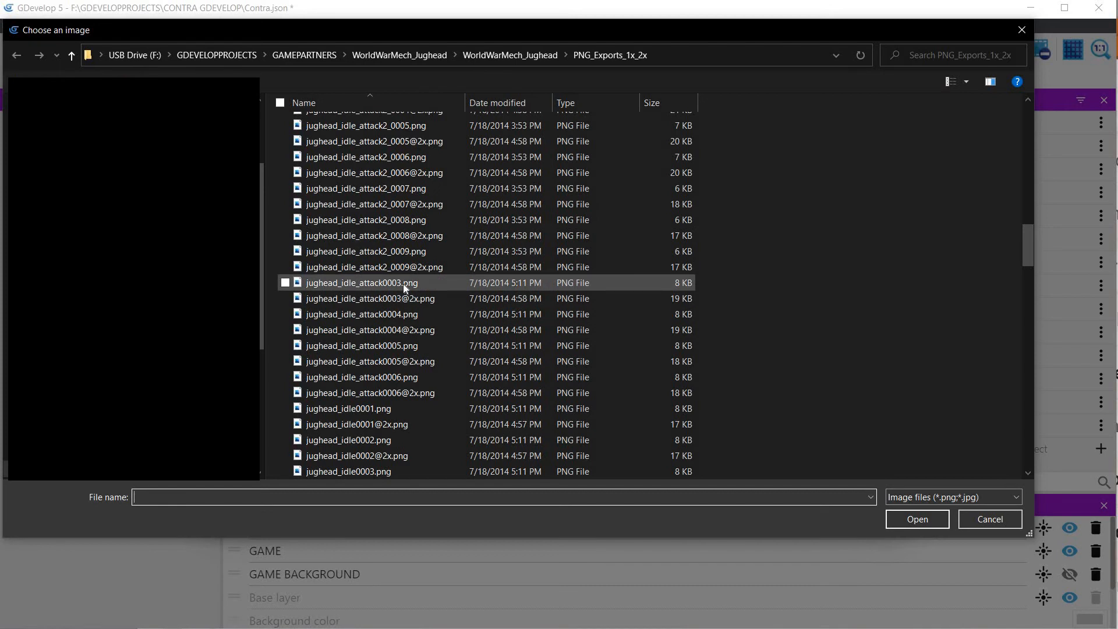
{"action": "scroll", "coordinate": [403, 284], "scroll_direction": "up", "scroll_amount": 2}
{"action": "scroll", "coordinate": [416, 294], "scroll_direction": "up", "scroll_amount": 2}
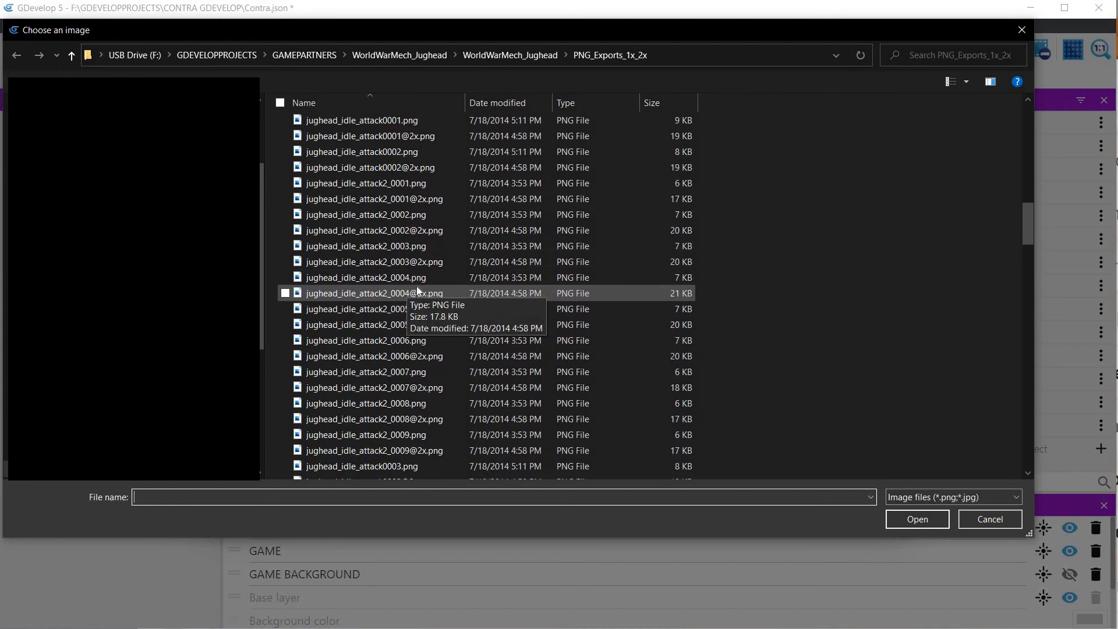
{"action": "scroll", "coordinate": [417, 294], "scroll_direction": "up", "scroll_amount": 1}
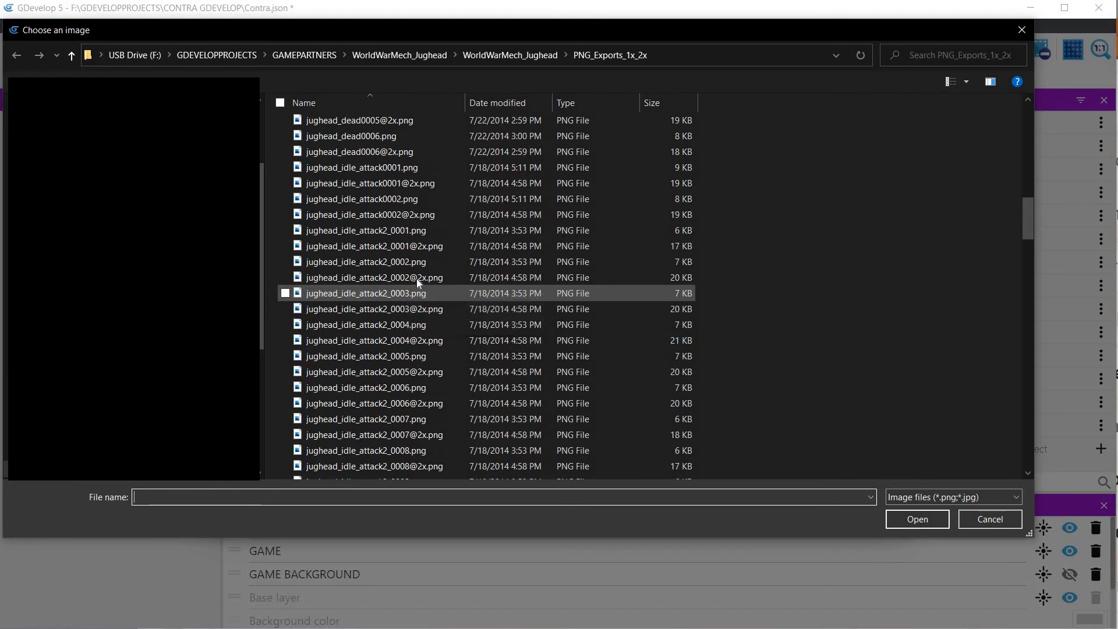
{"action": "left_click", "coordinate": [400, 169]}
{"action": "left_click", "coordinate": [396, 201], "text": "ctrl"}
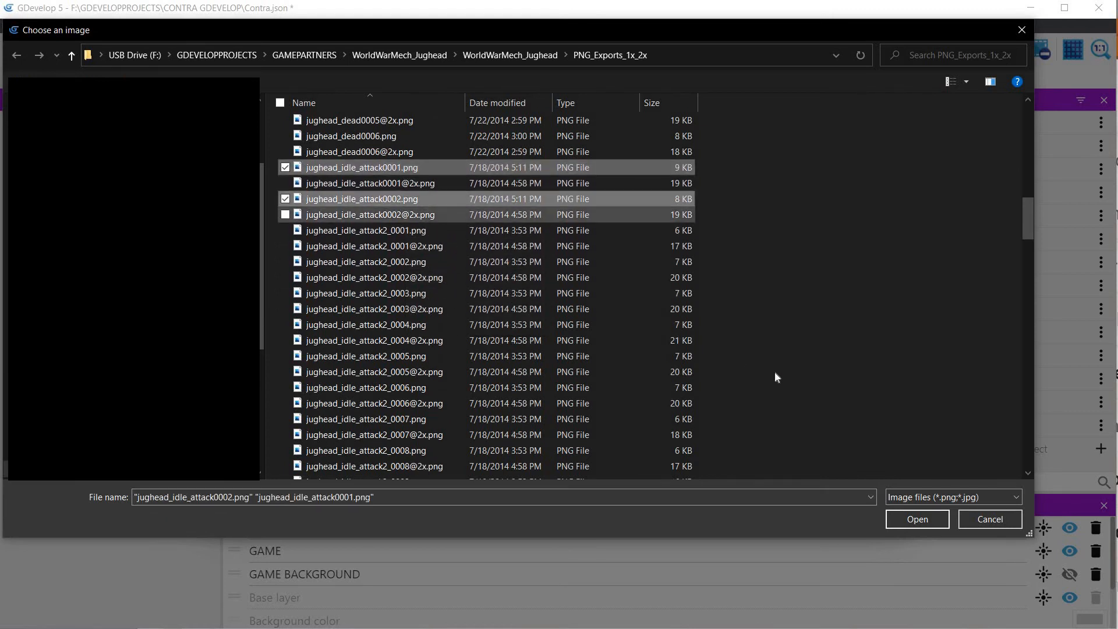
{"action": "left_click", "coordinate": [919, 515]}
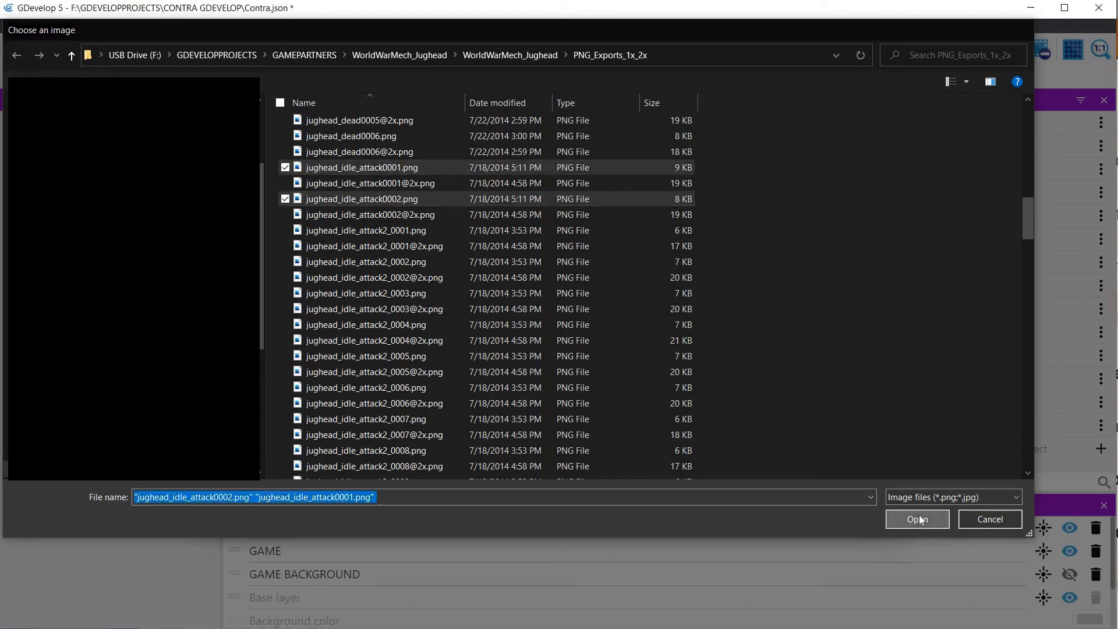
{"action": "left_click", "coordinate": [747, 385]}
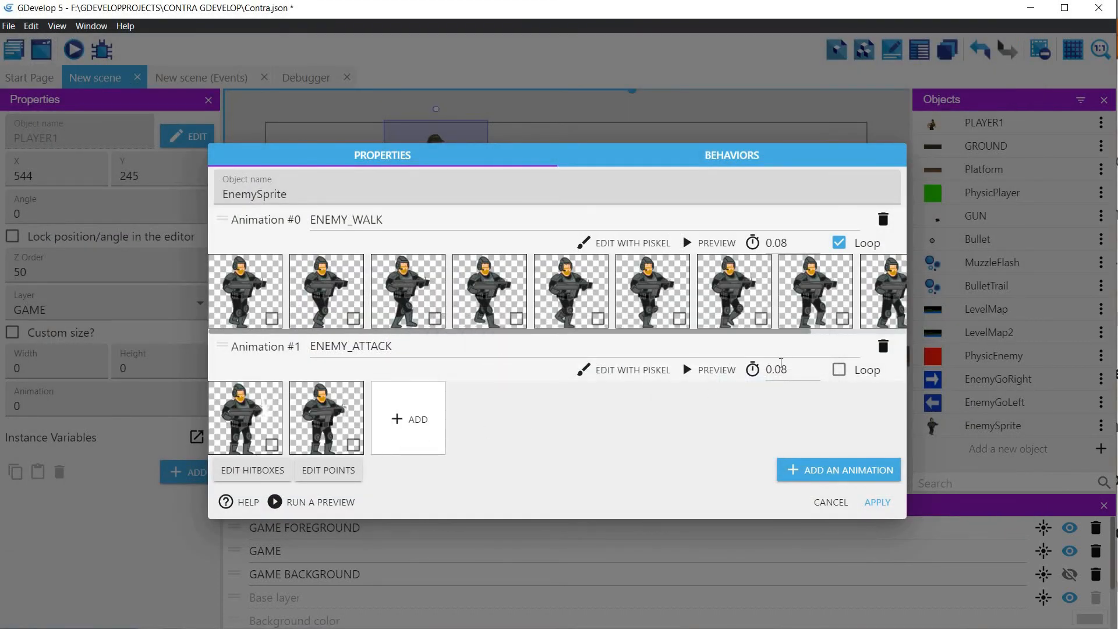
Step: Enable looping for the ENEMY_ATTACK animation and play it in the animation preview
{"action": "left_click", "coordinate": [838, 370]}
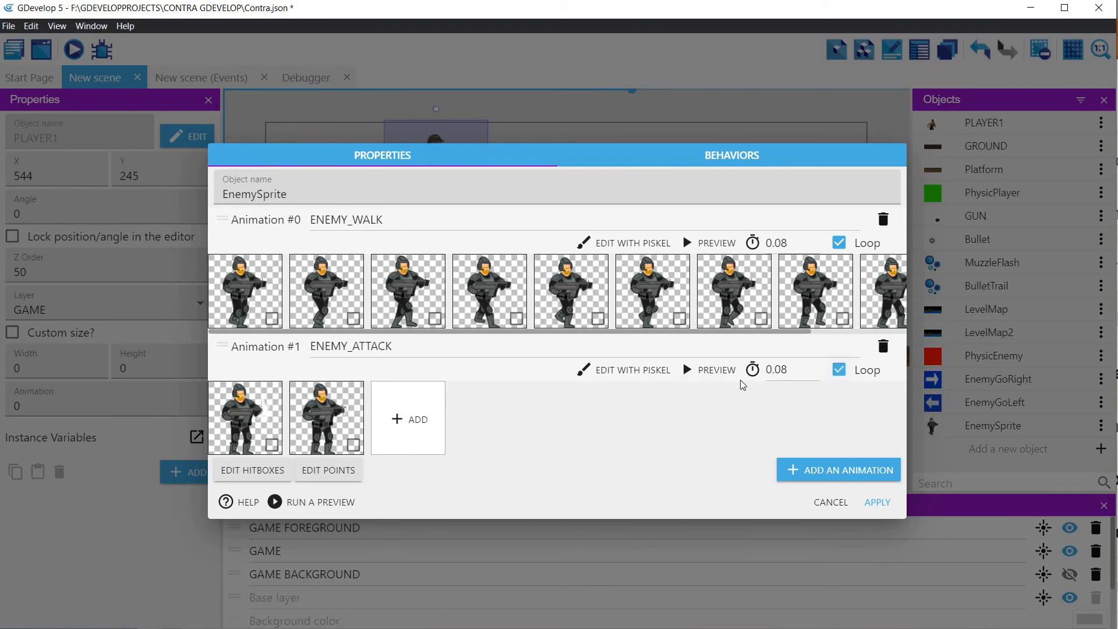
{"action": "left_click", "coordinate": [711, 370]}
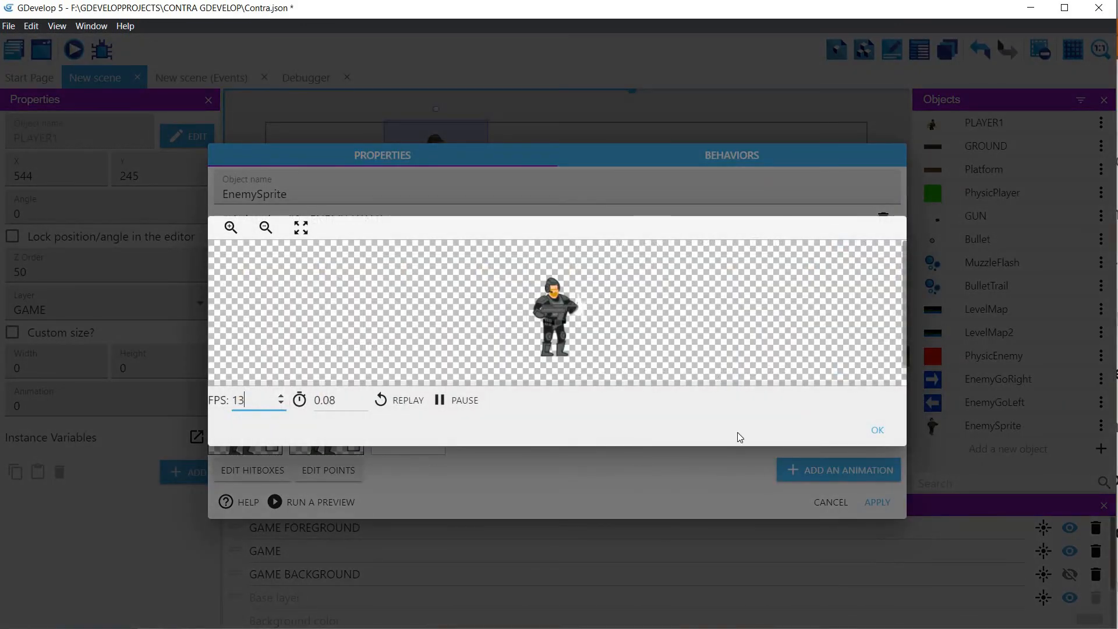
{"action": "left_click", "coordinate": [875, 429]}
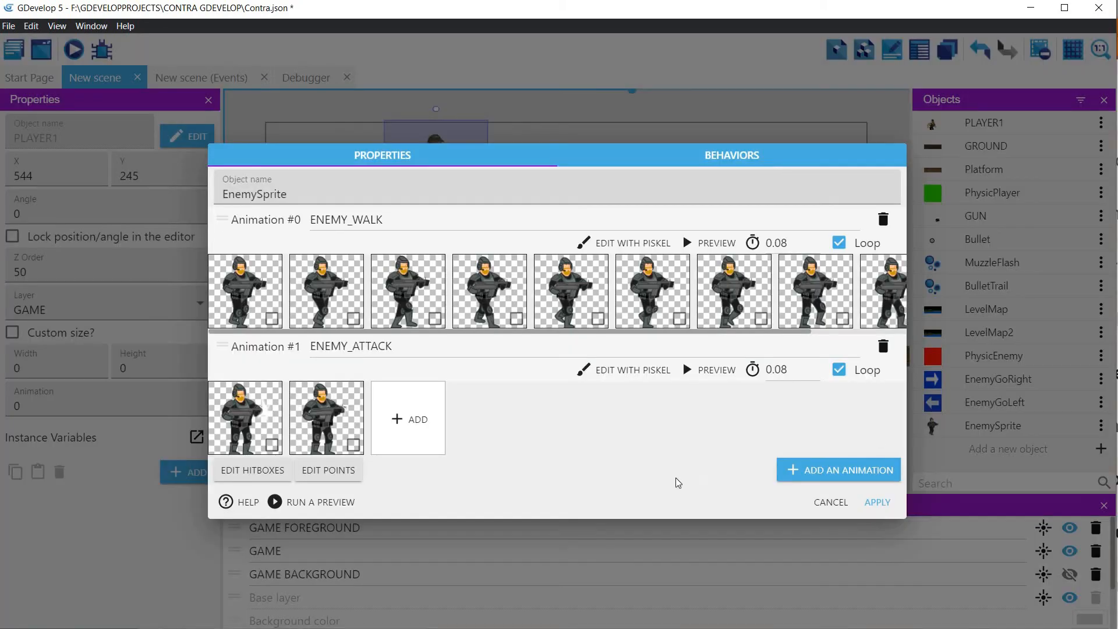
Step: Add a point named FireBullet to ENEMY_WALK at the gun muzzle, about X 86, Y 43, and apply the object changes
{"action": "left_click", "coordinate": [330, 469]}
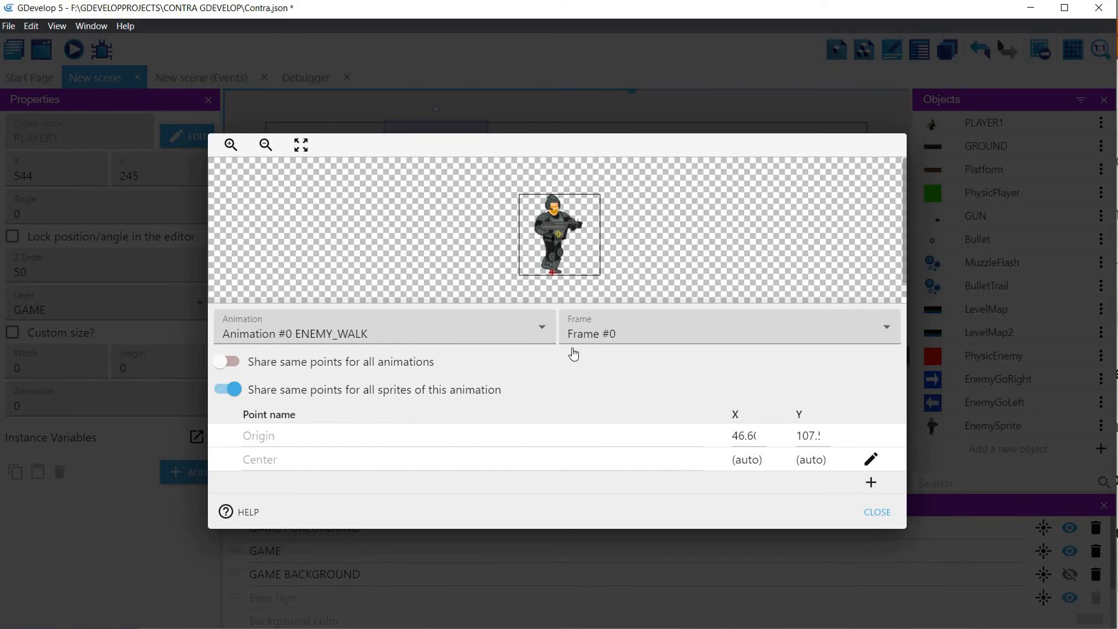
{"action": "left_click", "coordinate": [871, 483]}
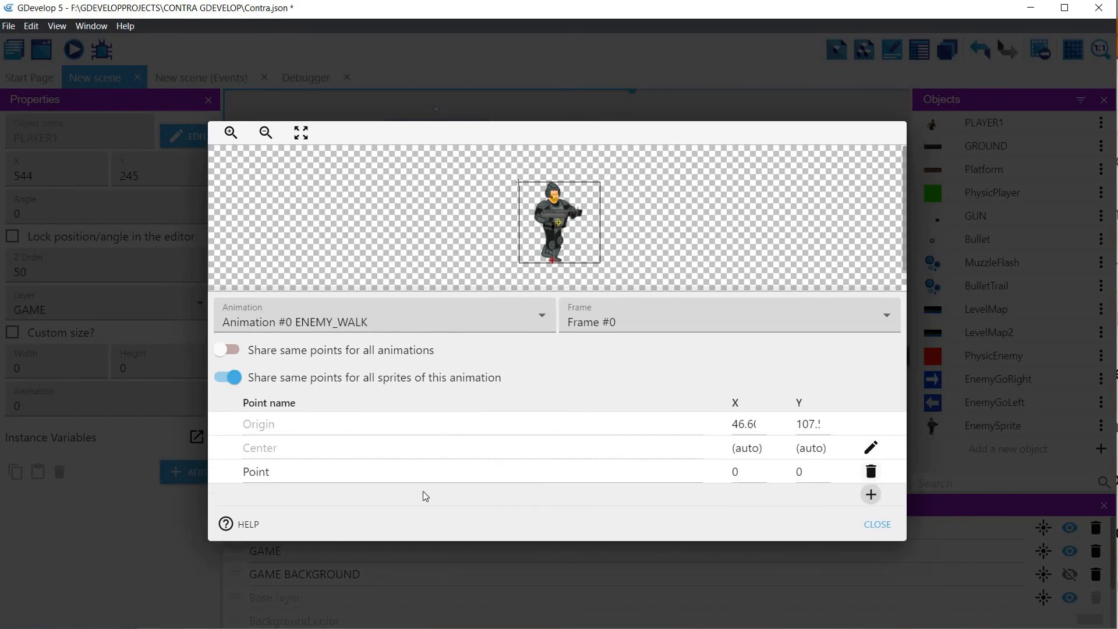
{"action": "double_click", "coordinate": [239, 471]}
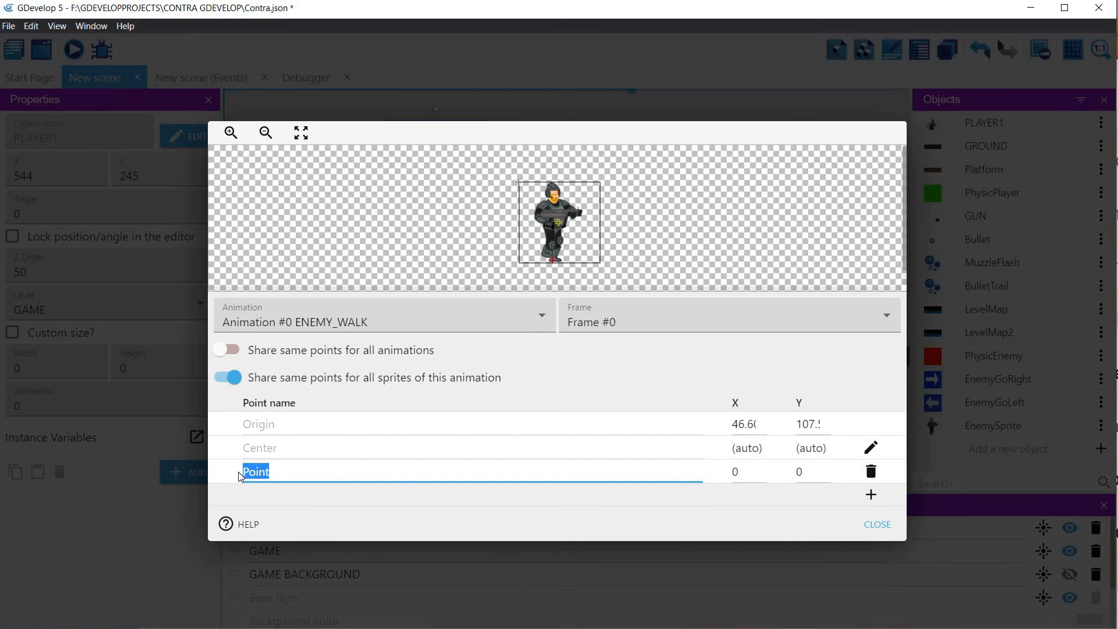
{"action": "type", "text": "FIReBullet"}
{"action": "left_click_drag", "start_coordinate": [519, 181], "coordinate": [580, 213]}
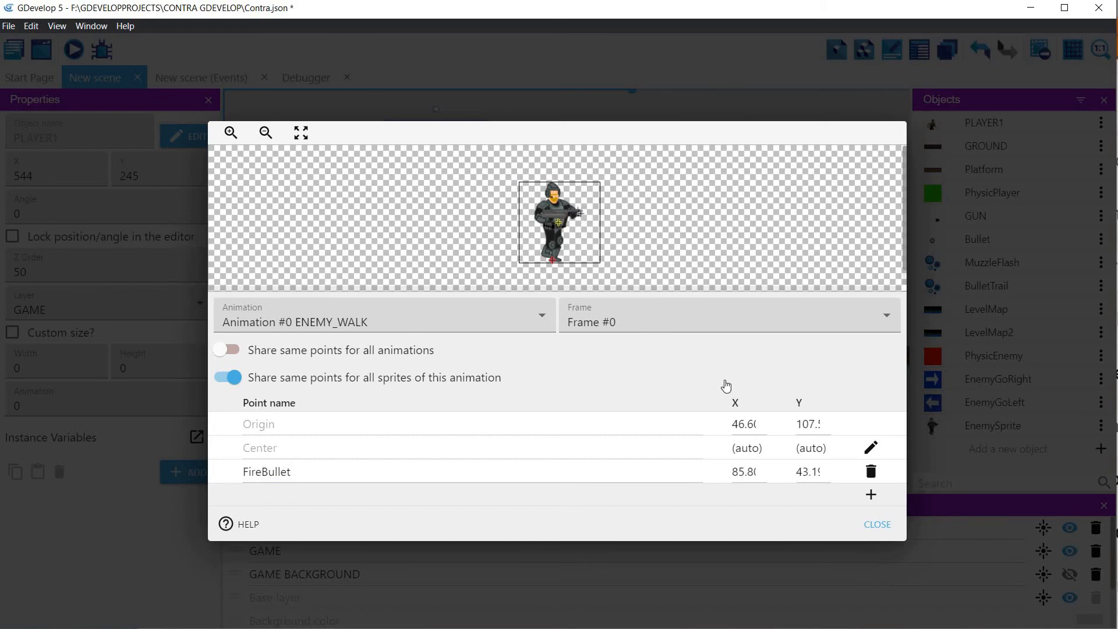
{"action": "left_click", "coordinate": [877, 525]}
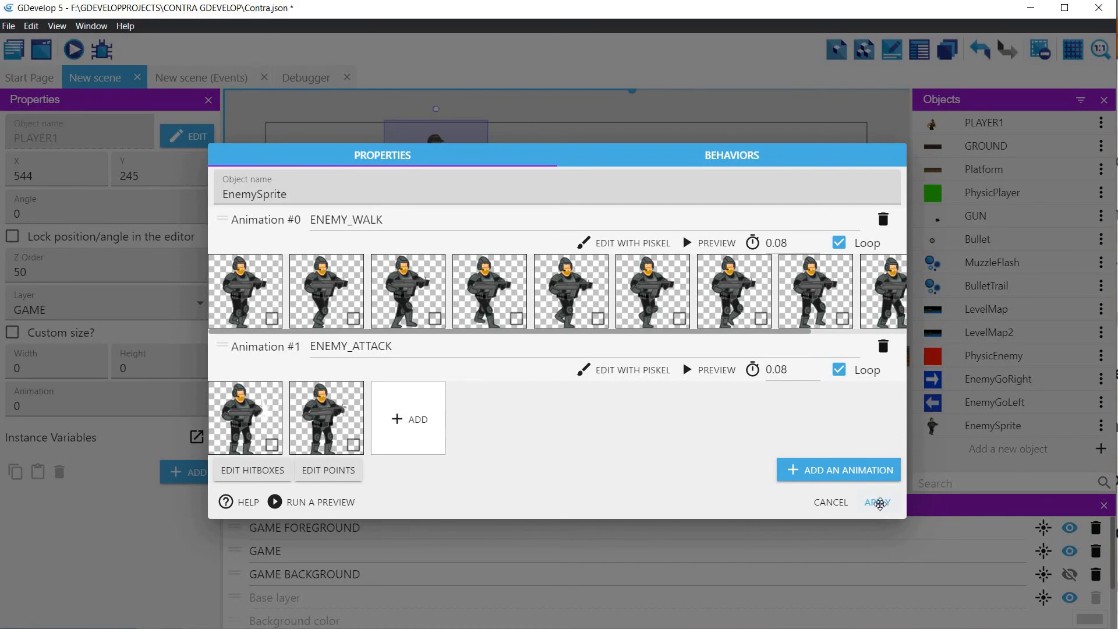
{"action": "left_click", "coordinate": [879, 504]}
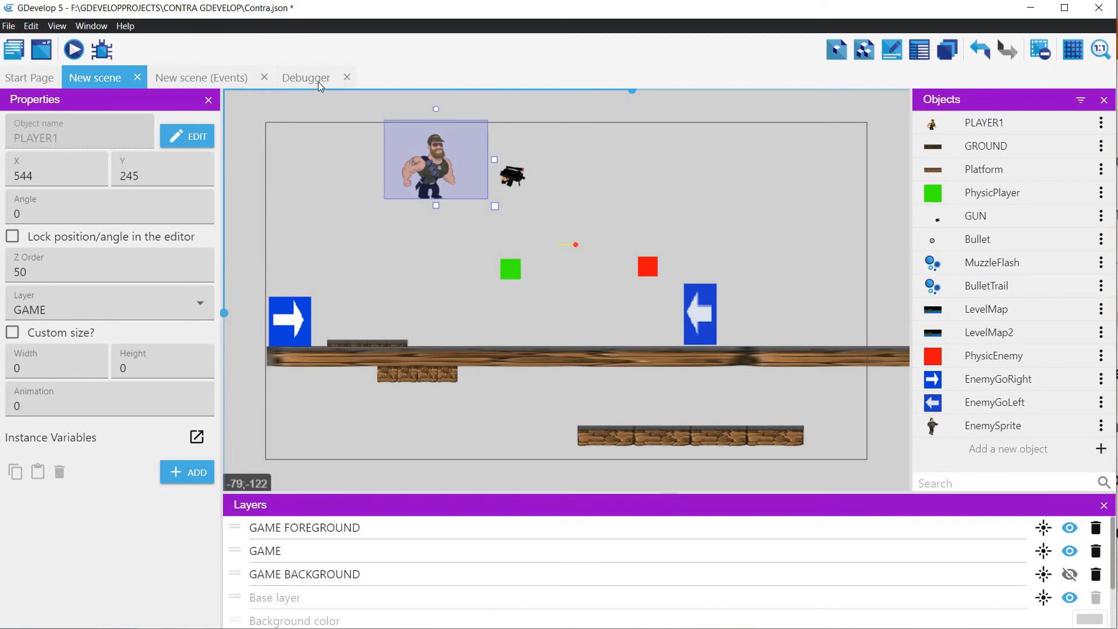
Step: In the scene events, add a "Position of an object" action for EnemySprite to the first event under ENEMY
{"action": "left_click", "coordinate": [174, 81]}
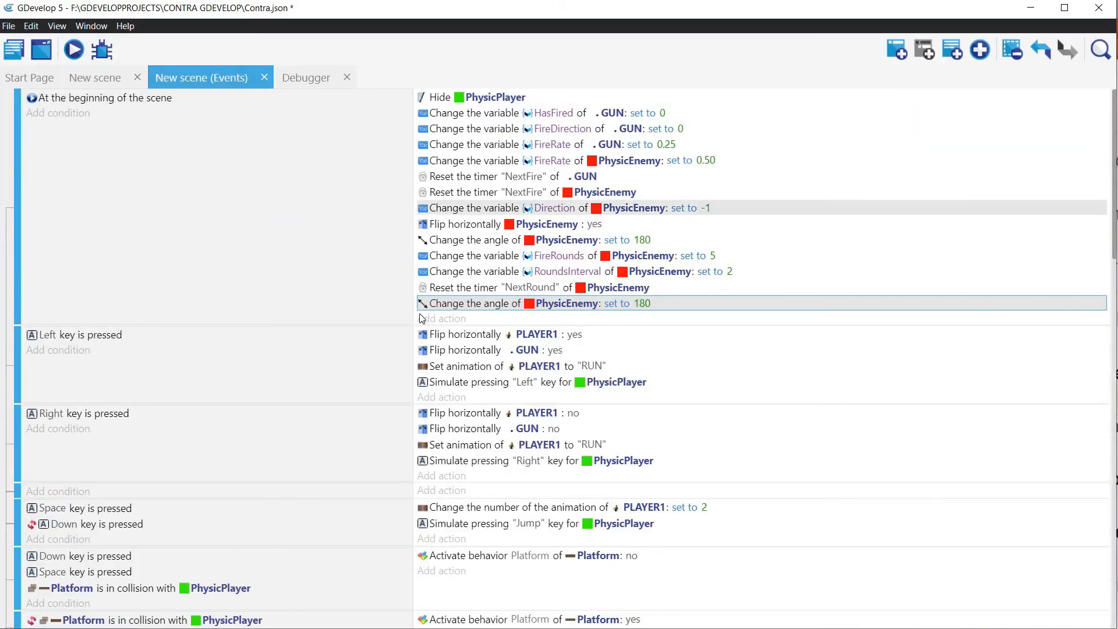
{"action": "scroll", "coordinate": [422, 318], "scroll_direction": "down", "scroll_amount": 20}
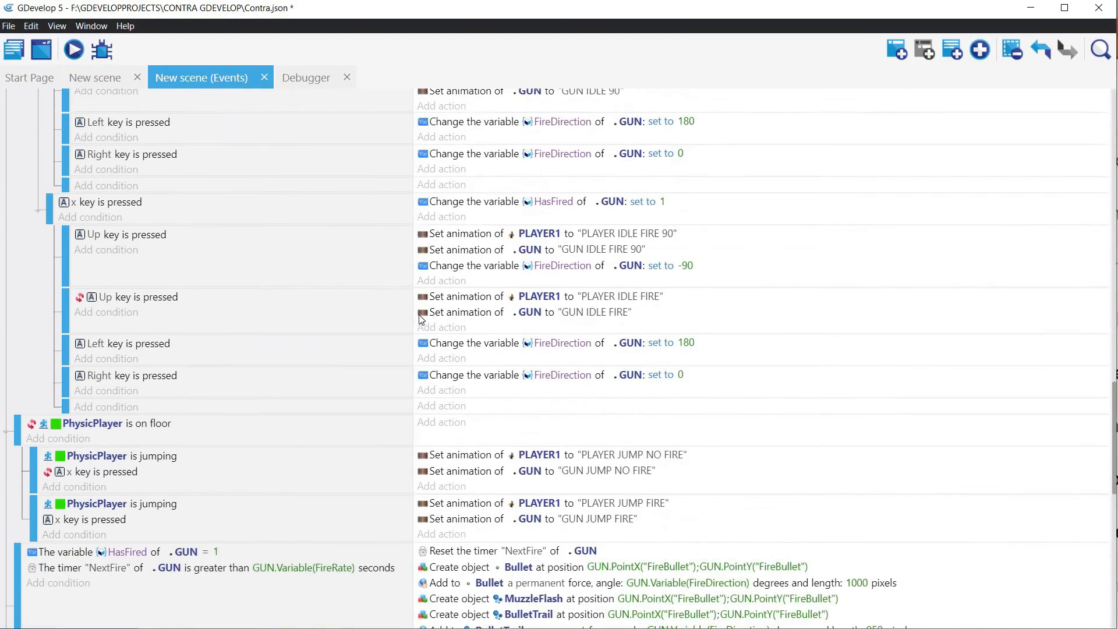
{"action": "scroll", "coordinate": [422, 317], "scroll_direction": "down", "scroll_amount": 8}
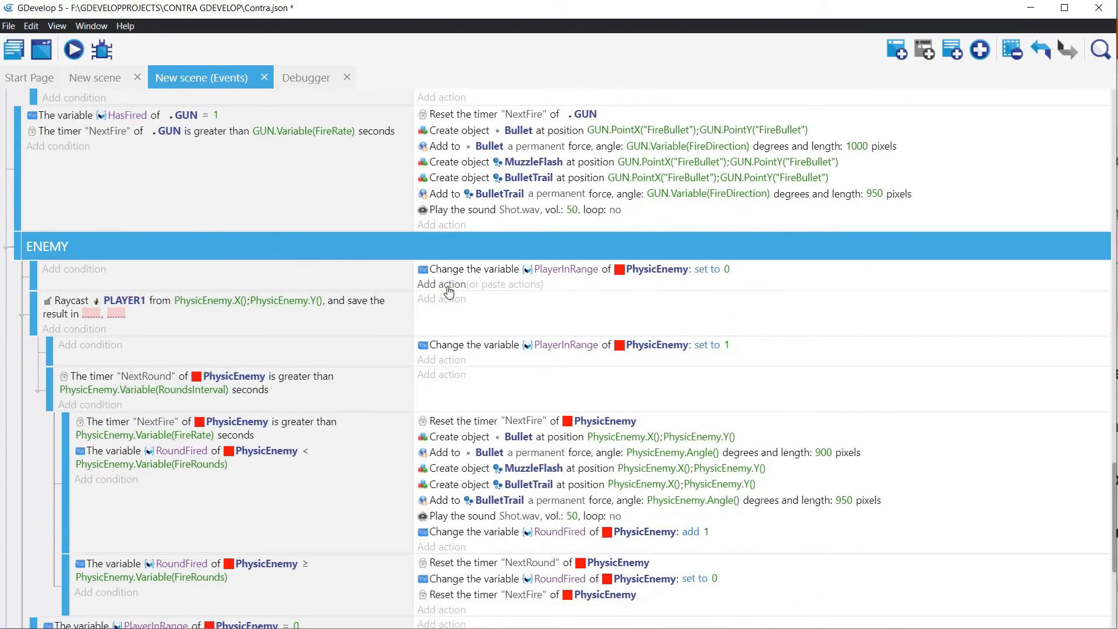
{"action": "left_click", "coordinate": [441, 284]}
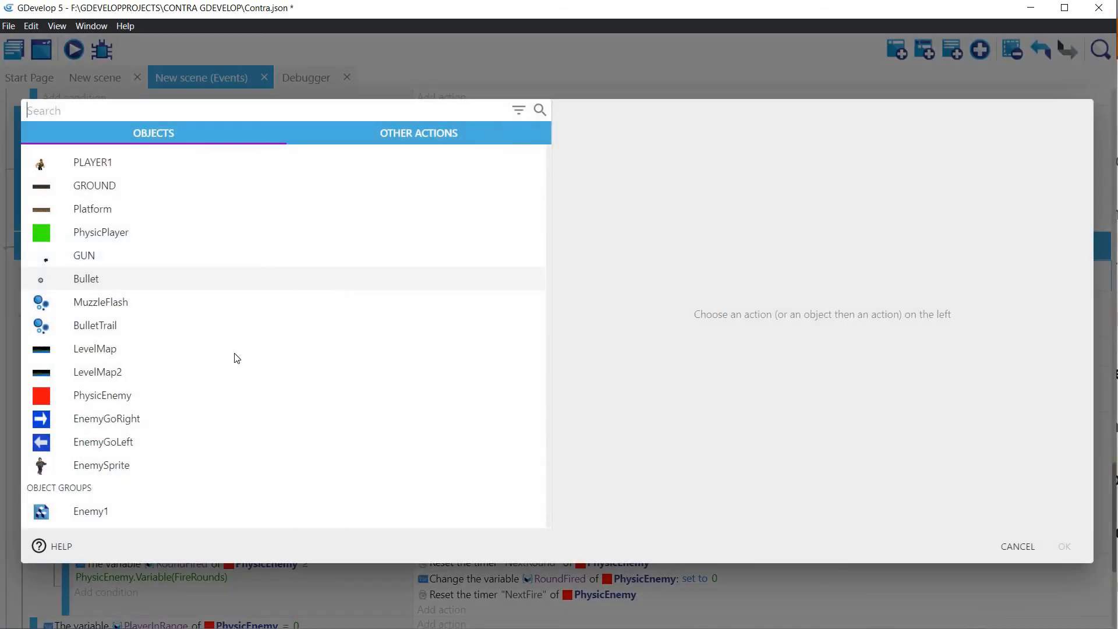
{"action": "left_click", "coordinate": [86, 469]}
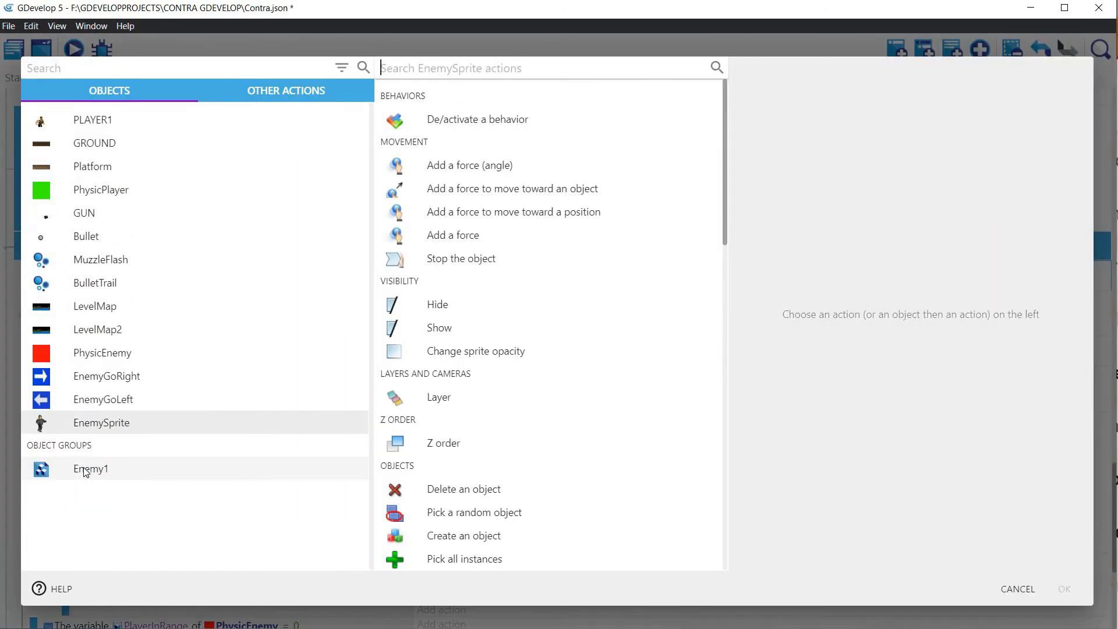
{"action": "left_click", "coordinate": [425, 66]}
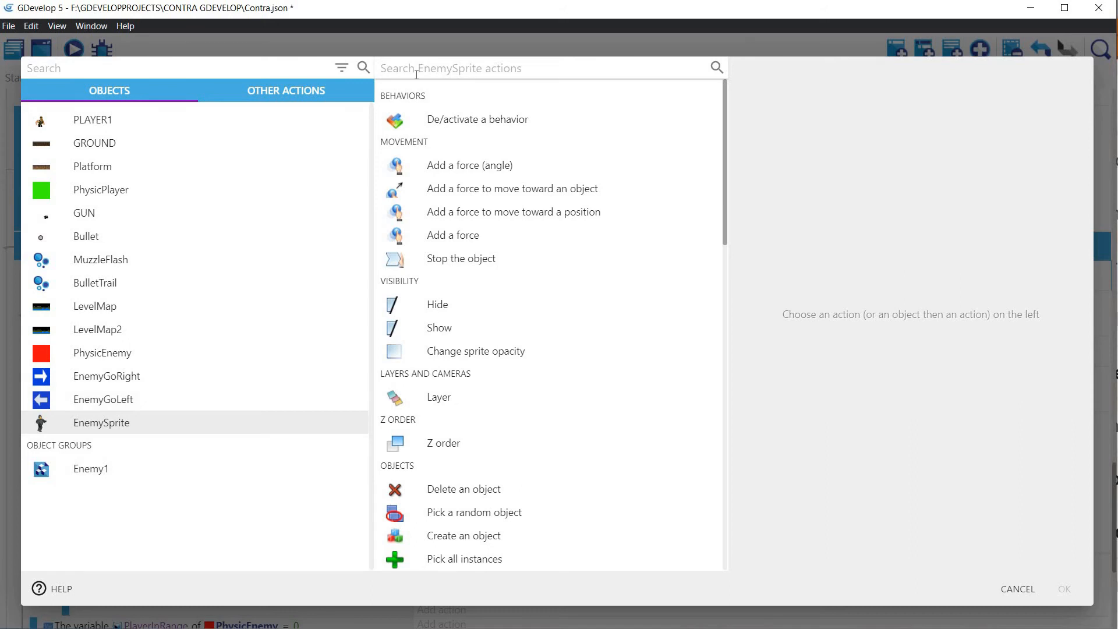
{"action": "type", "text": "Pos"}
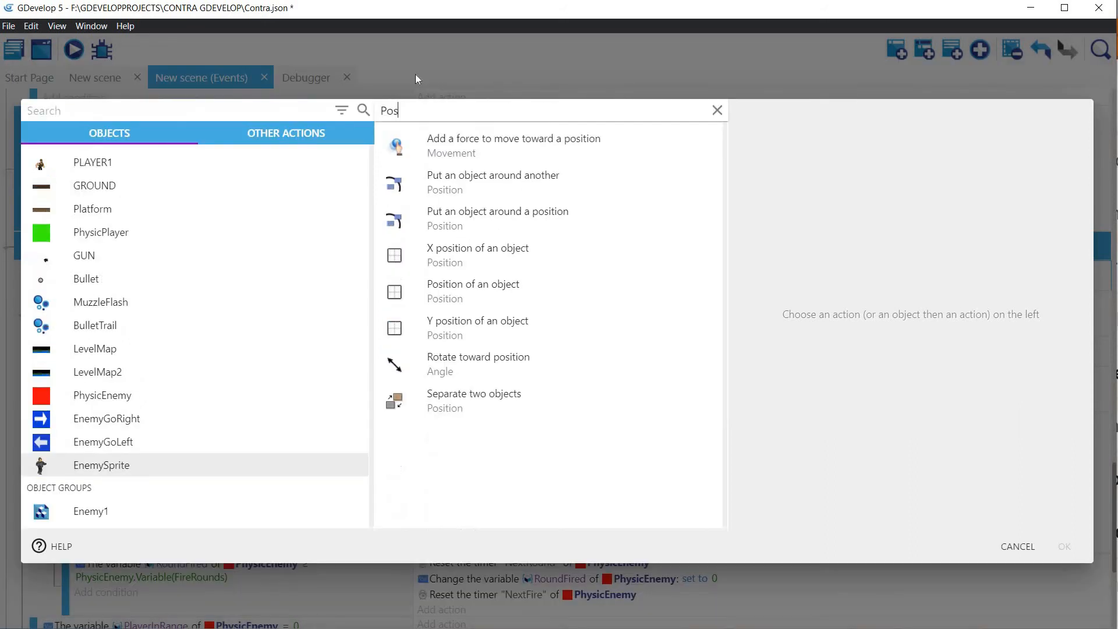
{"action": "left_click", "coordinate": [457, 295]}
Step: Enter PhysicEnemy.X() as the X position and PhysicEnemy.Y() as the Y position, and confirm the EnemySprite position action
{"action": "left_click", "coordinate": [783, 196]}
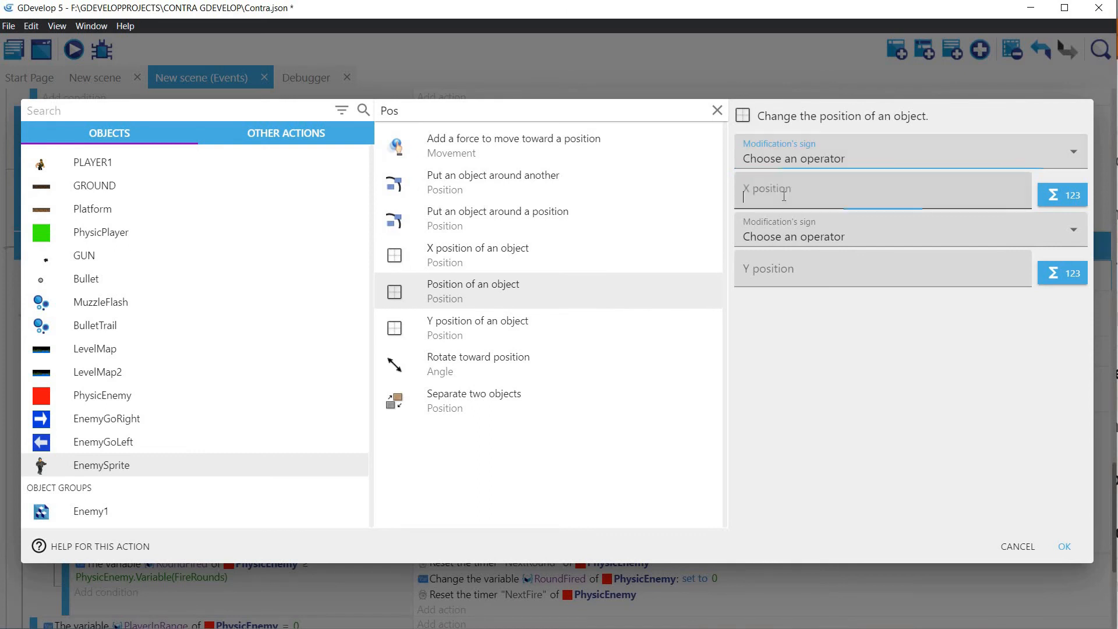
{"action": "type", "text": "Phy"}
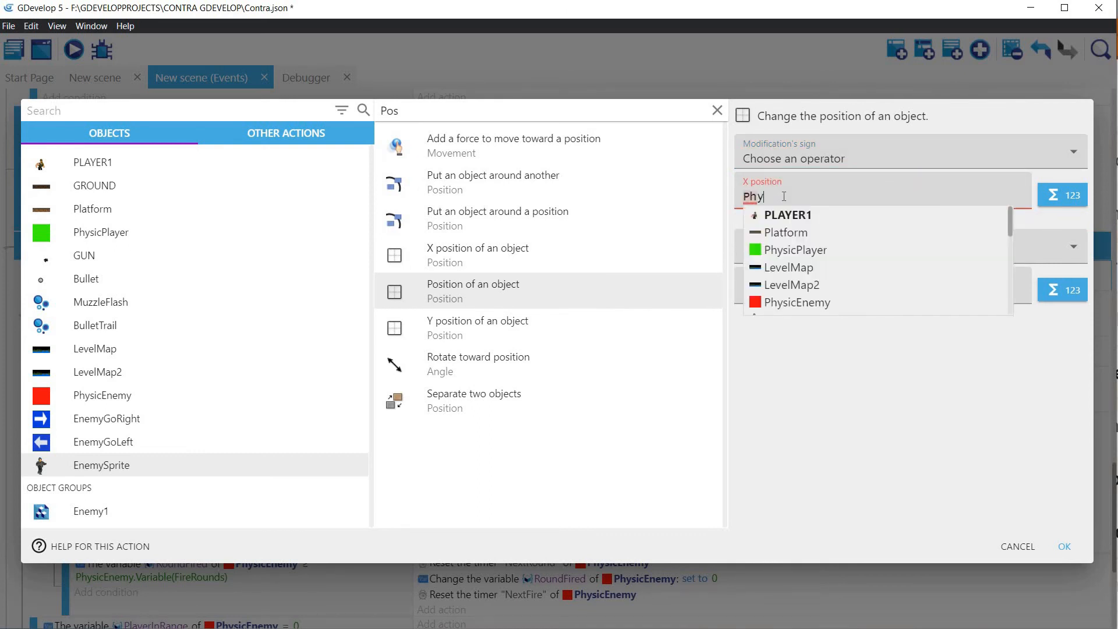
{"action": "type", "text": "s"}
{"action": "left_click", "coordinate": [821, 233]}
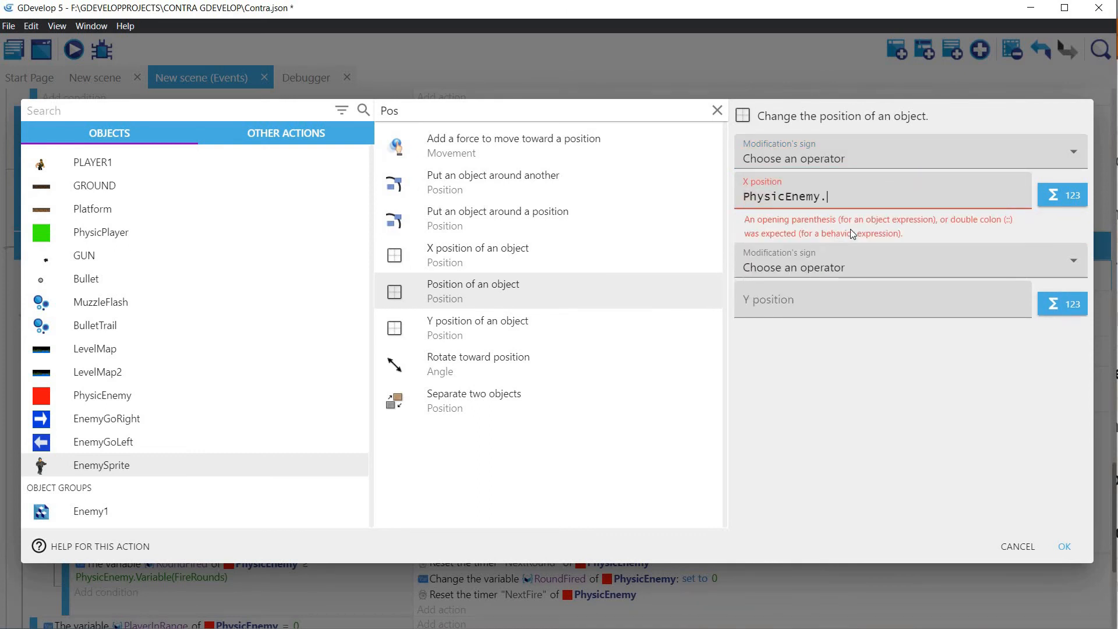
{"action": "type", "text": "X()"}
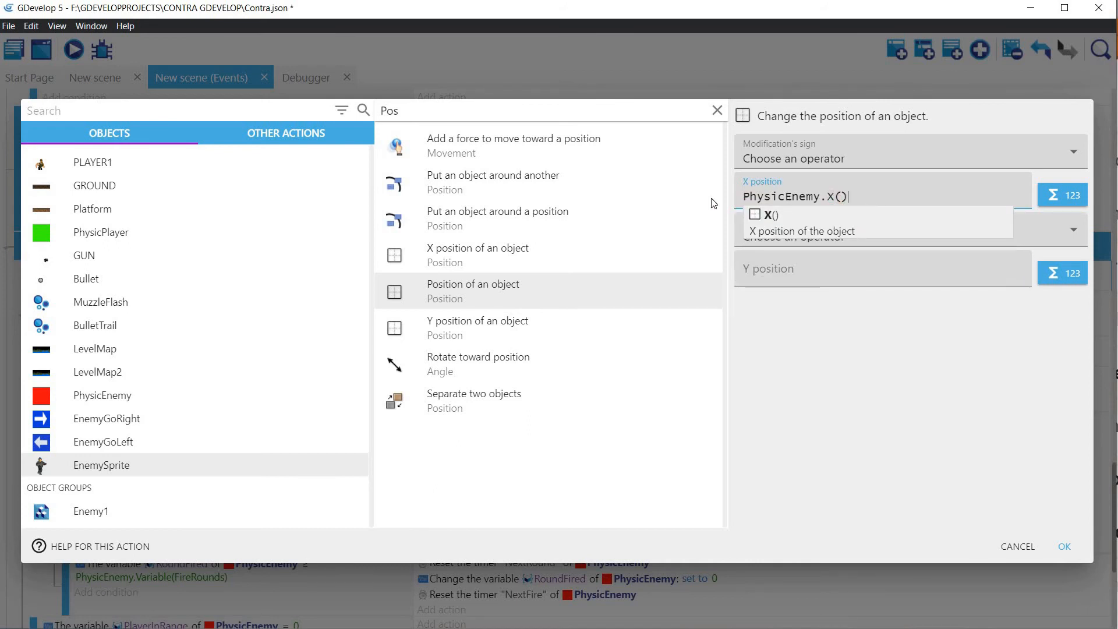
{"action": "left_click_drag", "start_coordinate": [851, 198], "coordinate": [714, 203]}
{"action": "key", "text": "ctrl+c"}
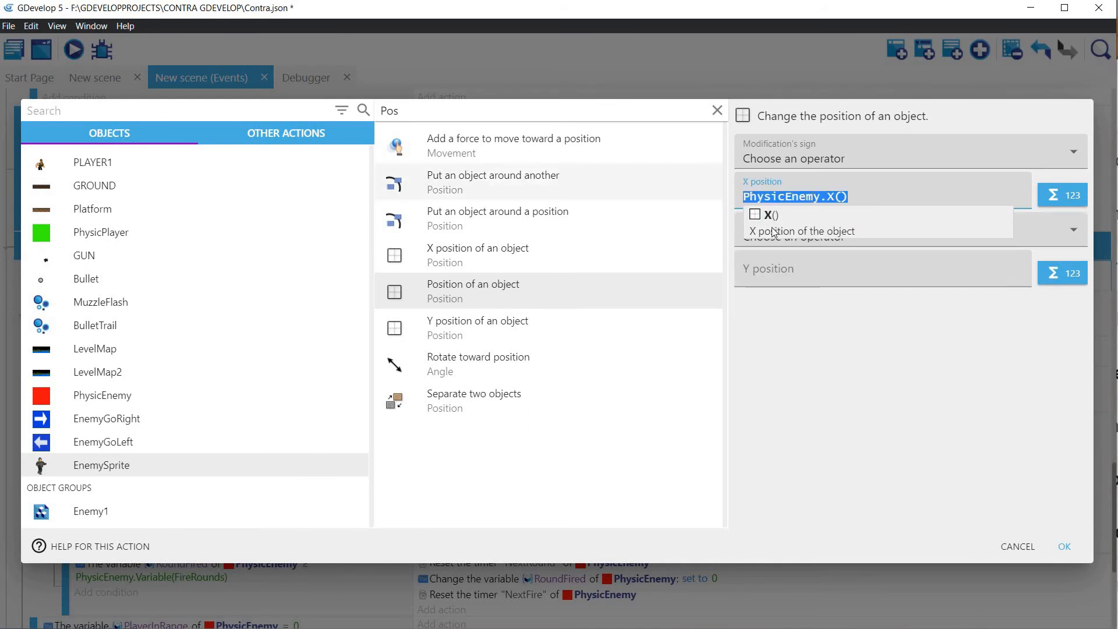
{"action": "left_click", "coordinate": [822, 273]}
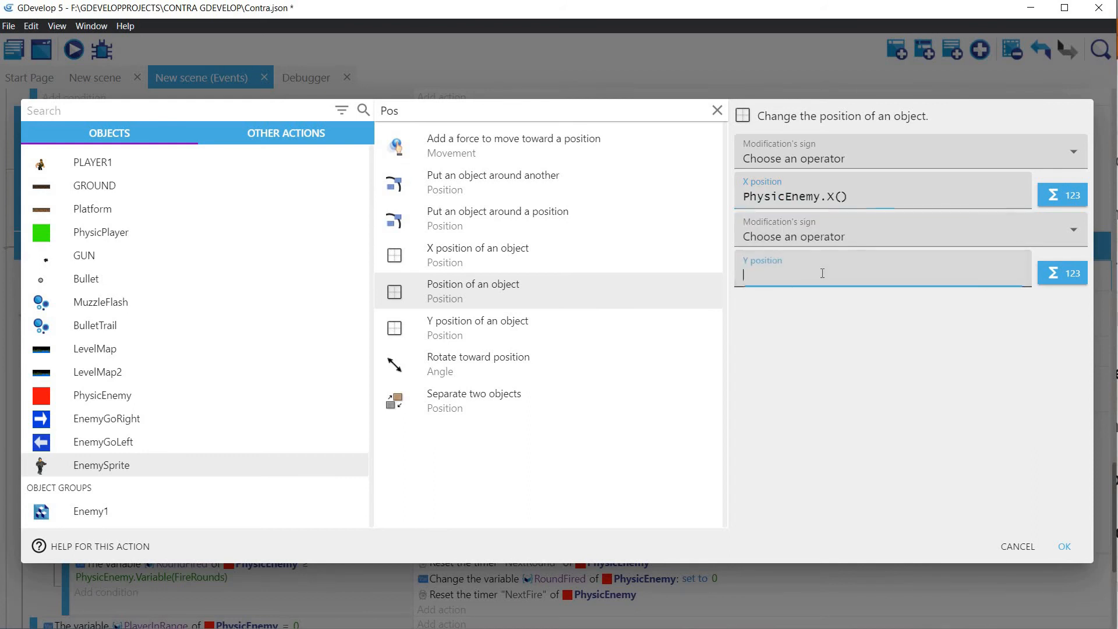
{"action": "key", "text": "ctrl+v"}
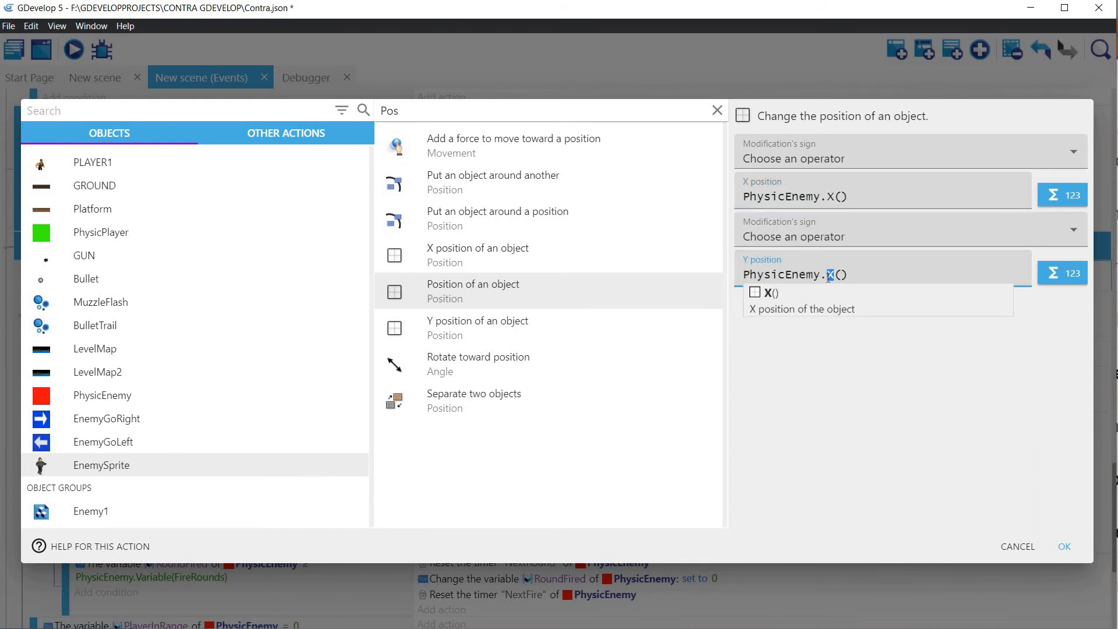
{"action": "left_click", "coordinate": [1064, 548]}
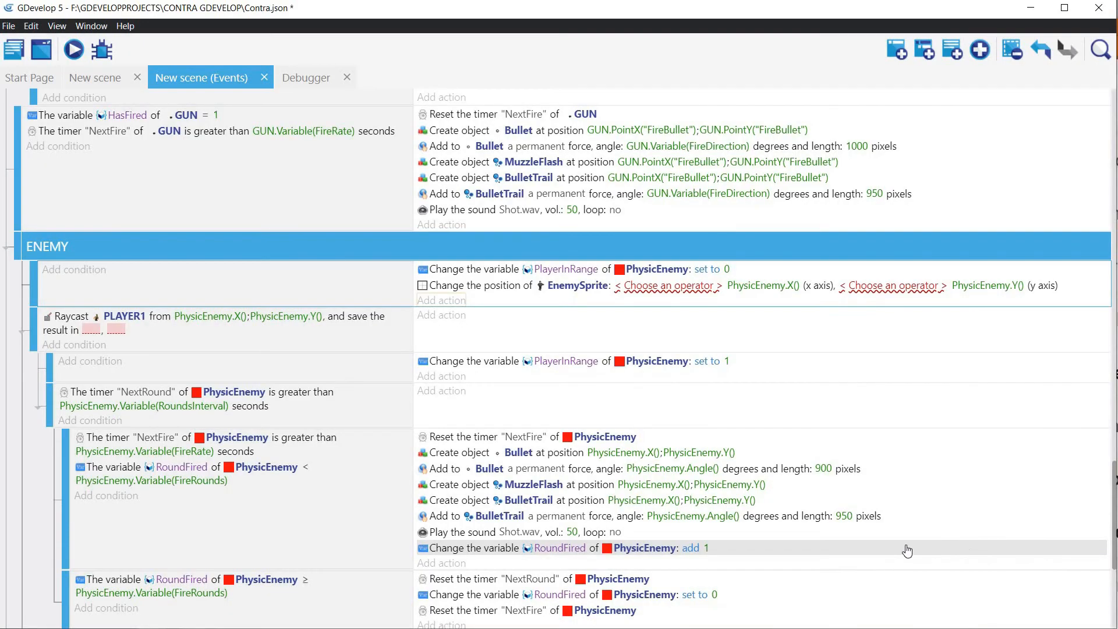
Step: Set both operators of the EnemySprite position action to "= (set to)"
{"action": "double_click", "coordinate": [676, 288]}
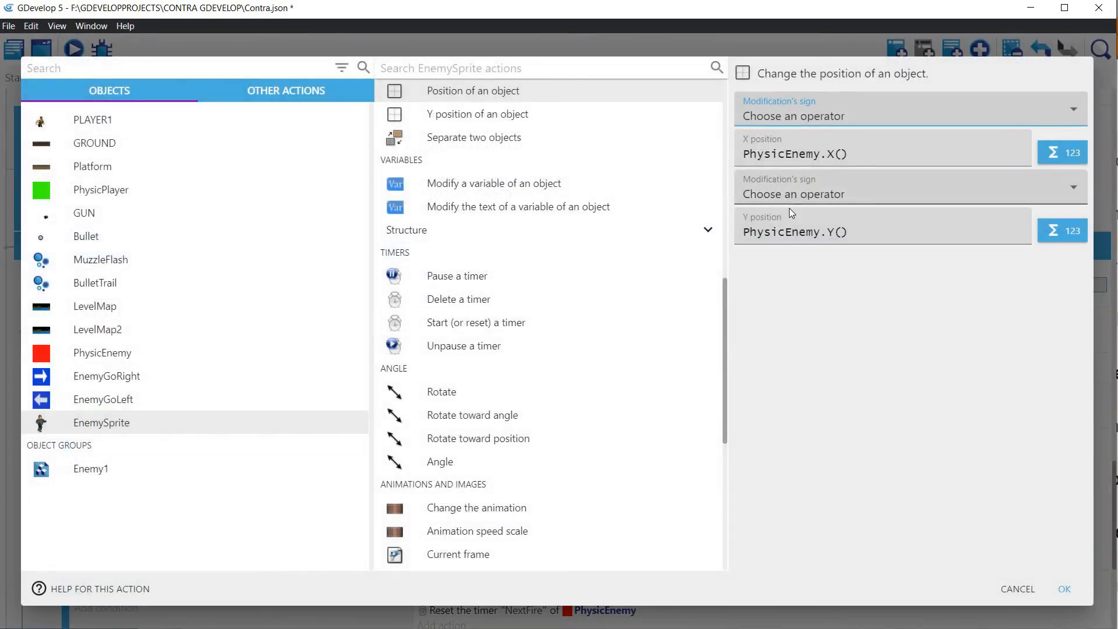
{"action": "left_click", "coordinate": [783, 196]}
{"action": "key", "text": "Return"}
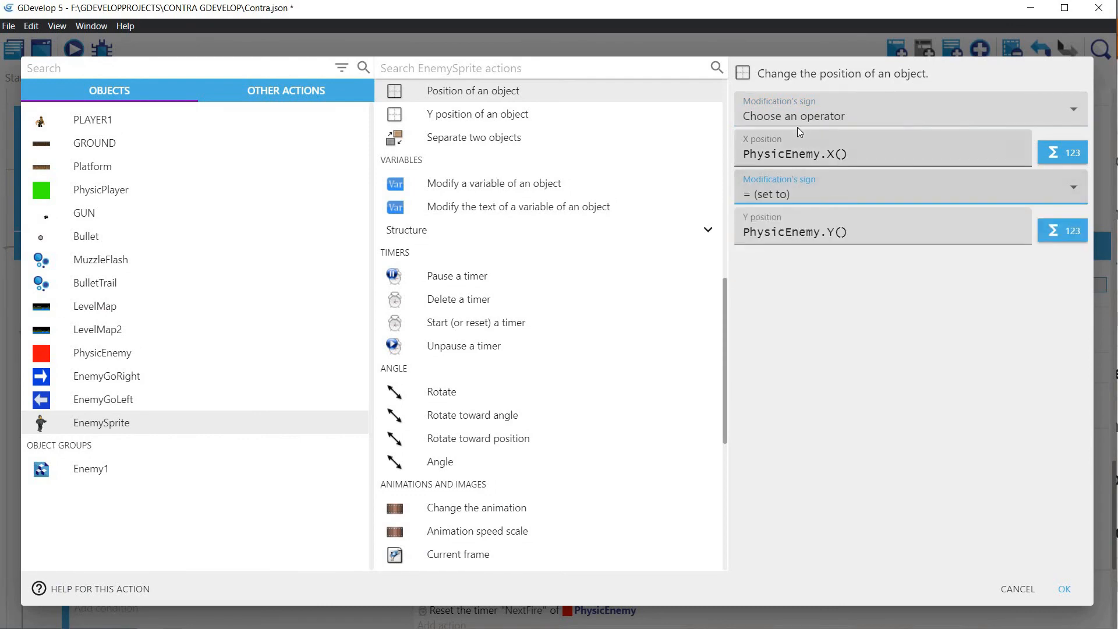
{"action": "left_click", "coordinate": [798, 123]}
{"action": "key", "text": "Return"}
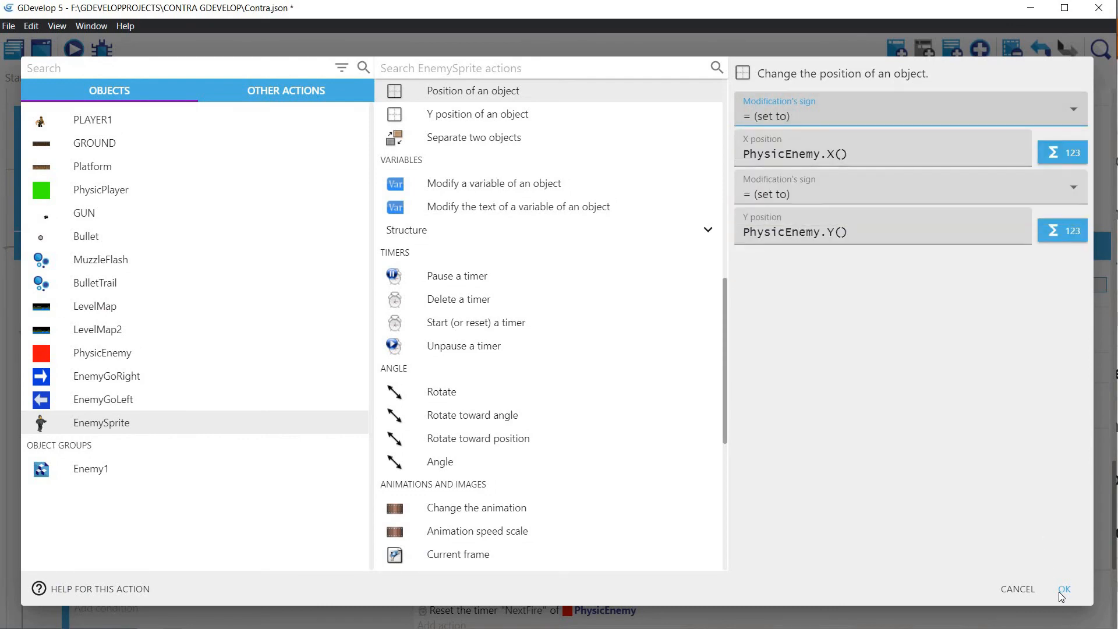
{"action": "left_click", "coordinate": [1060, 592]}
Step: Duplicate the Hide PhysicPlayer action in the "At the beginning of the scene" event
{"action": "scroll", "coordinate": [577, 317], "scroll_direction": "up", "scroll_amount": 10}
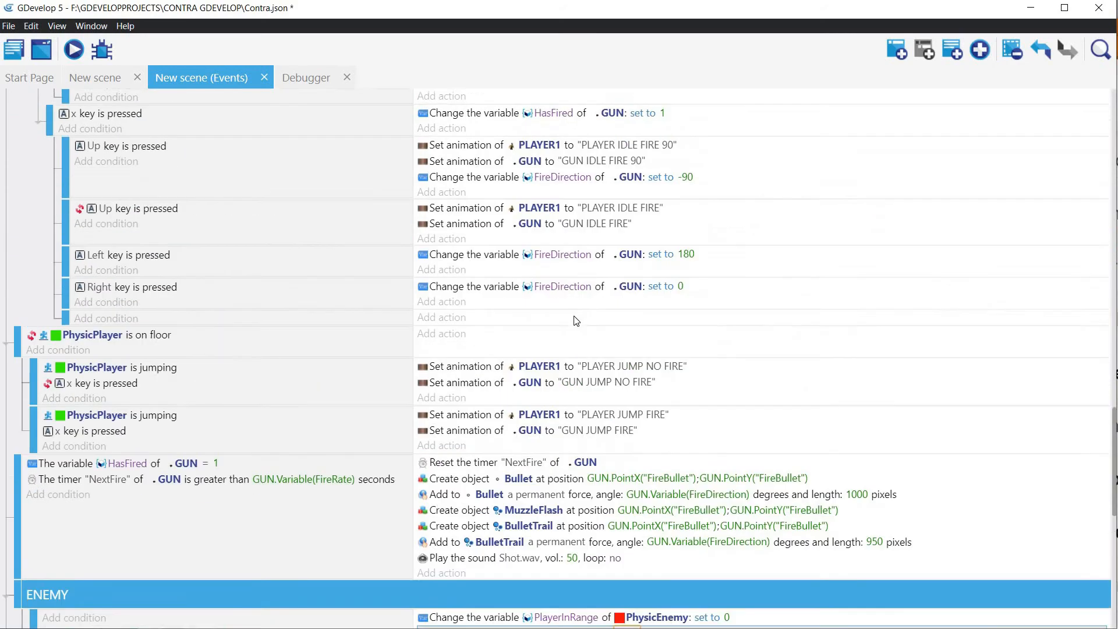
{"action": "scroll", "coordinate": [578, 312], "scroll_direction": "up", "scroll_amount": 15}
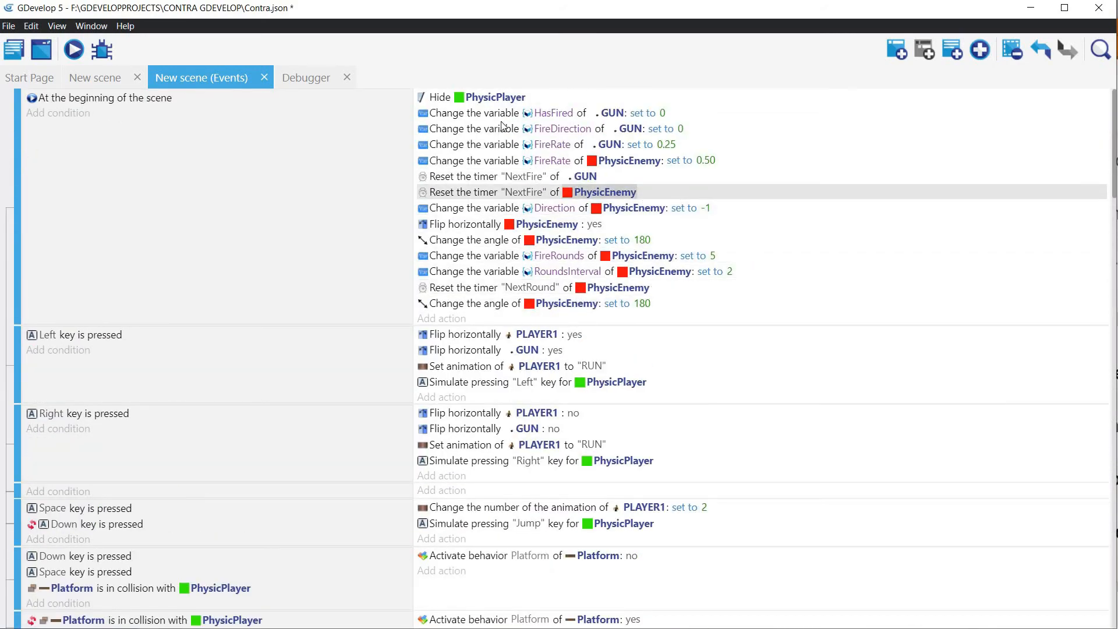
{"action": "left_click", "coordinate": [488, 99]}
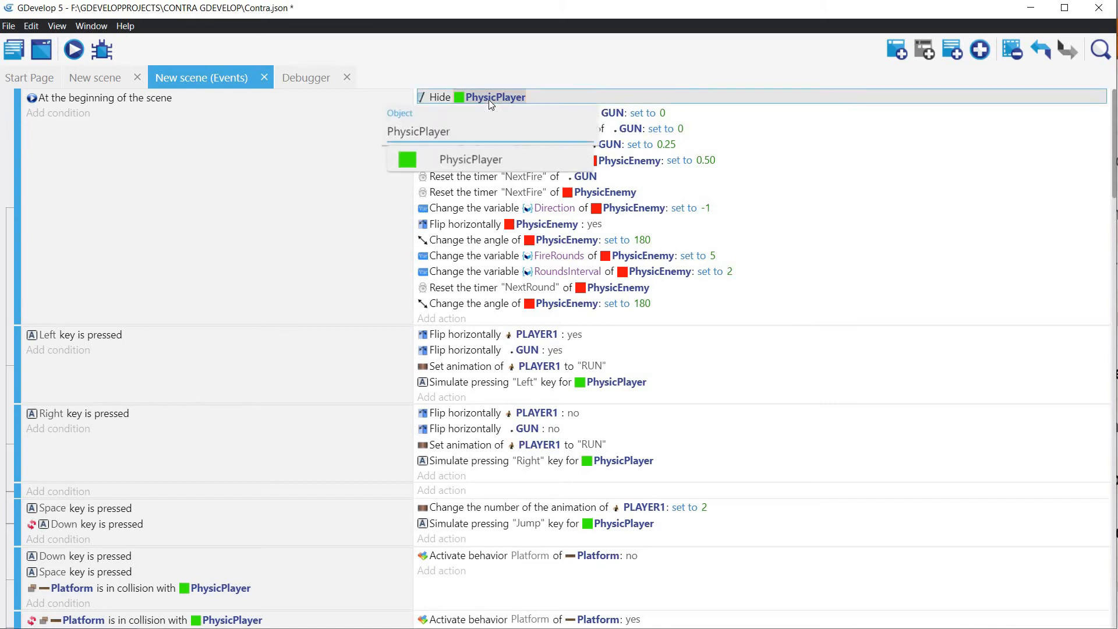
{"action": "key", "text": "ctrl+v"}
{"action": "key", "text": "Escape"}
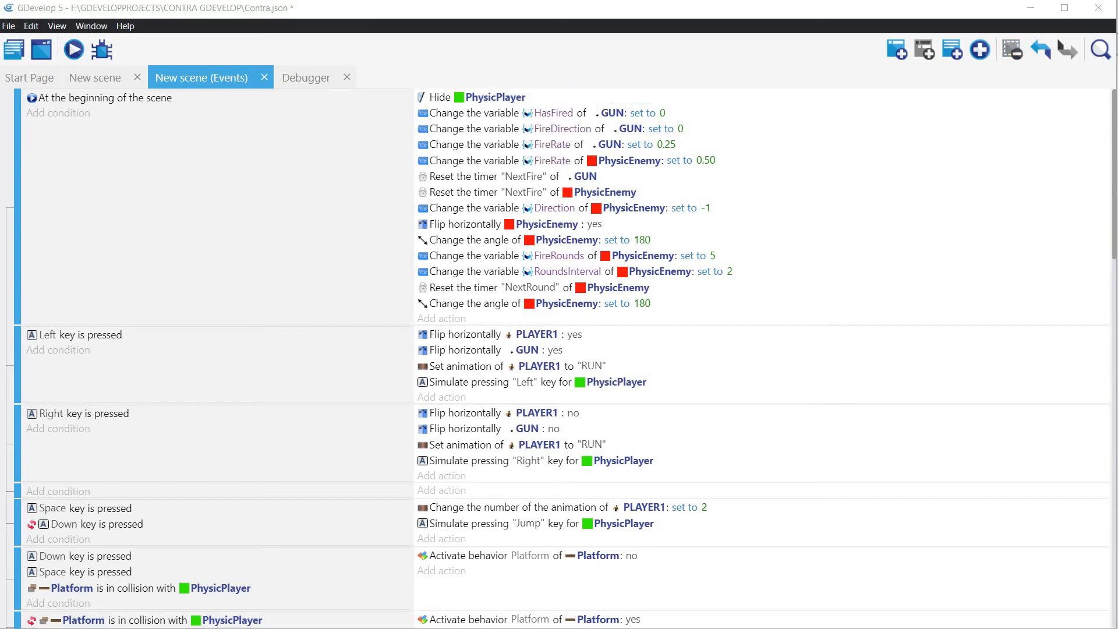
{"action": "left_click", "coordinate": [490, 97]}
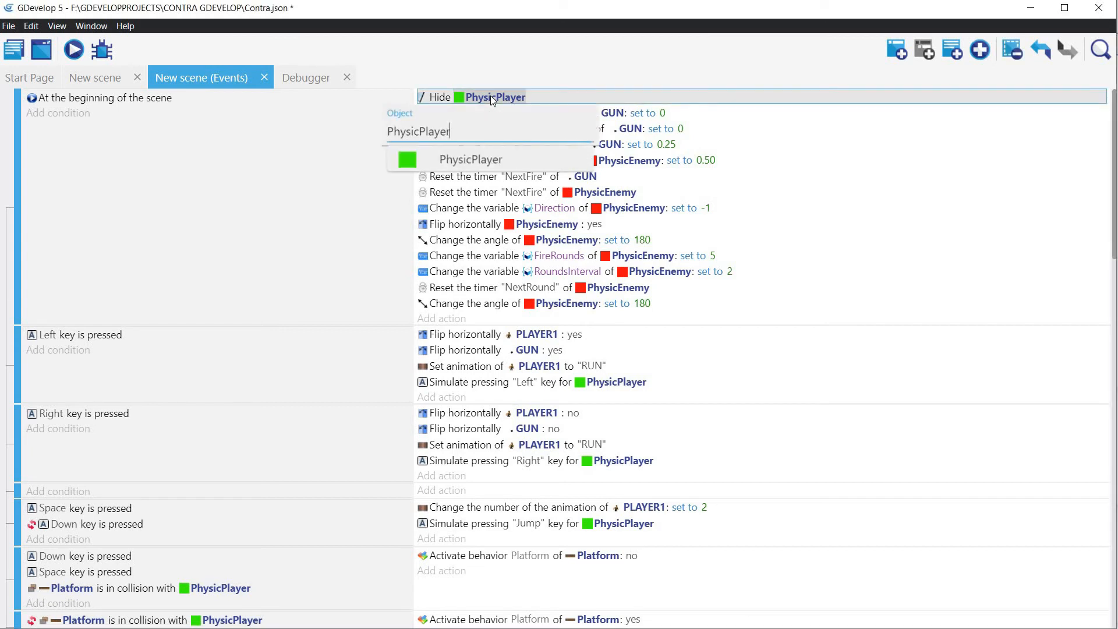
{"action": "right_click", "coordinate": [490, 96]}
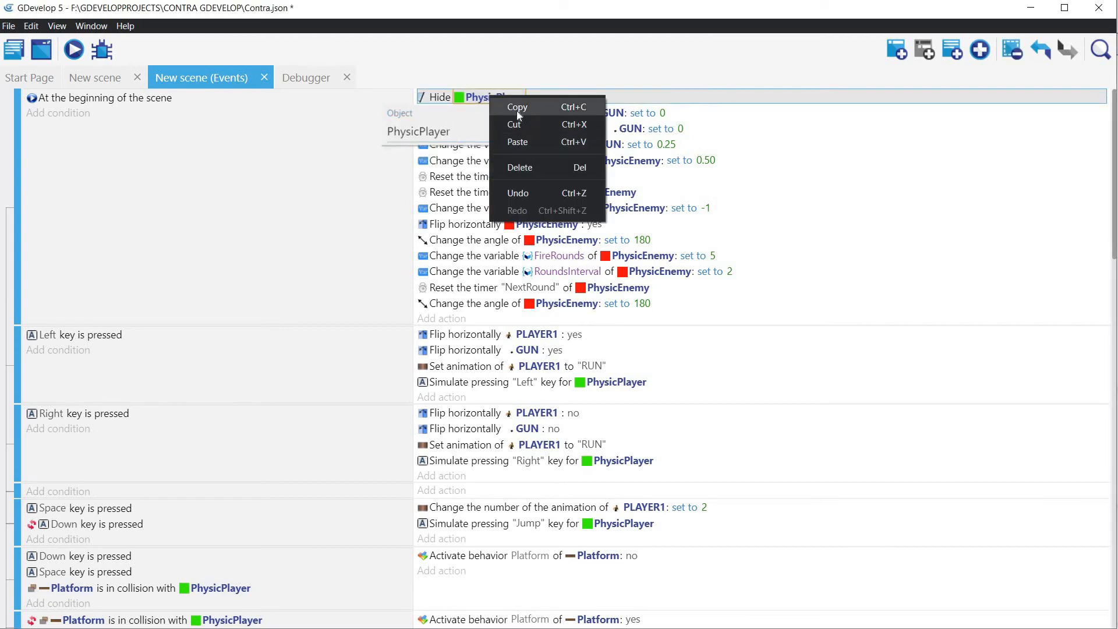
{"action": "left_click", "coordinate": [517, 108]}
{"action": "right_click", "coordinate": [447, 98]}
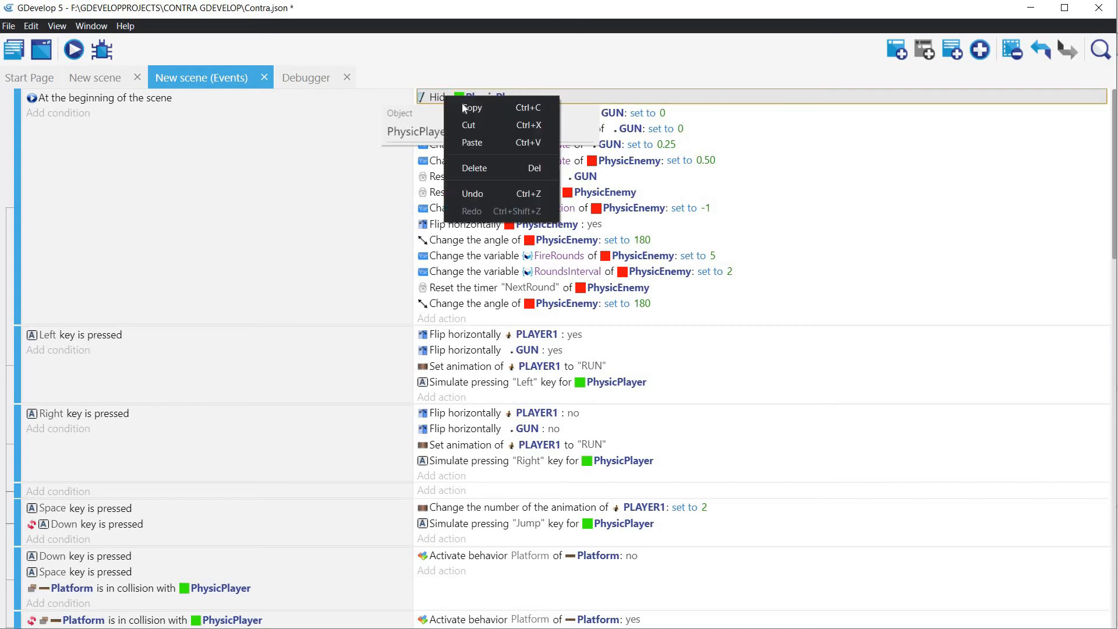
{"action": "left_click", "coordinate": [462, 103]}
{"action": "right_click", "coordinate": [549, 96]}
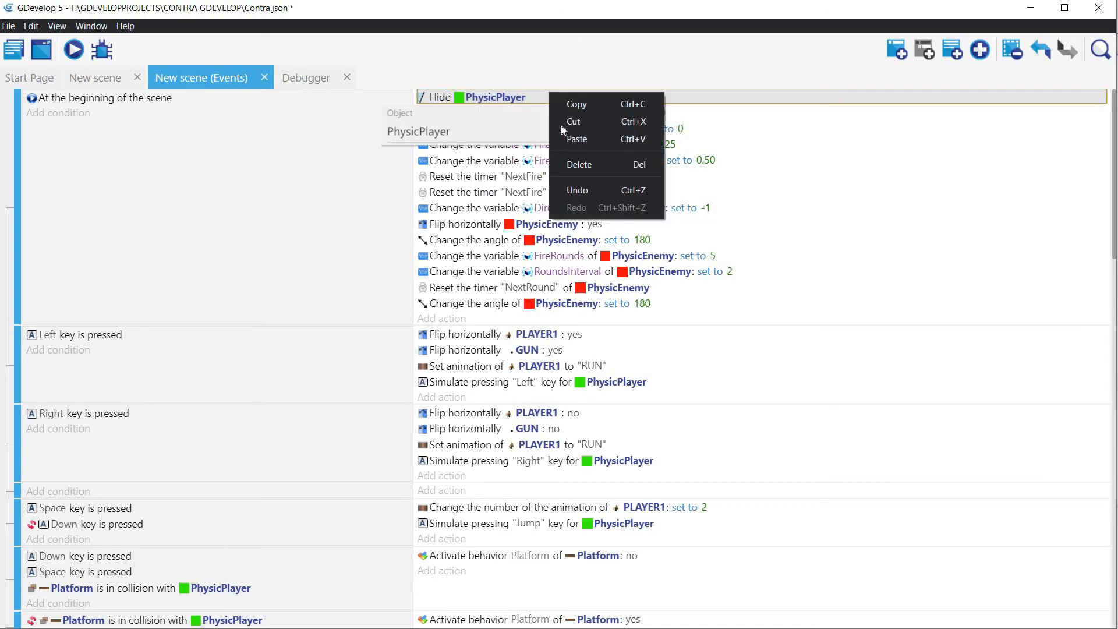
{"action": "left_click", "coordinate": [568, 140]}
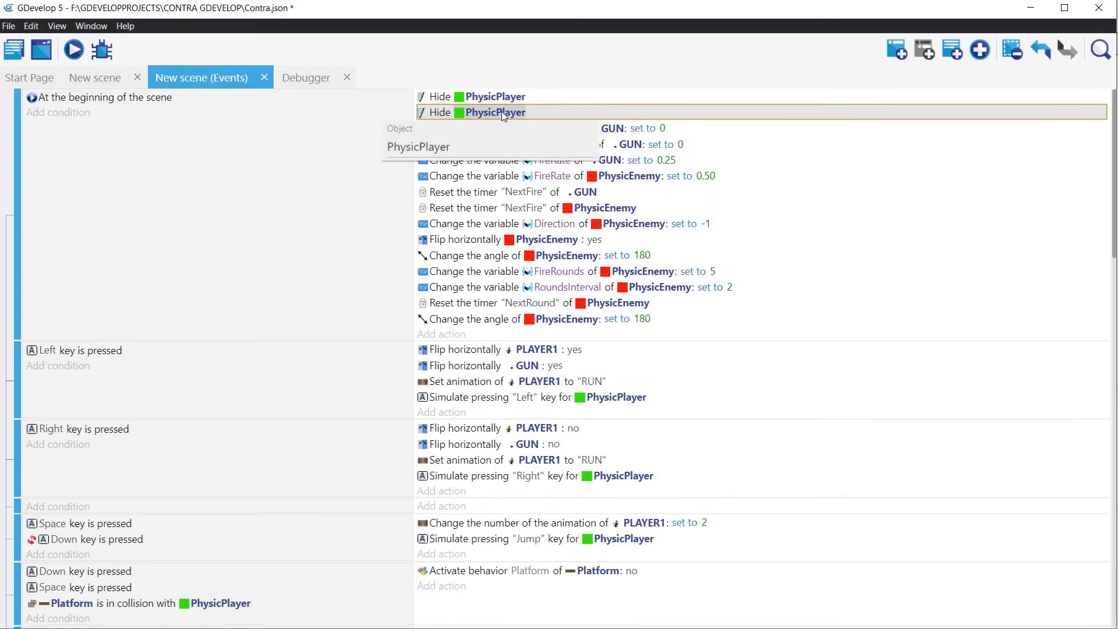
Step: Change the duplicated Hide action at the beginning of the scene to target PhysicEnemy
{"action": "left_click", "coordinate": [502, 110]}
{"action": "double_click", "coordinate": [505, 112]}
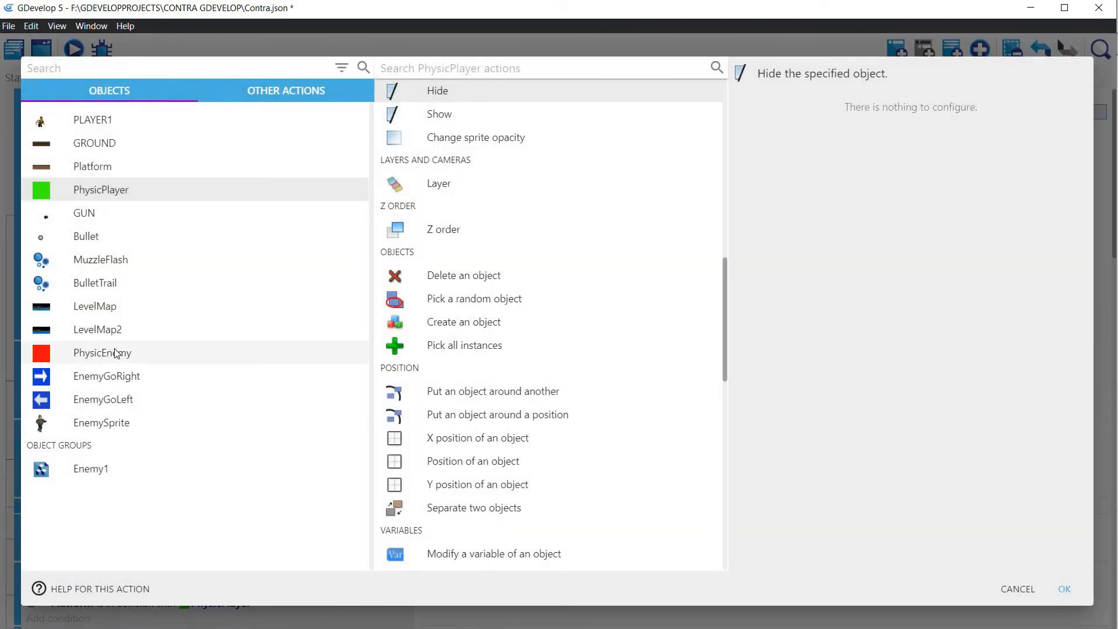
{"action": "left_click", "coordinate": [115, 355]}
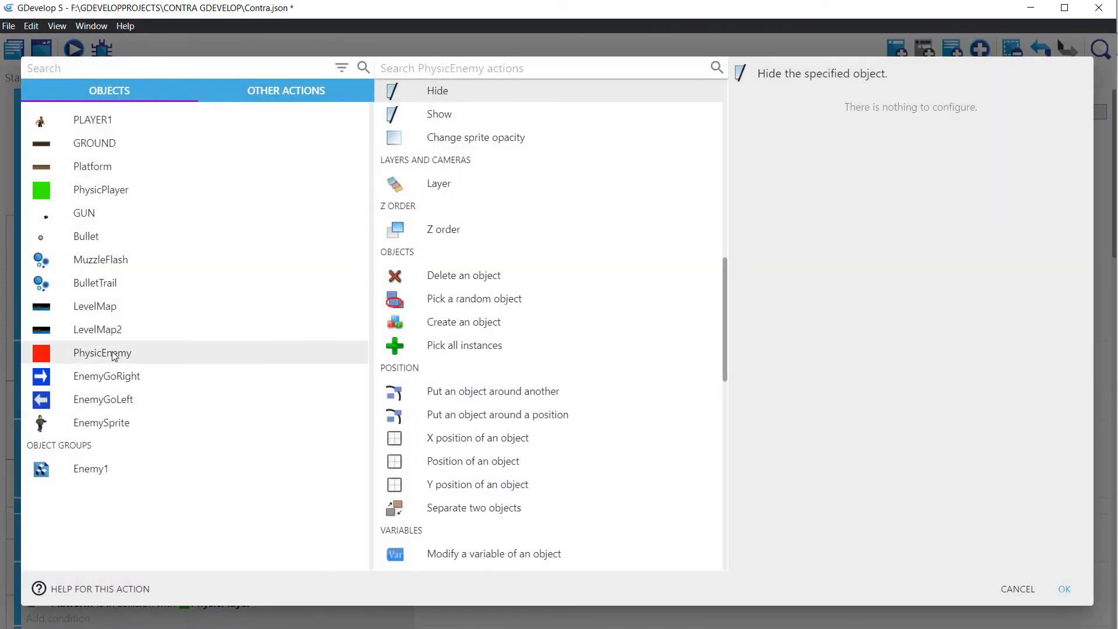
{"action": "left_click", "coordinate": [1064, 589]}
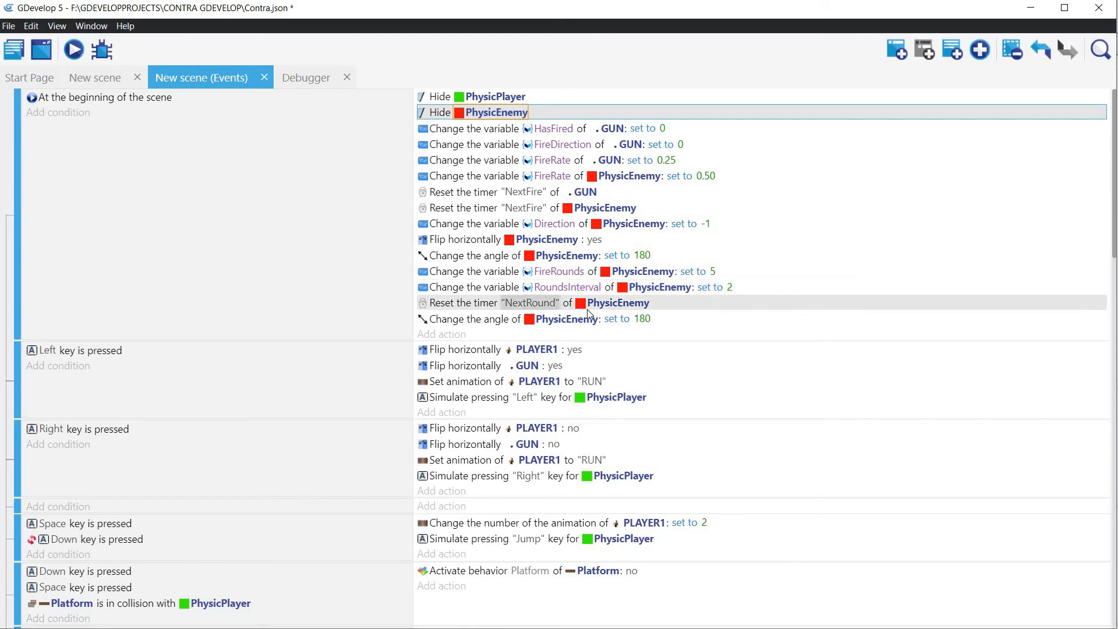
Step: Set the value of the last PhysicEnemy angle action in the "At the beginning of the scene" event to 0
{"action": "left_click", "coordinate": [645, 320]}
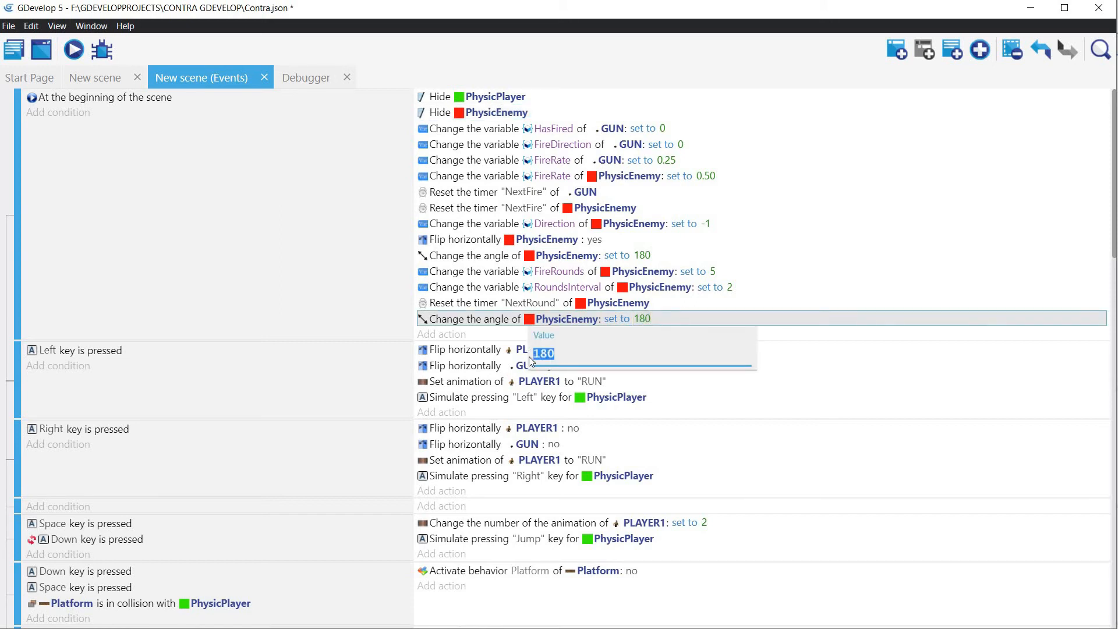
{"action": "key", "text": "Return"}
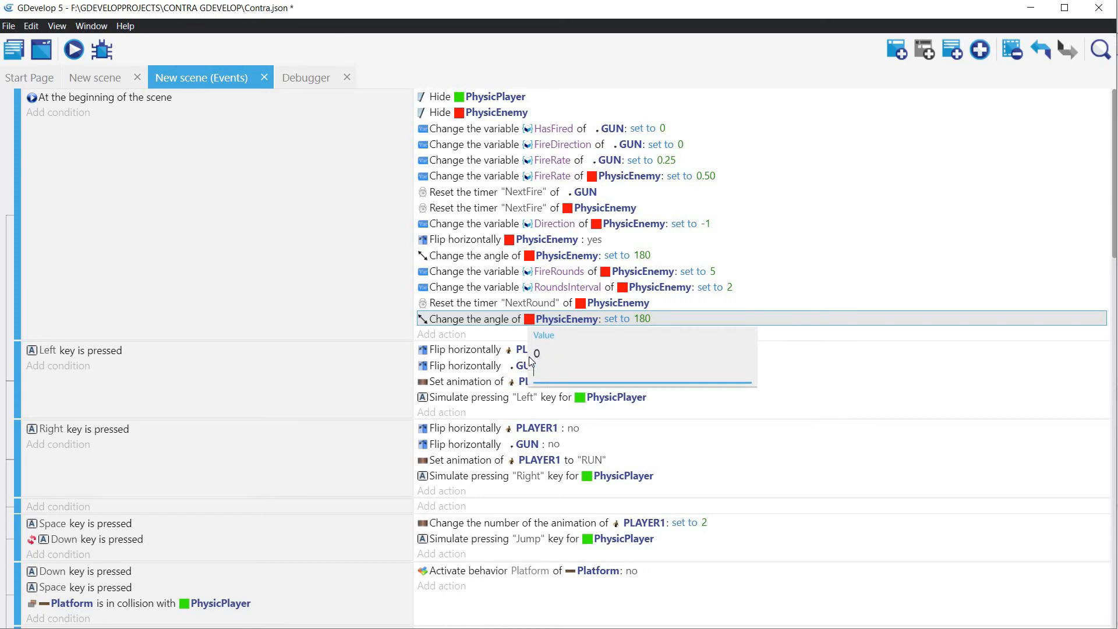
{"action": "key", "text": "BackSpace"}
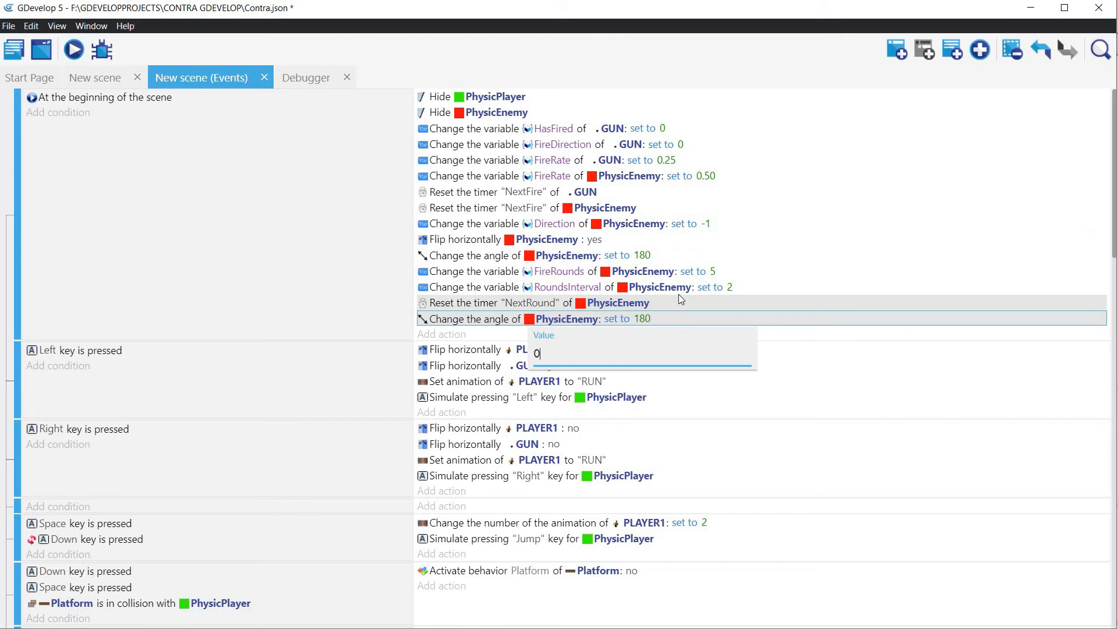
Step: Delete the other PhysicEnemy angle action, set to 180, from the "At the beginning of the scene" event
{"action": "left_click", "coordinate": [648, 258]}
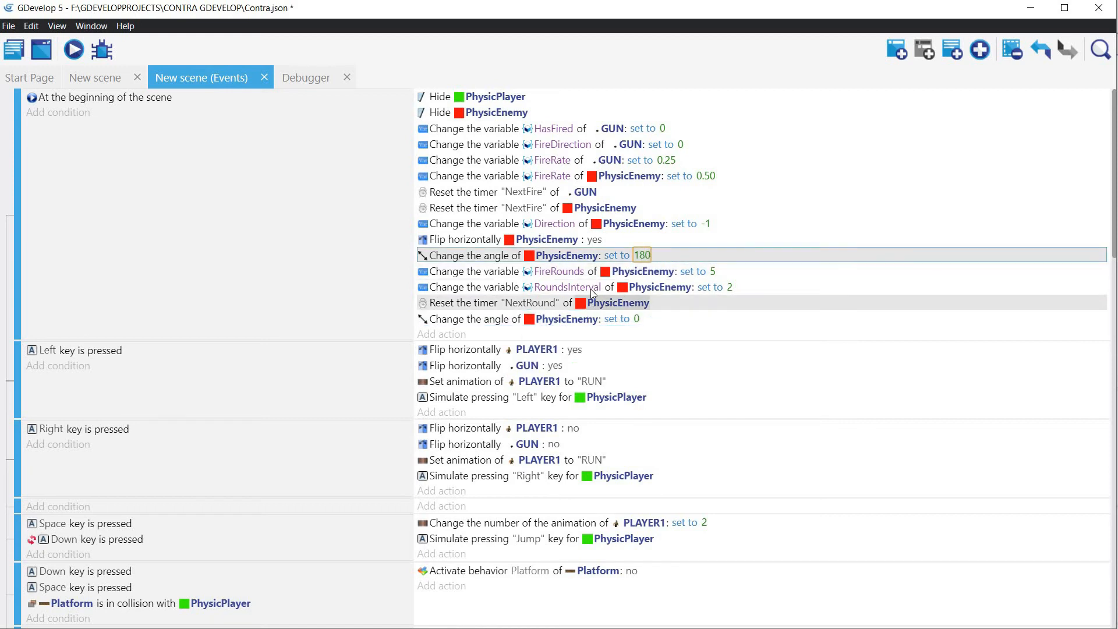
{"action": "left_click", "coordinate": [607, 258]}
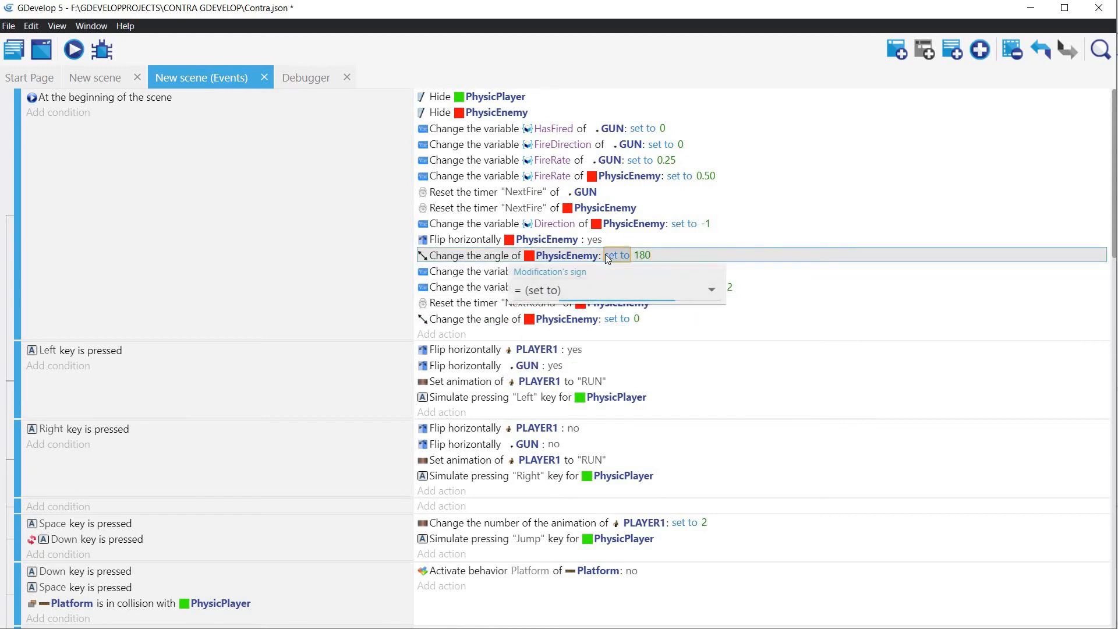
{"action": "right_click", "coordinate": [605, 255]}
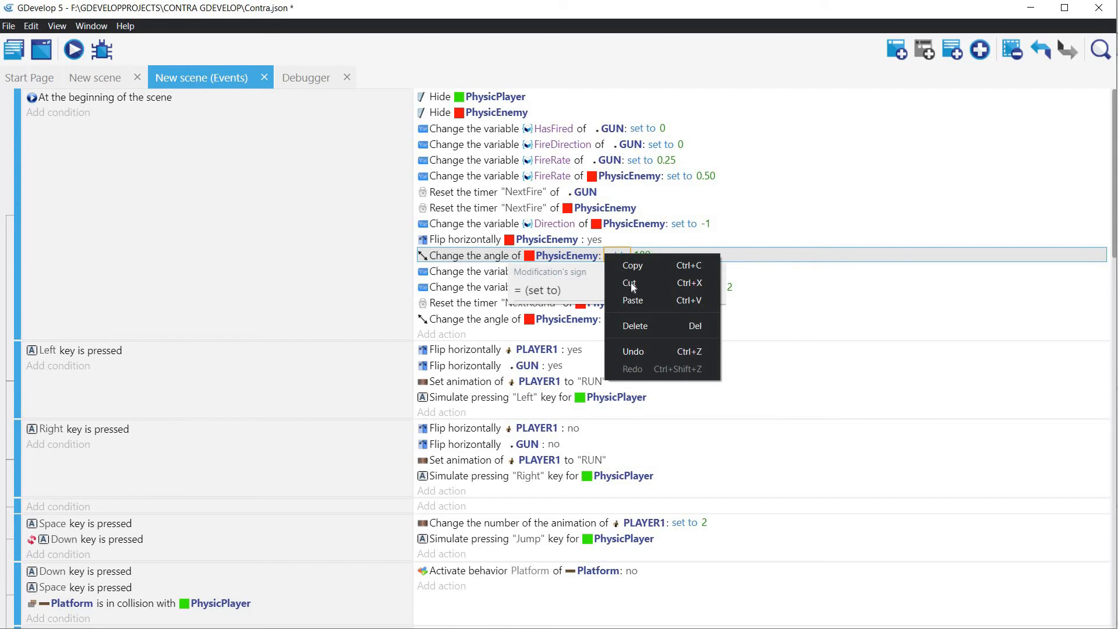
{"action": "left_click", "coordinate": [639, 326]}
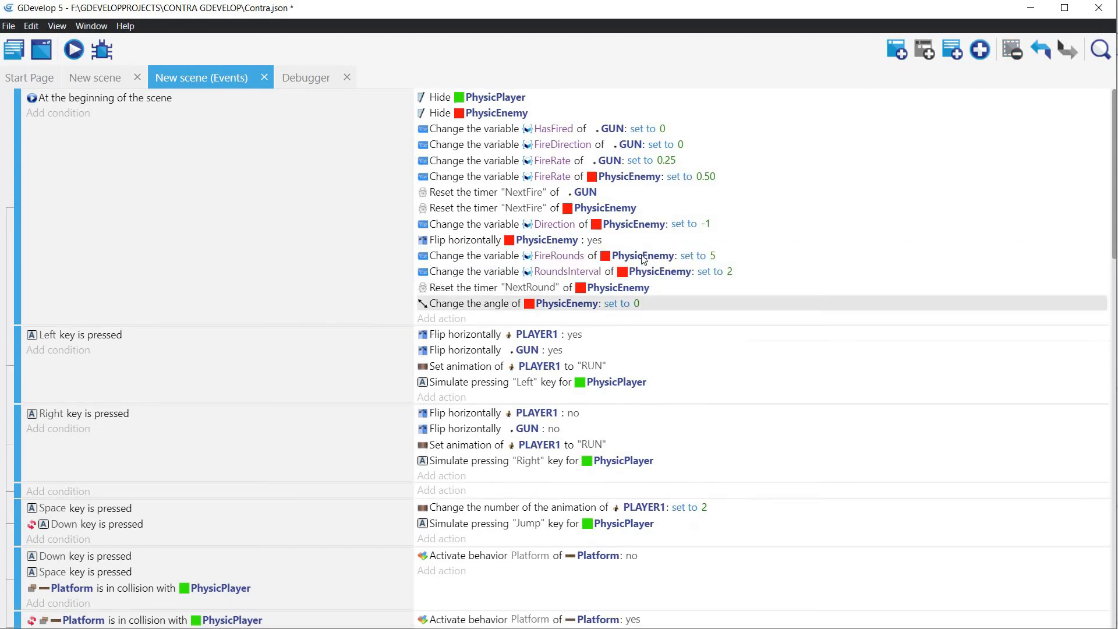
Step: Set PhysicEnemy's horizontal flip at the beginning of the scene to no, run a preview and close it
{"action": "left_click", "coordinate": [594, 240]}
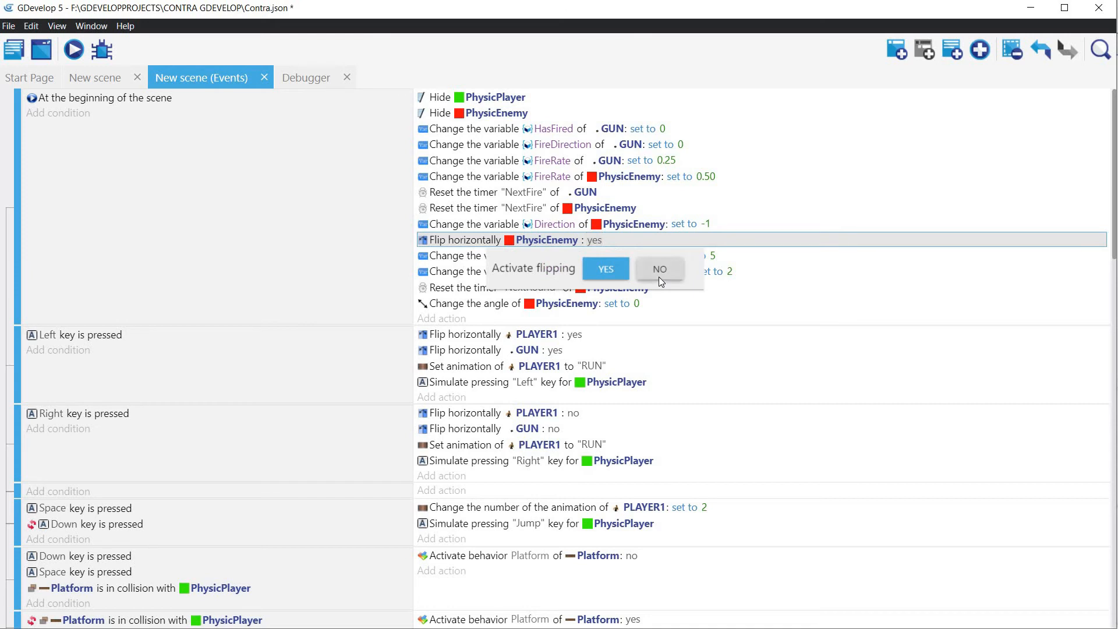
{"action": "left_click", "coordinate": [659, 276]}
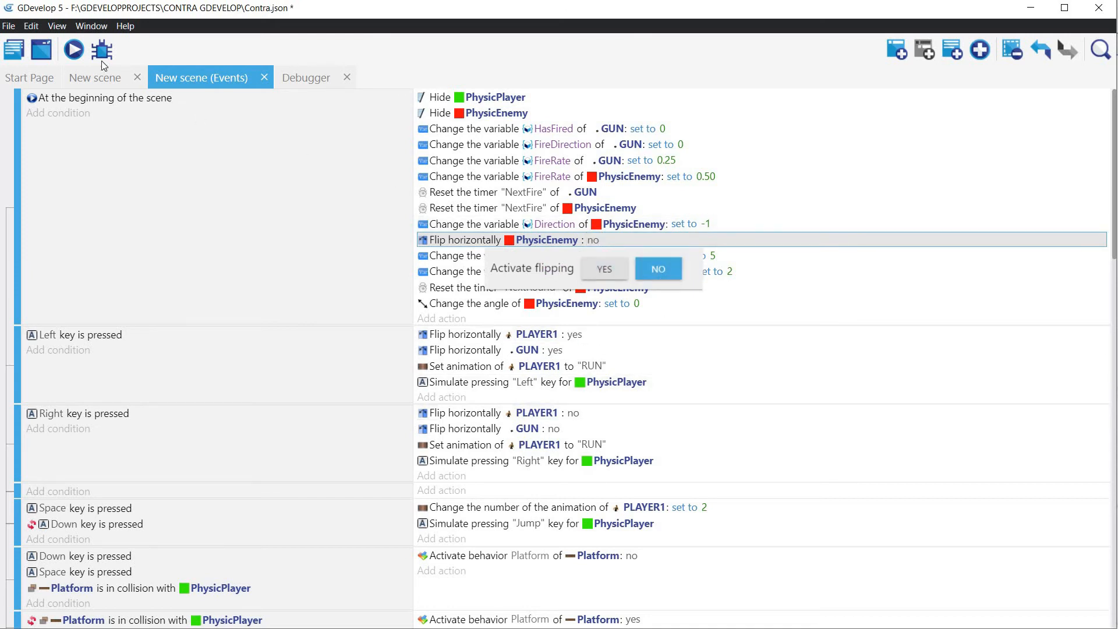
{"action": "left_click", "coordinate": [74, 51]}
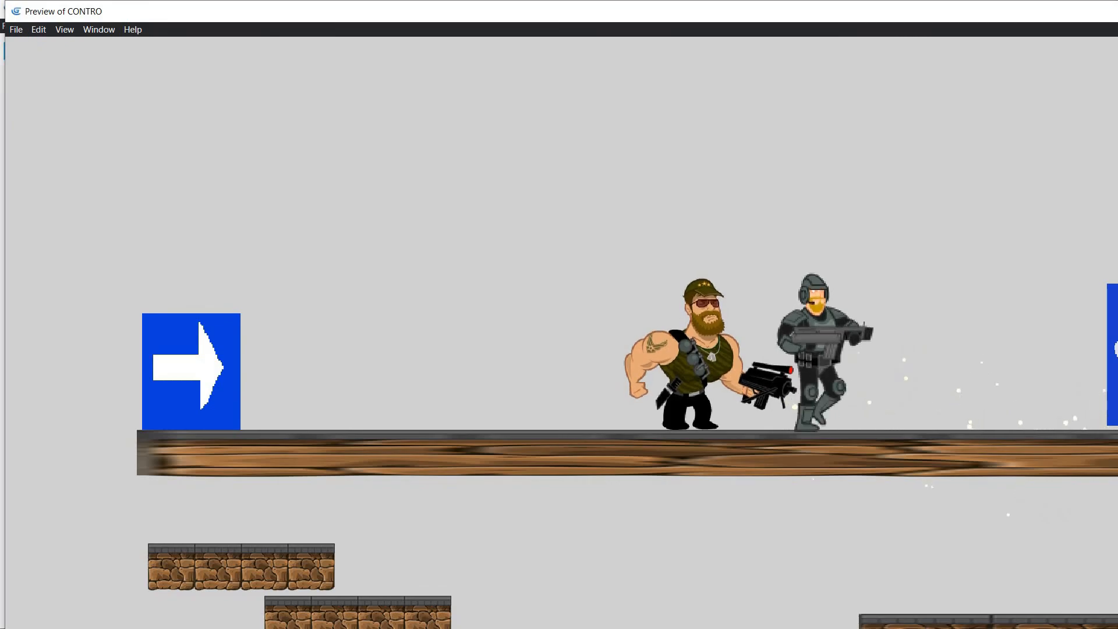
{"action": "key", "text": "alt+F4"}
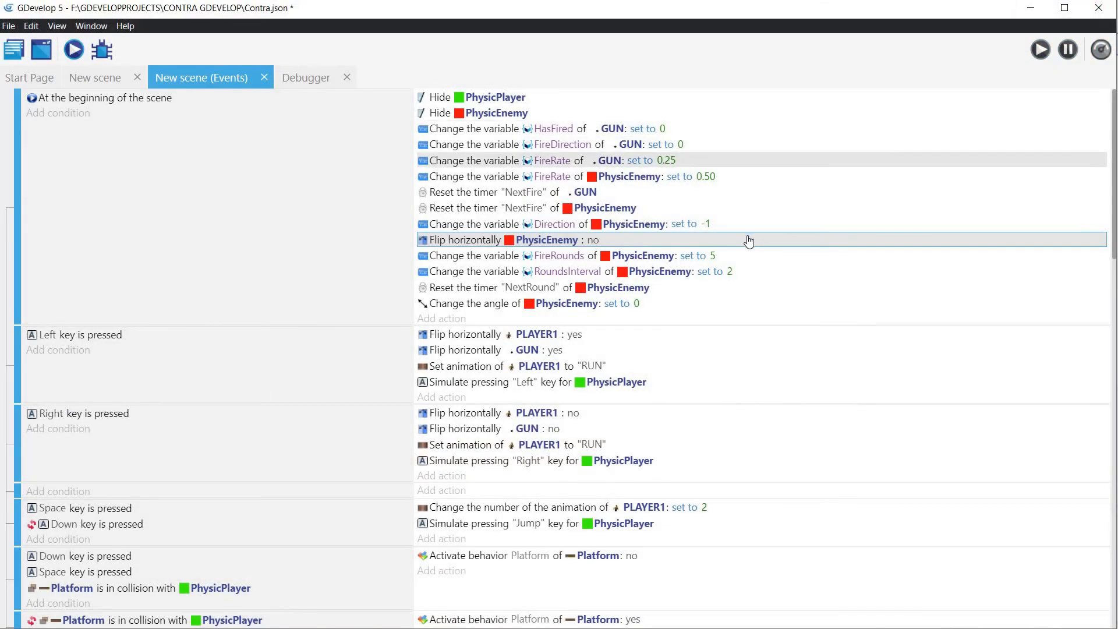
Step: Set PhysicEnemy's Direction variable to 1 at the beginning of the scene and preview the game
{"action": "left_click", "coordinate": [704, 225]}
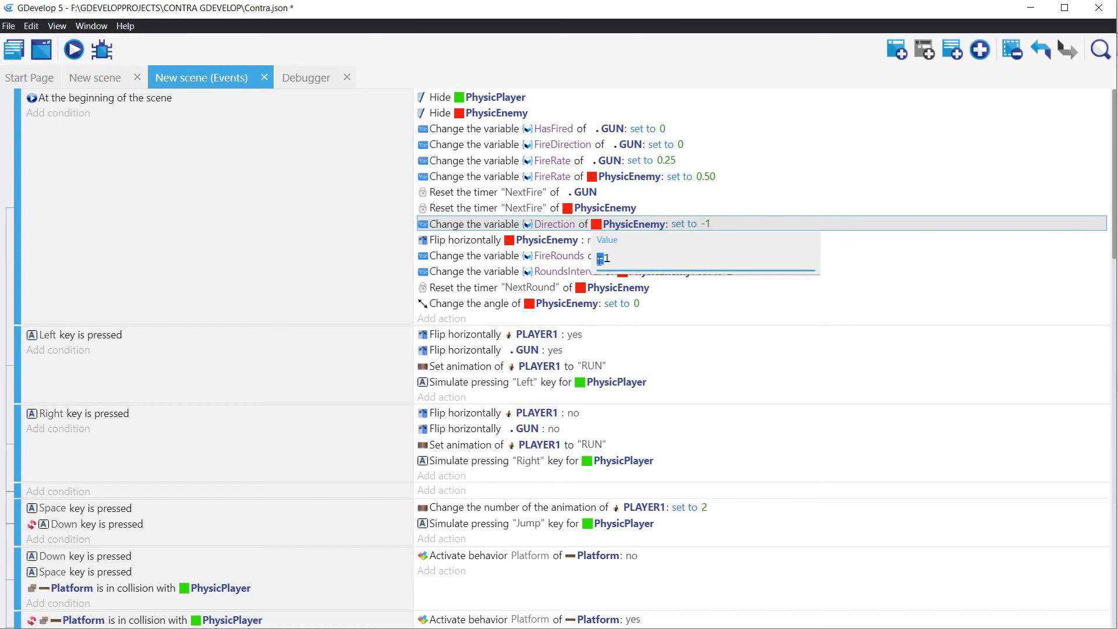
{"action": "key", "text": "BackSpace"}
{"action": "left_click", "coordinate": [75, 47]}
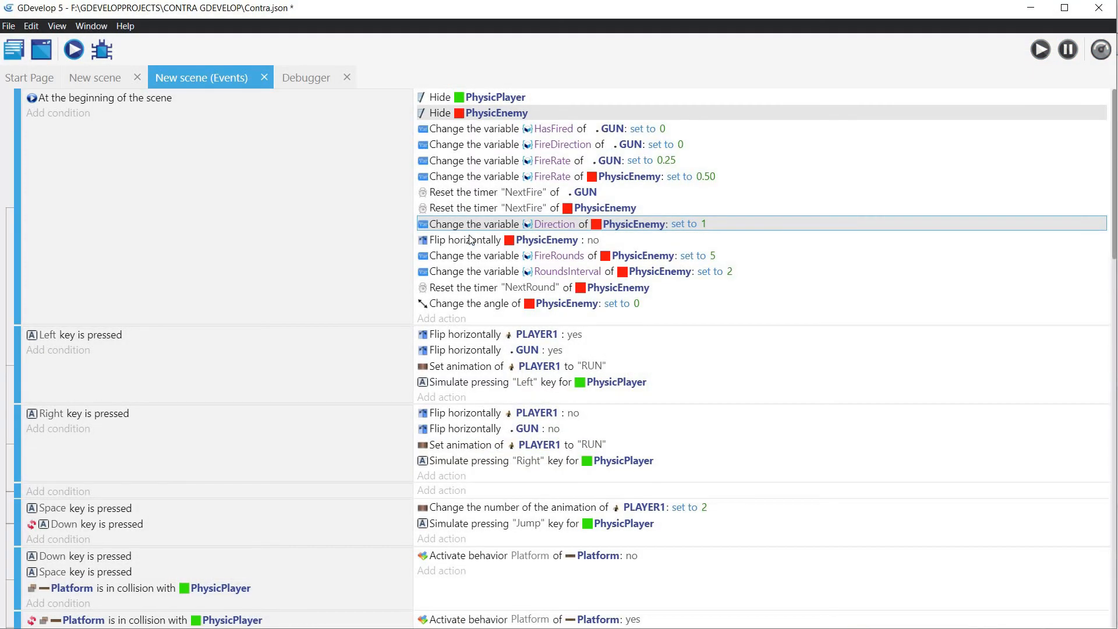
Step: In the enemy firing event, set the X position of the Create Bullet action to EnemySprite.PointX("FireBullet")
{"action": "scroll", "coordinate": [468, 300], "scroll_direction": "down", "scroll_amount": 5}
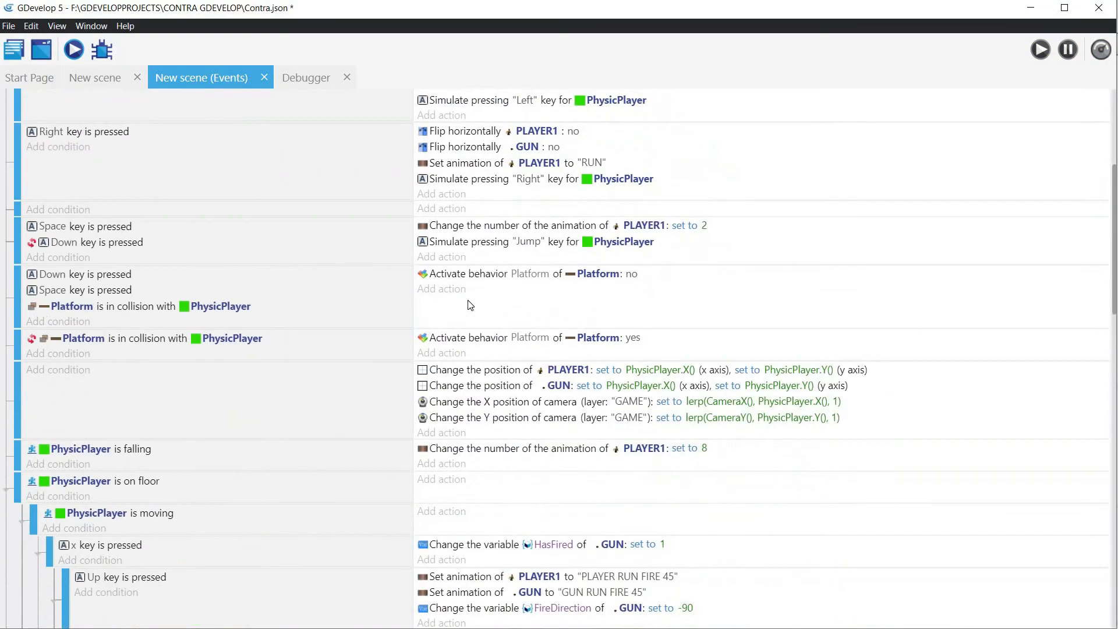
{"action": "scroll", "coordinate": [471, 305], "scroll_direction": "down", "scroll_amount": 20}
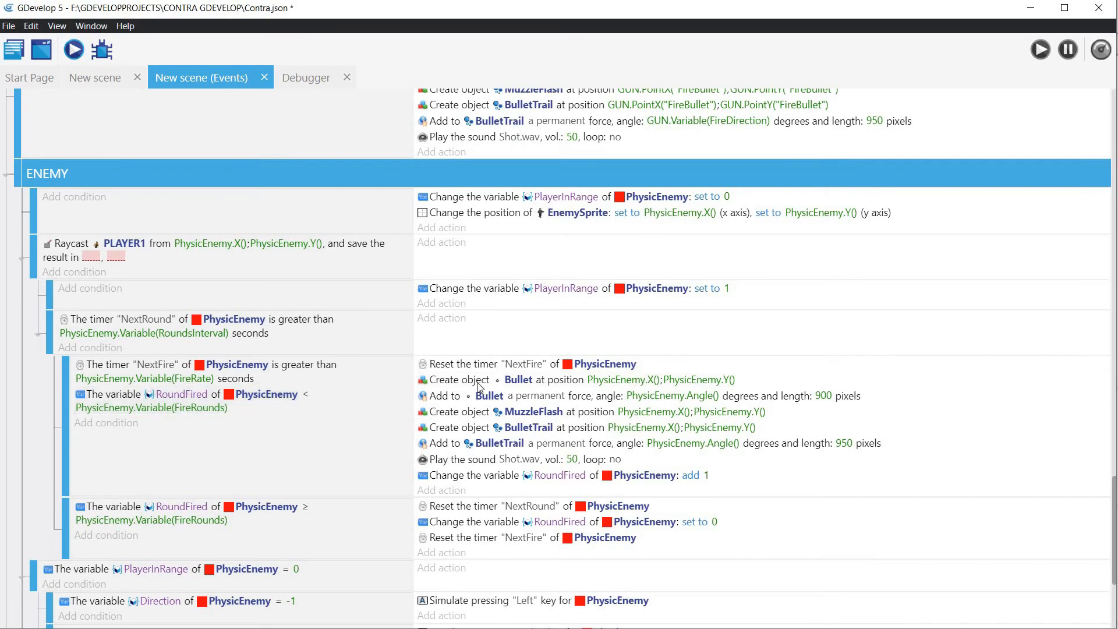
{"action": "double_click", "coordinate": [636, 382]}
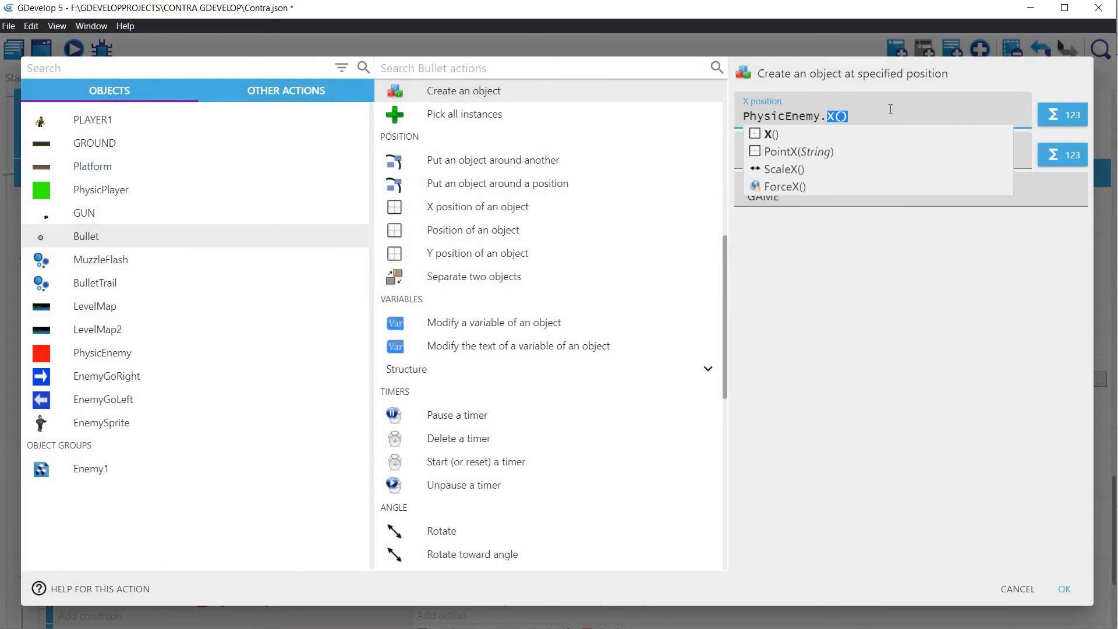
{"action": "type", "text": "Point"}
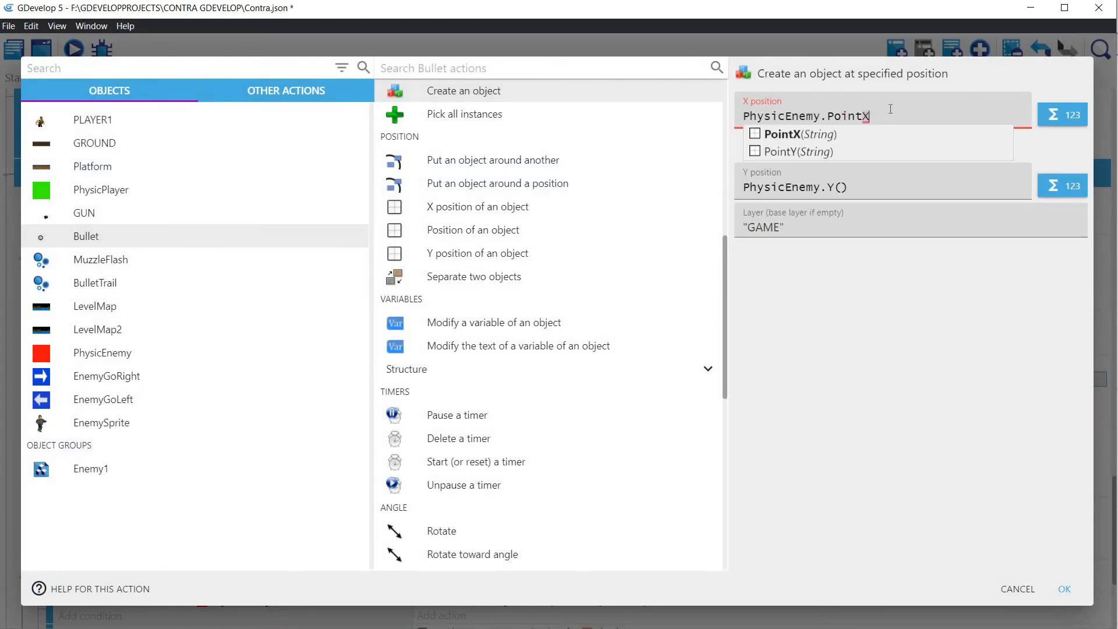
{"action": "type", "text": "X(\"FireBu"}
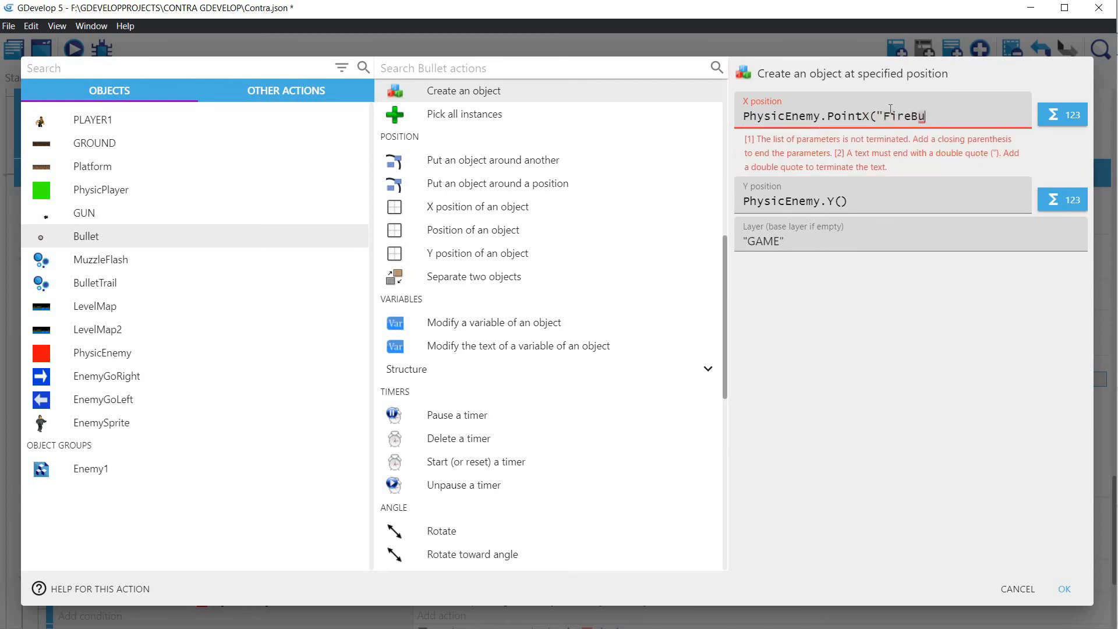
{"action": "type", "text": "llet\""}
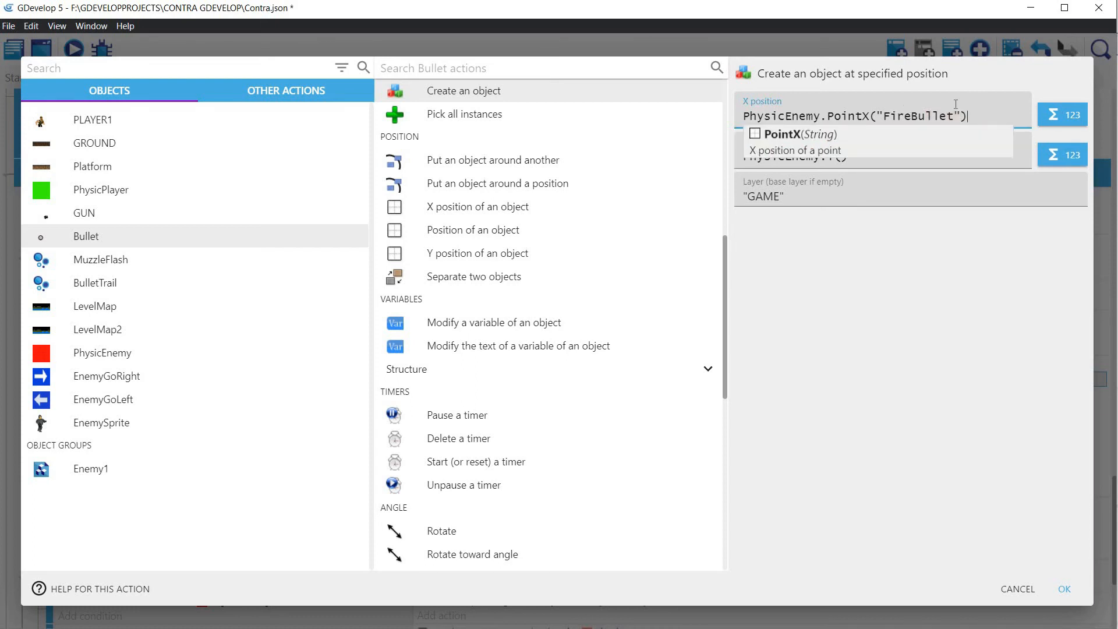
{"action": "key", "text": "ctrl+a"}
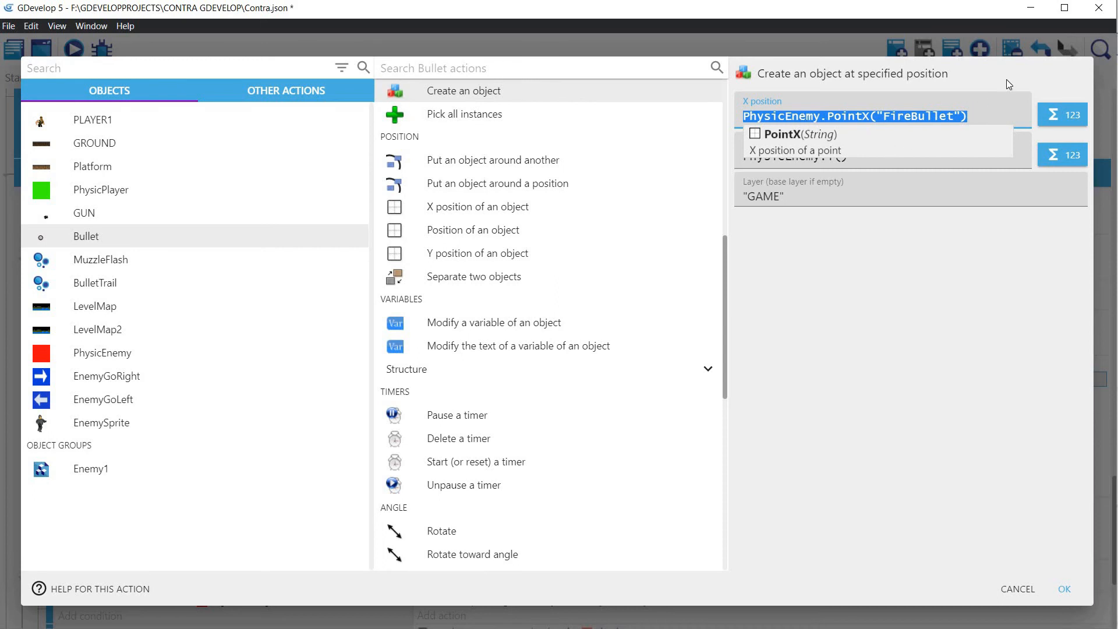
{"action": "left_click", "coordinate": [823, 117]}
{"action": "left_click_drag", "start_coordinate": [822, 117], "coordinate": [711, 121]}
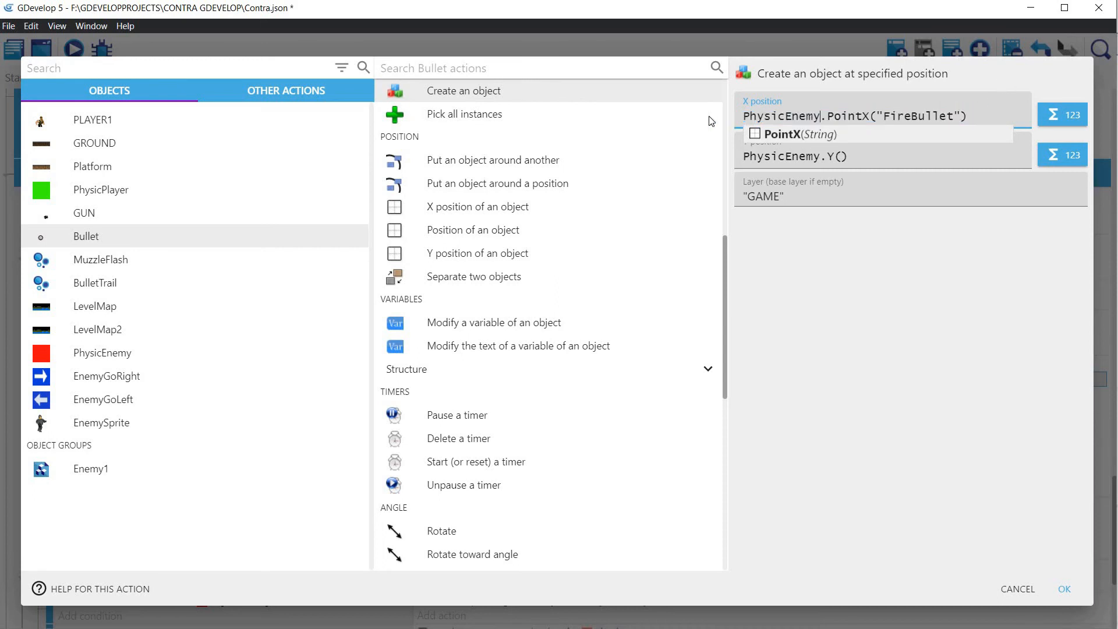
{"action": "type", "text": "Enem"}
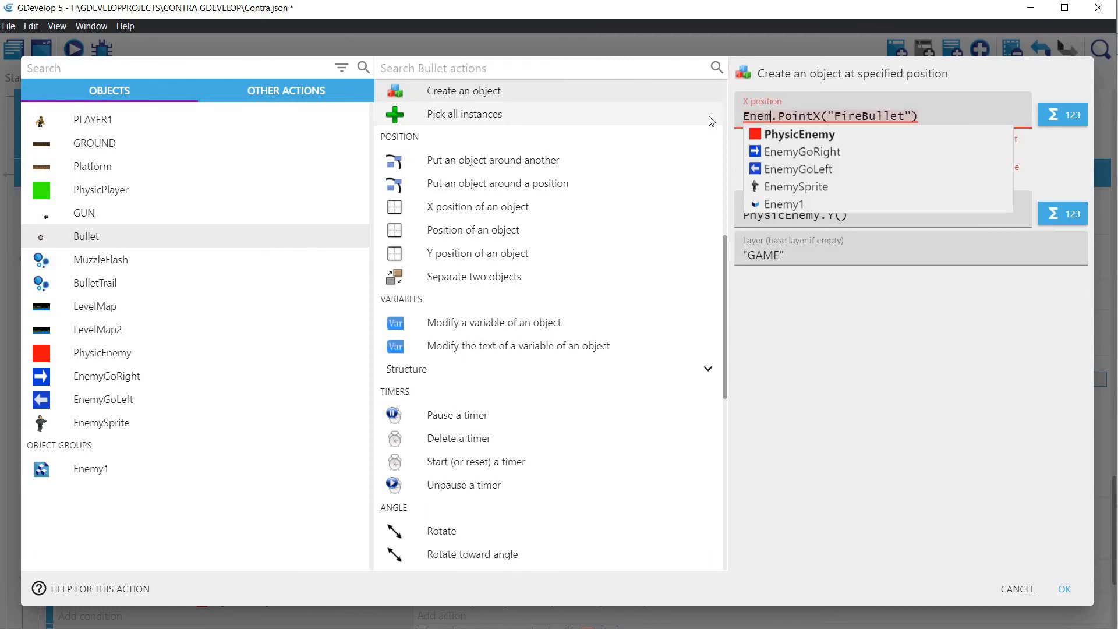
{"action": "left_click", "coordinate": [804, 186]}
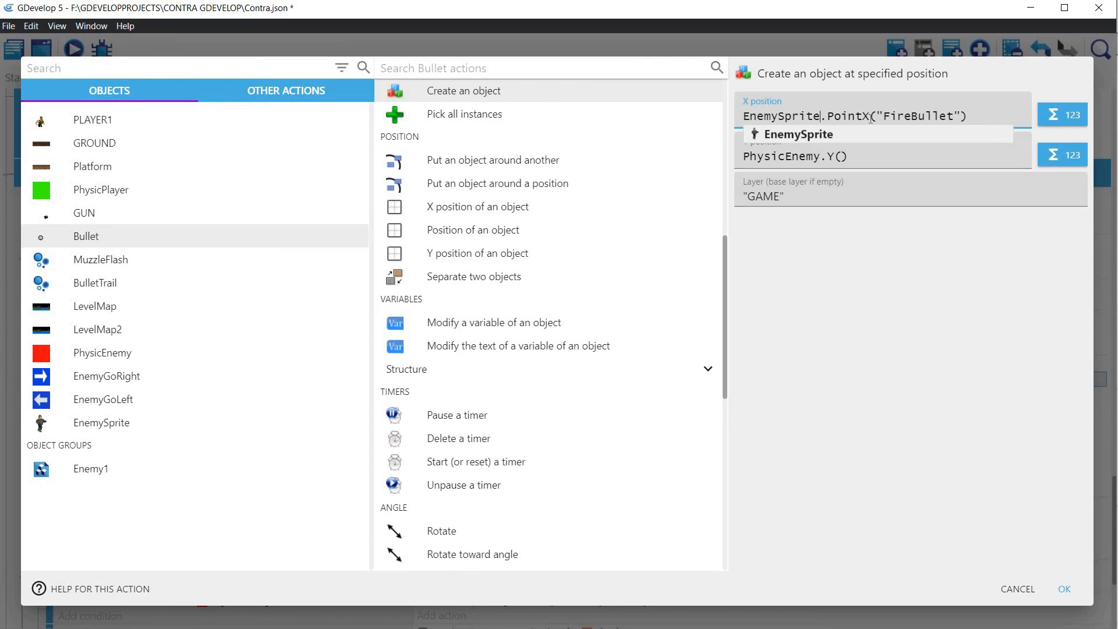
Step: Set the Y position of the Create Bullet action to EnemySprite.PointY("FireBullet") and confirm the action
{"action": "left_click_drag", "start_coordinate": [969, 118], "coordinate": [698, 126]}
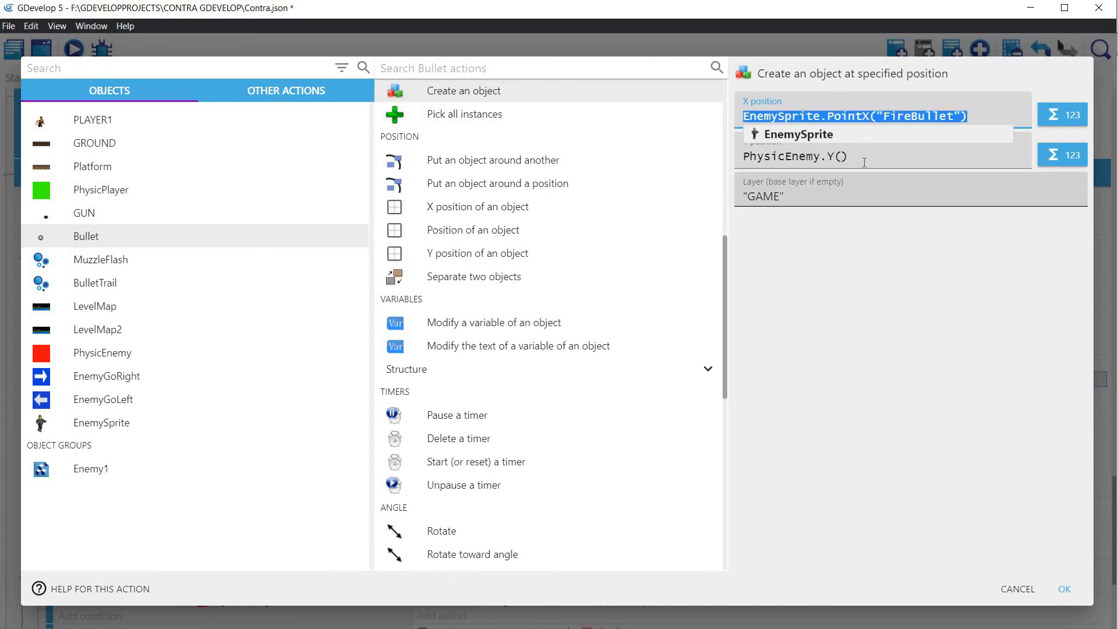
{"action": "key", "text": "ctrl+c"}
{"action": "key", "text": "Tab"}
{"action": "key", "text": "ctrl+v"}
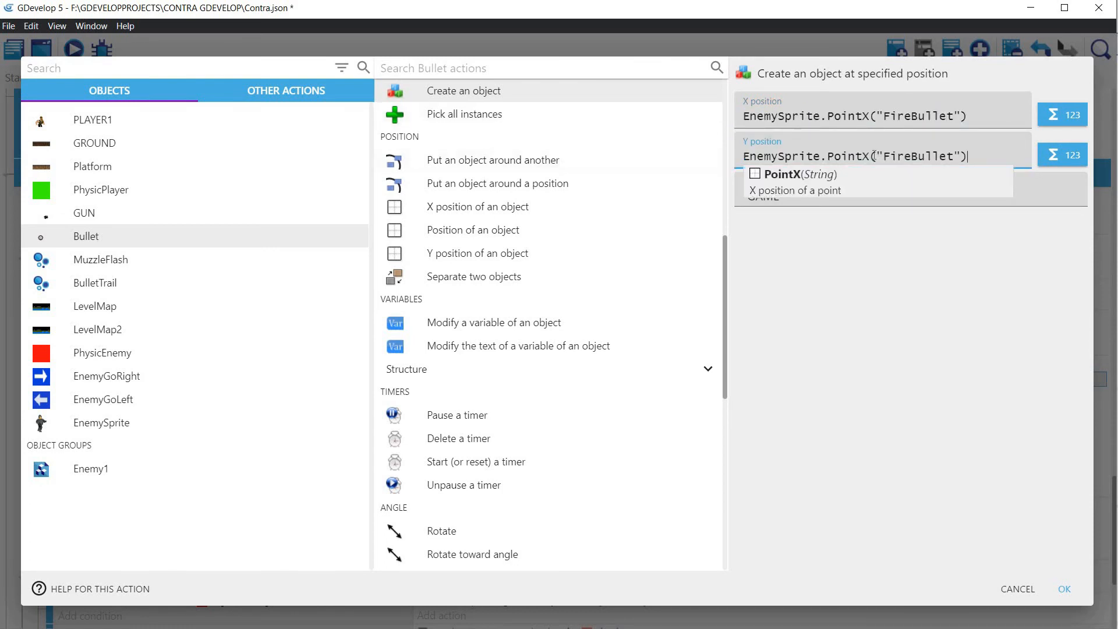
{"action": "key", "text": "BackSpace"}
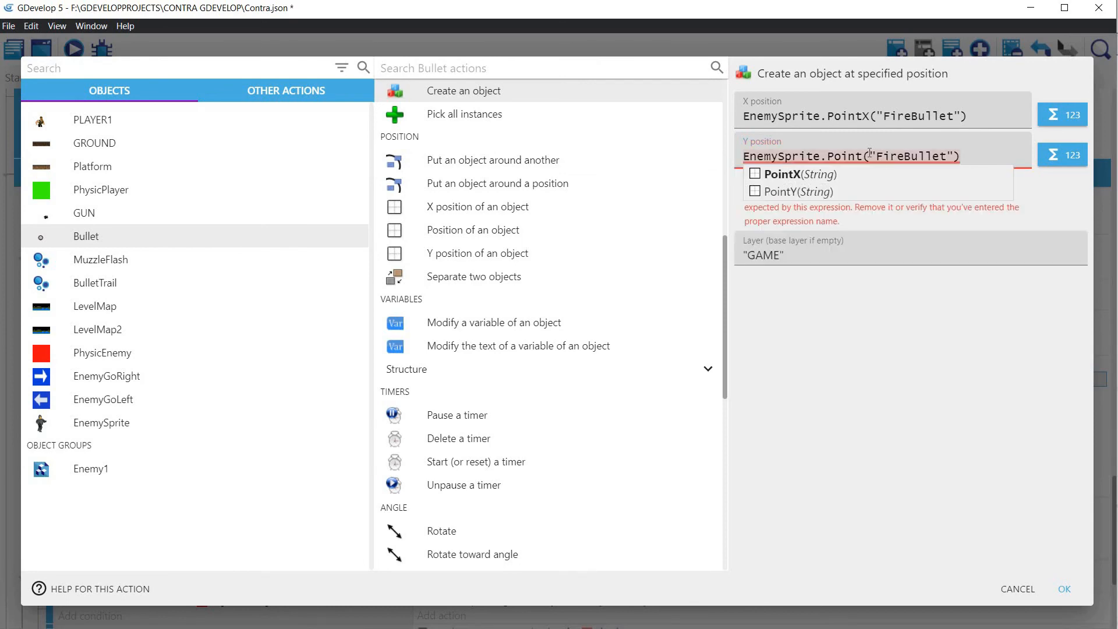
{"action": "type", "text": "Y"}
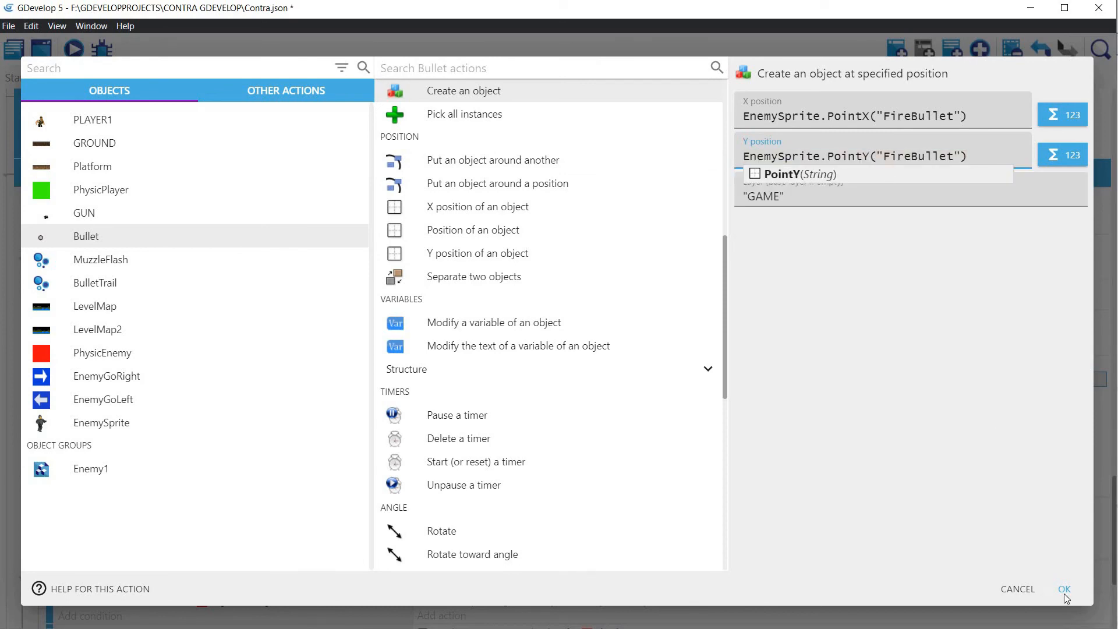
{"action": "left_click", "coordinate": [1063, 589]}
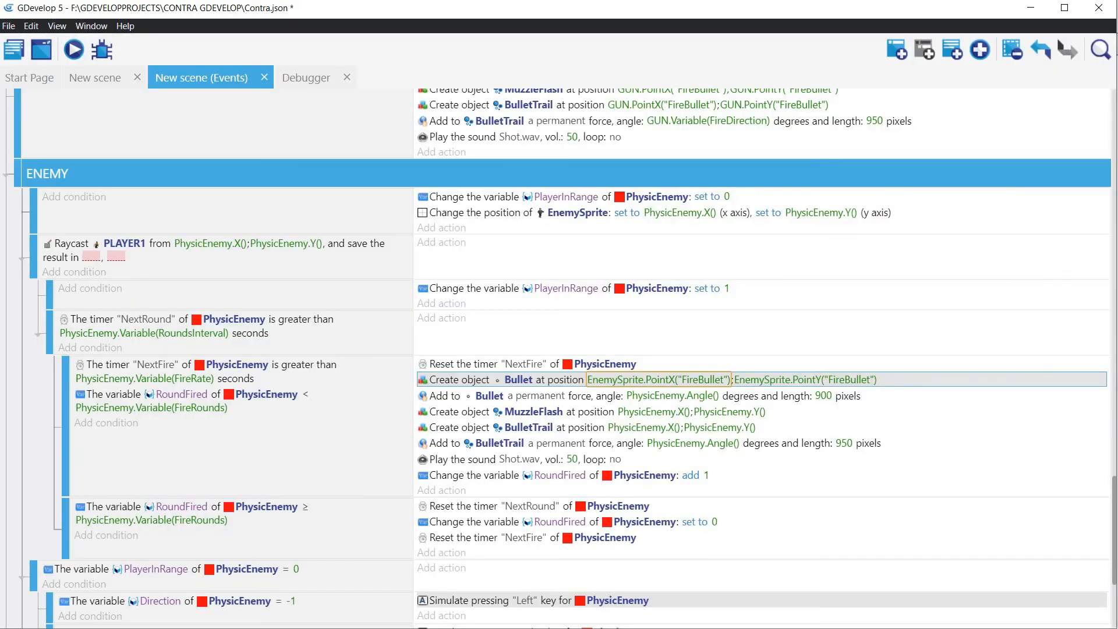
Step: Preview the game and run the player left and right near the enemy to check where its bullets spawn
{"action": "left_click", "coordinate": [74, 50]}
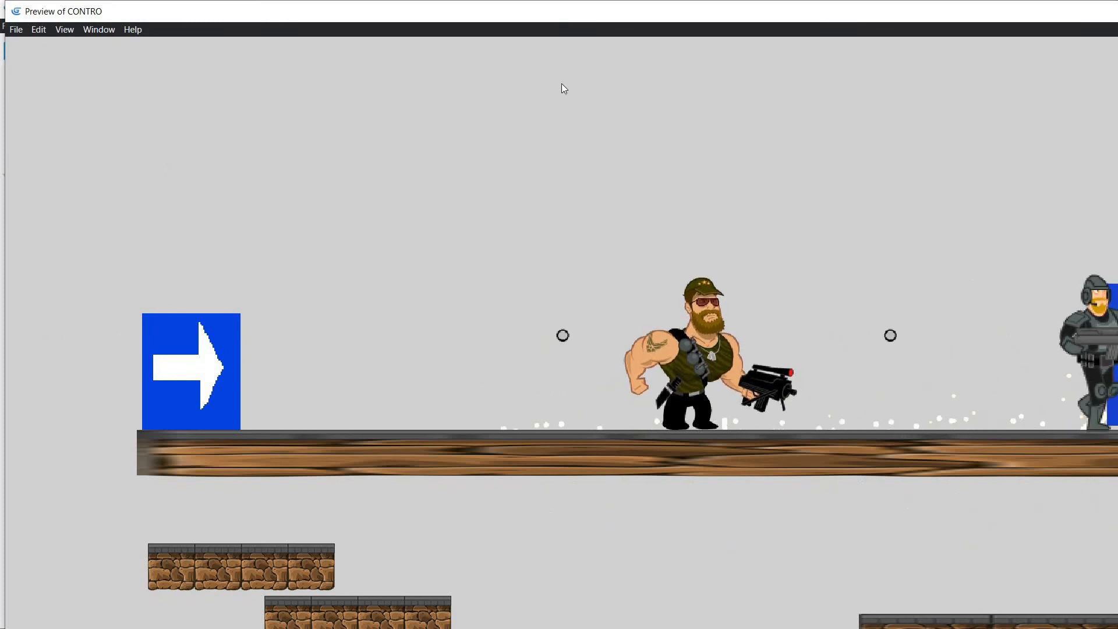
{"action": "key", "text": "Left"}
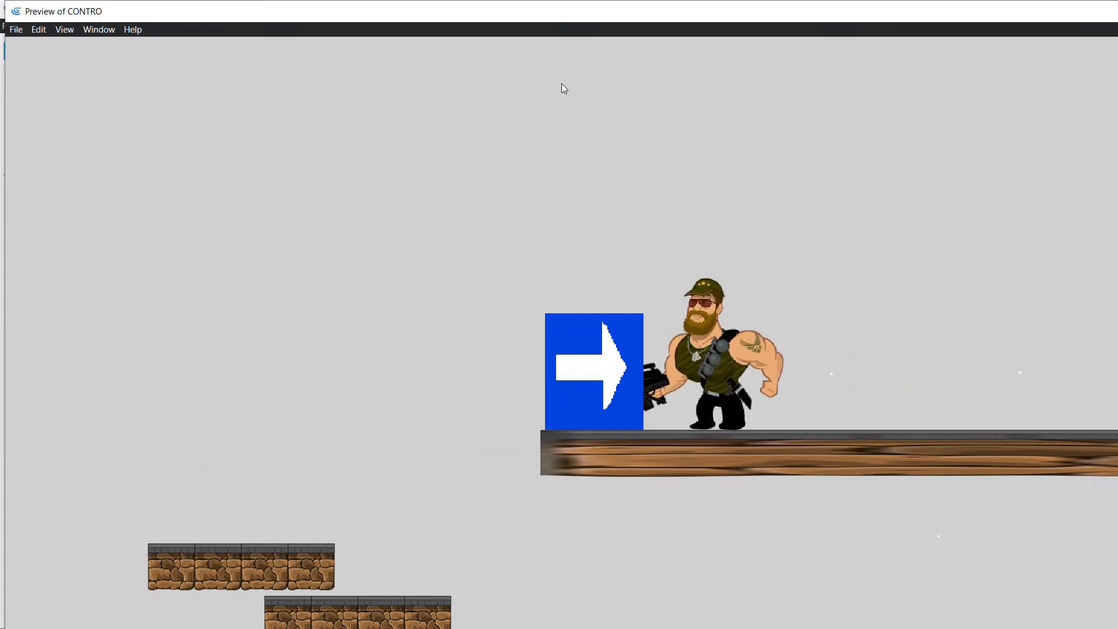
{"action": "key", "text": "Left"}
{"action": "key", "text": "Left"}
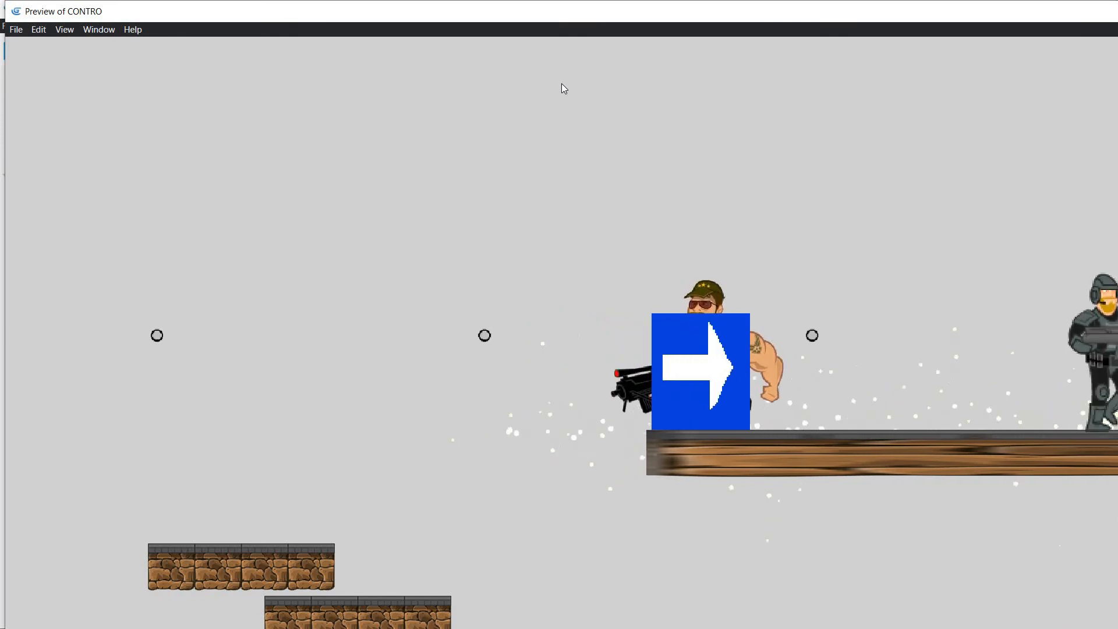
{"action": "key", "text": "Right"}
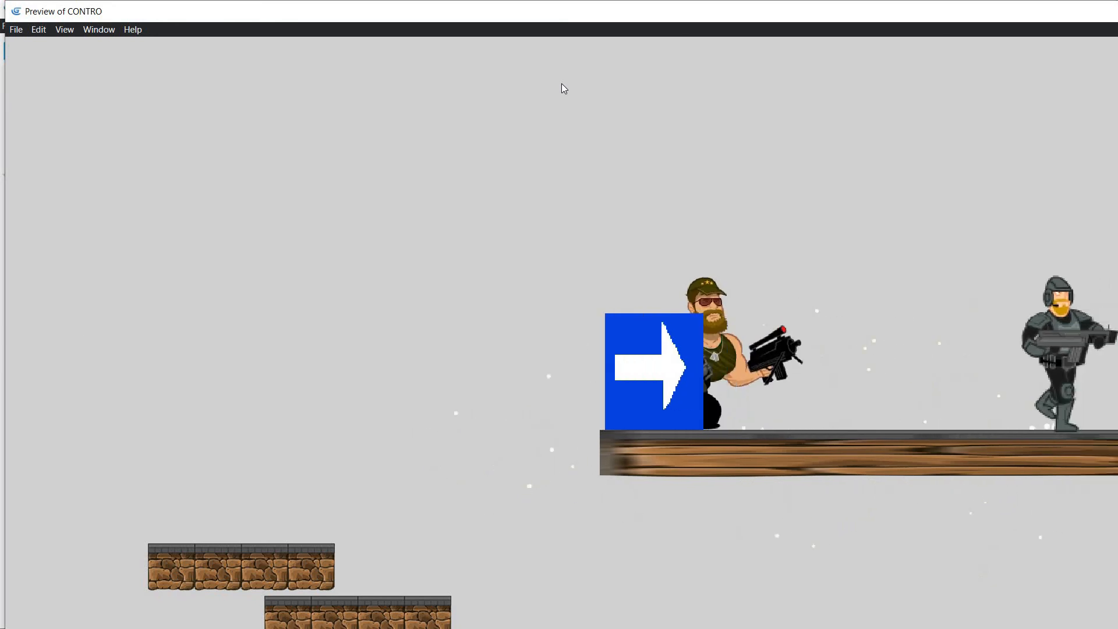
Step: Run the player left and right past the enemy to check its facing and bullet spawn, and close the preview
{"action": "key", "text": "Left"}
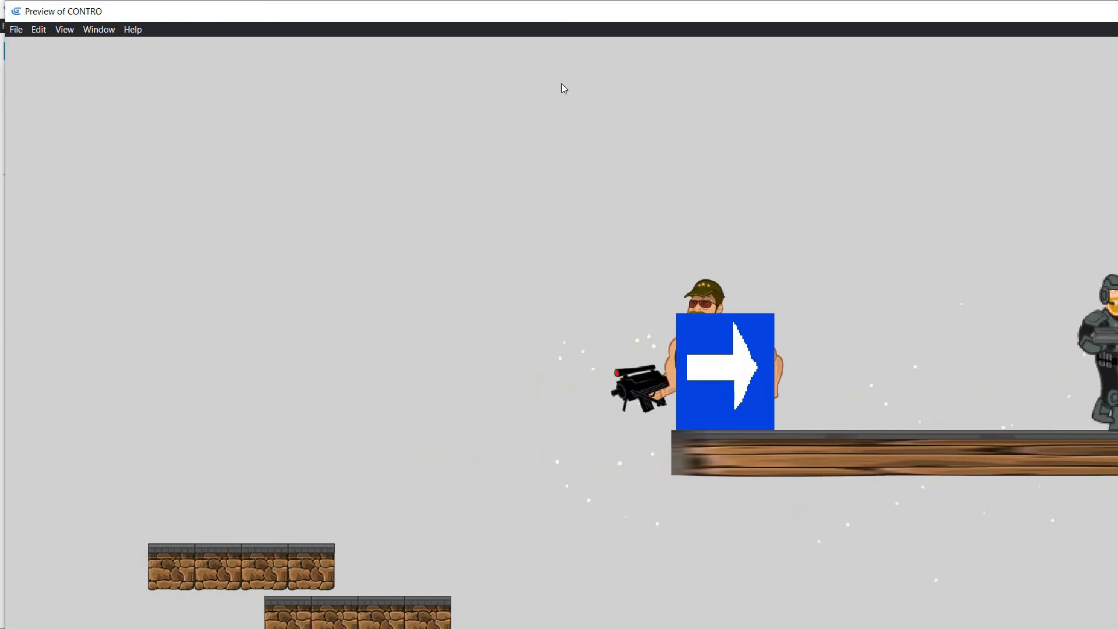
{"action": "key", "text": "Right"}
{"action": "key", "text": "Right"}
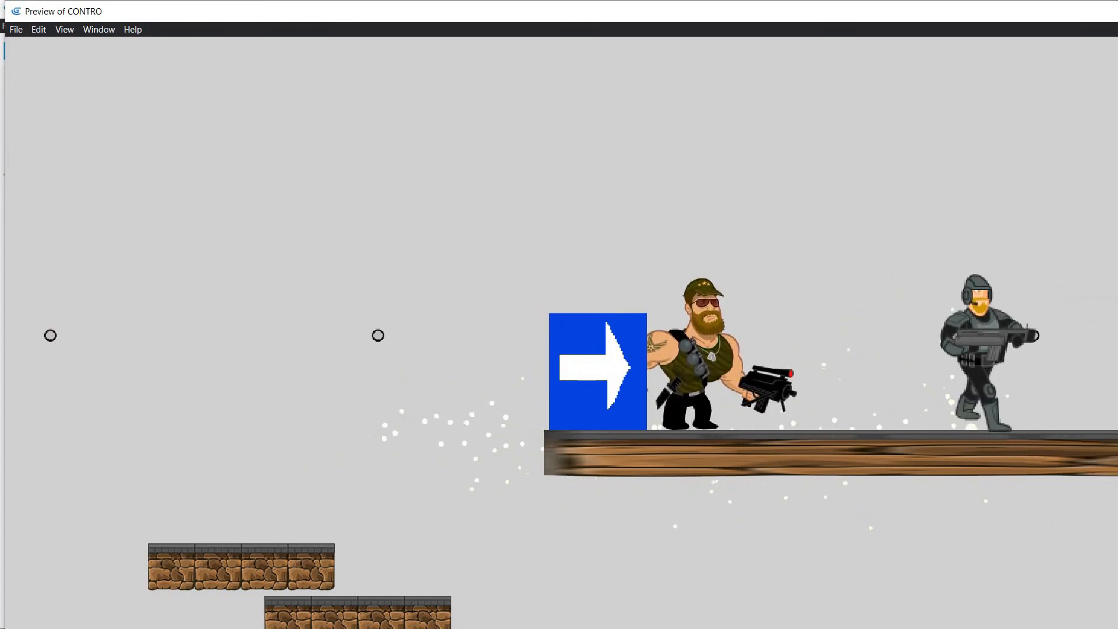
{"action": "key", "text": "alt+F4"}
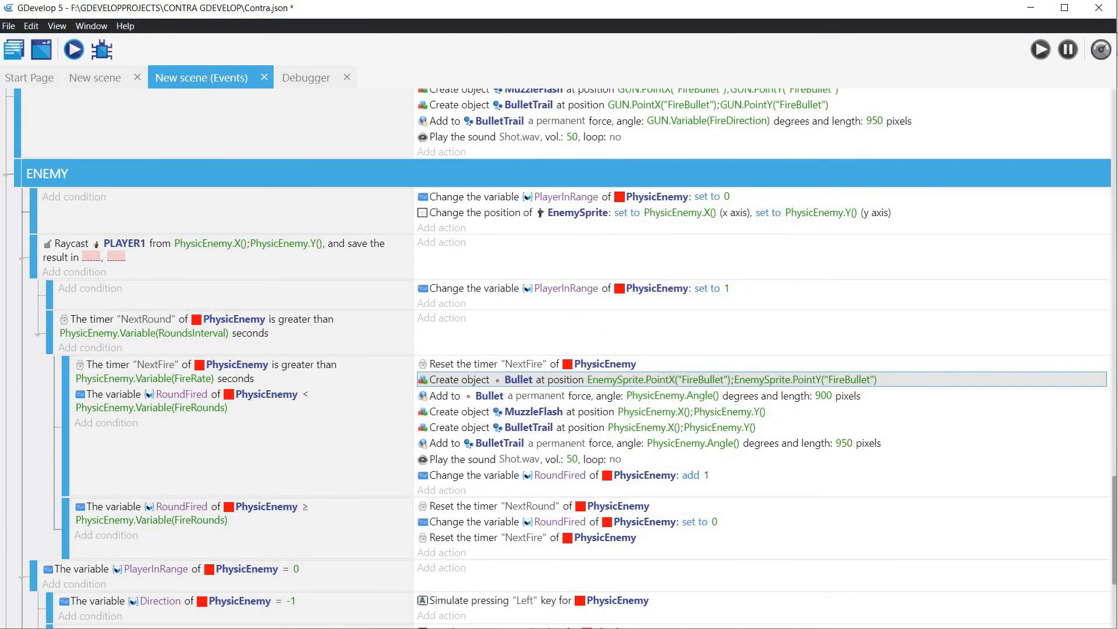
Step: Duplicate the Flip horizontally: no action in the EnemyGoRight collision event and set the copy's object to EnemySprite
{"action": "scroll", "coordinate": [582, 379], "scroll_direction": "up", "scroll_amount": 5}
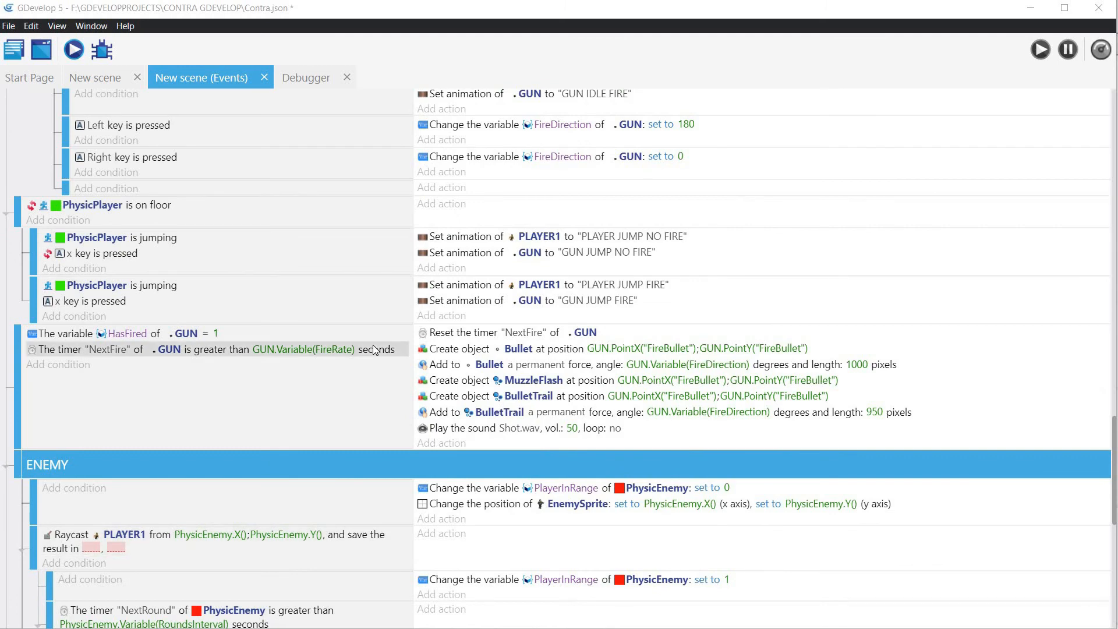
{"action": "scroll", "coordinate": [374, 349], "scroll_direction": "down", "scroll_amount": 5}
{"action": "scroll", "coordinate": [372, 345], "scroll_direction": "down", "scroll_amount": 4}
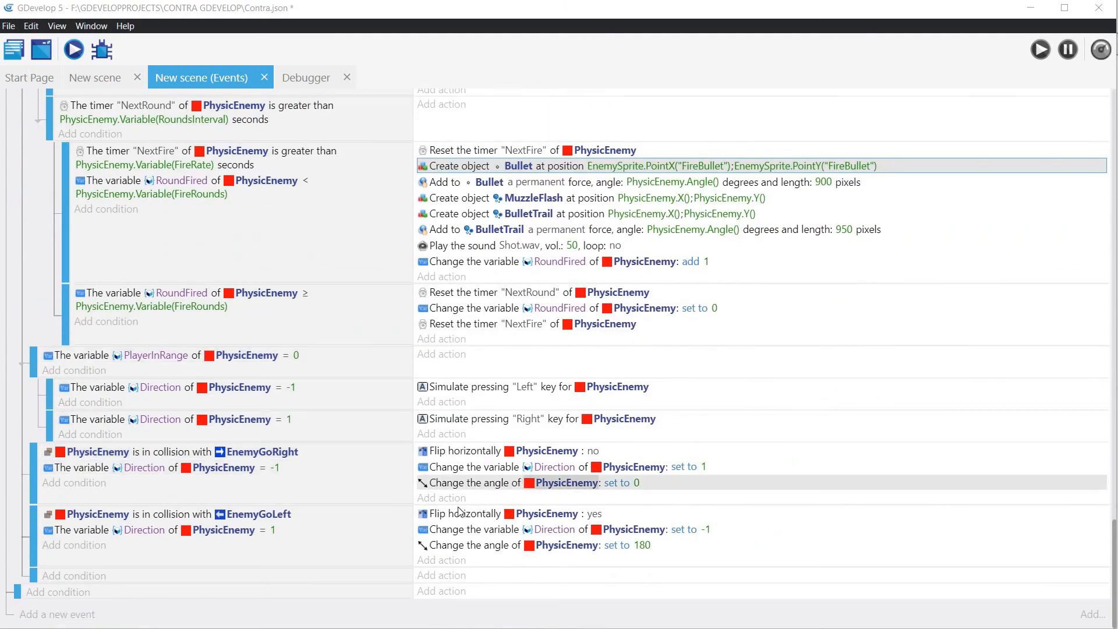
{"action": "left_click", "coordinate": [459, 452]}
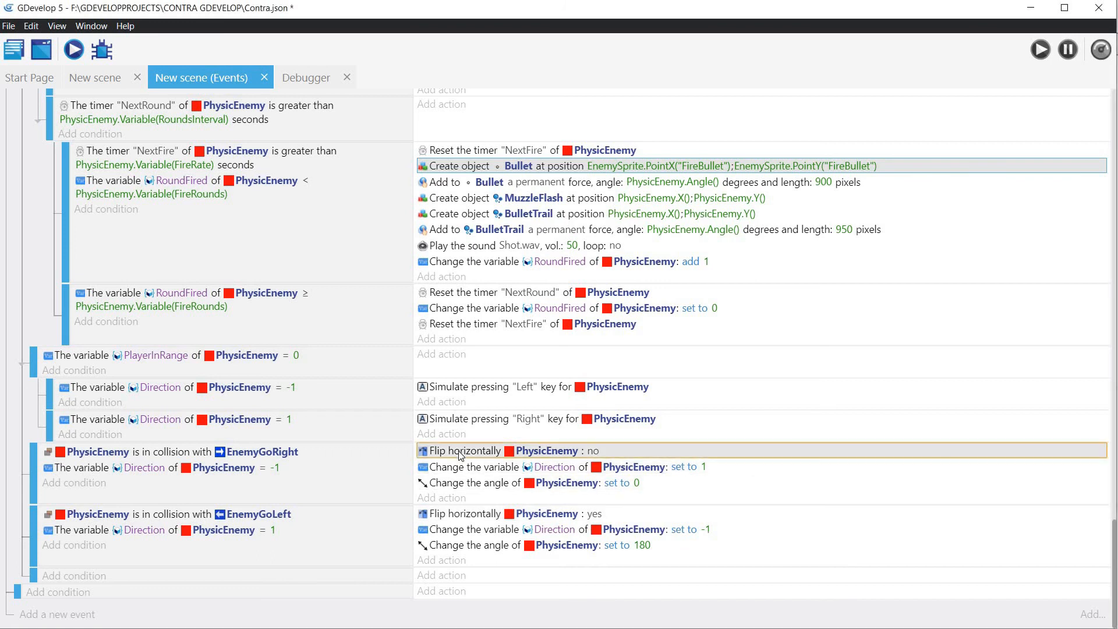
{"action": "key", "text": "ctrl+v"}
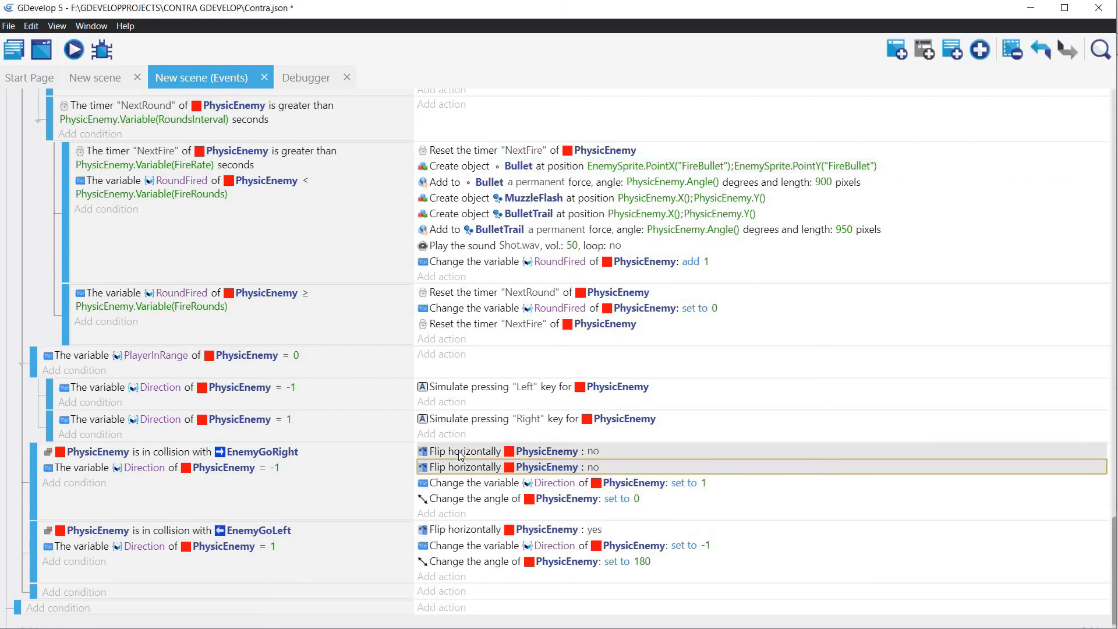
{"action": "left_click", "coordinate": [528, 467]}
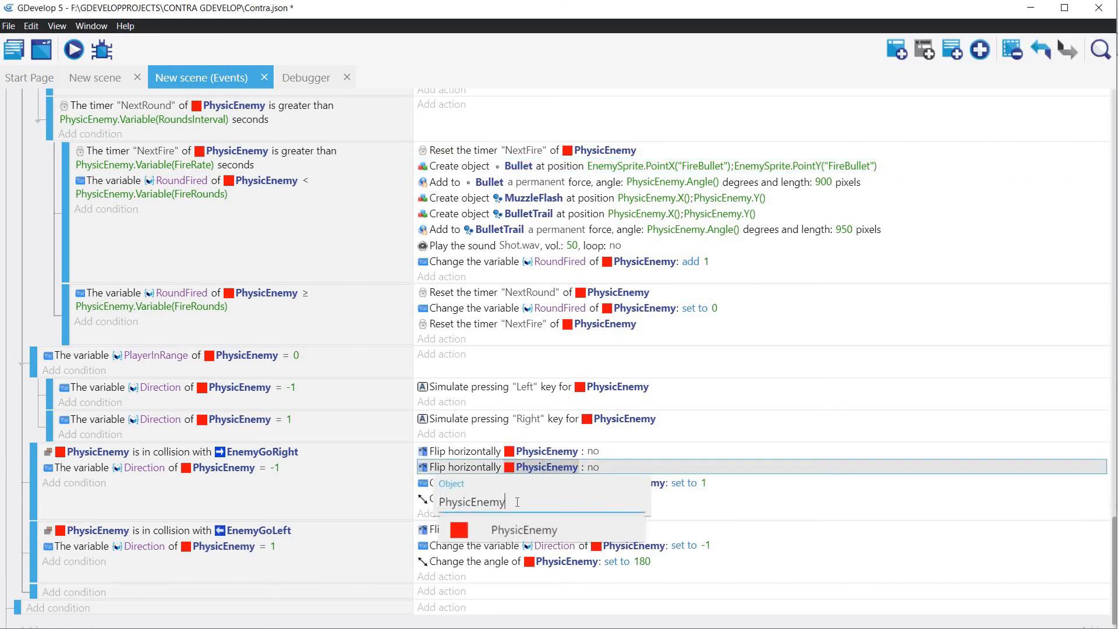
{"action": "key", "text": "Escape"}
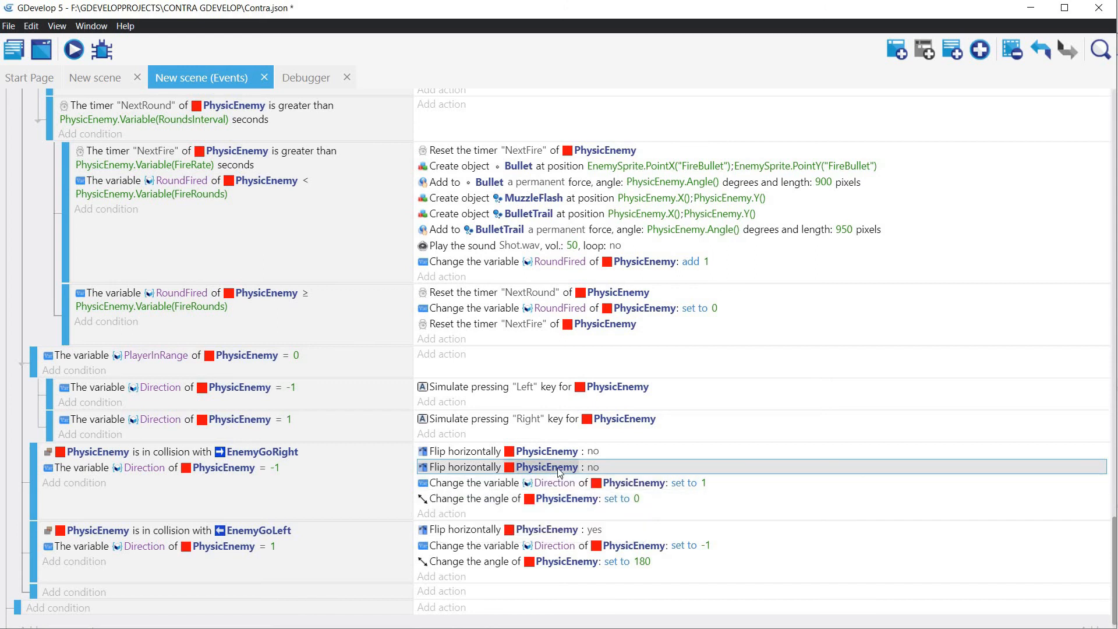
{"action": "left_click", "coordinate": [557, 467]}
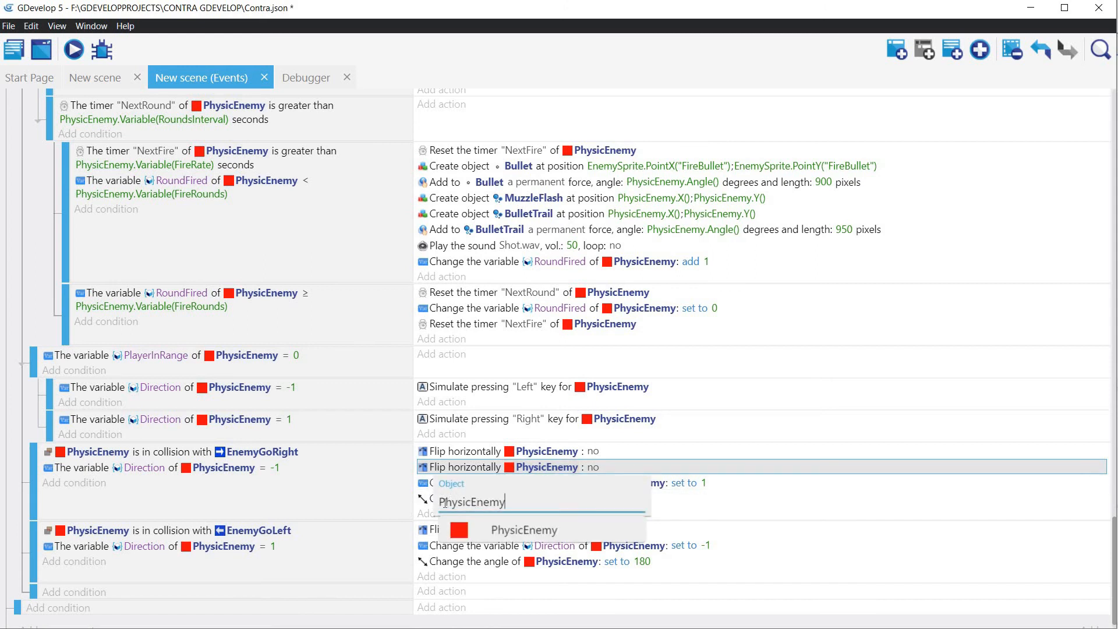
{"action": "left_click", "coordinate": [443, 502], "text": "shift"}
{"action": "type", "text": "Enem"}
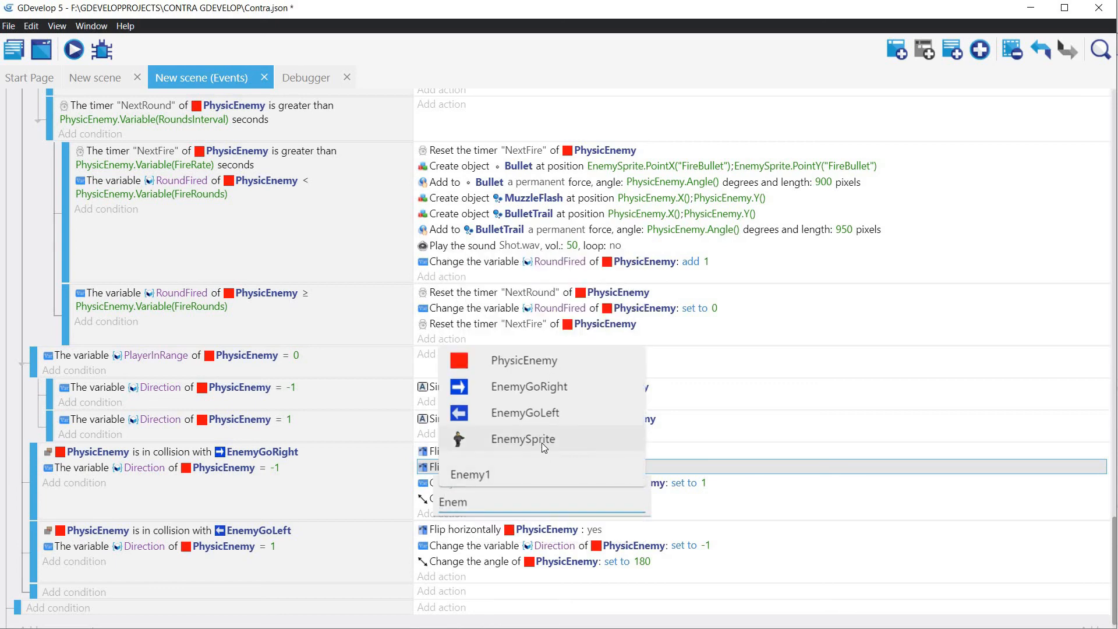
{"action": "left_click", "coordinate": [541, 442]}
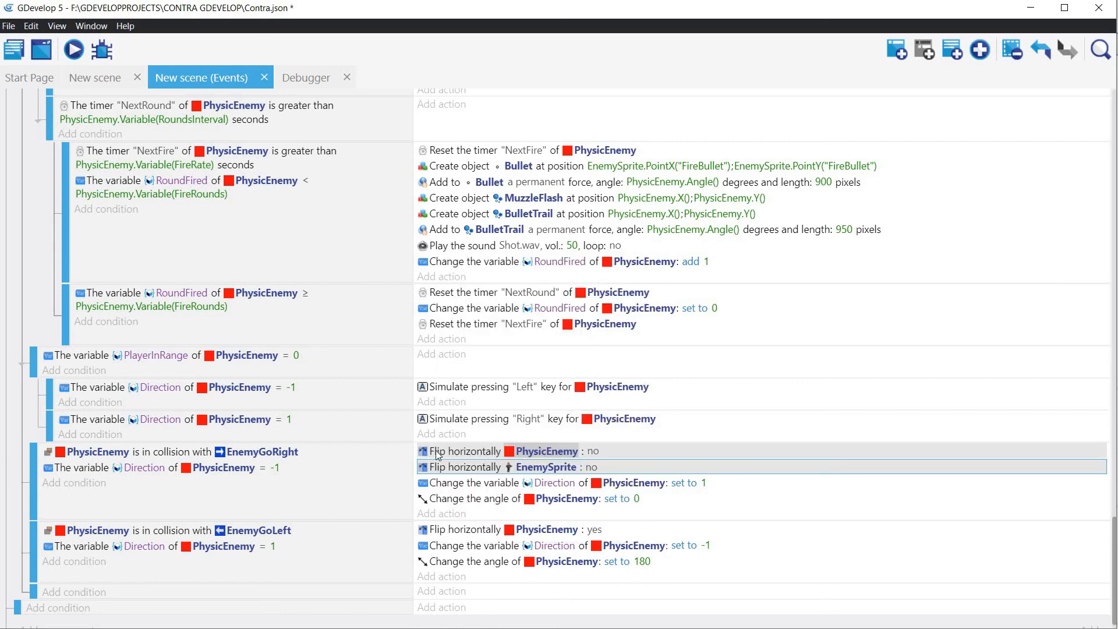
Step: Duplicate the Flip horizontally: yes action in the EnemyGoLeft collision event and set the copy's object to EnemySprite
{"action": "left_click", "coordinate": [471, 529]}
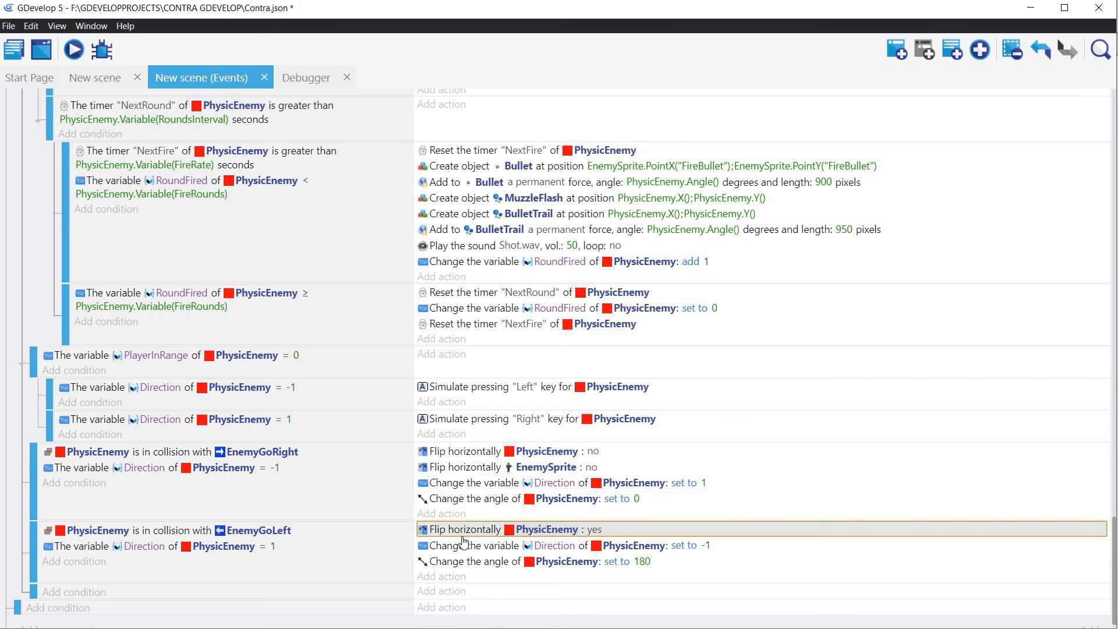
{"action": "right_click", "coordinate": [466, 531]}
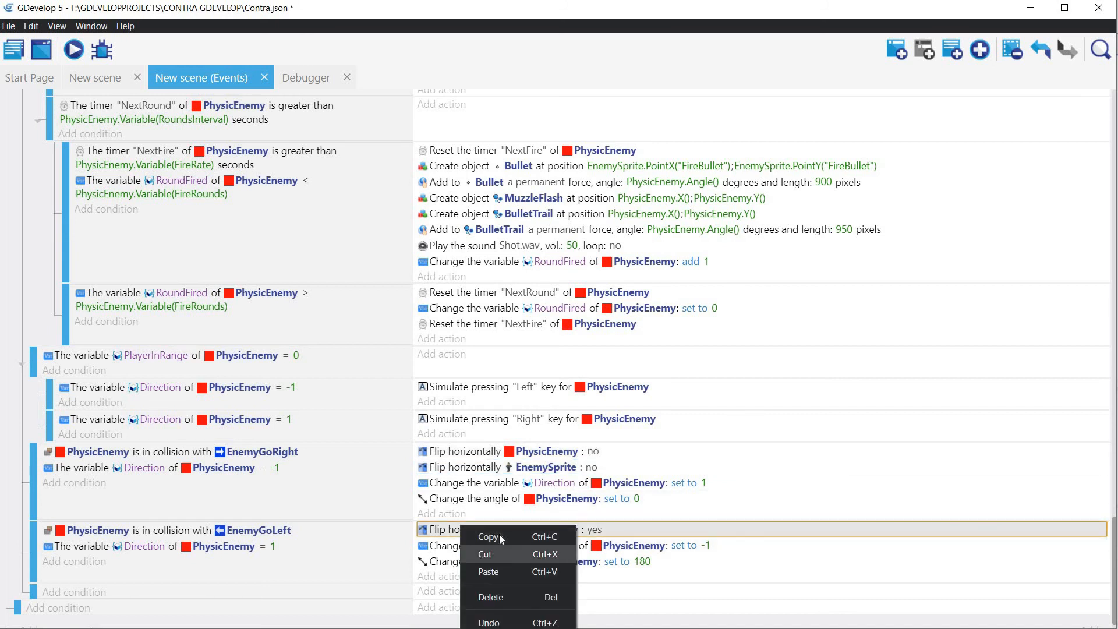
{"action": "left_click", "coordinate": [498, 533]}
{"action": "right_click", "coordinate": [495, 530]}
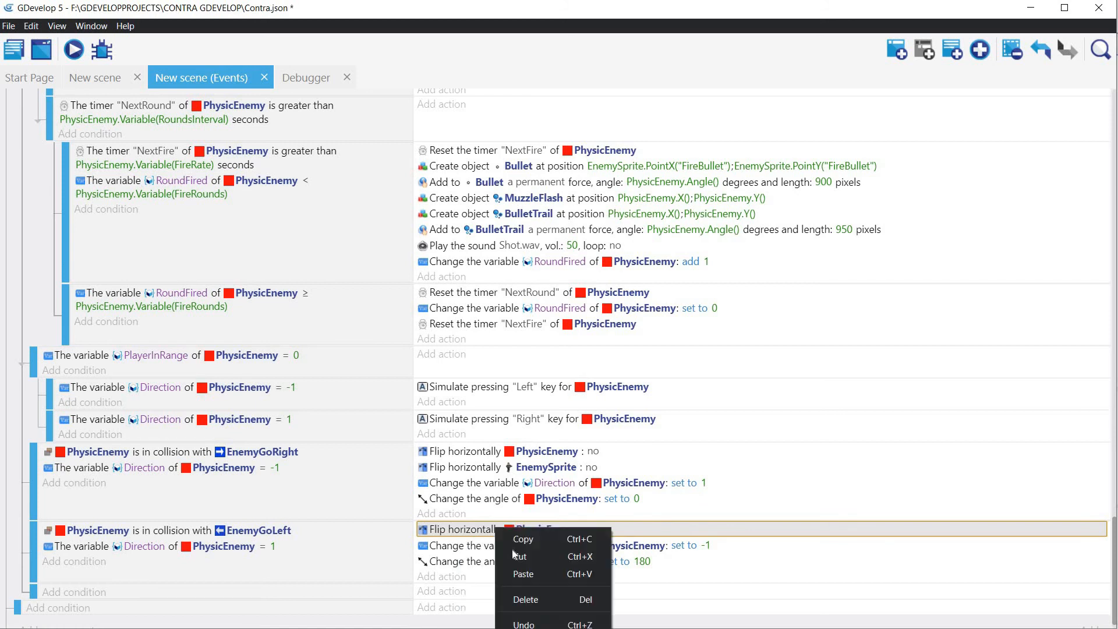
{"action": "left_click", "coordinate": [522, 574]}
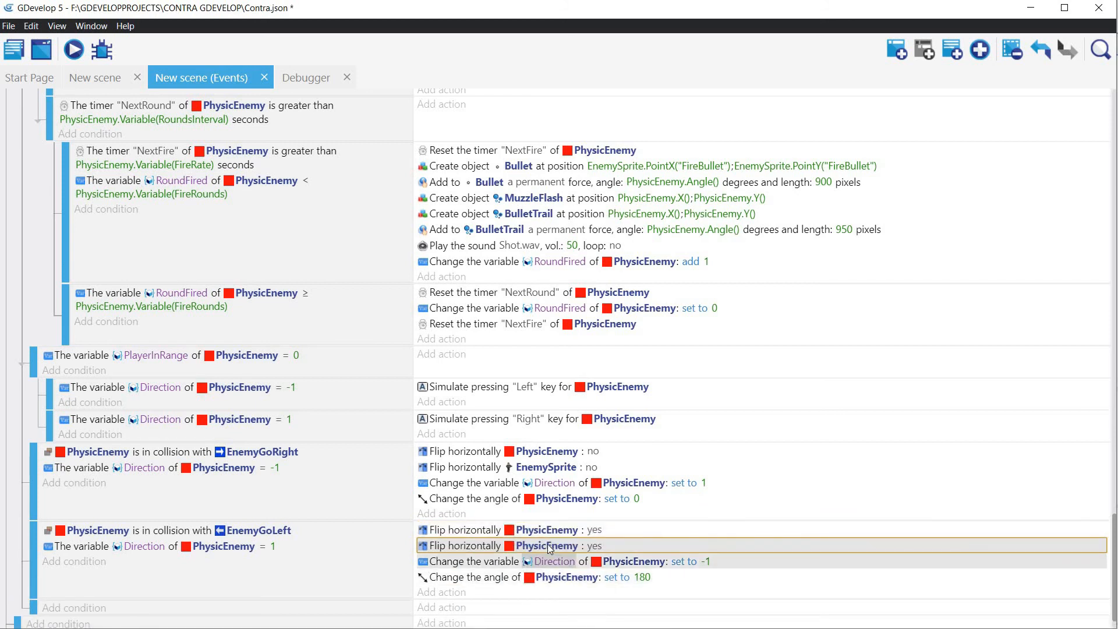
{"action": "left_click", "coordinate": [547, 545]}
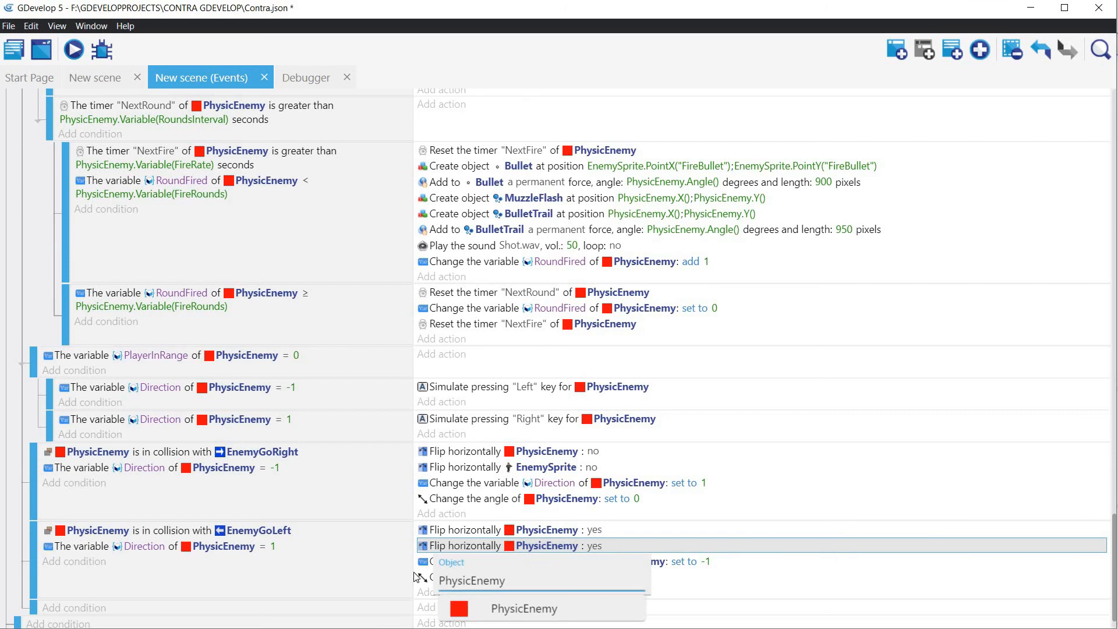
{"action": "left_click_drag", "start_coordinate": [514, 580], "coordinate": [443, 574]}
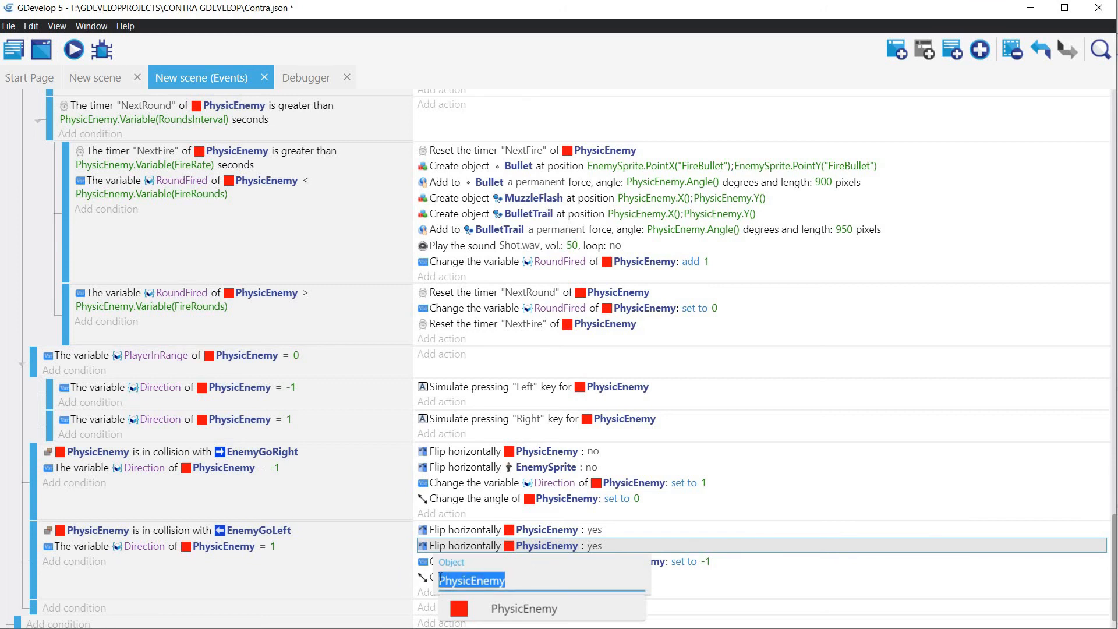
{"action": "type", "text": "Enem"}
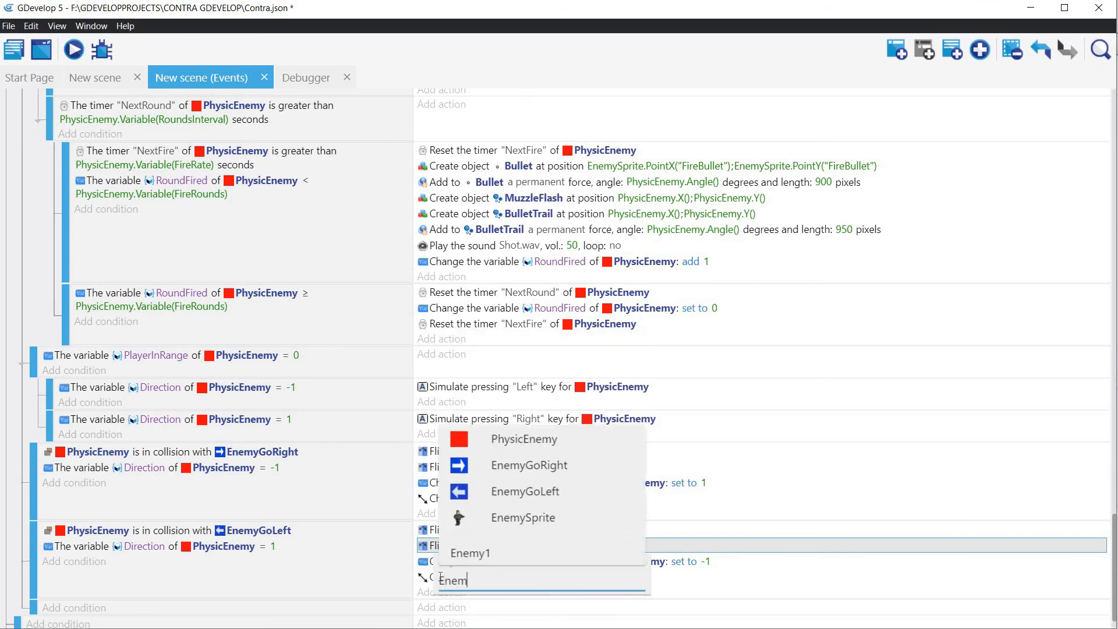
{"action": "type", "text": "y"}
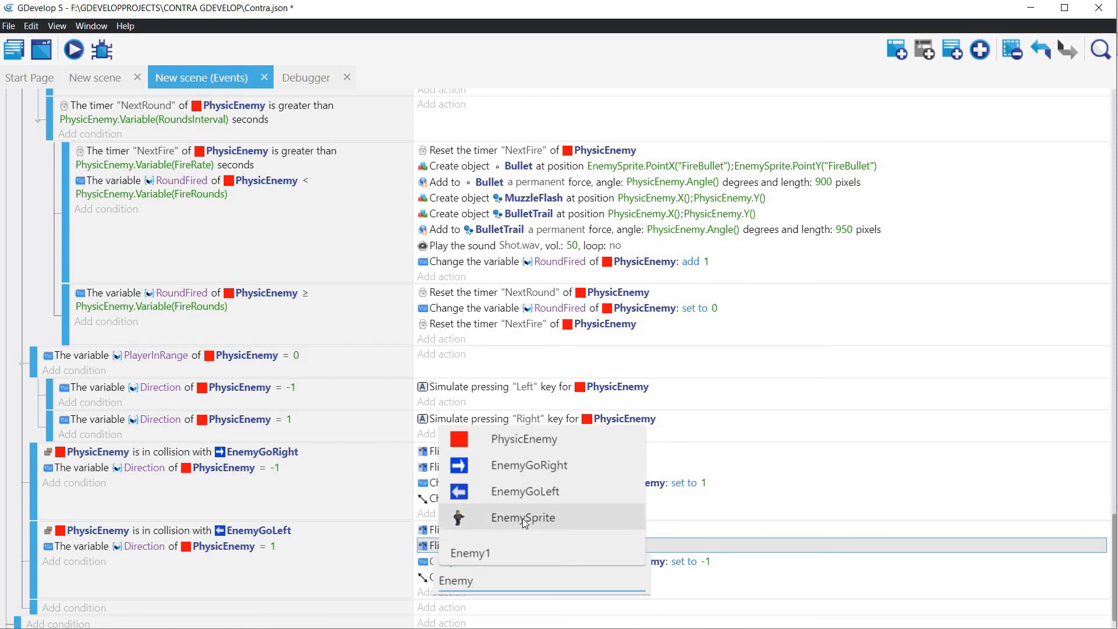
{"action": "left_click", "coordinate": [523, 518]}
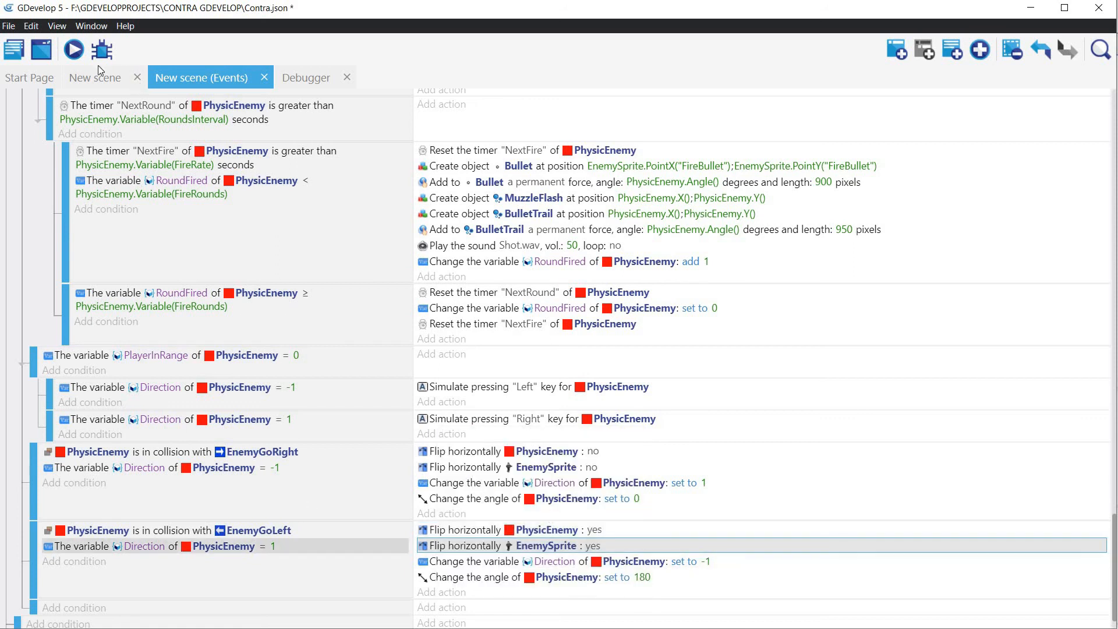
Step: Preview the game, move the player around the platform to check that the enemy sprite flips with its direction, and close the preview
{"action": "left_click", "coordinate": [72, 52]}
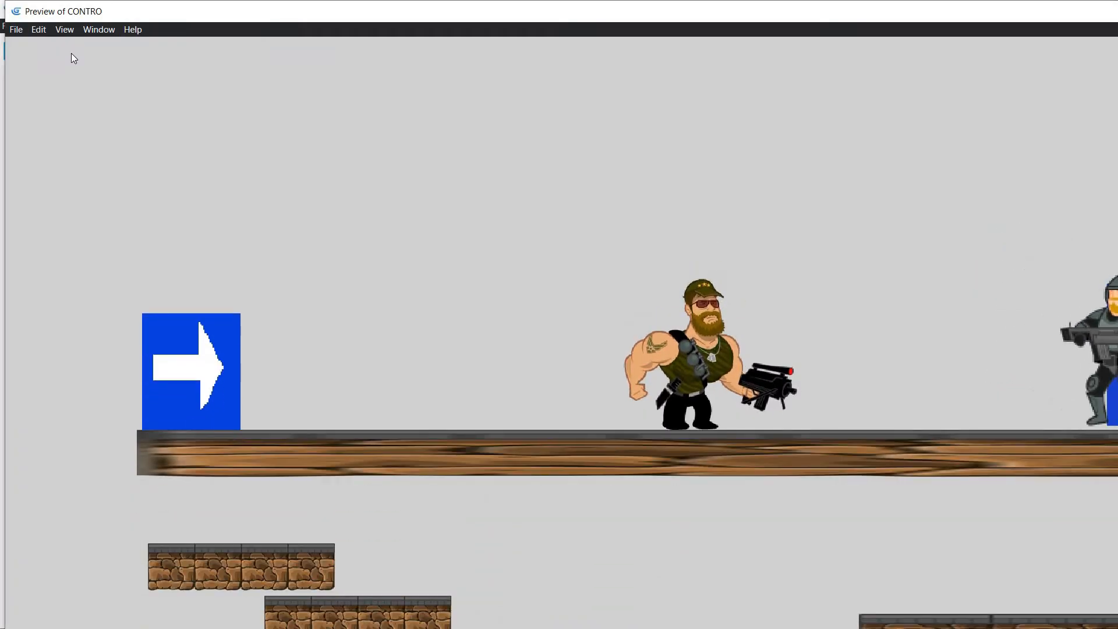
{"action": "key", "text": "Left"}
{"action": "key", "text": "Left"}
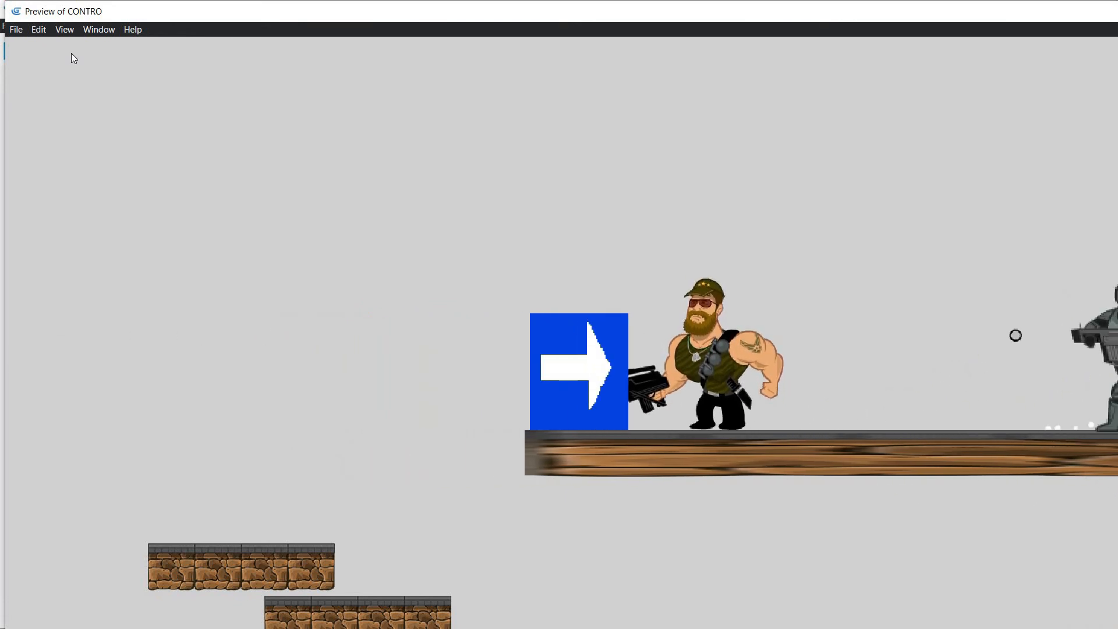
{"action": "key", "text": "Right"}
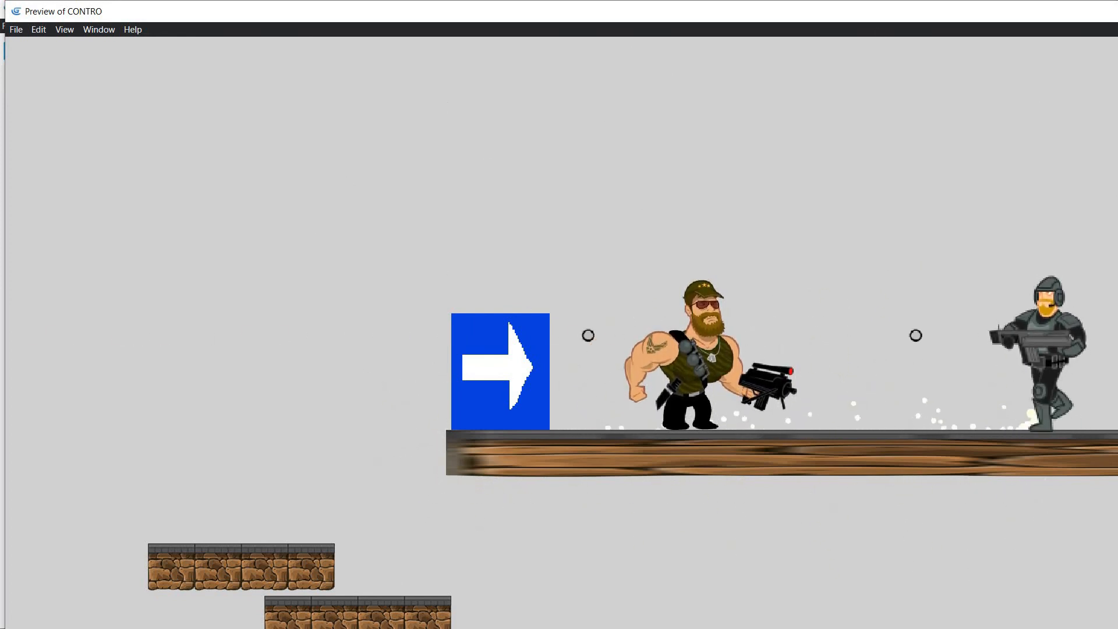
{"action": "key", "text": "alt+F4"}
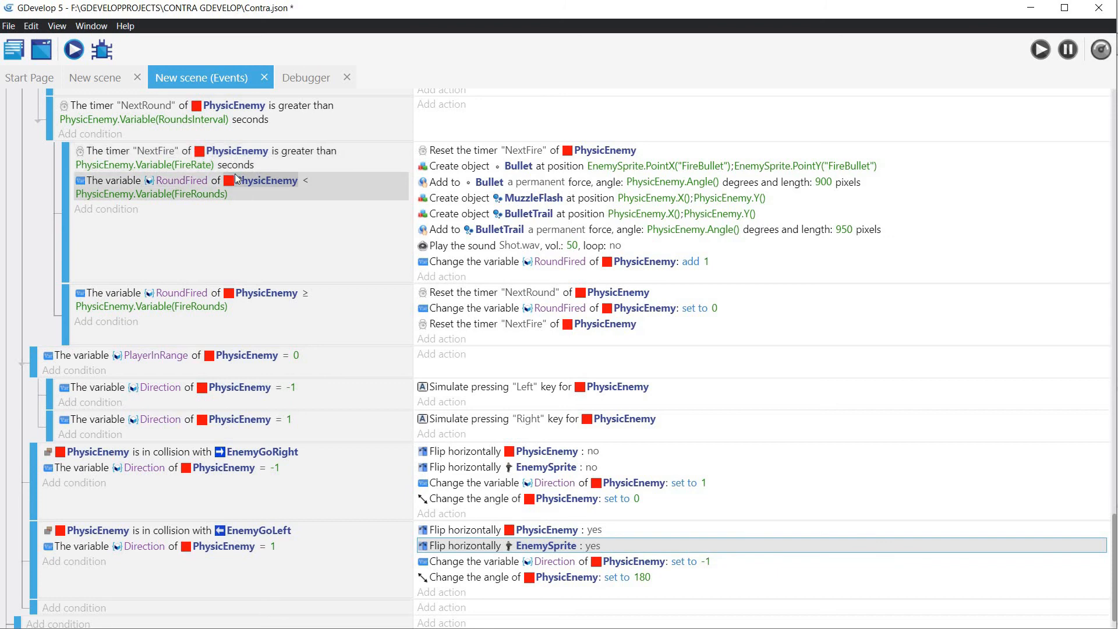
Step: Add an action to the enemy firing event that changes EnemySprite's animation by name to "ENEMY_ATTACK"
{"action": "scroll", "coordinate": [54, 191], "scroll_direction": "up", "scroll_amount": 3}
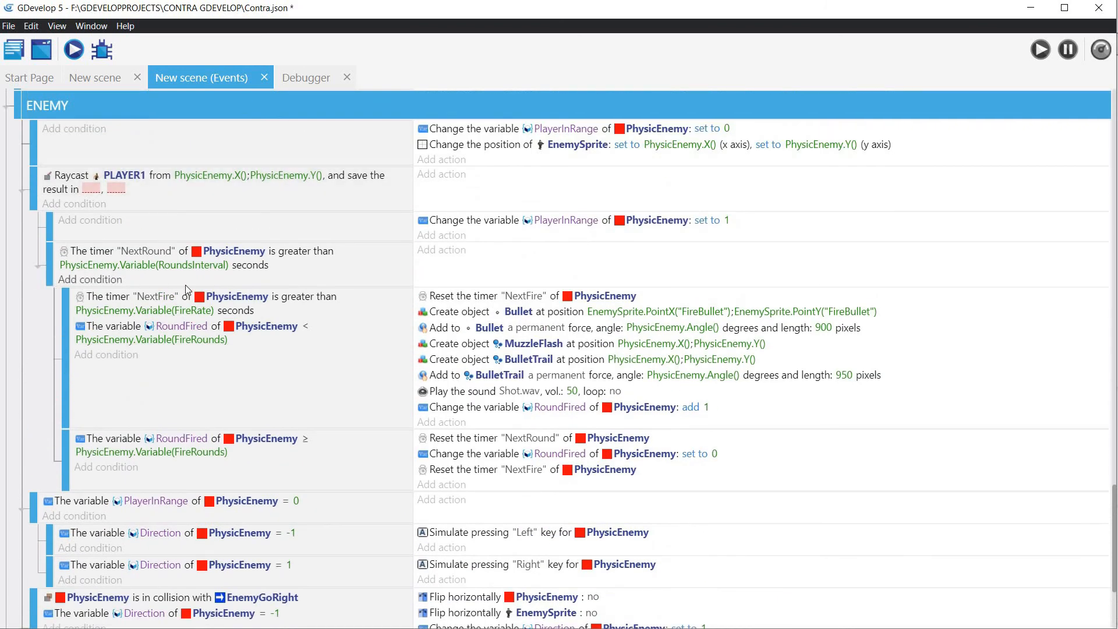
{"action": "left_click", "coordinate": [441, 422]}
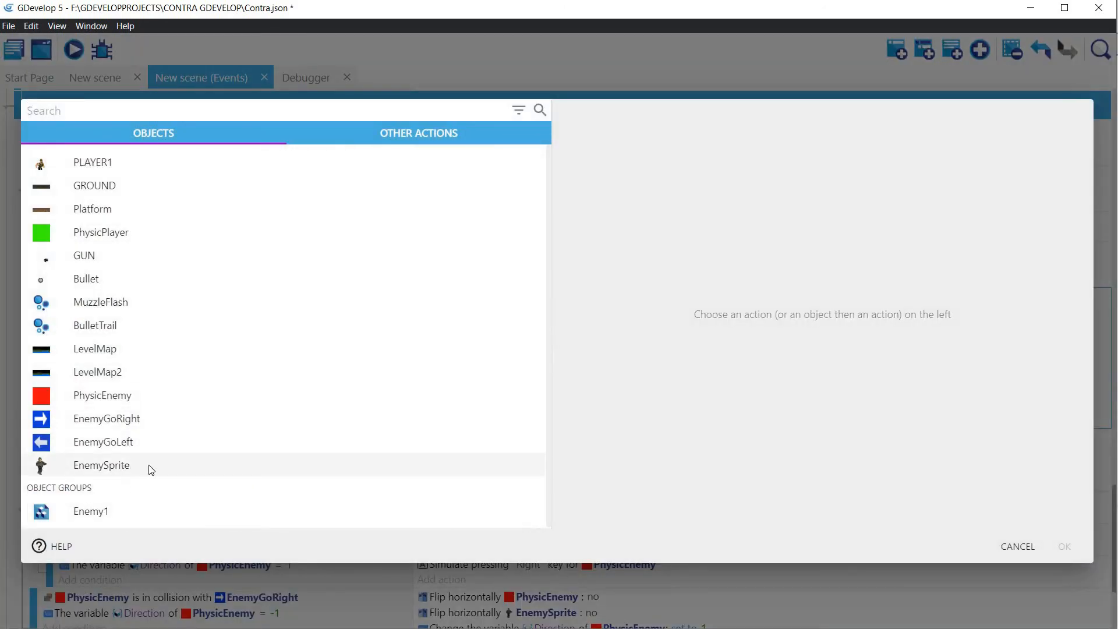
{"action": "left_click", "coordinate": [151, 469]}
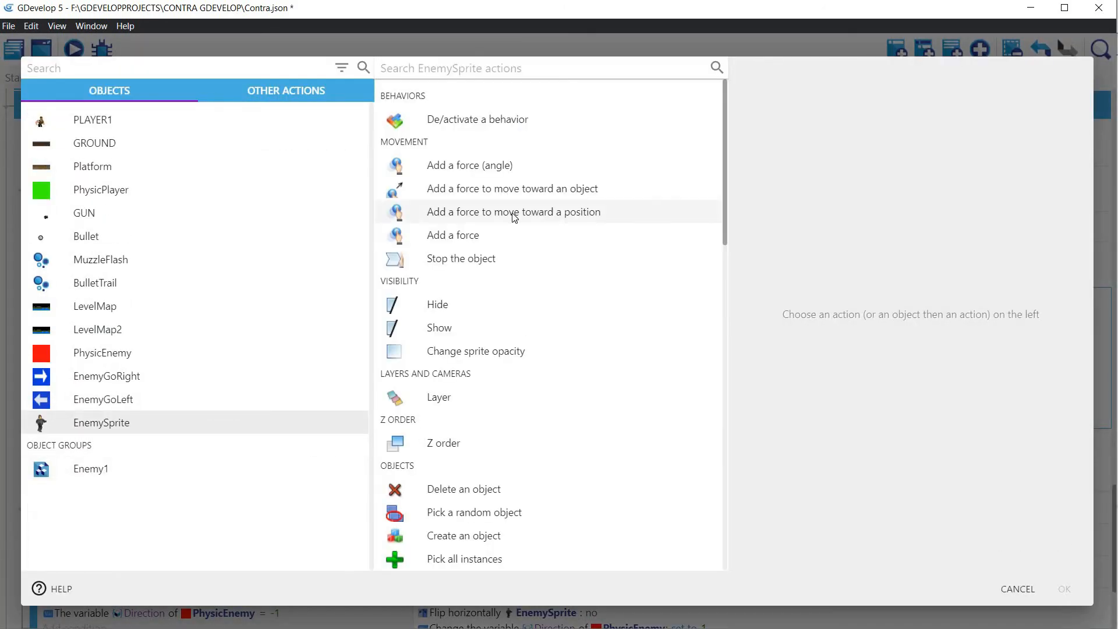
{"action": "type", "text": "Chane"}
{"action": "key", "text": "BackSpace"}
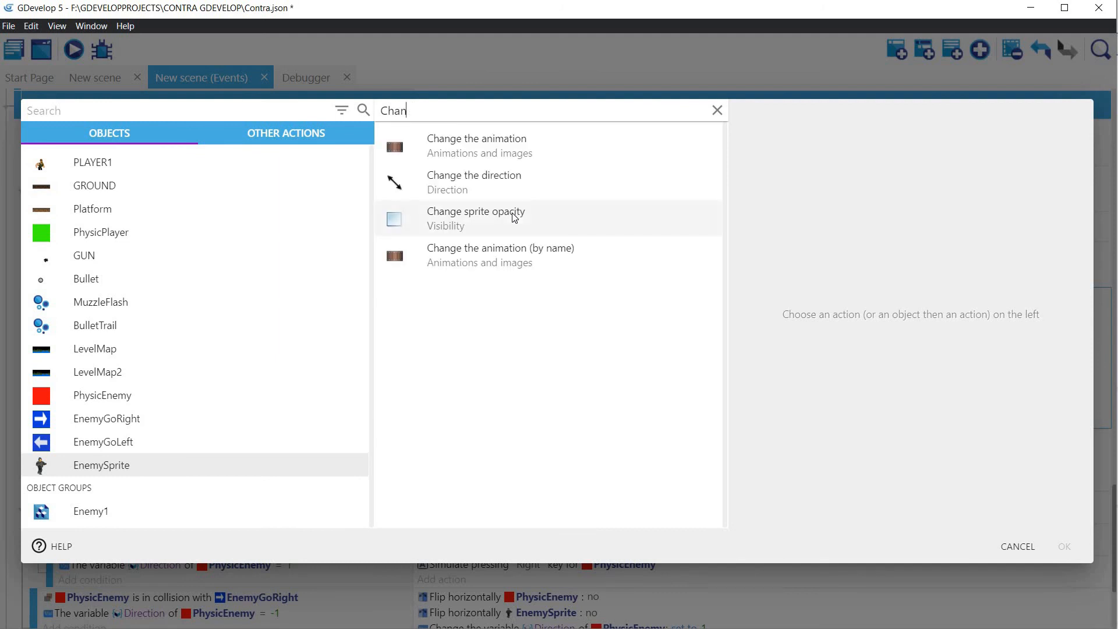
{"action": "left_click", "coordinate": [496, 258]}
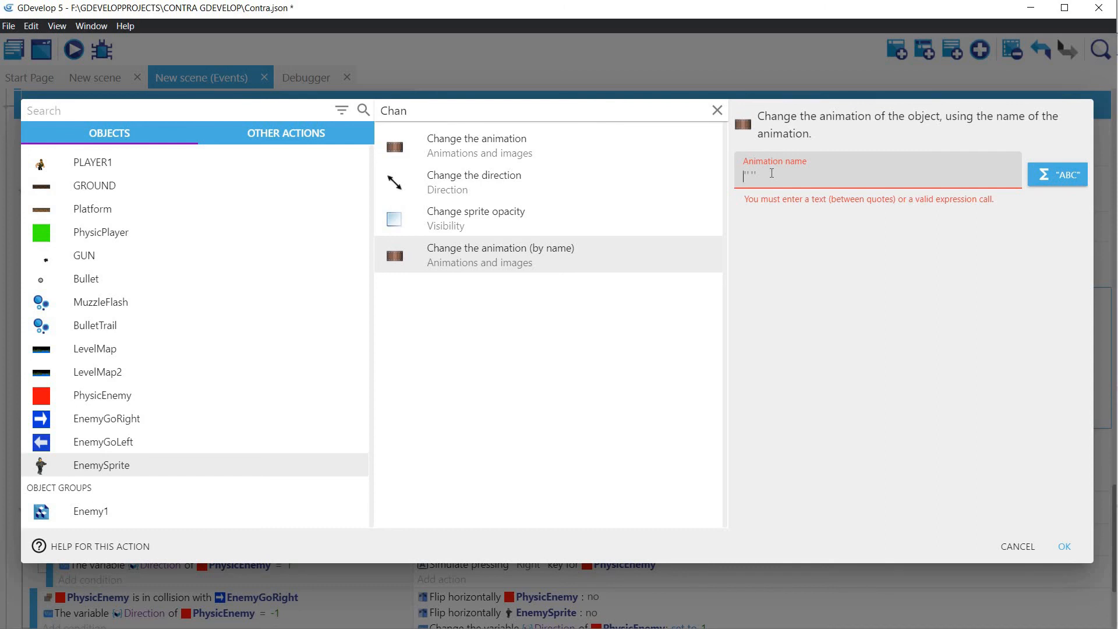
{"action": "type", "text": "\"ENEM"}
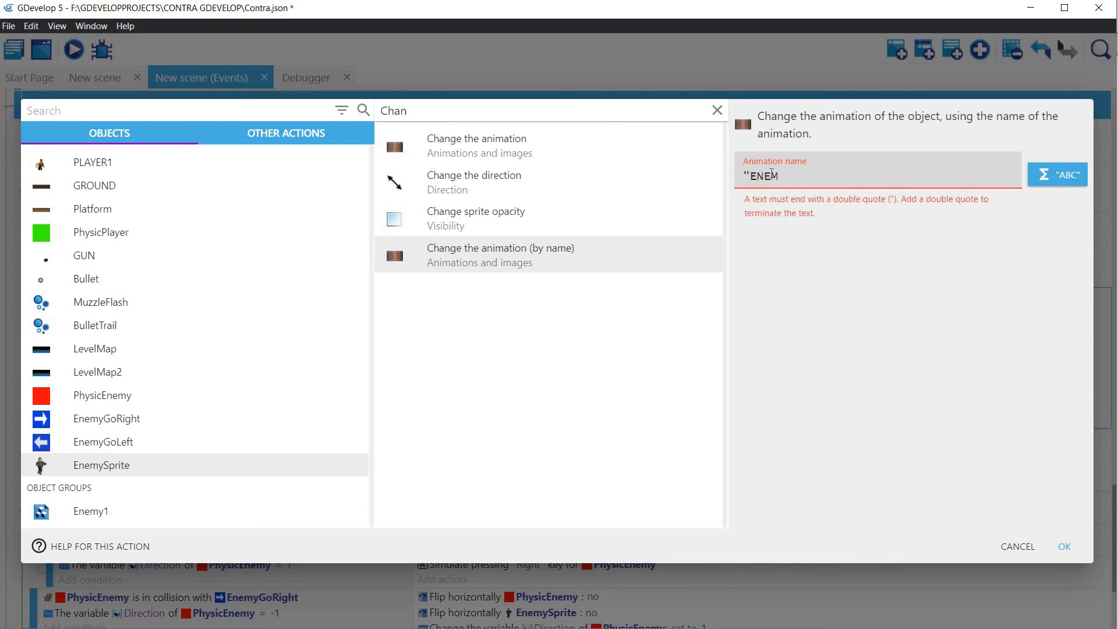
{"action": "type", "text": "Y_ATTACK\""}
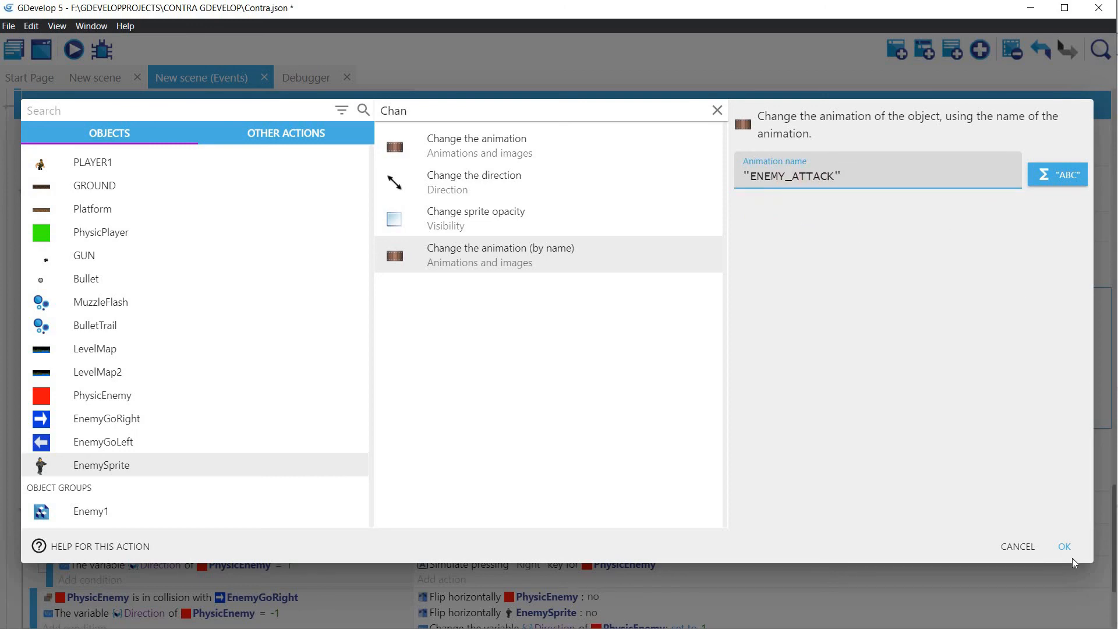
{"action": "left_click", "coordinate": [1066, 547]}
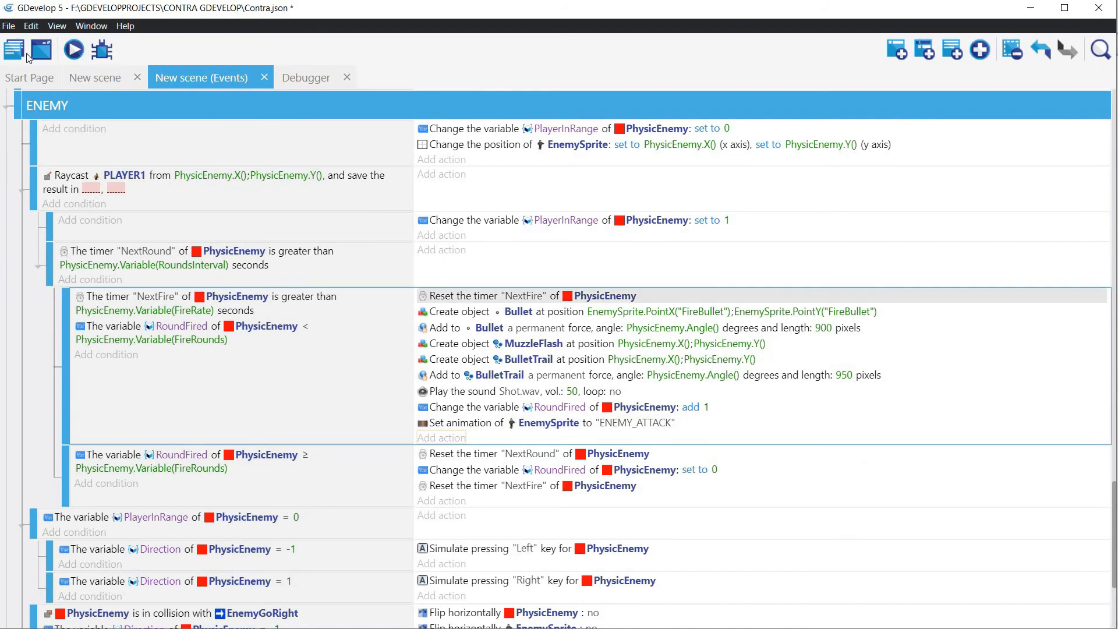
Step: Look up the animation names in EnemySprite's object properties in the scene editor
{"action": "left_click", "coordinate": [88, 76]}
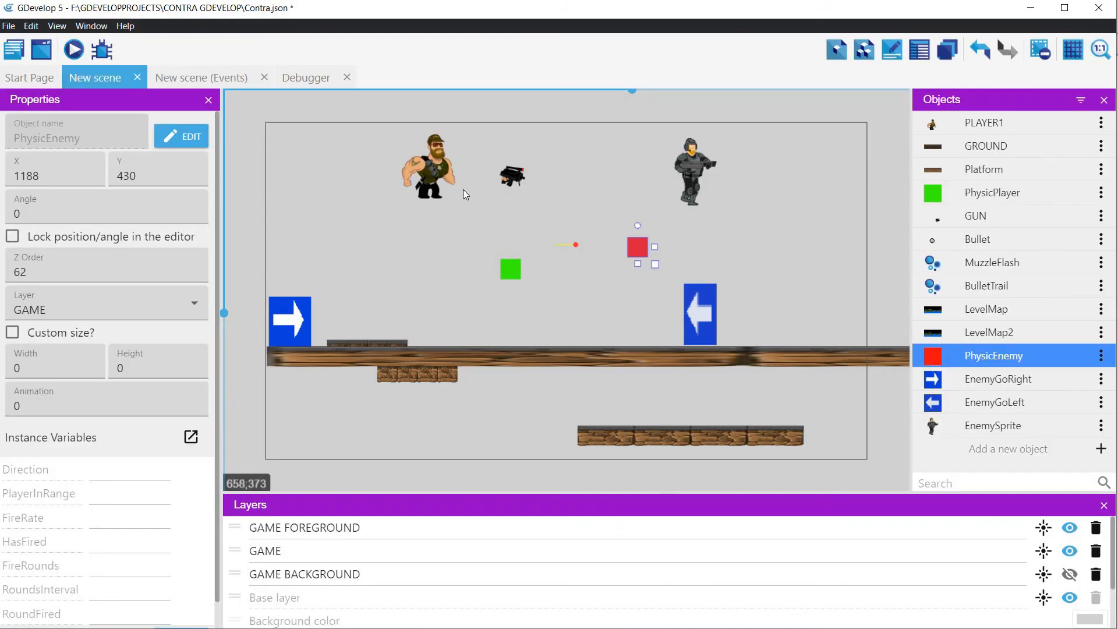
{"action": "double_click", "coordinate": [696, 168]}
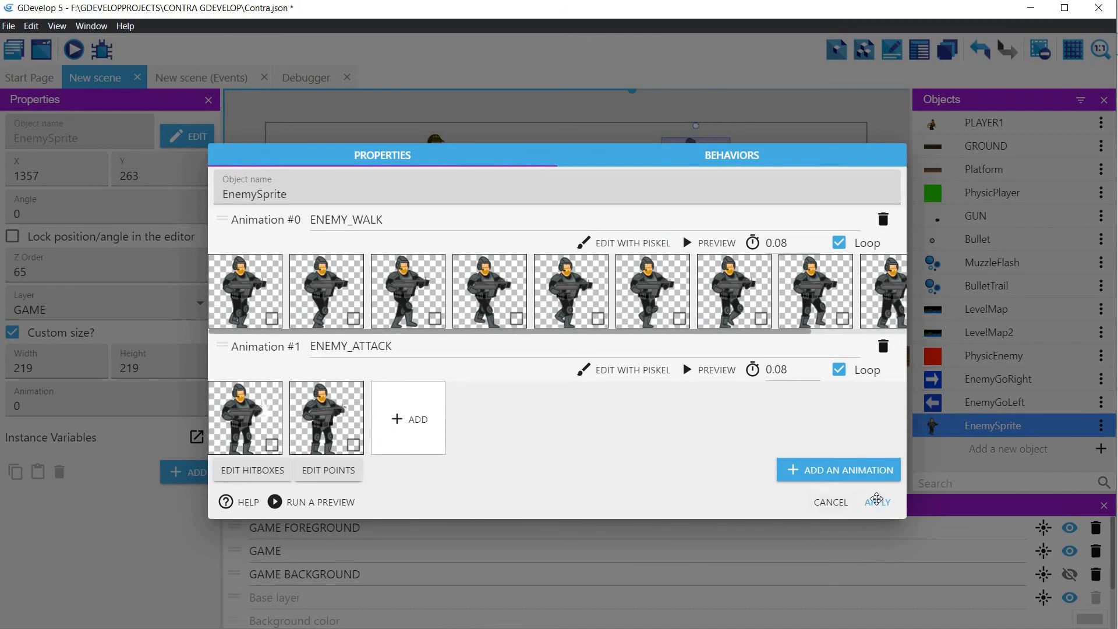
{"action": "left_click", "coordinate": [876, 501]}
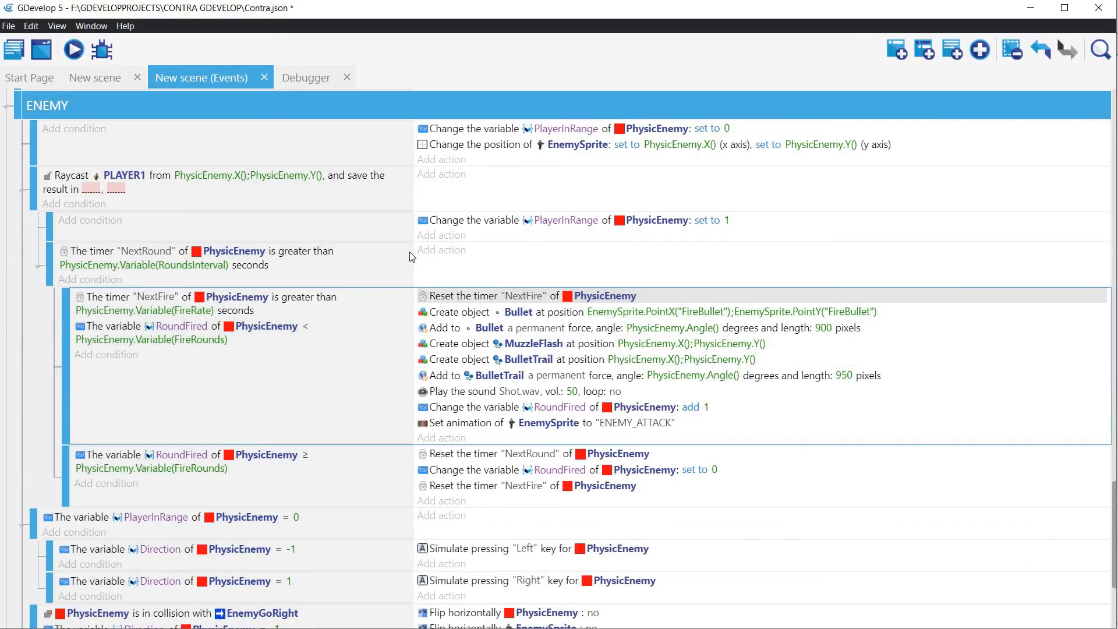
Step: Add an action to the PlayerInRange = 0 event that changes EnemySprite's animation by name to "ENEMY_WALKING"
{"action": "scroll", "coordinate": [431, 407], "scroll_direction": "down", "scroll_amount": 3}
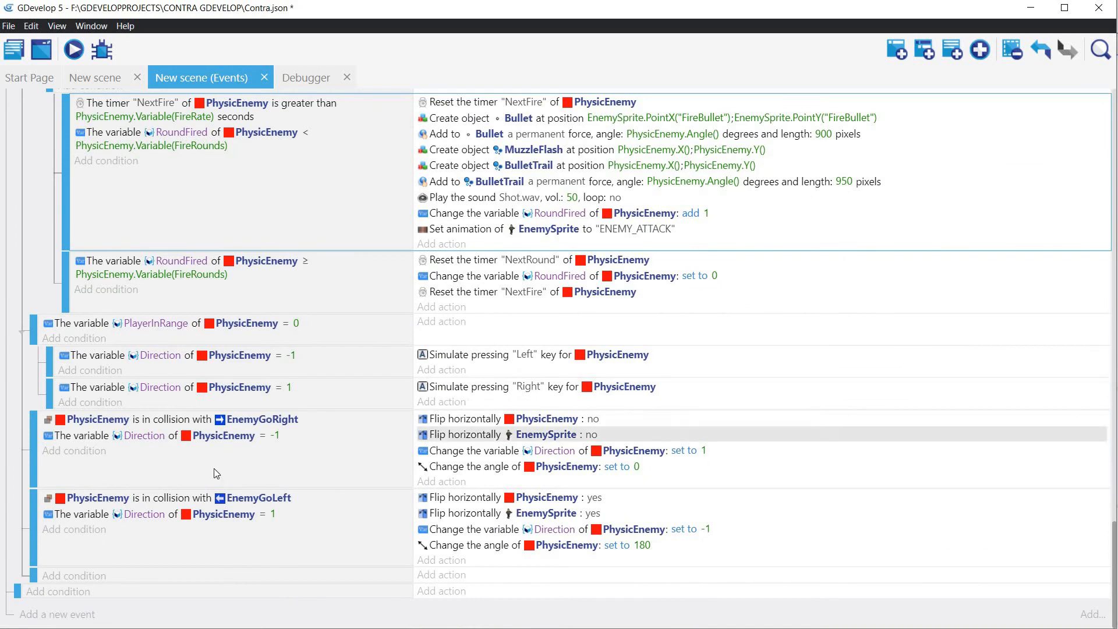
{"action": "left_click", "coordinate": [447, 370]}
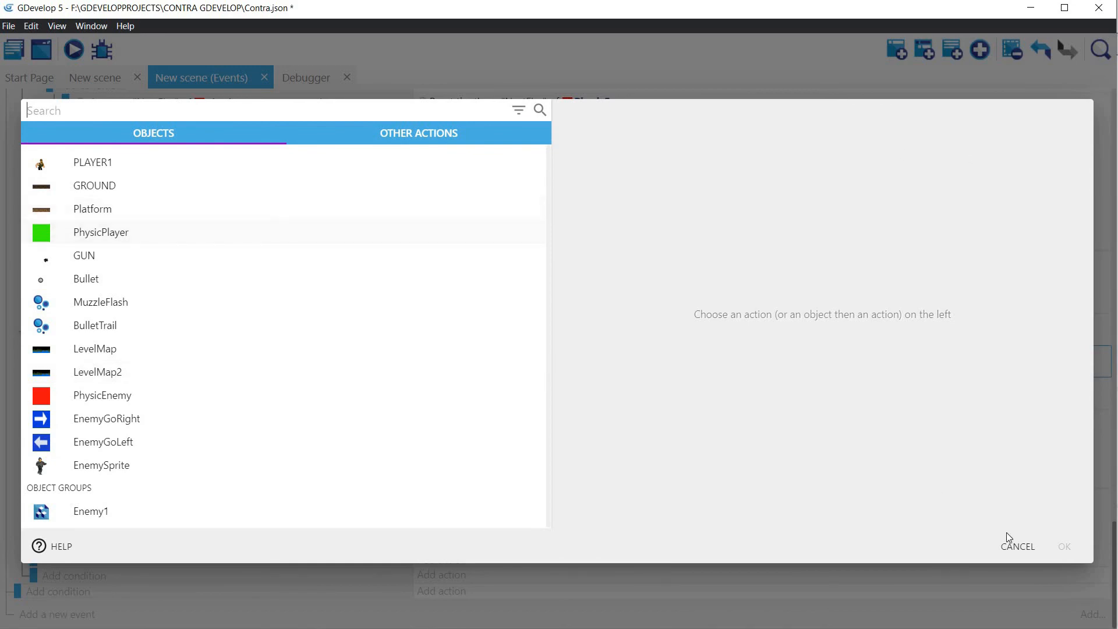
{"action": "key", "text": "Escape"}
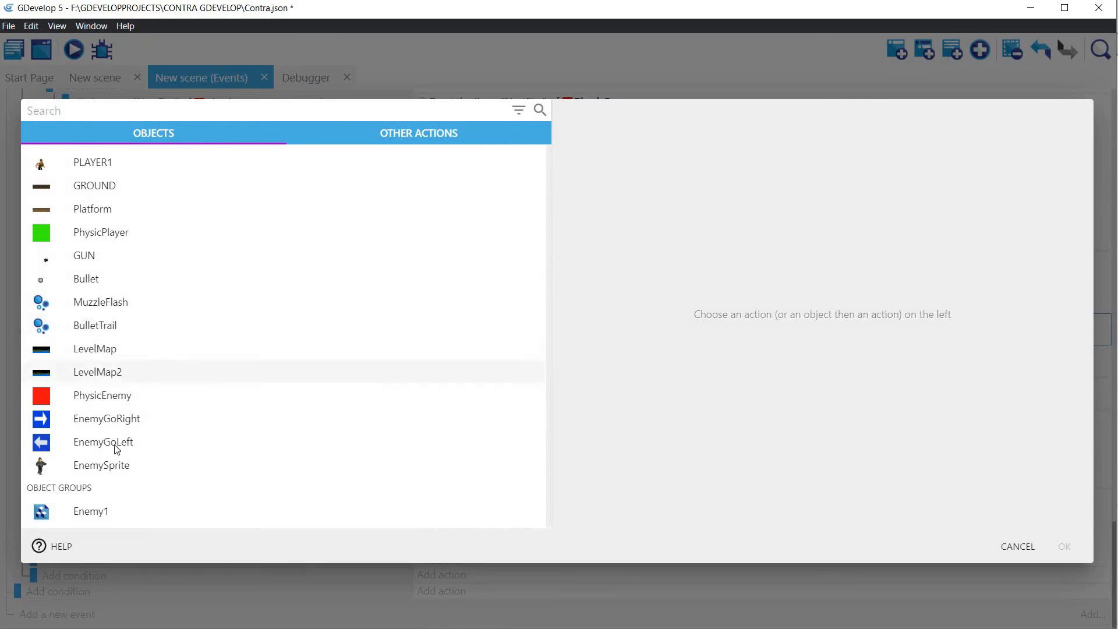
{"action": "left_click", "coordinate": [107, 464]}
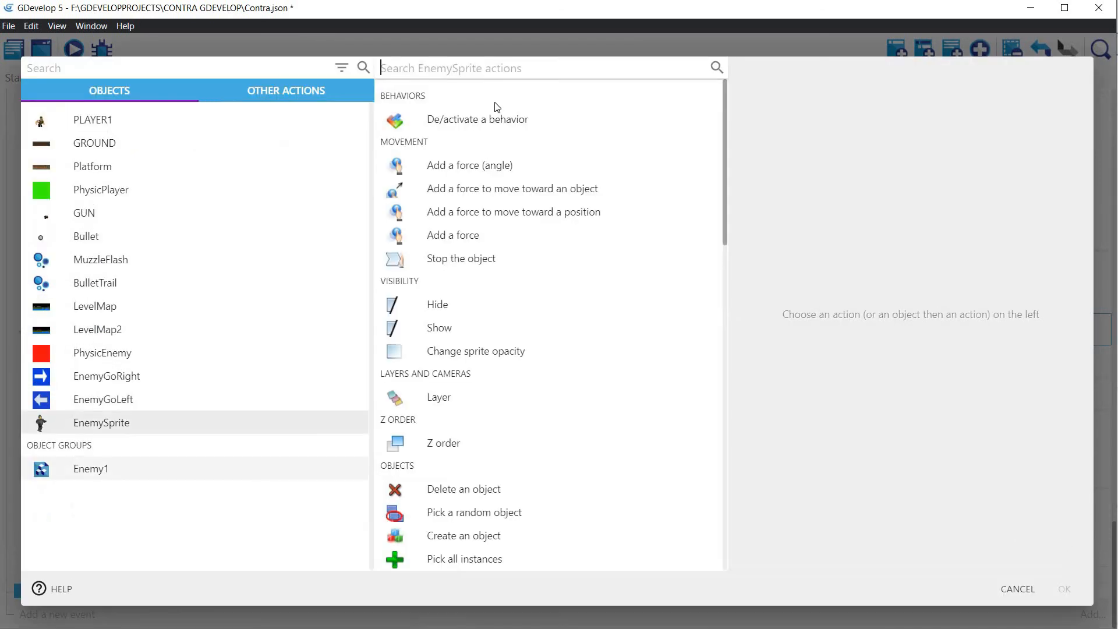
{"action": "left_click", "coordinate": [471, 70]}
{"action": "type", "text": "Chan"}
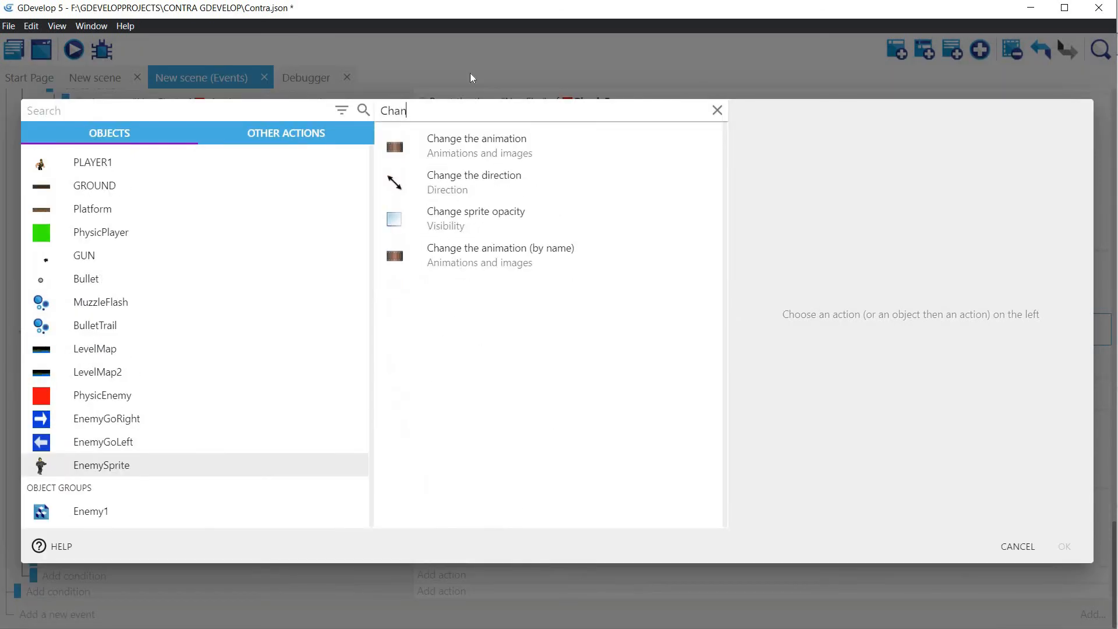
{"action": "left_click", "coordinate": [544, 269]}
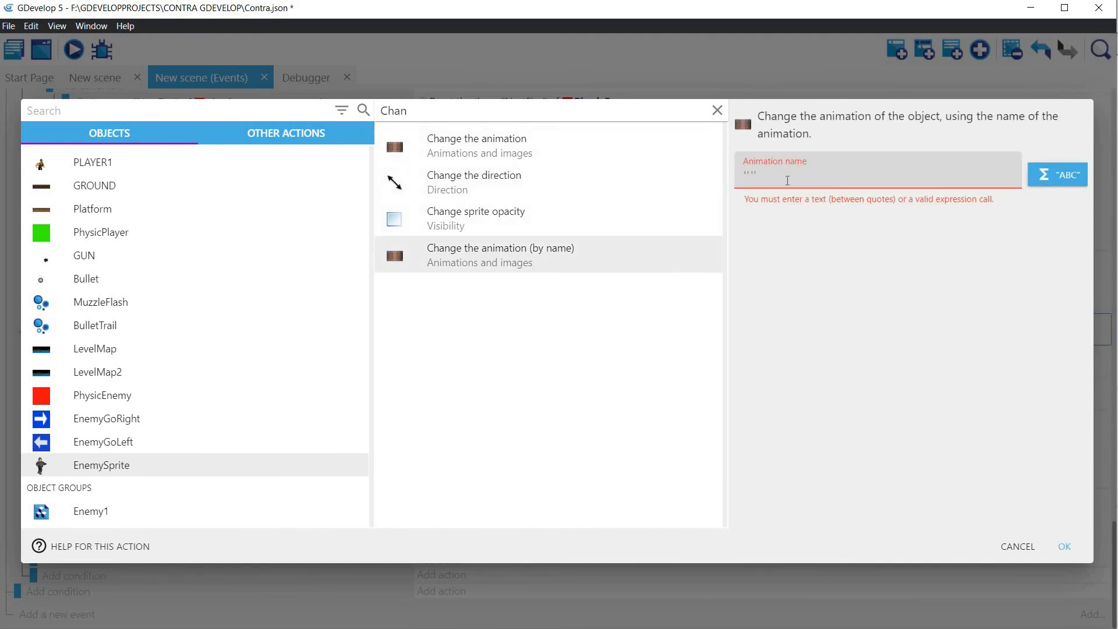
{"action": "type", "text": "\"ENEMY_WALKING"}
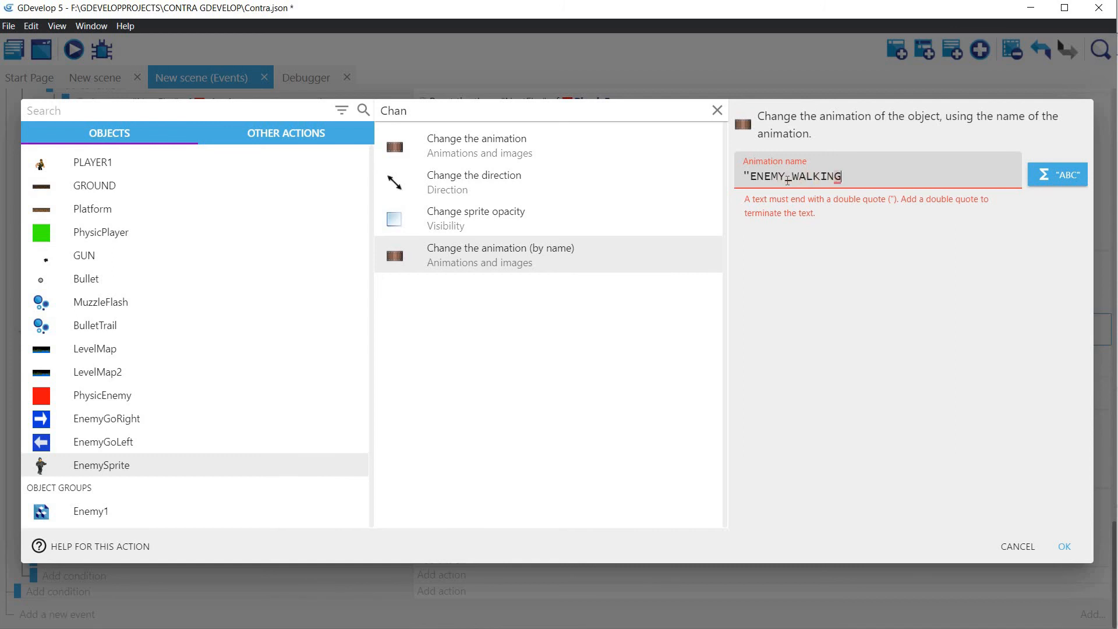
{"action": "type", "text": "\""}
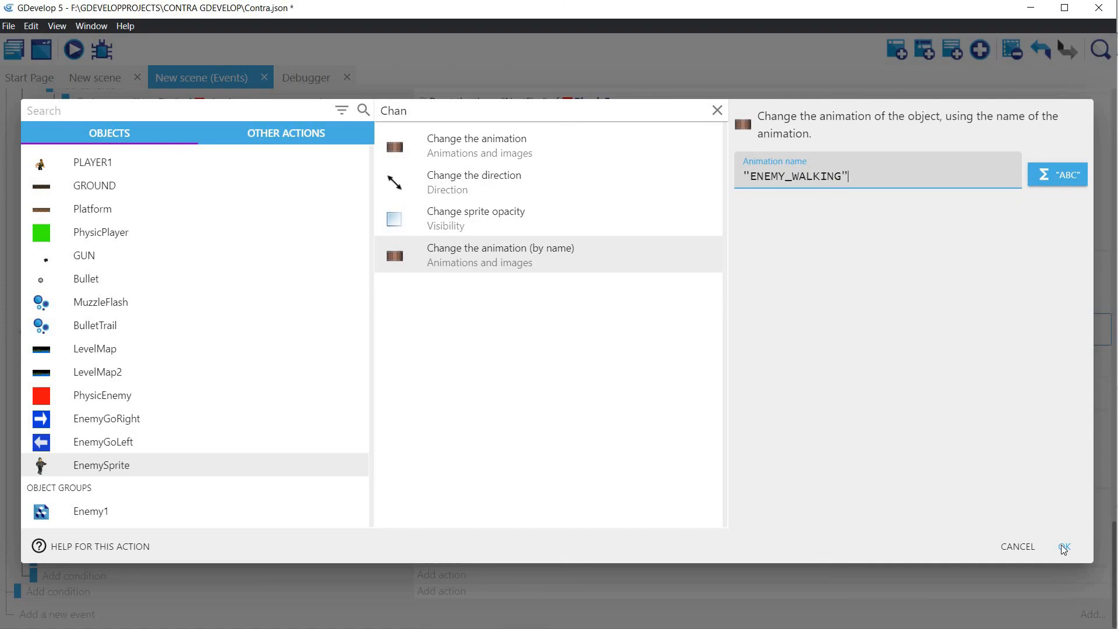
{"action": "left_click", "coordinate": [1063, 547]}
Step: Preview the game to check the enemy's animations and firing effects, and close the preview
{"action": "left_click", "coordinate": [73, 50]}
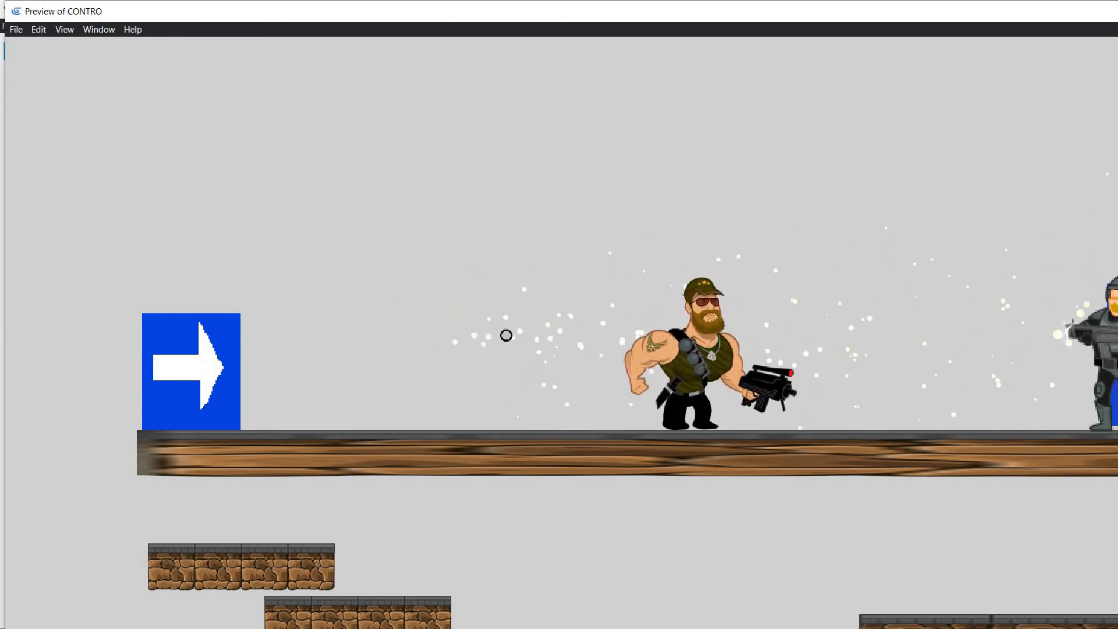
{"action": "key", "text": "alt+F4"}
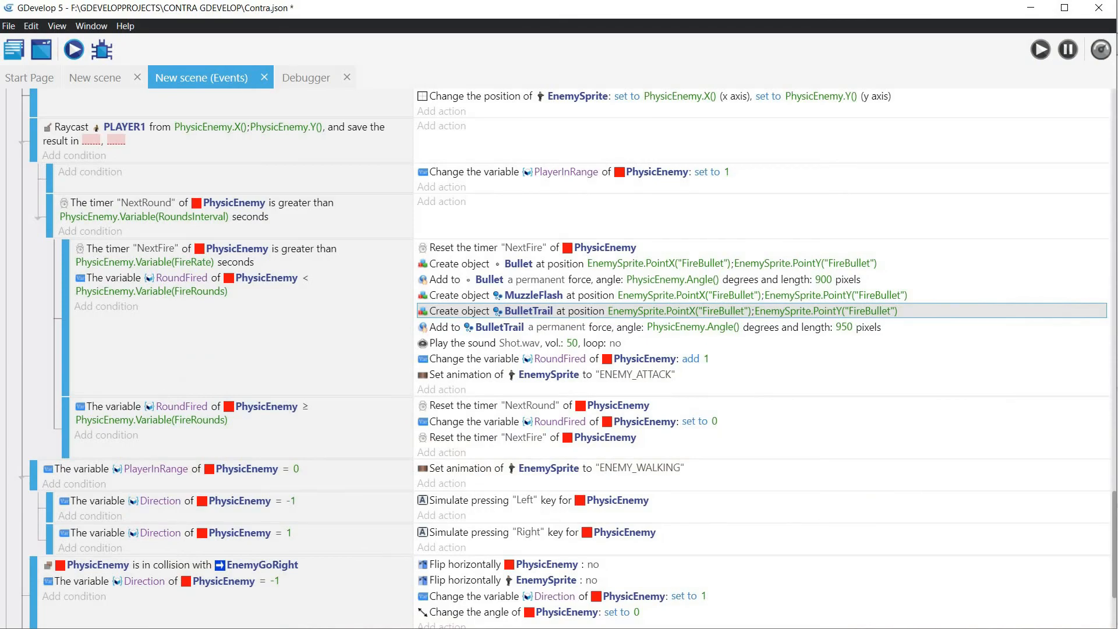